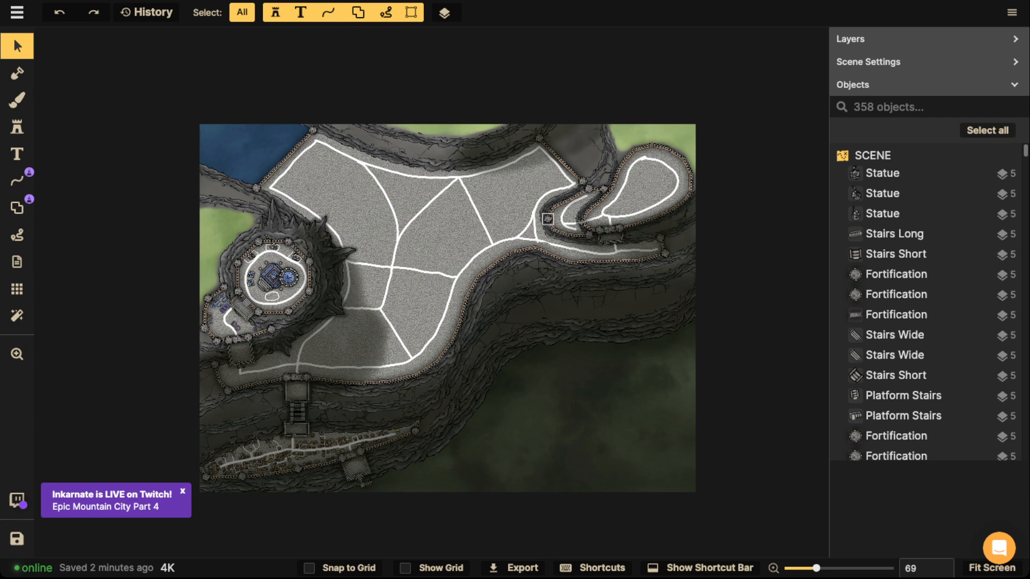
Circle the castle rock, the lower town, the northeast plateau and the lake with yellow free-drawn lines, deleting each marking.
left_click(17, 181)
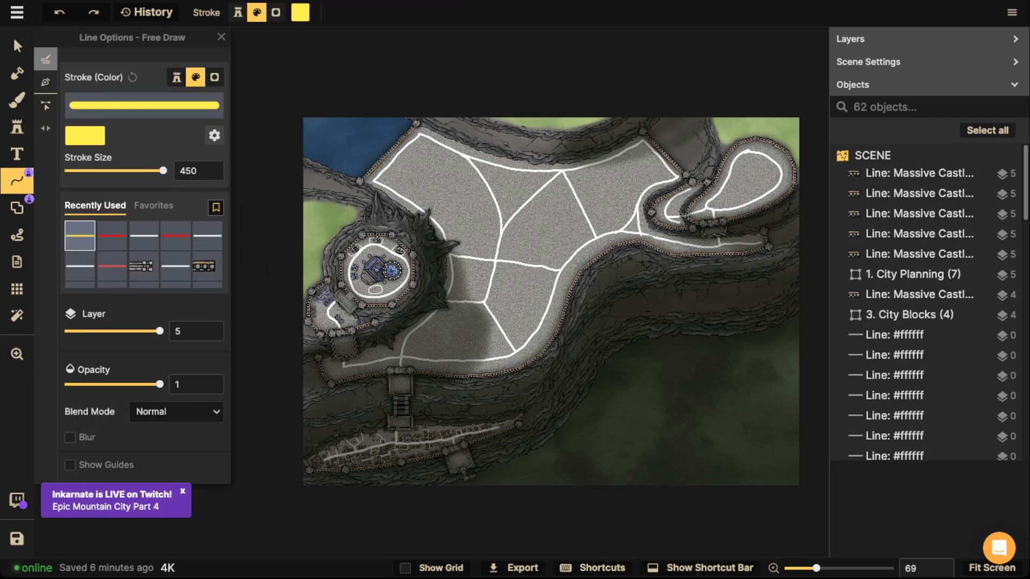
mouse_move(370, 231)
left_mouse_down()
mouse_move(314, 281)
mouse_move(399, 243)
mouse_move(352, 246)
left_mouse_up()
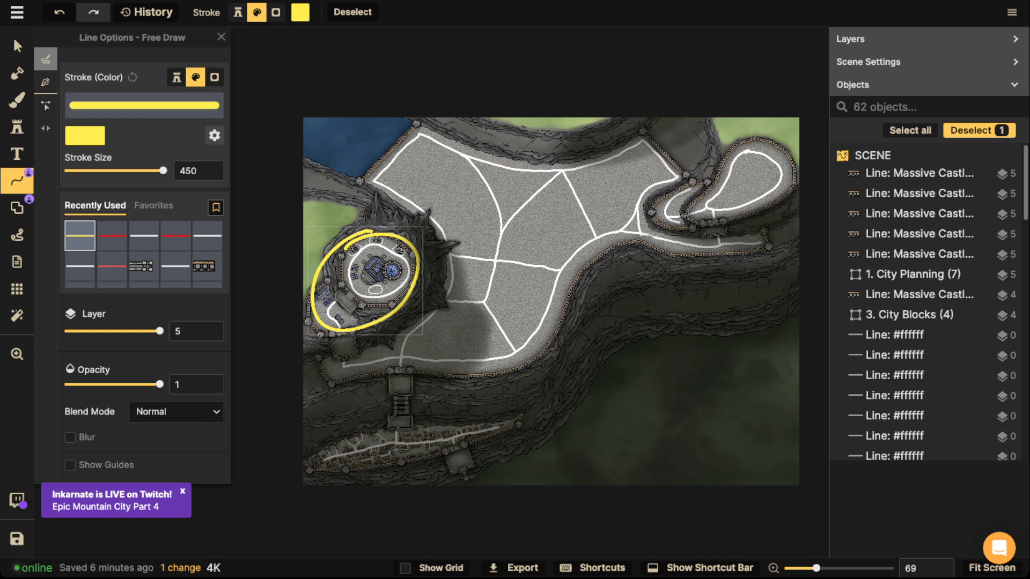
key("Delete")
mouse_move(429, 424)
left_mouse_down()
mouse_move(330, 471)
mouse_move(512, 440)
mouse_move(399, 429)
left_mouse_up()
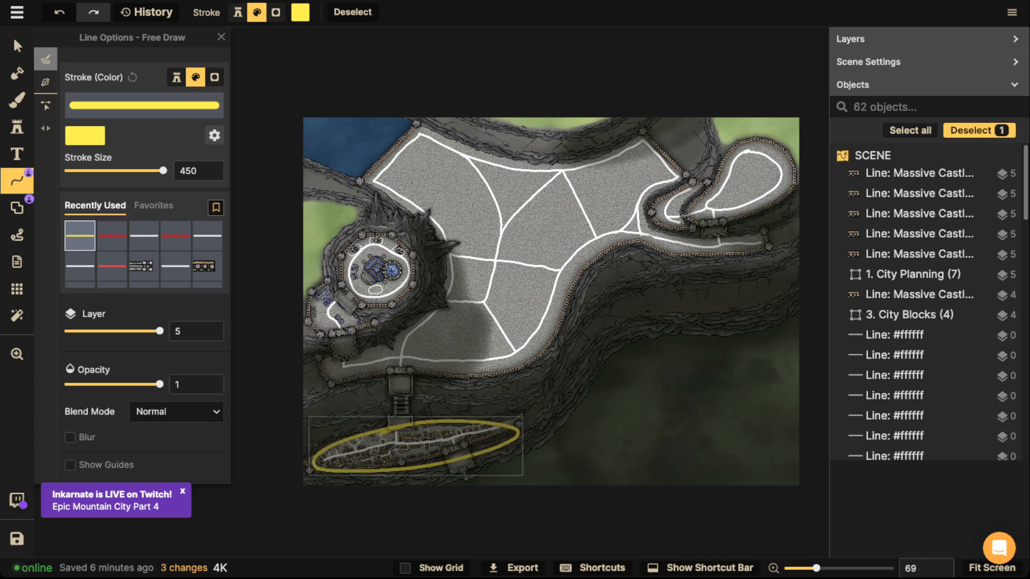
key("Delete")
mouse_move(751, 144)
left_mouse_down()
mouse_move(659, 215)
mouse_move(788, 161)
mouse_move(727, 143)
left_mouse_up()
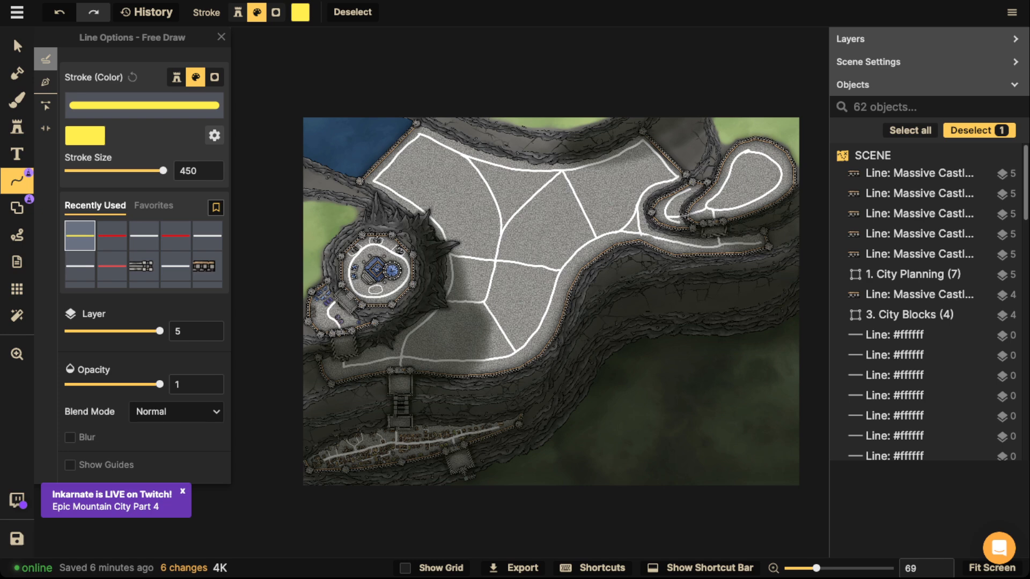
mouse_move(360, 130)
left_mouse_down()
mouse_move(376, 140)
mouse_move(364, 130)
left_mouse_up()
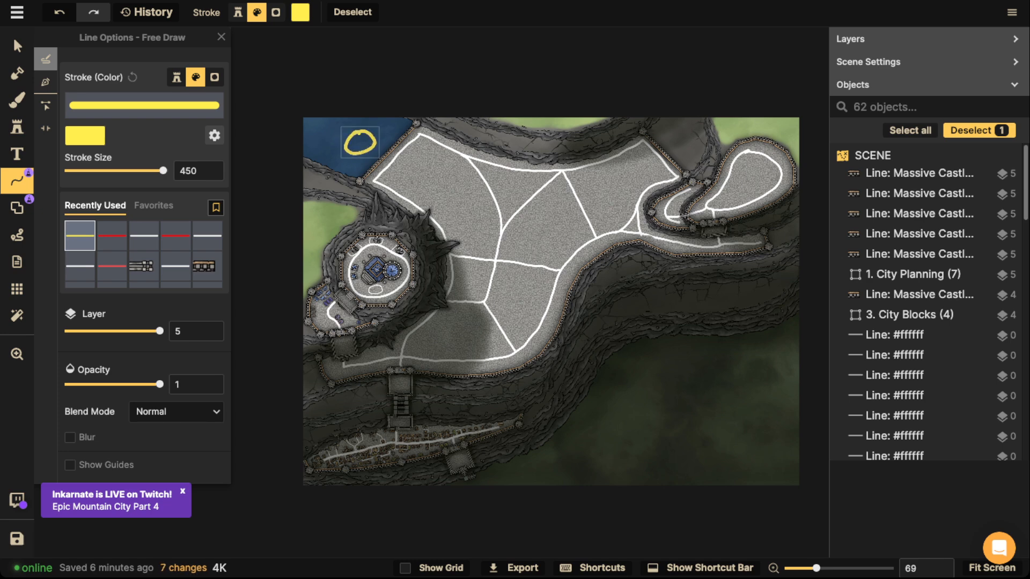
key("Delete")
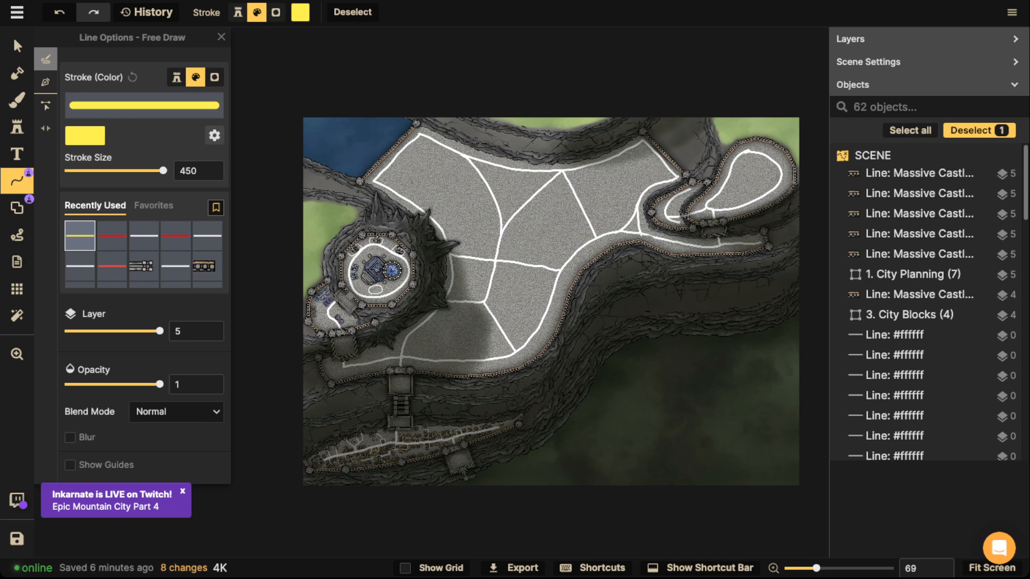
Sketch yellow free-drawn lines down the cliff below the city and around the dark lowland, and undo them.
left_click_drag(598, 278, 622, 370)
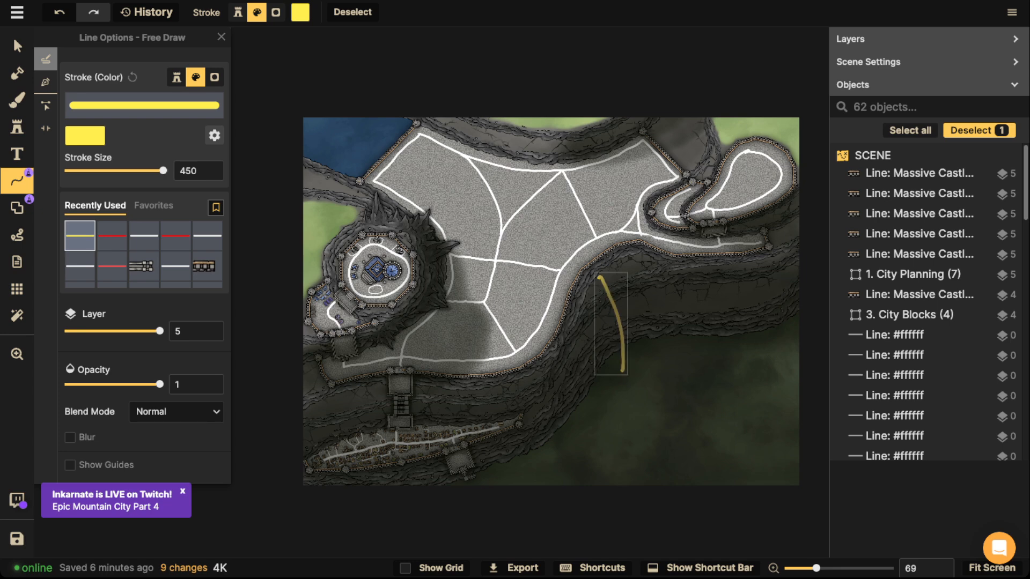
left_click_drag(655, 259, 660, 351)
left_click_drag(614, 257, 640, 358)
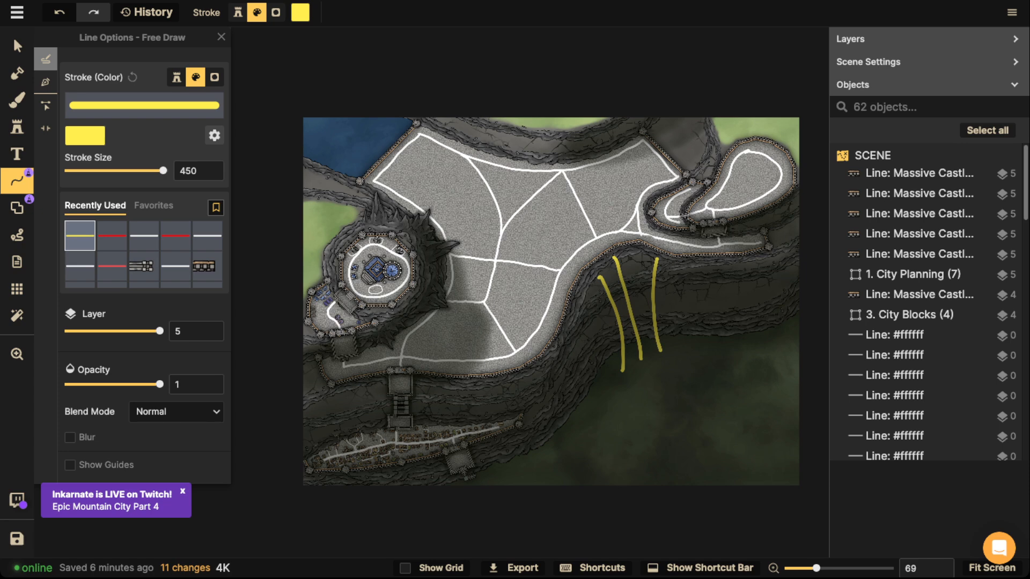
mouse_move(648, 343)
left_mouse_down()
mouse_move(601, 359)
mouse_move(532, 461)
mouse_move(530, 486)
mouse_move(566, 516)
mouse_move(639, 526)
mouse_move(757, 510)
mouse_move(807, 452)
mouse_move(808, 379)
mouse_move(772, 344)
mouse_move(731, 335)
mouse_move(621, 348)
left_mouse_up()
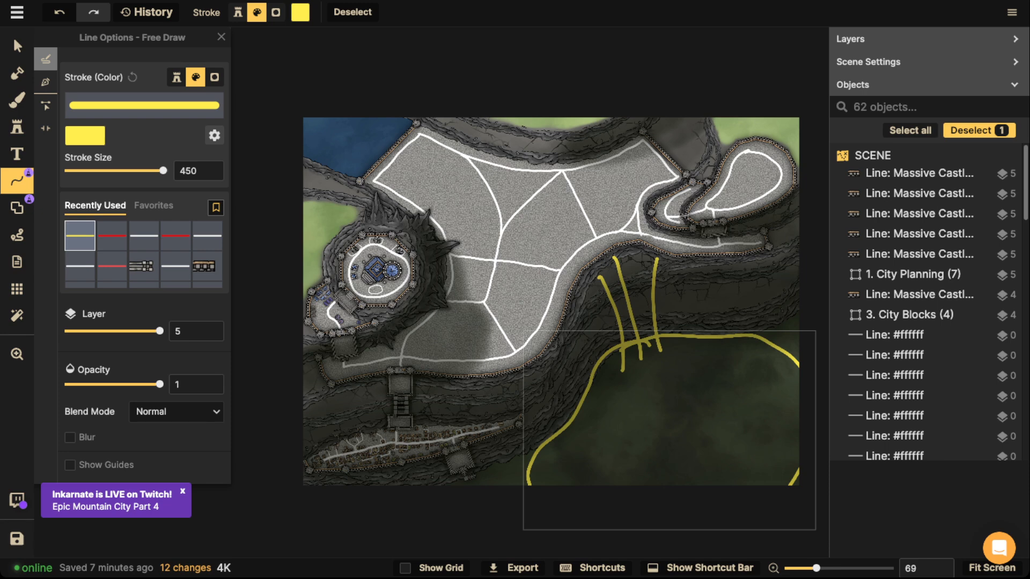
key("ctrl+z")
key("ctrl+z")
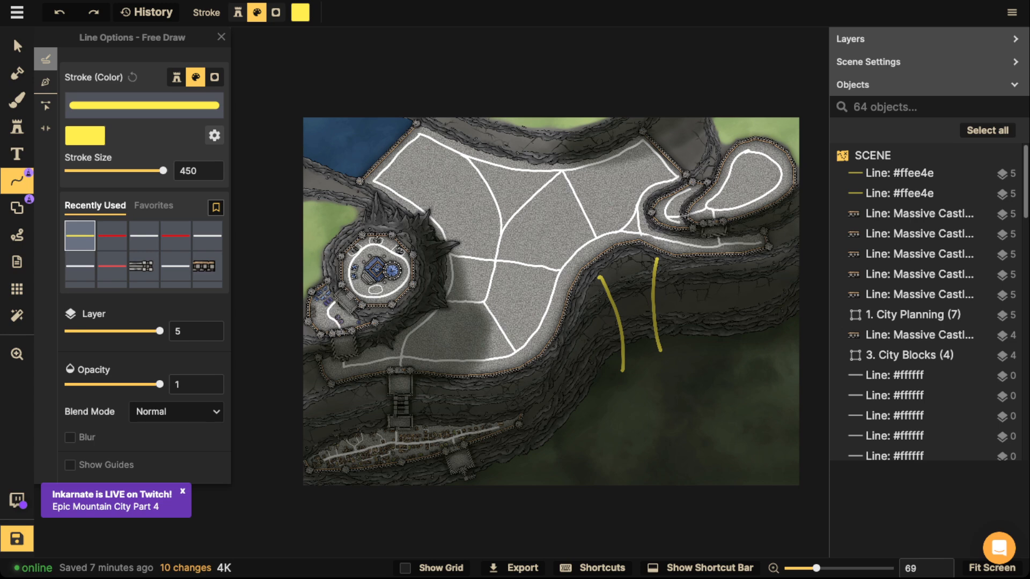
key("ctrl+z")
key("ctrl+z")
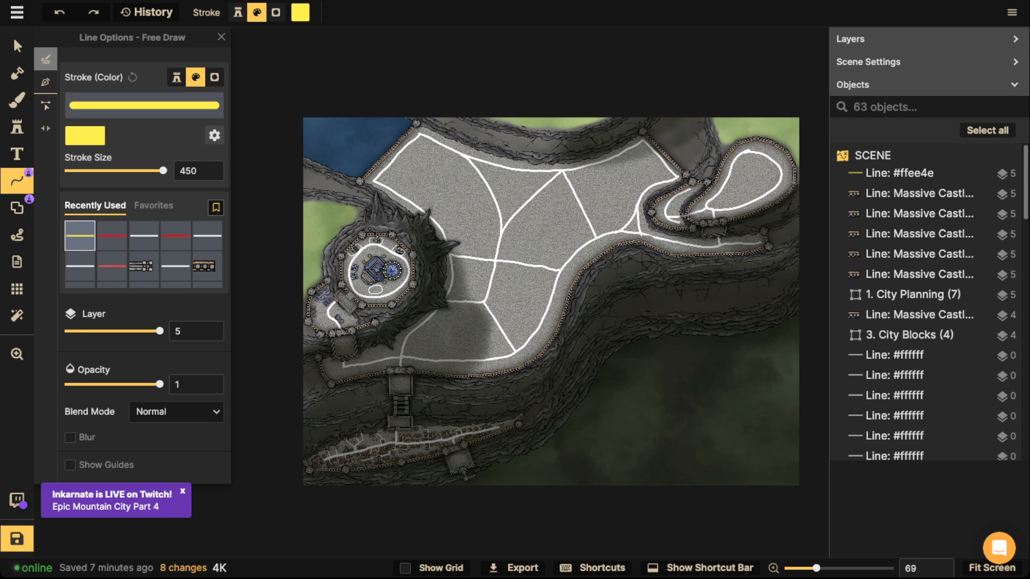
Select the Fancy Temple and the Blue Fortified Tower together inside the octagonal castle walls.
left_click(17, 46)
scroll(508, 248, "up", 5)
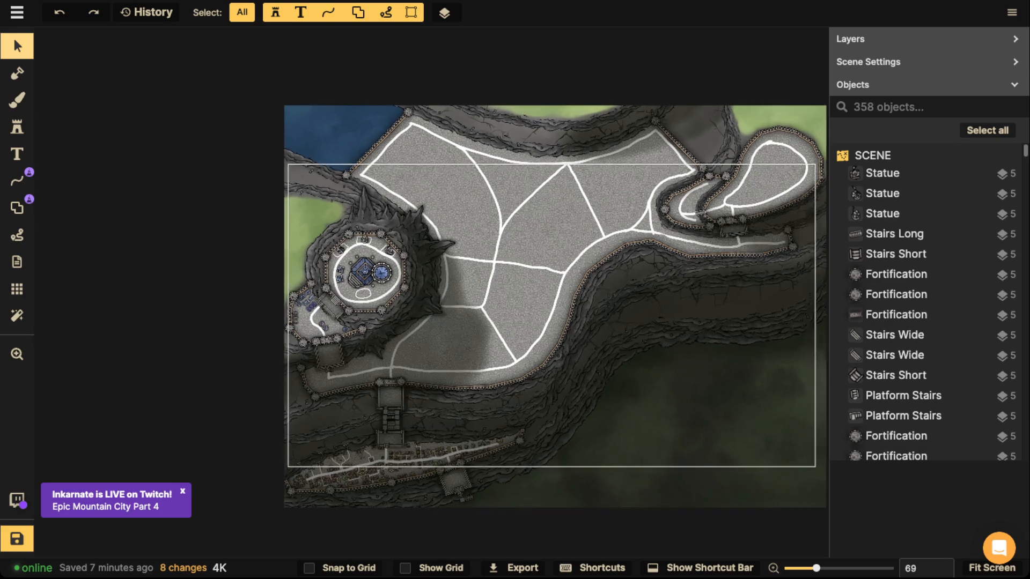
left_click_drag(294, 300, 401, 306)
scroll(523, 404, "up", 8)
scroll(522, 403, "up", 2)
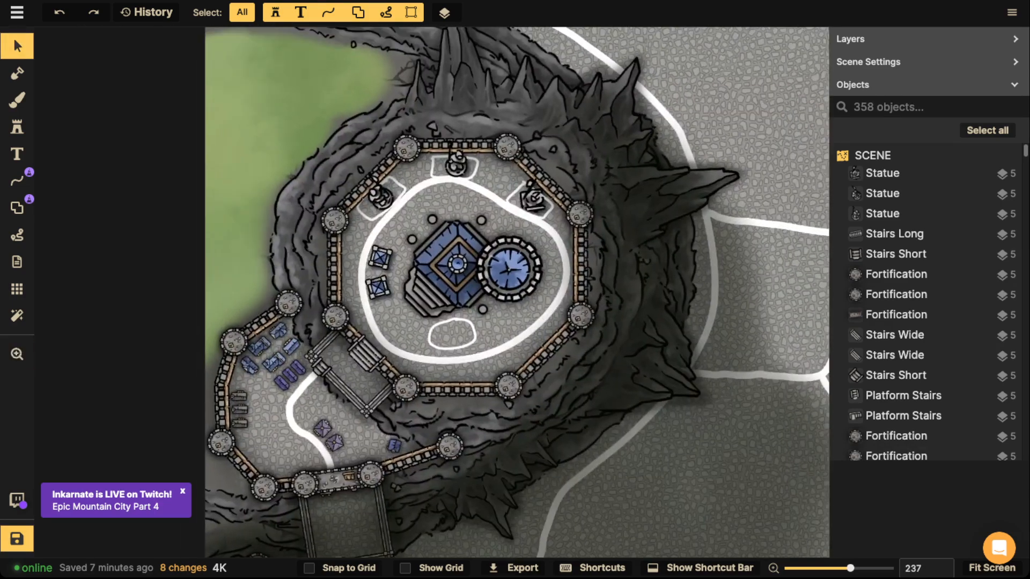
left_click(416, 271)
scroll(416, 270, "up", 2)
left_click(519, 270, "shift")
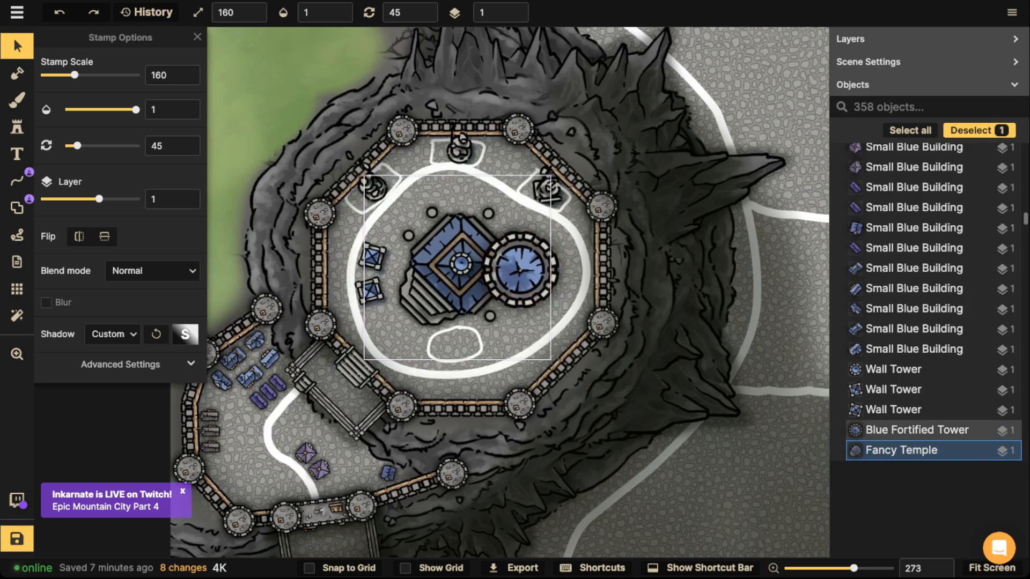
mouse_move(519, 270)
left_mouse_down()
mouse_move(503, 248)
mouse_move(519, 268)
left_mouse_up()
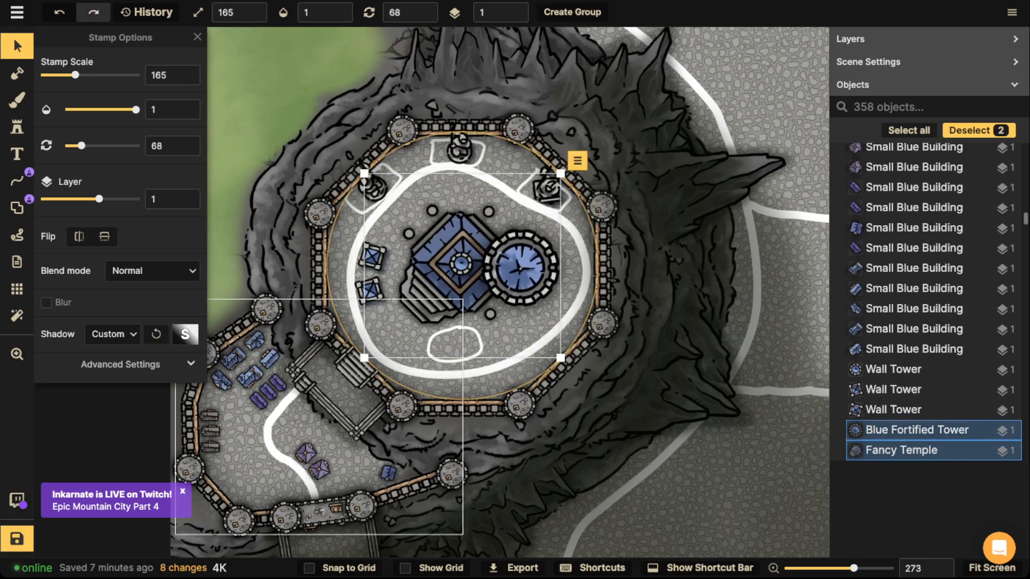
Compare the small buildings of the lower courtyard with the Fancy Temple, and clear the selection.
left_click(259, 400)
left_click(403, 334)
left_click(457, 267)
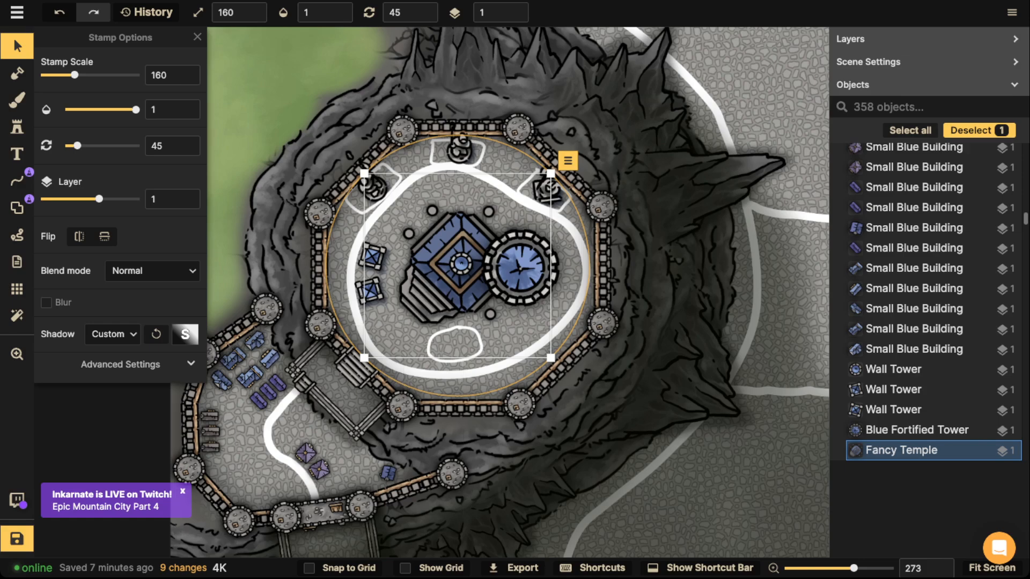
scroll(521, 191, "down", 2)
left_click_drag(522, 191, 502, 204)
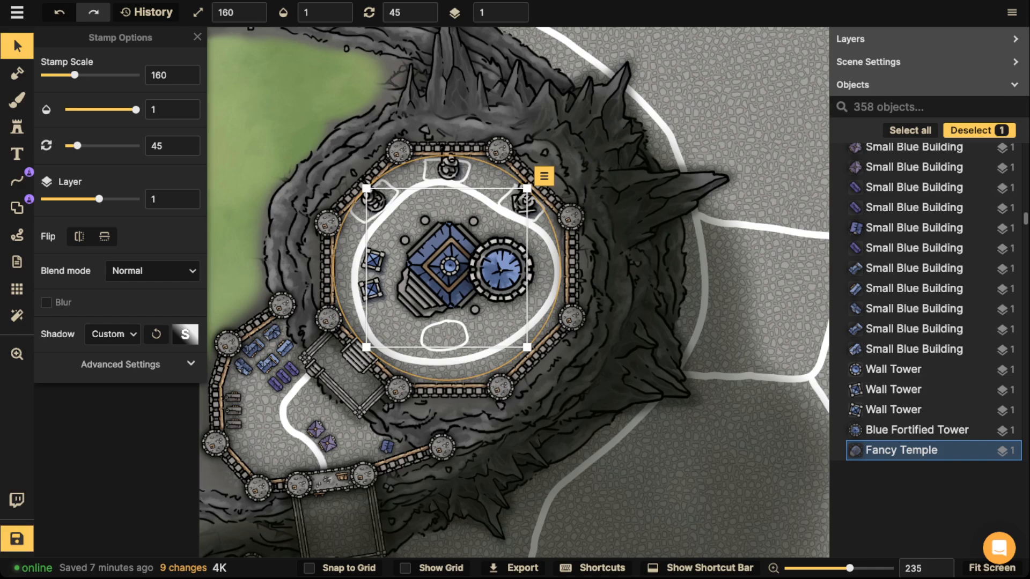
key("Escape")
scroll(351, 303, "up", 5)
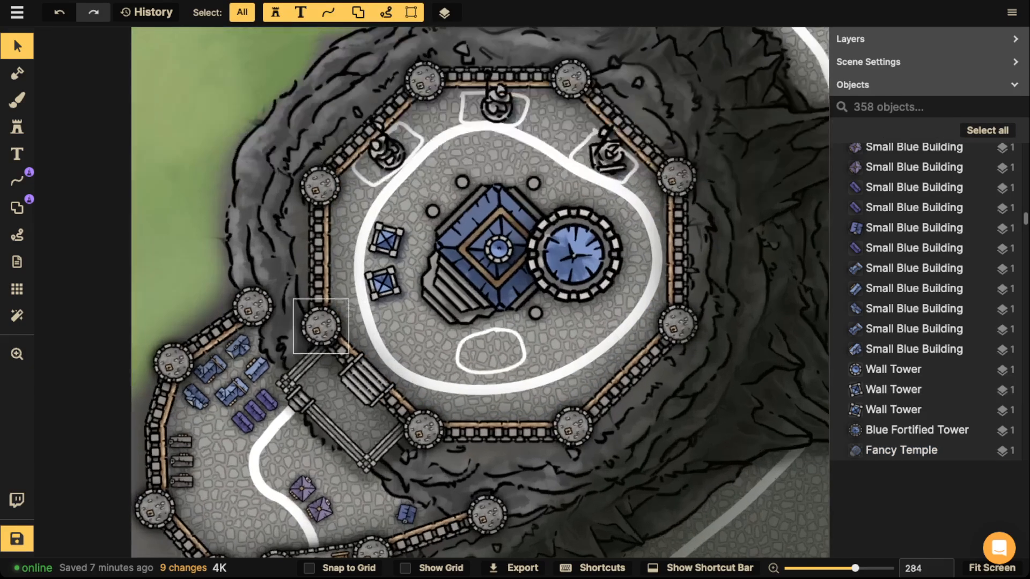
Examine the size of the small purple building beside the stairs relative to the temple in the upper courtyard.
key("space")
left_click_drag(383, 287, 500, 216)
left_click(363, 346)
scroll(363, 345, "up", 5)
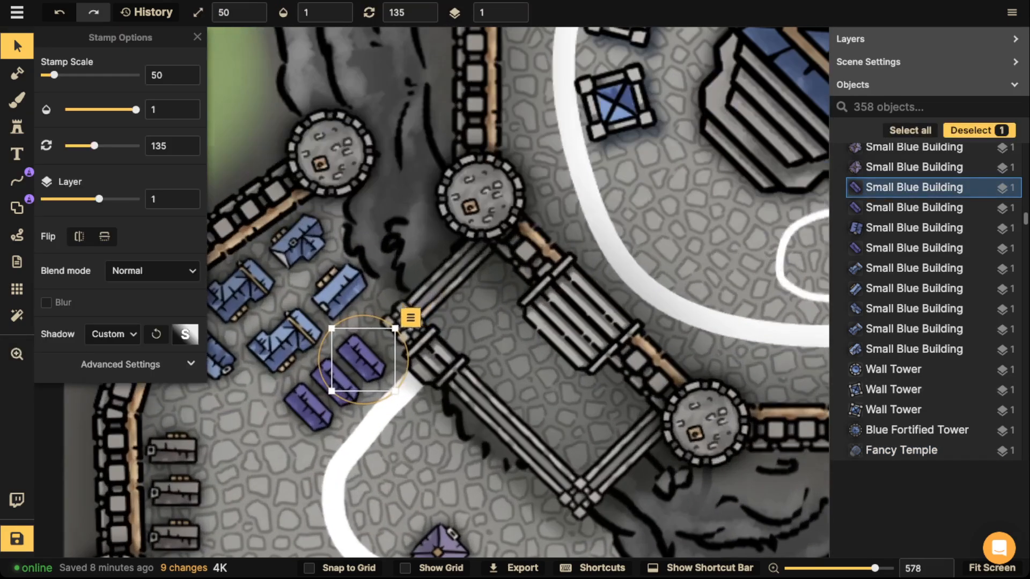
mouse_move(363, 360)
left_mouse_down()
mouse_move(592, 156)
mouse_move(692, 134)
mouse_move(699, 156)
mouse_move(433, 289)
mouse_move(364, 357)
left_mouse_up()
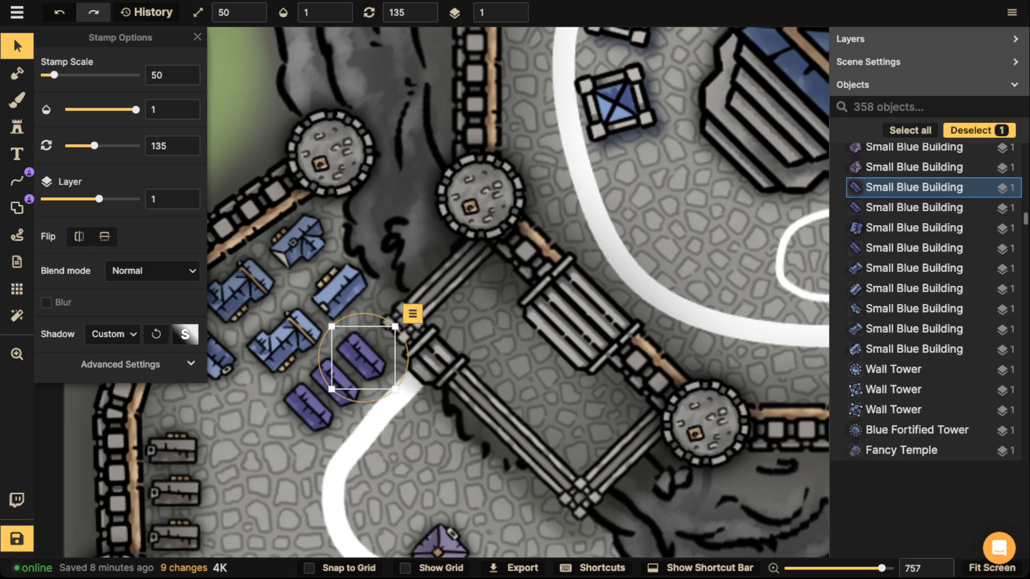
scroll(364, 193, "down", 4)
key("space")
left_click_drag(617, 155, 462, 236)
left_click_drag(509, 204, 436, 246)
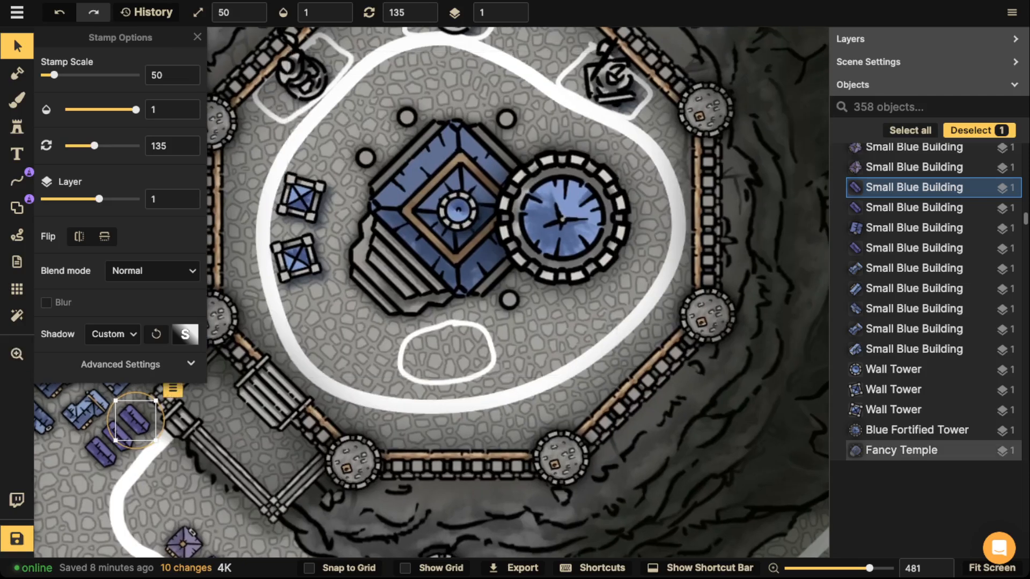
Delete the Blue Fortified Tower and the Fancy Temple from the octagonal castle courtyard.
left_click(448, 231)
left_click(562, 220)
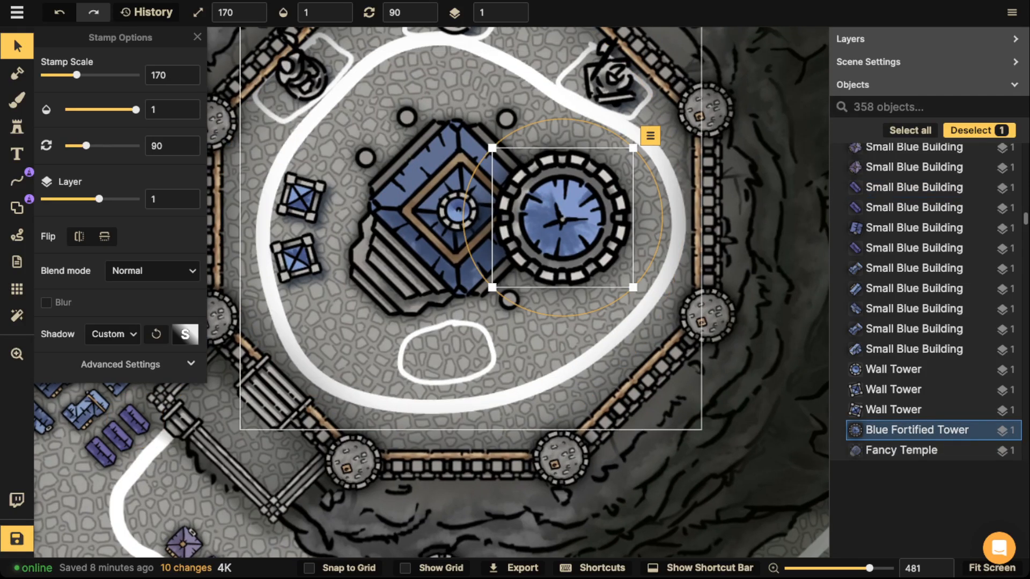
key("Delete")
left_click(595, 225)
left_click(569, 225)
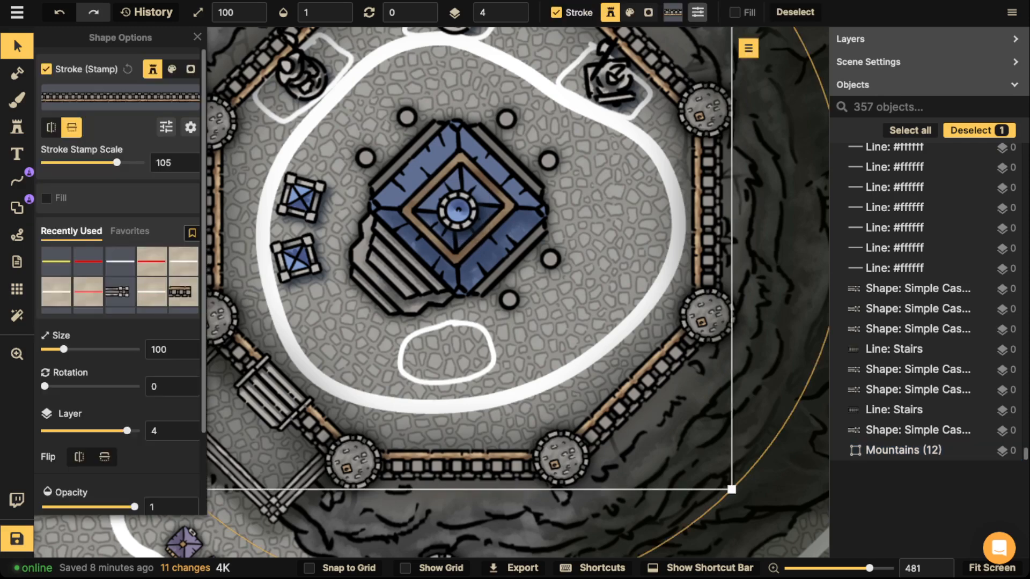
left_click(501, 220)
key("Delete")
left_click(504, 220)
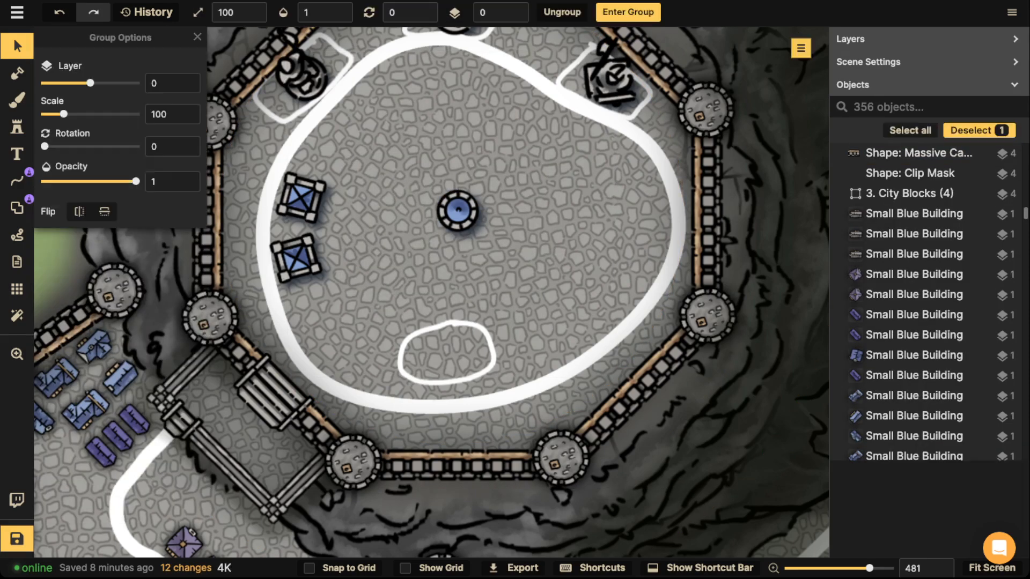
left_click(504, 220)
left_click(504, 220)
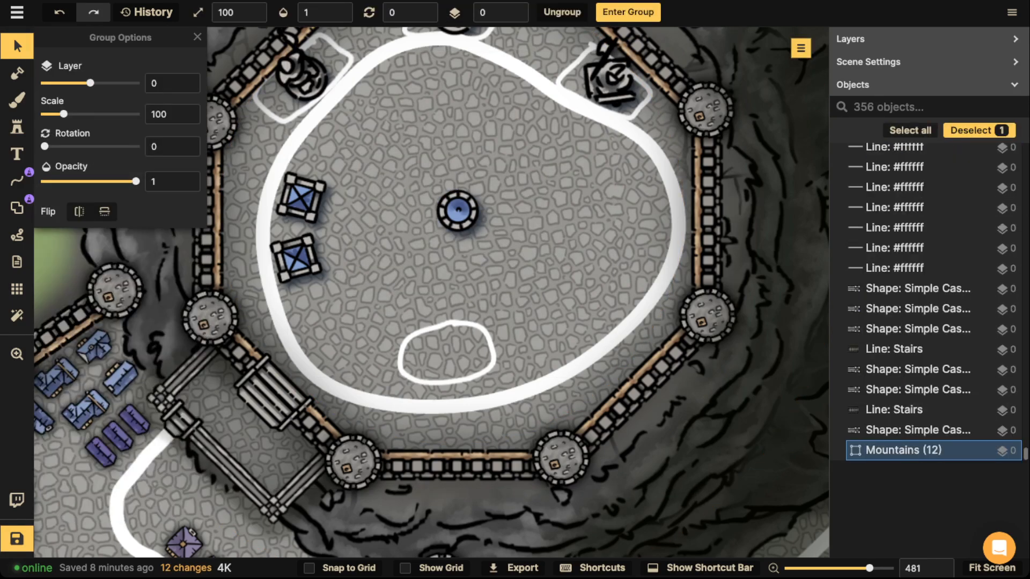
key("Escape")
Delete the small round tower and the two square Wall Towers left in the upper courtyard.
scroll(431, 169, "down", 3)
left_click(450, 201)
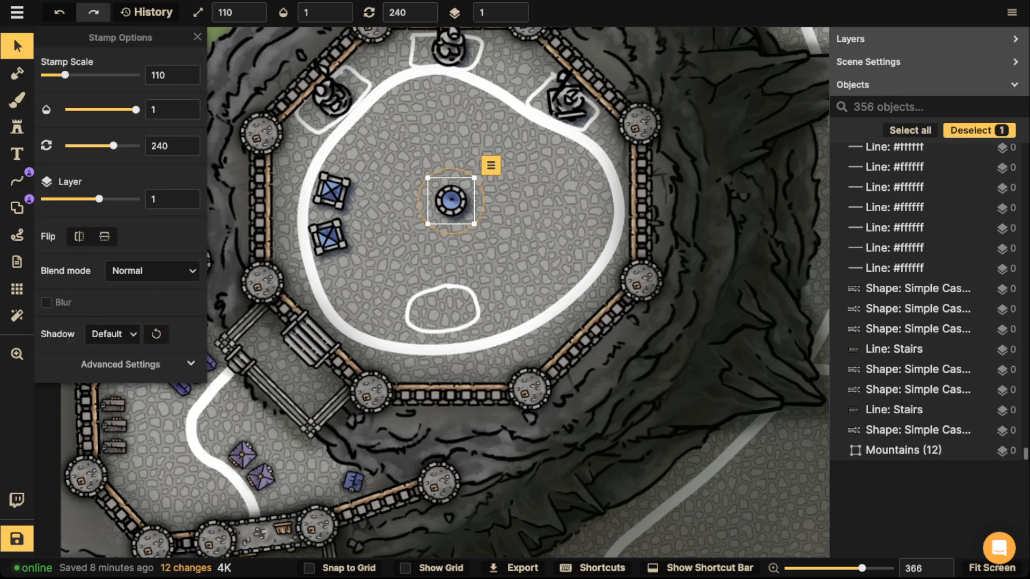
key("Delete")
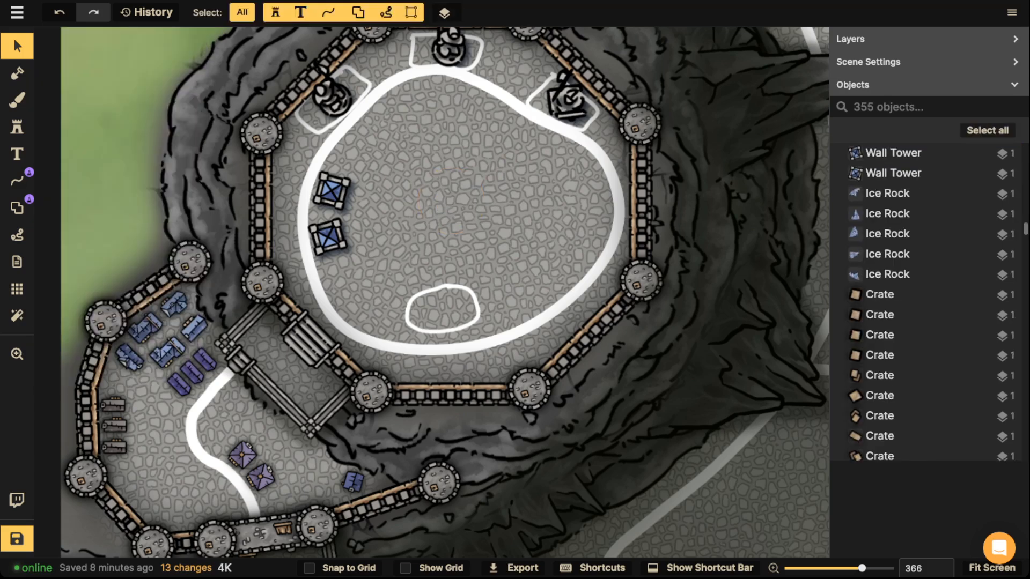
left_click(331, 191)
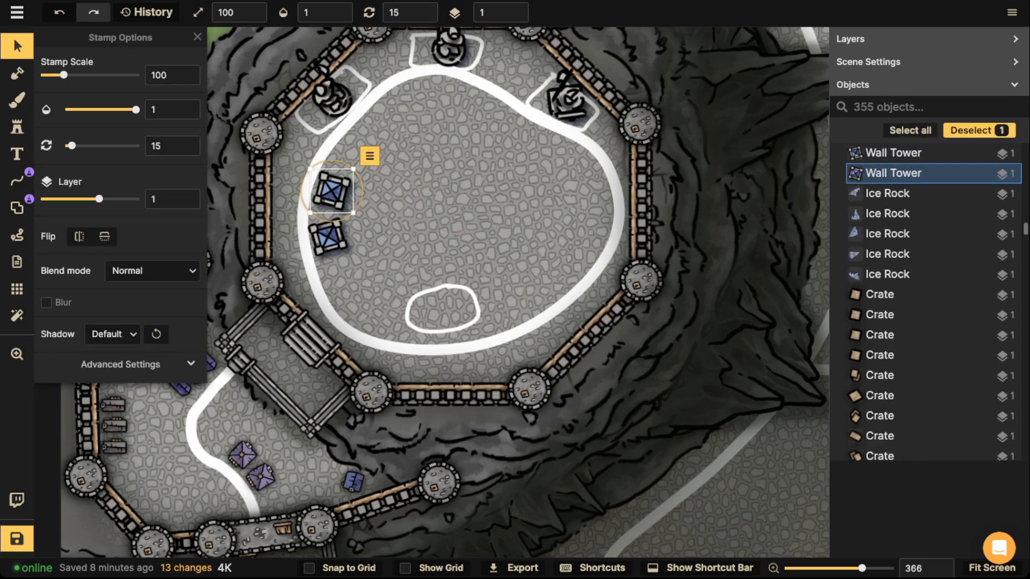
key("Delete")
left_click(329, 237)
key("Delete")
Choose the blue Churches stamp from the Core pack of Watercolor Cities in the stamp catalog.
scroll(332, 228, "down", 2)
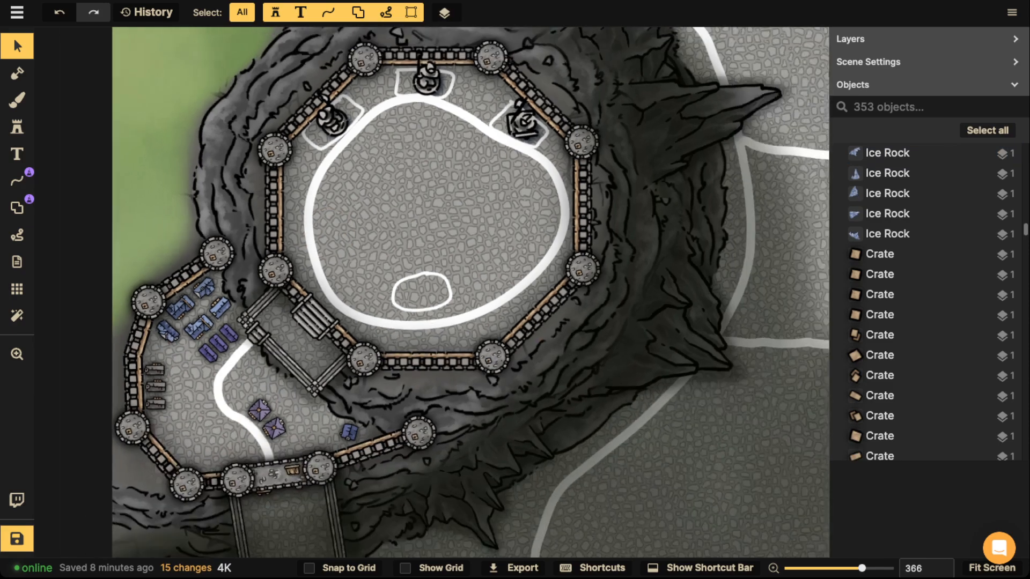
left_click_drag(331, 228, 371, 195)
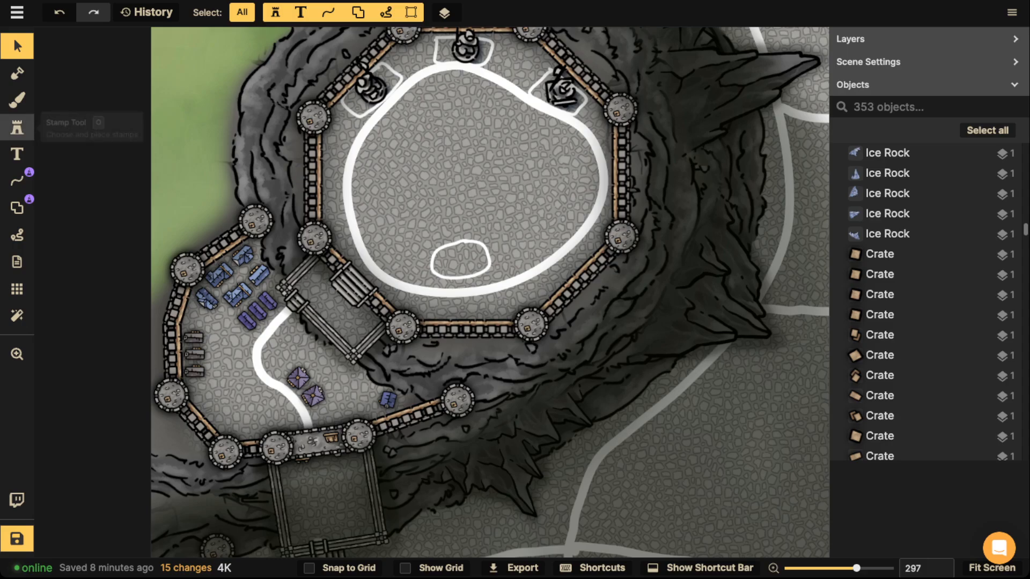
left_click(16, 127)
key("f")
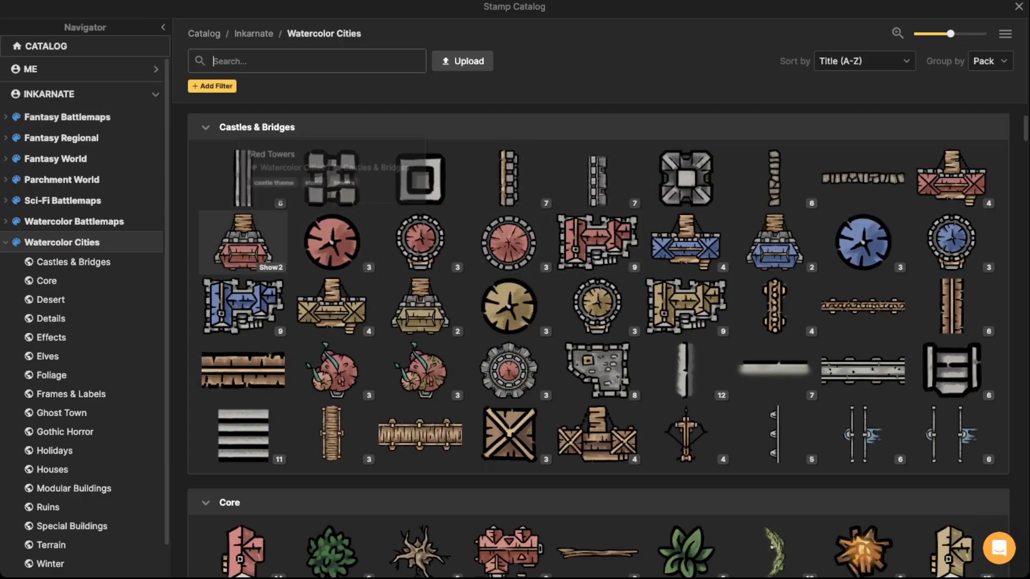
scroll(332, 568, "down", 2)
scroll(331, 483, "down", 3)
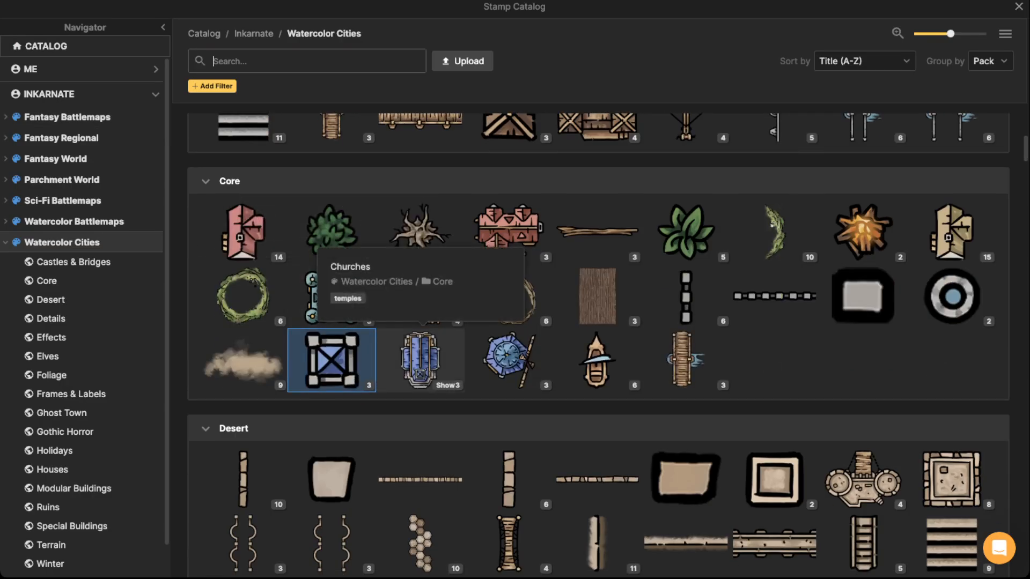
left_click(420, 356)
Set the church stamp's scale to 70 and place it in the upper courtyard directly above the small white oval.
scroll(425, 253, "up", 2)
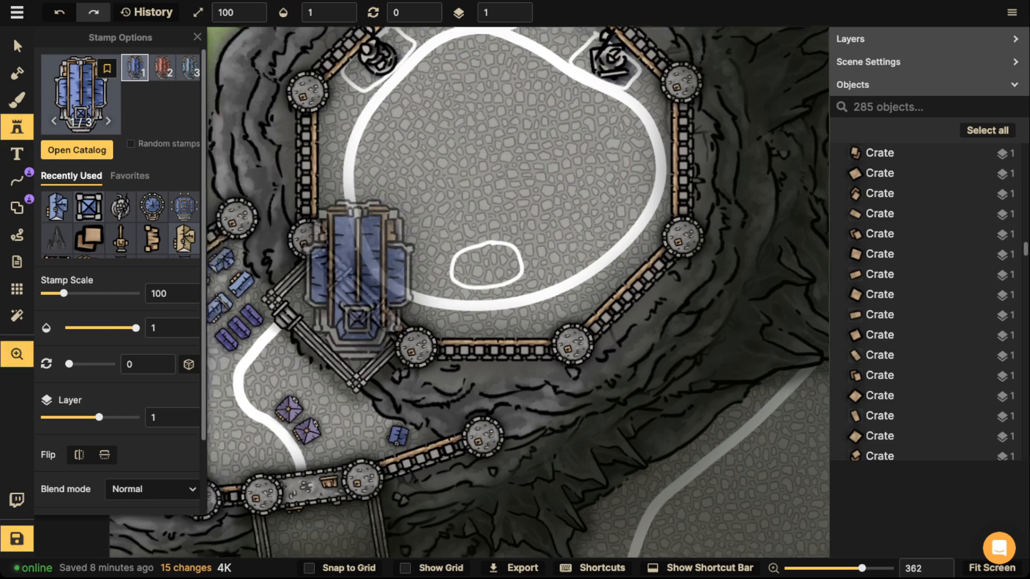
key("[")
key("[")
key("[")
scroll(338, 308, "up", 1)
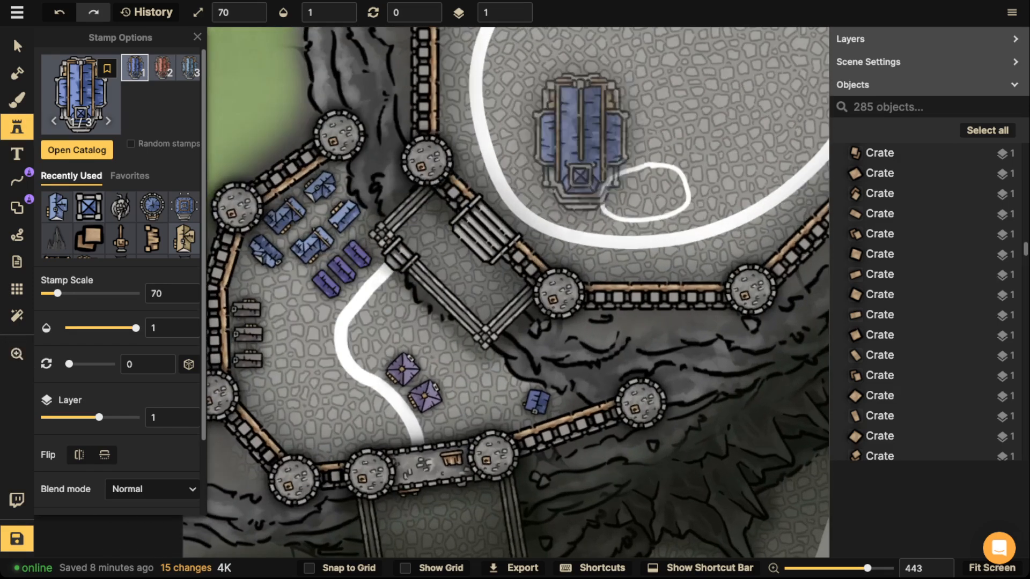
left_click(631, 91)
left_click(17, 46)
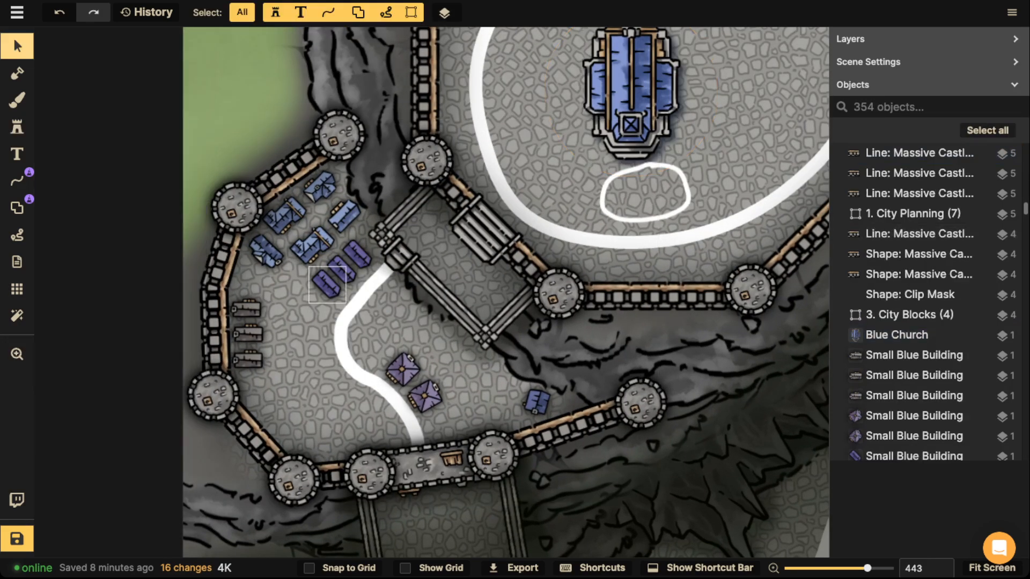
Reduce the Blue Church's scale to 50, rotate it to 45 degrees and centre it in the octagonal courtyard.
left_click(914, 456)
left_click(897, 266)
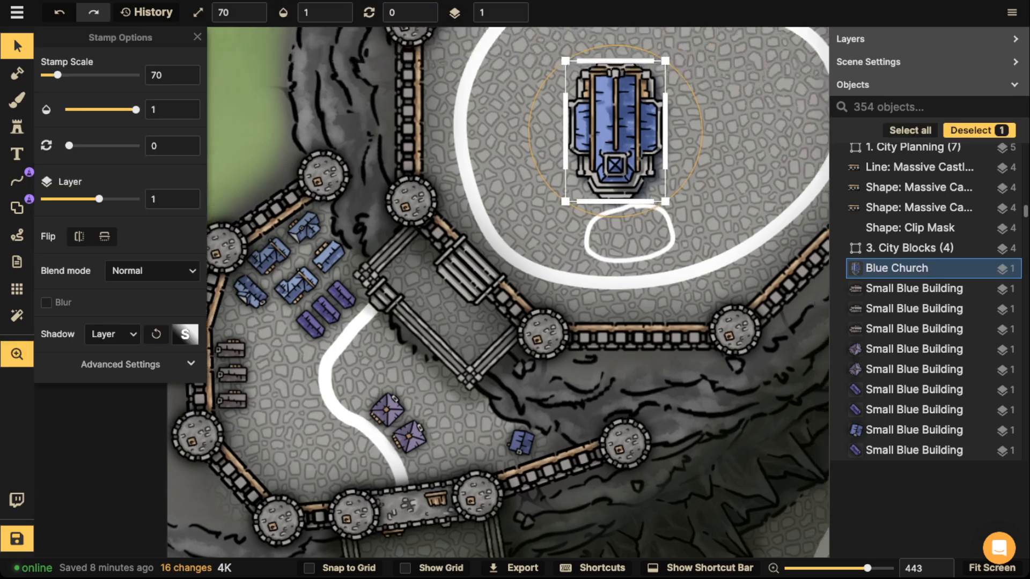
key("[")
key("[")
key("shift+]")
key("shift+]")
key("shift+]")
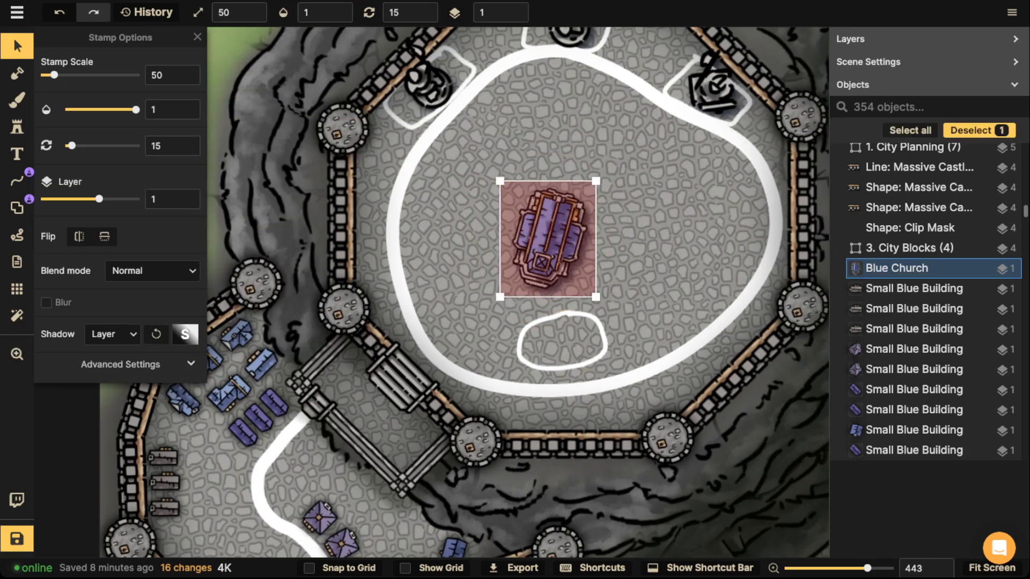
key("shift+]")
key("shift+[")
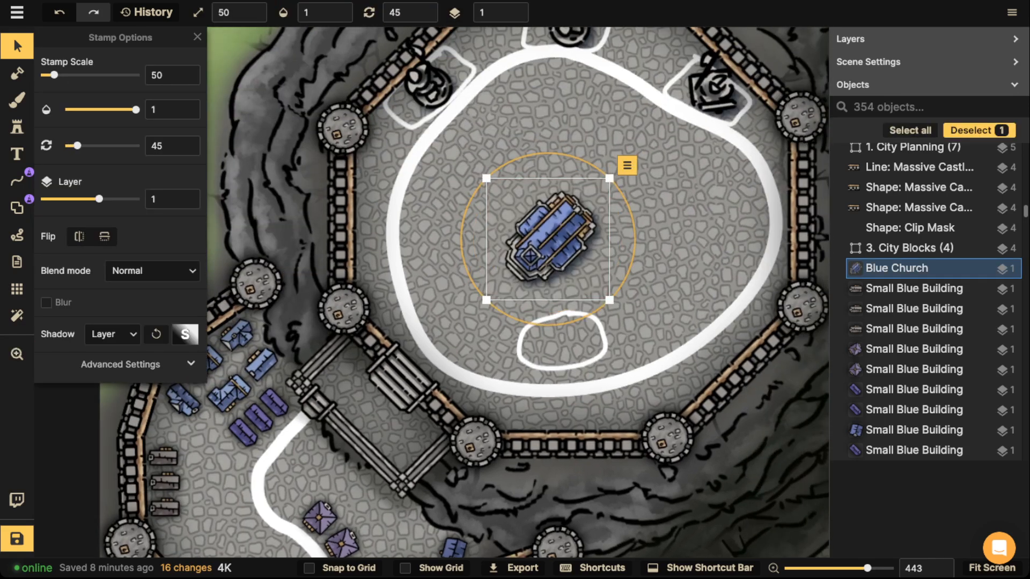
left_click_drag(549, 239, 564, 228)
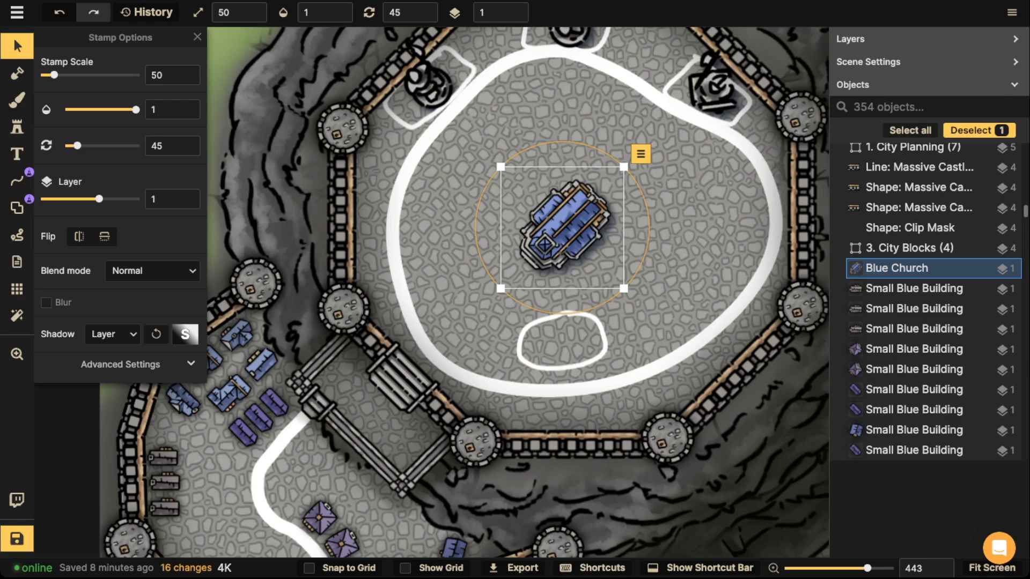
Choose the Grand Ziggurat stamp from the Desert pack of Watercolor Cities.
left_click(17, 127)
left_click(78, 149)
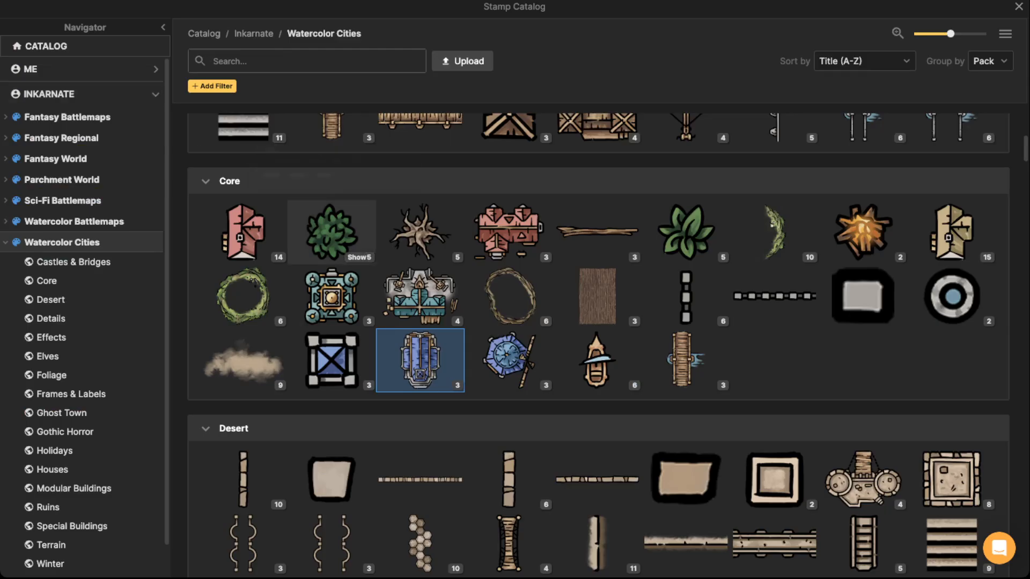
scroll(333, 301, "down", 6)
scroll(333, 311, "down", 4)
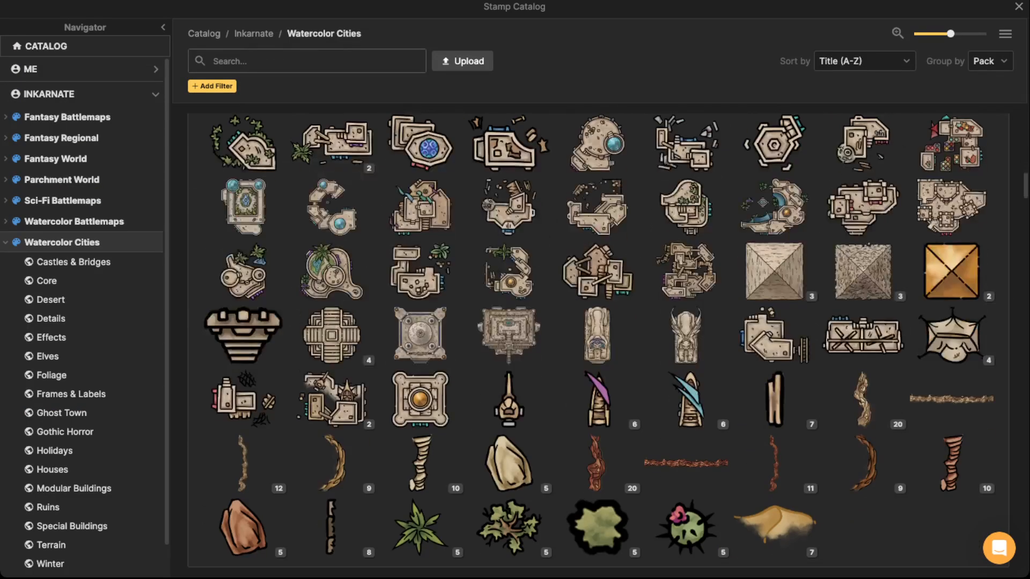
left_click(414, 333)
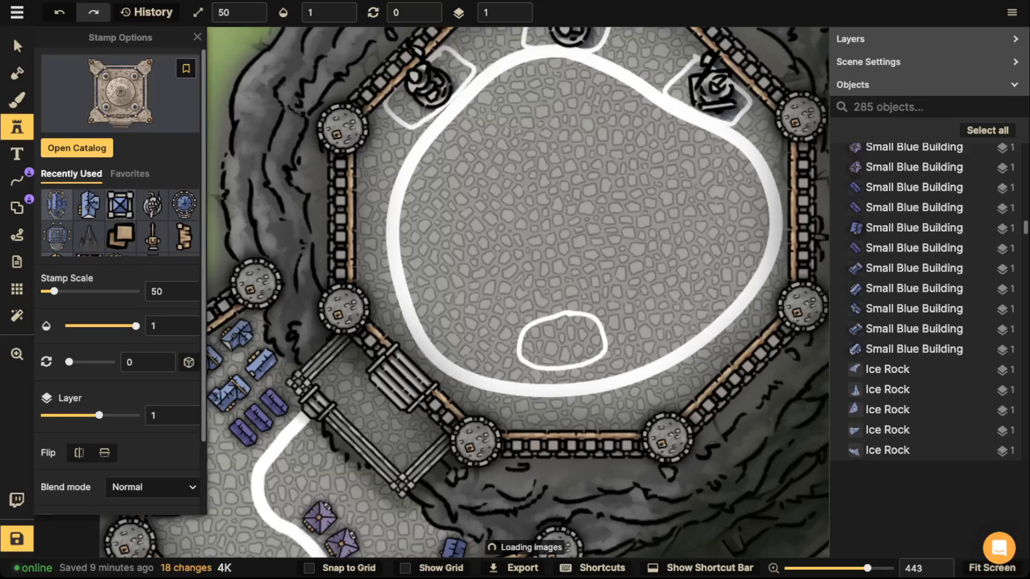
key("period")
key("period")
key("period")
left_click(115, 94)
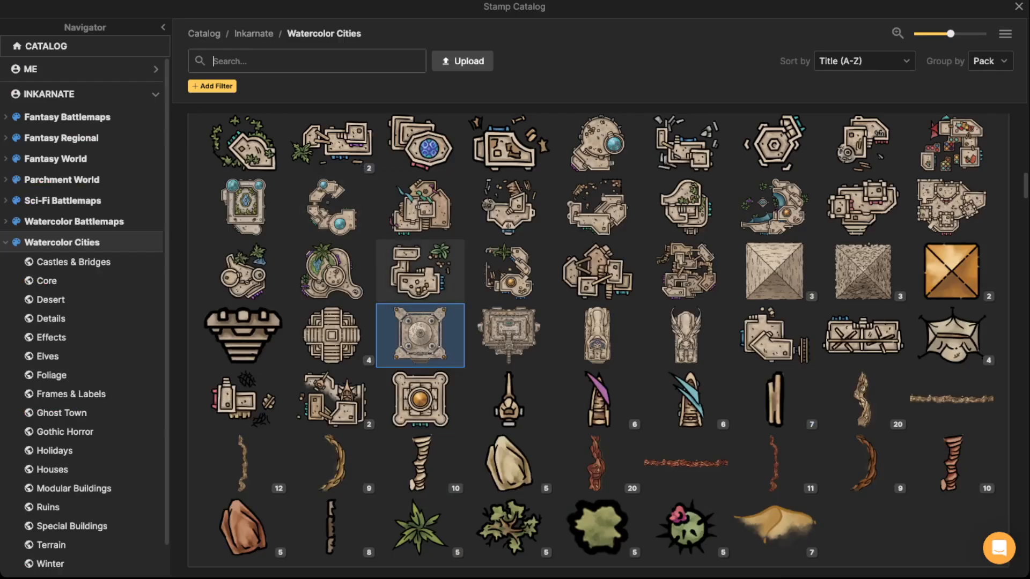
left_click(509, 335)
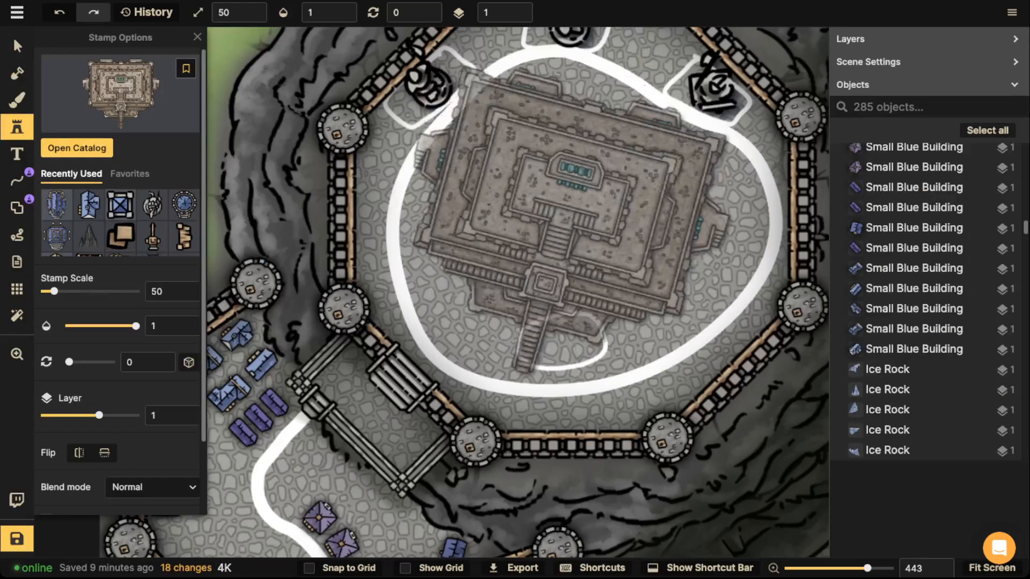
Rotate the Grand Ziggurat stamp to 45 degrees and place it in the middle of the octagonal courtyard.
key("period")
key("period")
key("period")
left_click(579, 216)
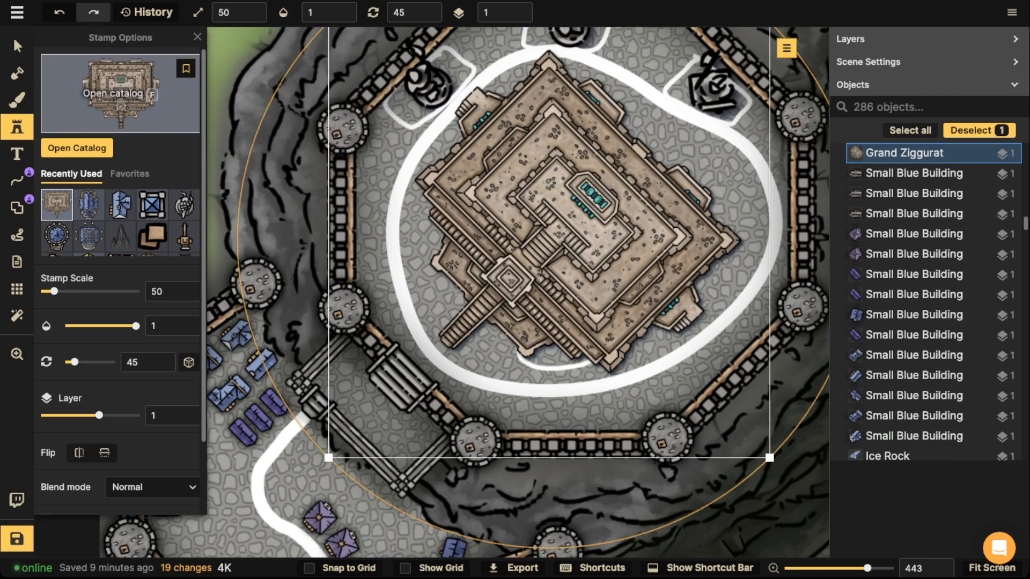
Delete the Grand Ziggurat from the octagonal courtyard.
left_click(17, 47)
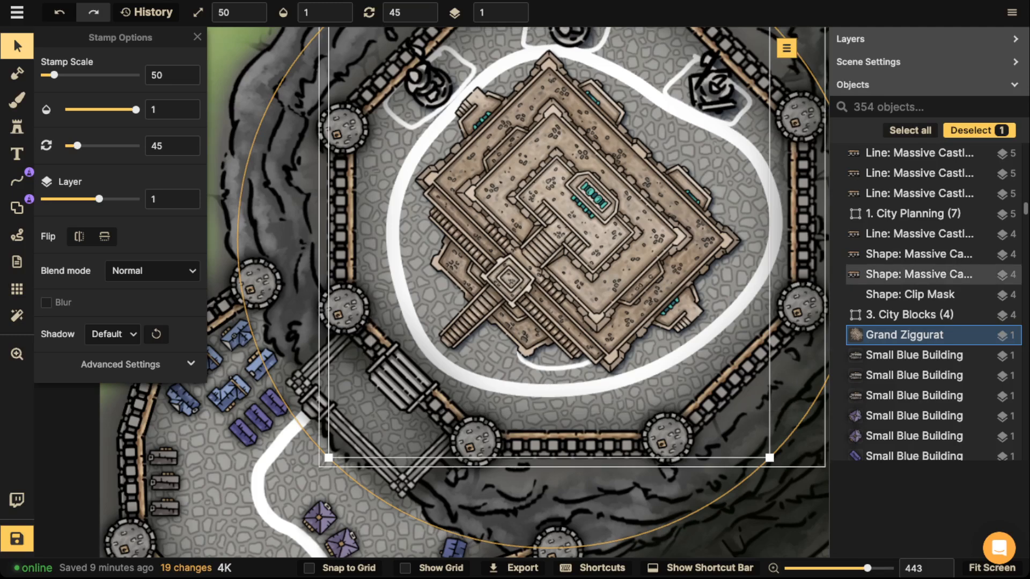
left_click(918, 274)
double_click(904, 335)
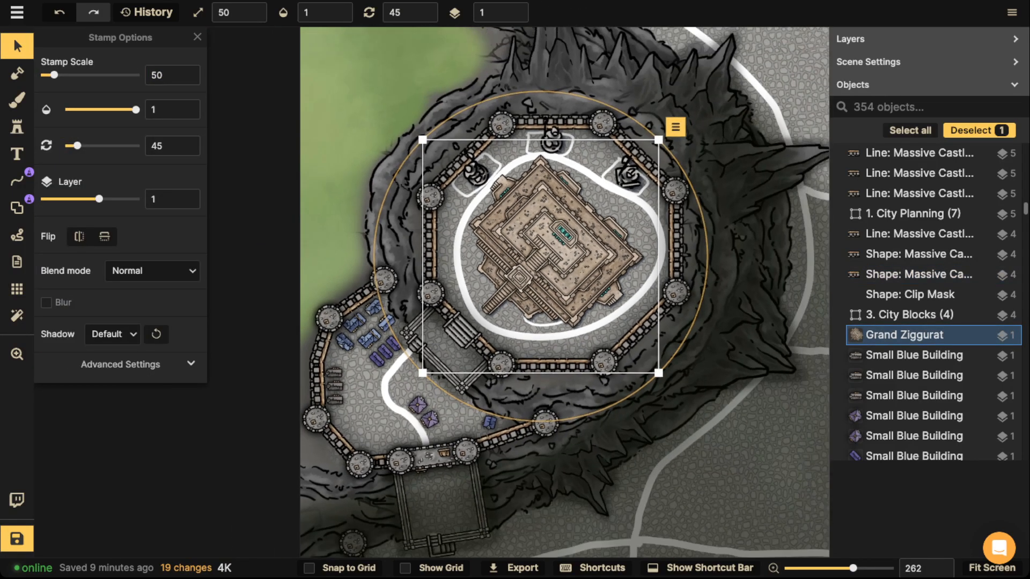
key("Delete")
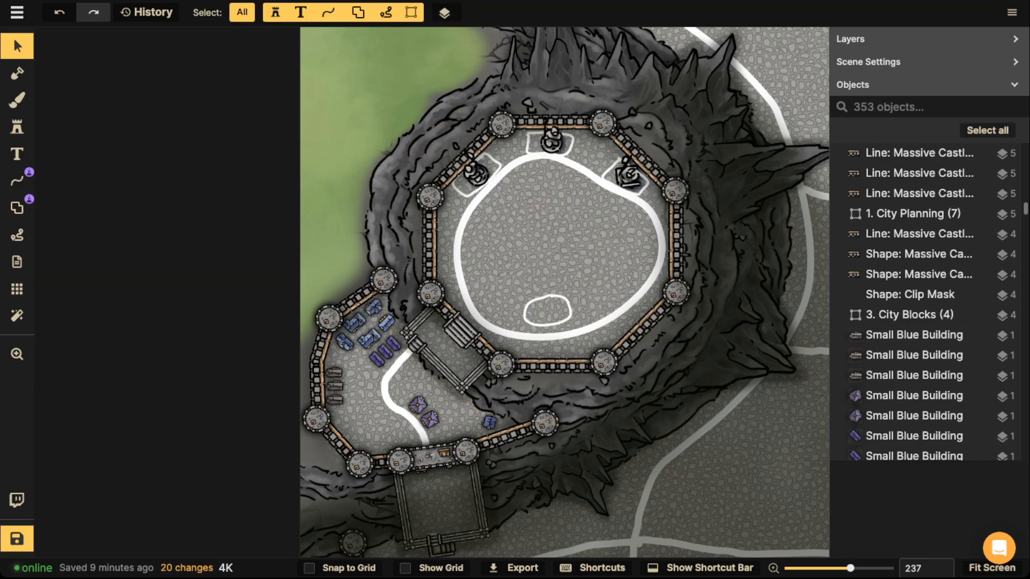
Choose the Fortifications stamp from the Castles & Bridges pack of Watercolor Cities.
scroll(536, 264, "down", 5)
left_click_drag(536, 263, 384, 266)
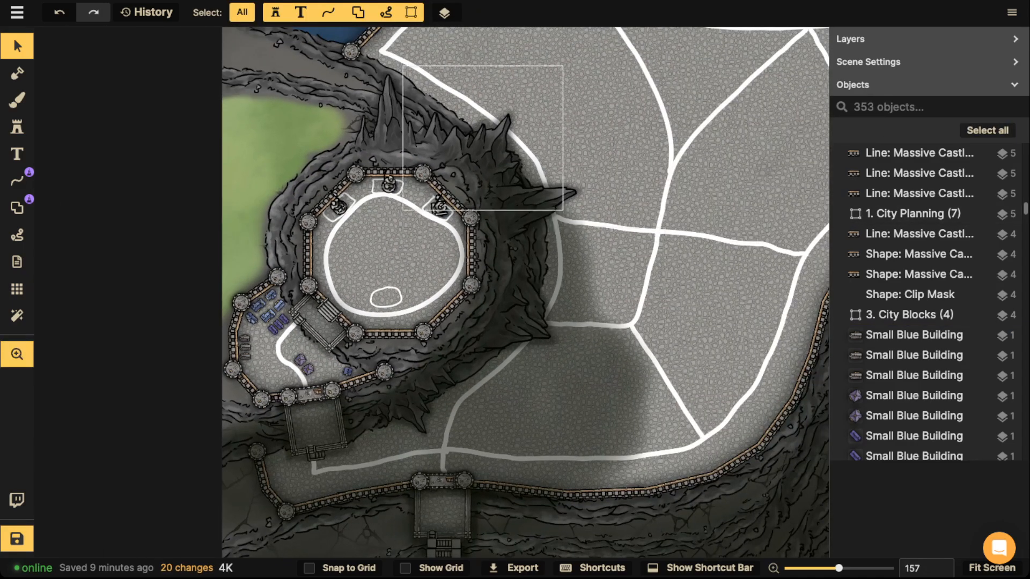
scroll(435, 461, "down", 4)
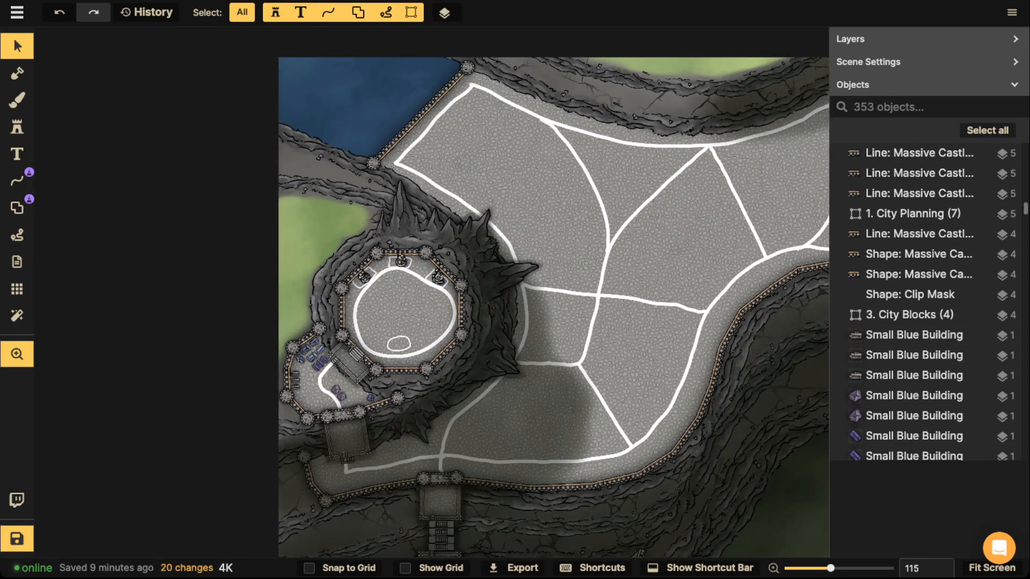
left_click_drag(511, 284, 660, 214)
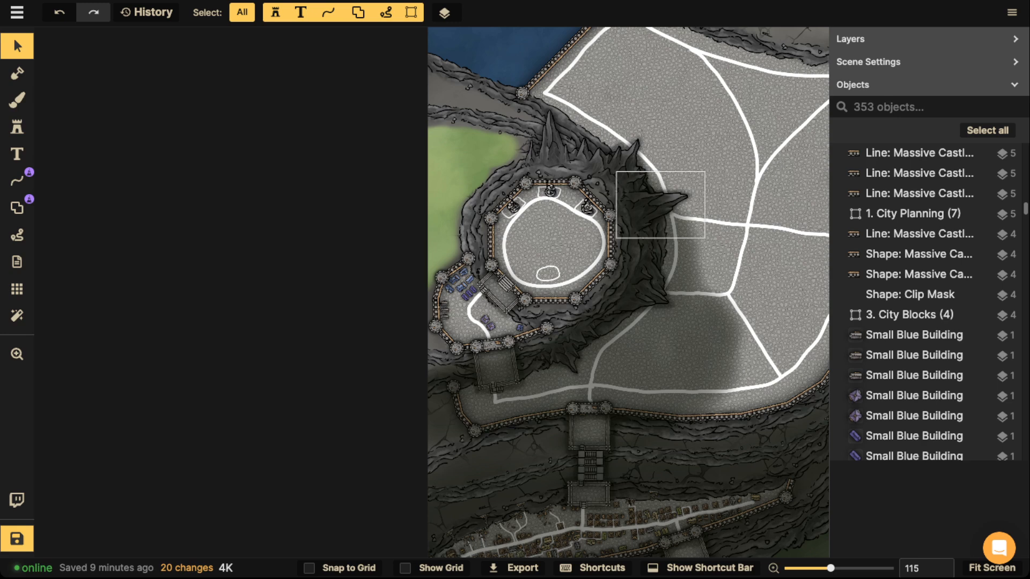
scroll(574, 220, "up", 1)
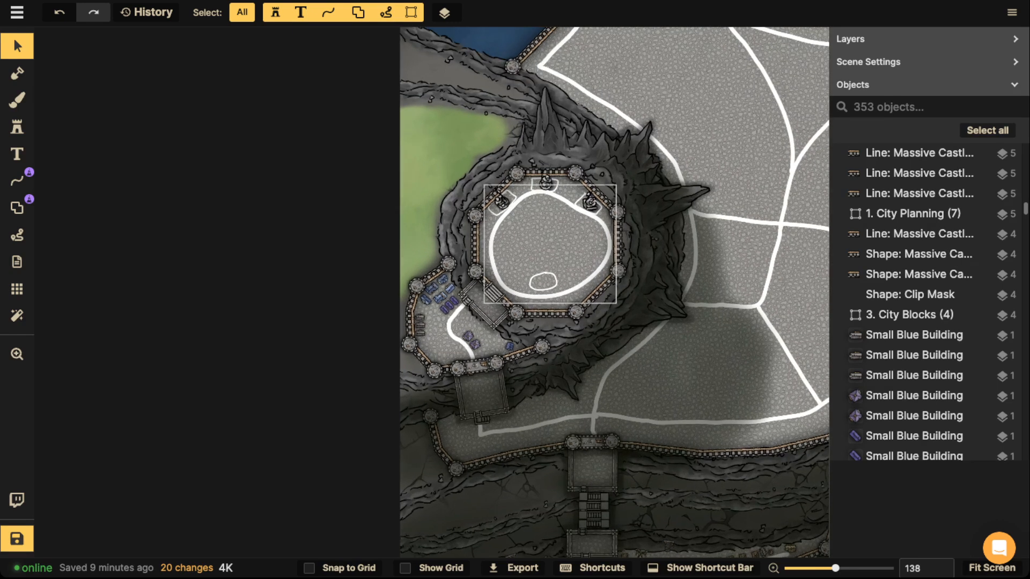
left_click(18, 127)
left_click(91, 93)
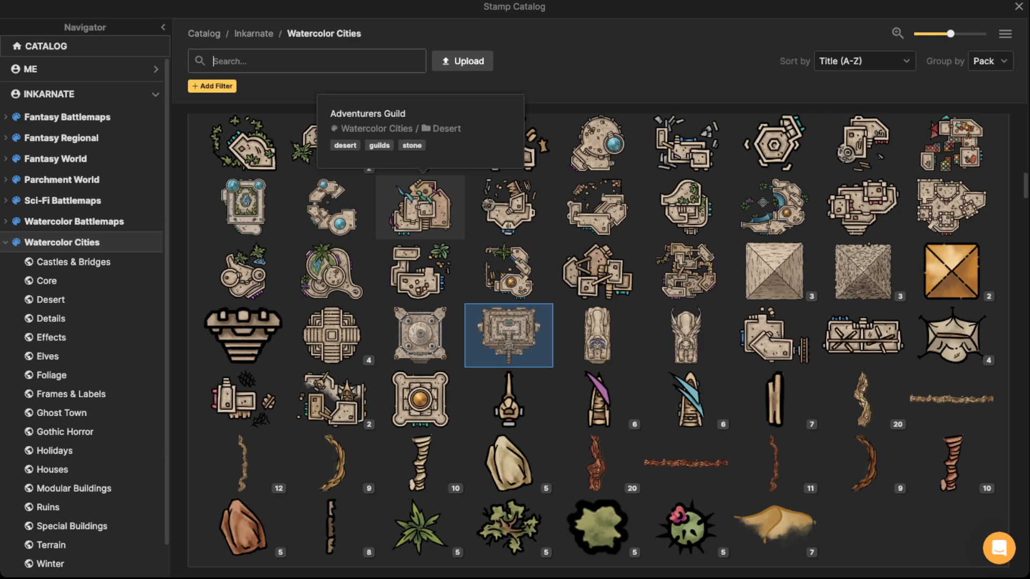
scroll(420, 233, "up", 10)
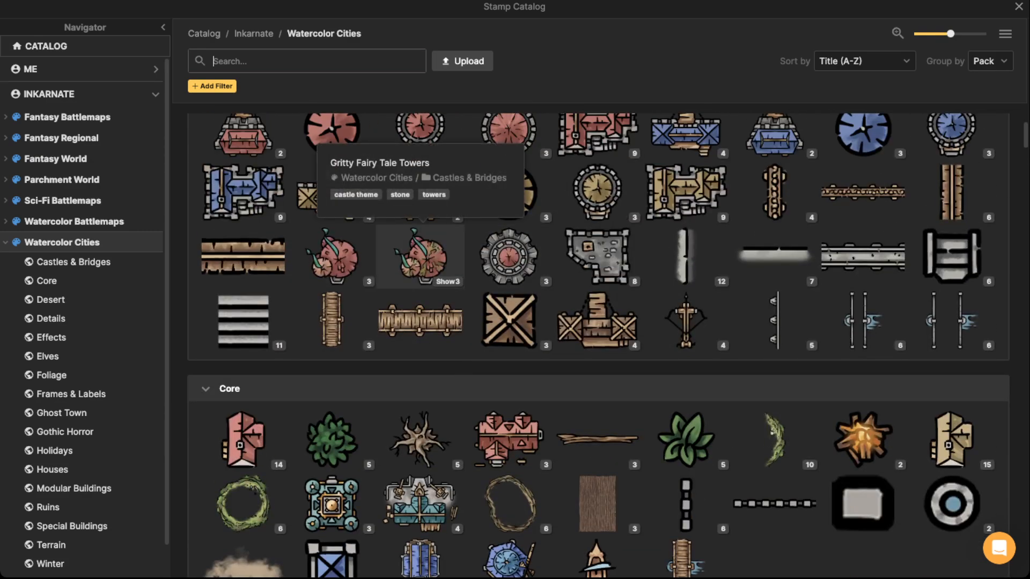
scroll(595, 258, "up", 1)
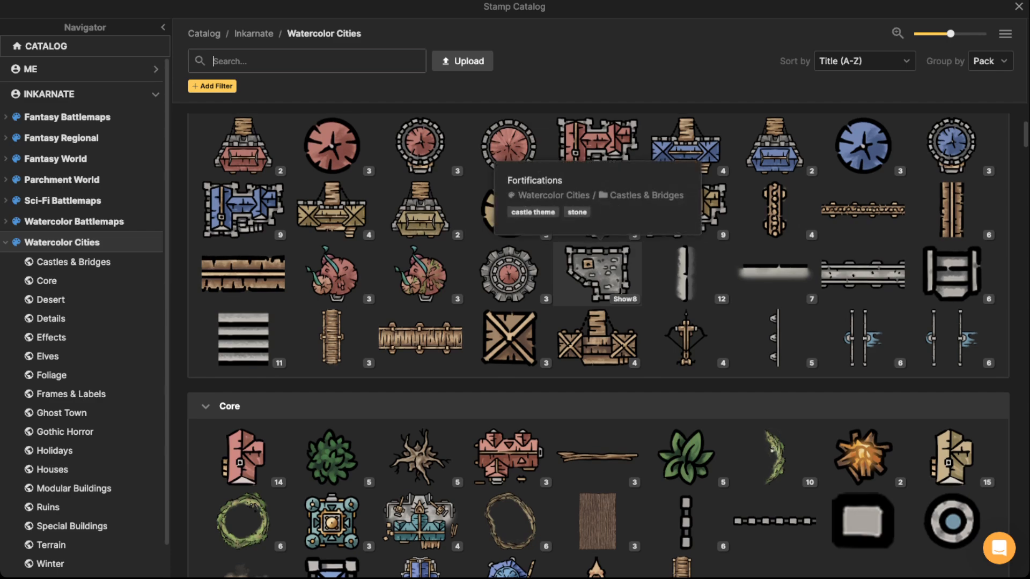
left_click(594, 275)
Set the fortification stamp's scale to 100 and rotation to 270, and place it in the courtyard just northwest of its centre.
key("space")
left_click_drag(569, 262, 583, 244)
scroll(578, 233, "up", 5)
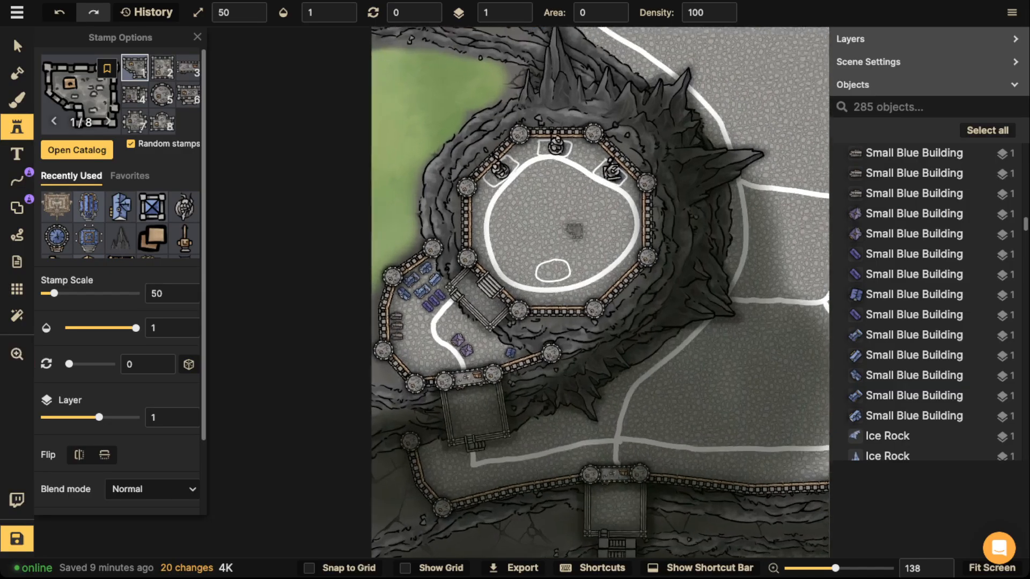
scroll(552, 190, "up", 6)
scroll(555, 212, "up", 5)
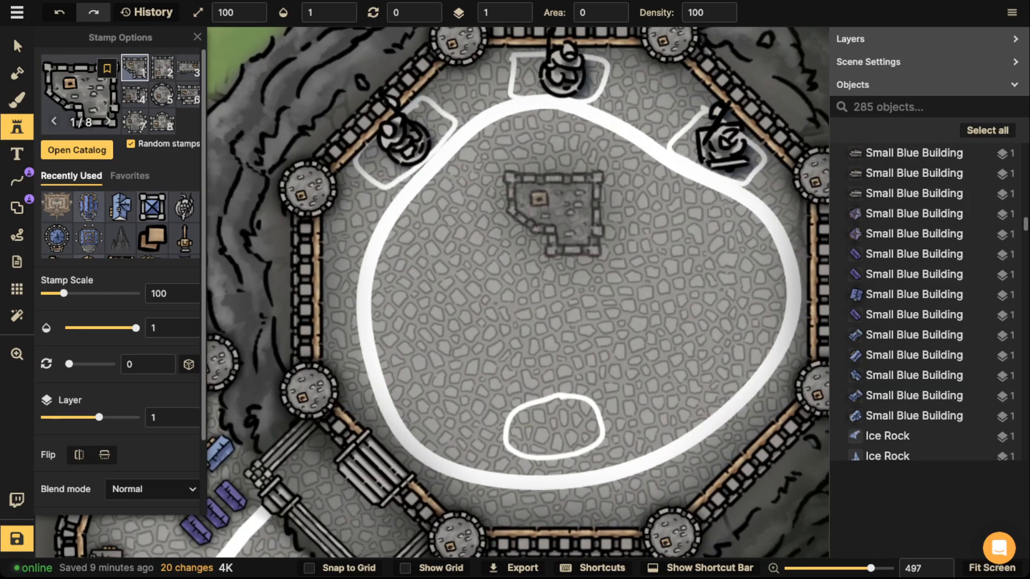
scroll(554, 230, "down", 8)
scroll(518, 244, "up", 2)
left_click(510, 256)
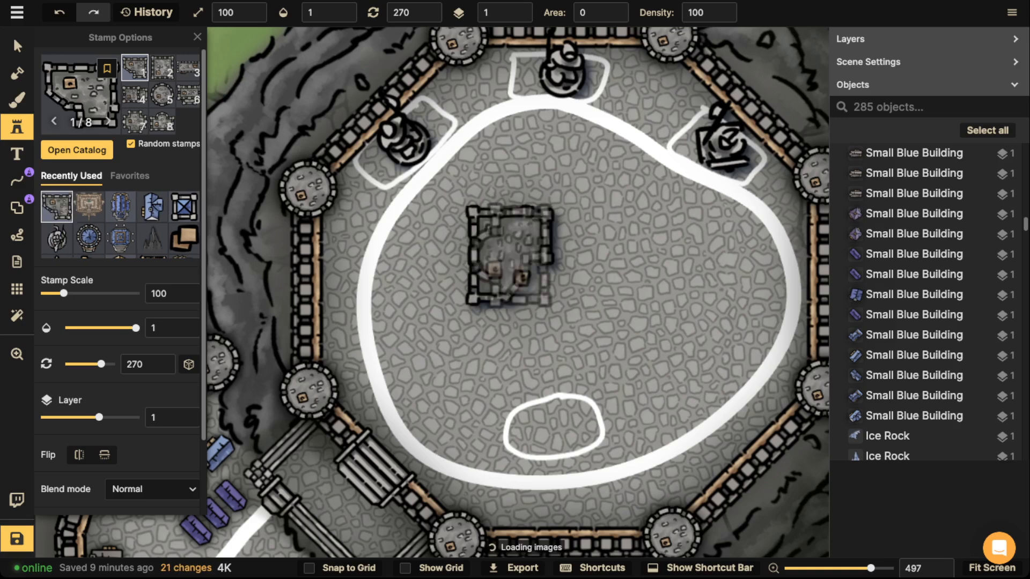
Change the placed fortification's shadow type to Custom Object Shadow.
left_click(17, 46)
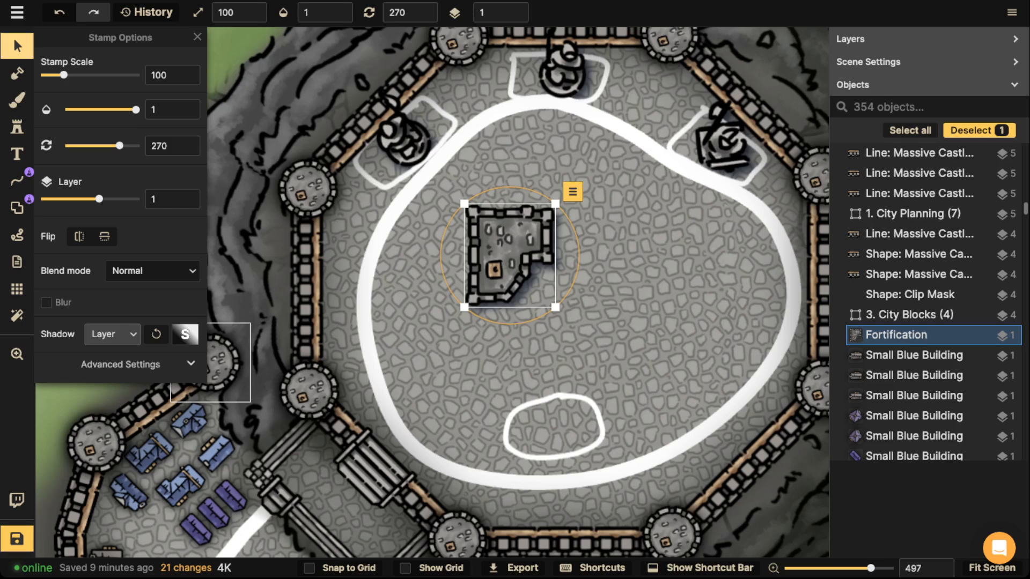
left_click(113, 335)
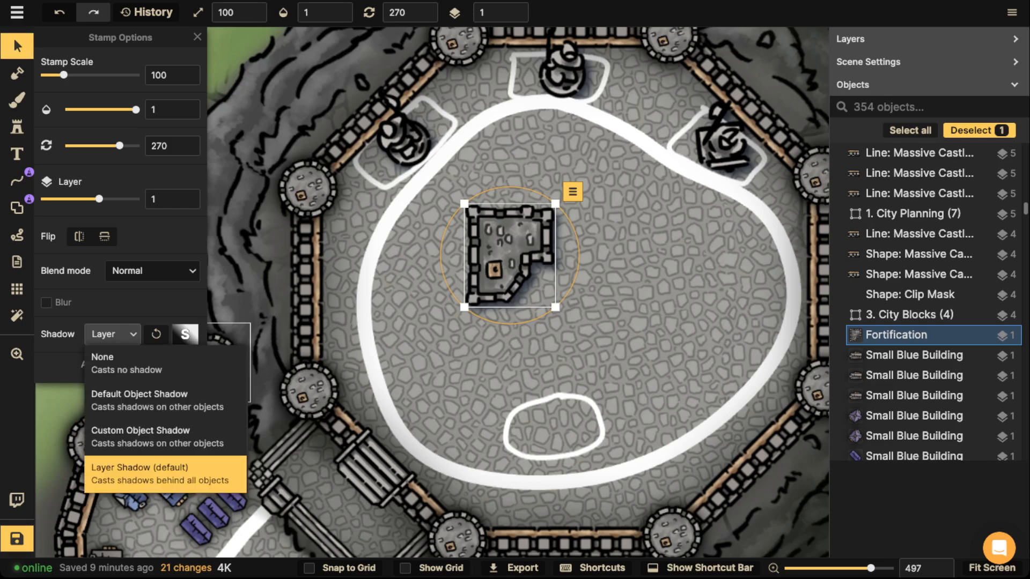
left_click(102, 358)
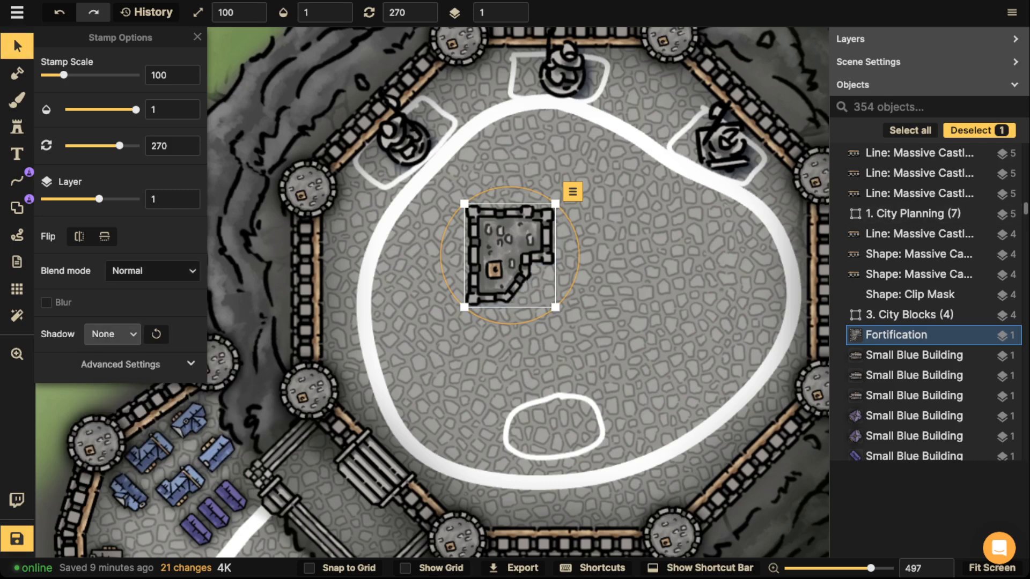
left_click(113, 334)
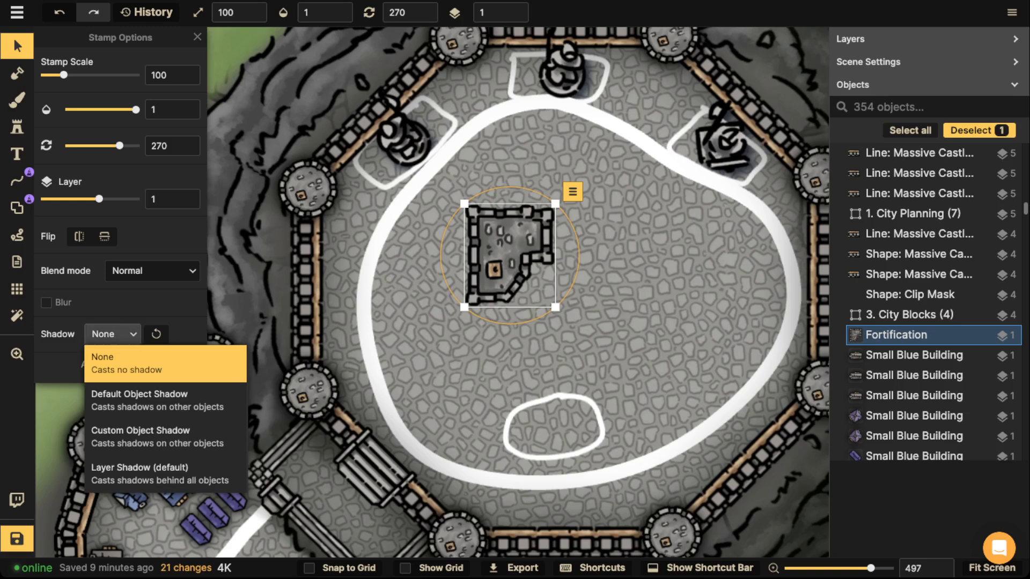
left_click(141, 437)
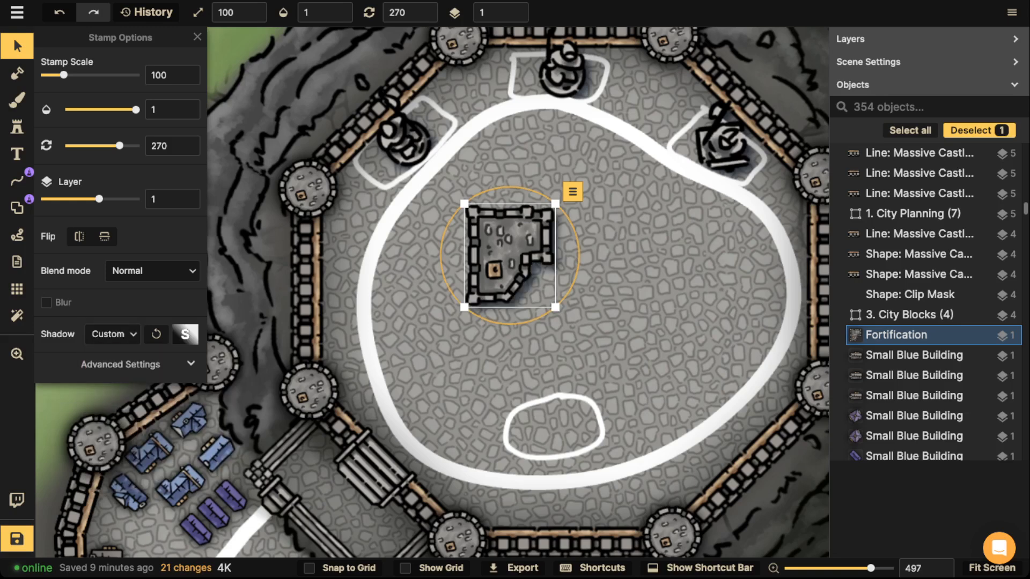
Set the fortification shadow's horizontal and vertical offsets to 0 and its blur to 11.7.
left_click(185, 334)
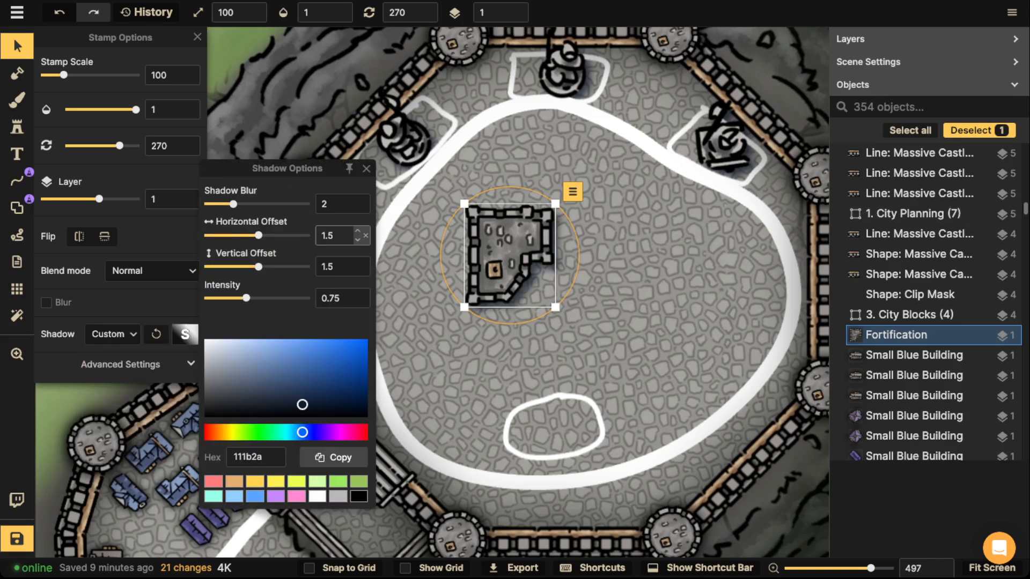
double_click(331, 235)
type("0")
key("Tab")
type("0")
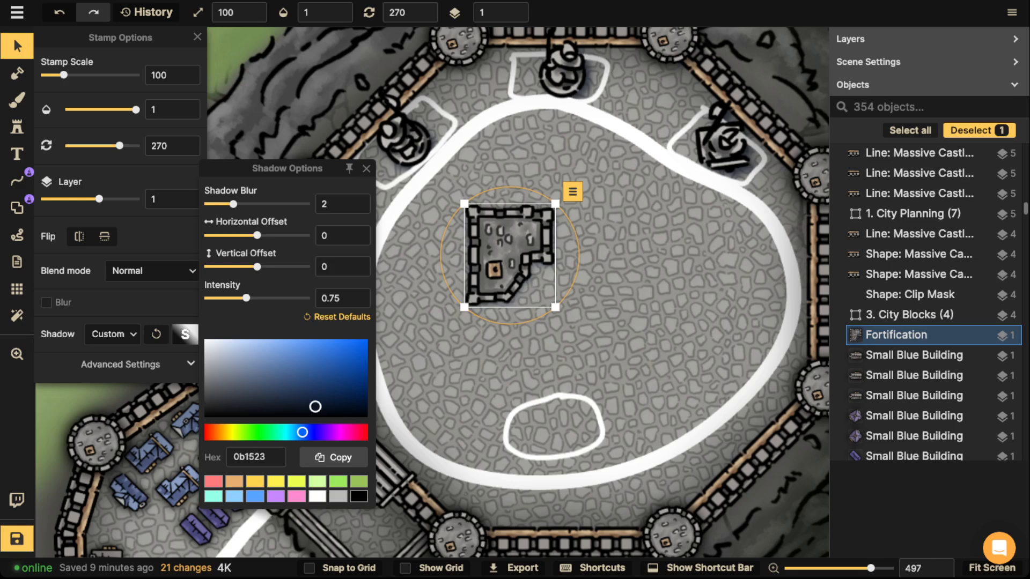
left_click_drag(233, 203, 270, 204)
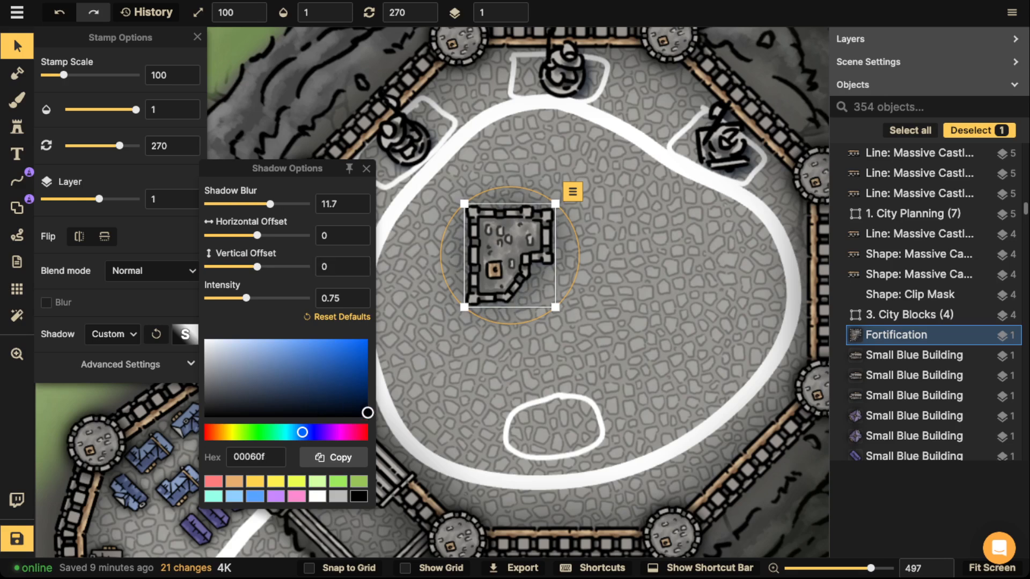
left_click(510, 256)
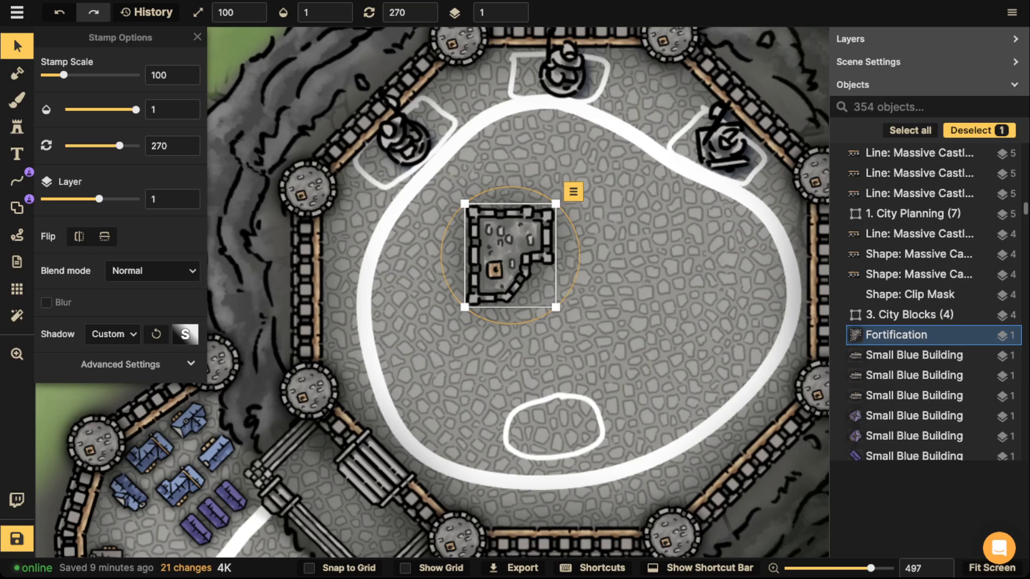
Duplicate the fortification, flip the copy horizontally, rotate it to 90 degrees, set it opposite the original as a mirrored pair, and select both.
left_click_drag(510, 256, 602, 248)
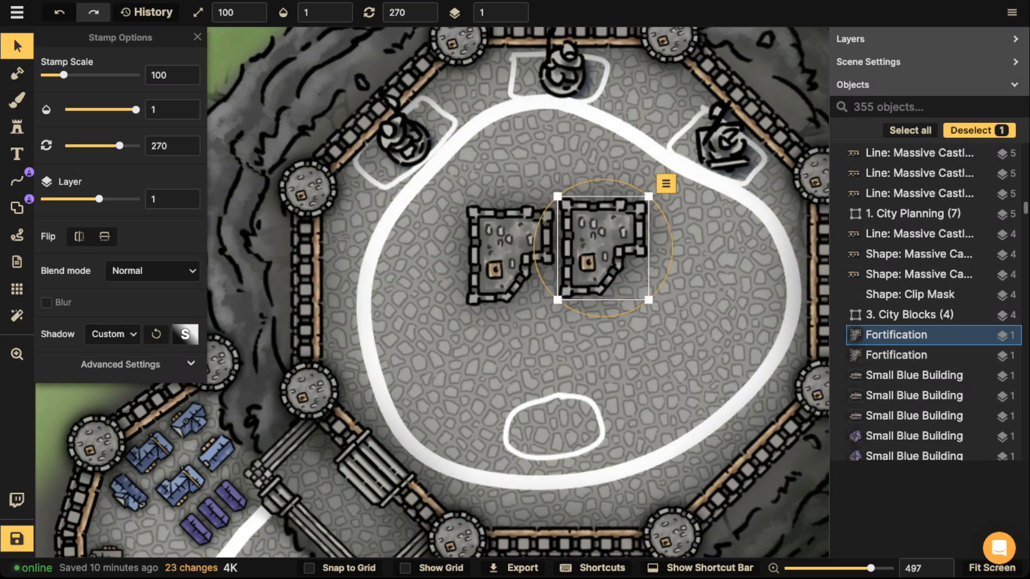
key("f")
left_click_drag(672, 248, 536, 230)
scroll(602, 248, "down", 1)
mouse_move(602, 248)
left_mouse_down()
mouse_move(585, 255)
mouse_move(619, 255)
left_mouse_up()
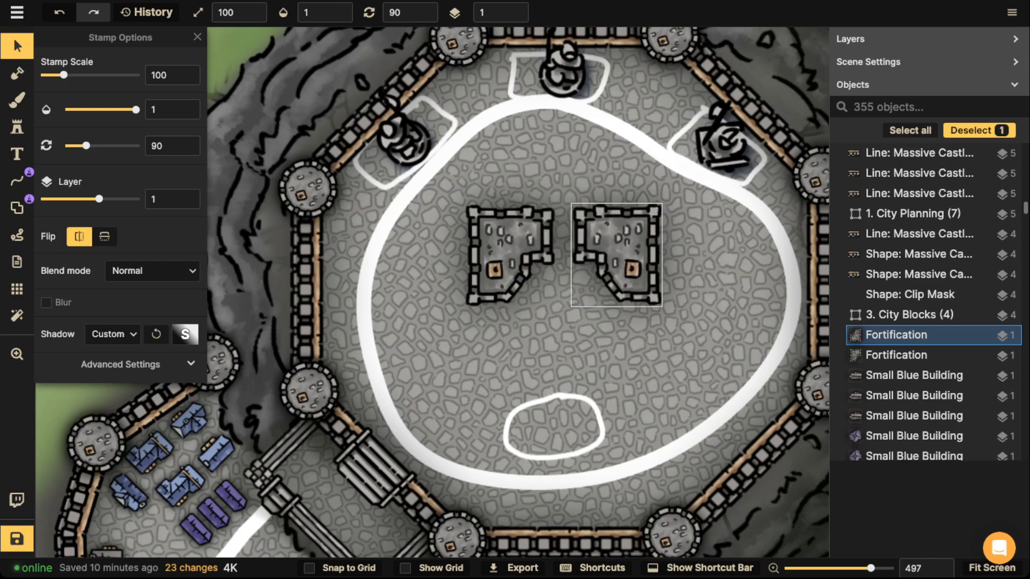
left_click(510, 255, "shift")
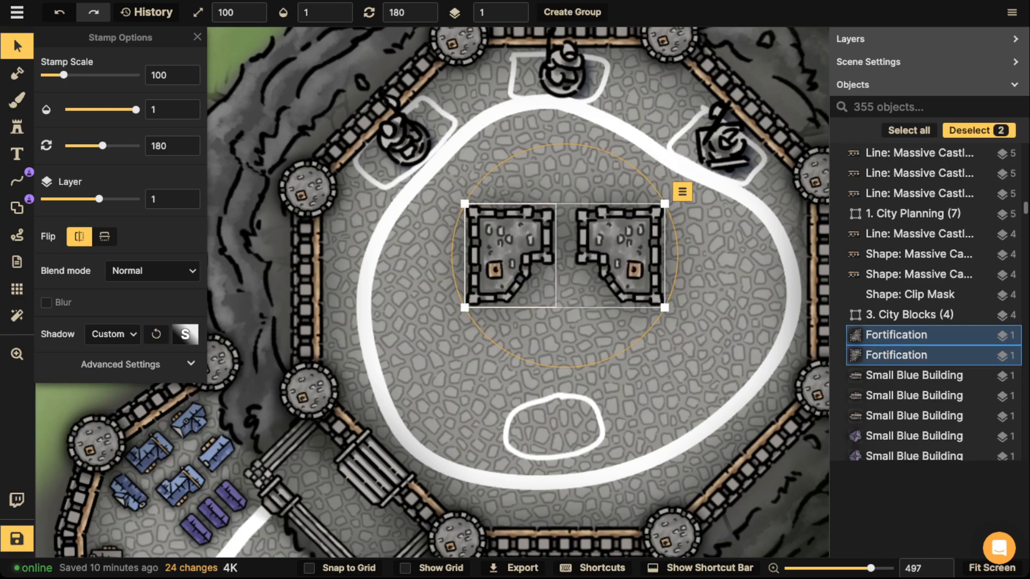
Duplicate the mirrored fortification pair, flip the copies vertically, and align them directly below the originals.
key("ctrl+c")
key("ctrl+v")
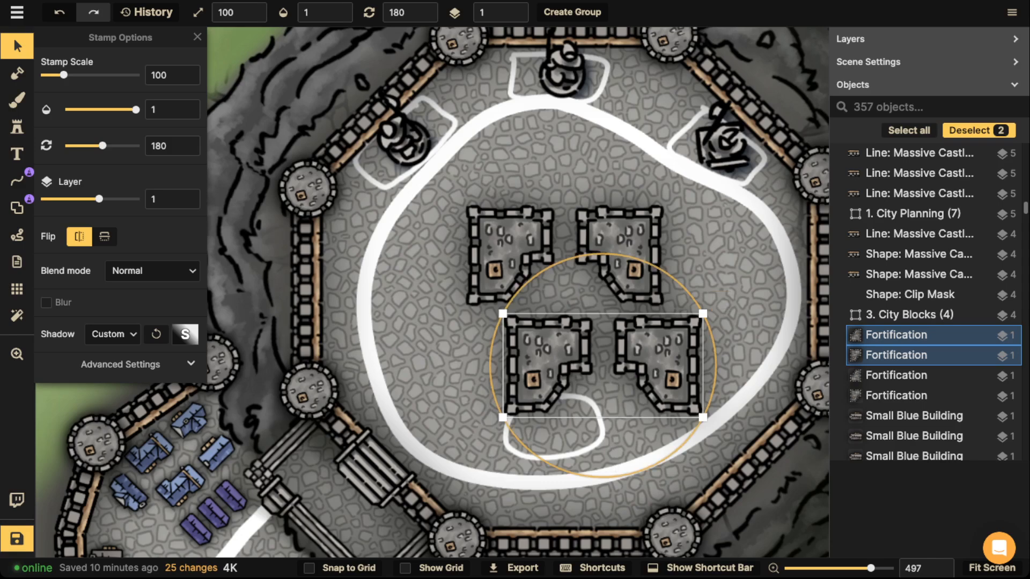
left_click_drag(601, 477, 601, 253)
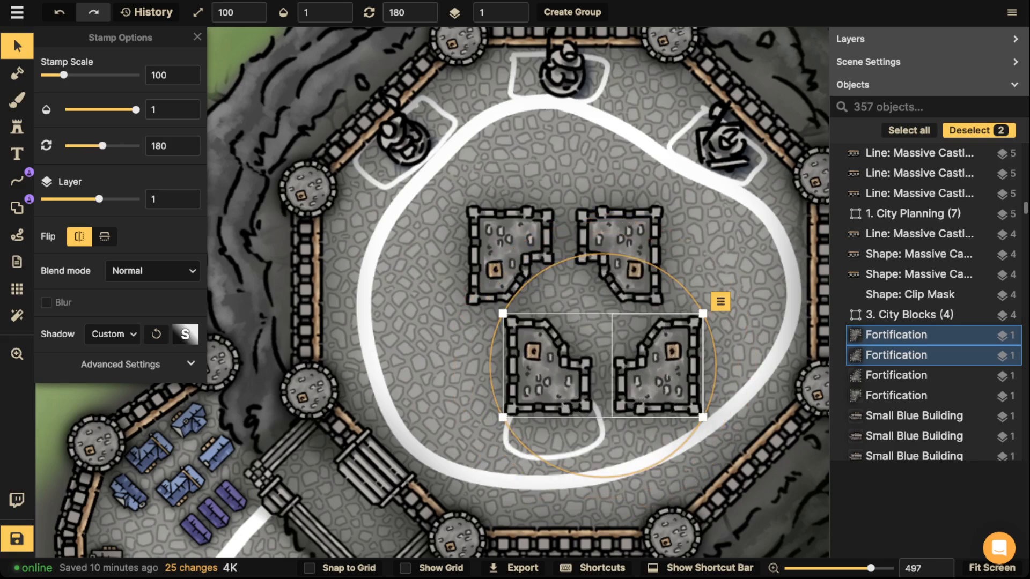
left_click_drag(649, 372, 610, 373)
Select all four fortifications, rotate them together to 137 degrees into a diamond arrangement, and nudge it upward within the courtyard.
left_click(513, 261, "shift")
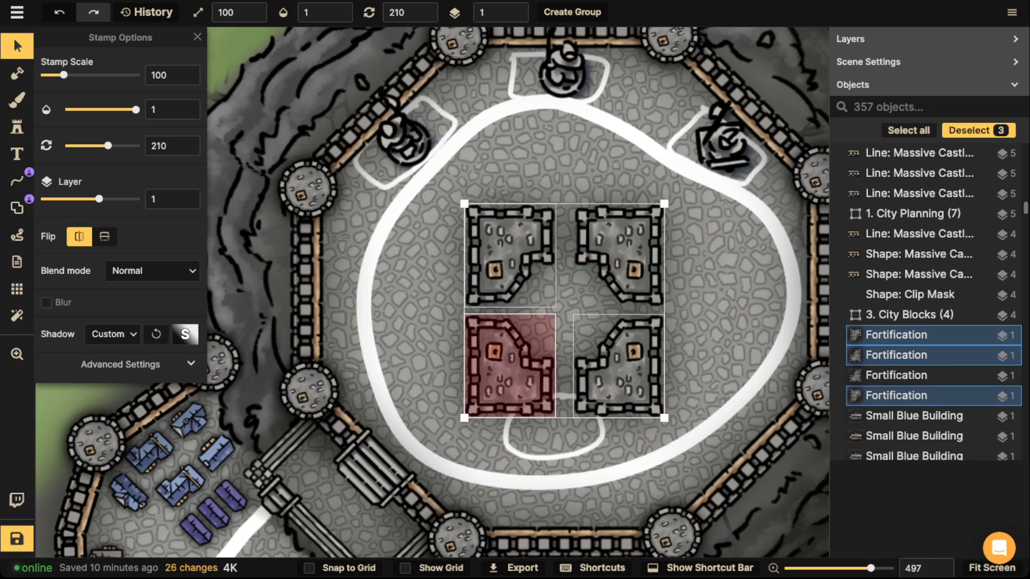
left_click(619, 255, "shift")
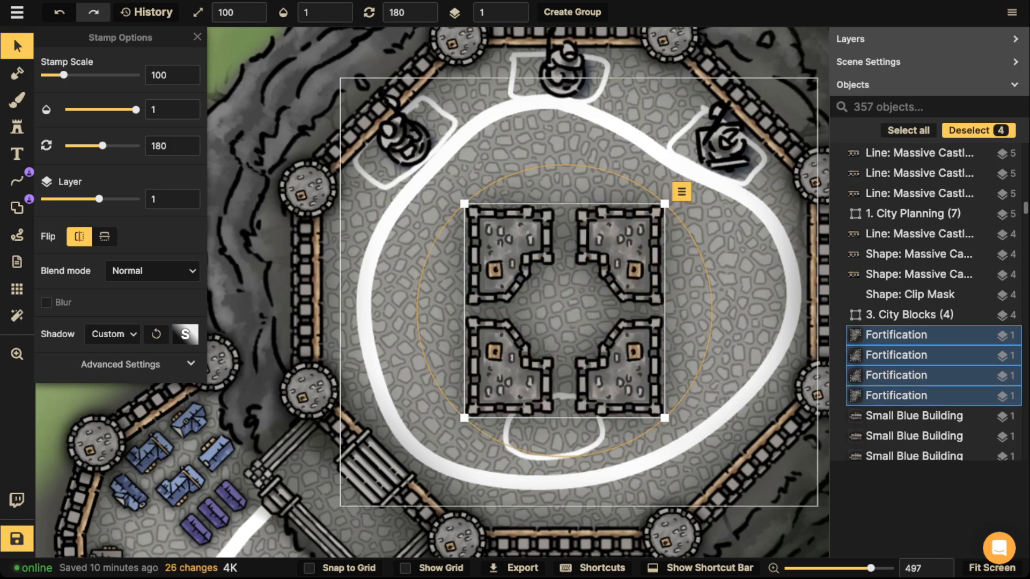
scroll(709, 249, "down", 1)
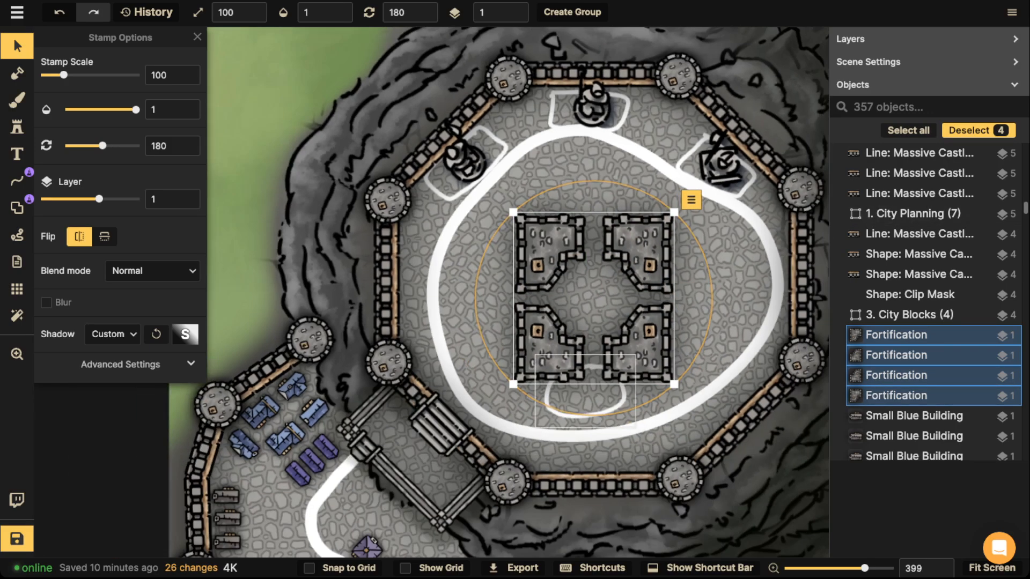
left_click_drag(703, 252, 640, 189)
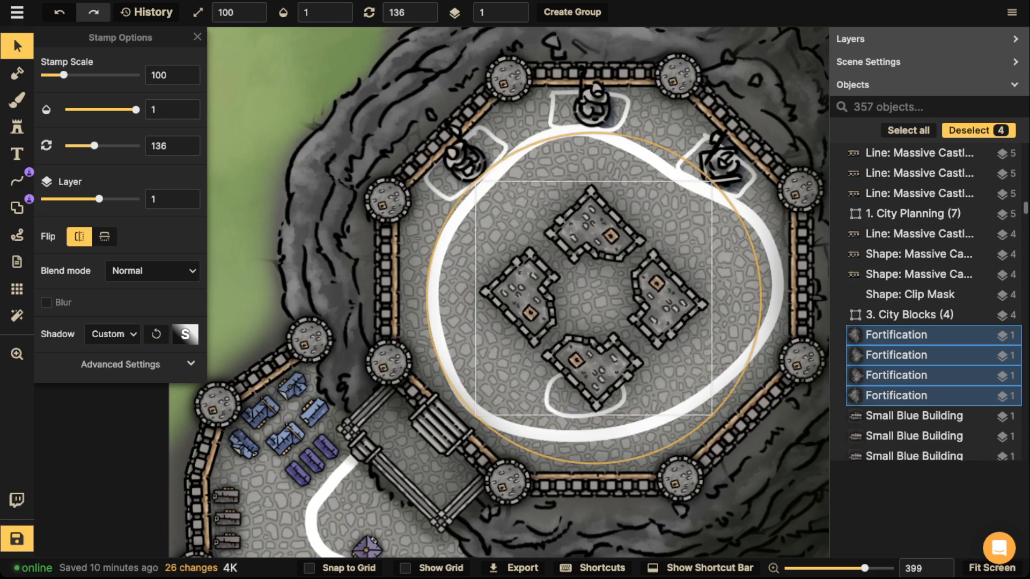
left_click_drag(642, 191, 640, 189)
left_click_drag(640, 189, 595, 209)
key("Up")
key("Up")
scroll(596, 281, "up", 3)
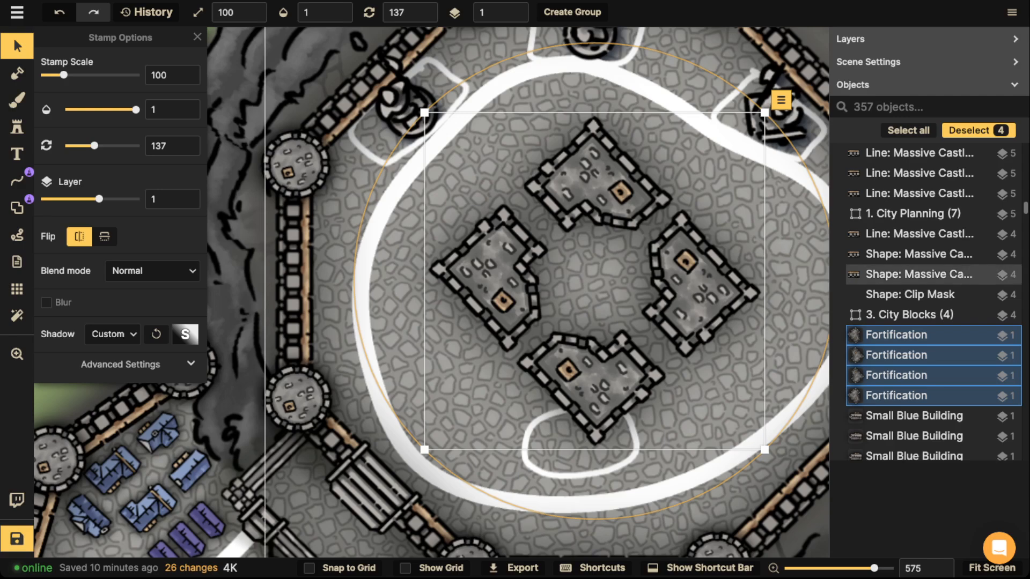
scroll(493, 287, "down", 2)
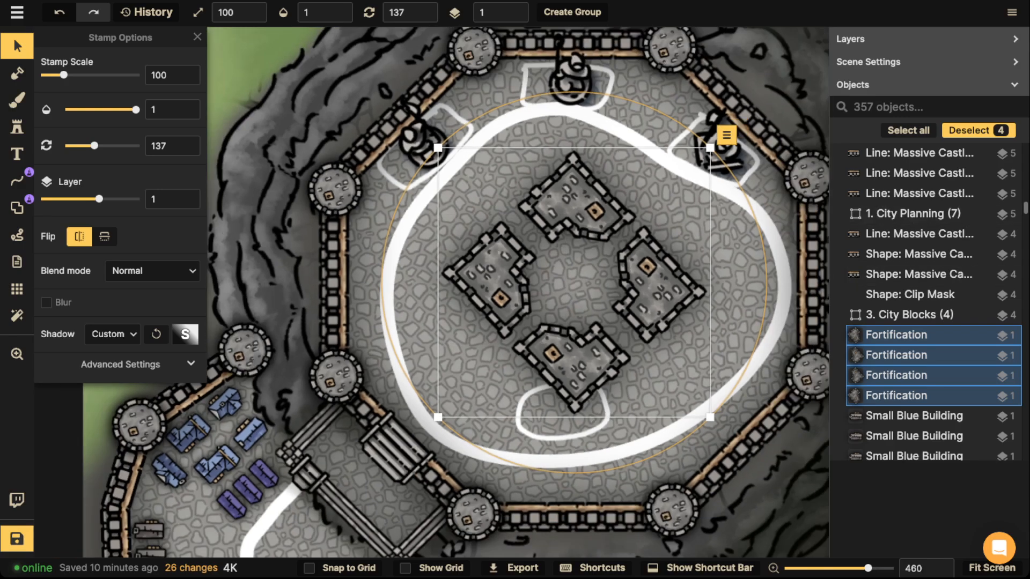
Move the four fortifications together out of the courtyard onto the grass to the northwest.
scroll(406, 231, "down", 2)
left_click(480, 271)
left_click(538, 335, "shift")
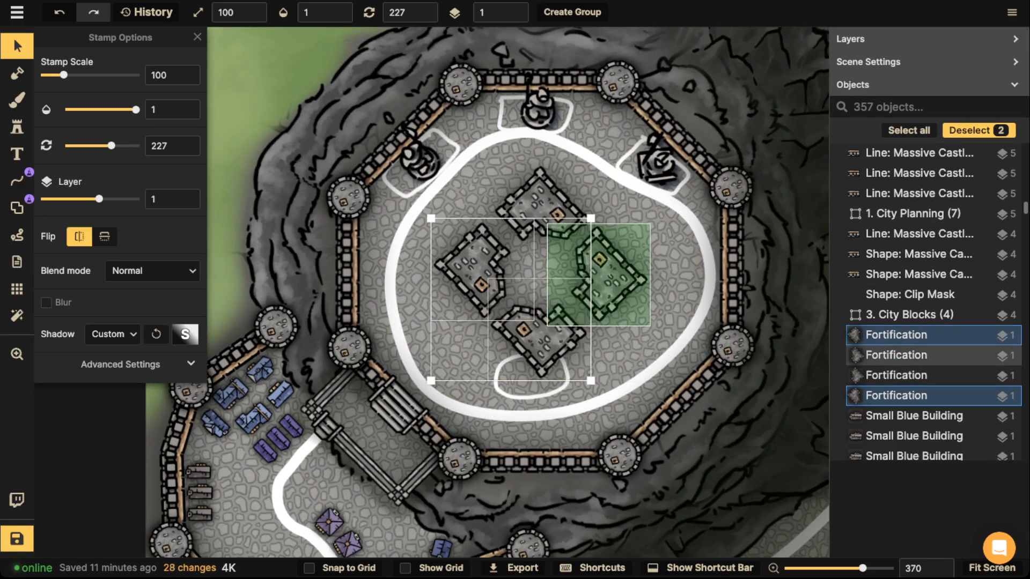
left_click(606, 276, "shift")
left_click(542, 204, "shift")
mouse_move(539, 202)
left_mouse_down()
mouse_move(625, 226)
mouse_move(394, 125)
mouse_move(282, 28)
mouse_move(317, 24)
left_mouse_up()
Examine the platforms, stairs and building blocks in the lower city district to the south.
left_click(17, 208)
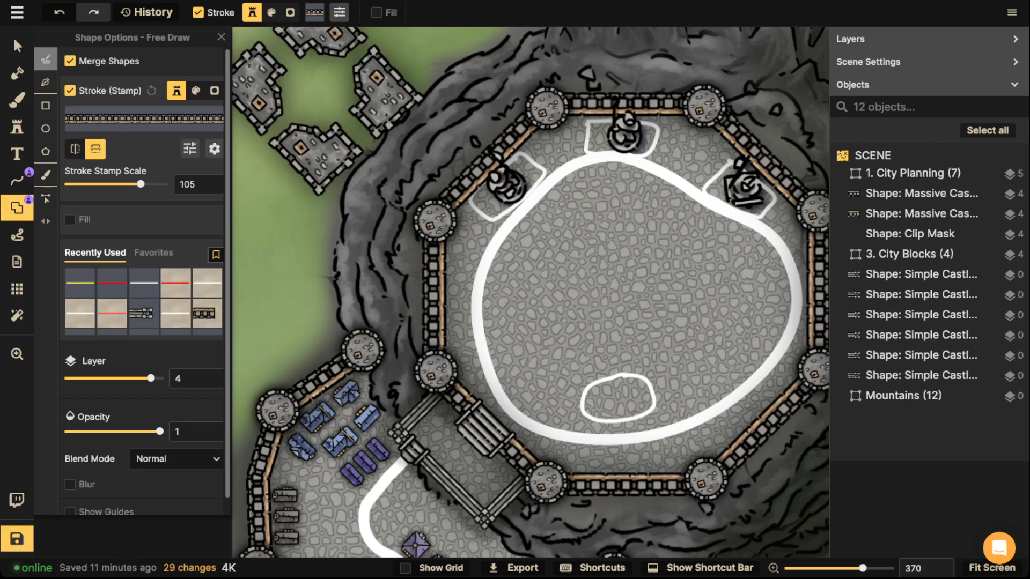
key("space")
left_click_drag(564, 525, 528, 33)
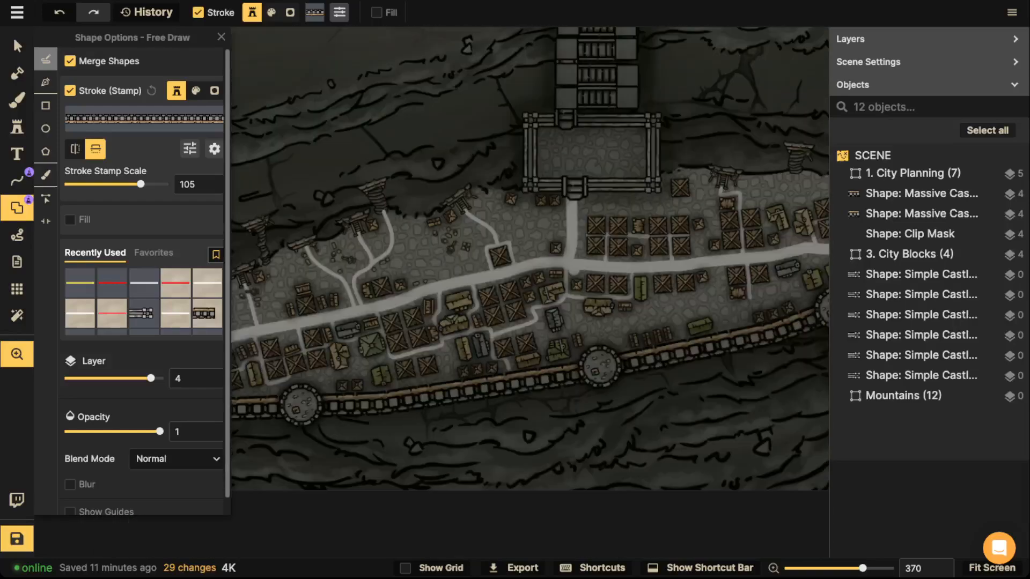
left_click_drag(537, 295, 301, 256)
scroll(300, 257, "up", 2)
left_click_drag(536, 268, 785, 266)
key("space")
left_click_drag(536, 161, 548, 456)
left_click_drag(536, 108, 542, 509)
left_click_drag(482, 215, 678, 413)
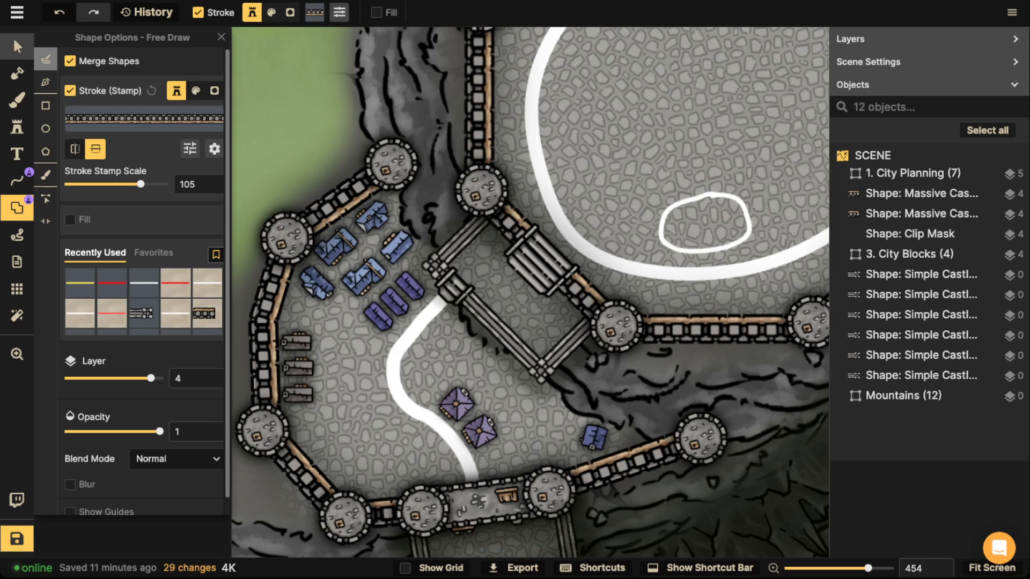
Clear the accidental Mountains group selection and restrict selection to line objects only.
left_click(17, 46)
left_click_drag(662, 107, 482, 217)
left_click(483, 217)
scroll(482, 217, "down", 3)
scroll(482, 217, "down", 2)
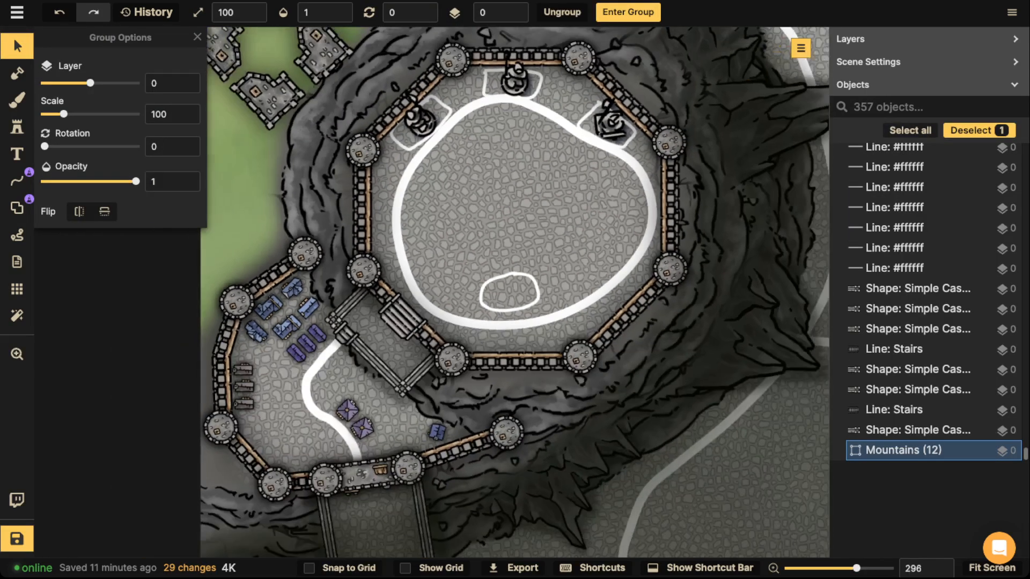
left_click(17, 73)
left_click(18, 46)
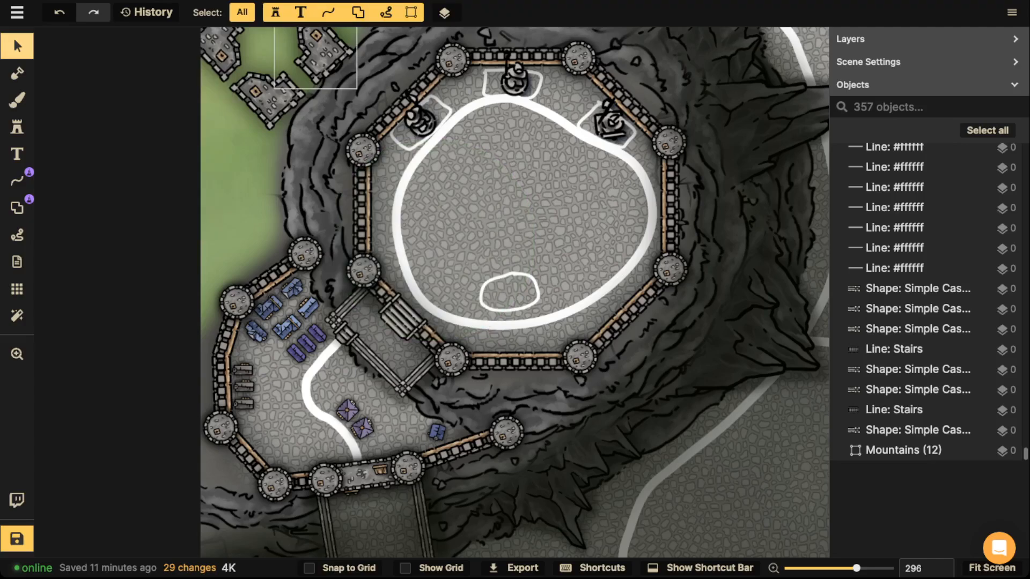
left_click(242, 12)
left_click(328, 12)
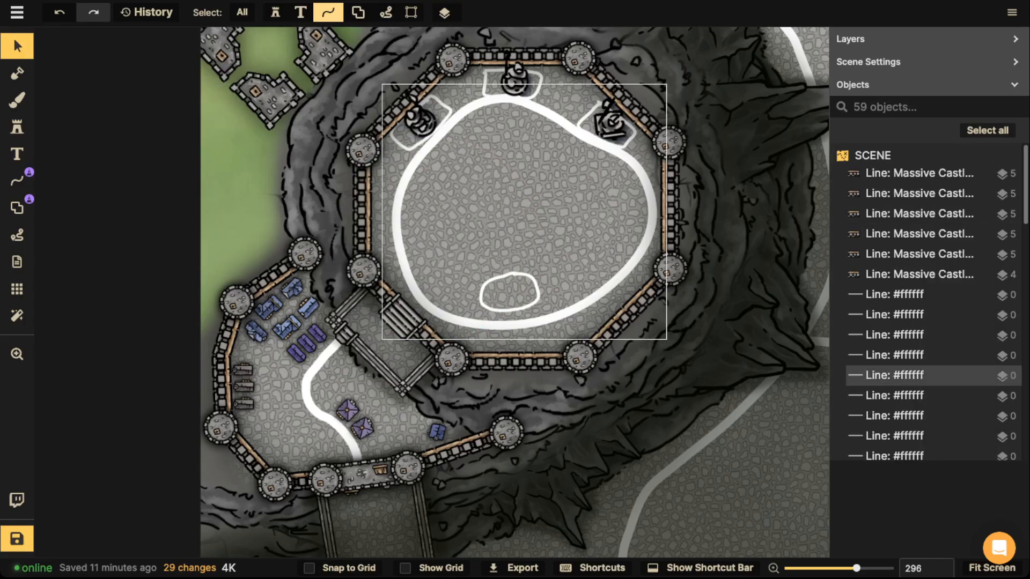
Delete the courtyard's large white outline, three statue outlines and small oval, and make all object types selectable again.
left_click(417, 156)
key("Delete")
left_click(421, 126)
key("Delete")
left_click(507, 292)
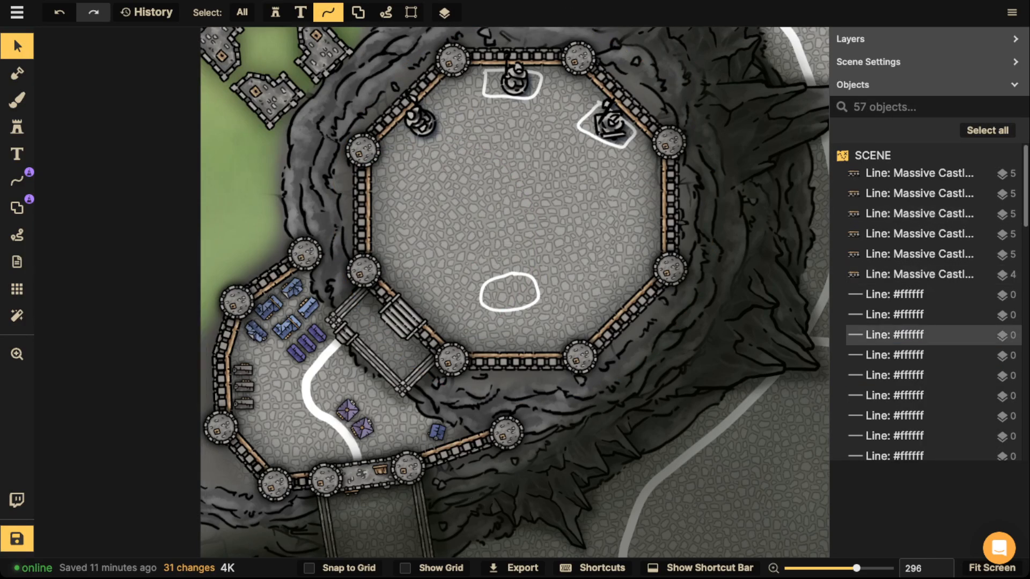
key("Delete")
left_click(606, 126)
key("Delete")
left_click(512, 86)
key("Delete")
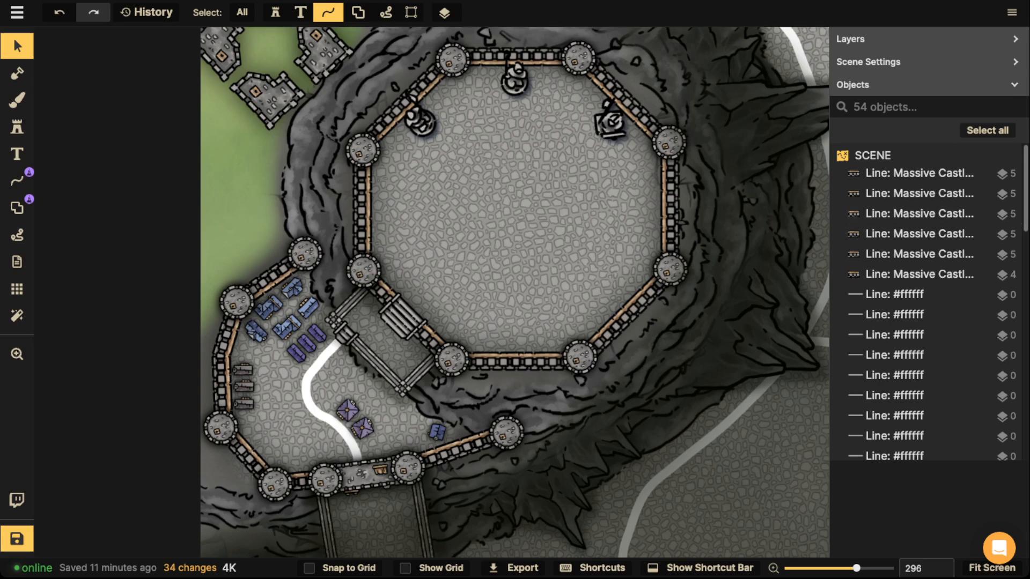
left_click(242, 12)
Set the Shape tool to Polygon with the Platform path from Castles & Bridges as its stamp stroke.
left_click(17, 208)
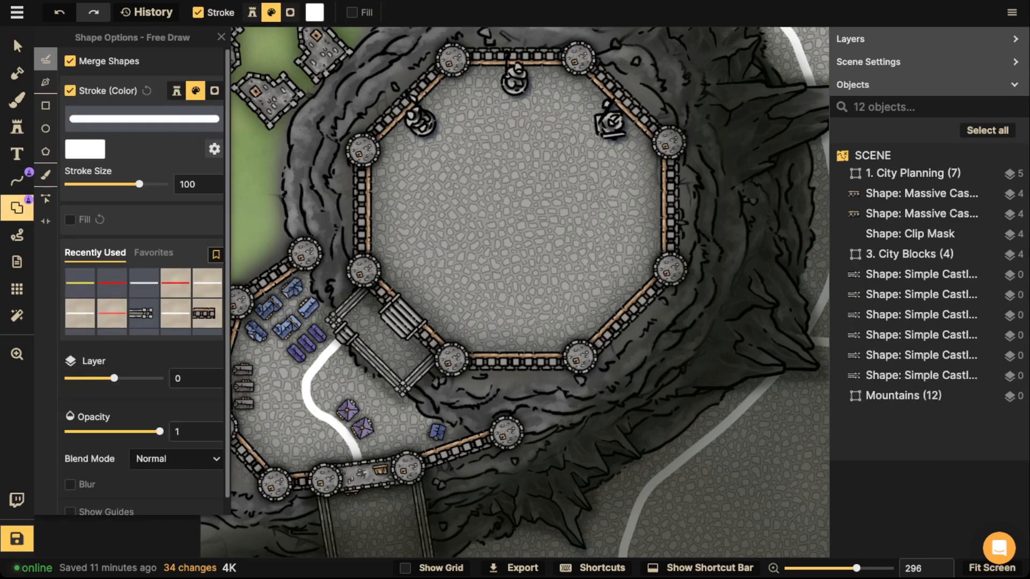
left_click(176, 91)
left_click(143, 118)
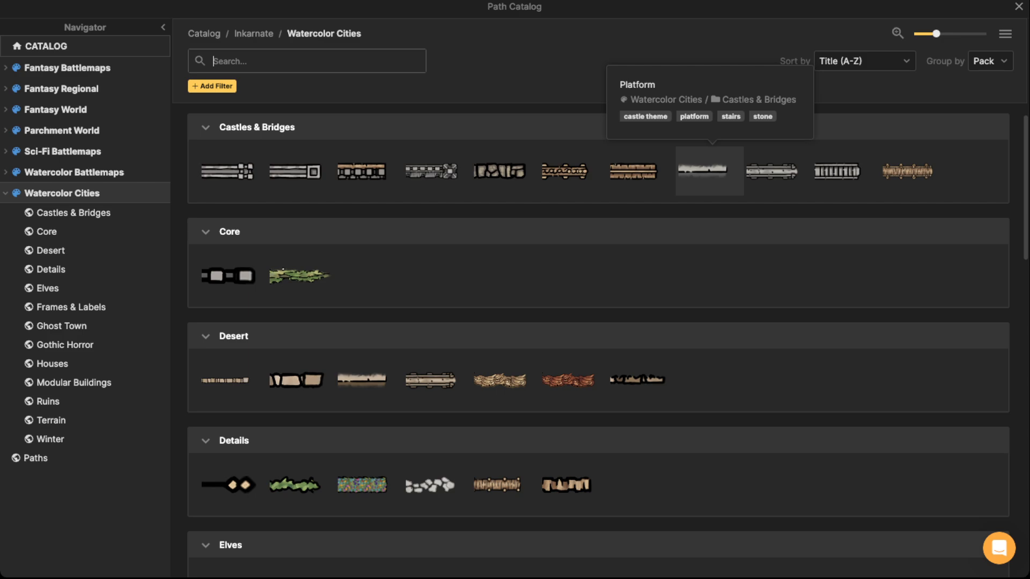
left_click(702, 171)
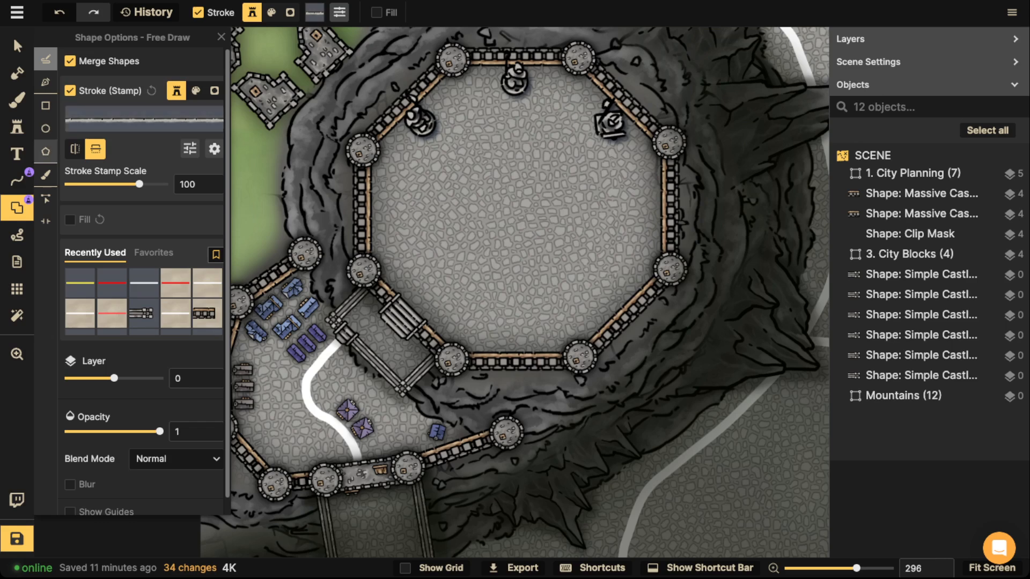
left_click(45, 151)
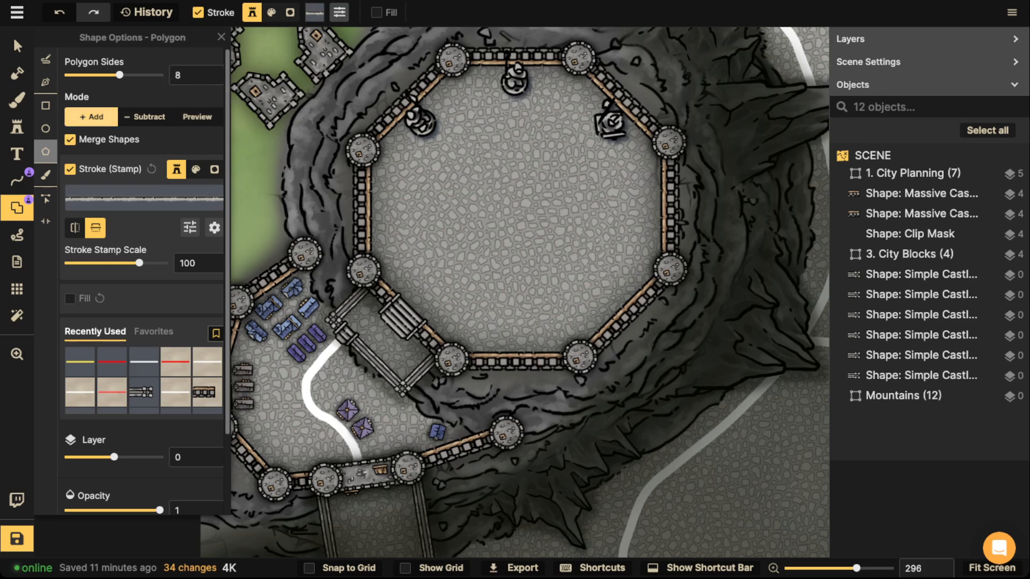
scroll(416, 239, "down", 1)
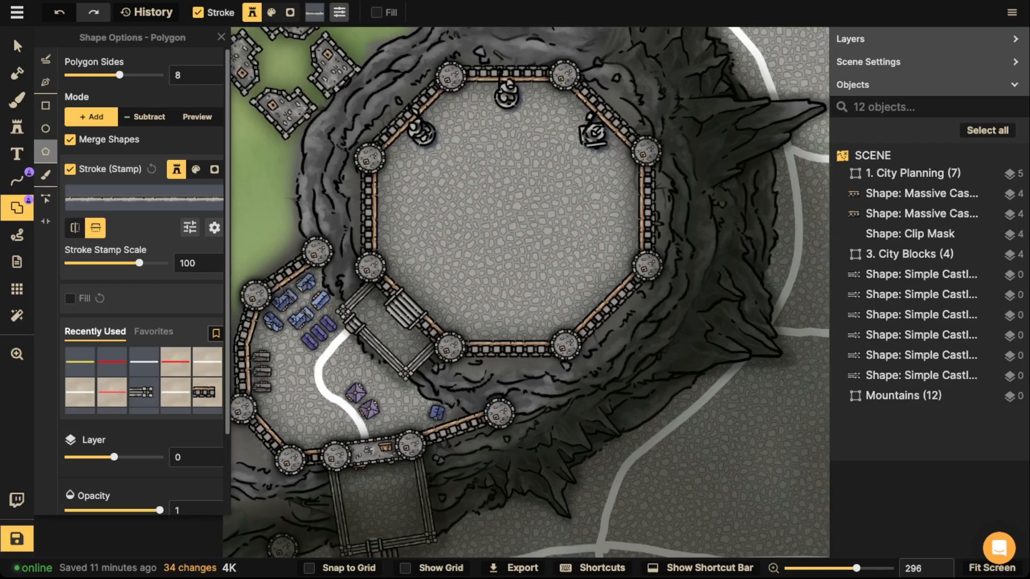
Lock the octagonal Massive Castle wall shape surrounding the courtyard.
left_click(17, 46)
left_click(482, 217)
scroll(482, 217, "down", 3)
scroll(495, 263, "down", 5)
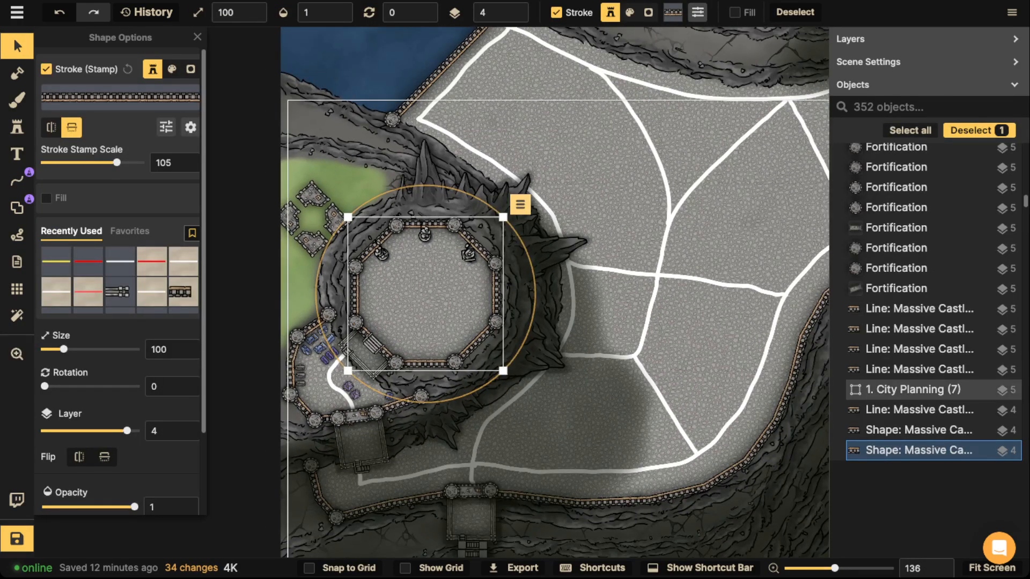
left_click(519, 204)
mouse_move(536, 226)
left_click(711, 308)
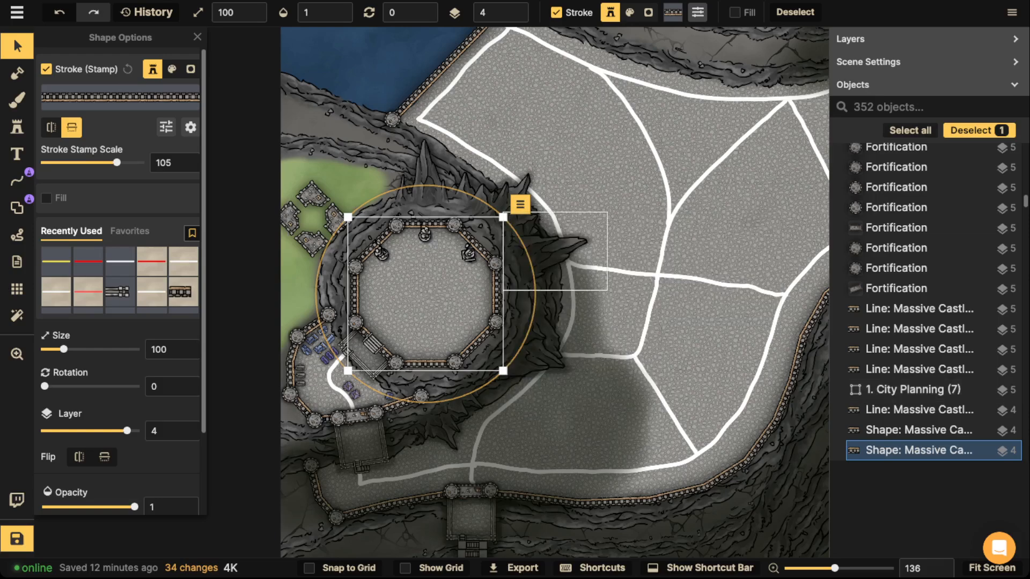
key("super+l")
key("Escape")
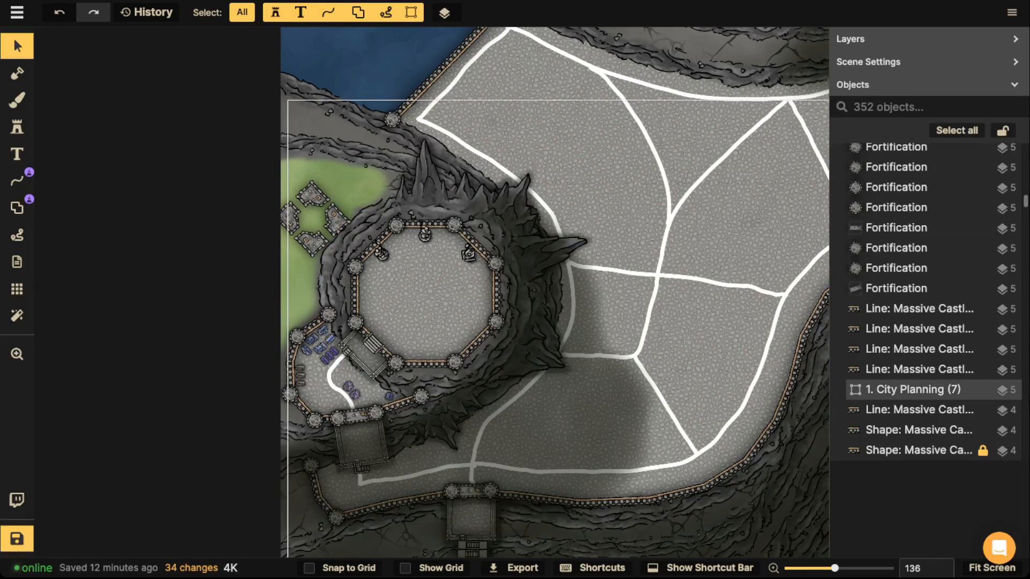
Lock every remaining object on the map and clear the selection.
left_click(523, 233)
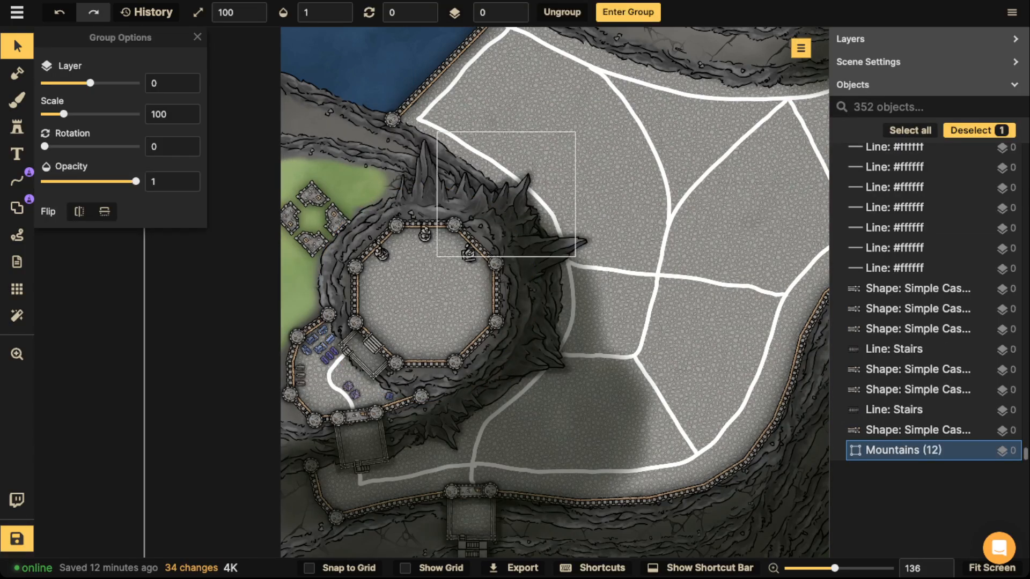
scroll(426, 91, "down", 3)
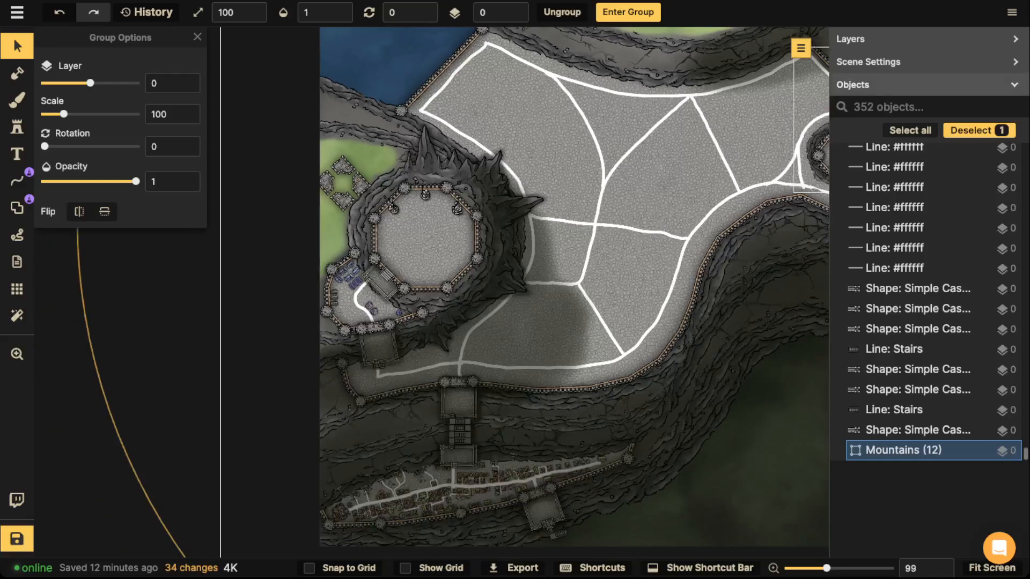
key("ctrl+a")
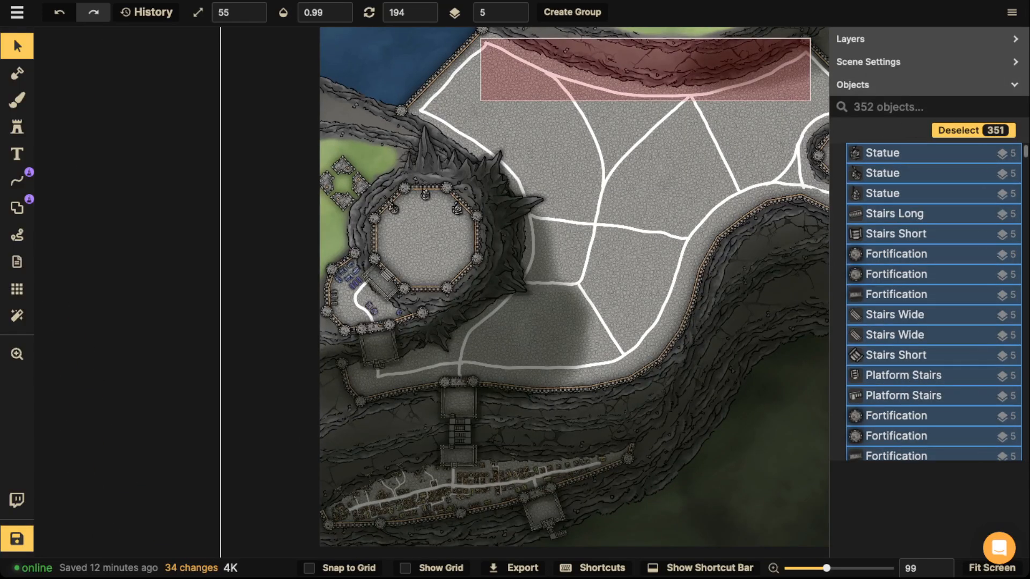
key("ctrl+l")
key("Escape")
scroll(417, 135, "down", 2)
scroll(462, 135, "up", 2)
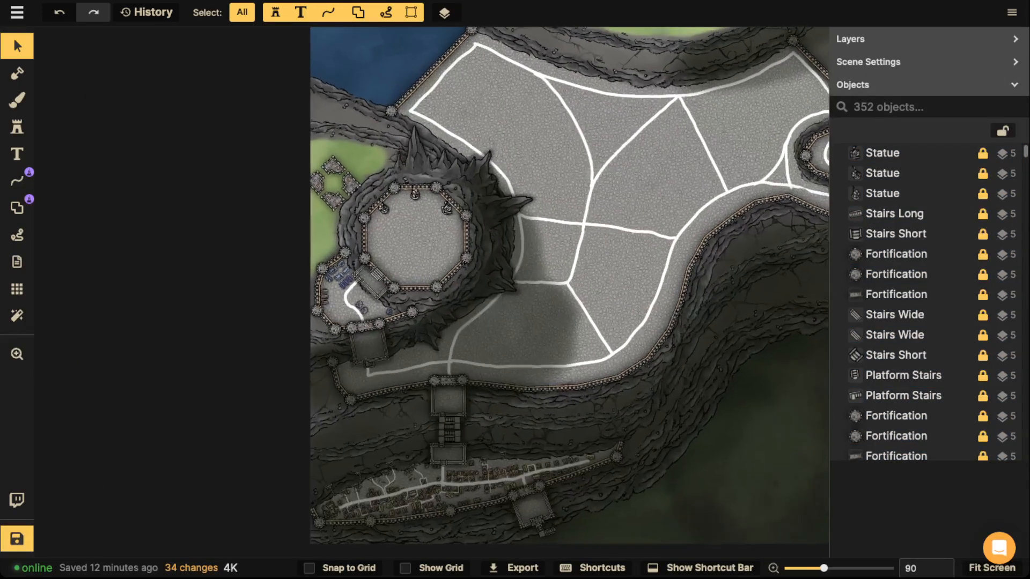
scroll(318, 215, "up", 4)
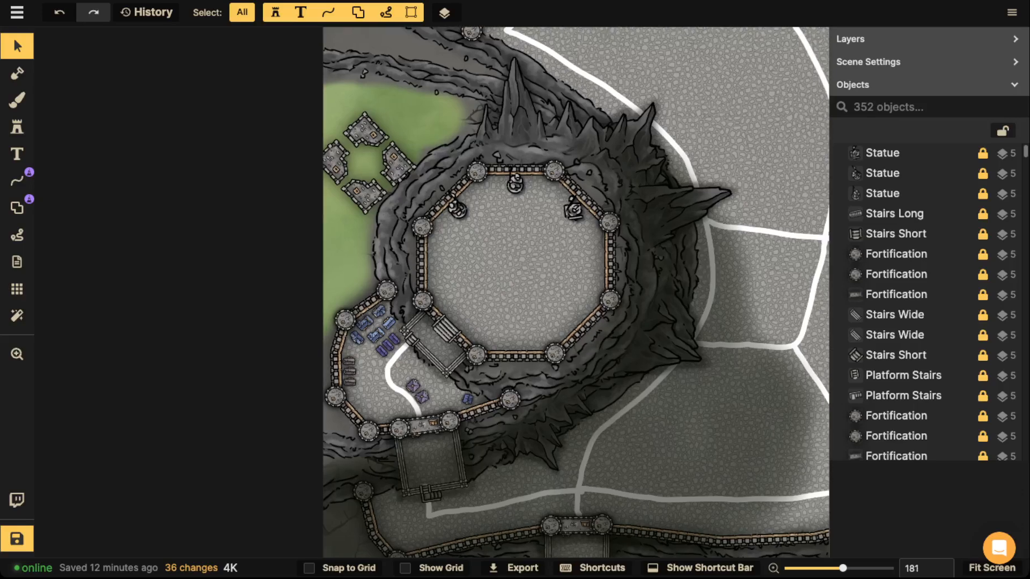
Draw an eight-sided polygon in the courtyard's centre, stroked with the Platform path at scale 105 on layer 4.
left_click(17, 208)
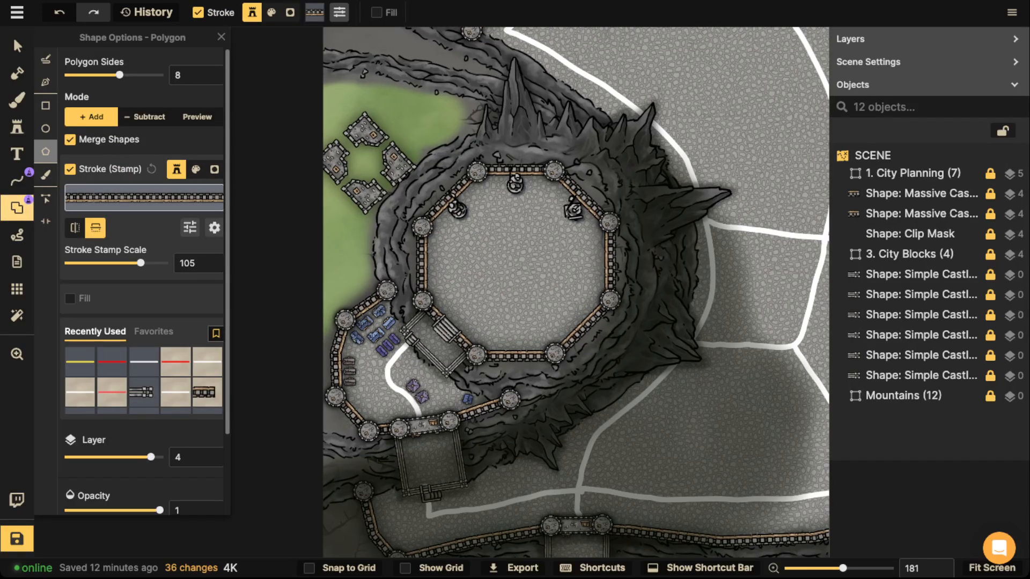
left_click(144, 197)
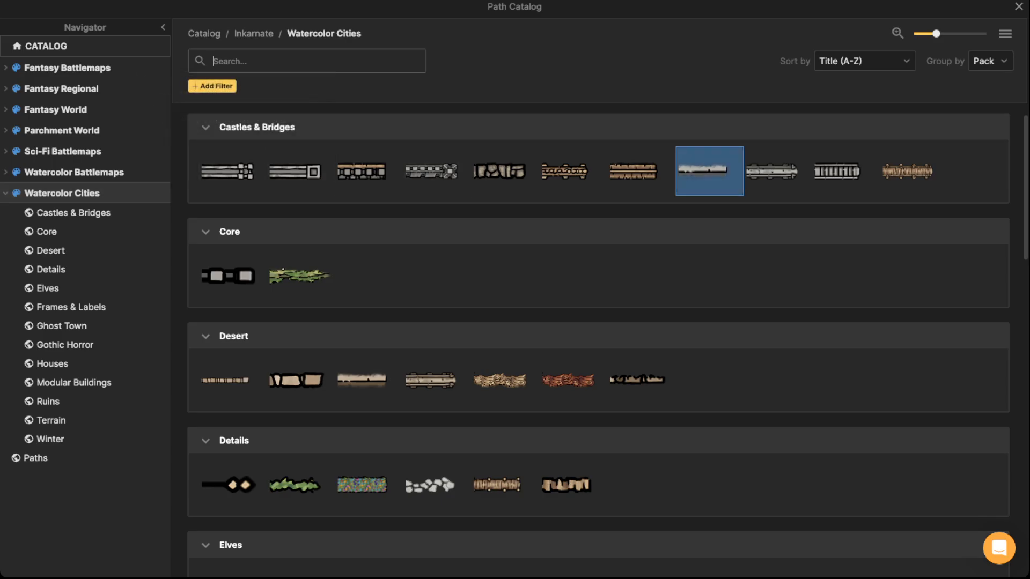
left_click(709, 171)
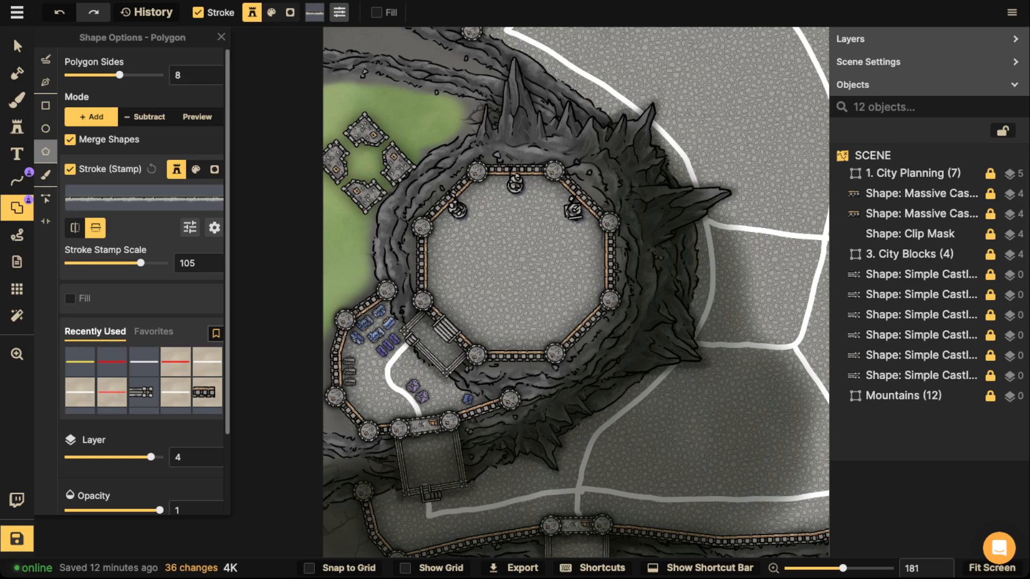
left_click_drag(513, 258, 559, 303)
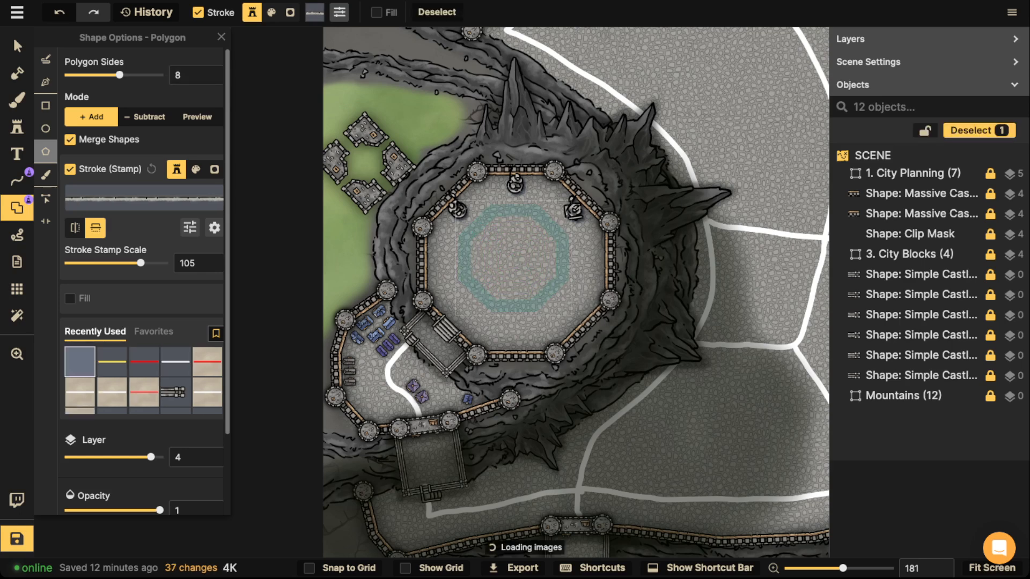
left_click(17, 46)
scroll(490, 280, "up", 2)
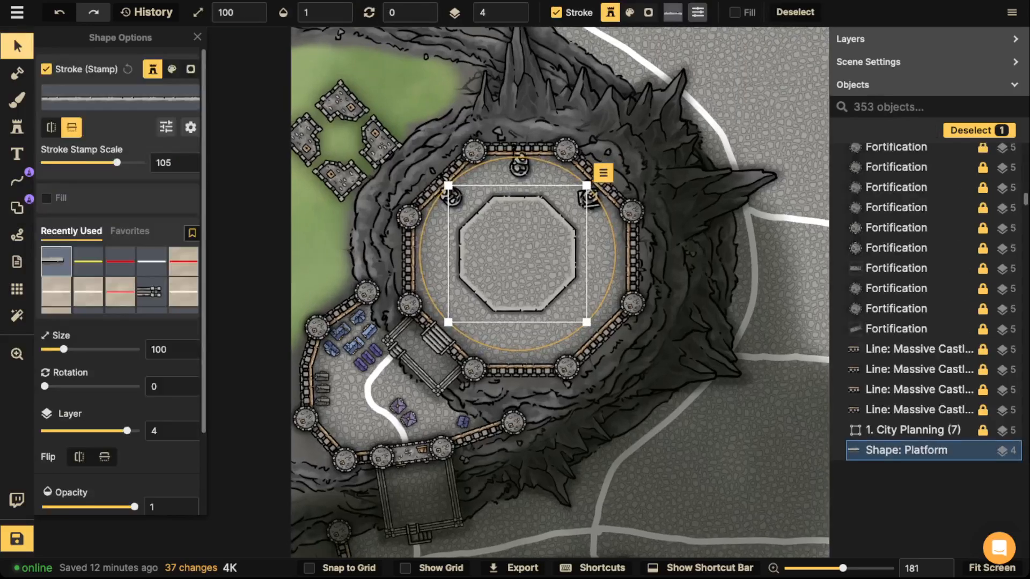
Centre the octagonal Platform shape within the walled castle courtyard.
left_click_drag(490, 280, 492, 288)
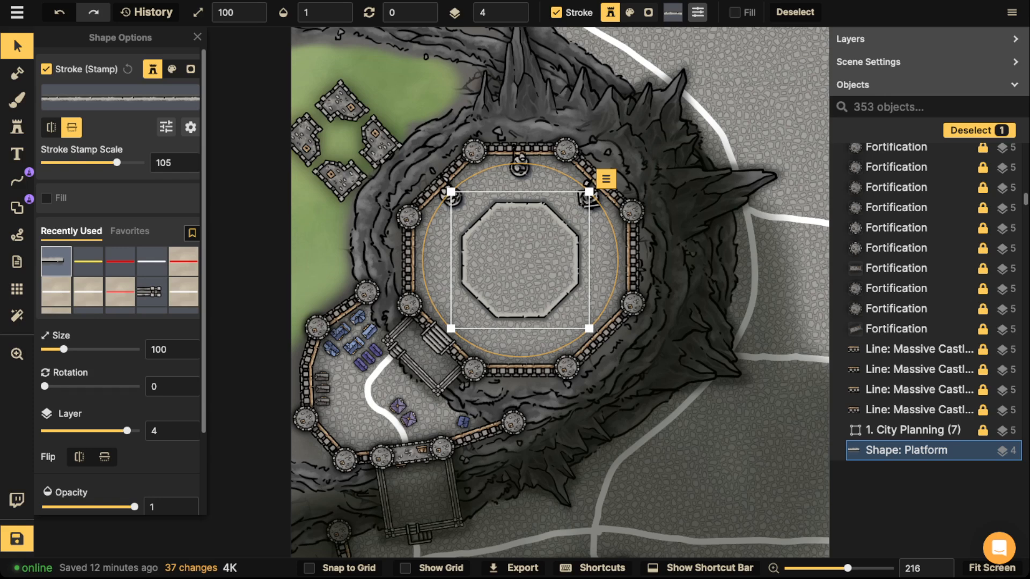
left_click_drag(520, 260, 518, 262)
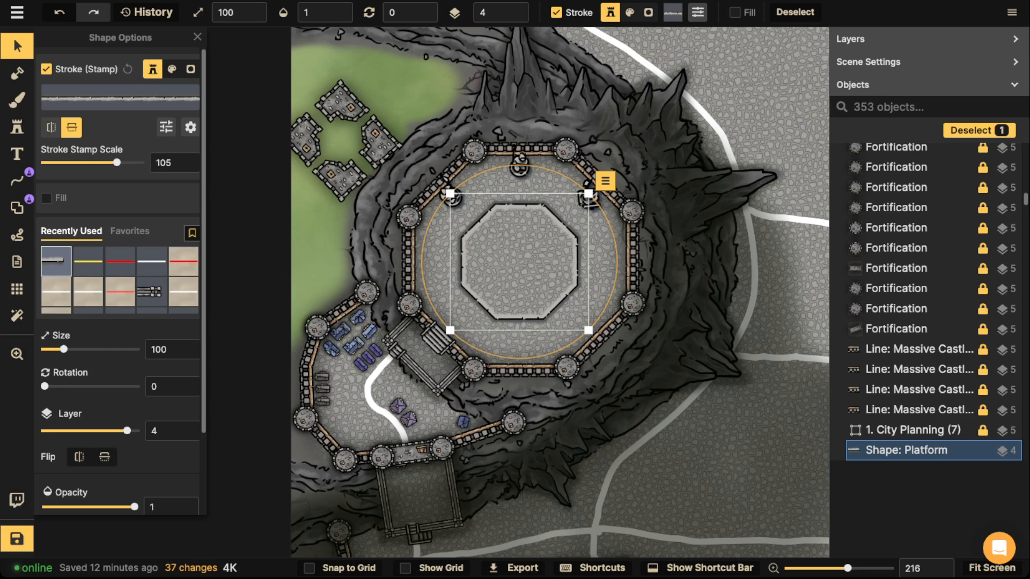
Set the cobblestone brush texture's brightness to 97.
left_click(17, 100)
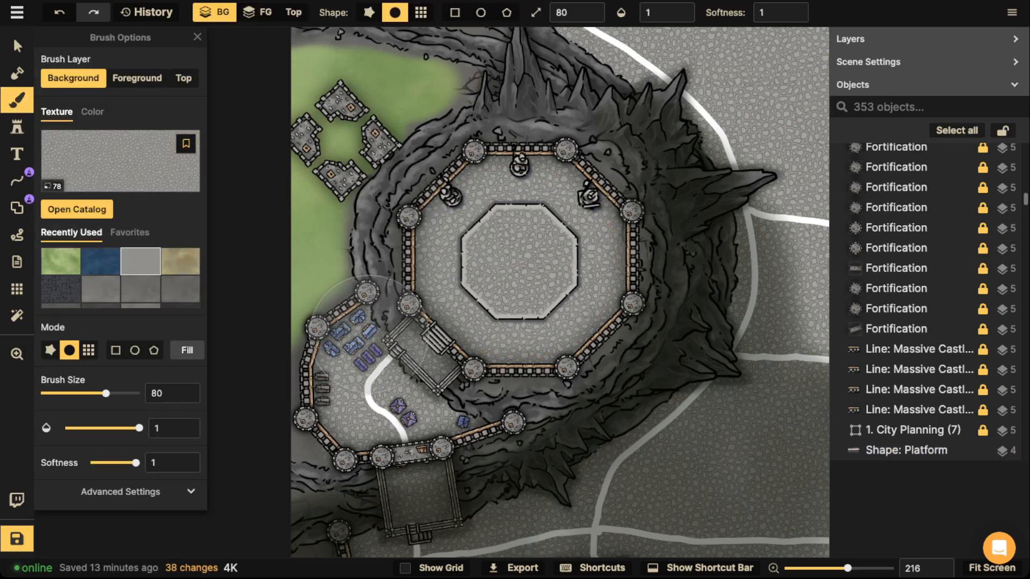
left_click(120, 491)
scroll(121, 492, "down", 3)
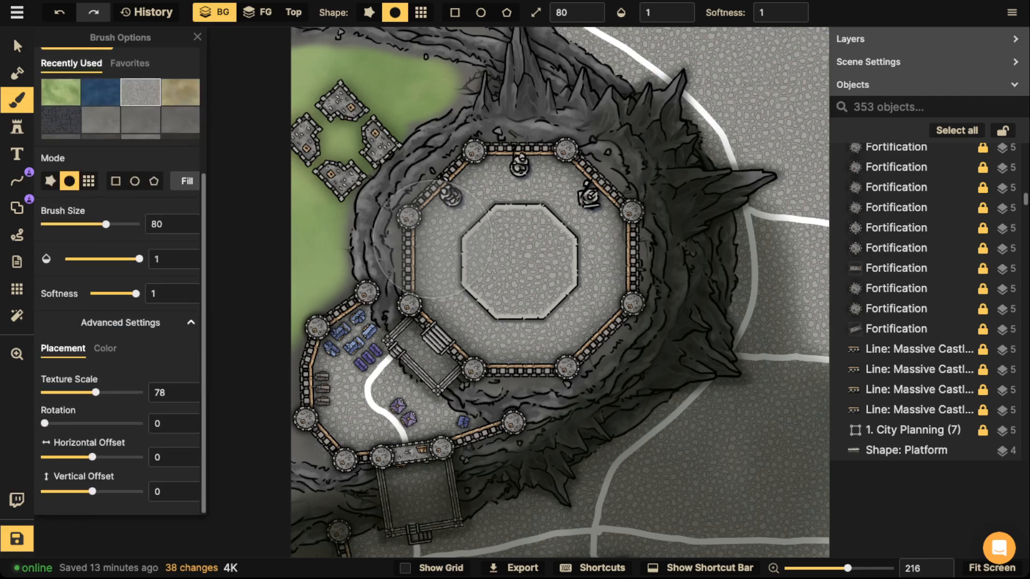
left_click(105, 348)
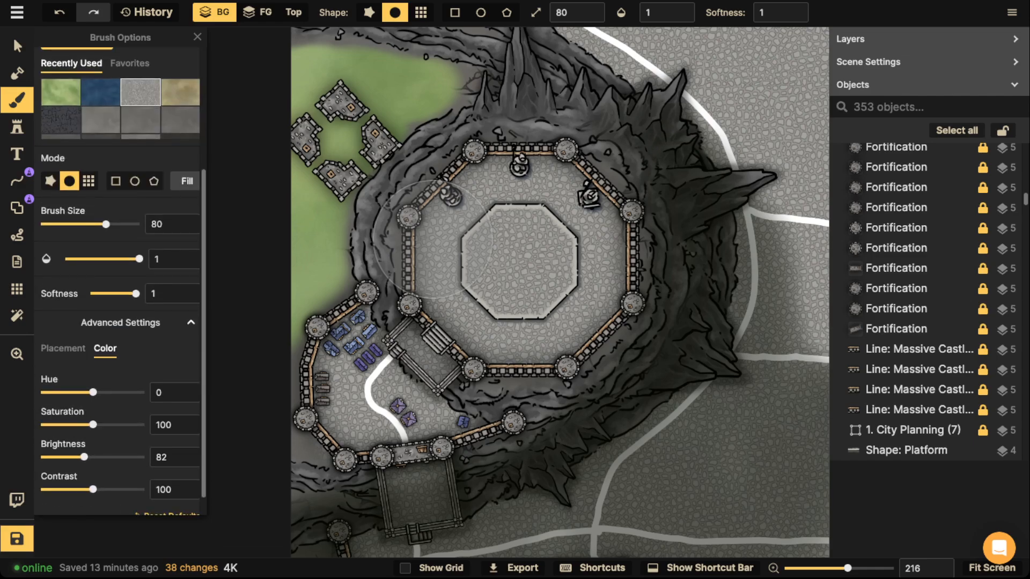
left_click_drag(84, 457, 89, 457)
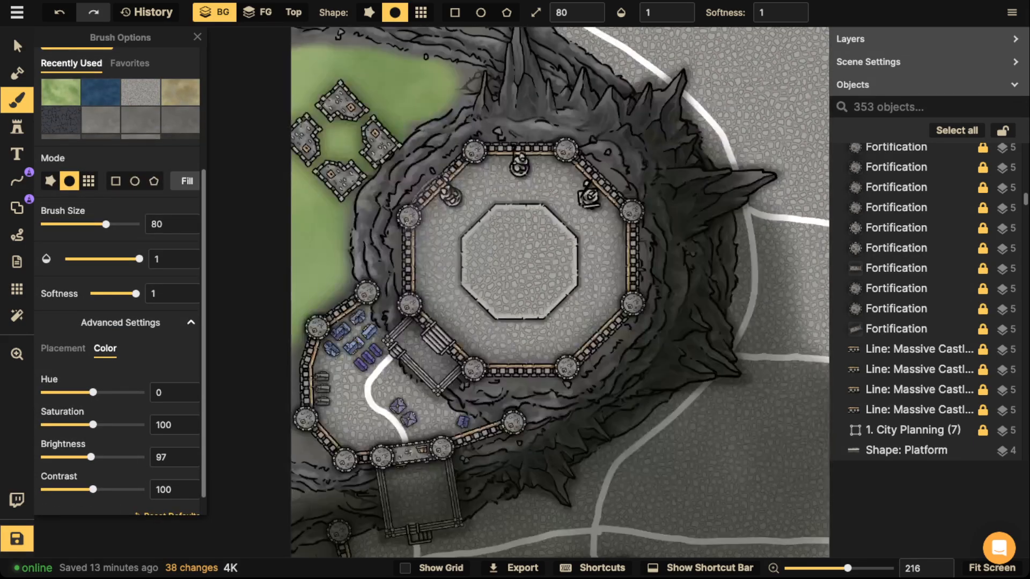
Paint the interior of the octagonal platform with the cobblestone texture on the foreground, using brush size 20.
key("[")
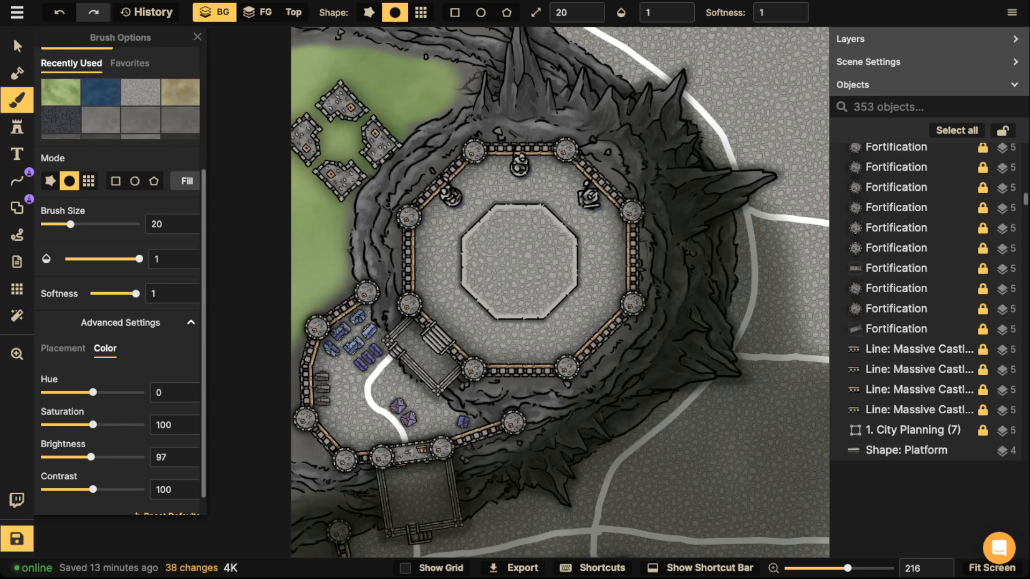
left_click(258, 12)
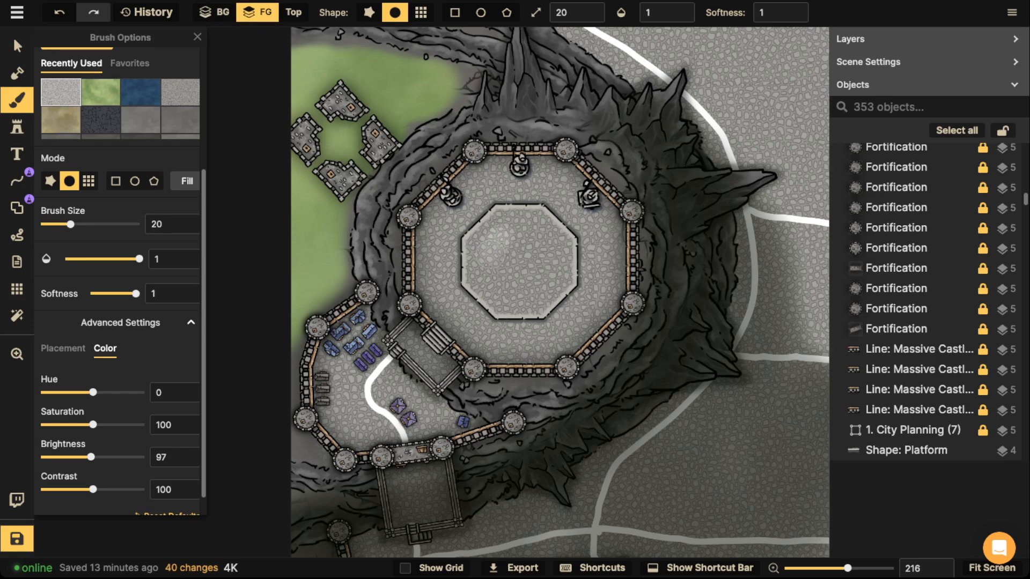
mouse_move(501, 252)
left_mouse_down()
mouse_move(498, 218)
mouse_move(470, 266)
mouse_move(477, 300)
mouse_move(517, 309)
mouse_move(563, 279)
mouse_move(547, 225)
mouse_move(504, 215)
mouse_move(537, 284)
mouse_move(471, 258)
left_mouse_up()
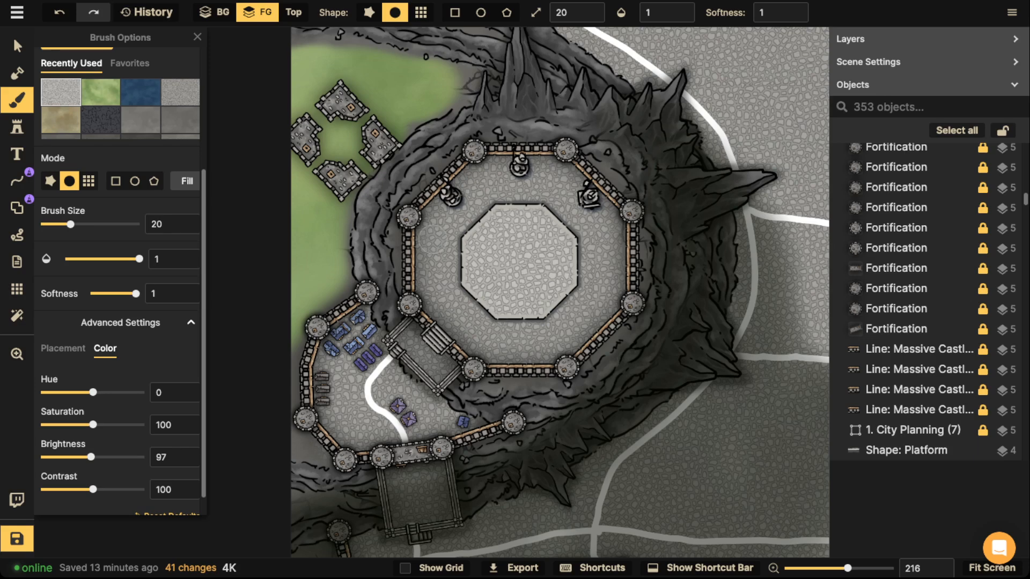
Unlock all objects and delete the three small structures just inside the courtyard's upper walls.
left_click(17, 46)
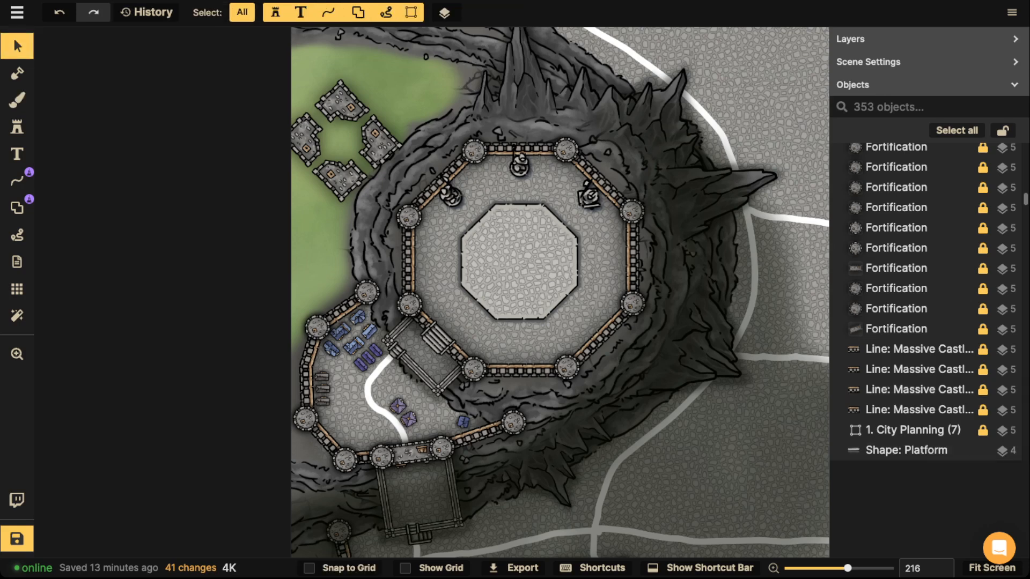
left_click(1002, 131)
left_click(449, 195)
key("Delete")
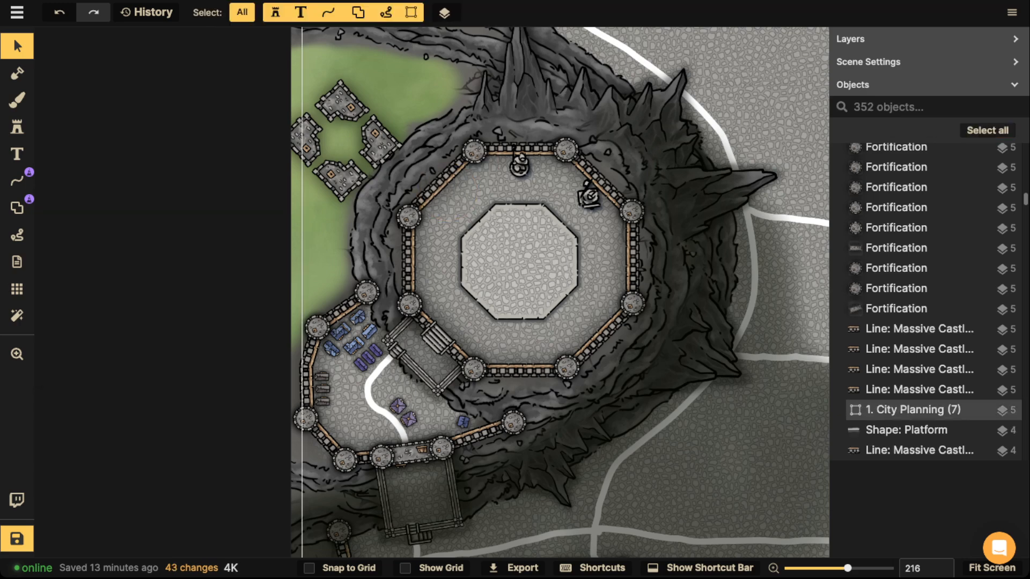
left_click(518, 165)
key("Delete")
left_click(589, 197)
key("Delete")
Lock every object except the octagonal Platform shape, and select that shape.
left_click(552, 231)
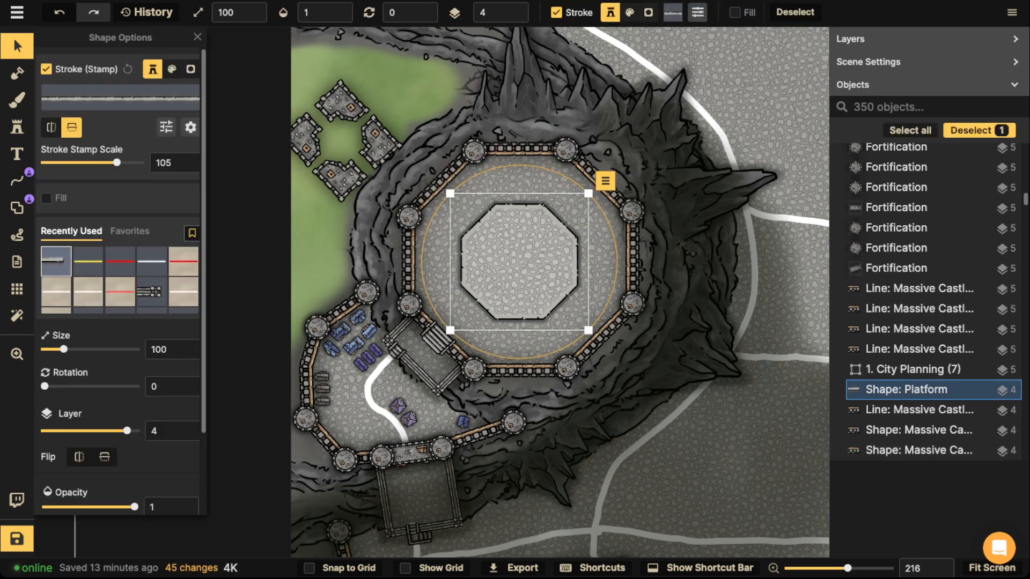
left_click(918, 451)
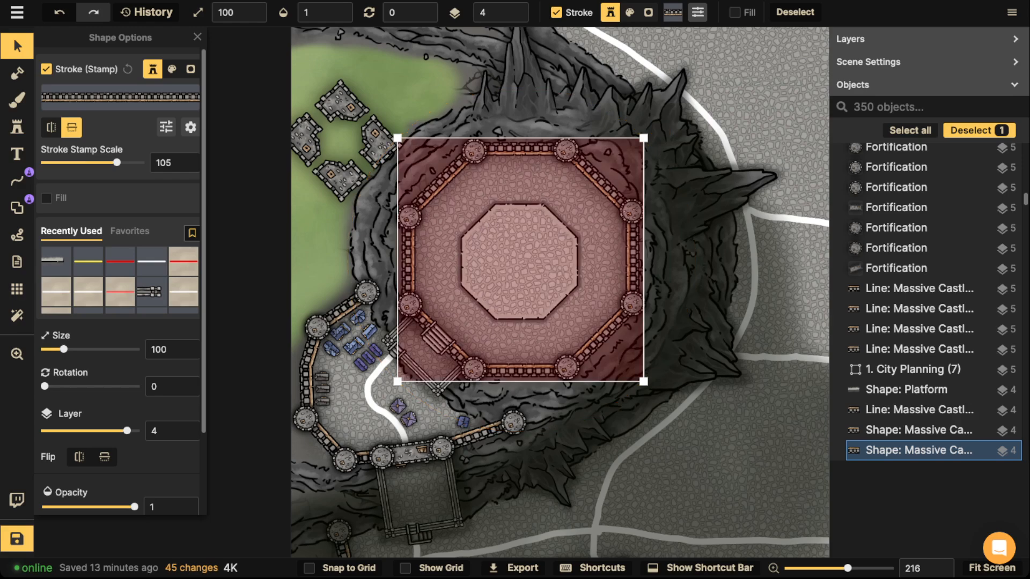
left_click(910, 130)
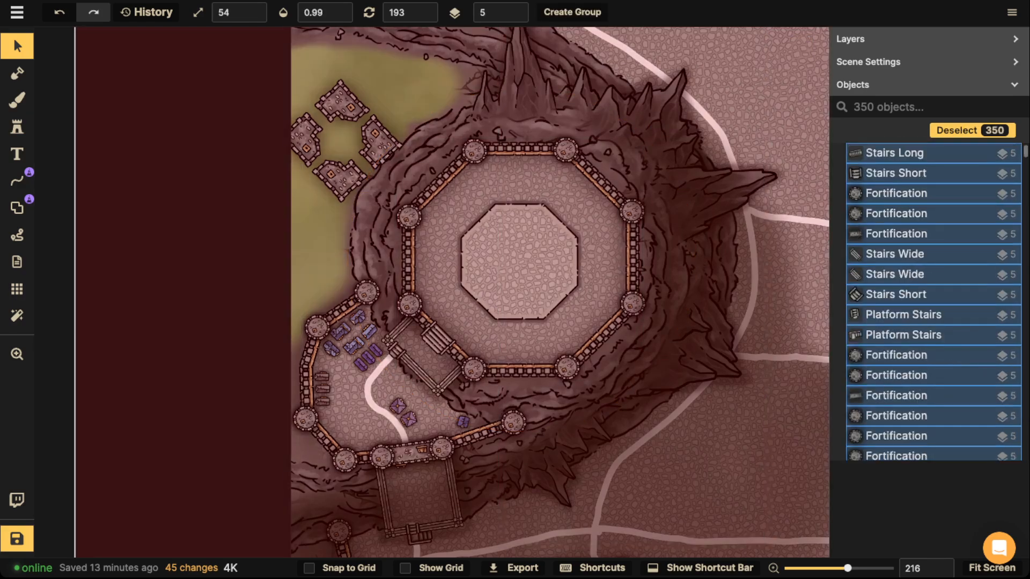
left_click(520, 261, "shift")
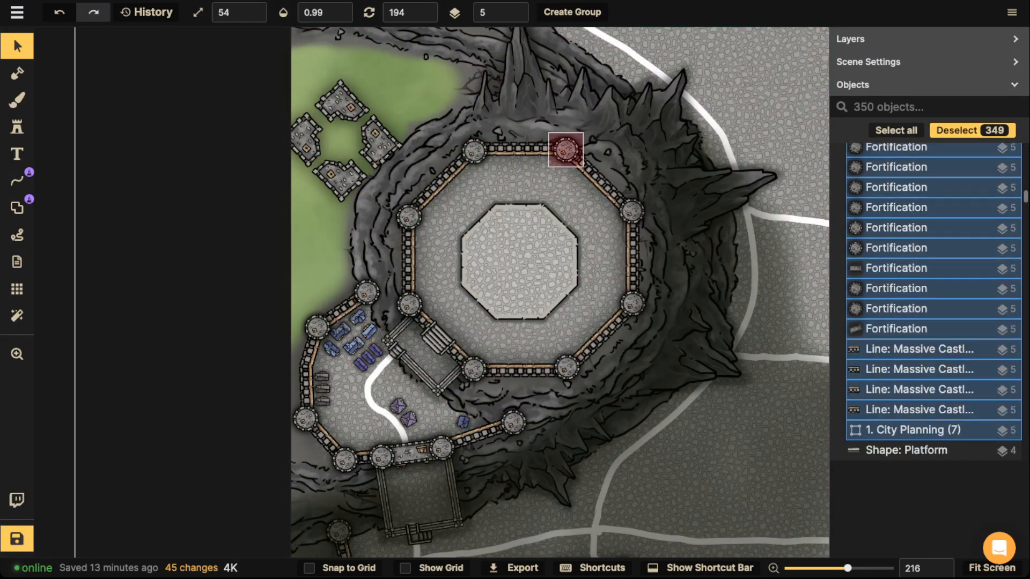
key("shift+l")
left_click(521, 261)
left_click(520, 261)
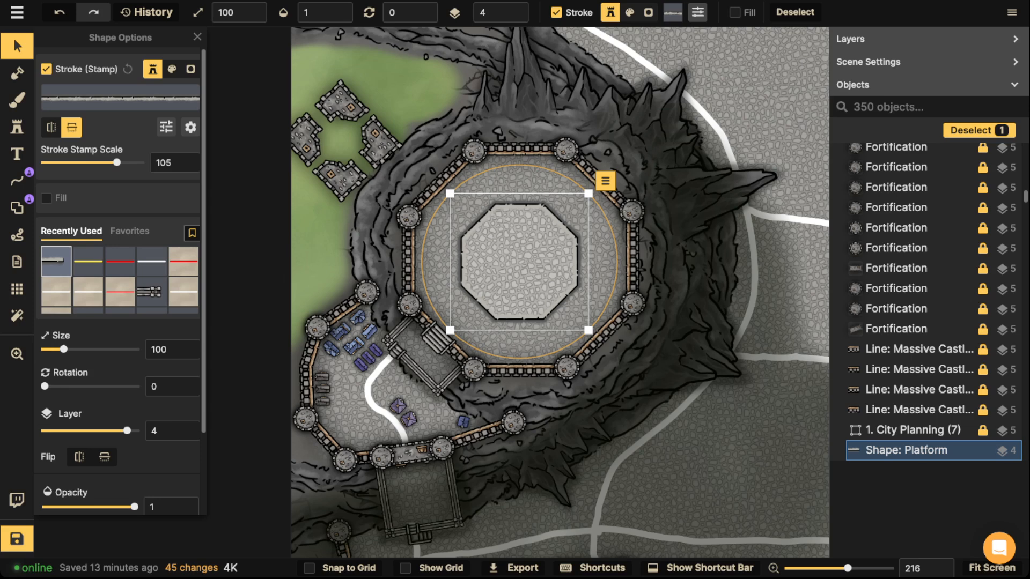
Draw a straight Platform line with the Pen from the octagon's upper-left side to the castle wall and set it to layer 3.
left_click(17, 181)
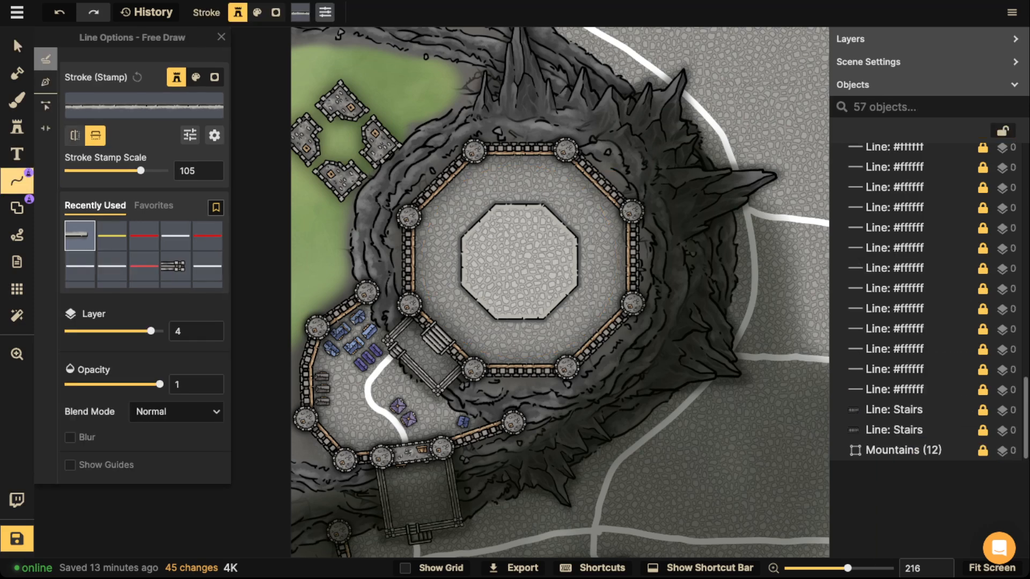
left_click(45, 82)
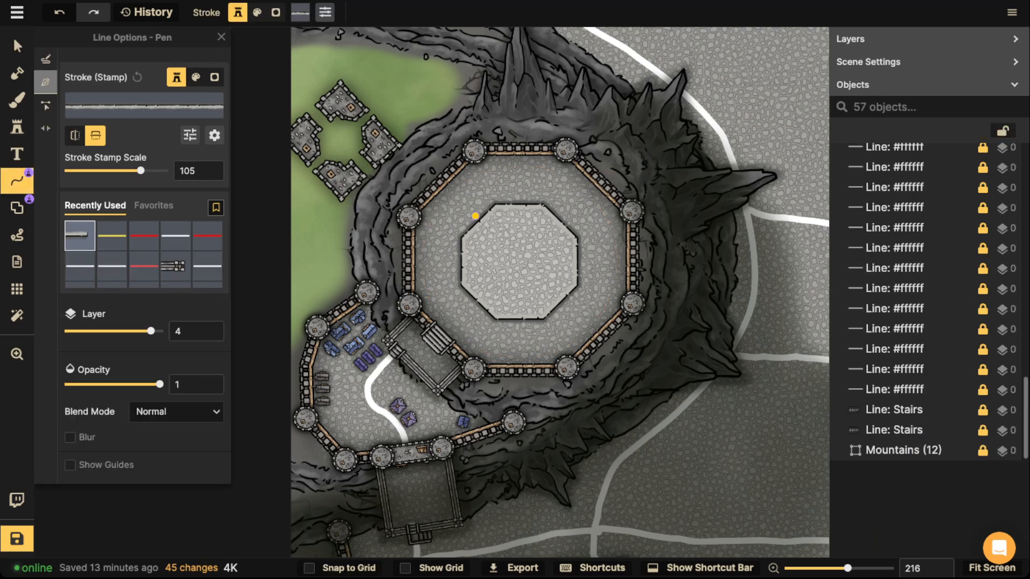
scroll(475, 215, "up", 2)
left_click(477, 220)
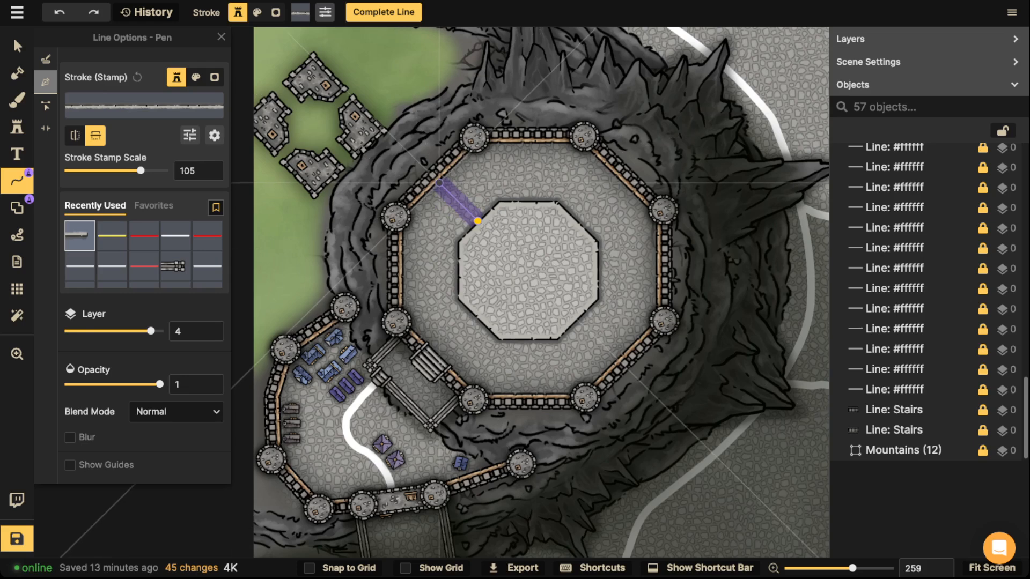
double_click(439, 182)
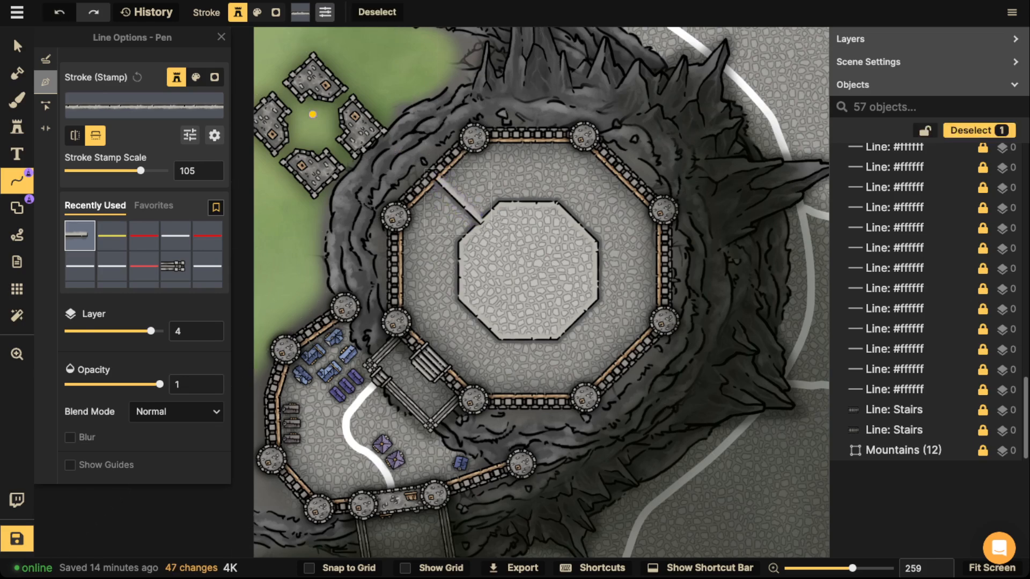
left_click(17, 45)
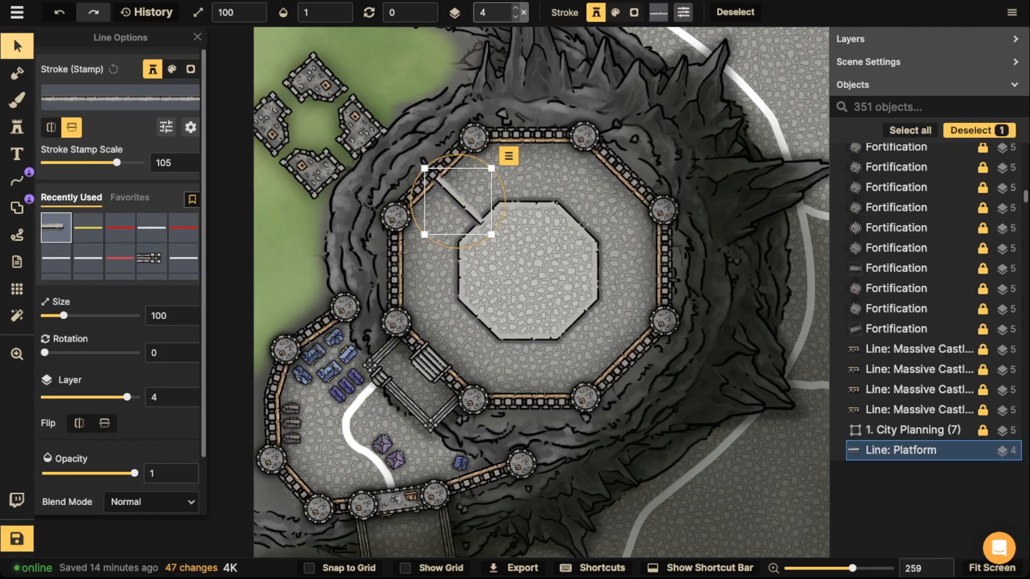
left_click(521, 15)
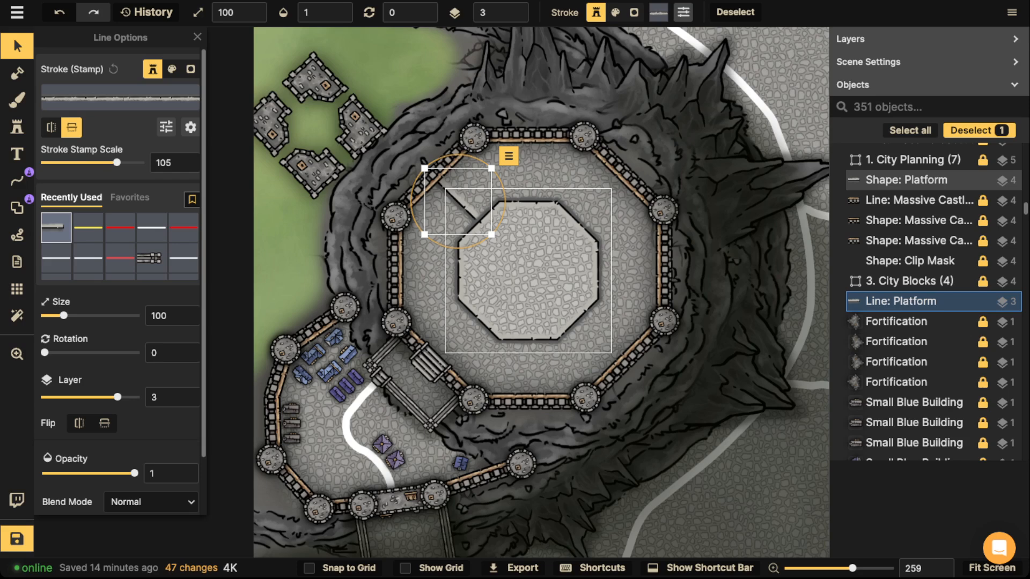
Paste copies of the Platform line at the courtyard's lower-right and right sides, rotating the right-hand copy to 300.
key("ctrl+v")
left_click_drag(605, 362, 600, 342)
key("ctrl+v")
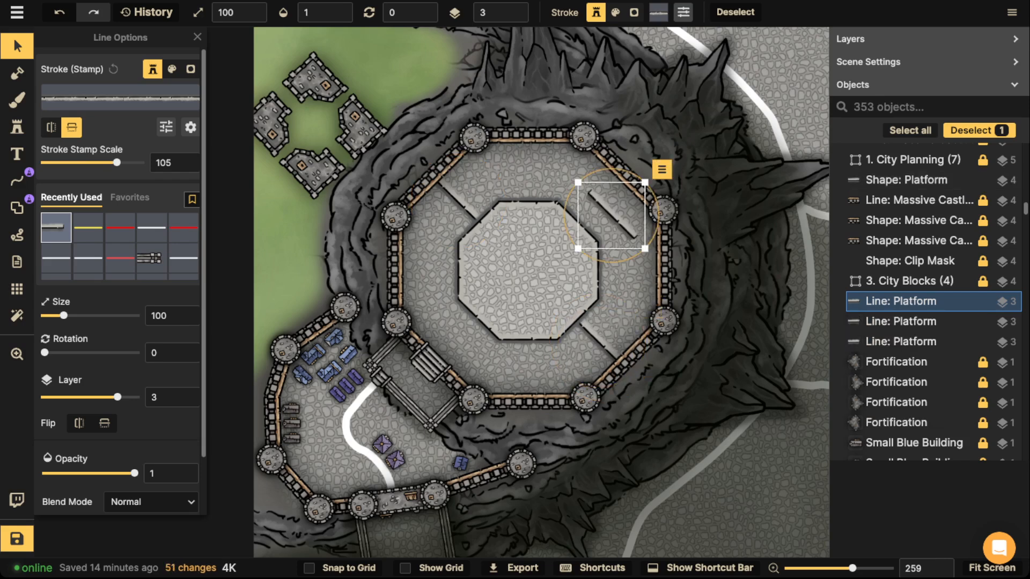
left_click_drag(44, 353, 121, 352)
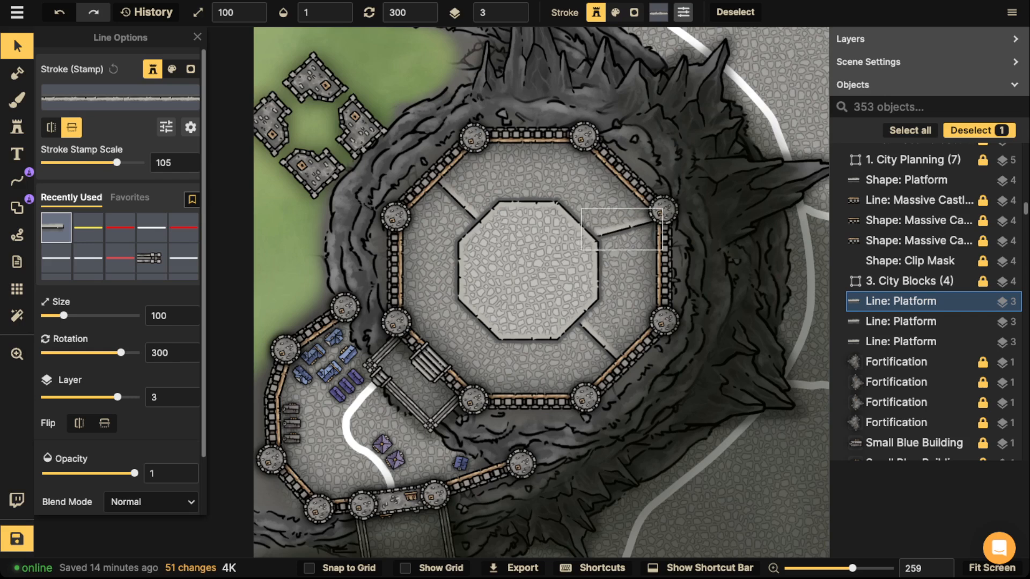
left_click_drag(624, 229, 628, 234)
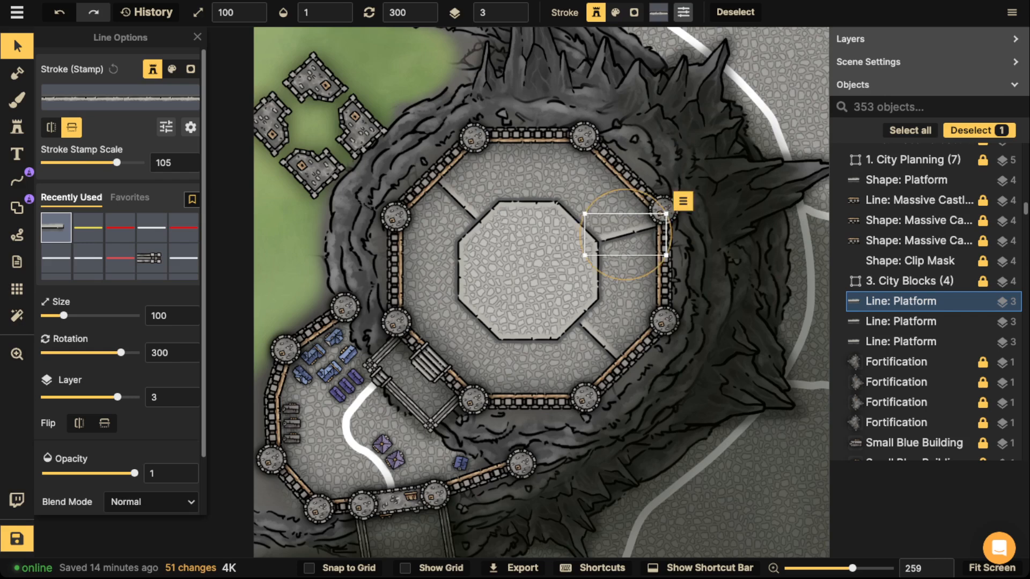
Paste another Platform line rotated to 45 between the octagon and the upper wall, and level the right-hand line horizontally.
key("ctrl+v")
left_click_drag(121, 353, 57, 352)
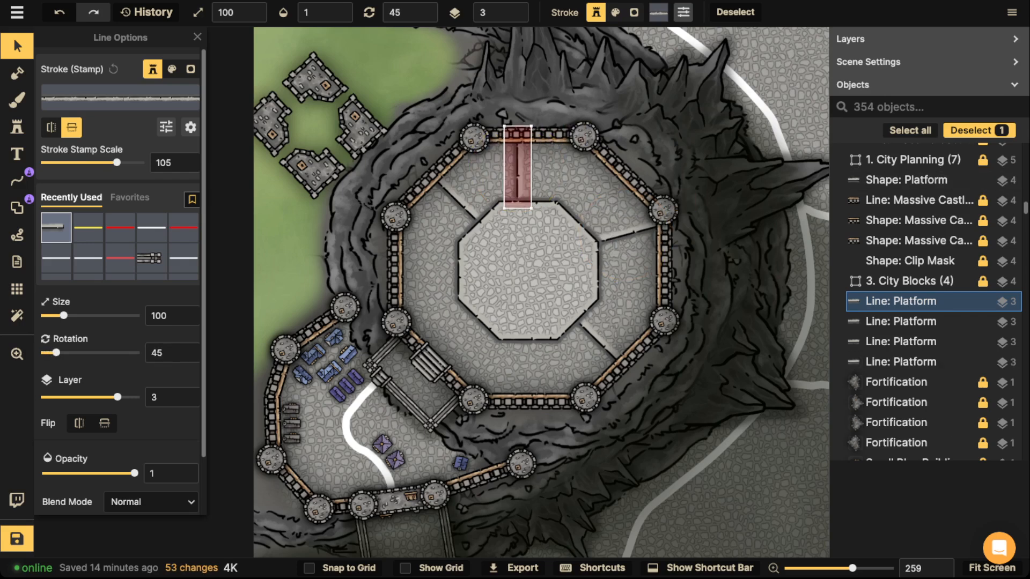
left_click_drag(518, 168, 554, 174)
left_click(627, 234)
scroll(627, 235, "up", 1)
left_click_drag(626, 234, 628, 241)
left_click(483, 183)
scroll(464, 182, "down", 2)
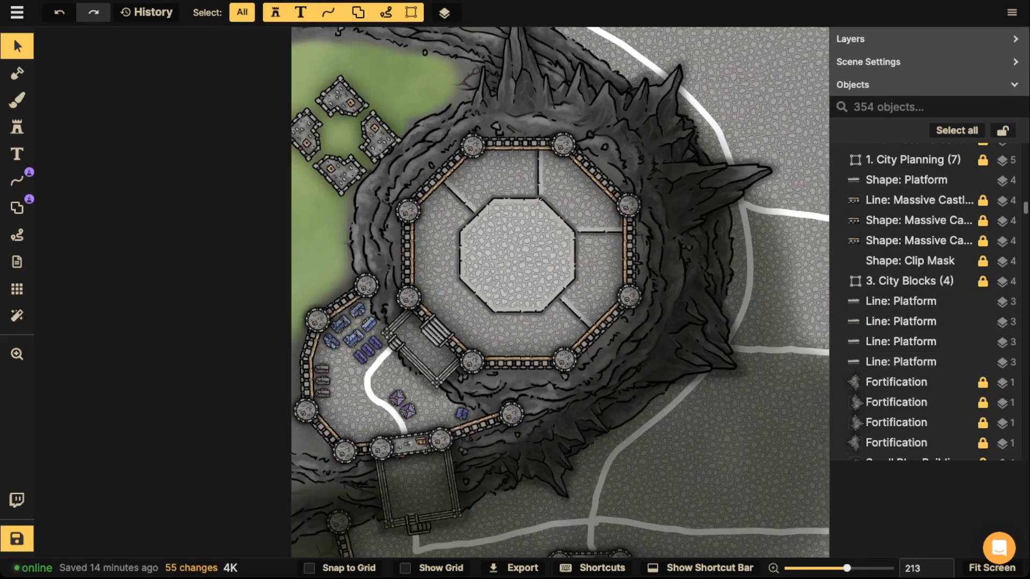
Duplicate the vertical Platform line, and centre the top and right divider lines on the octagon's sides.
left_click(538, 176)
key("ctrl+c")
key("ctrl+v")
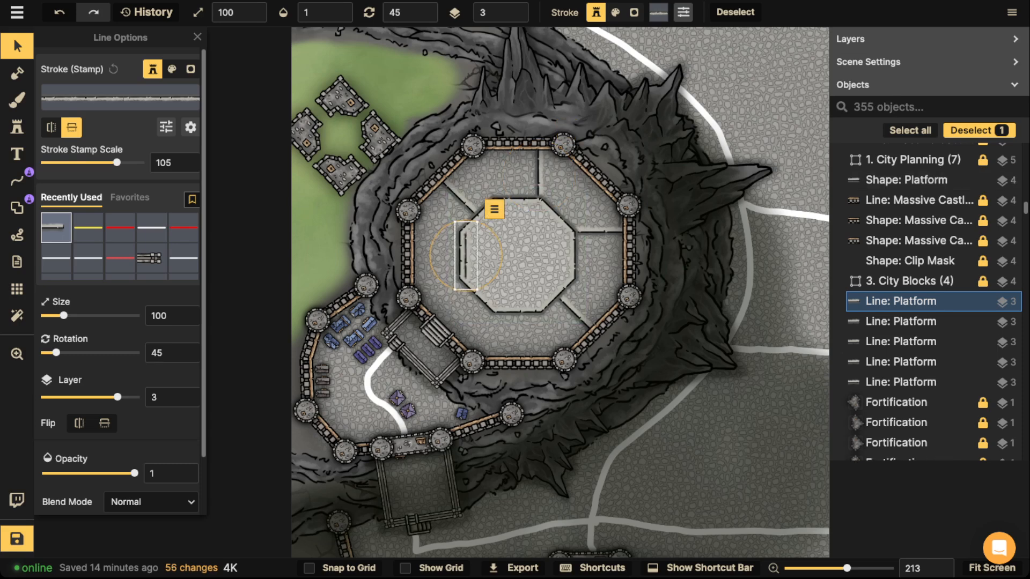
scroll(466, 255, "down", 3)
scroll(465, 256, "down", 2)
left_click_drag(538, 176, 517, 176)
left_click(552, 193)
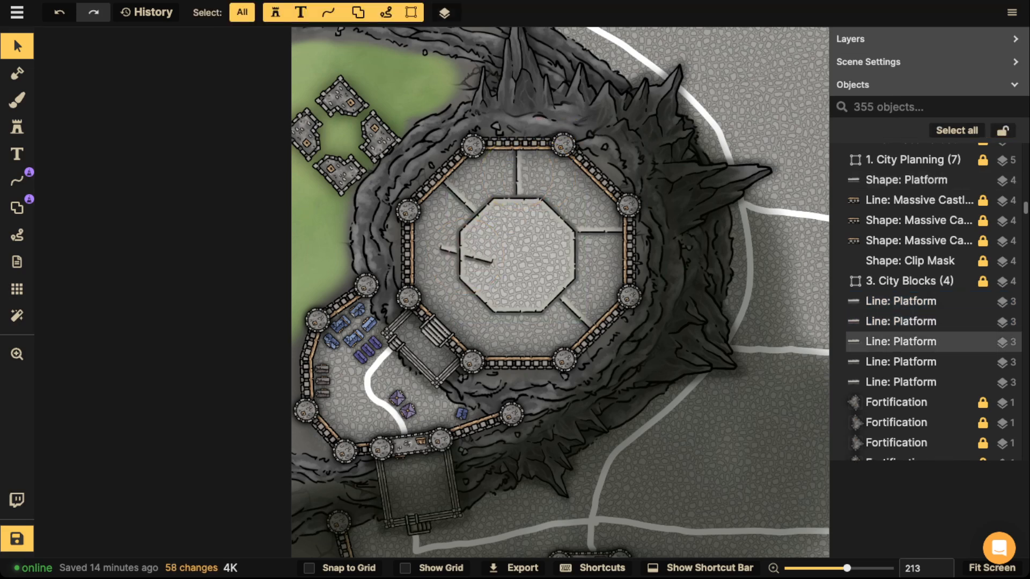
left_click_drag(599, 231, 599, 253)
Place the duplicated Platform line between the octagon and the courtyard's left wall, rotated to 315.
left_click(468, 256)
left_click(466, 256)
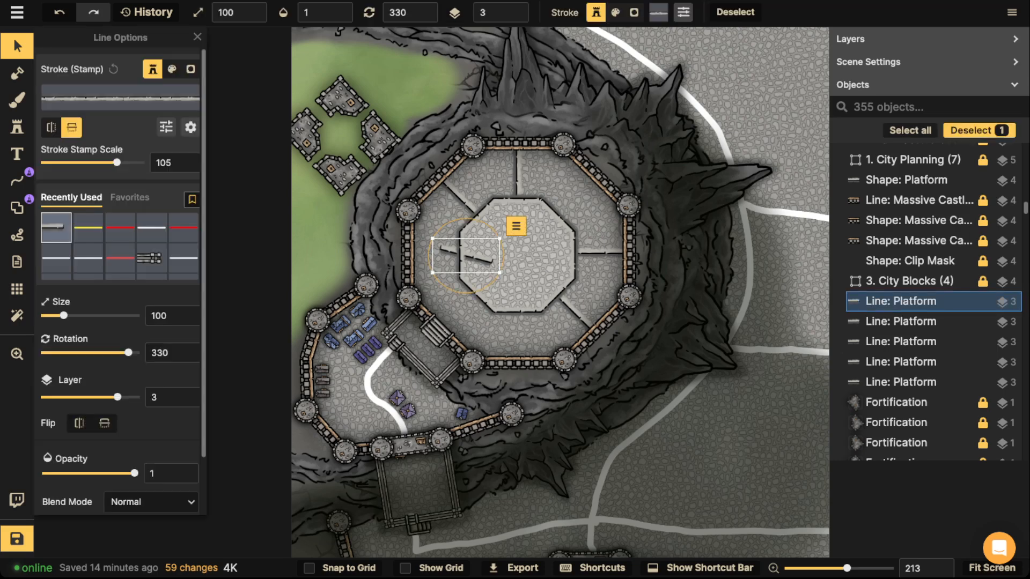
left_click_drag(466, 255, 438, 256)
scroll(438, 256, "down", 1)
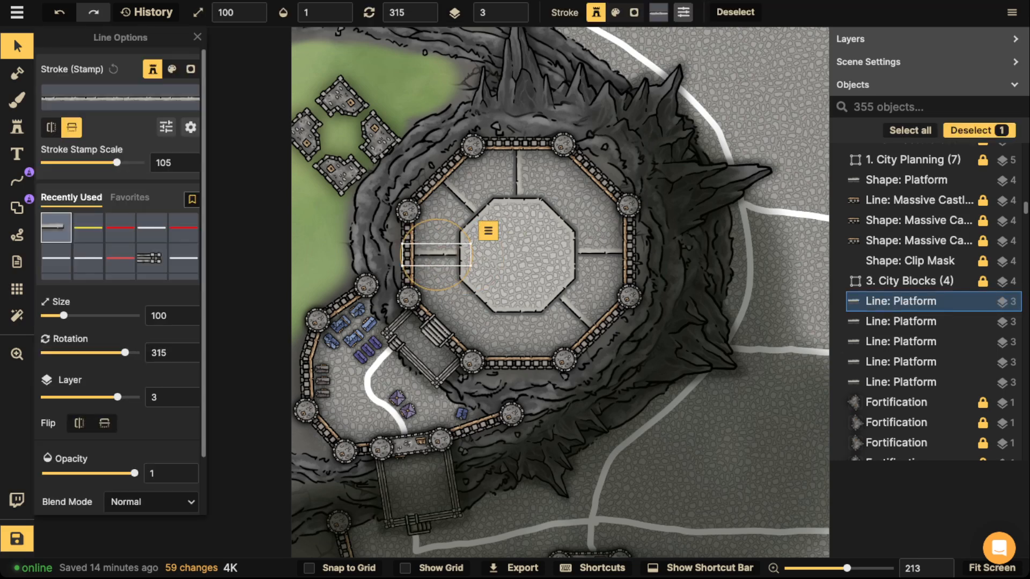
Paste a copy of the left divider line, rotated to 45, between the octagon and the courtyard's bottom wall.
key("ctrl+c")
key("ctrl+v")
scroll(515, 335, "up", 6)
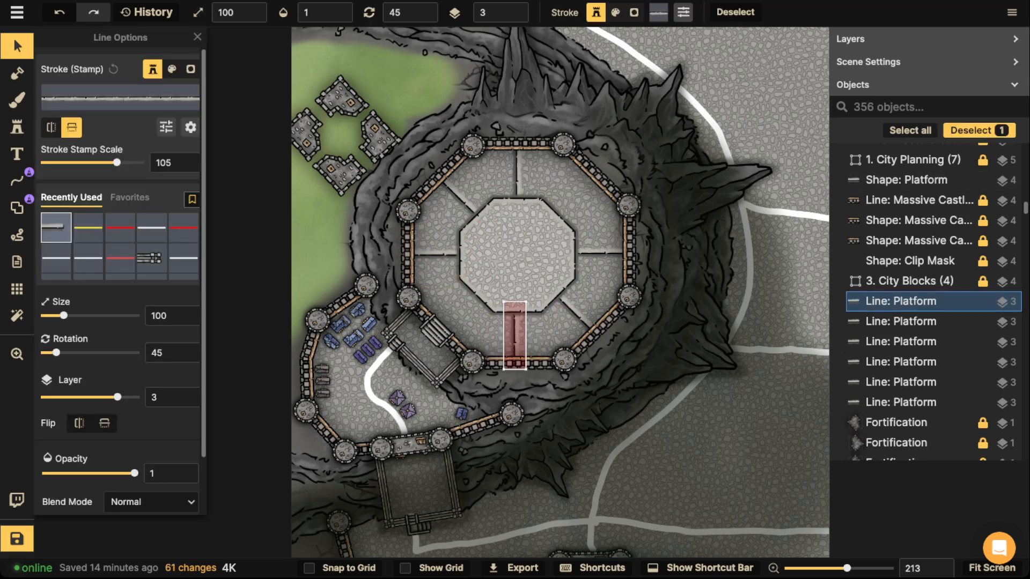
left_click(519, 296)
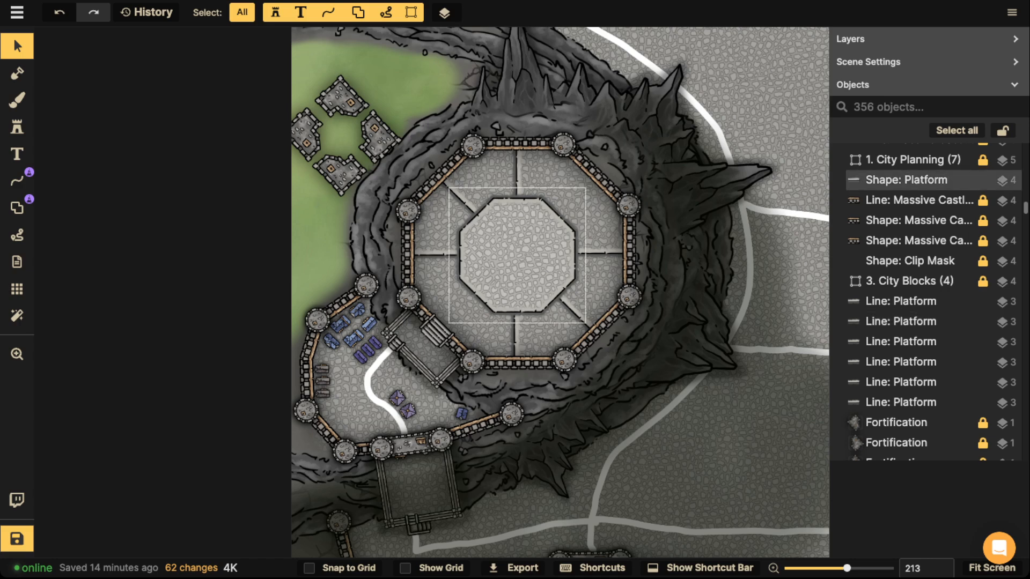
Sketch a yellow freehand route with stroke size 450 spiralling through the courtyard onto the octagonal platform, and remove it again.
scroll(438, 302, "up", 4)
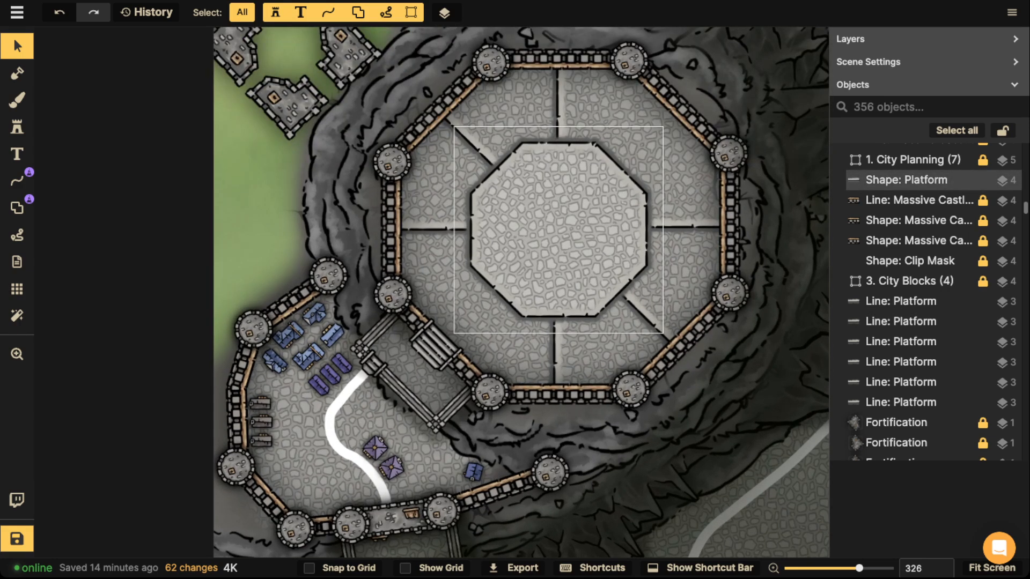
left_click(16, 181)
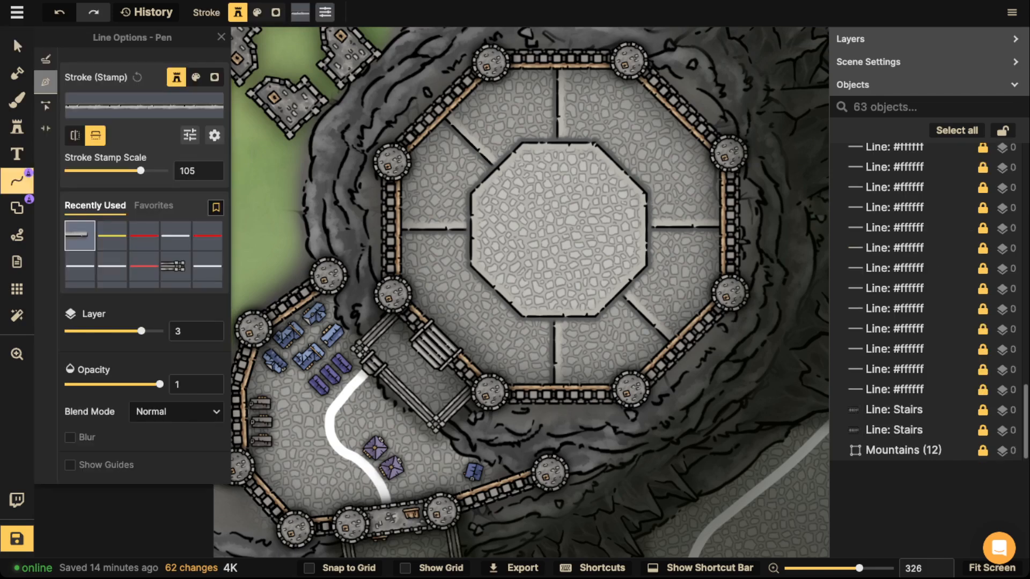
left_click(112, 235)
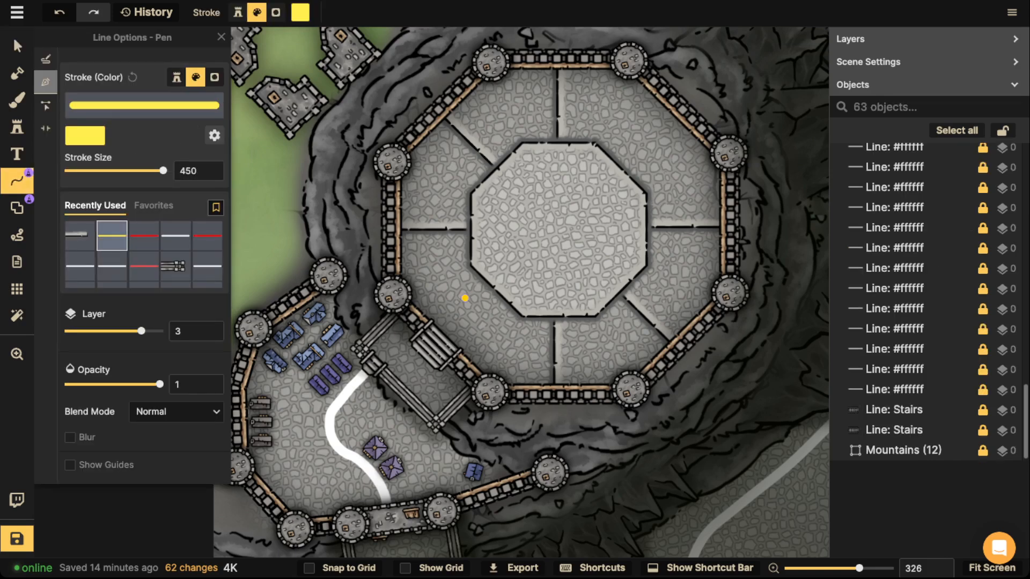
left_click(465, 298)
left_click(46, 59)
mouse_move(454, 279)
left_mouse_down()
mouse_move(448, 318)
mouse_move(454, 274)
mouse_move(422, 153)
mouse_move(573, 105)
mouse_move(643, 138)
left_mouse_up()
key("Delete")
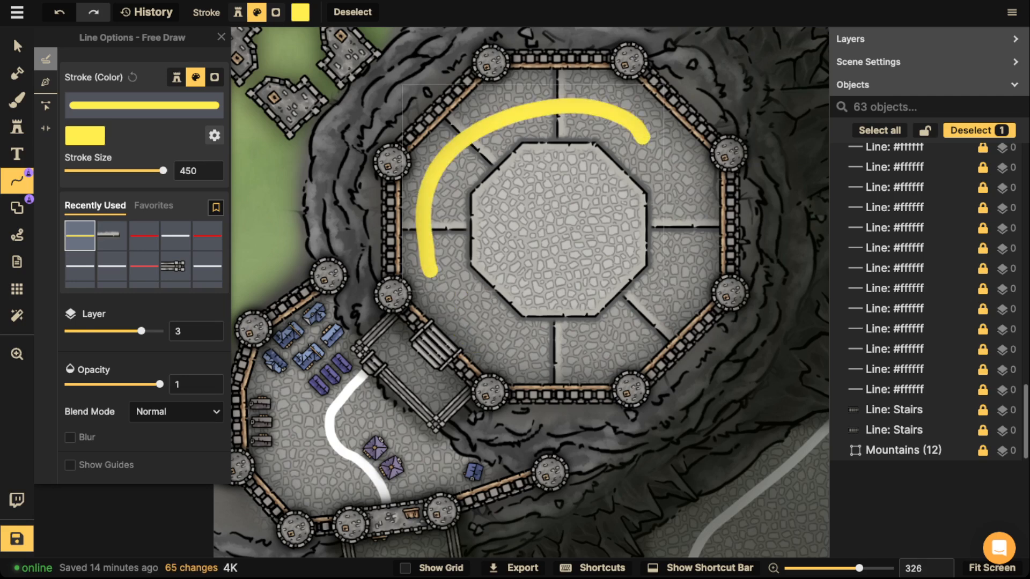
key("Delete")
mouse_move(429, 287)
left_mouse_down()
mouse_move(509, 103)
mouse_move(651, 153)
mouse_move(579, 206)
mouse_move(514, 199)
mouse_move(590, 285)
mouse_move(606, 201)
left_mouse_up()
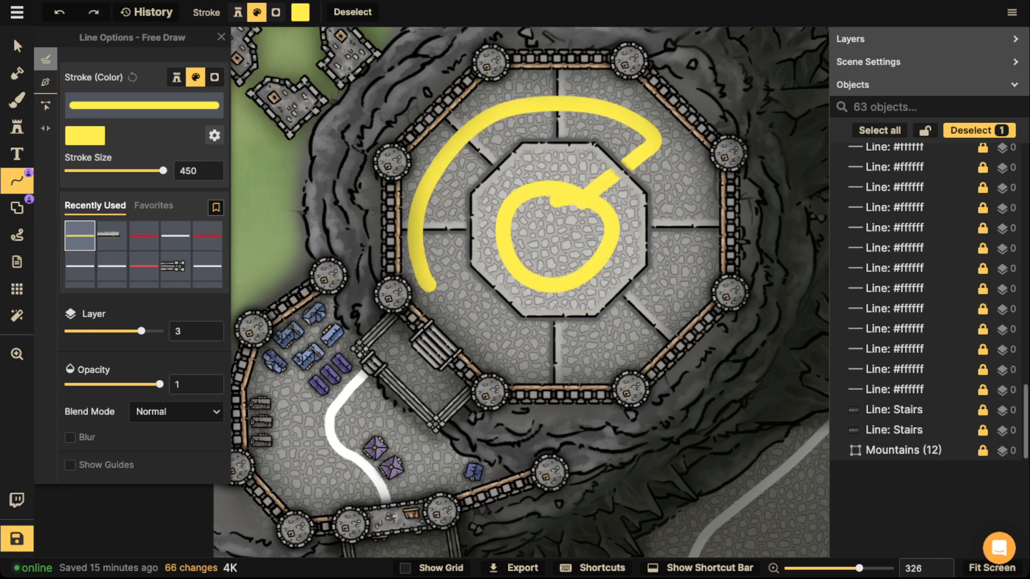
key("ctrl+z")
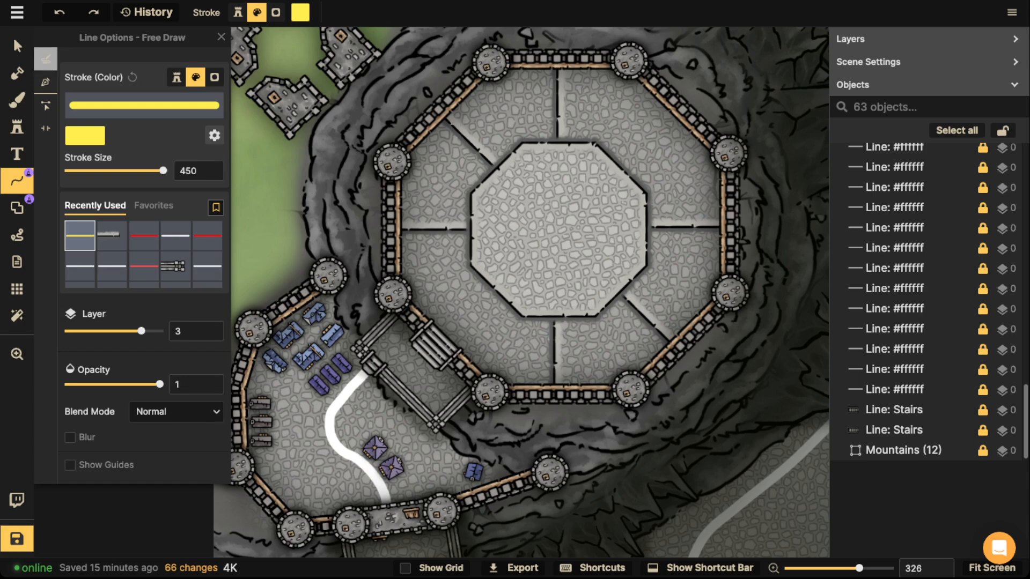
Choose the platform stamp from the Watercolor Cities Castles & Bridges set and pick its stairs variant 10 of 12.
left_click(17, 46)
scroll(366, 129, "down", 2)
scroll(451, 202, "up", 5)
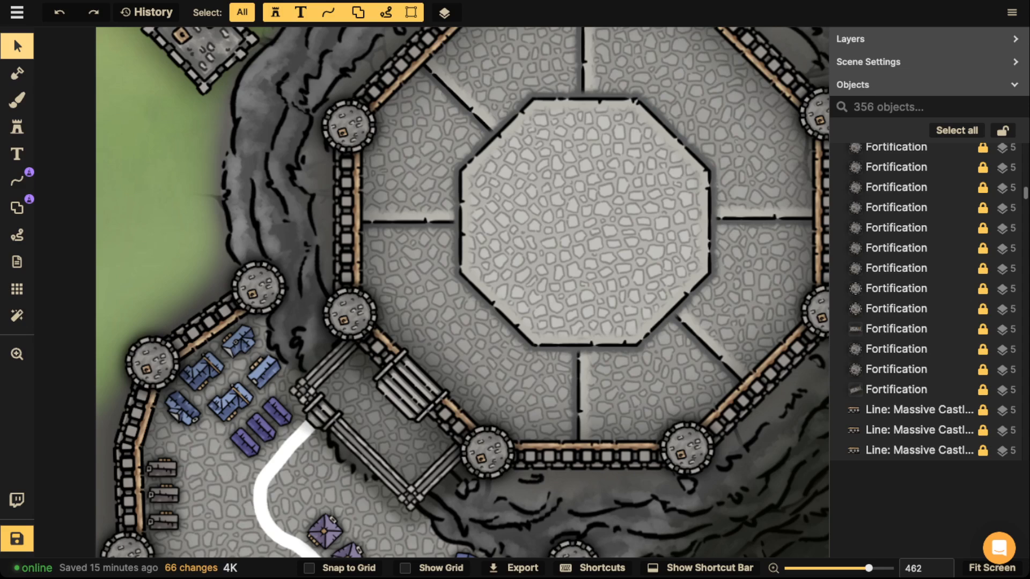
left_click(16, 127)
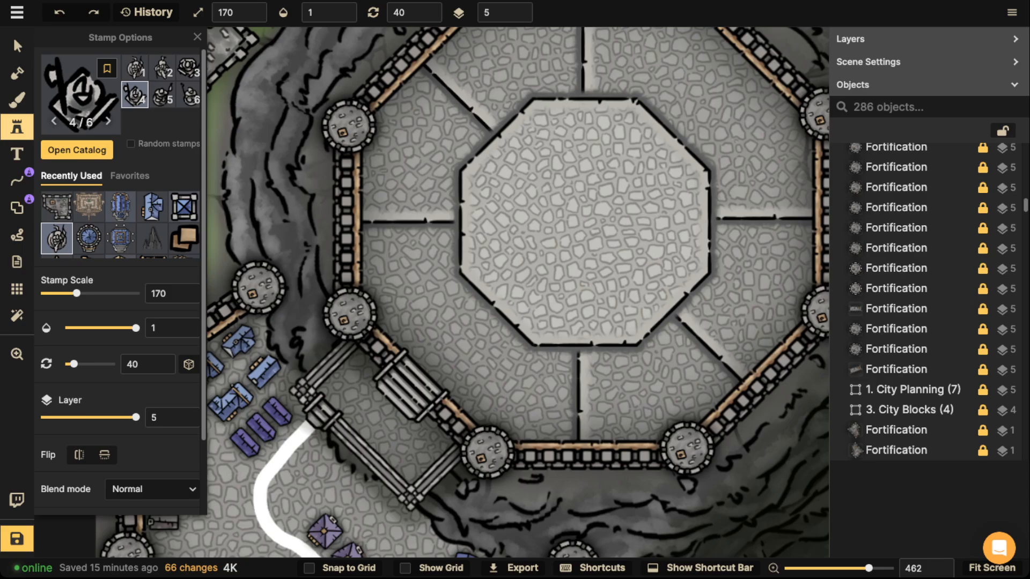
left_click(80, 94)
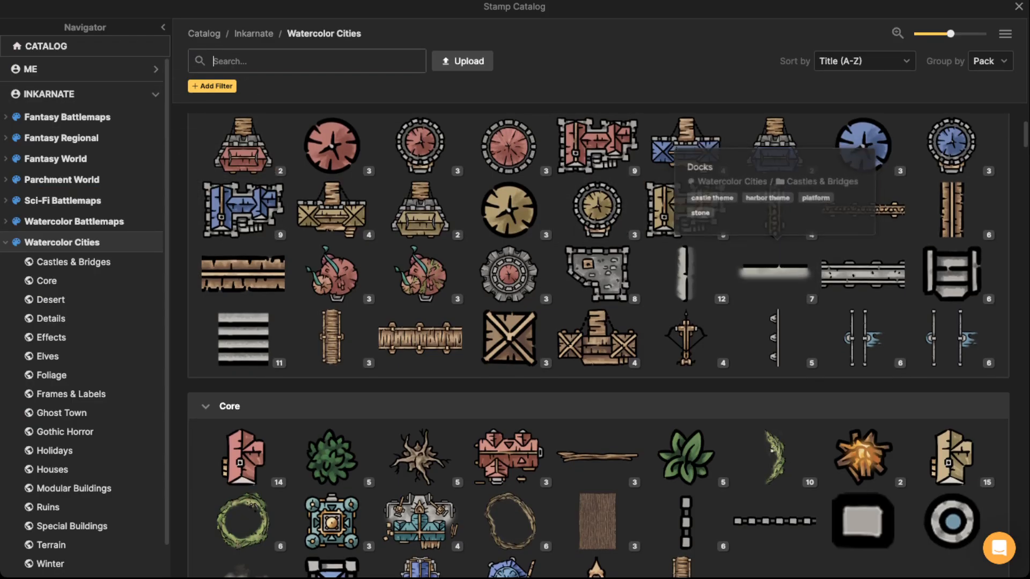
left_click(685, 276)
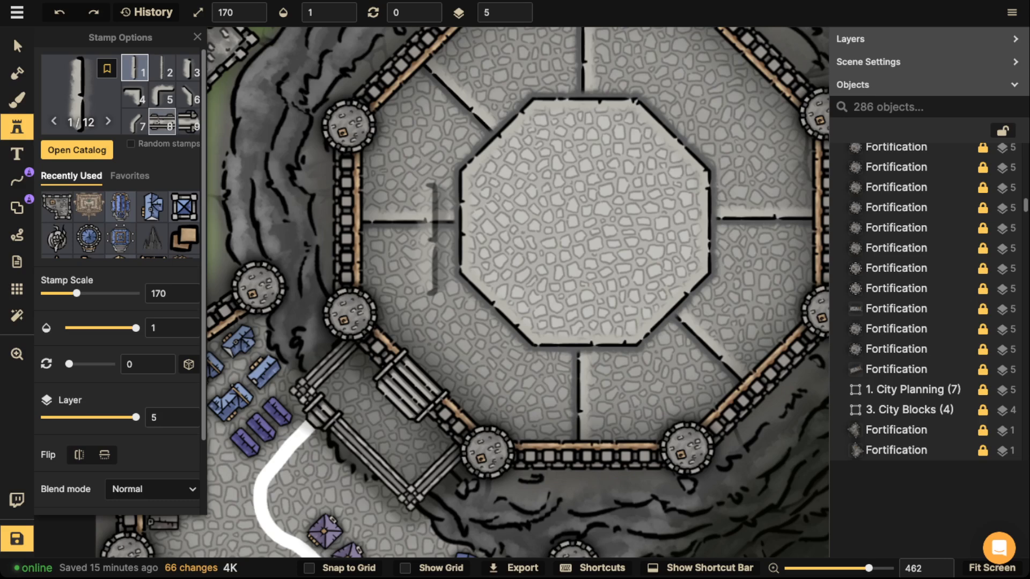
scroll(162, 122, "down", 2)
left_click(135, 121)
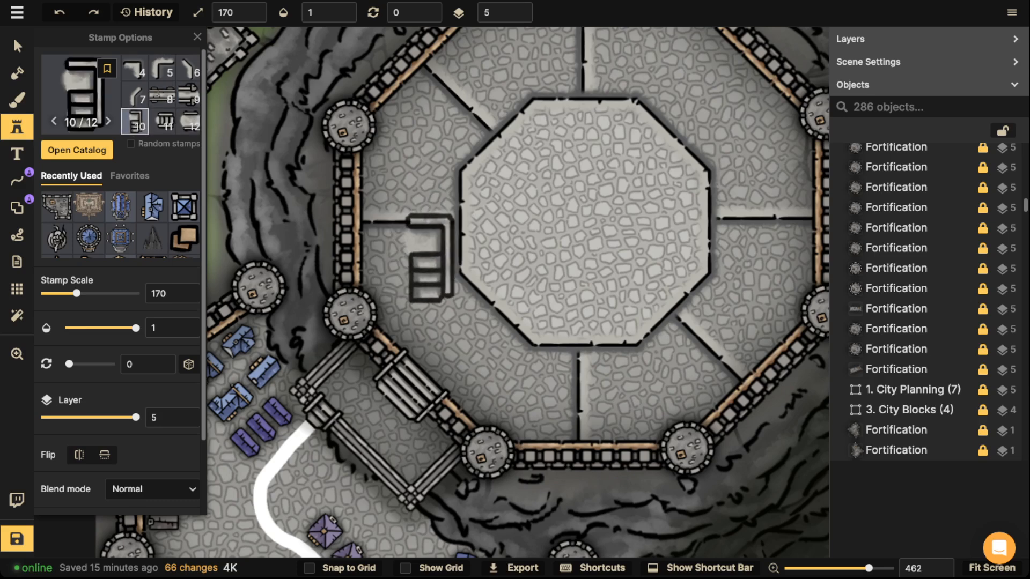
Place the platform stairs at scale 90, rotated to 90, against the courtyard's left divider line.
scroll(426, 259, "down", 8)
scroll(462, 241, "up", 5)
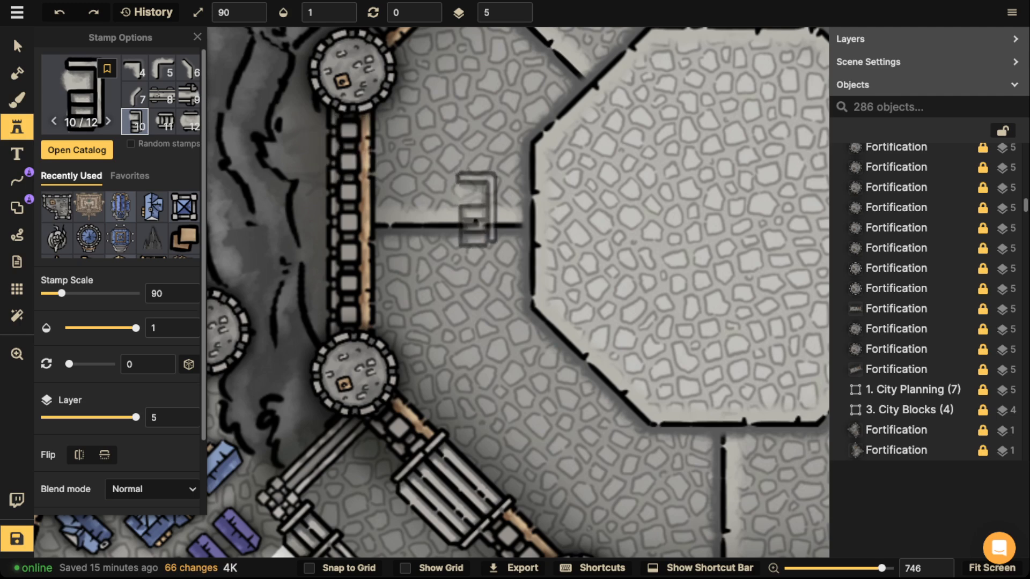
scroll(467, 244, "up", 6)
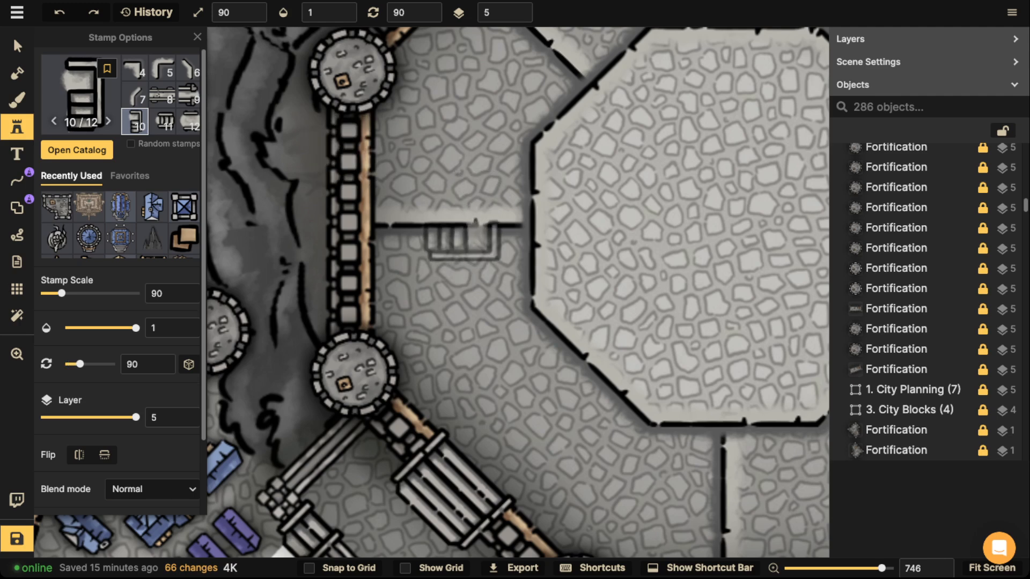
left_click(462, 241)
Place another platform stairs stamp, rotated to 135, along the upper-left diagonal divider line.
key("space")
left_click_drag(517, 121, 491, 210)
scroll(498, 178, "up", 3)
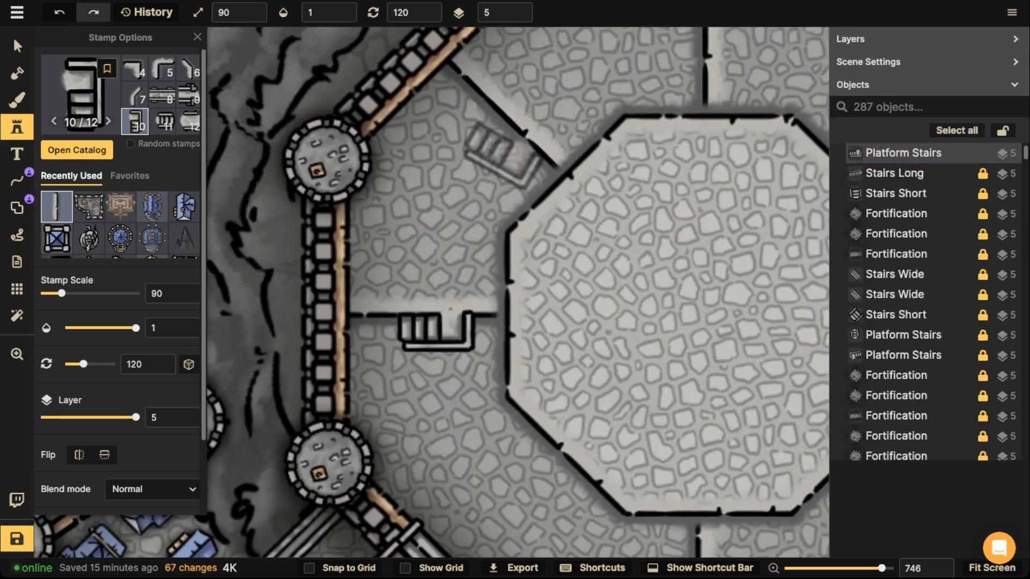
left_click(508, 140)
scroll(508, 141, "down", 3)
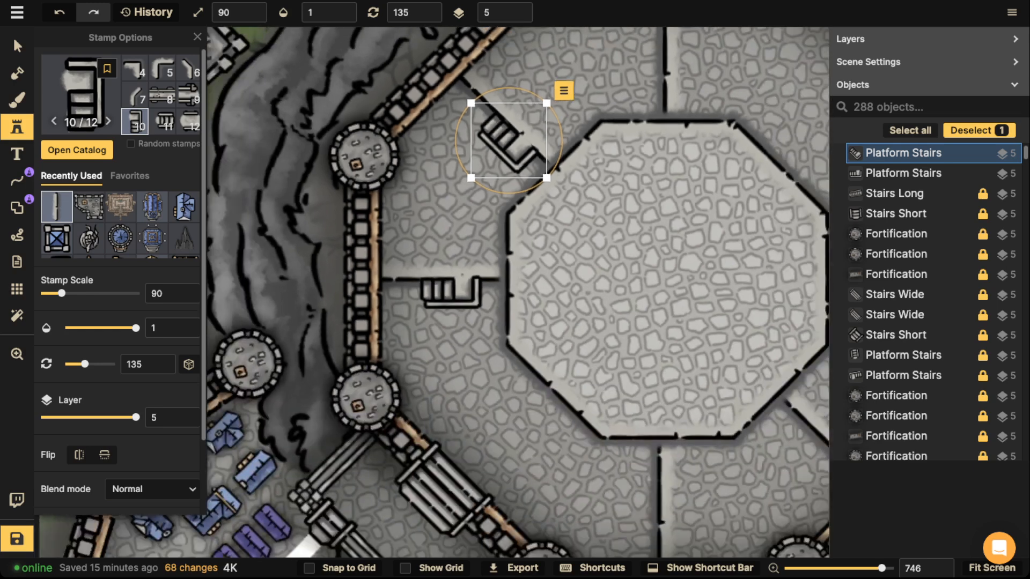
Place a platform stairs stamp rotated to 180 along the top vertical divider line.
key("space")
left_click_drag(593, 107, 544, 187)
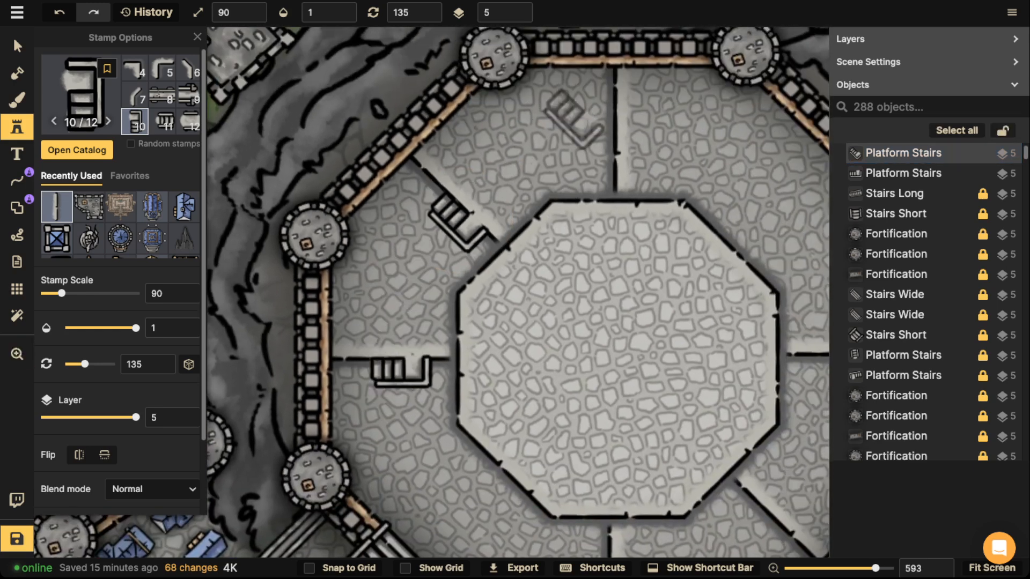
scroll(595, 119, "up", 3)
left_click(606, 128)
scroll(546, 150, "down", 6)
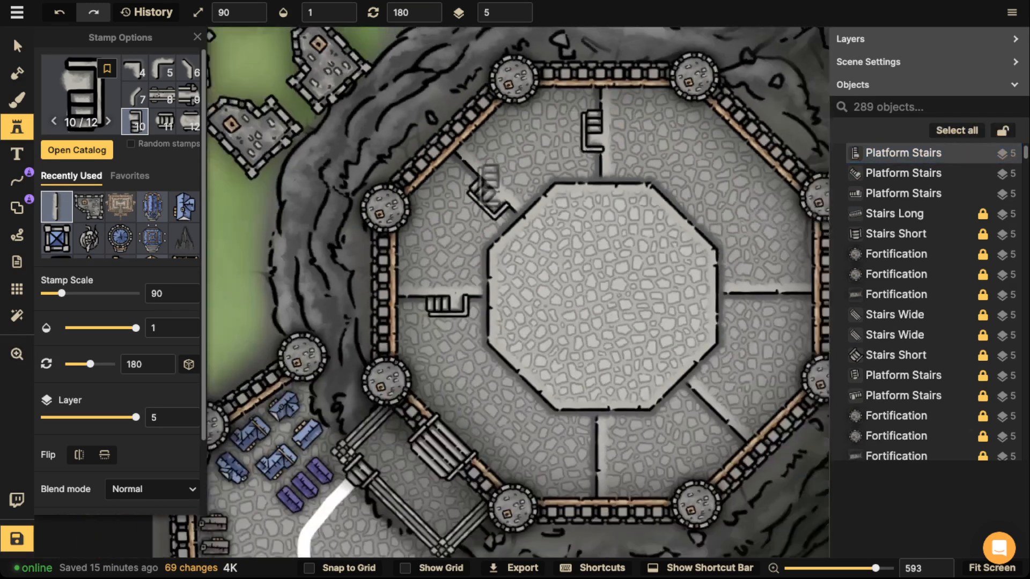
Flip the stairs stamp horizontally and place it at rotation 0 along the bottom divider line.
left_click(79, 455)
key("space")
left_click_drag(428, 445, 361, 375)
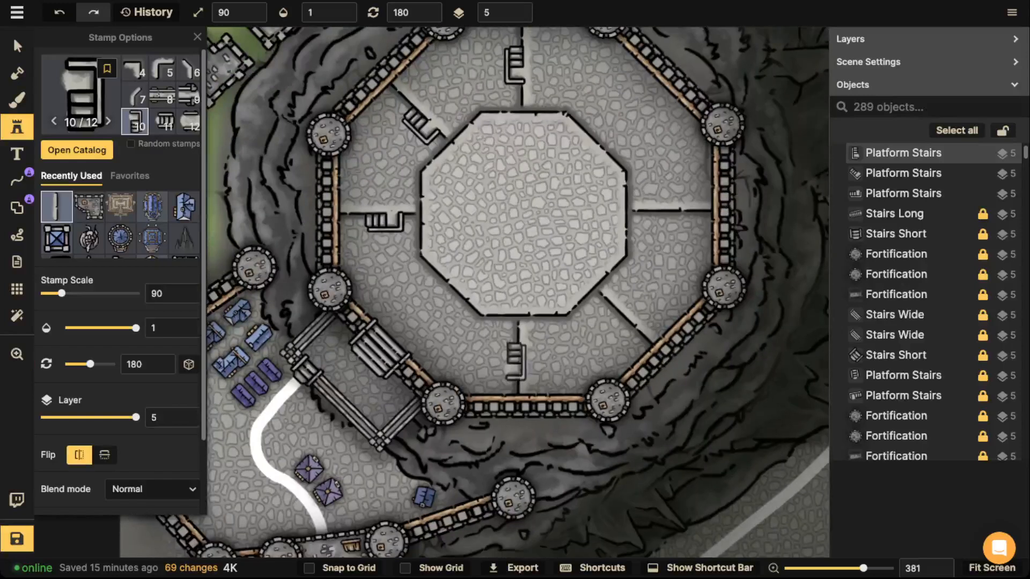
scroll(504, 359, "up", 12)
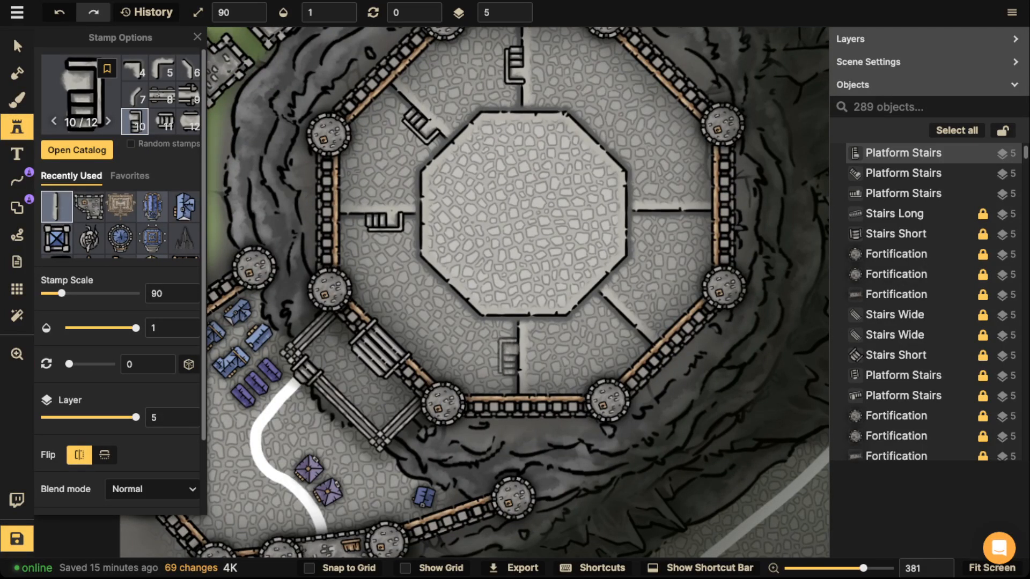
left_click(505, 356)
Place flipped platform stairs on the lower-right divider rotated to 315 and on the right divider rotated to 270.
scroll(611, 333, "down", 2)
scroll(612, 329, "down", 1)
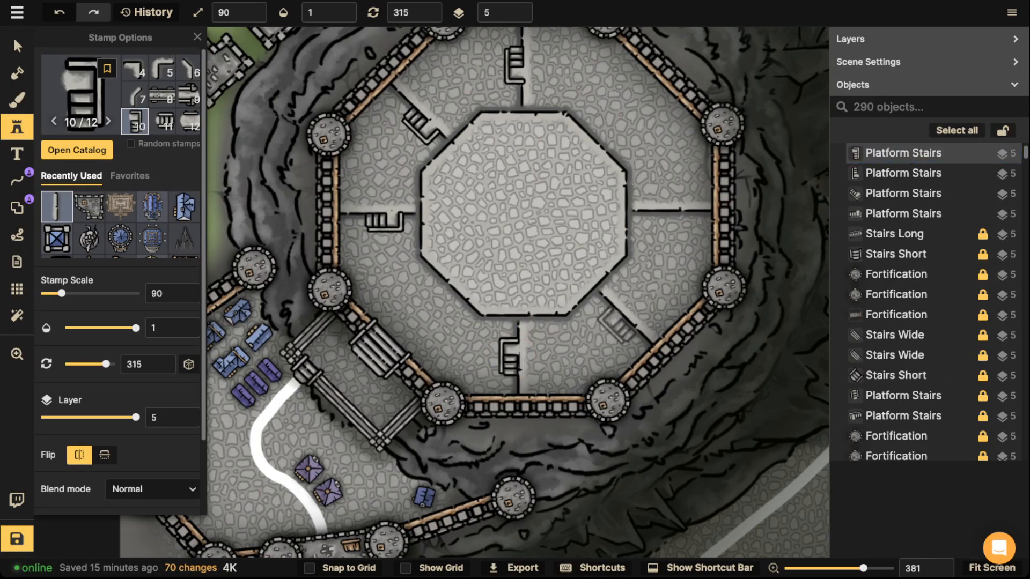
left_click(619, 322)
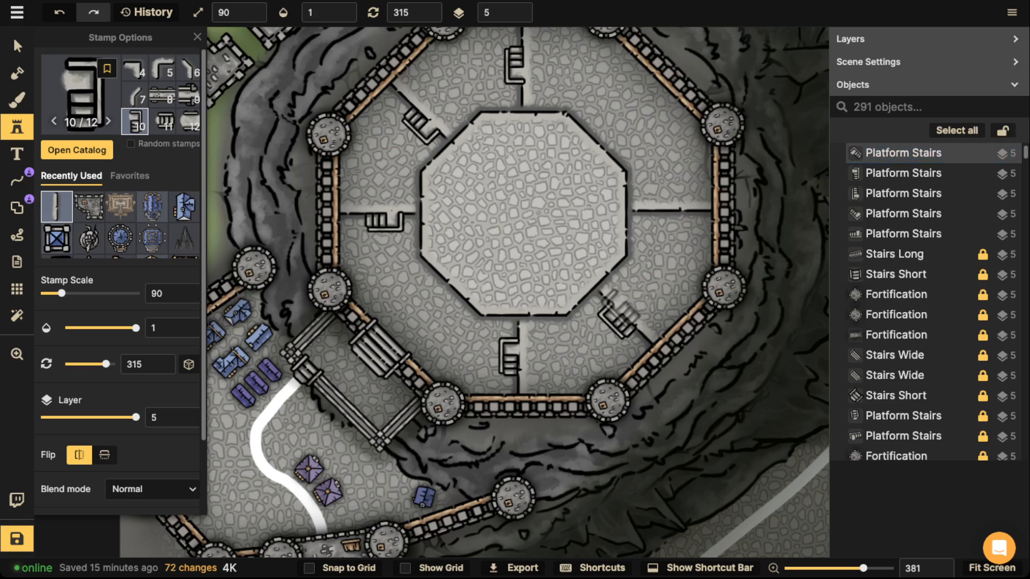
scroll(667, 230, "down", 9)
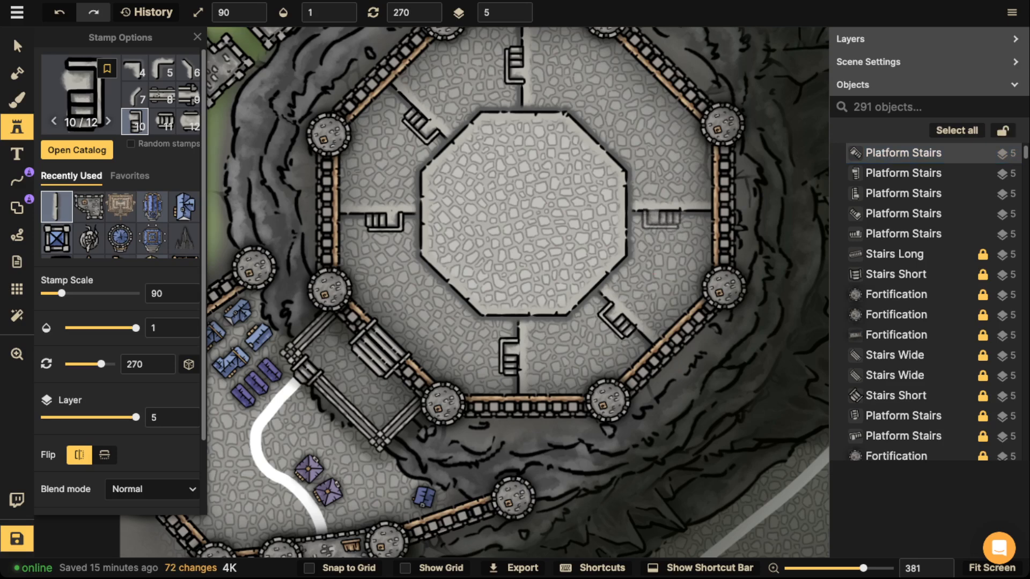
left_click(661, 218)
Place platform stairs variant 11, flipped and rotated to 135, on the octagonal platform's upper-right edge.
key("Right")
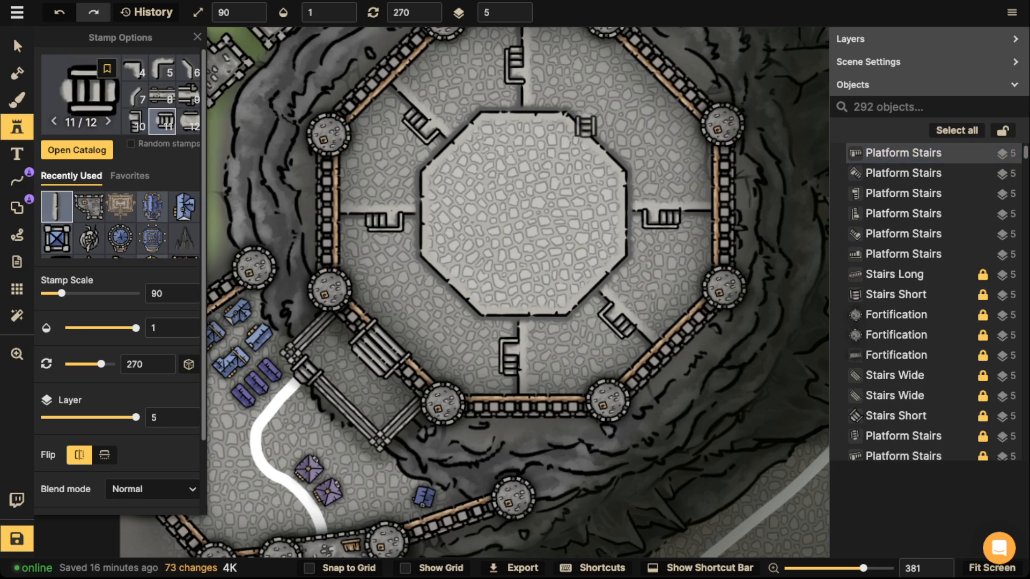
scroll(585, 127, "up", 9)
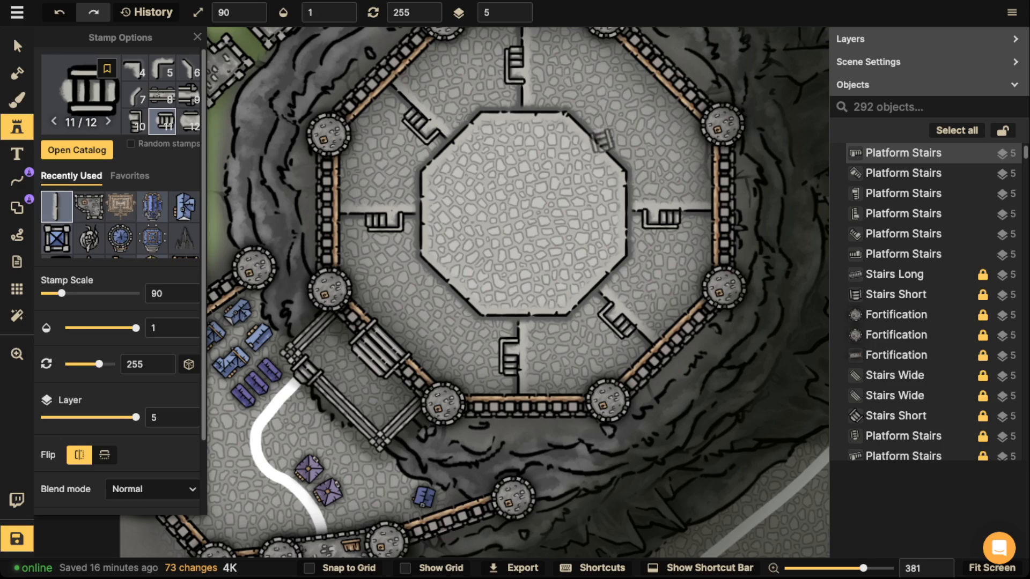
left_click(600, 138)
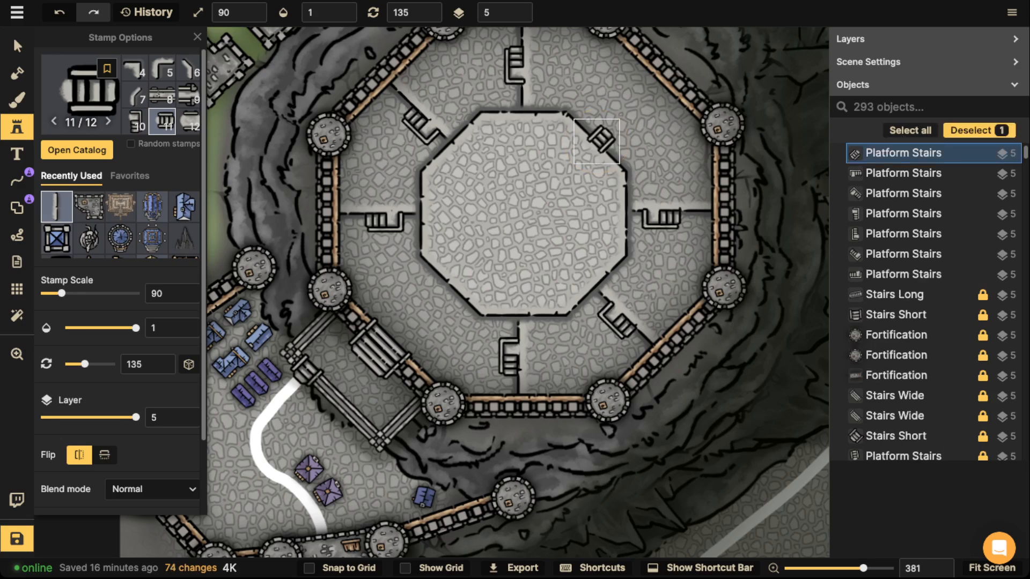
key("Escape")
Try replacing the left divider's stairs with platform stairs variant 11 rotated to 90.
key("v")
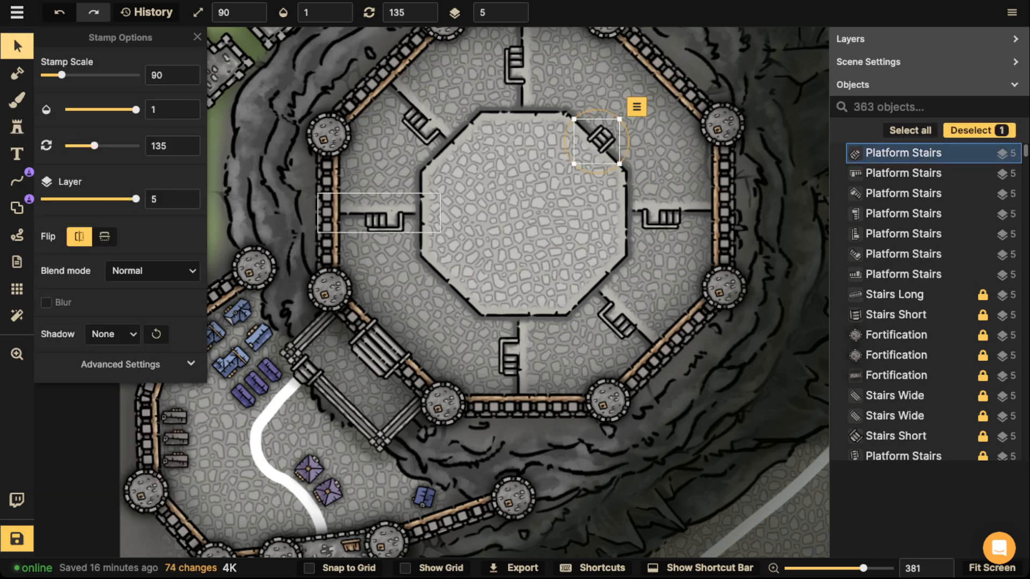
left_click(385, 220)
key("Delete")
left_click(597, 140)
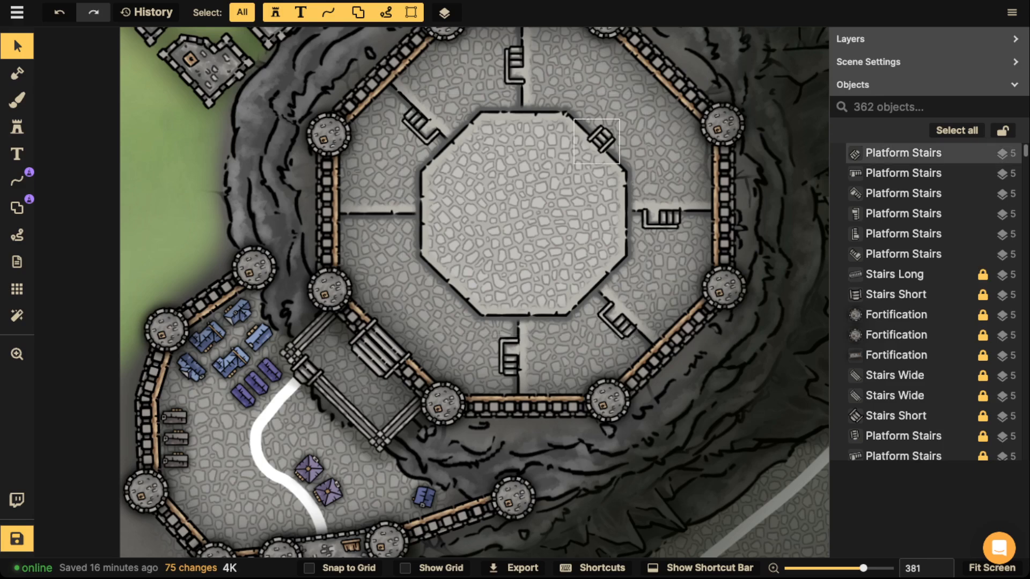
left_click(17, 102)
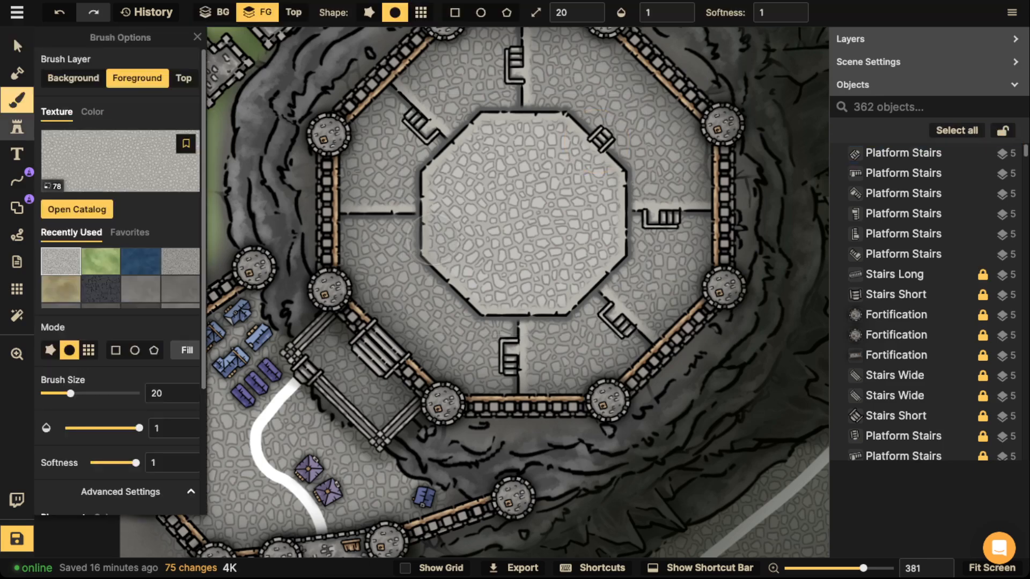
left_click(17, 126)
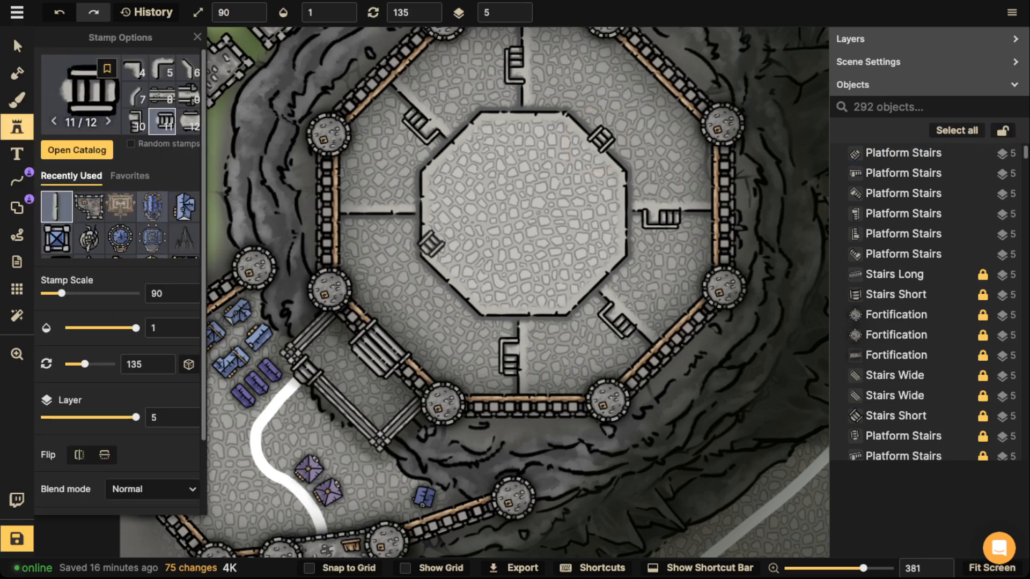
left_click(374, 219)
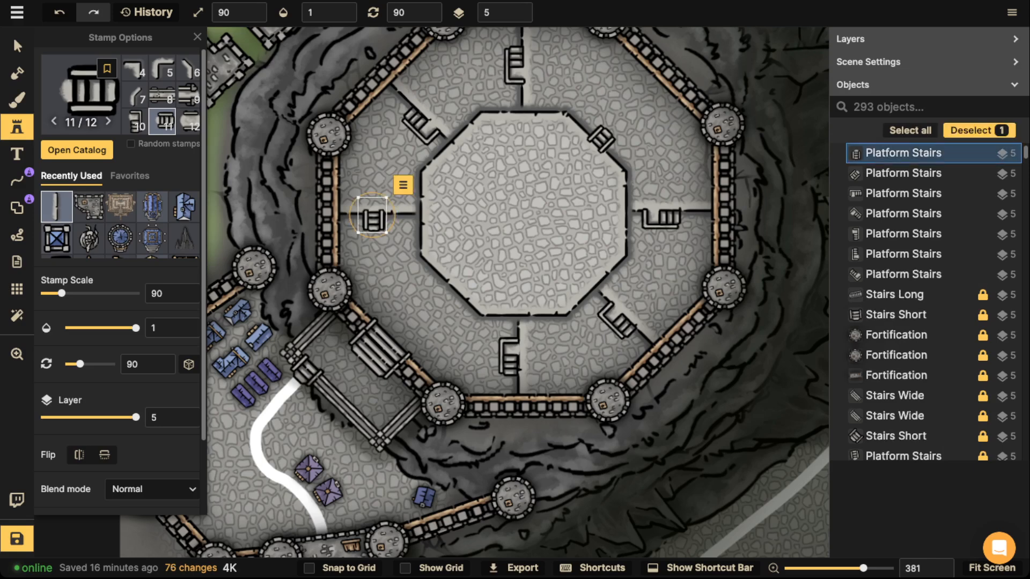
scroll(325, 139, "down", 2)
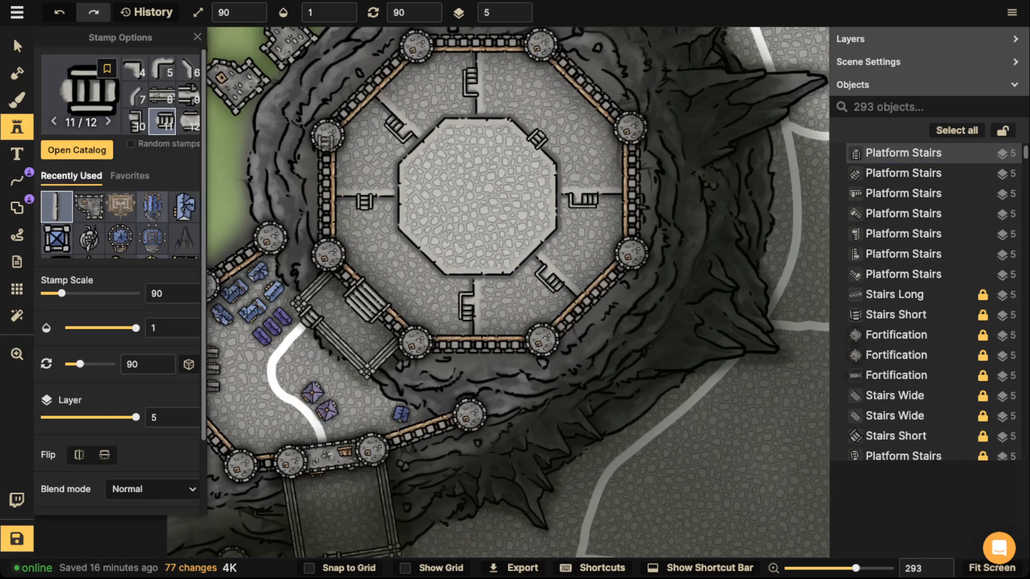
Undo the replacement so the left divider gets its original platform stairs back.
left_click(17, 46)
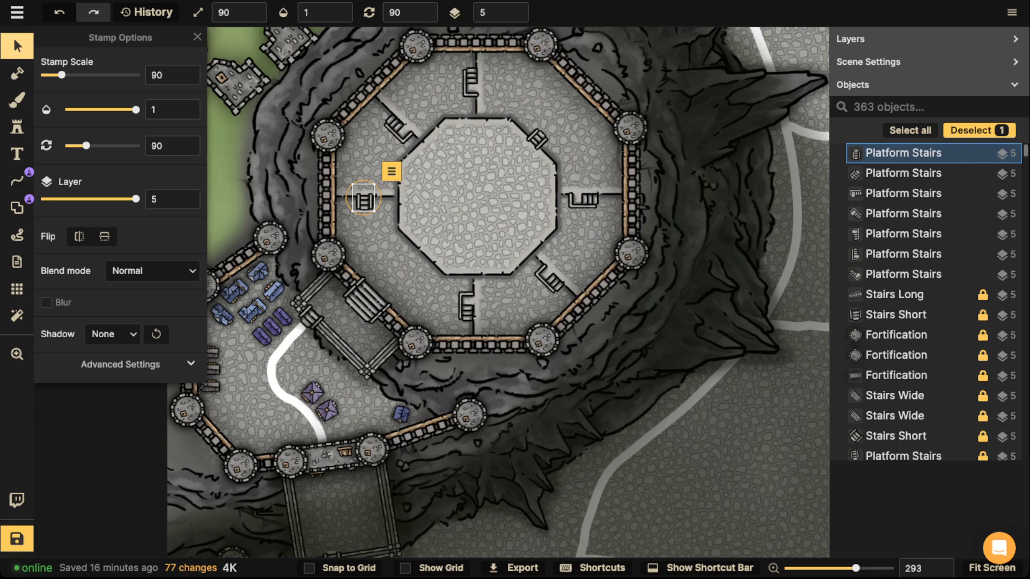
key("ctrl+z")
key("ctrl+z")
key("ctrl+z")
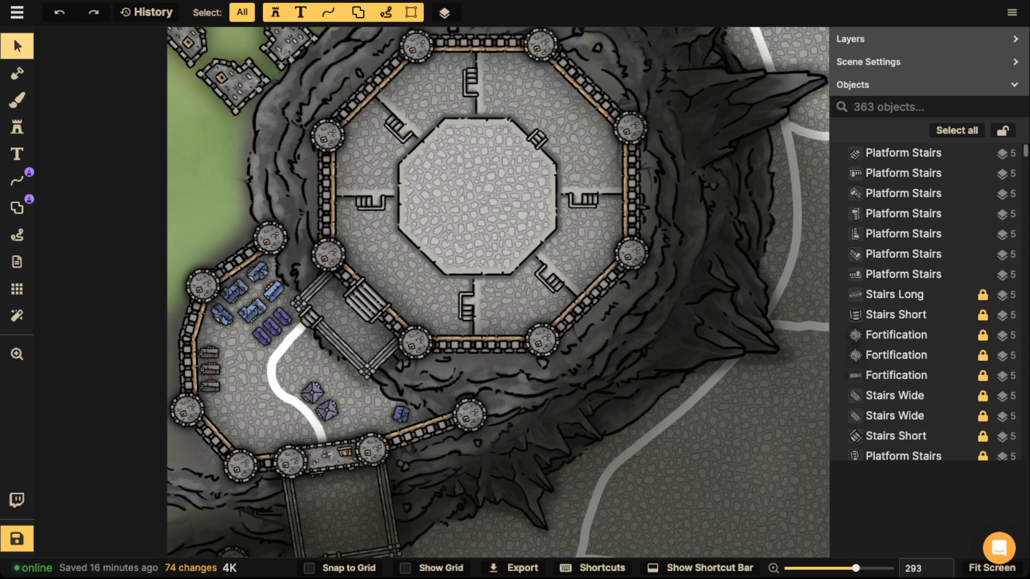
Unlock the locked objects and move the four castle fortification stamps together onto the raised octagonal platform.
left_click_drag(383, 104, 571, 290)
left_click_drag(461, 183, 555, 394)
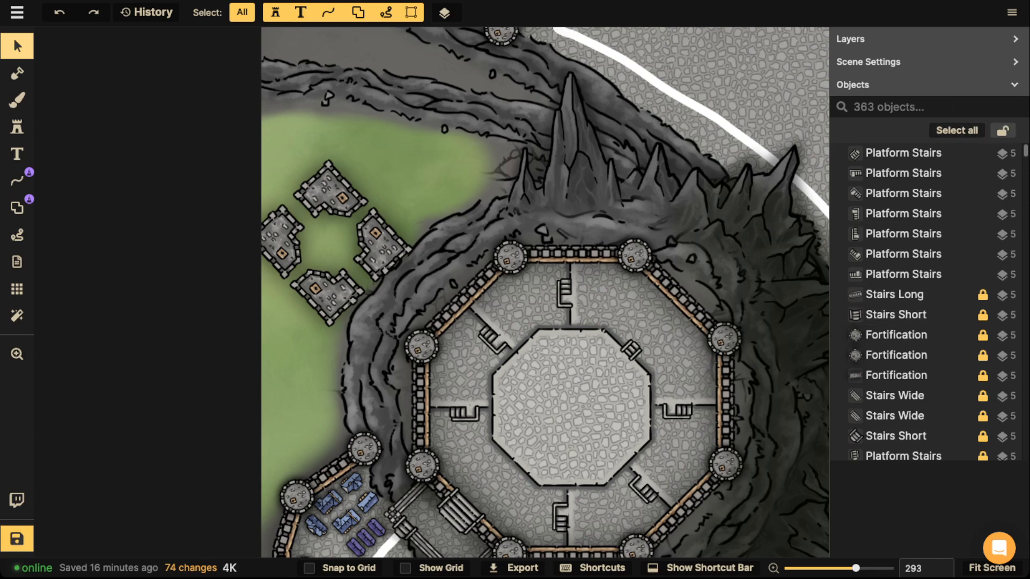
left_click(1003, 130)
left_click(331, 193)
left_click(380, 244, "shift")
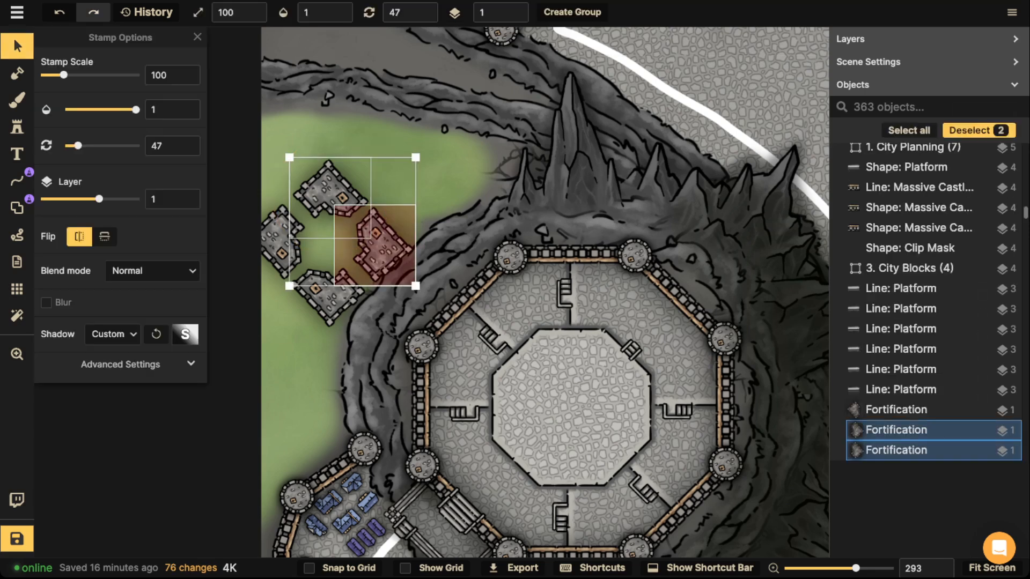
left_click(328, 293, "shift")
left_click(282, 244, "shift")
left_click_drag(283, 245, 523, 409)
Raise the four selected fortification stamps to layer 5.
left_click(516, 8)
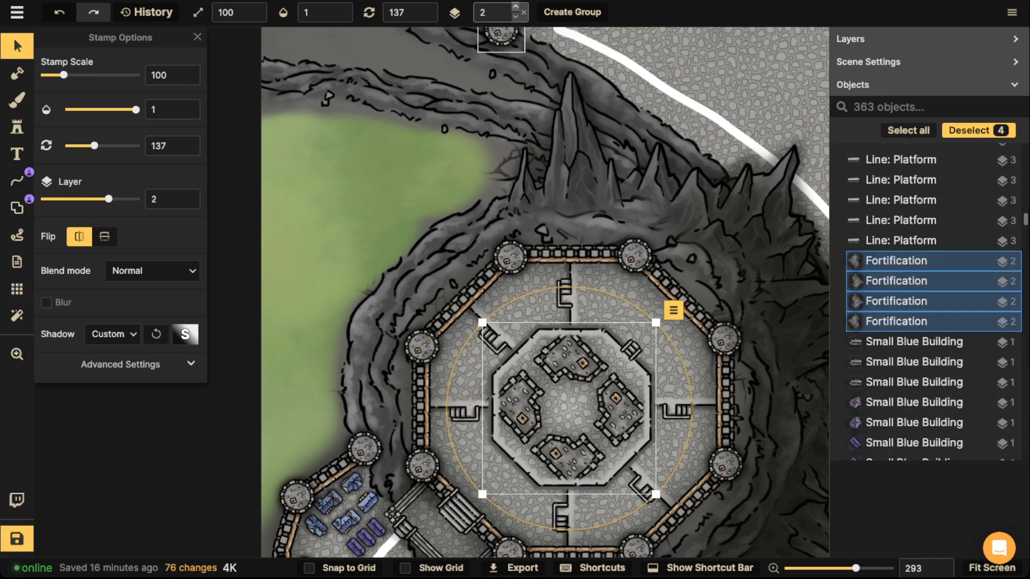
left_click(515, 8)
left_click(515, 8)
left_click(515, 8)
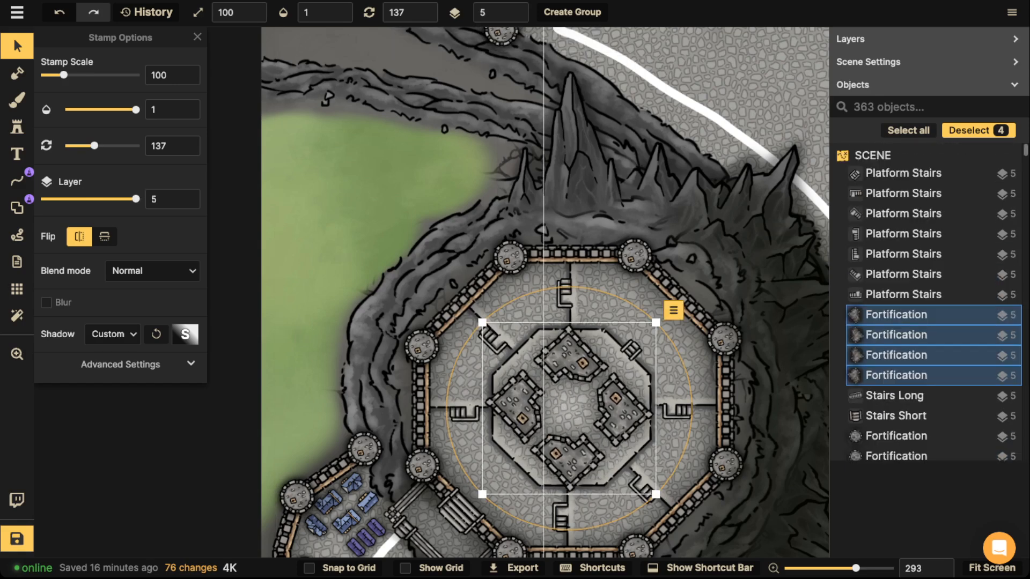
Rotate the four fortifications as a group by about 90 degrees, scale them to 94 and centre them on the octagonal platform.
left_click_drag(633, 304, 646, 483)
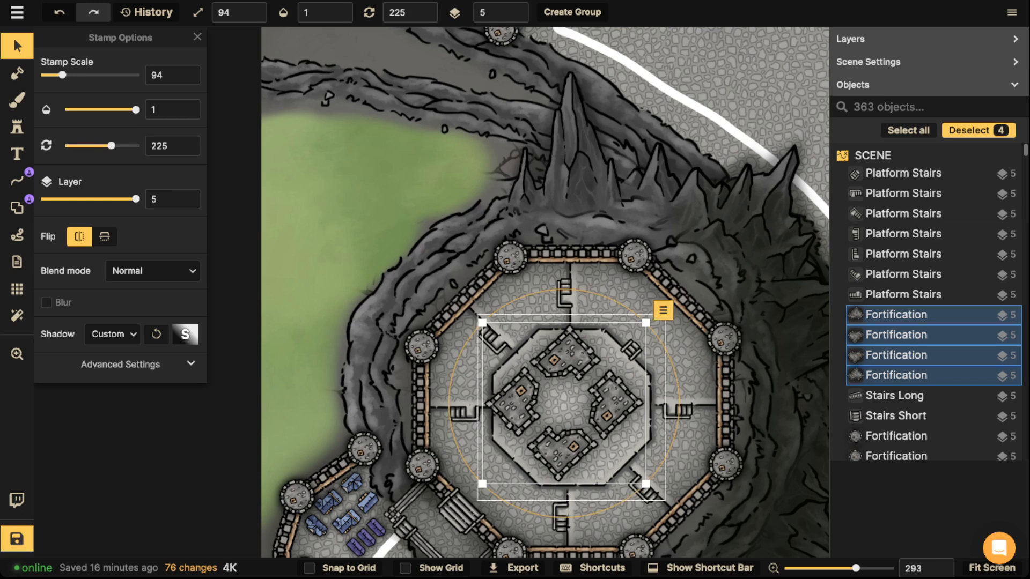
left_click_drag(617, 403, 624, 409)
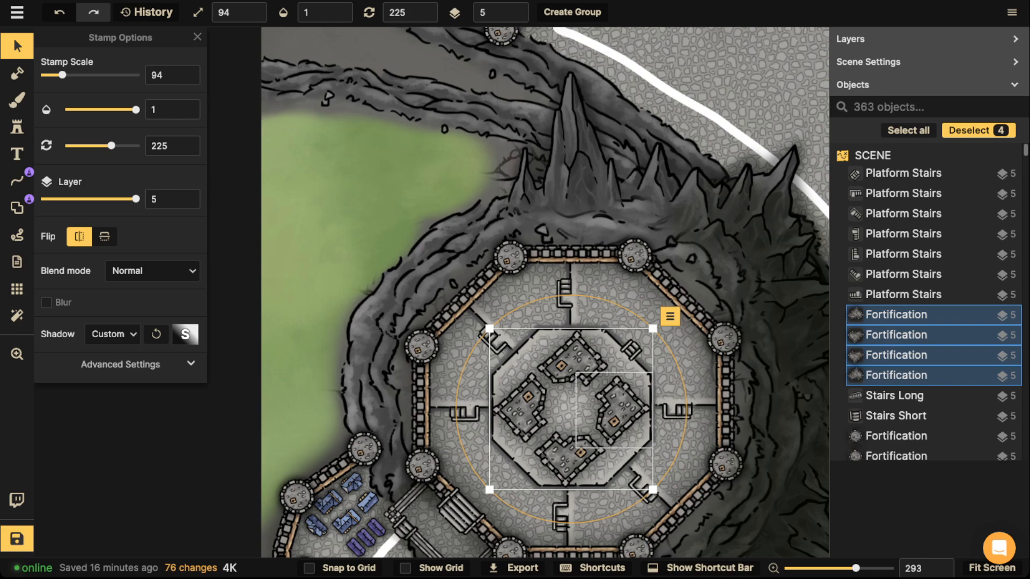
key("Escape")
Place statue variant 2 at scale 94, rotated to 70, in the middle of the courtyard between the four fortifications.
scroll(612, 406, "up", 2)
scroll(605, 476, "up", 5)
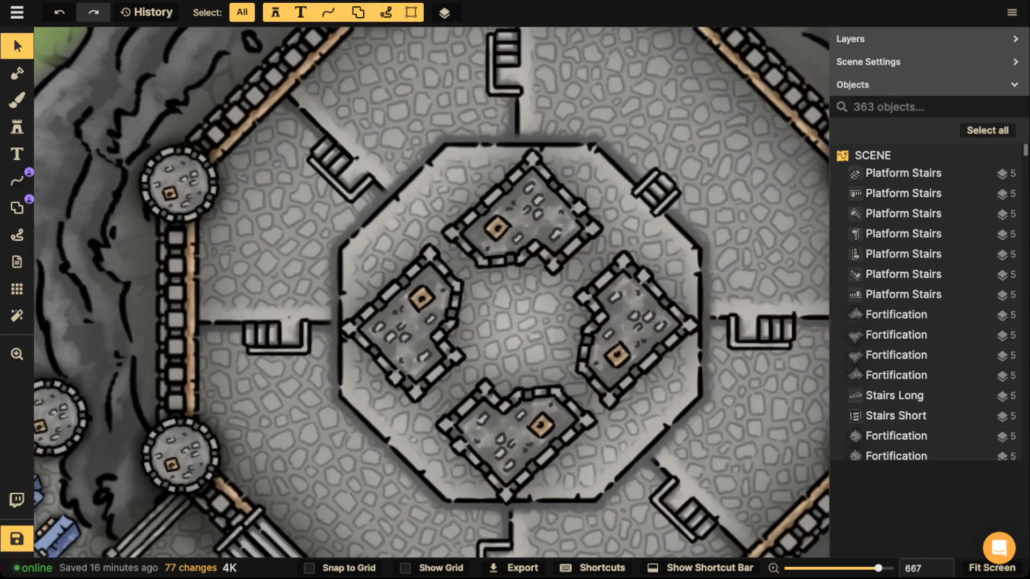
left_click(17, 127)
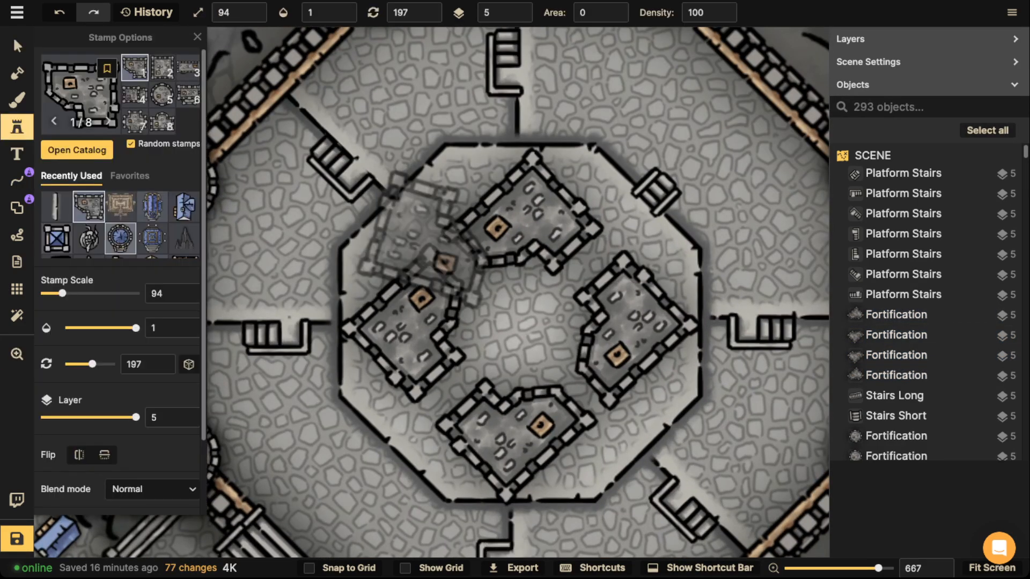
left_click(89, 239)
key("Left")
key("Left")
key("Left")
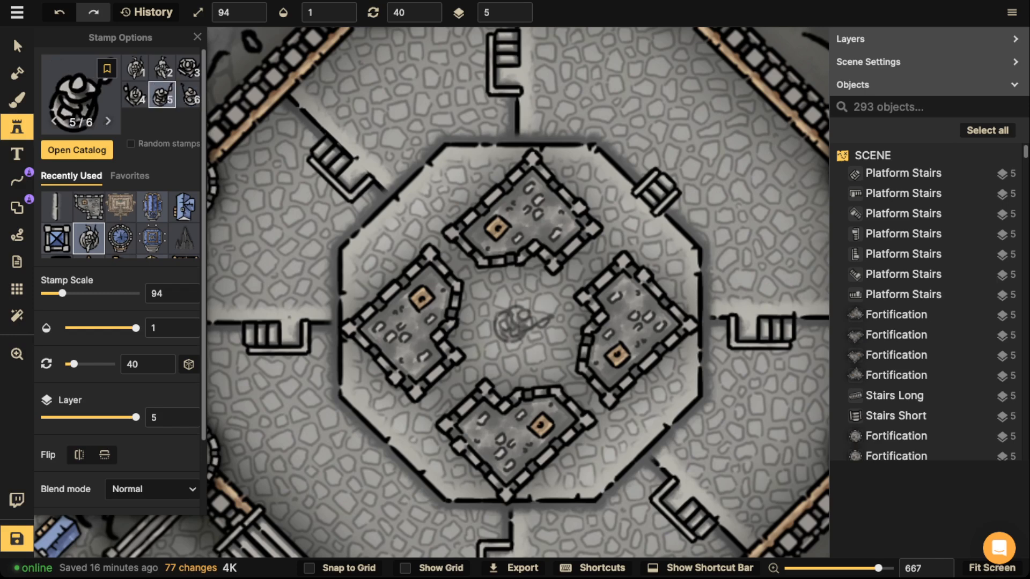
key("Left")
scroll(522, 323, "up", 3)
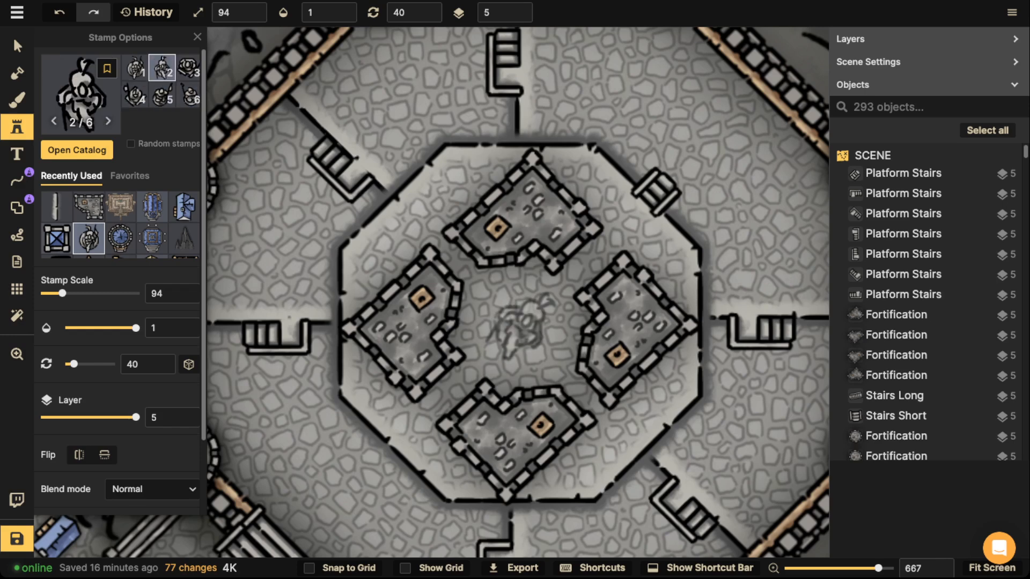
left_click(522, 322)
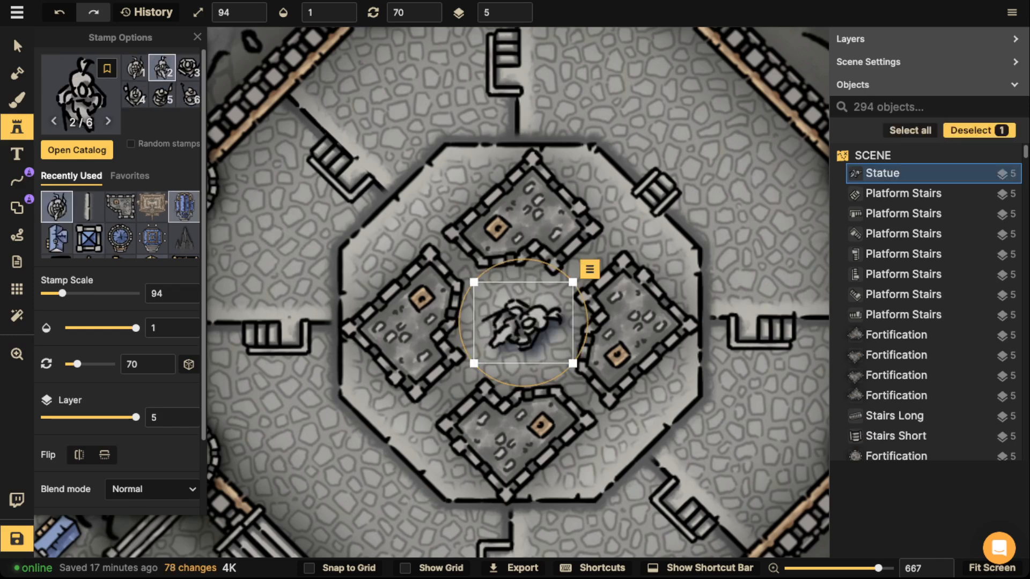
left_click(18, 46)
left_click_drag(523, 323, 524, 324)
left_click(391, 276)
scroll(392, 282, "down", 3)
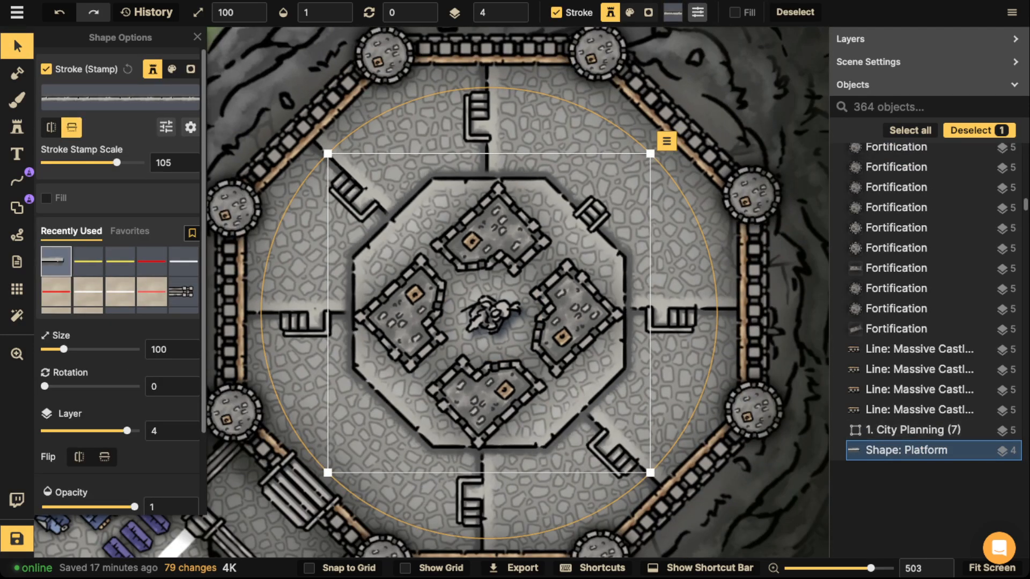
Place platform variant 3, rotated to 47, in the gap between the upper and left fortifications and put it on layer 1.
left_click(18, 127)
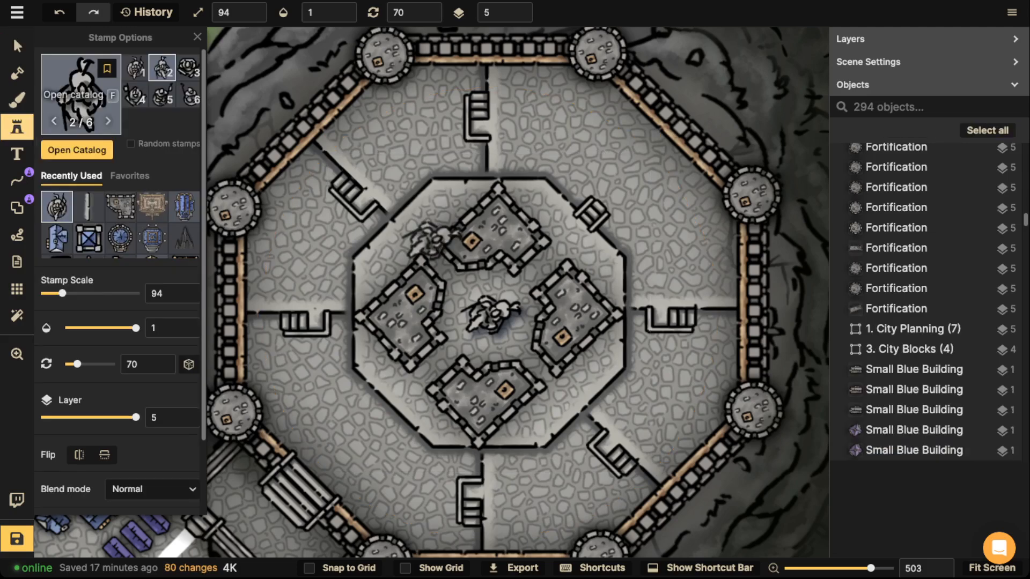
left_click(89, 207)
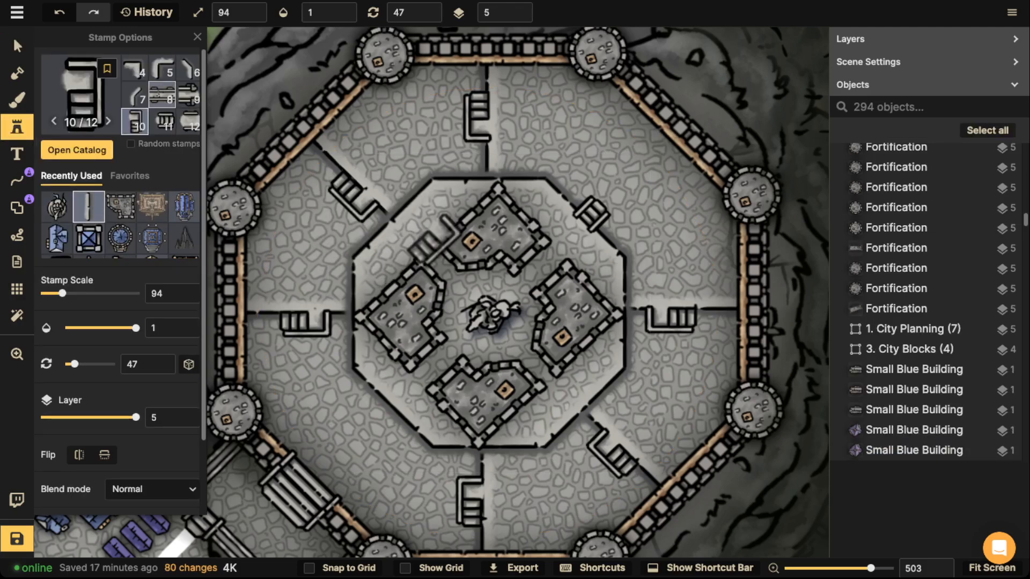
scroll(162, 95, "up", 1)
left_click(188, 68)
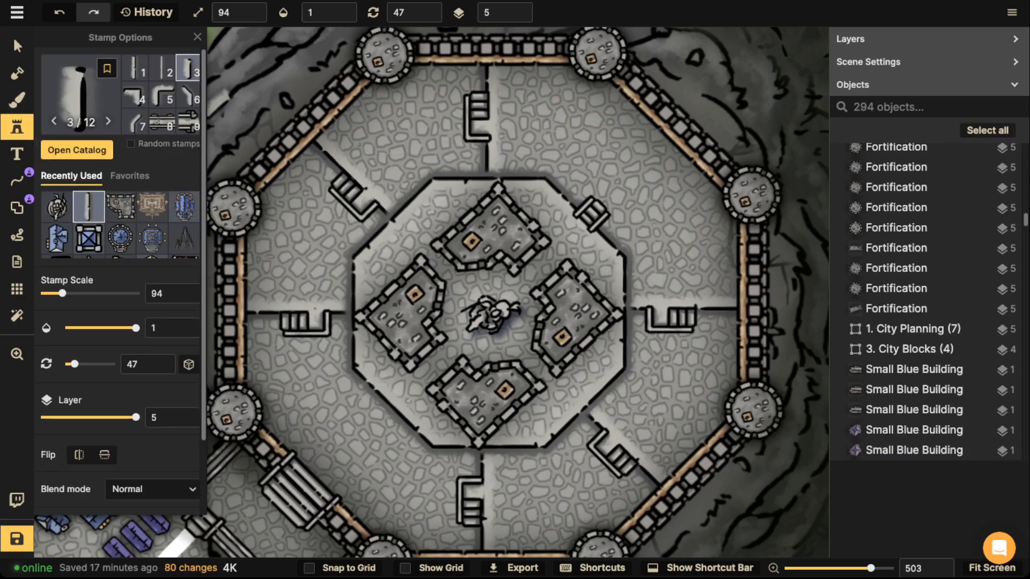
scroll(405, 239, "up", 5)
left_click(467, 276)
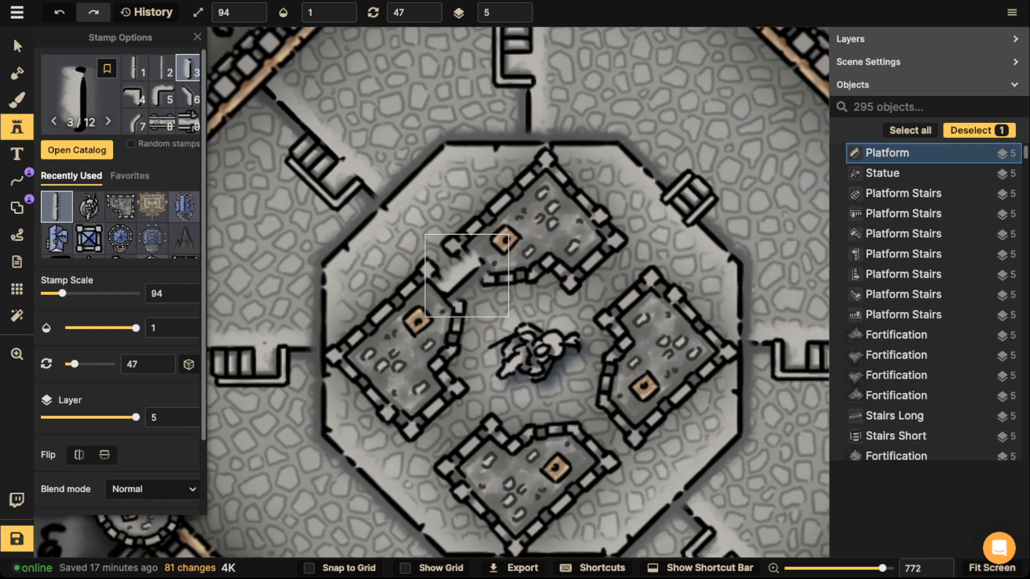
left_click(524, 16)
left_click(524, 16)
left_click(524, 15)
left_click(524, 16)
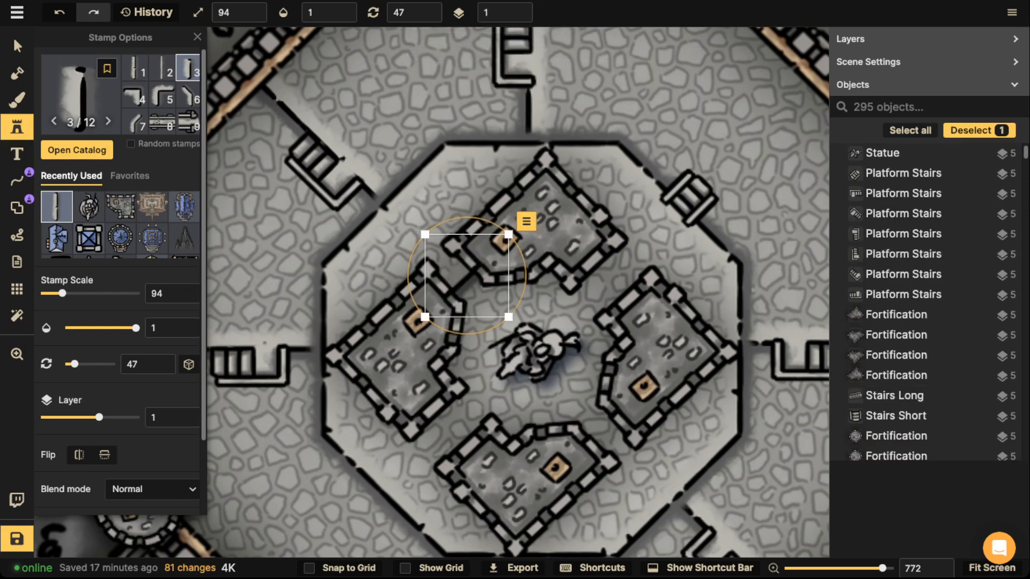
Close the other three gaps between the fortifications with platform variant 3, rotated to 137, 227 and 317 on layer 1.
key("r")
left_click(611, 278)
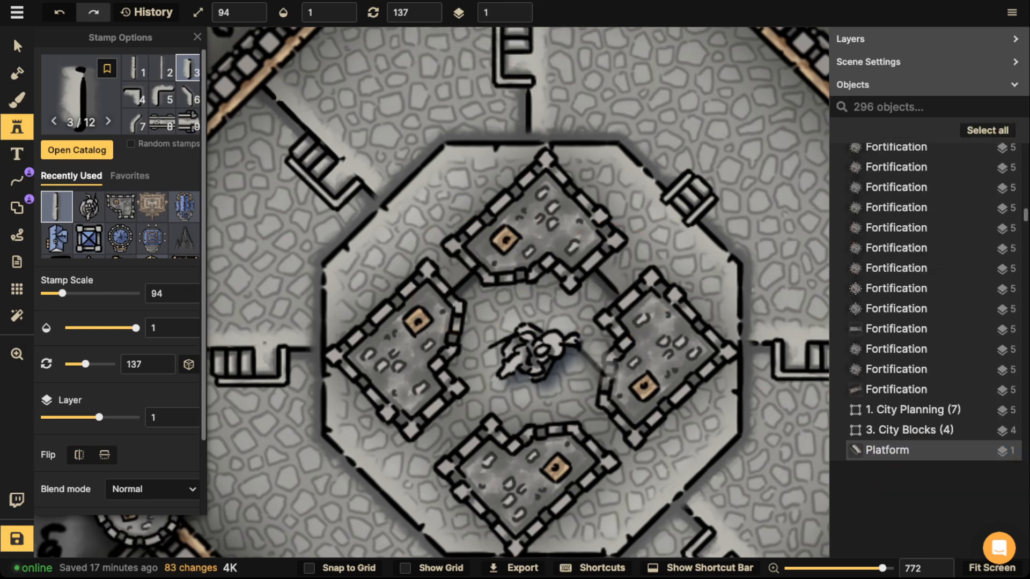
scroll(595, 381, "up", 2)
key("r")
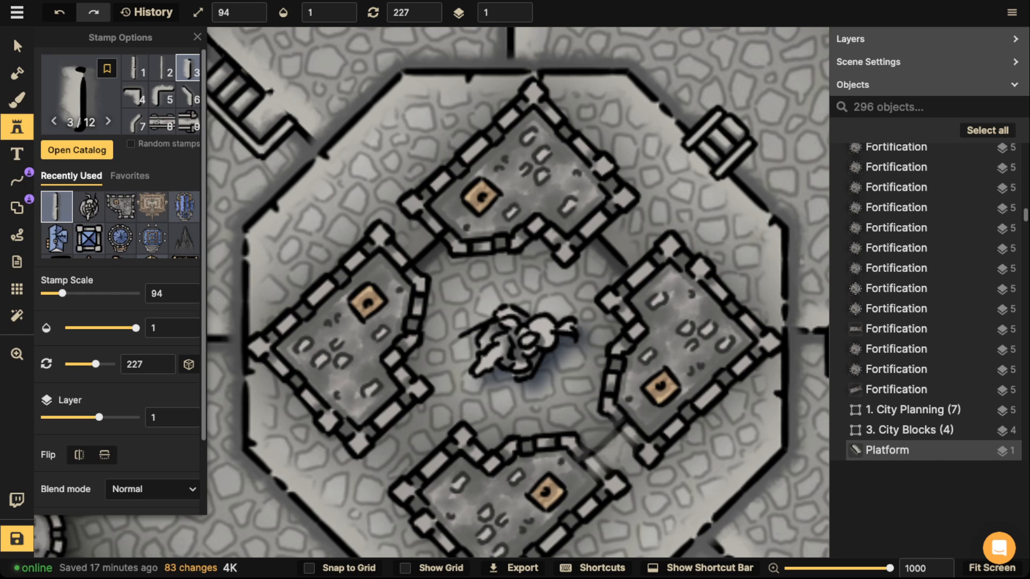
left_click(601, 442)
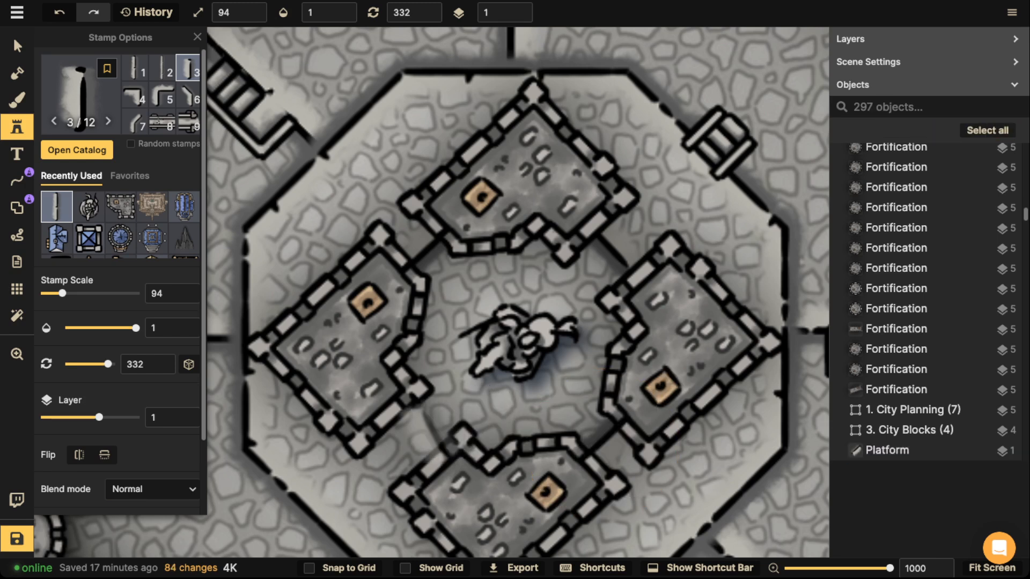
key("r")
left_click(418, 428)
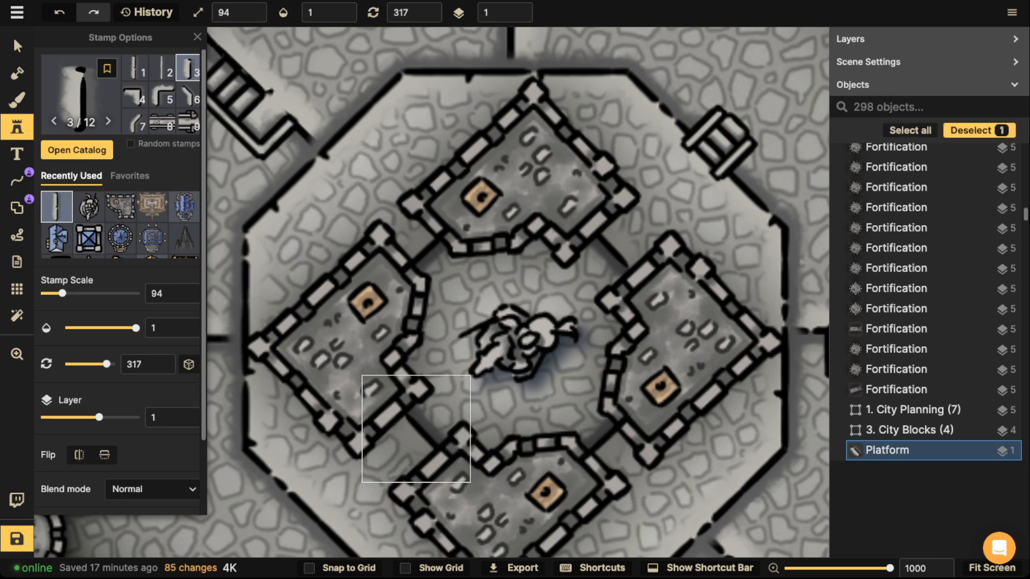
Paint the inner courtyard around the statue with the blue water texture on the foreground, using brush size 11.
left_click(17, 100)
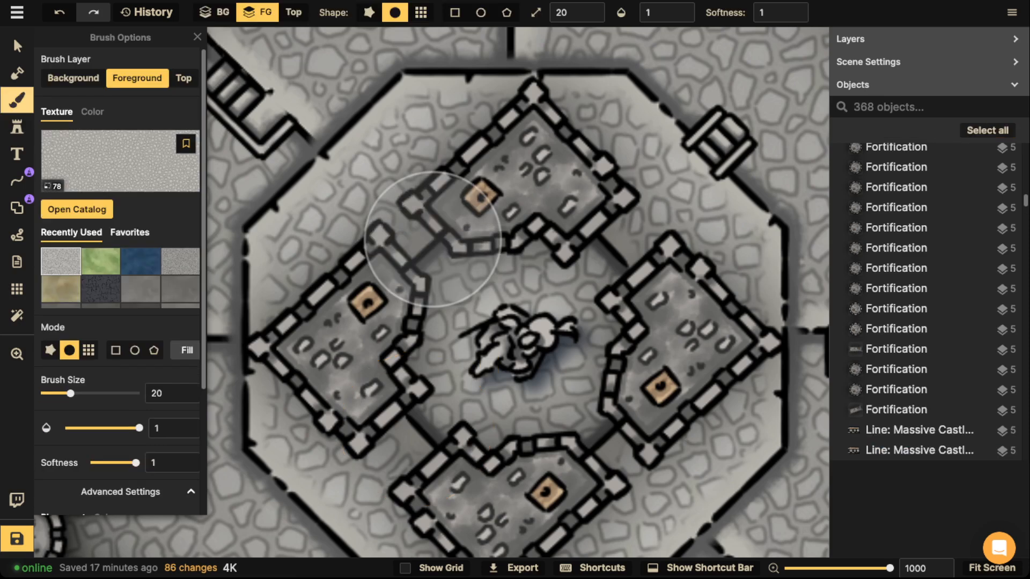
left_click(140, 261)
scroll(564, 328, "down", 5)
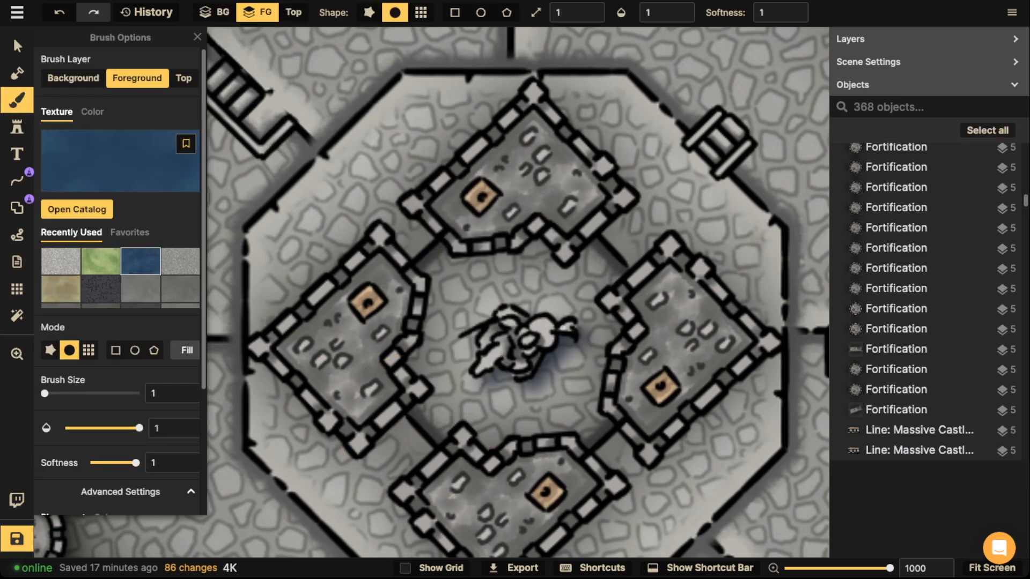
scroll(561, 326, "up", 5)
mouse_move(445, 271)
left_mouse_down()
mouse_move(459, 301)
mouse_move(428, 386)
mouse_move(449, 413)
mouse_move(501, 347)
mouse_move(542, 391)
mouse_move(506, 427)
mouse_move(445, 389)
mouse_move(564, 383)
mouse_move(573, 418)
mouse_move(593, 289)
mouse_move(581, 265)
mouse_move(493, 274)
mouse_move(564, 312)
mouse_move(538, 354)
mouse_move(490, 355)
mouse_move(521, 305)
mouse_move(473, 305)
left_mouse_up()
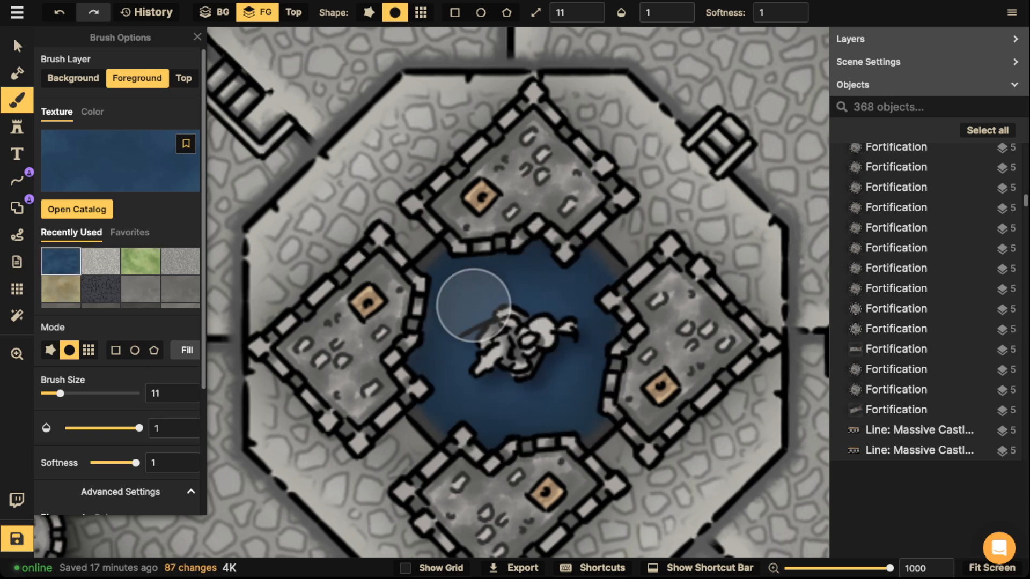
Set the shadow of all four castle fortifications to blur 9 and intensity 1.44.
left_click(18, 46)
scroll(332, 196, "down", 10)
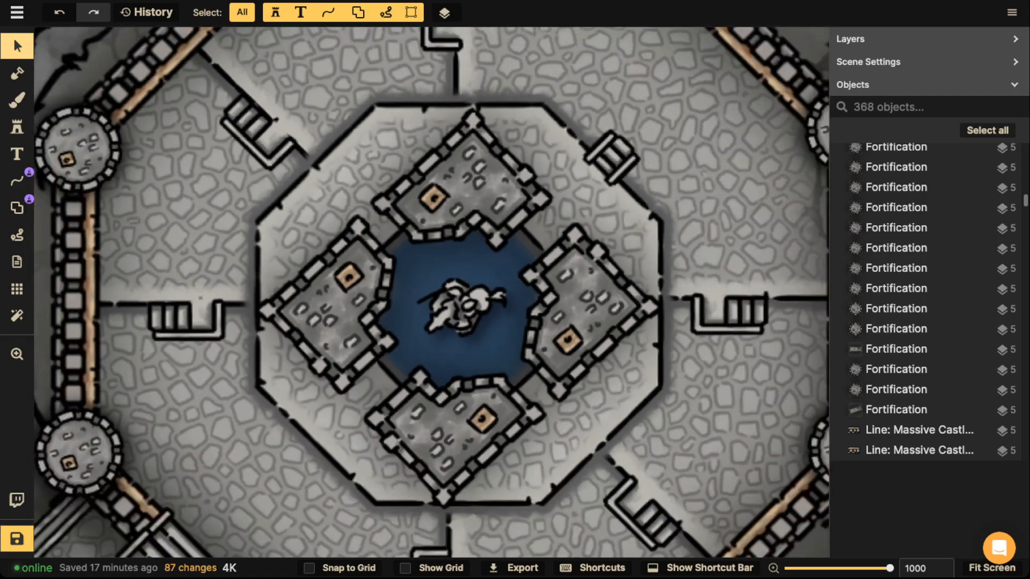
scroll(376, 213, "down", 8)
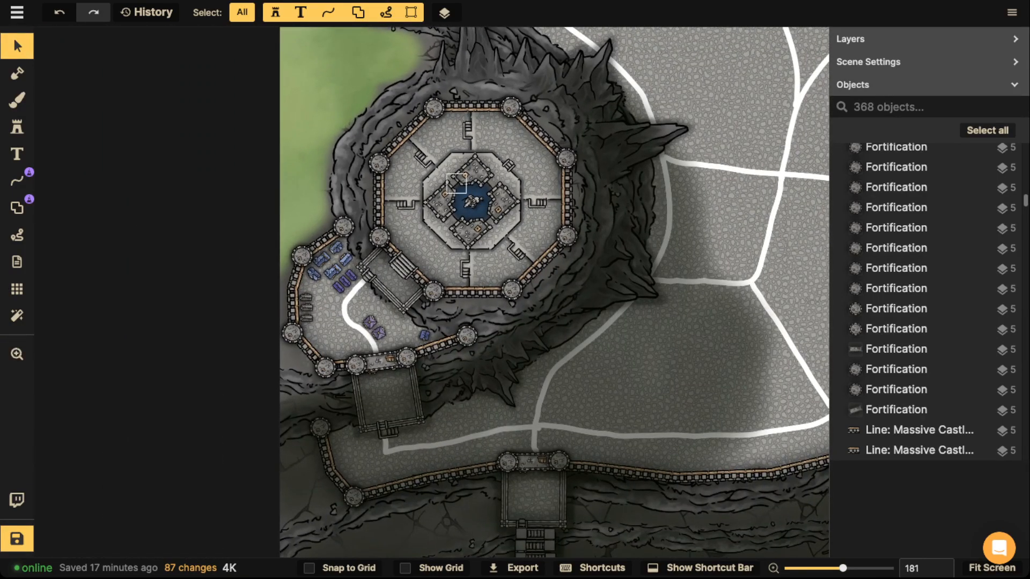
scroll(476, 236, "up", 3)
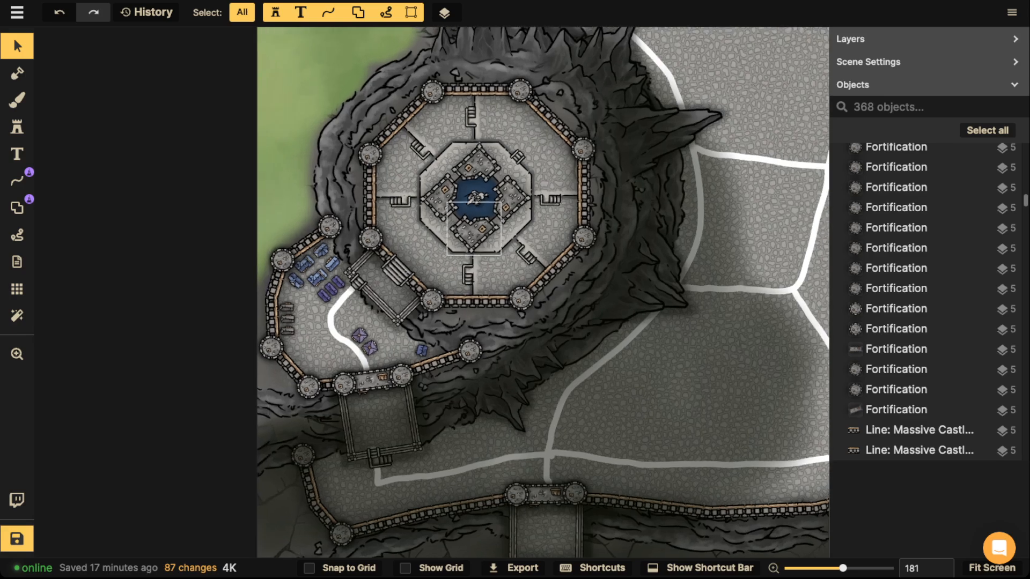
left_click(421, 177)
scroll(419, 175, "up", 4)
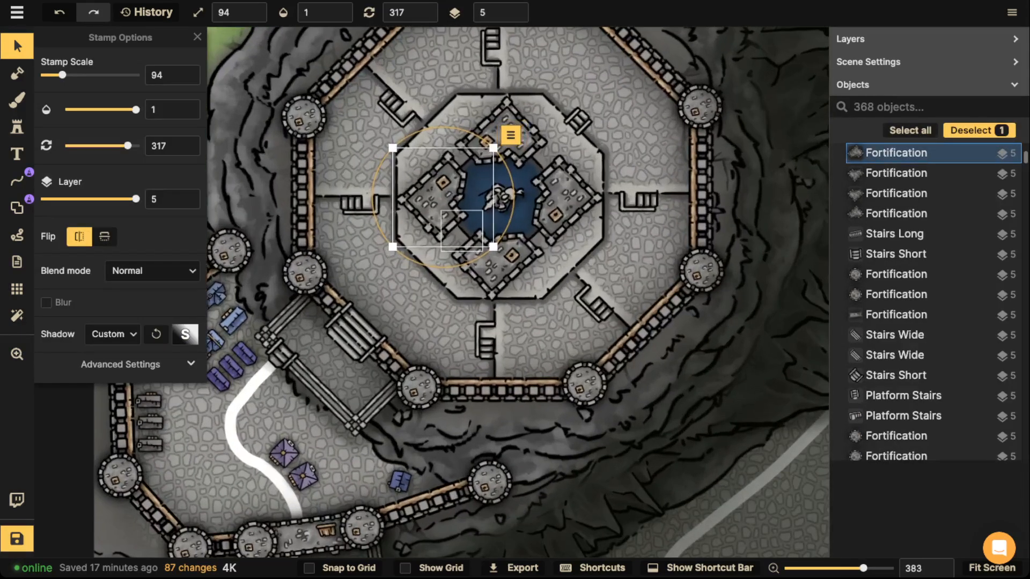
left_click(492, 265, "shift")
left_click(558, 210, "shift")
left_click(504, 129, "shift")
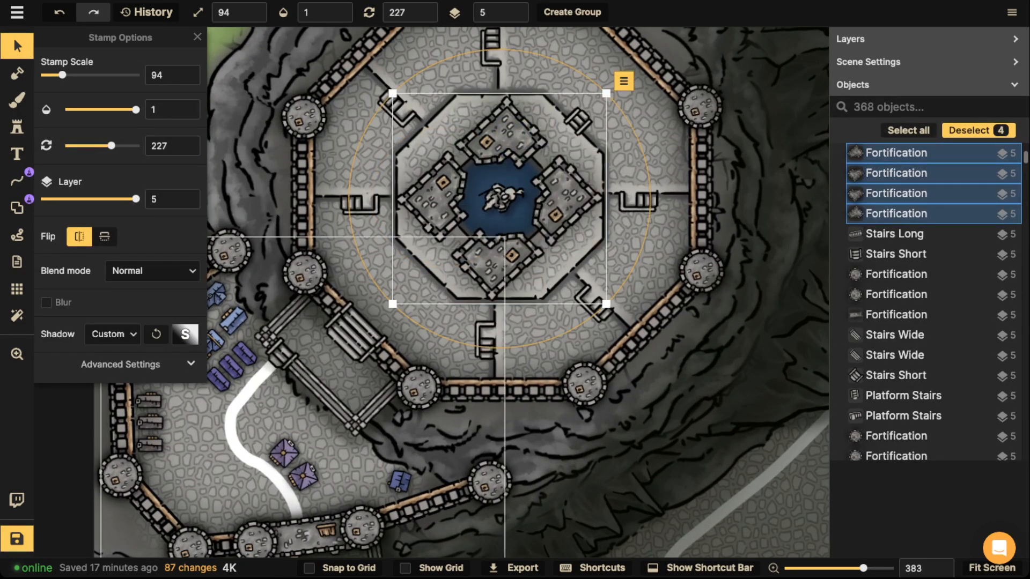
left_click(185, 334)
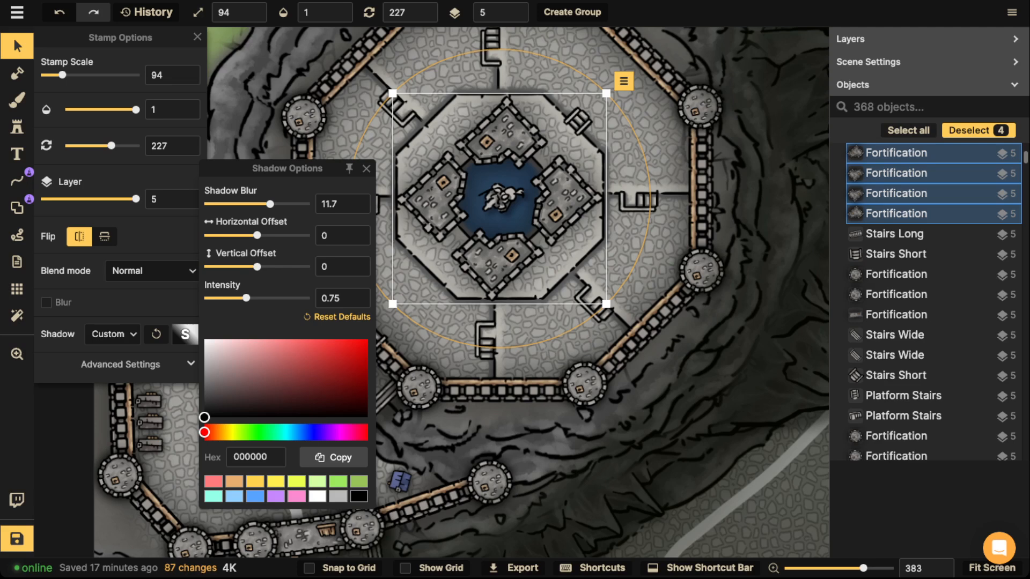
left_click_drag(270, 204, 285, 204)
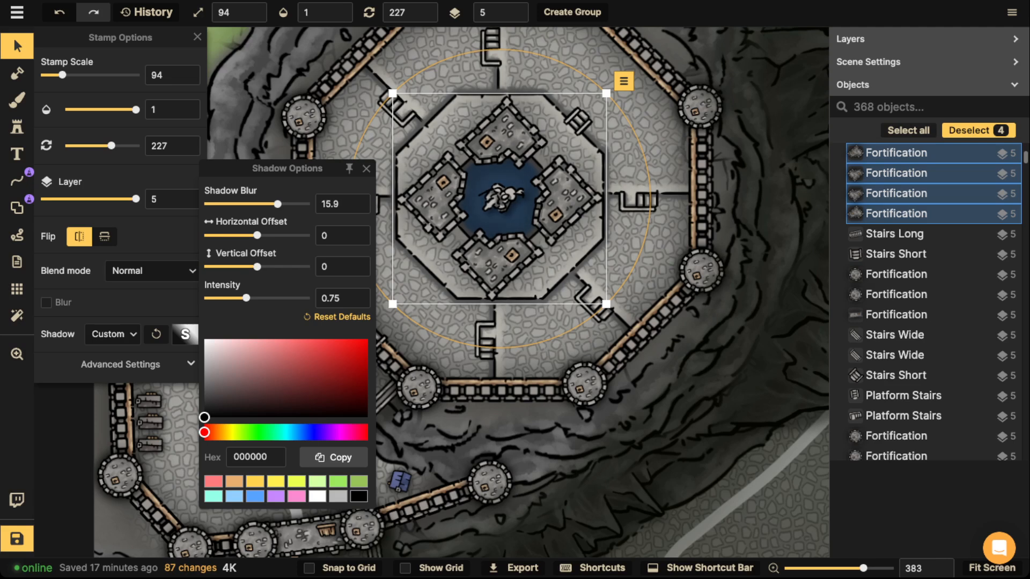
left_click_drag(246, 298, 259, 298)
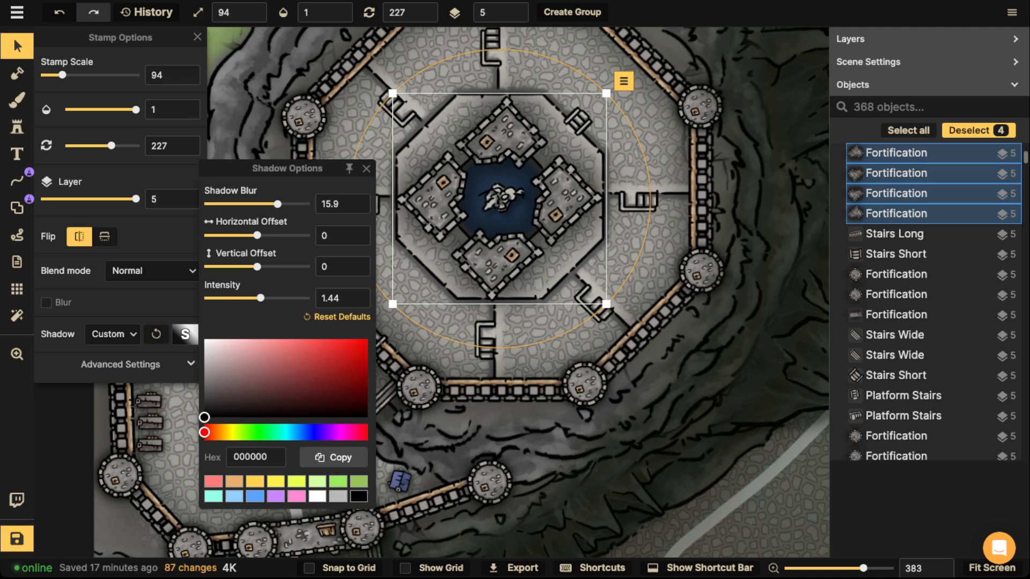
left_click_drag(277, 204, 264, 204)
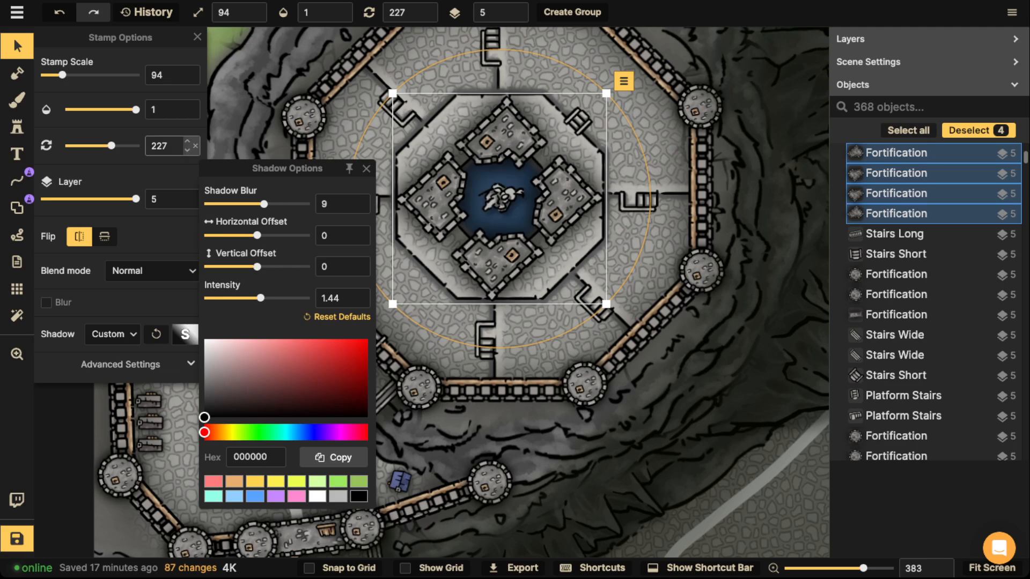
Place round fortification variant 5 at scale 64 on the outer corner of the castle's left fortification.
left_click(17, 127)
key("5")
scroll(403, 172, "up", 2)
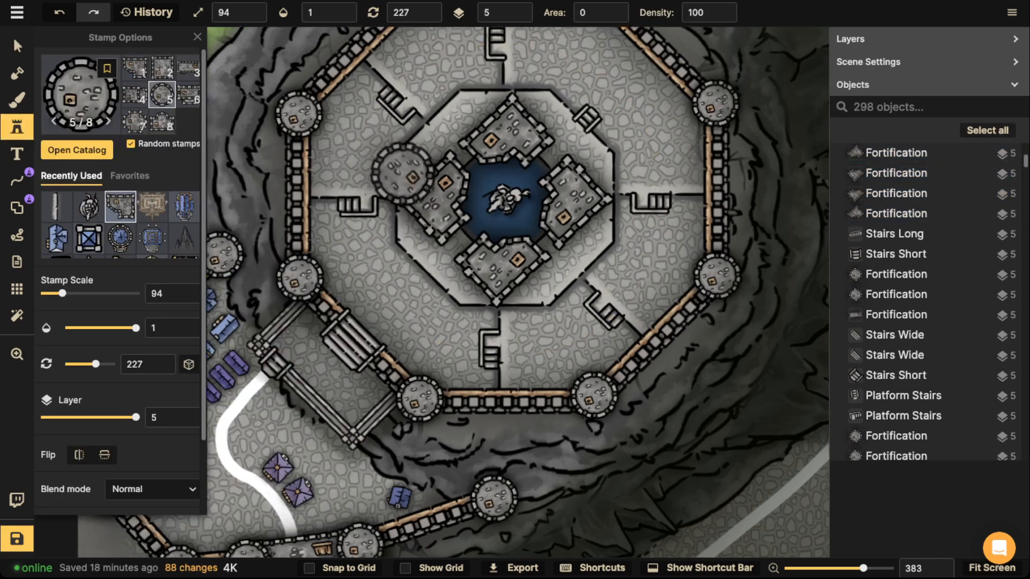
key("bracketleft")
key("bracketleft")
key("bracketleft")
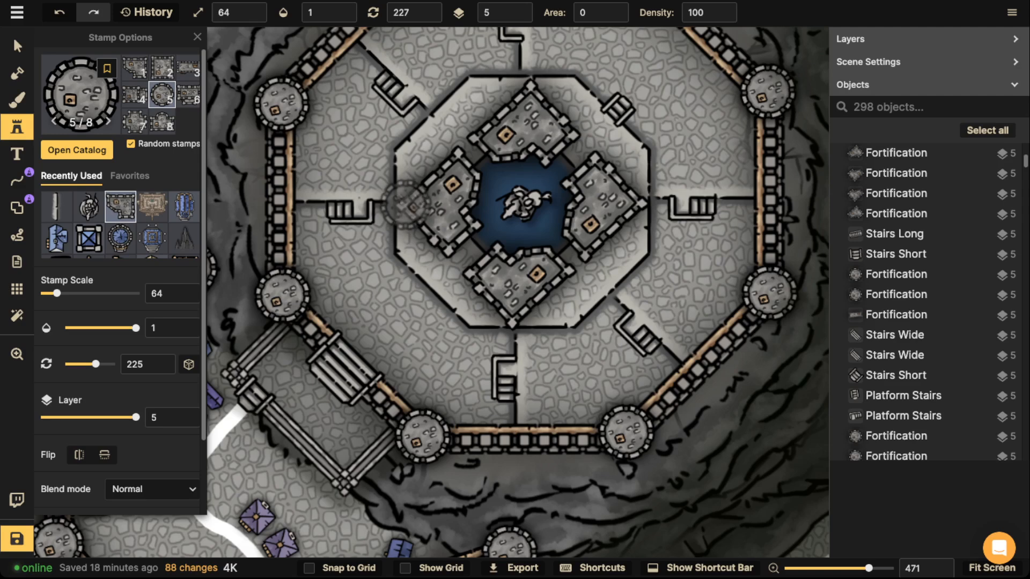
left_click(403, 205)
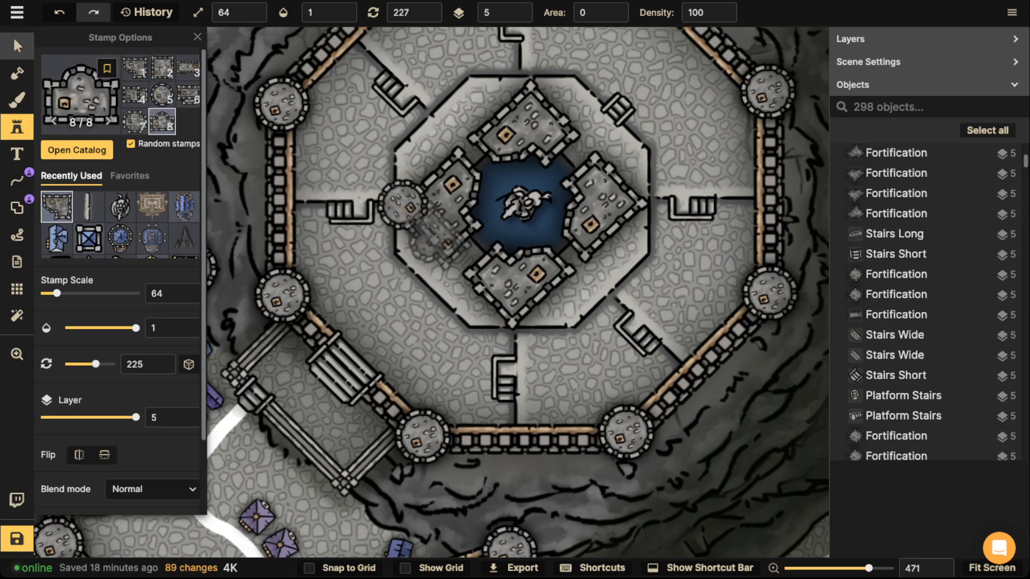
Give the new round tower a black custom object shadow with blur 9, both offsets 0 and intensity 1.6.
left_click(17, 46)
left_click(113, 334)
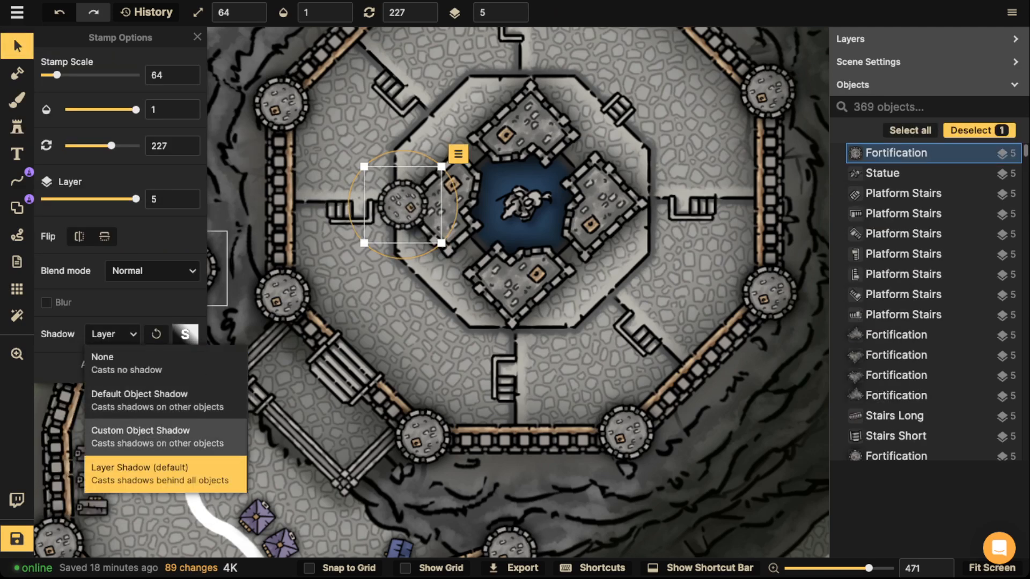
left_click(157, 436)
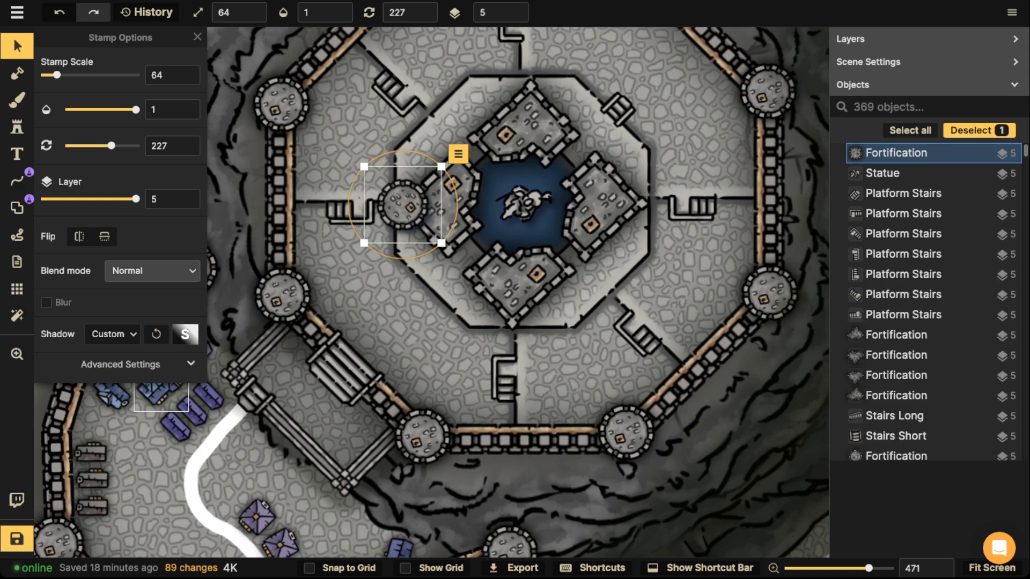
left_click(185, 334)
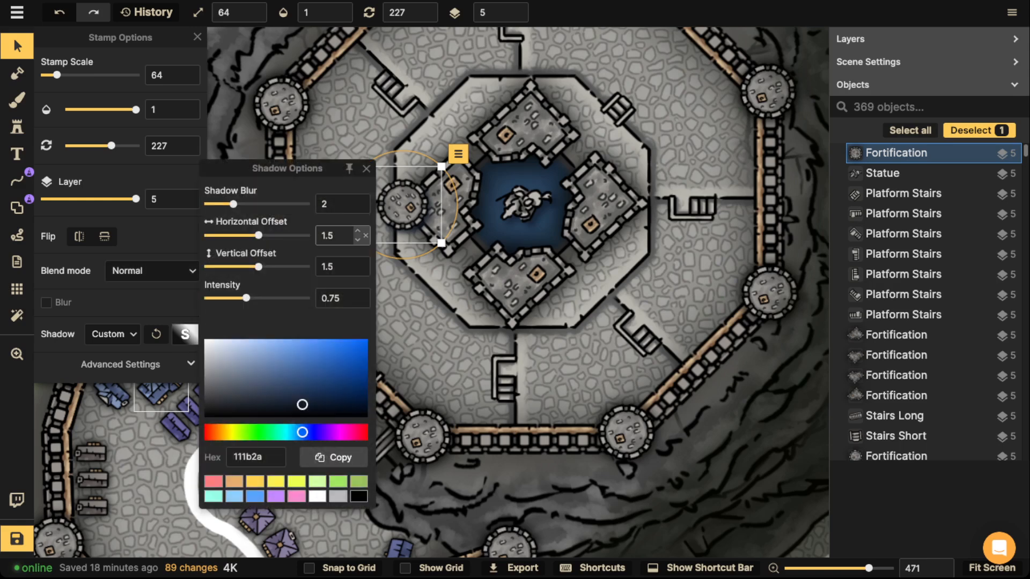
type("0")
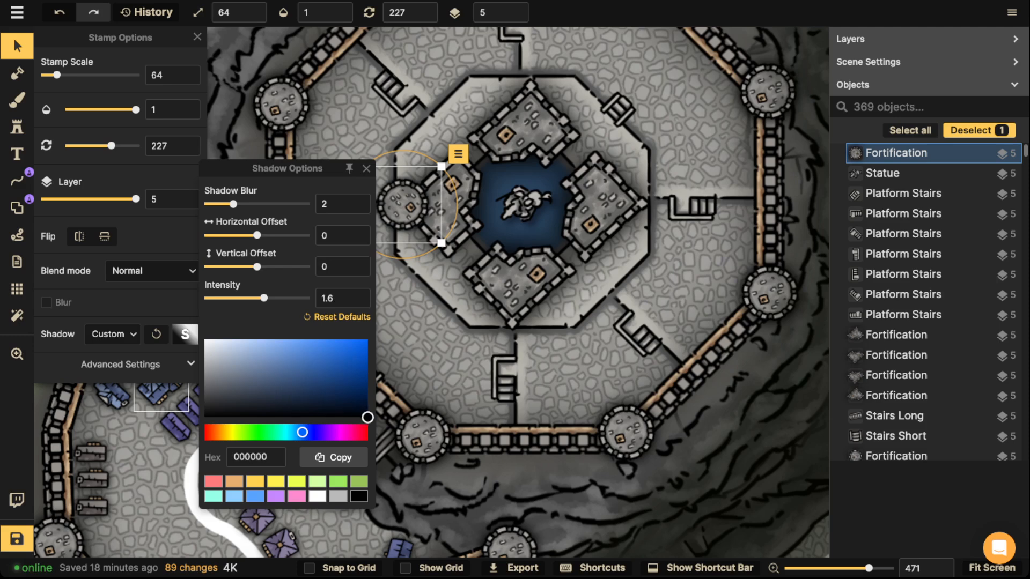
left_click_drag(234, 204, 261, 204)
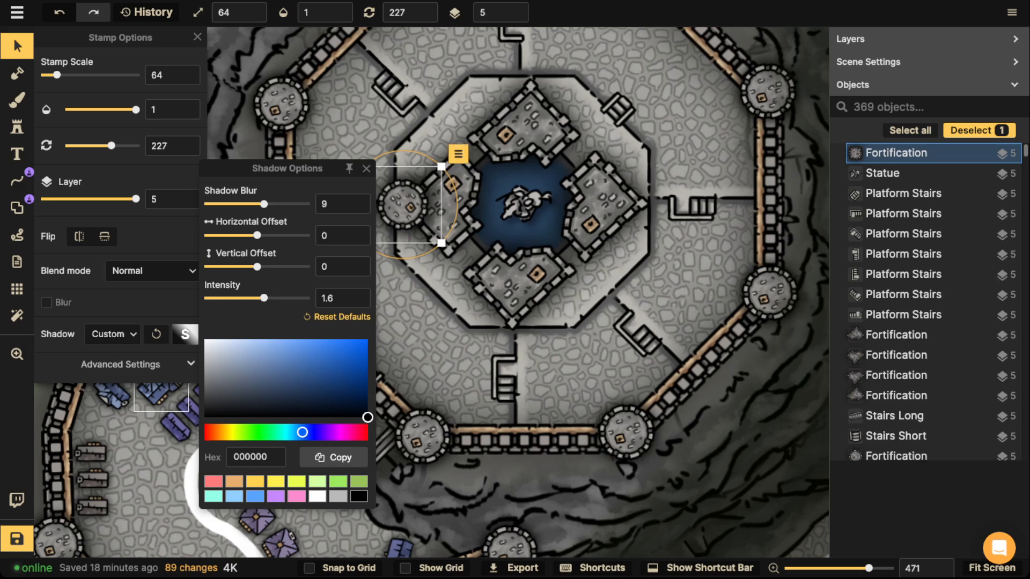
Paste copies of the shadowed round tower onto the outer corners of the lower, right and upper castle fortifications.
left_click(513, 285)
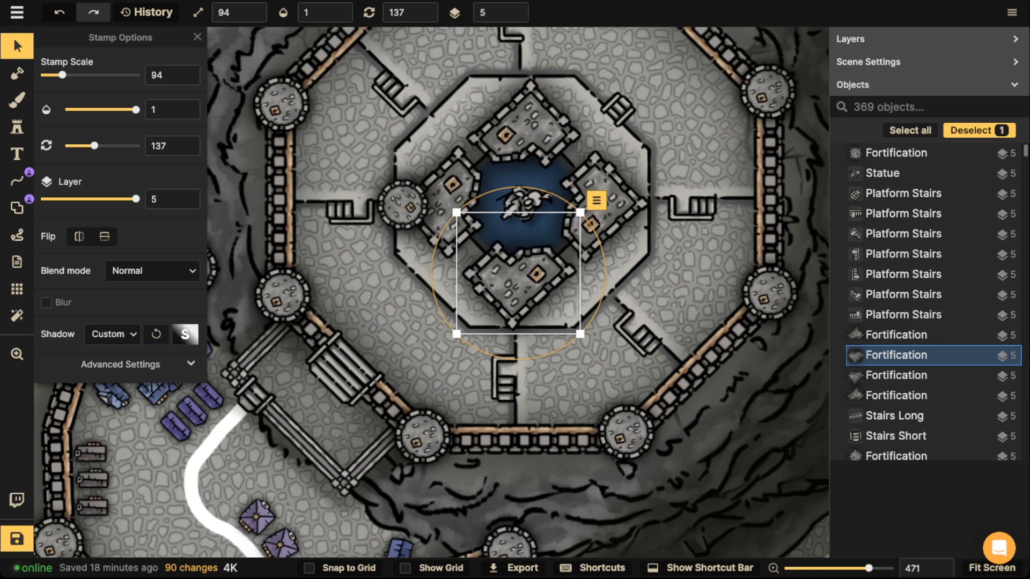
key("ctrl+v")
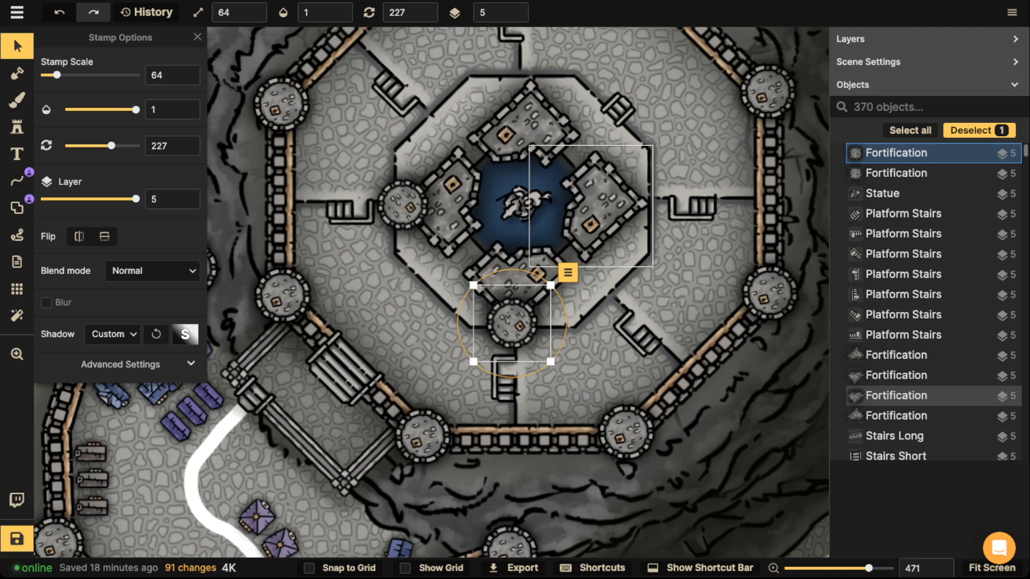
key("ctrl+v")
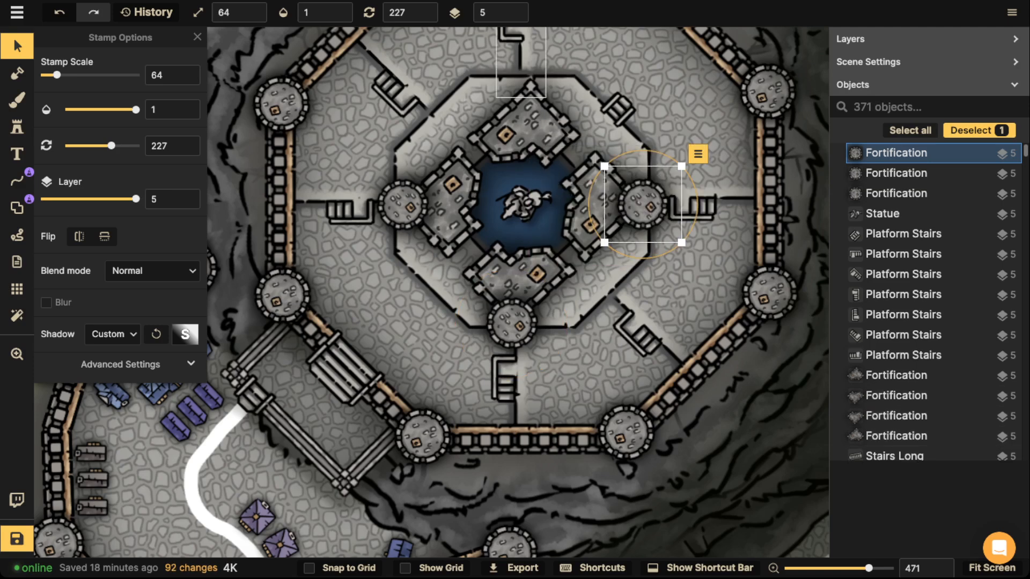
key("ctrl+v")
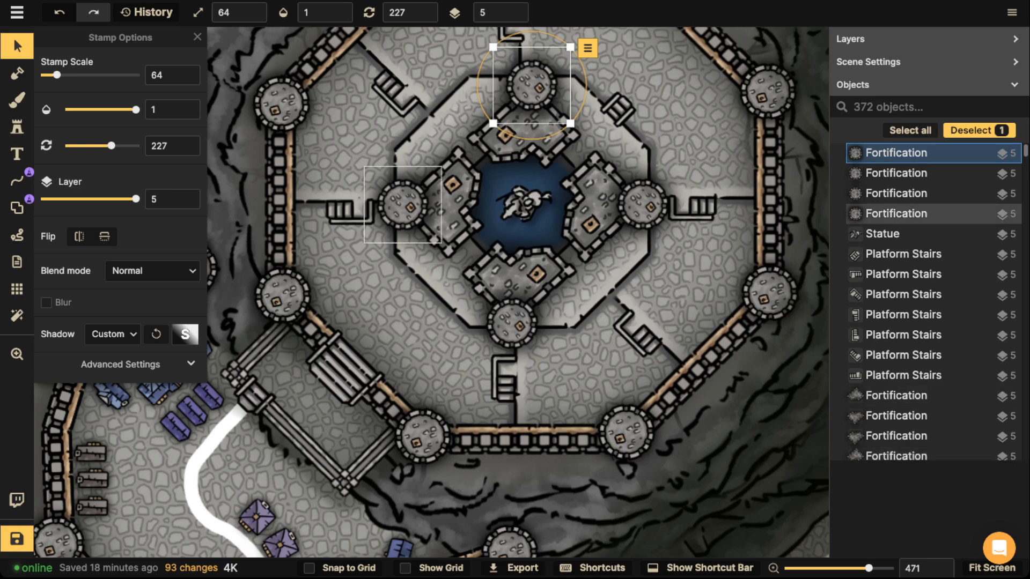
scroll(417, 184, "down", 3)
left_click_drag(416, 184, 426, 228)
scroll(370, 177, "down", 2)
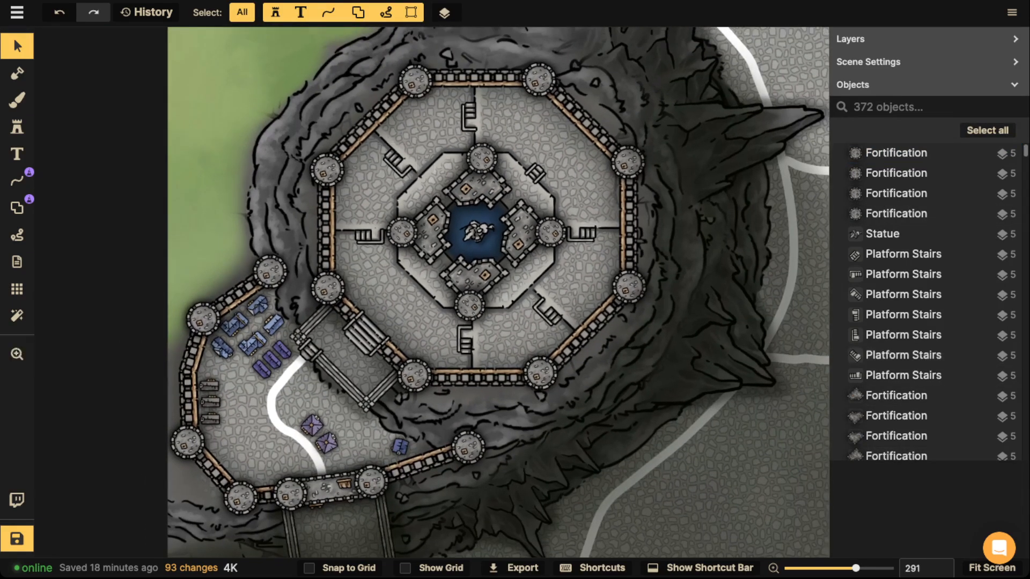
Place Blue Tower roof variant 2 from Castles & Bridges at scale 74 on the right round tower.
left_click(17, 127)
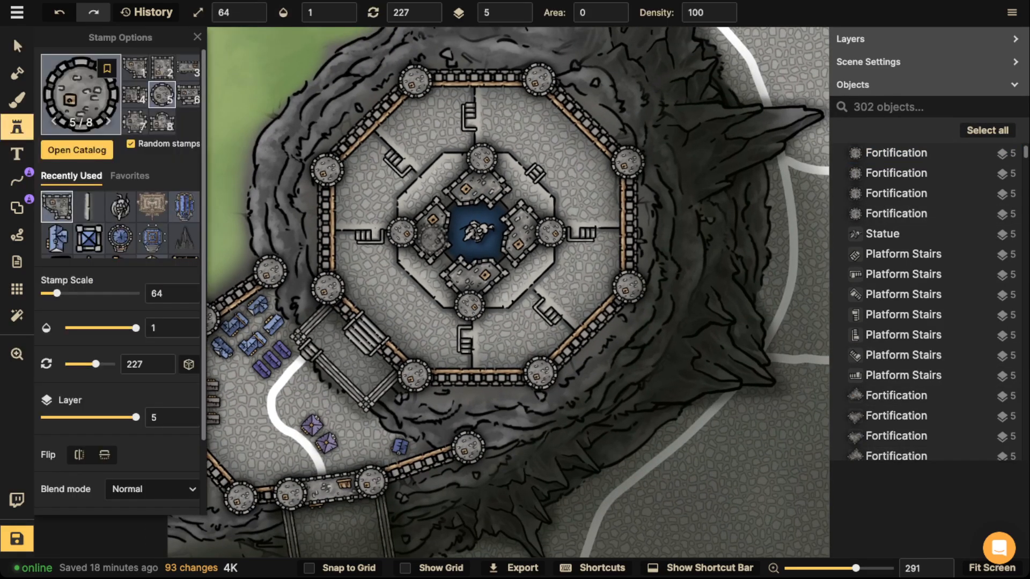
left_click(92, 152)
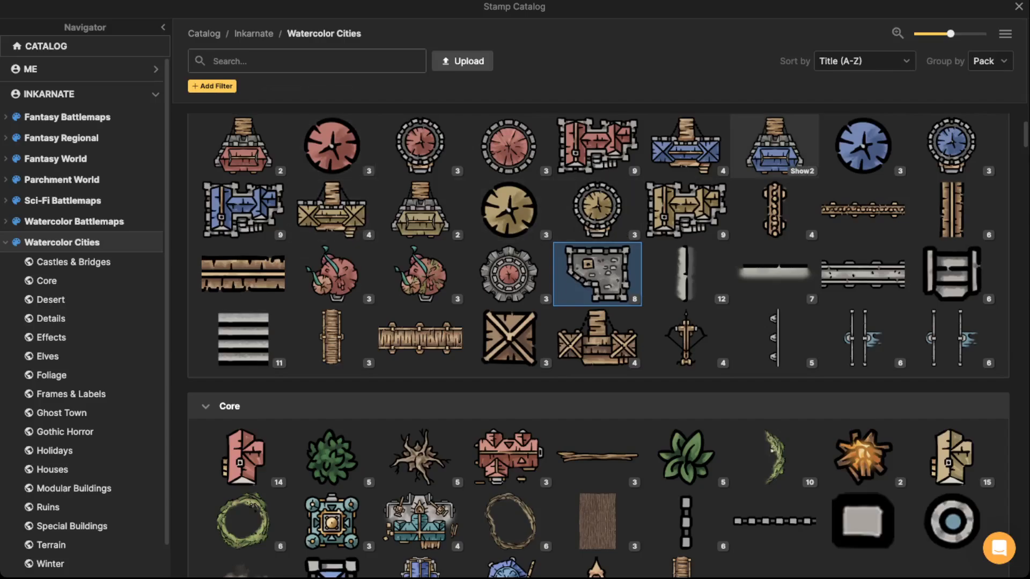
left_click(863, 145)
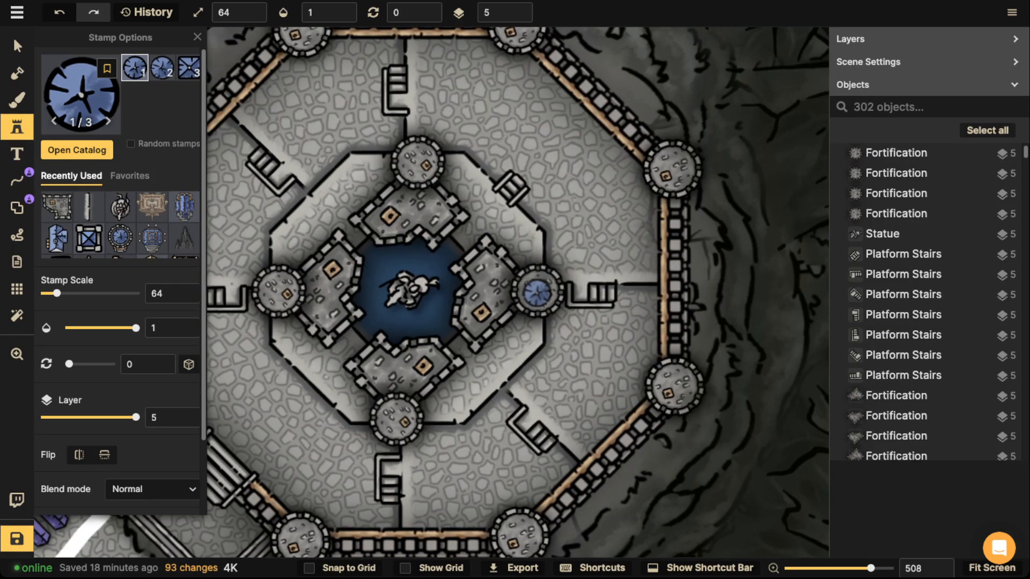
key("bracketright")
left_click(161, 68)
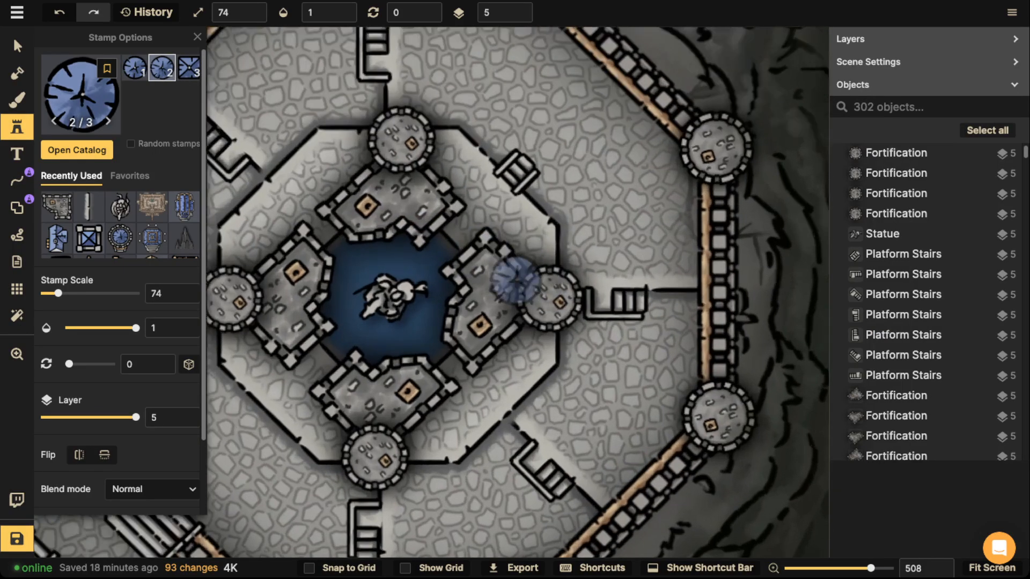
scroll(507, 286, "up", 3)
left_click(549, 298)
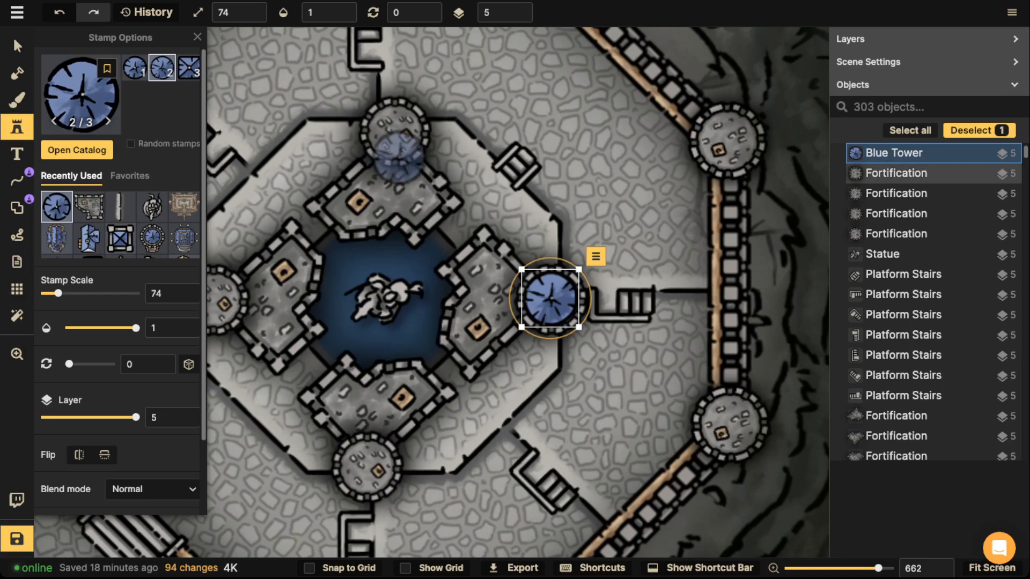
Add the same Blue Tower roof to the upper, left and lower round towers of the castle.
left_click(394, 131)
scroll(393, 131, "down", 5)
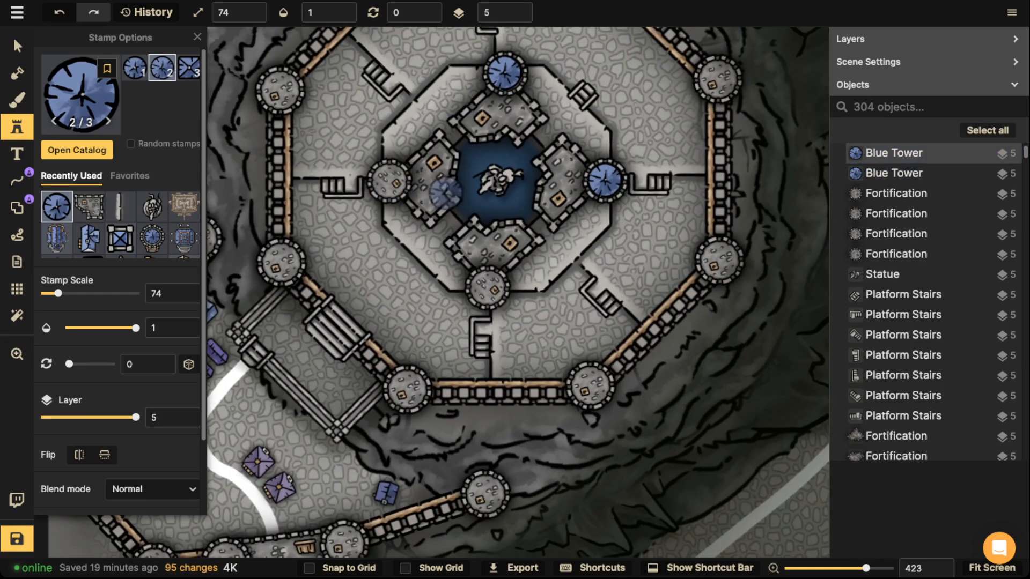
left_click(389, 180)
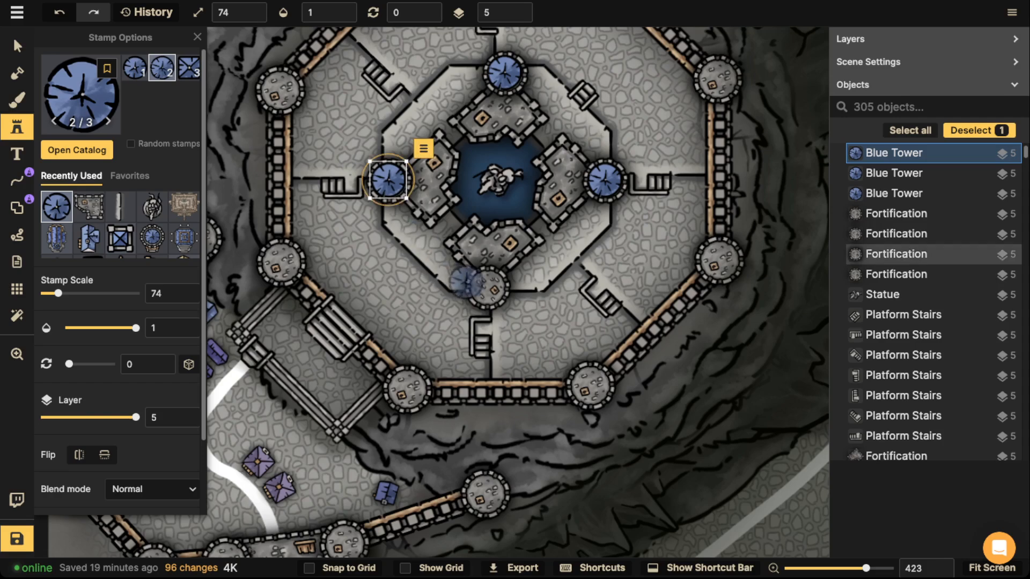
left_click(486, 288)
scroll(486, 288, "down", 3)
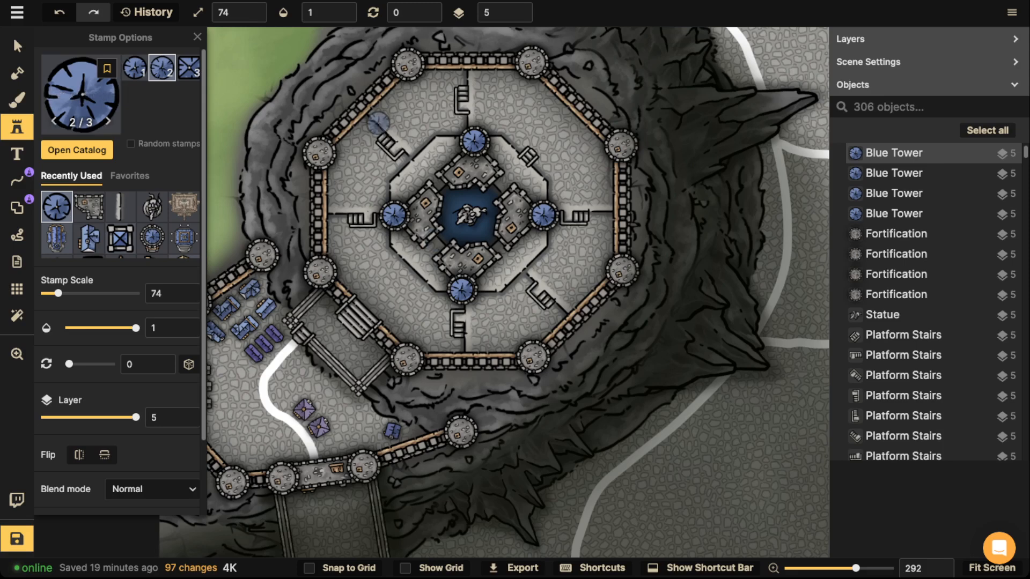
key("v")
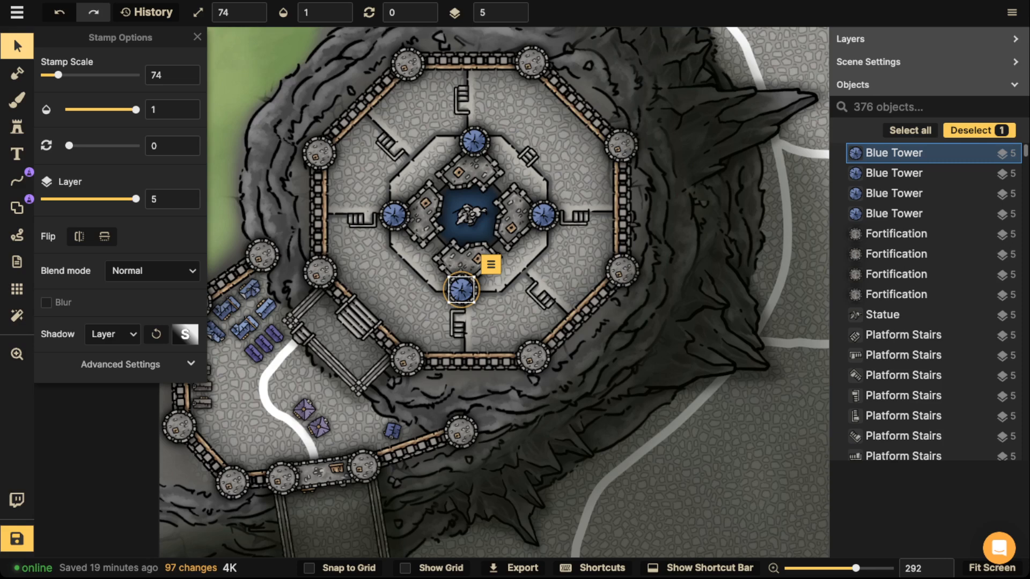
Set up a rectangle shape with the Hedge path from Watercolor Cities Details as its stroke.
left_click(17, 207)
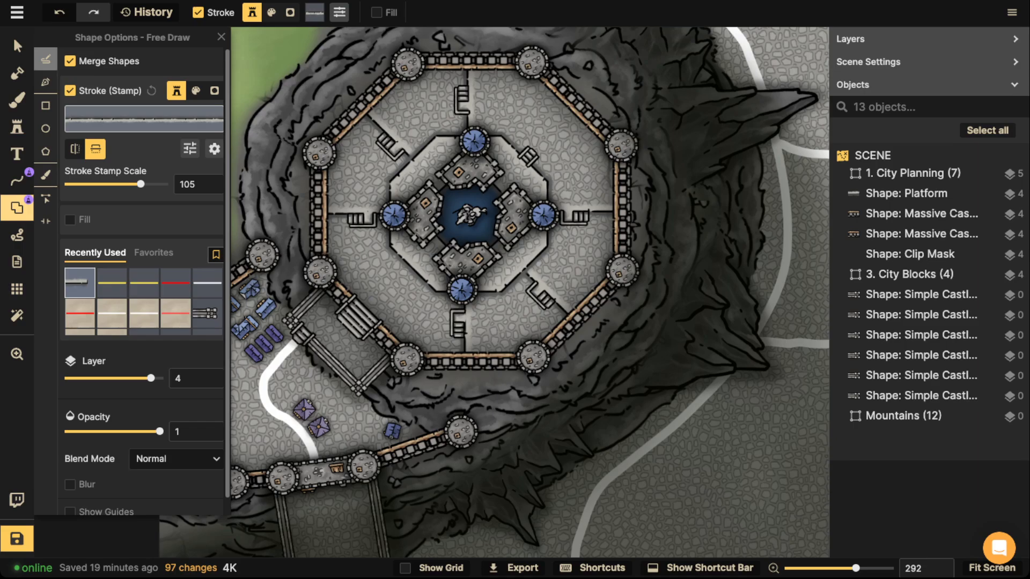
left_click(144, 118)
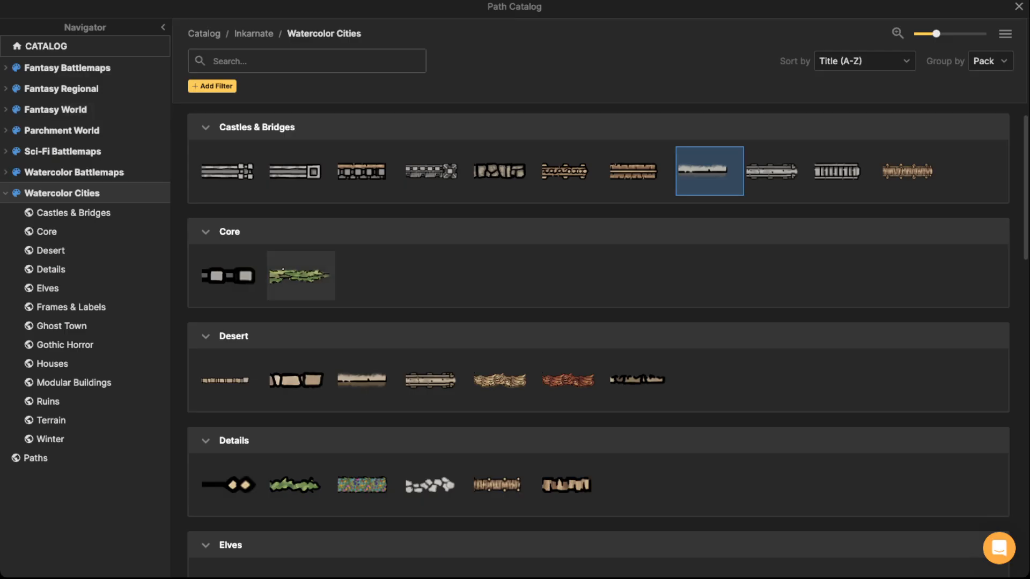
scroll(299, 258, "down", 1)
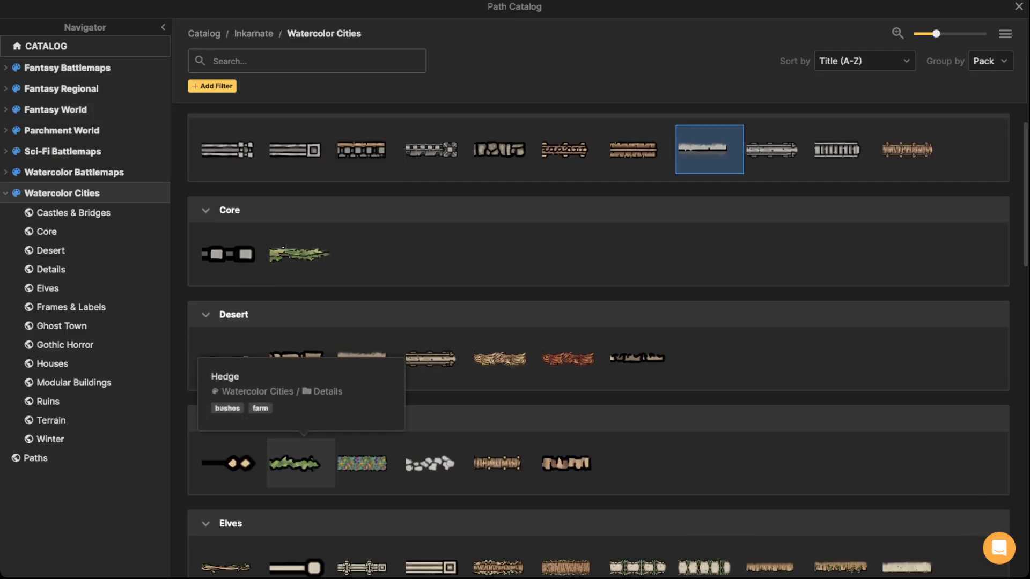
left_click(299, 463)
left_click(45, 105)
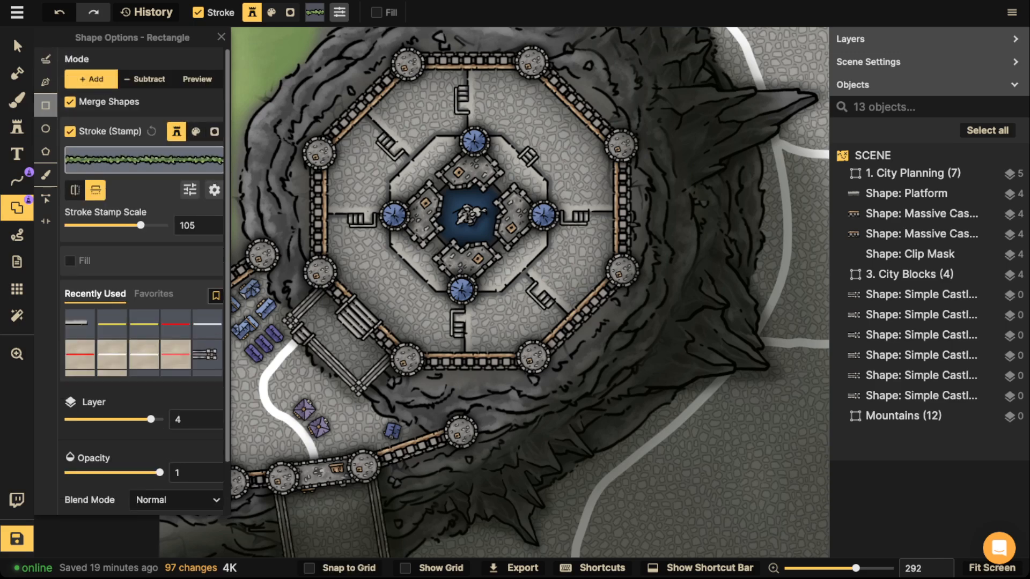
Enable a texture fill for the rectangle shape and choose the dark green detailed grass from the Terrain textures.
left_click(70, 261)
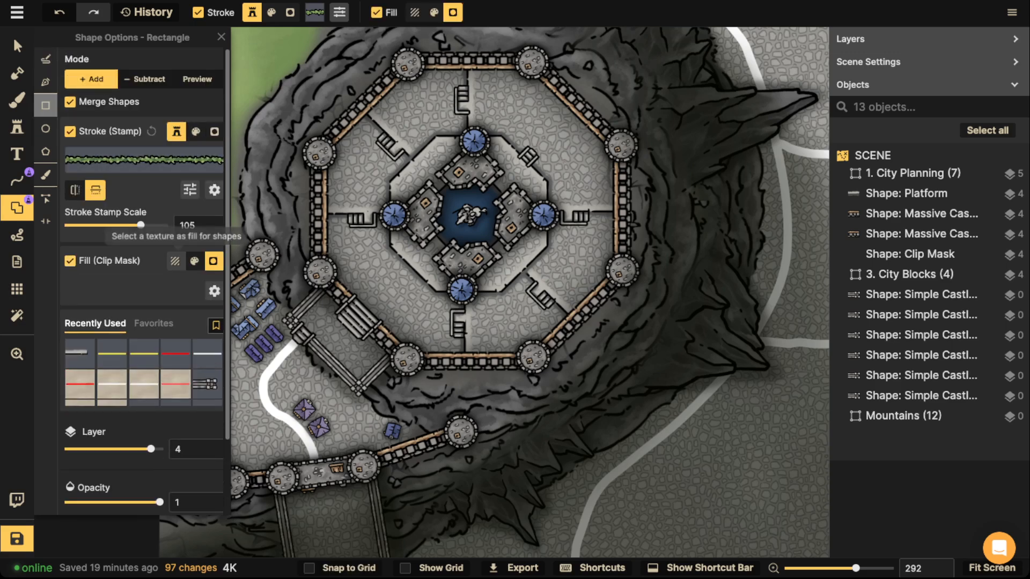
left_click(175, 260)
left_click(143, 289)
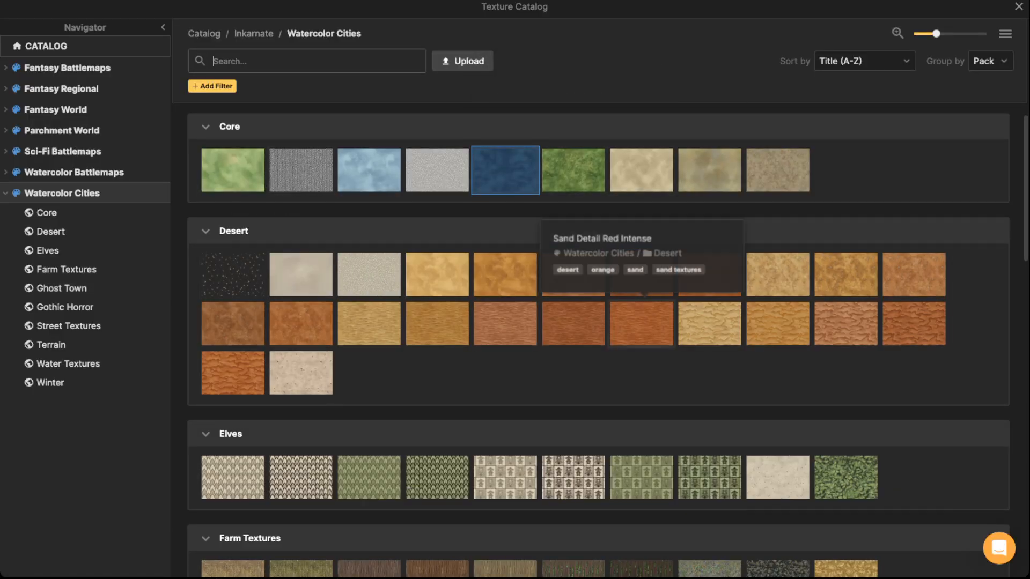
scroll(573, 322, "down", 2)
scroll(598, 343, "down", 2)
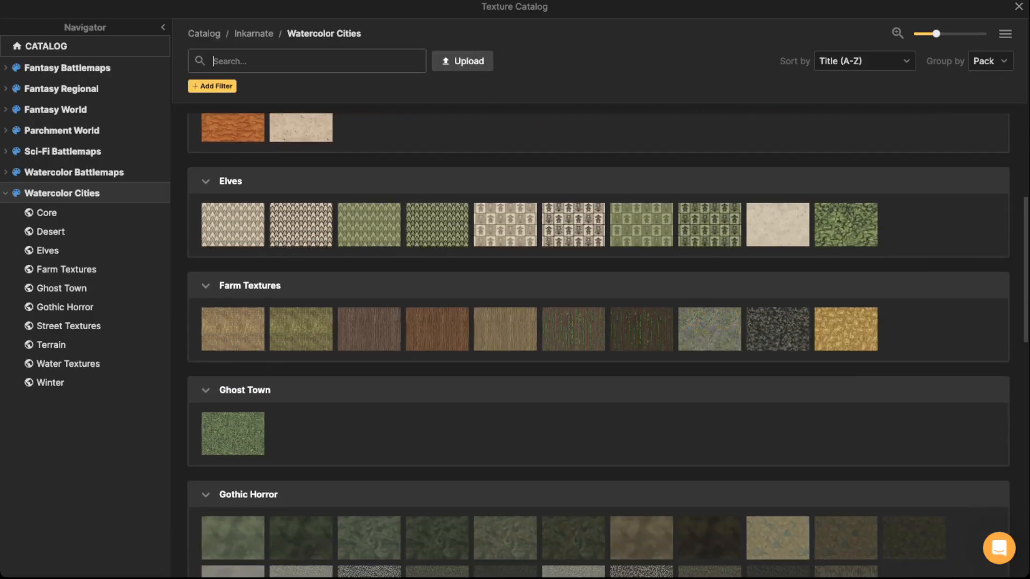
scroll(598, 343, "down", 4)
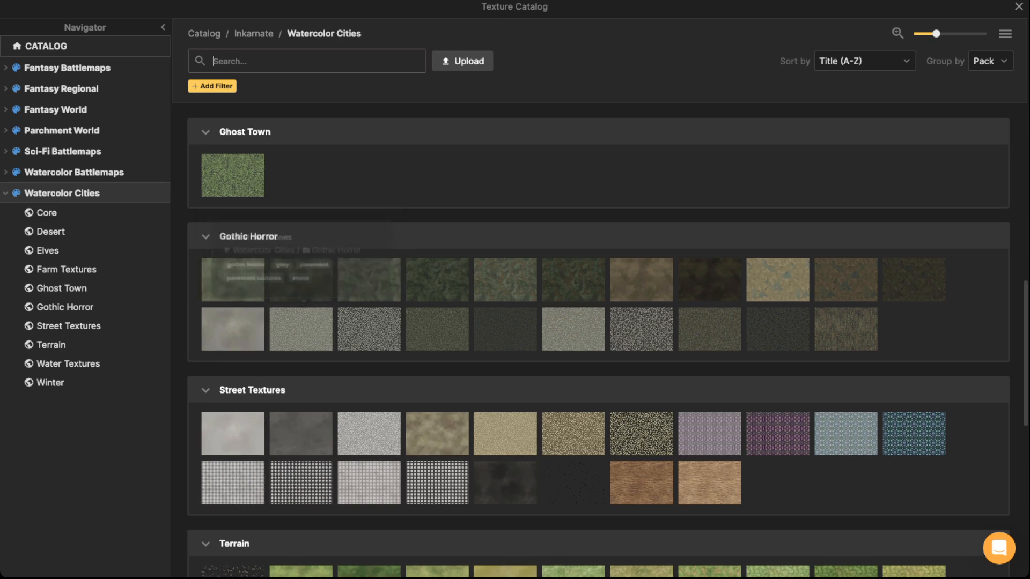
scroll(236, 332, "down", 4)
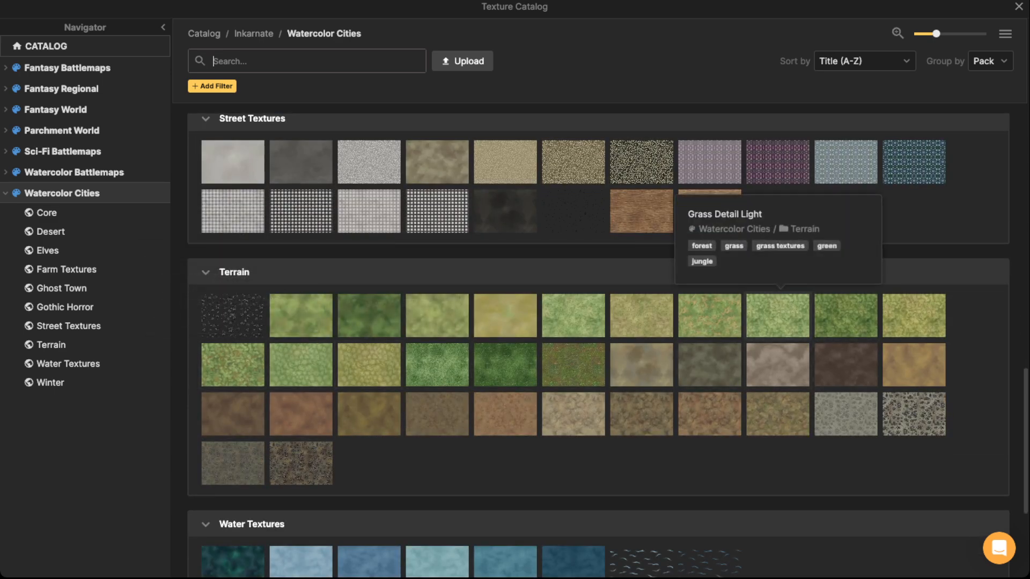
left_click(845, 316)
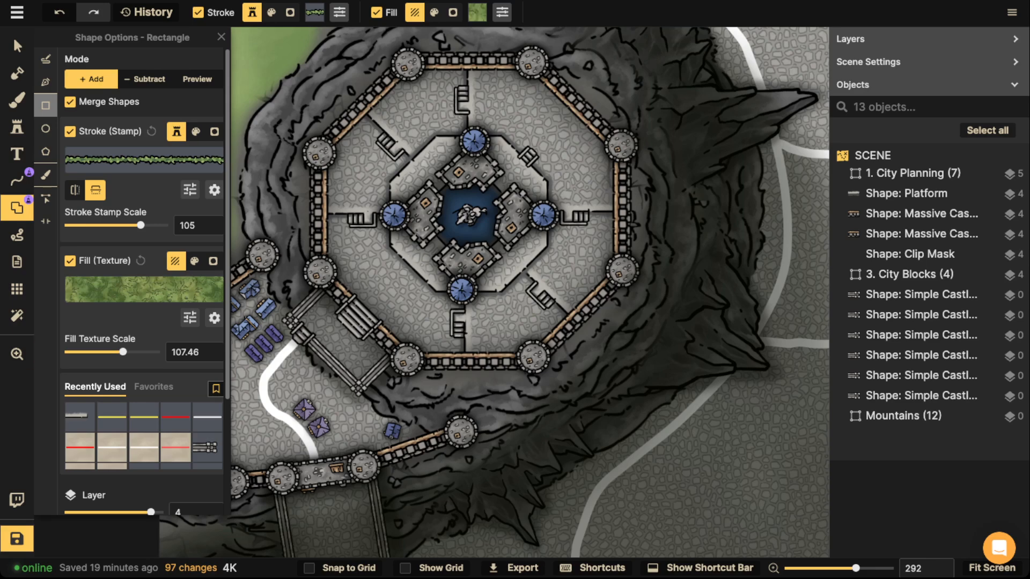
Select every object on the map and lock them all.
key("space")
left_click_drag(462, 183, 672, 456)
scroll(253, 128, "down", 2)
scroll(145, 279, "down", 3)
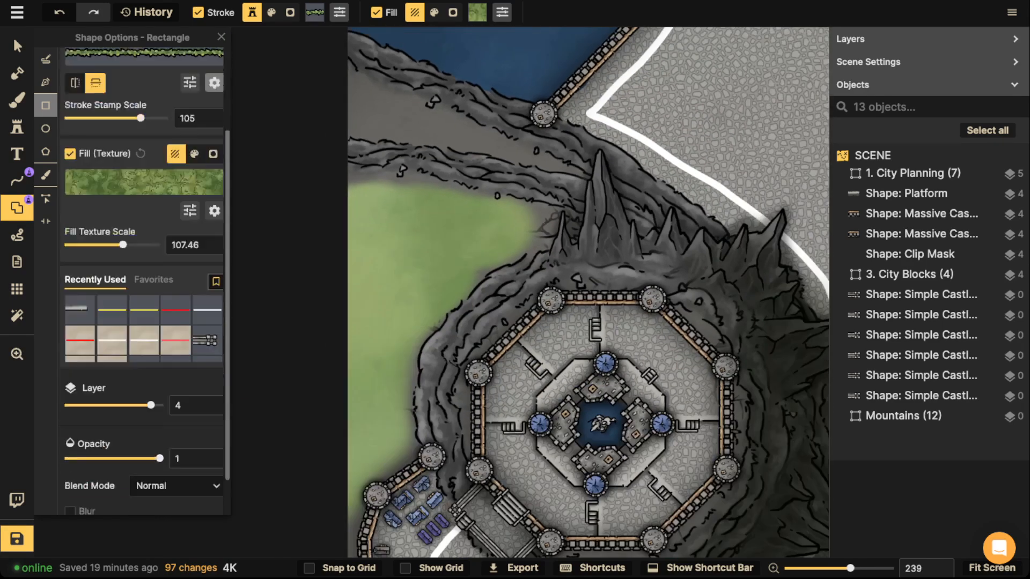
left_click(17, 46)
scroll(436, 211, "down", 4)
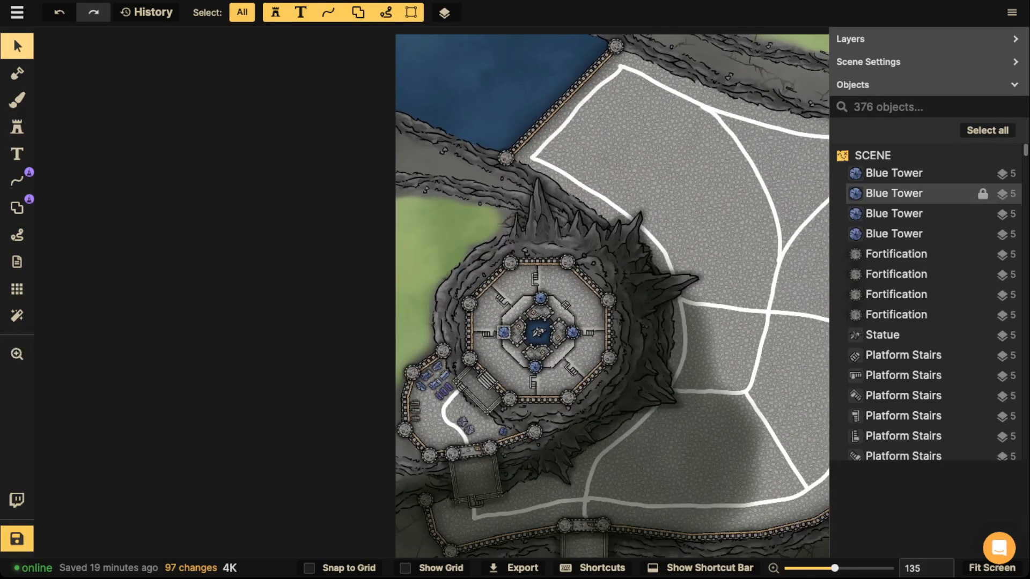
left_click(987, 131)
left_click(982, 316)
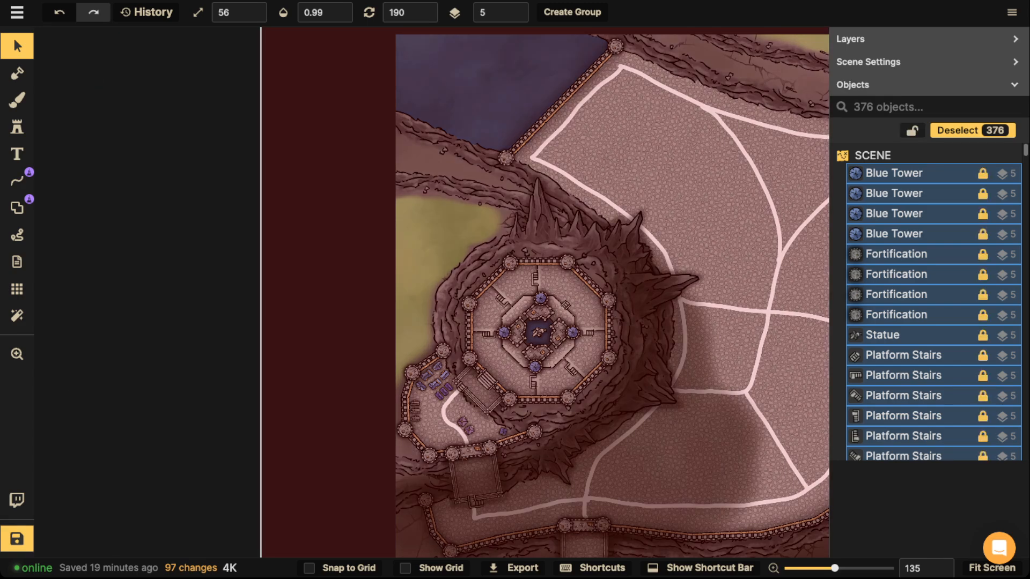
Clear the selection and draw a small hedge-bordered grass rectangle on the green field west of the castle.
left_click(972, 130)
scroll(140, 239, "up", 3)
left_click(17, 207)
scroll(461, 252, "up", 3)
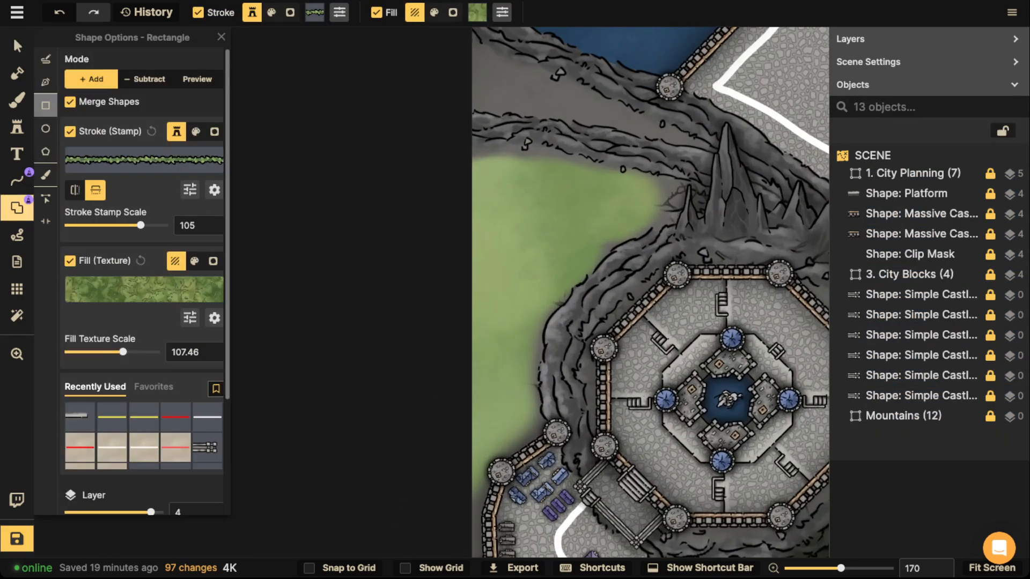
left_click_drag(523, 243, 561, 269)
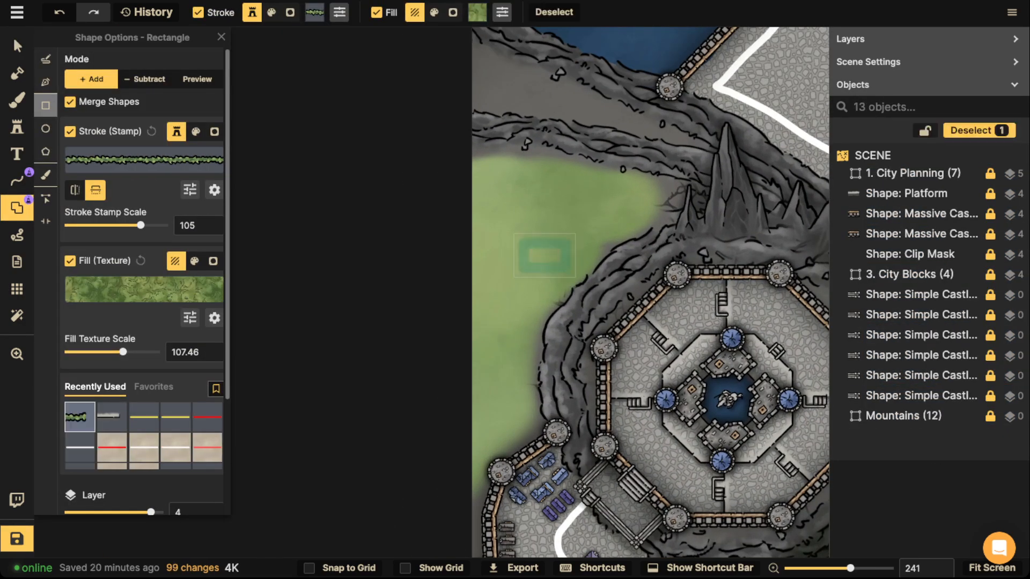
scroll(512, 244, "up", 5)
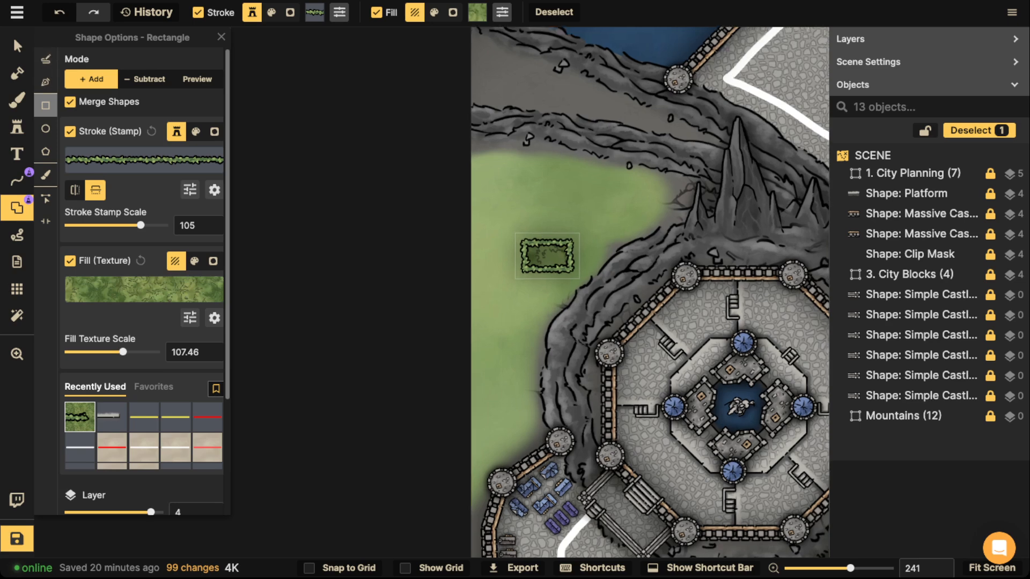
Set the rectangle's fill texture scale to 16.48, hedge stroke scale to 52, fill saturation to 73 and fill contrast to 164.
left_click(17, 47)
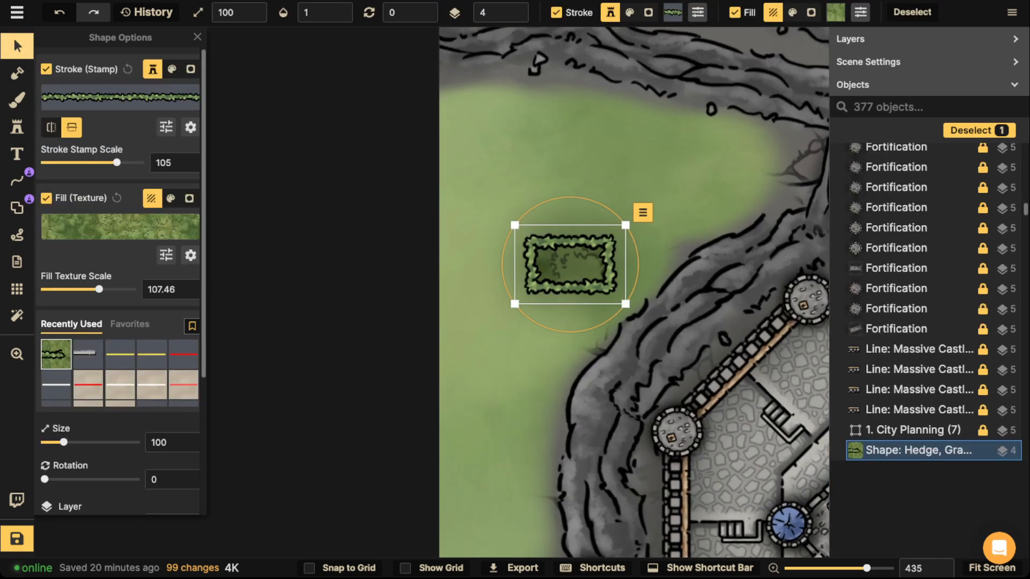
left_click_drag(98, 289, 65, 289)
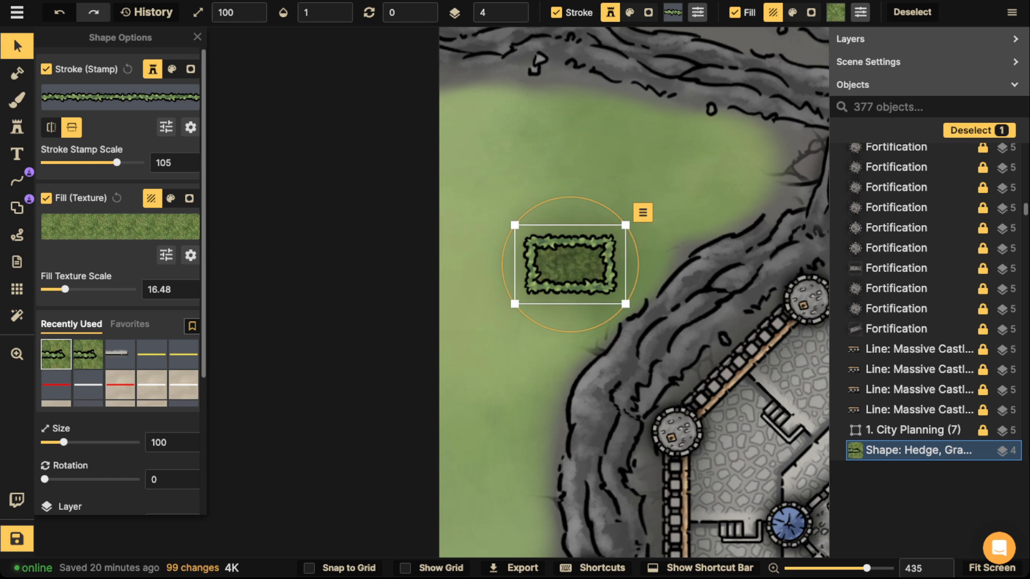
left_click_drag(117, 162, 106, 163)
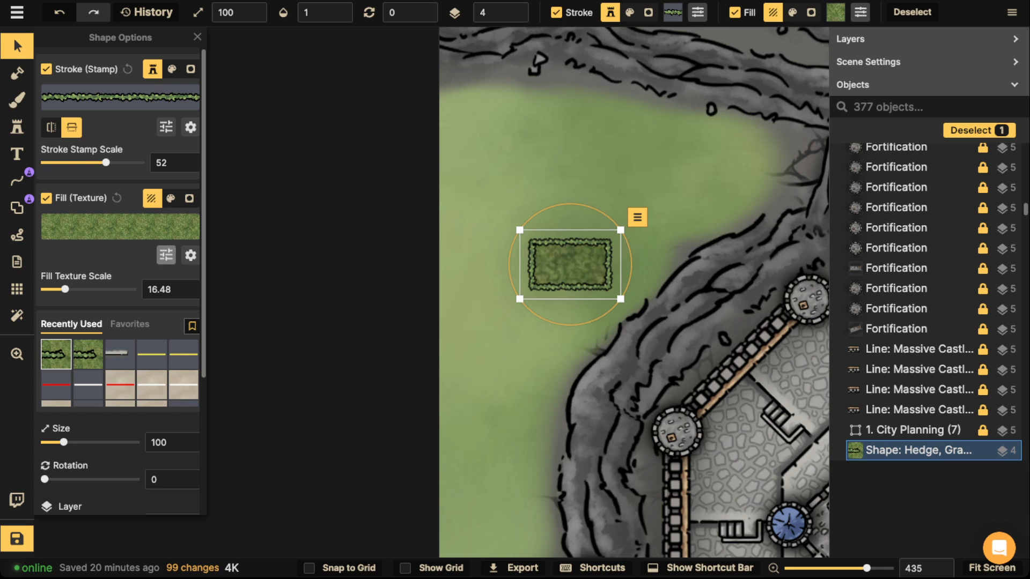
left_click(166, 255)
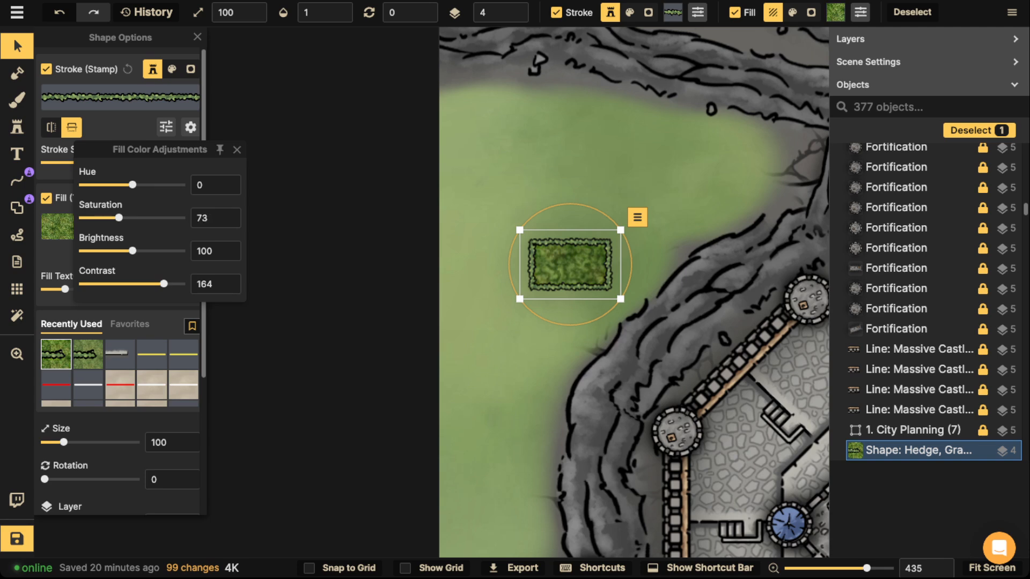
left_click(17, 46)
Delete the sample hedge rectangle from the green field.
scroll(633, 298, "down", 5)
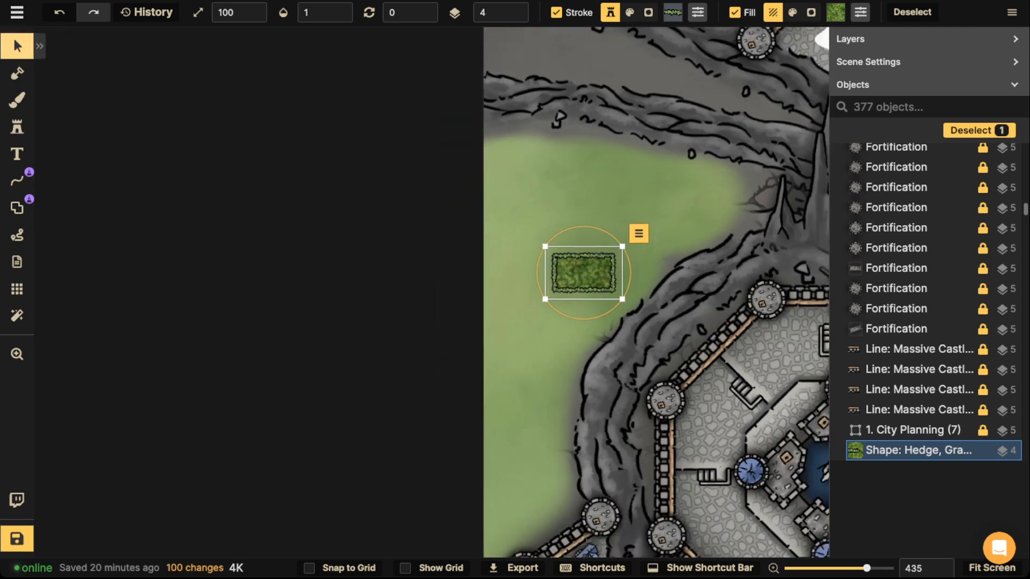
left_click_drag(633, 298, 577, 404)
scroll(576, 413, "down", 3)
key("Delete")
Draw a hedge rectangle in preview mode, rotated parallel to the inner castle's southwest wall, and add it to the courtyard.
left_click(17, 208)
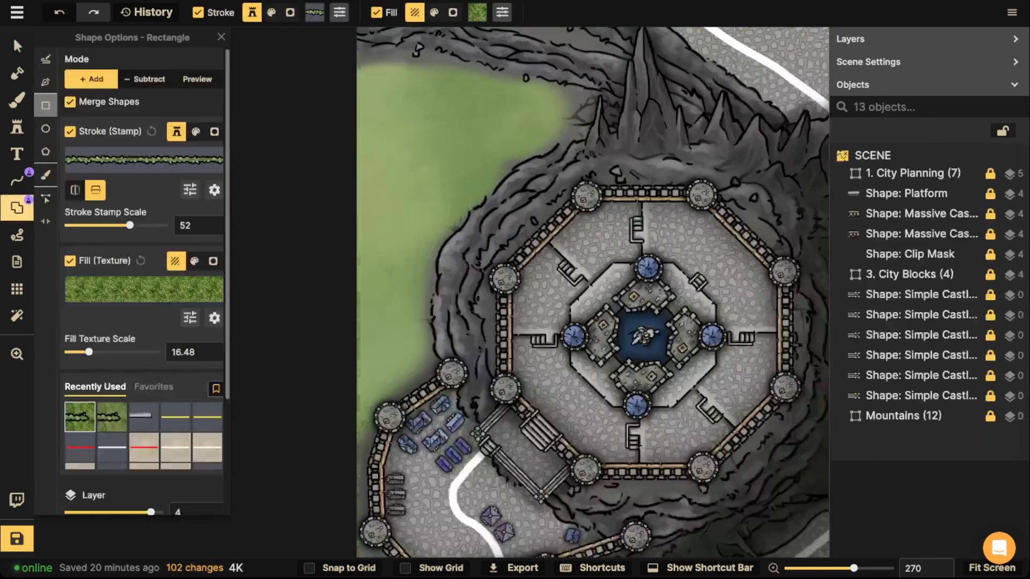
scroll(512, 413, "up", 2)
left_click(197, 79)
scroll(605, 373, "up", 2)
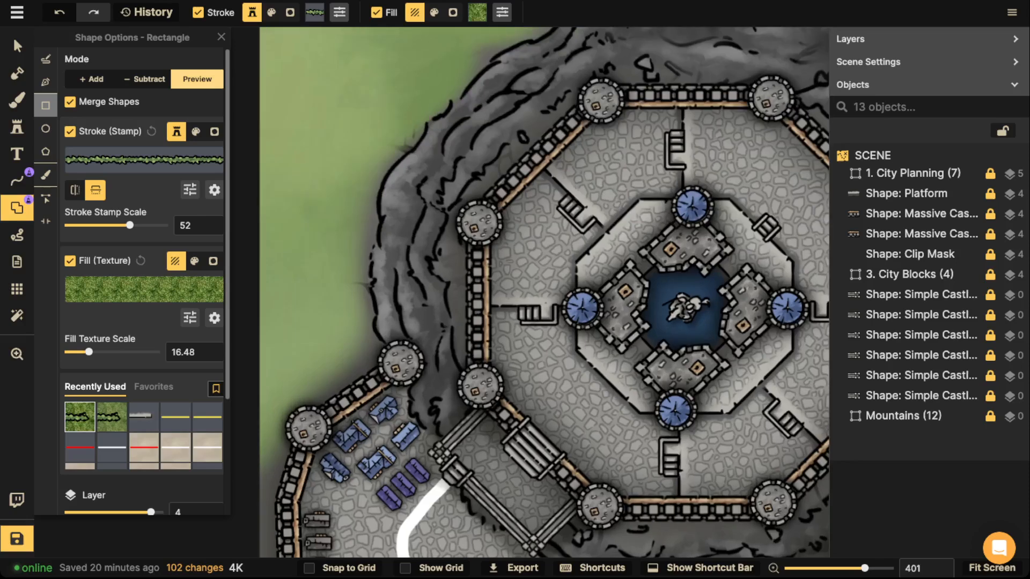
left_click_drag(553, 383, 589, 394)
left_click_drag(568, 413, 611, 379)
left_click(578, 454)
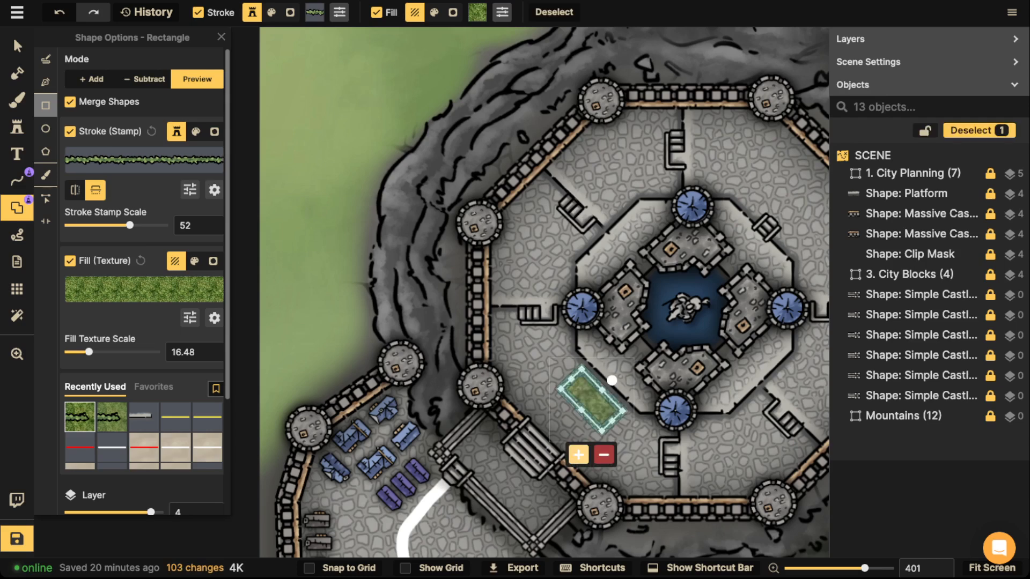
scroll(578, 455, "down", 3)
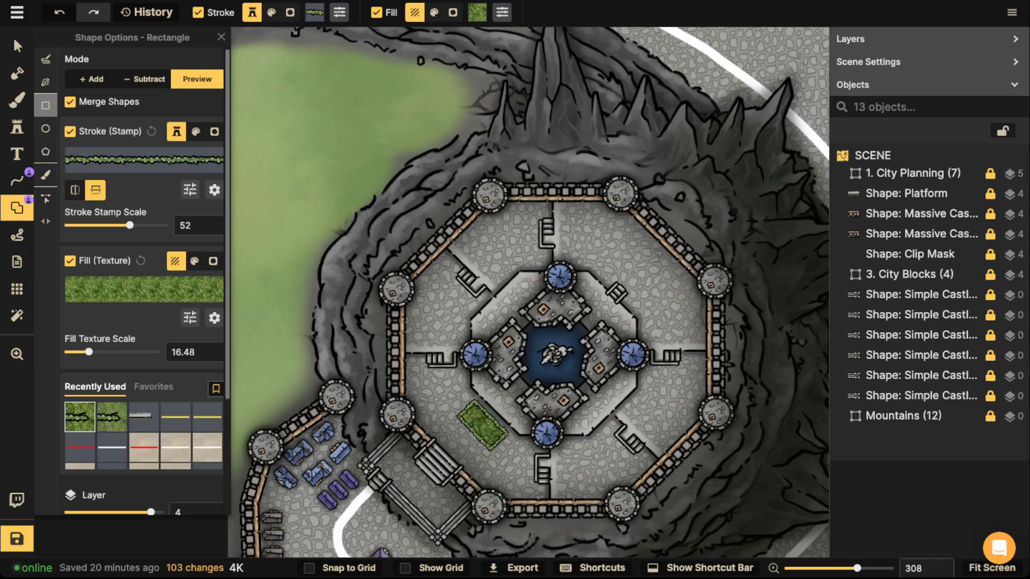
Add a small hedge-bordered square near the outer wall beside the castle's south stairs.
scroll(536, 375, "up", 3)
key("space")
left_click_drag(537, 375, 389, 263)
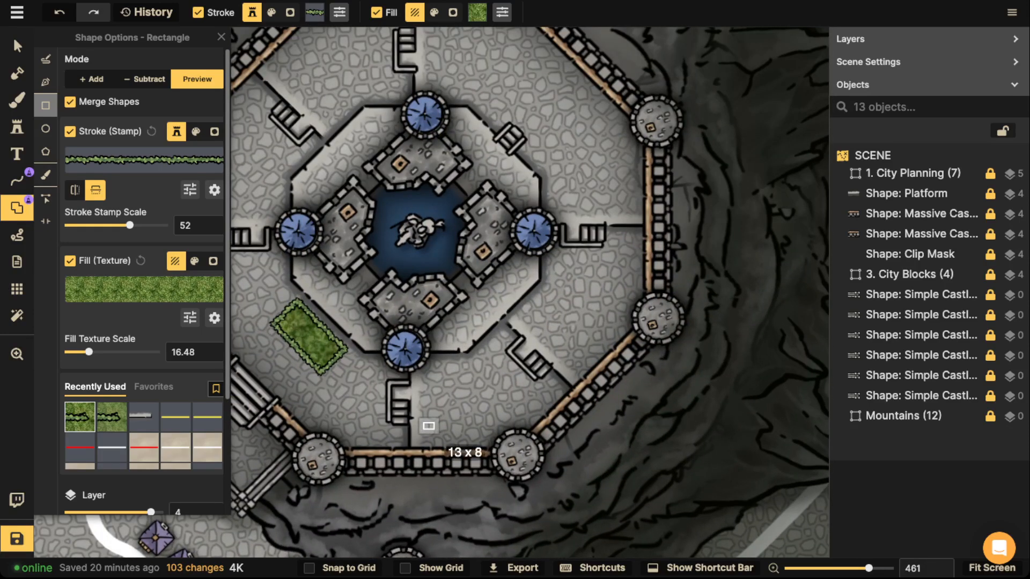
left_click_drag(436, 430, 446, 443)
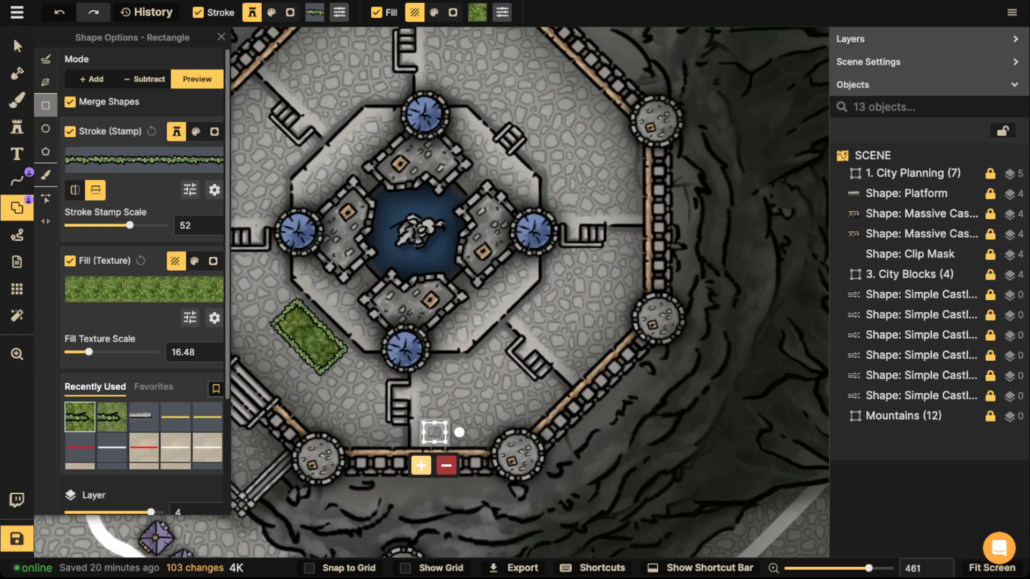
left_click(421, 465)
scroll(291, 281, "up", 3)
Copy the small hedge square and place the duplicate next to the southern blue tower.
left_click(17, 46)
scroll(406, 438, "up", 5)
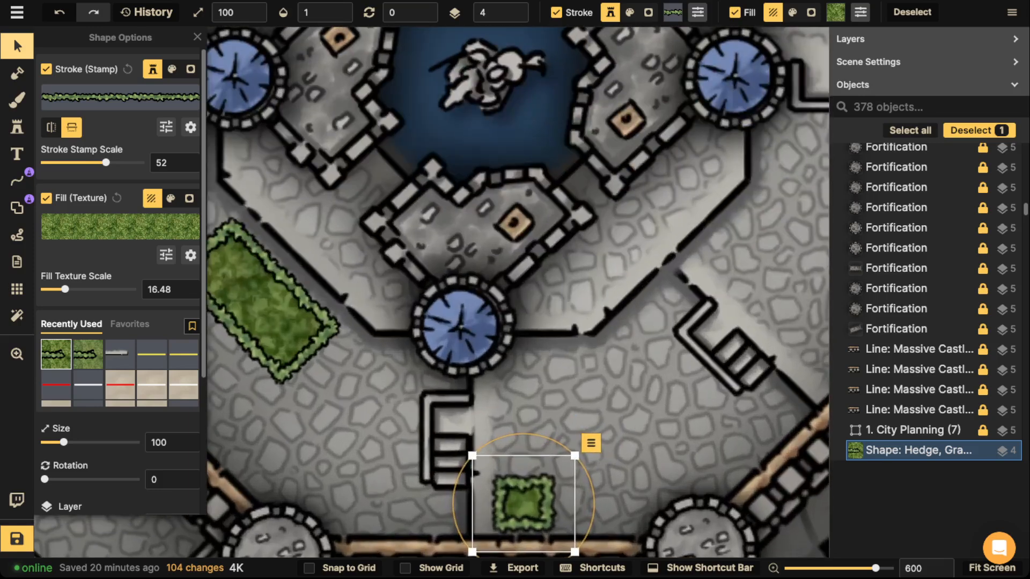
key("ctrl+c")
key("ctrl+v")
mouse_move(516, 351)
left_mouse_down()
mouse_move(516, 367)
mouse_move(526, 365)
left_mouse_up()
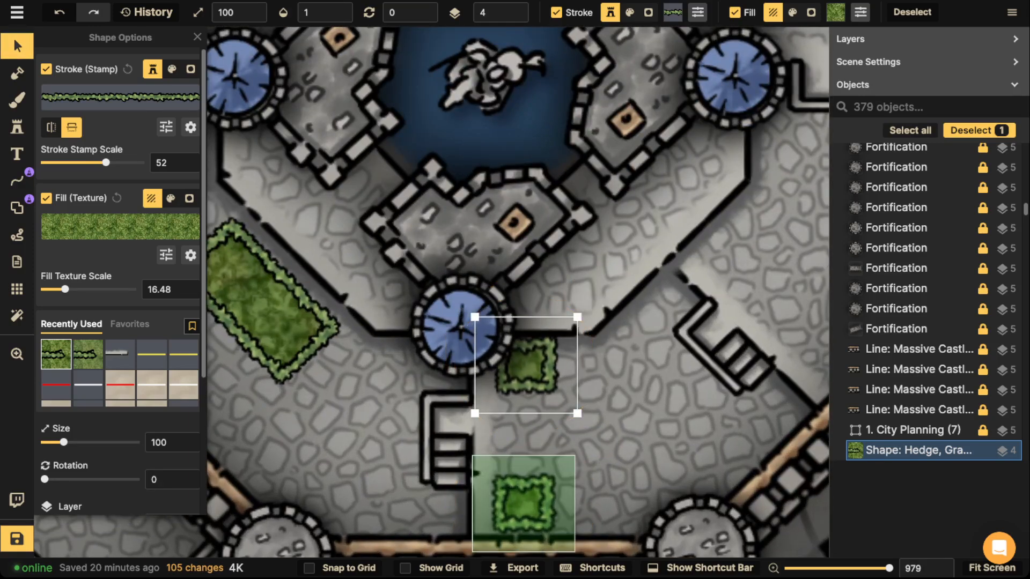
Select both small hedge squares and paste a copy of the pair beside the north stairs.
left_click(522, 503, "shift")
scroll(479, 437, "down", 3)
scroll(468, 425, "down", 3)
key("space")
left_click_drag(335, 300, 380, 551)
key("ctrl+v")
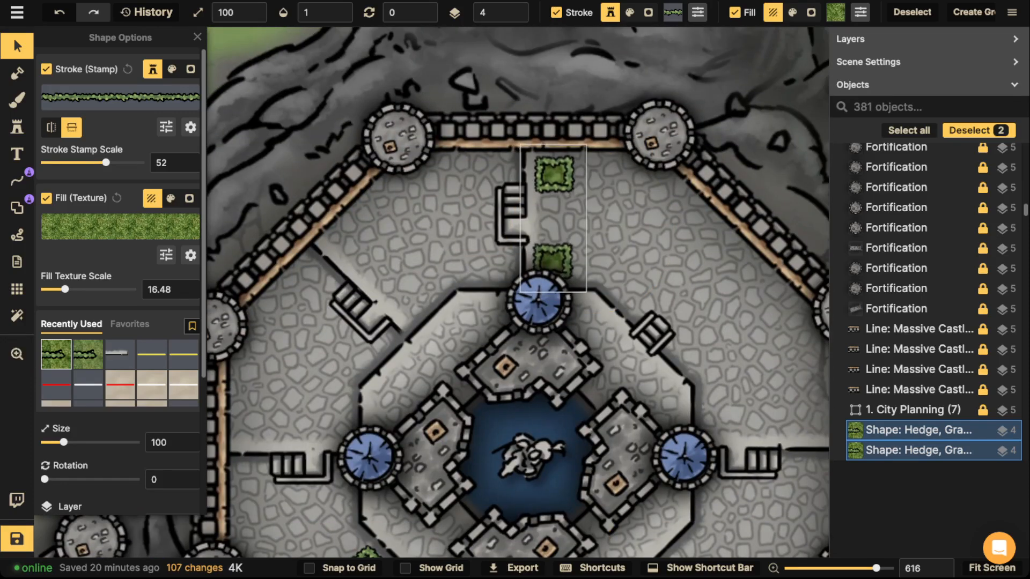
Add copies of the hedge pair beside the northwest stairs at 315° rotation and above the west stairs at 270°.
key("ctrl+v")
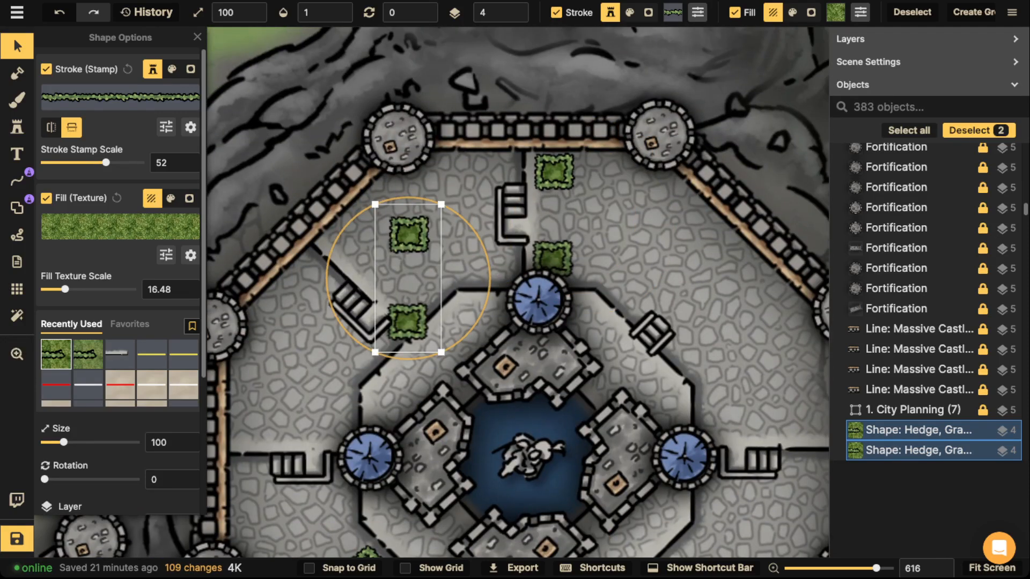
left_click_drag(490, 278, 466, 220)
left_click_drag(409, 278, 429, 74)
key("ctrl+v")
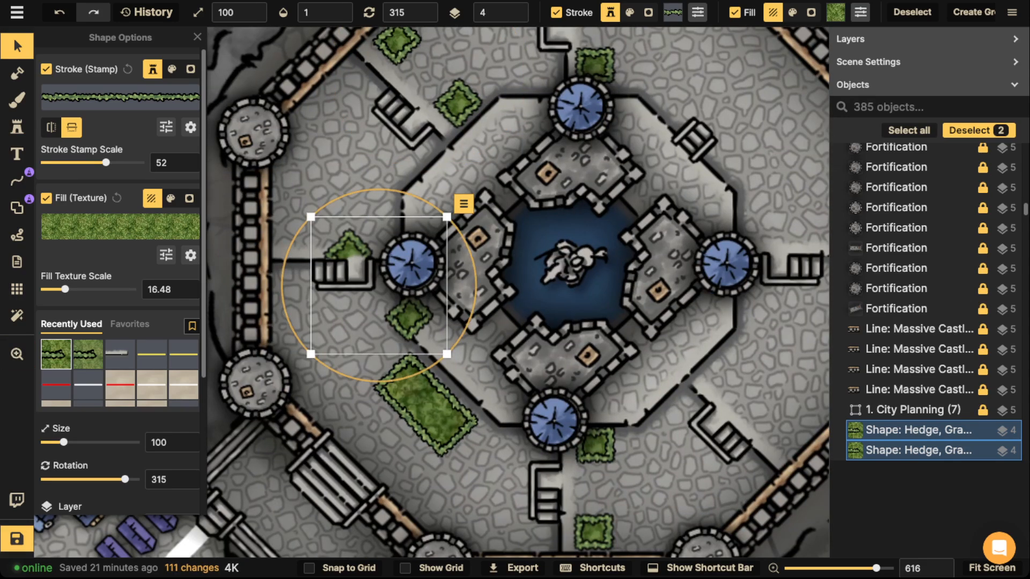
left_click_drag(475, 286, 448, 218)
left_click_drag(336, 287, 294, 233)
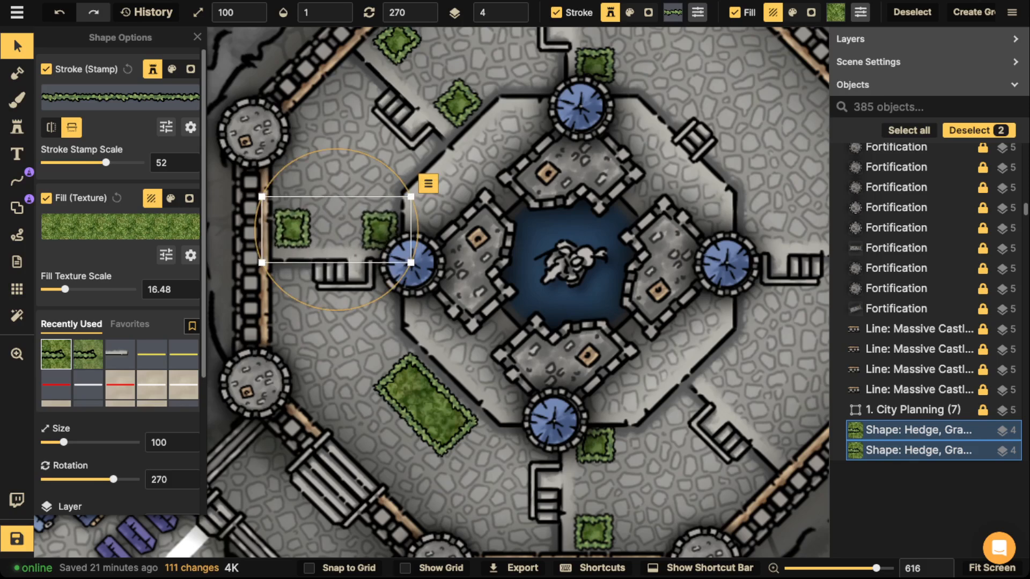
Add copies of the hedge pair above the east stairs at 270° rotation and beside the southeast stairs at 315°.
left_click_drag(568, 236, 353, 263)
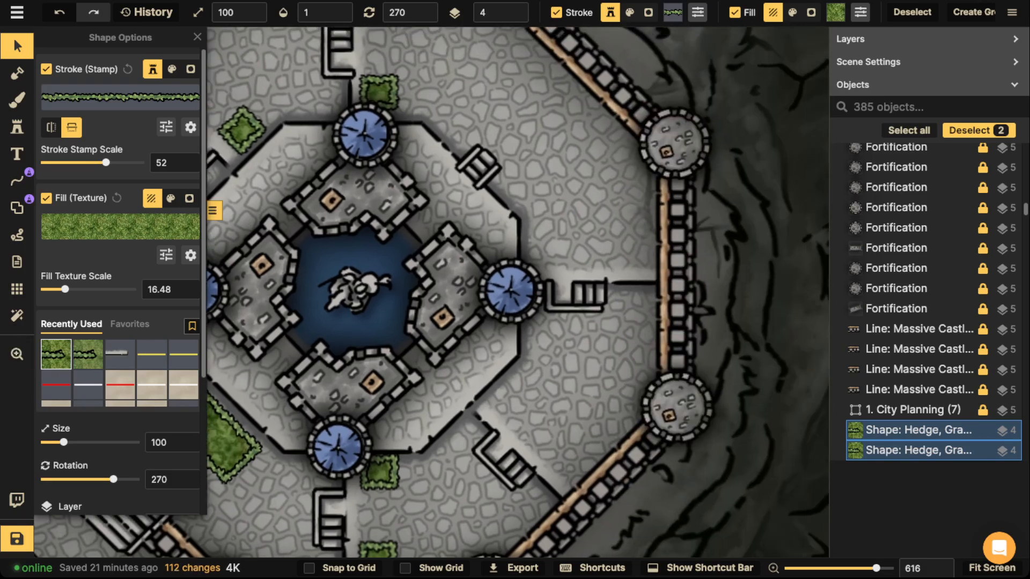
key("ctrl+v")
left_click_drag(625, 232, 588, 254)
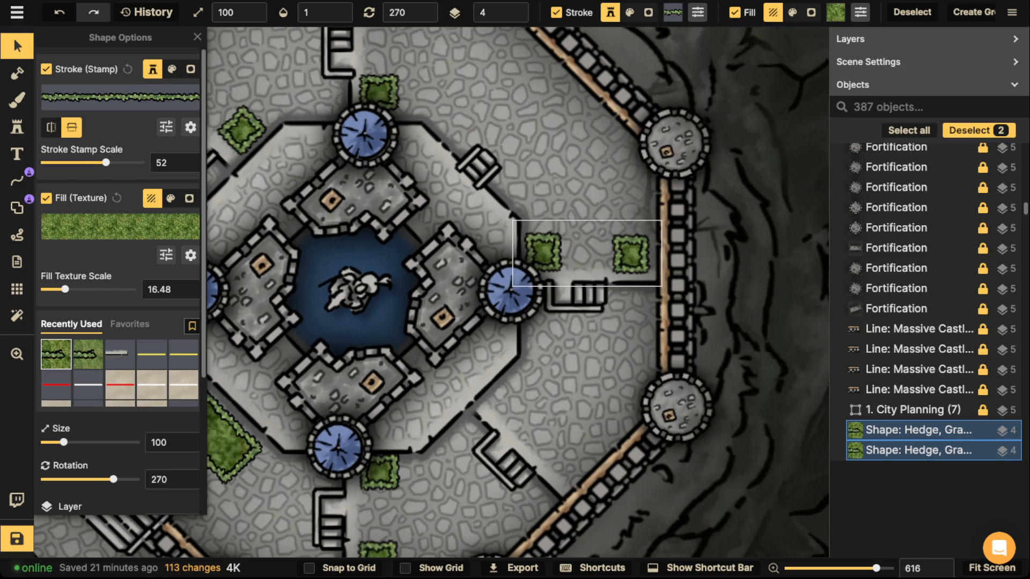
key("Escape")
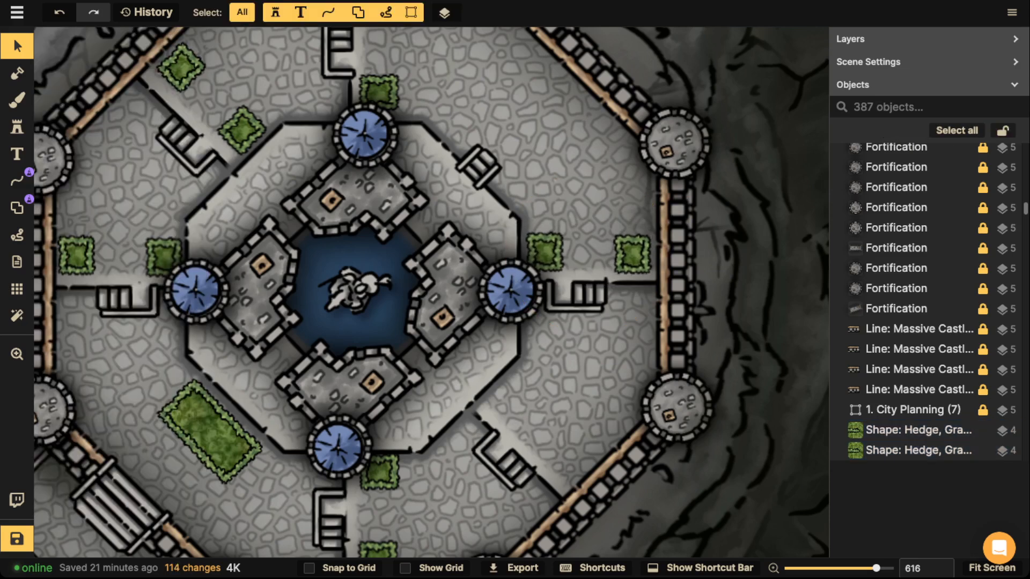
left_click_drag(514, 322, 507, 184)
key("ctrl+v")
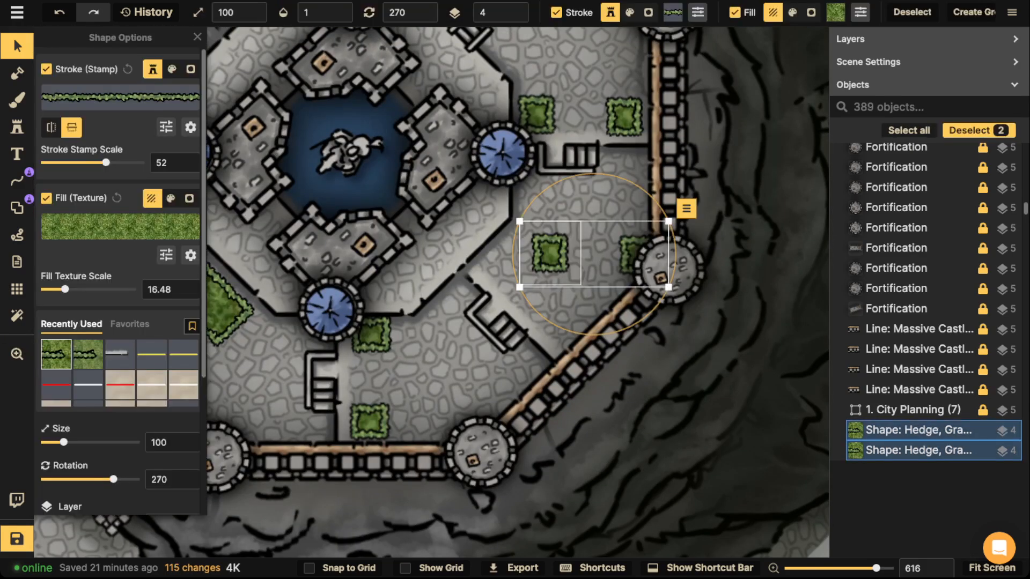
left_click_drag(675, 255, 565, 322)
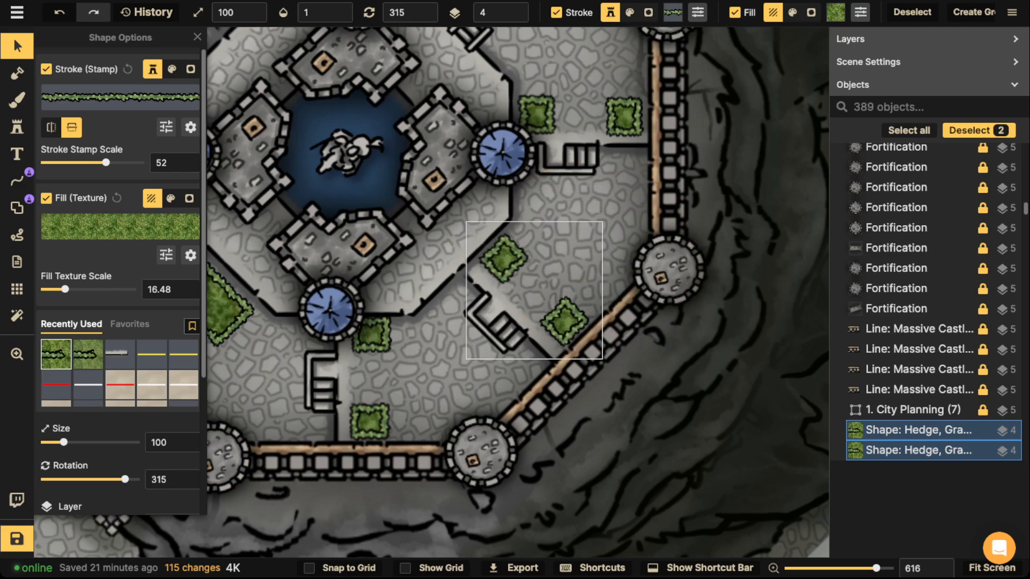
key("Escape")
Unlock all objects on the map.
scroll(365, 209, "down", 4)
left_click_drag(365, 209, 436, 320)
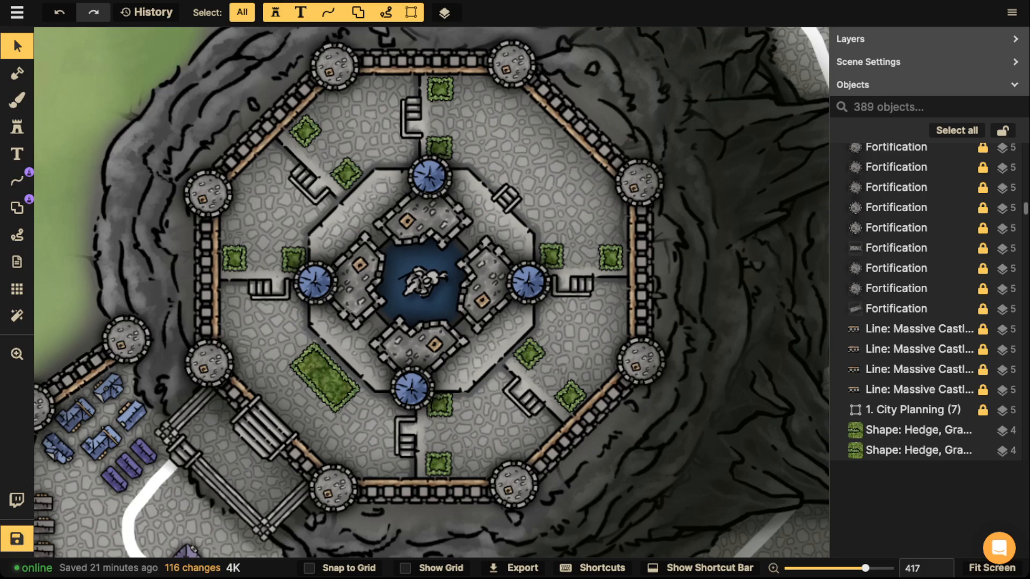
left_click(1003, 130)
scroll(637, 266, "up", 1)
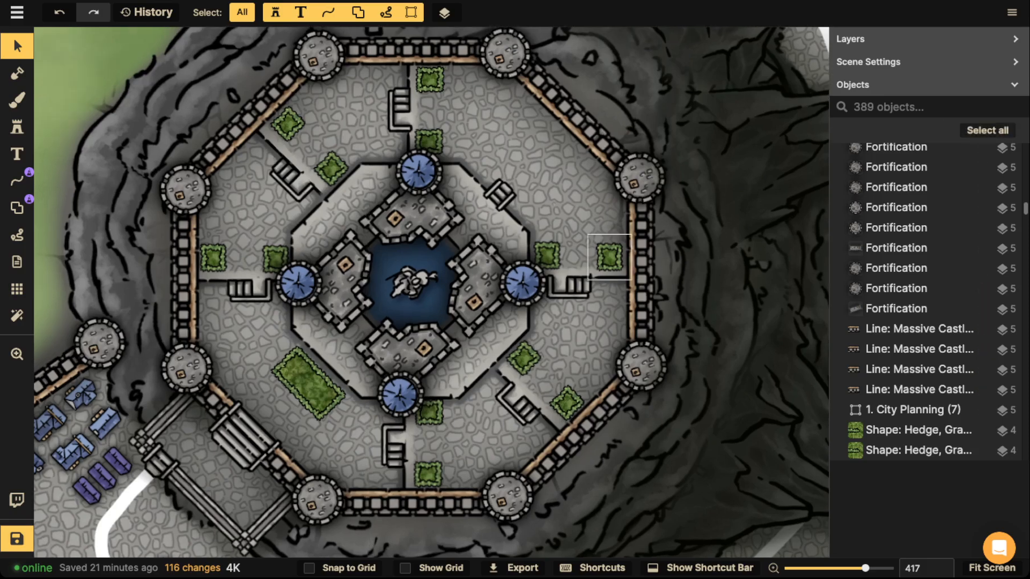
Nudge the east, southeast, south, west and northwest platform stairs along their courtyard walls to sit better between the hedges.
left_click(588, 277)
left_click(574, 286)
mouse_move(569, 285)
left_mouse_down()
mouse_move(557, 283)
mouse_move(580, 287)
left_mouse_up()
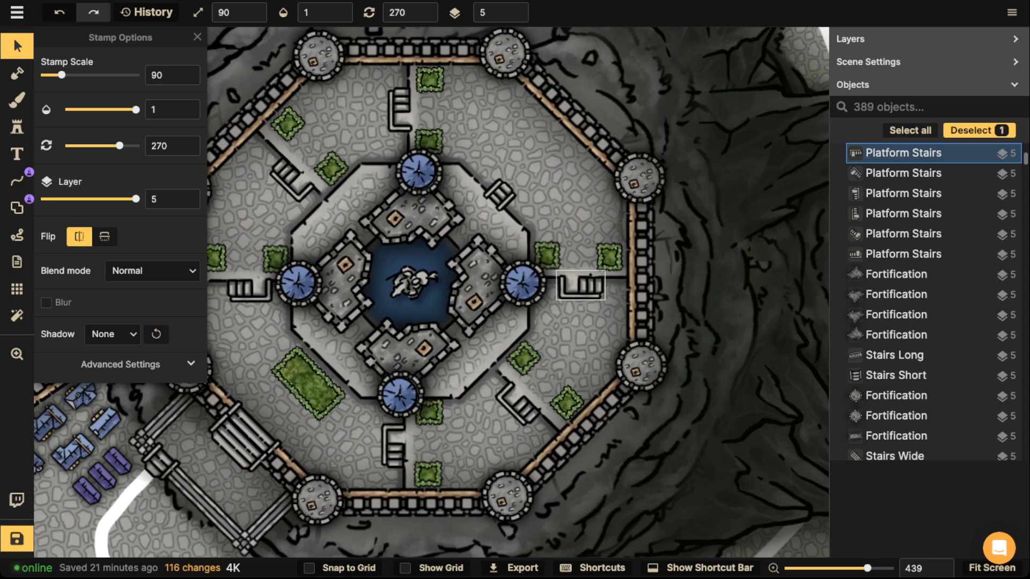
left_click_drag(519, 403, 523, 406)
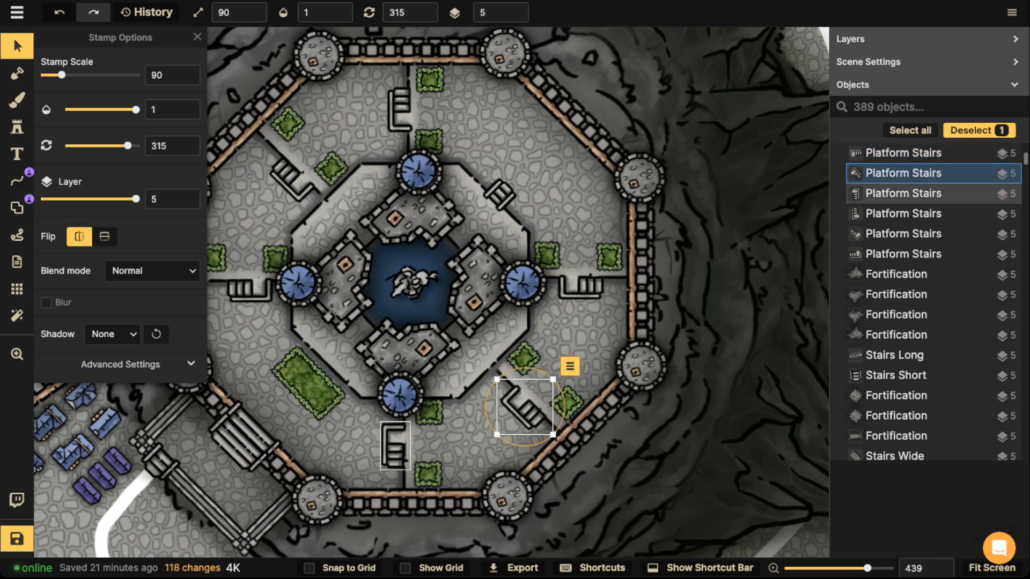
left_click(395, 446)
left_click(244, 288)
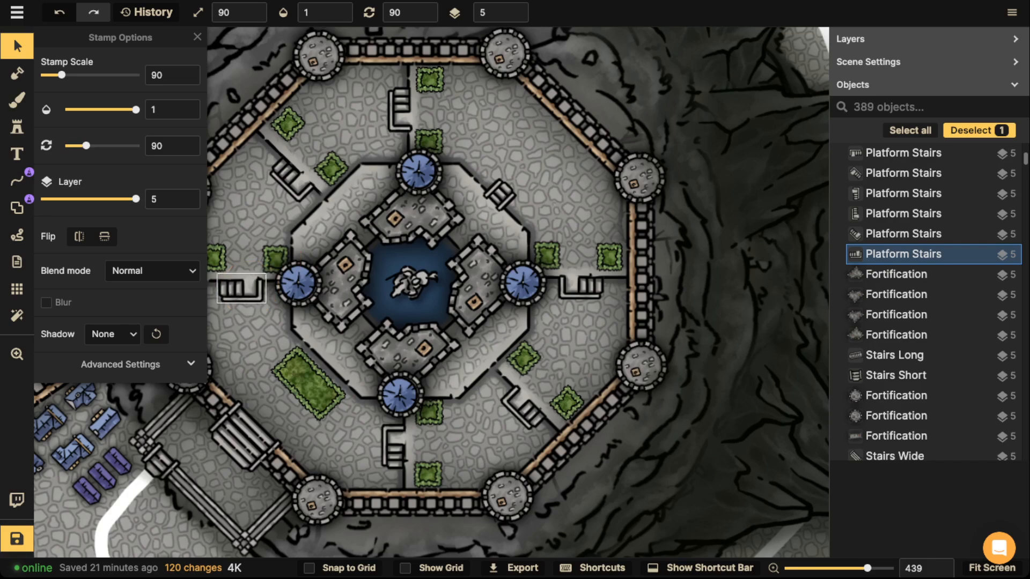
left_click(287, 169)
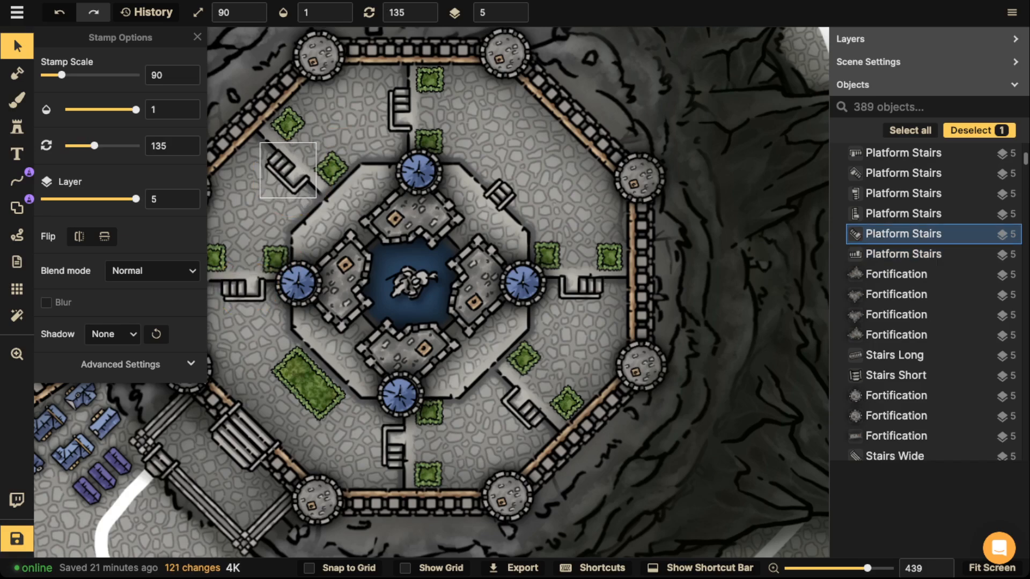
scroll(370, 151, "down", 3)
left_click(370, 145)
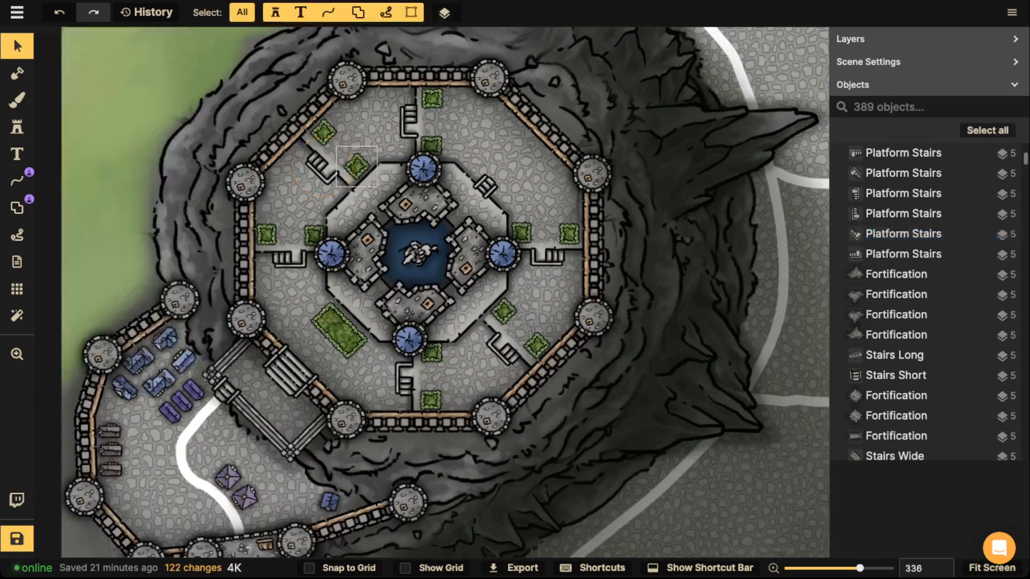
Shift the wide stairs at the castle's southwest gate slightly northeast, closer into the courtyard wall opening.
scroll(329, 160, "down", 3)
left_click_drag(321, 165, 382, 160)
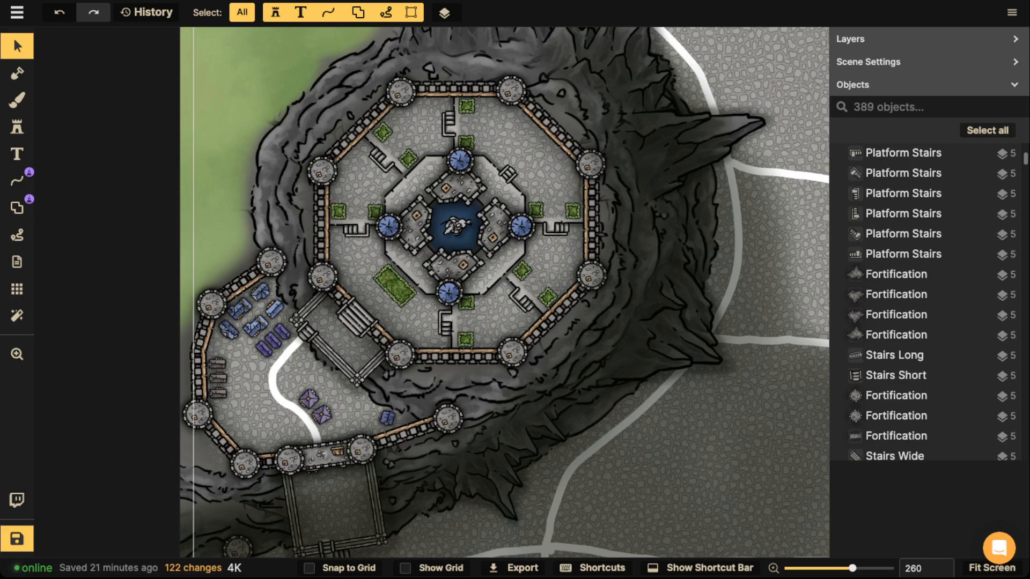
scroll(451, 322, "up", 6)
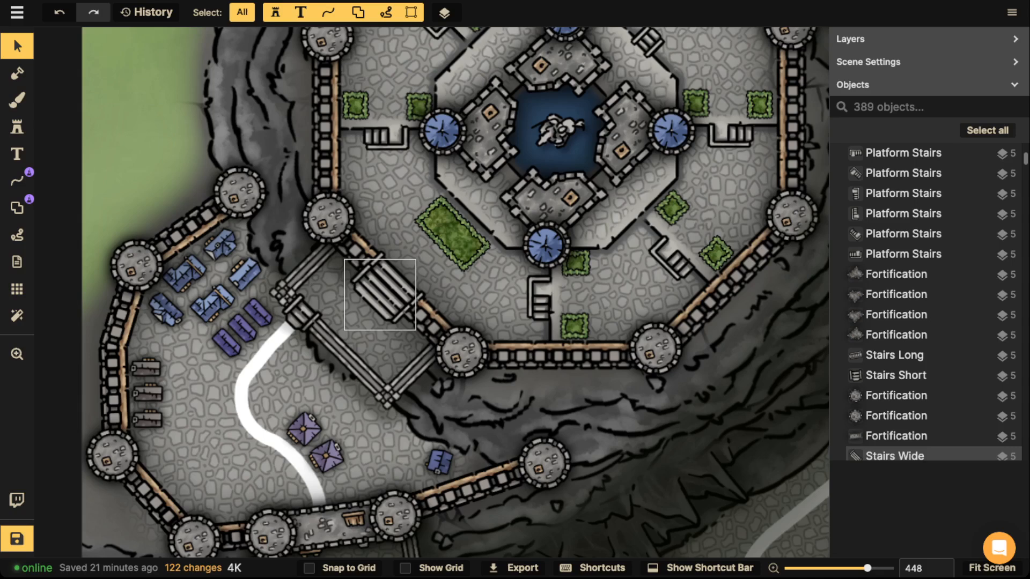
left_click(380, 295)
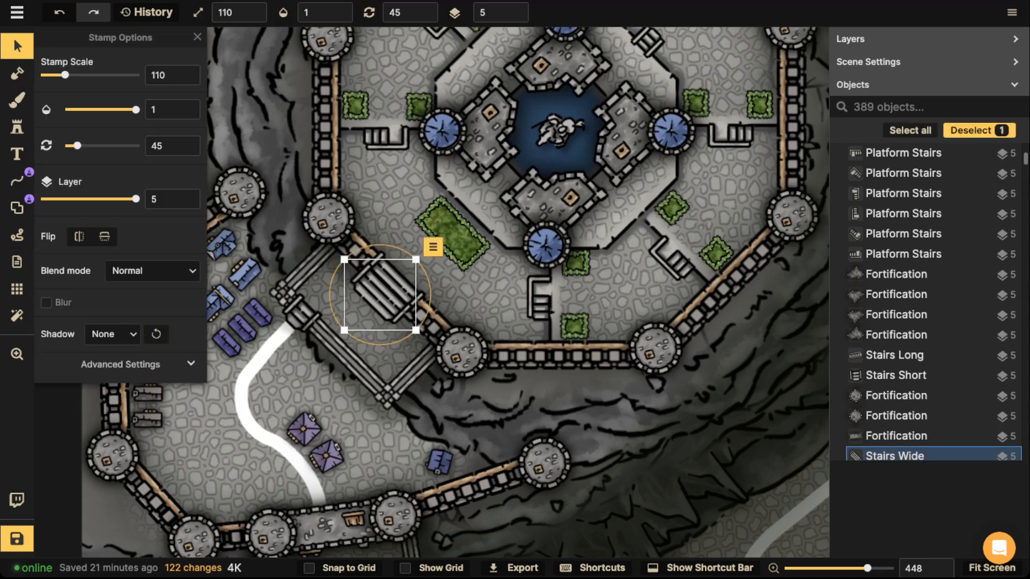
left_click_drag(381, 295, 392, 281)
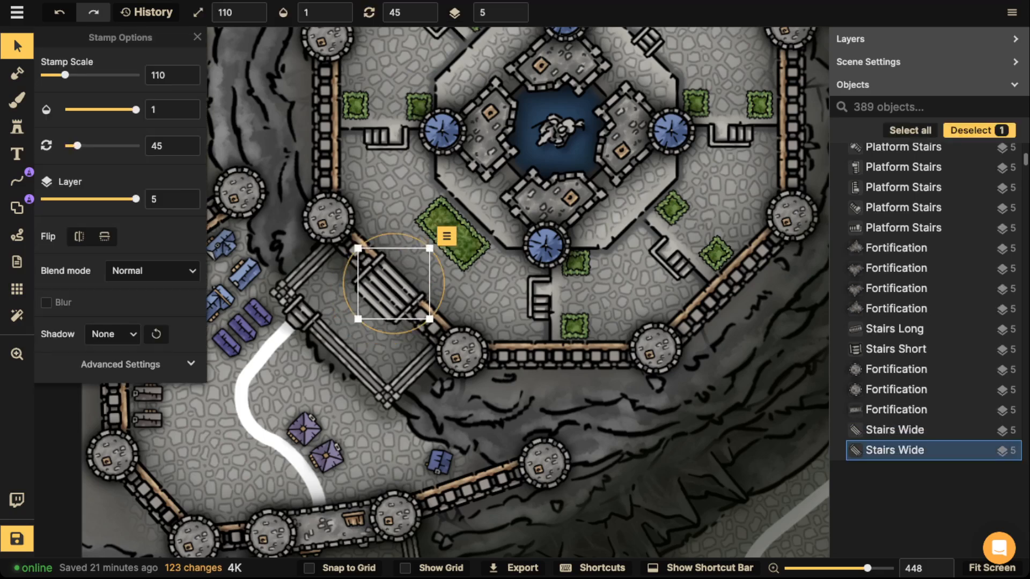
key("Delete")
Copy the small hedge plot beside the south stairs to the northwest side of the wide gate stairs, rotated to 315°.
left_click(575, 326)
key("ctrl+c")
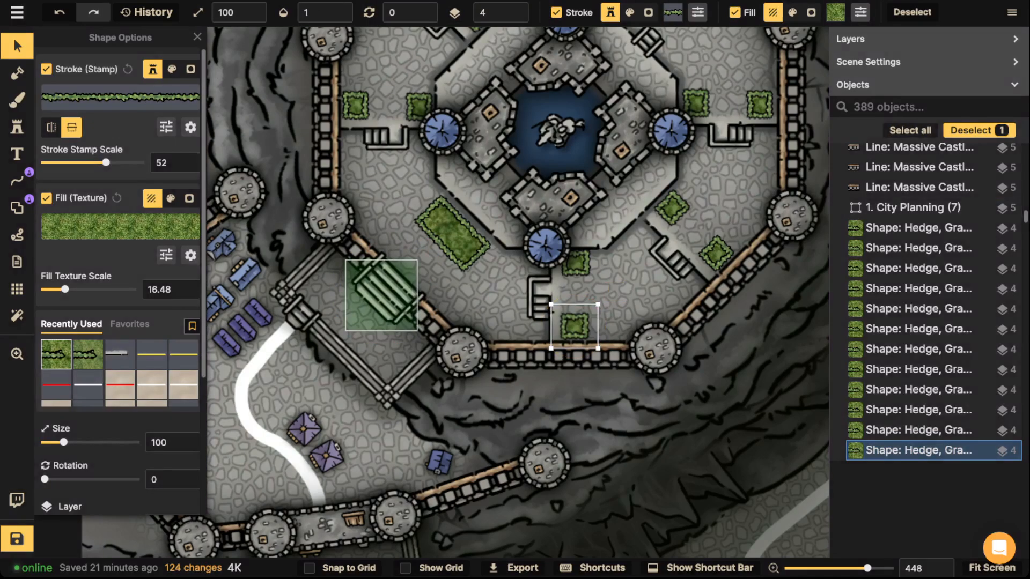
key("ctrl+v")
scroll(370, 294, "down", 3)
left_click_drag(370, 294, 337, 274)
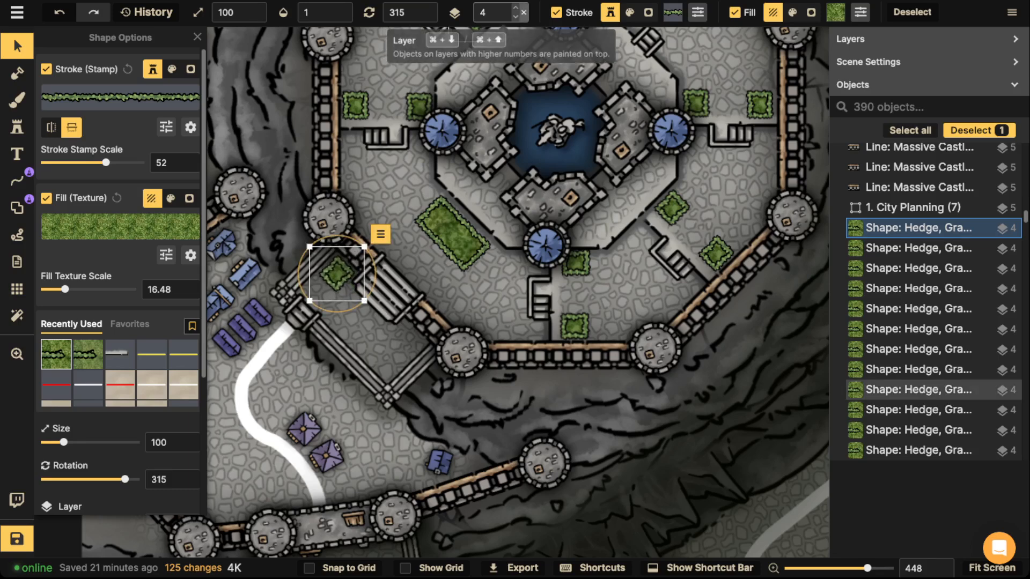
Lower the hedge plot on the gate platform to layer 0 and set its rotation to 316°.
left_click(516, 17)
left_click(515, 17)
left_click(515, 17)
left_click(515, 17)
left_click_drag(374, 275, 375, 277)
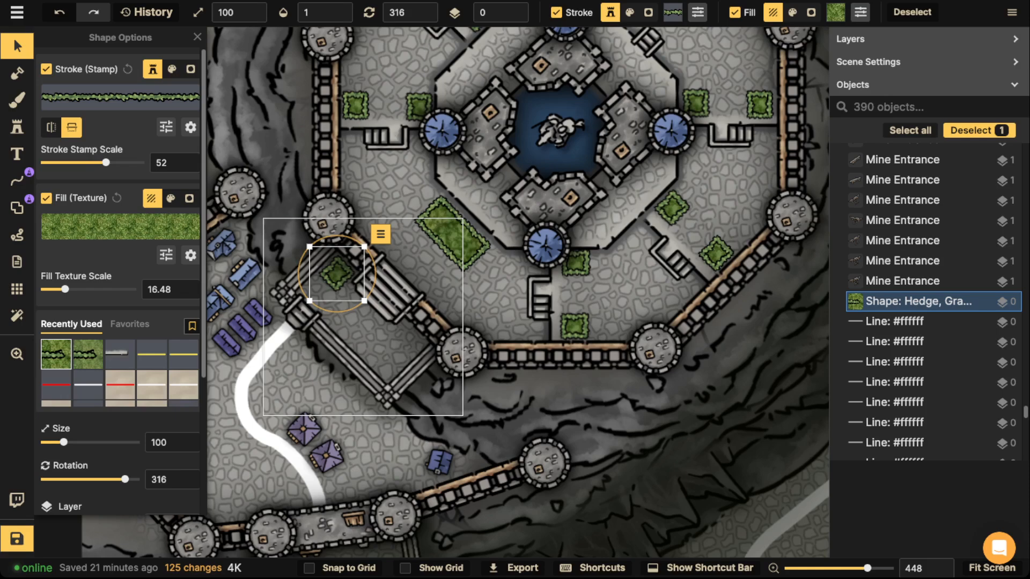
Add a second copy of the gate platform's hedge plot on the southeast side of the wide stairs.
key("ctrl+v")
left_click_drag(409, 351, 405, 342)
key("Escape")
Review the castle layout and browse the Watercolor Cities stamp catalog down to the Details pack for further decorations.
scroll(414, 161, "down", 5)
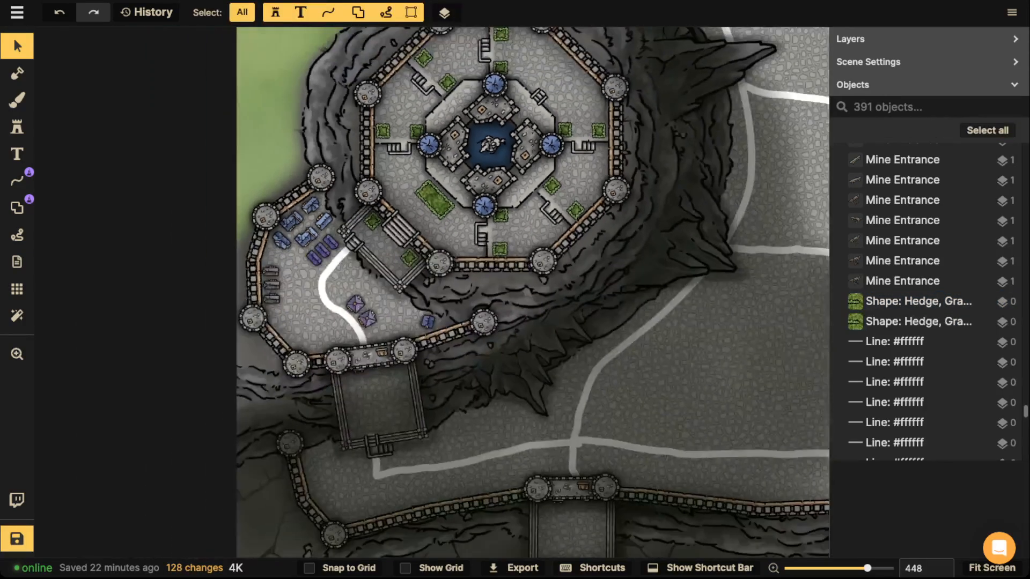
scroll(440, 218, "down", 3)
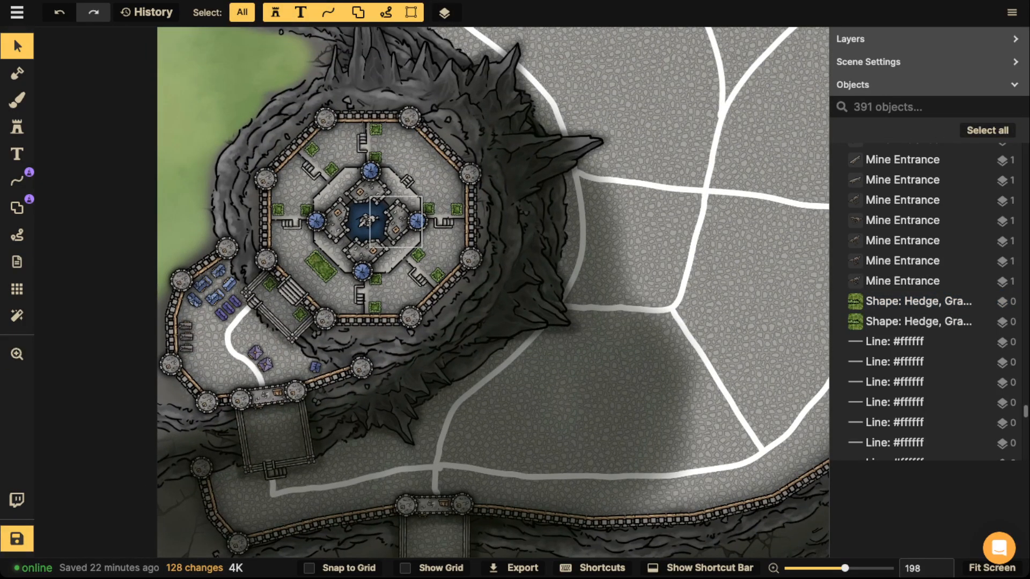
scroll(357, 230, "up", 2)
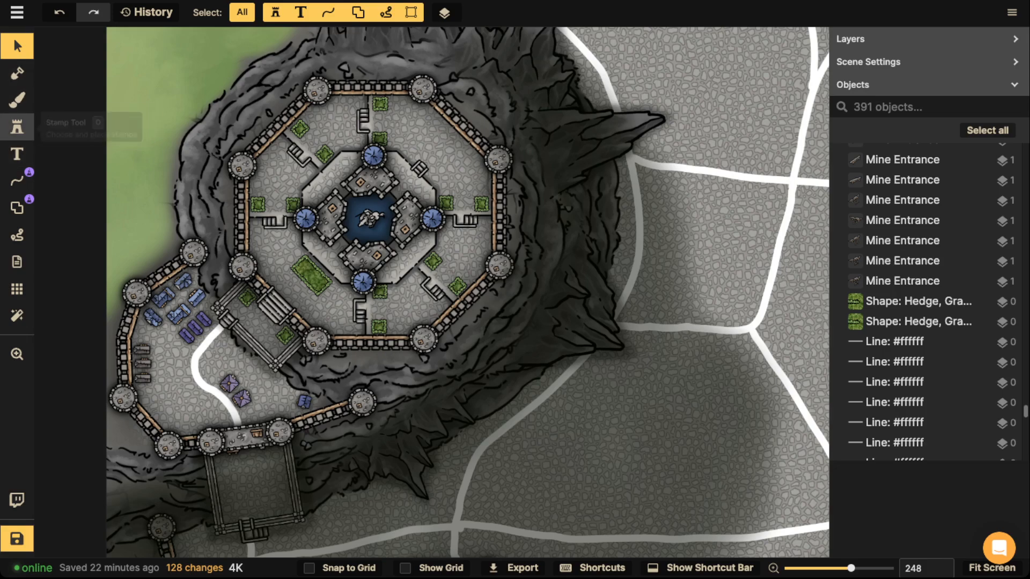
left_click(17, 127)
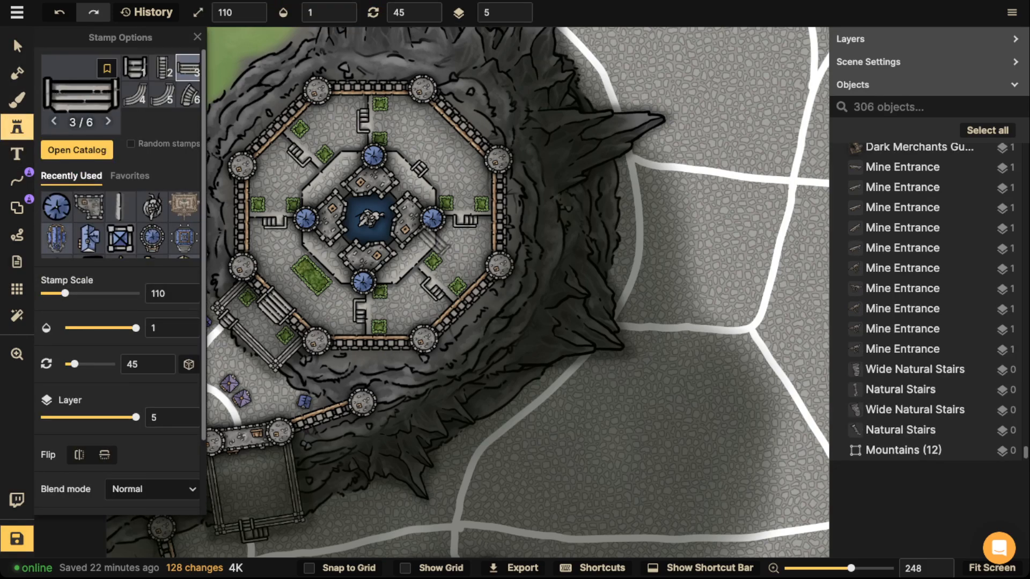
left_click(82, 151)
scroll(332, 292, "down", 9)
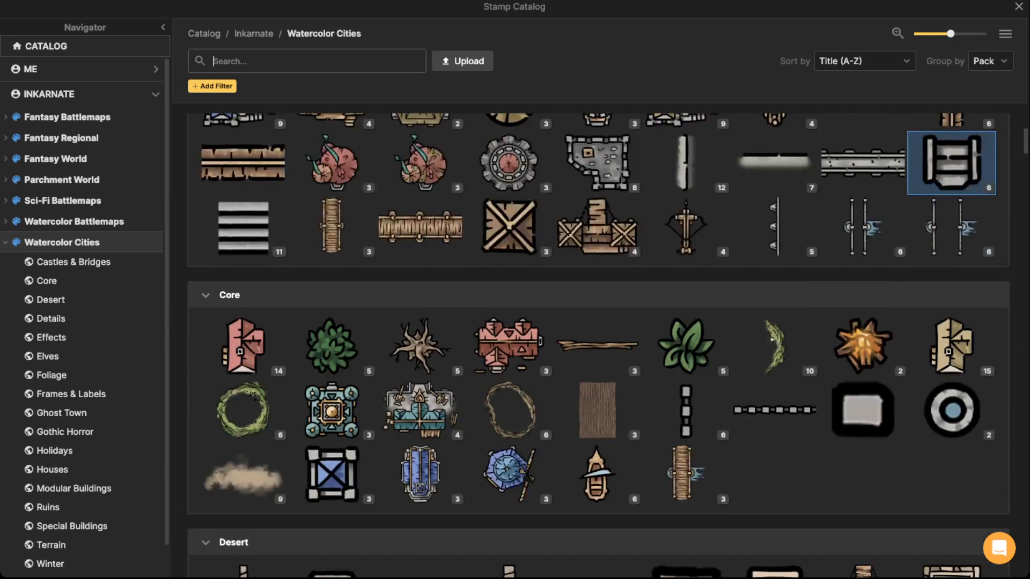
scroll(332, 292, "down", 10)
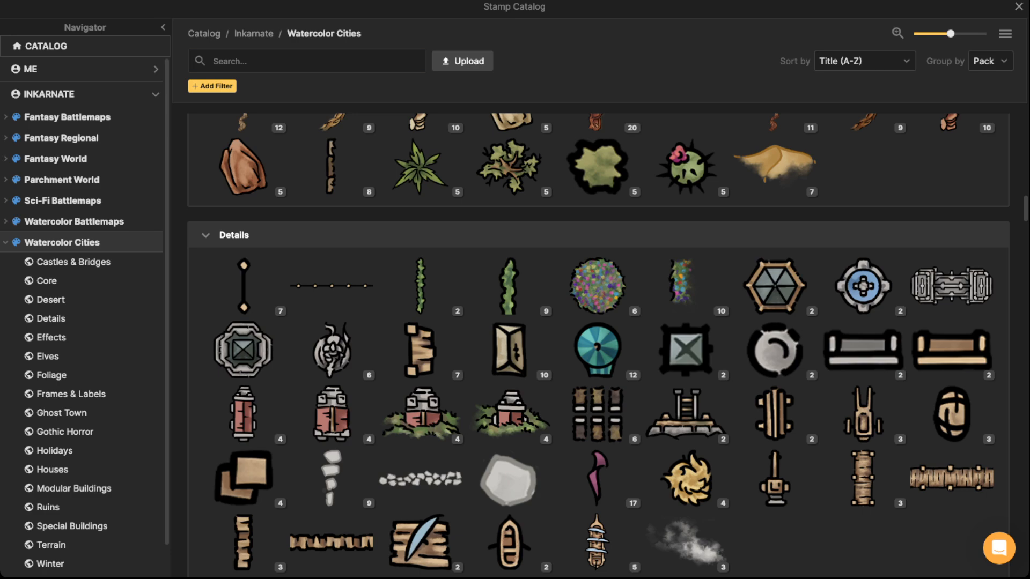
key("Escape")
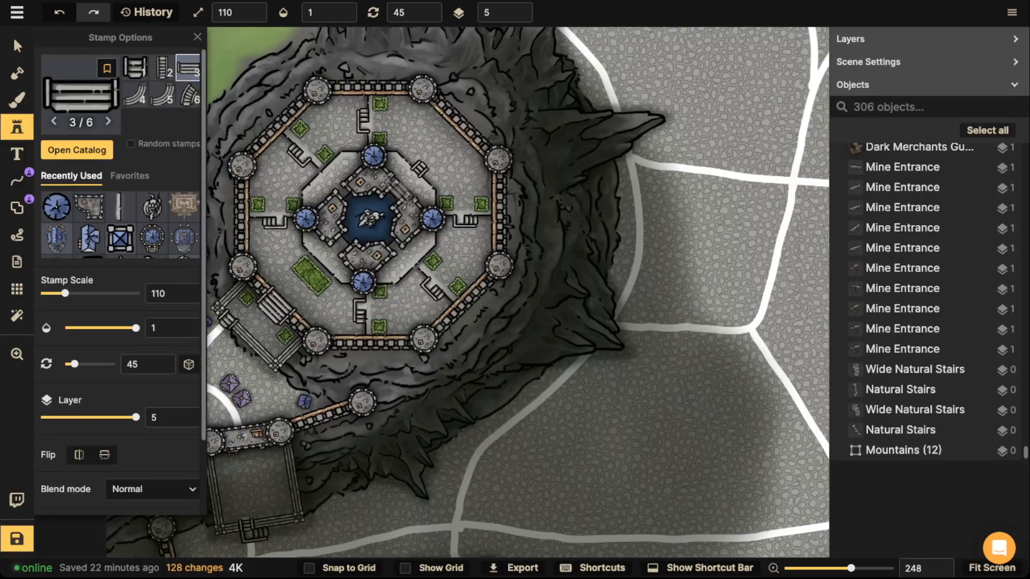
scroll(399, 232, "down", 3)
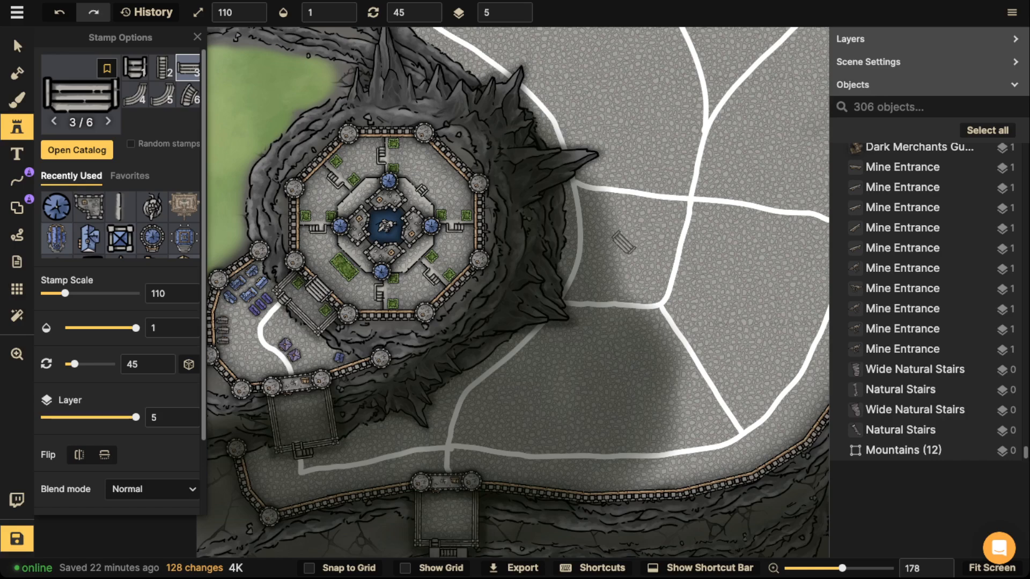
scroll(622, 243, "down", 5)
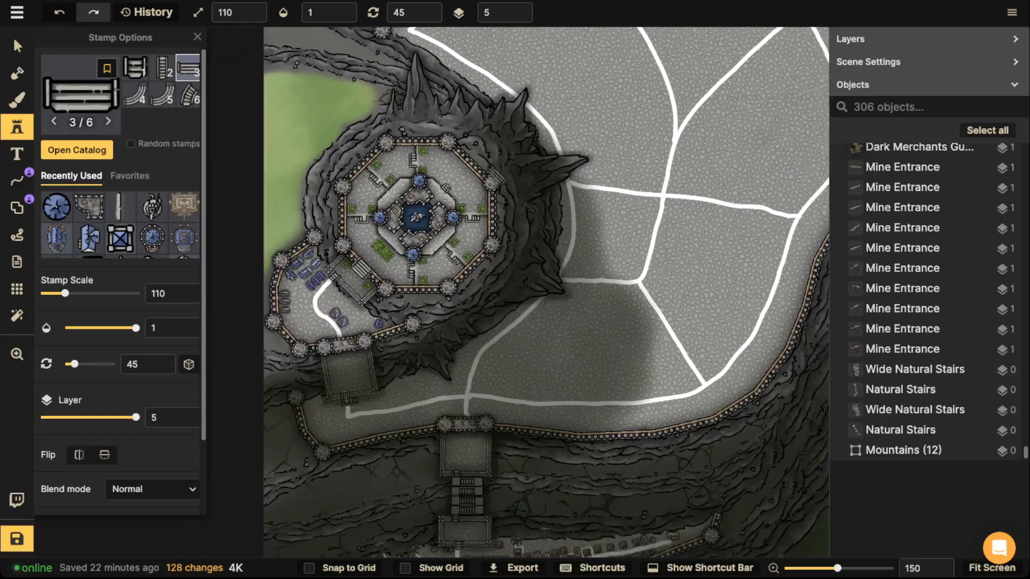
scroll(586, 174, "down", 5)
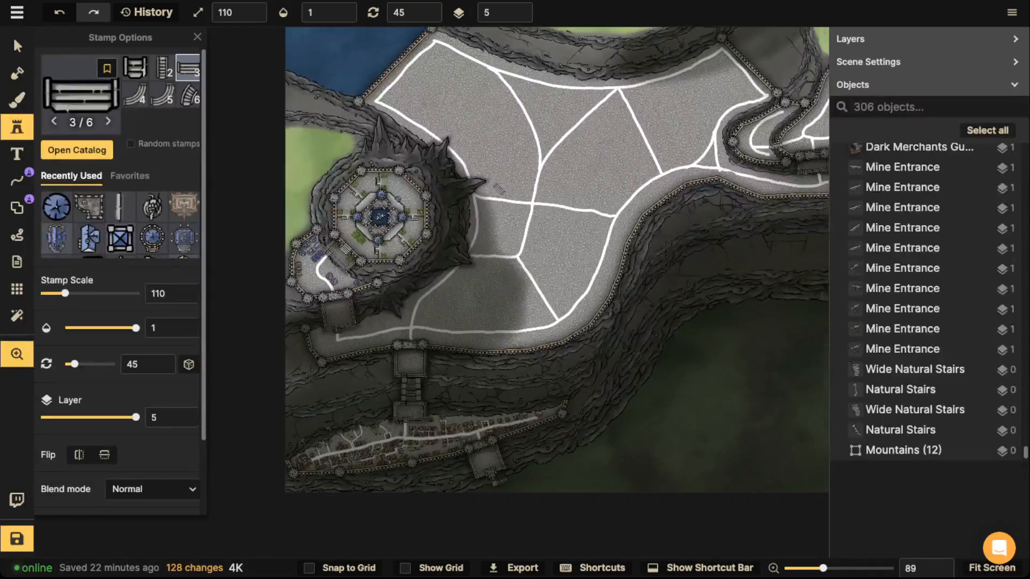
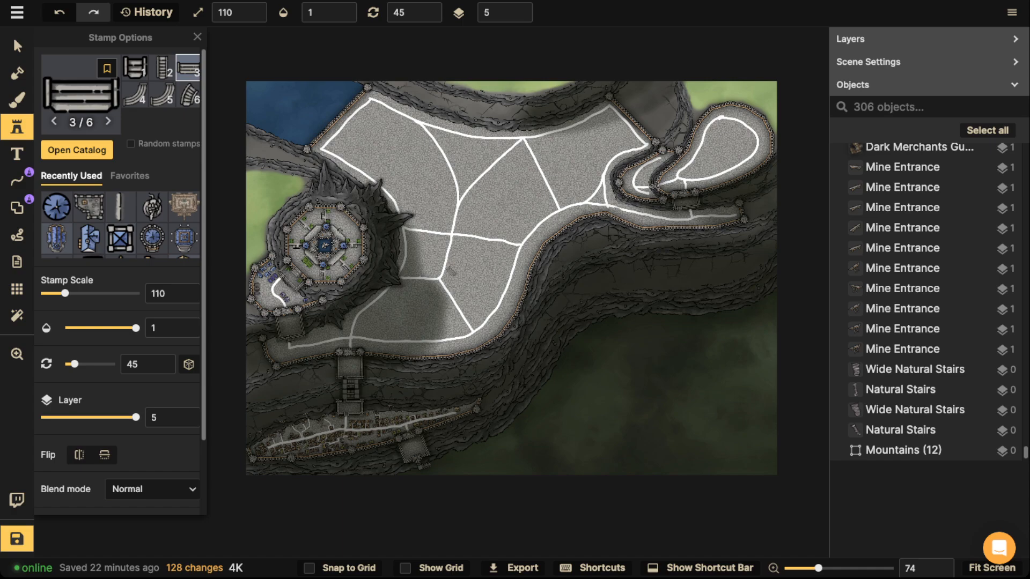
left_click(18, 46)
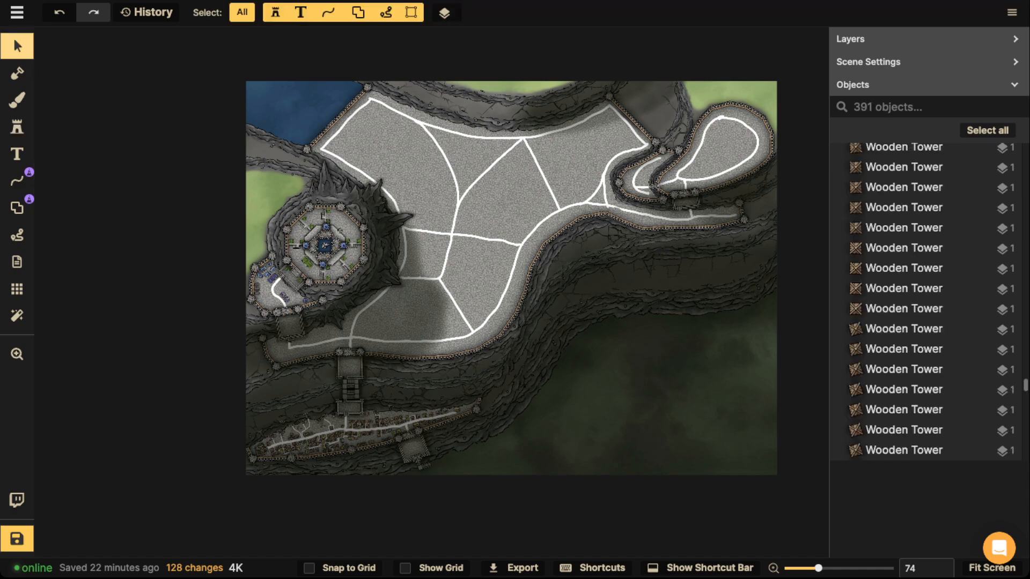
Choose the round variant of the blue Fountain stamp from the Watercolor Cities details catalog and set its scale to 70.
scroll(264, 231, "up", 2)
scroll(280, 264, "up", 10)
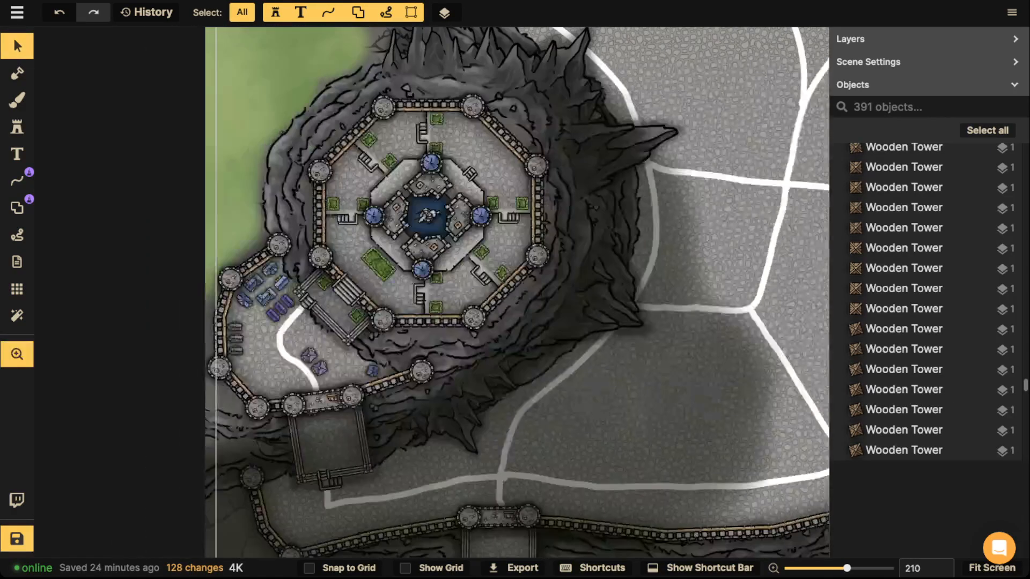
scroll(411, 173, "up", 5)
left_click(17, 127)
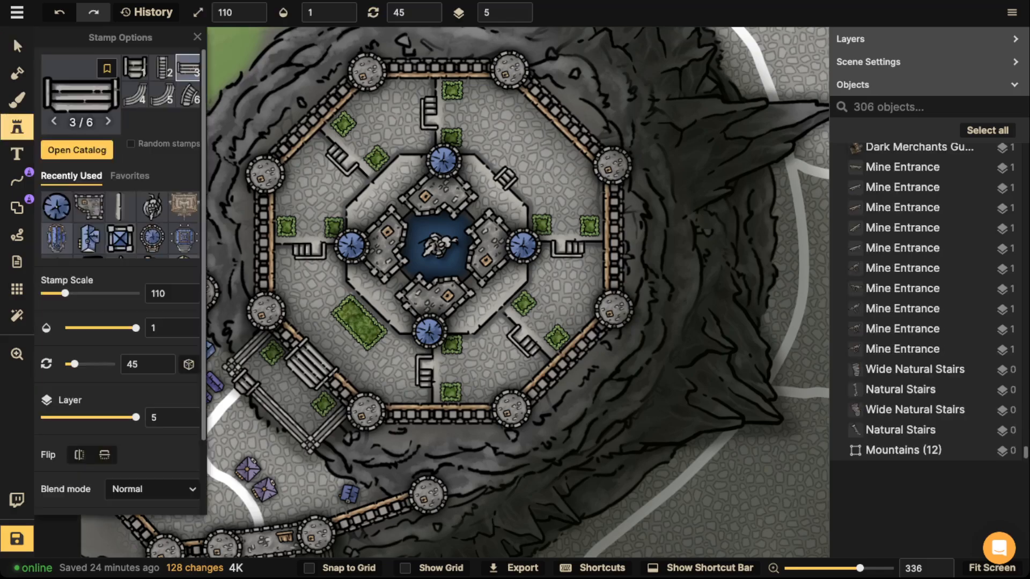
left_click(80, 86)
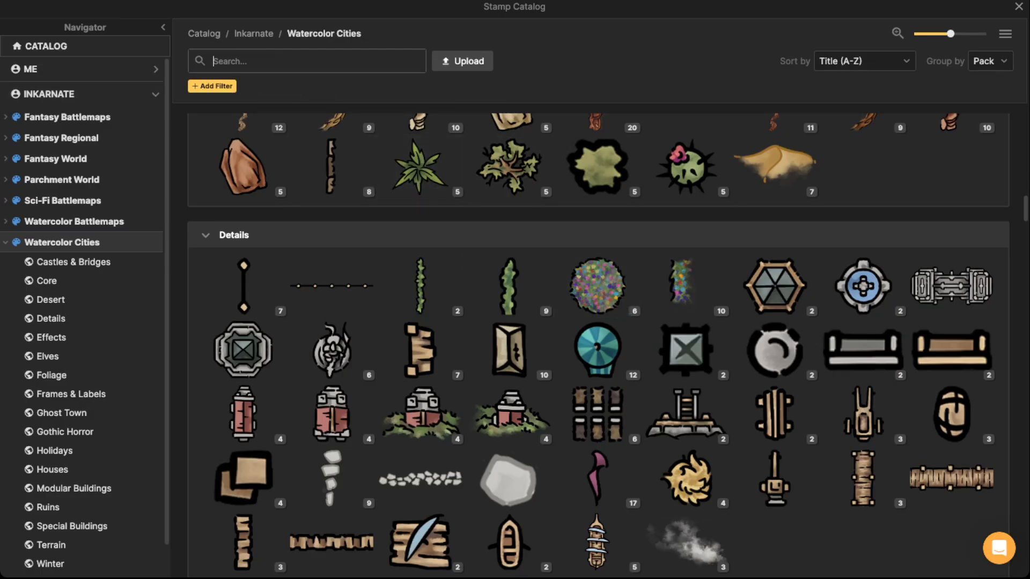
left_click(863, 288)
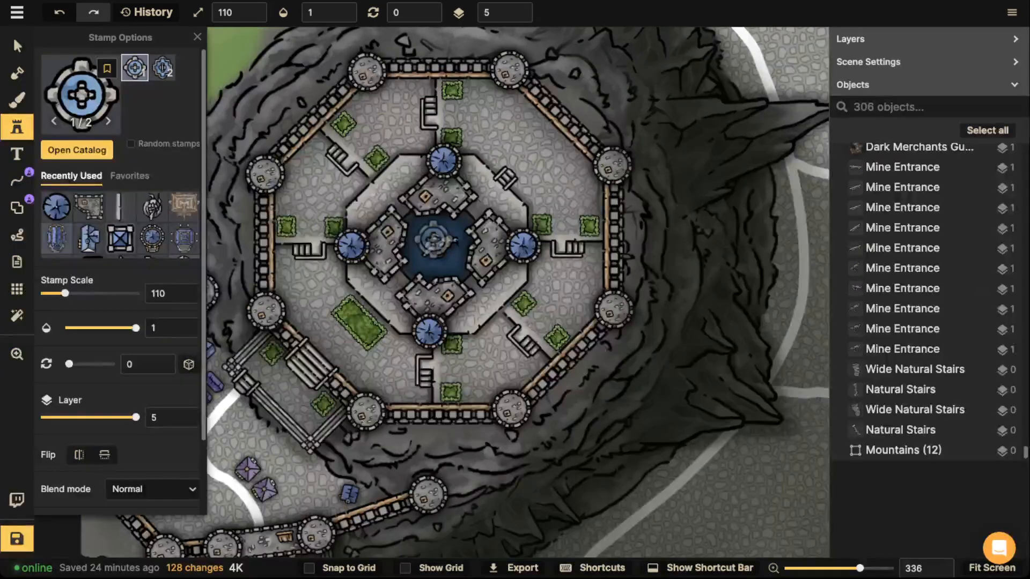
key("bracketleft")
key("bracketleft")
key("bracketleft")
key("bracketleft")
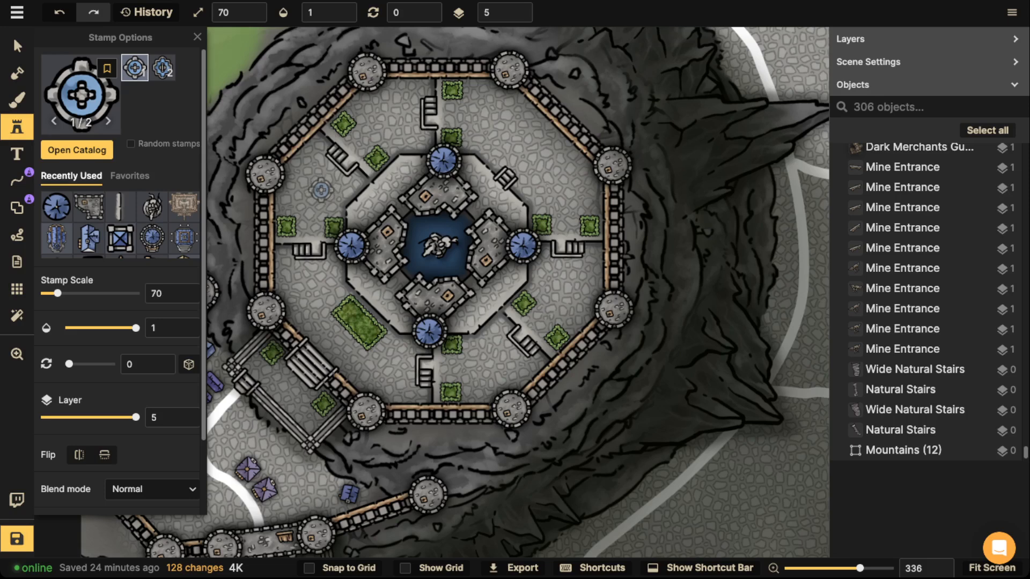
key("Right")
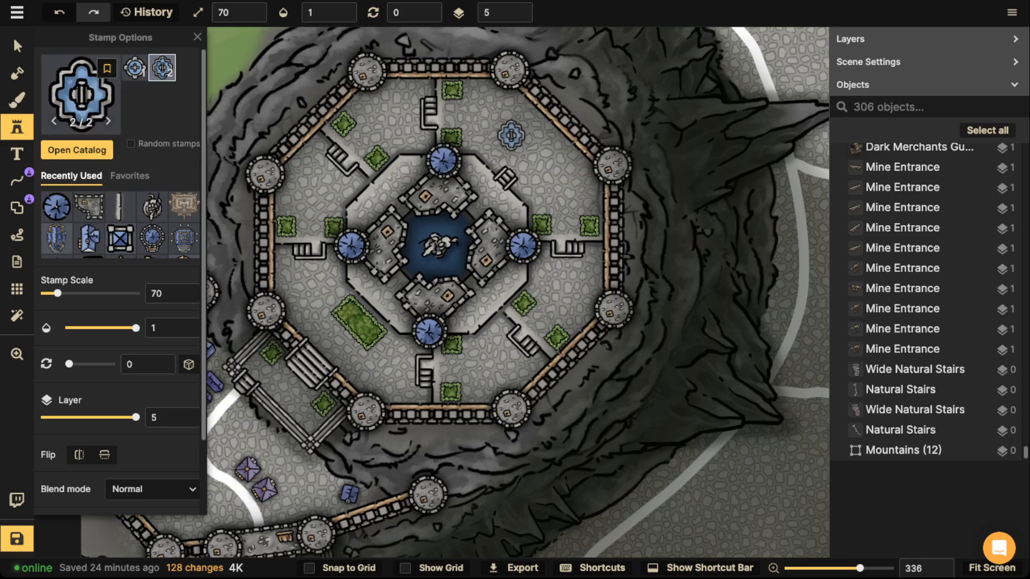
key("Left")
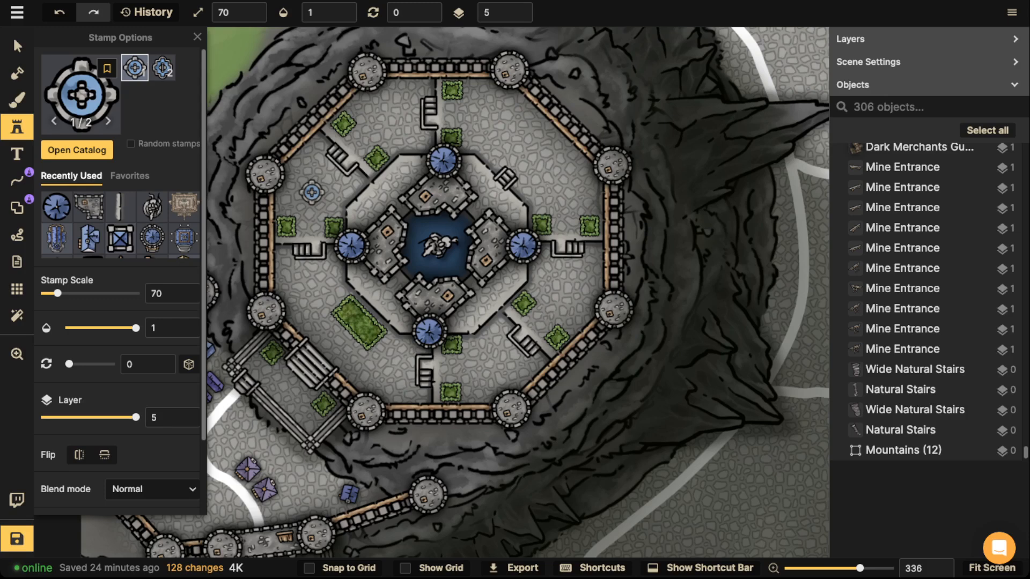
Place four round fountains, two in the northwest and two in the southeast courtyard sections, rotated 0, 60, 90 and 30 degrees.
left_click(312, 191)
scroll(384, 118, "up", 4)
left_click(384, 117)
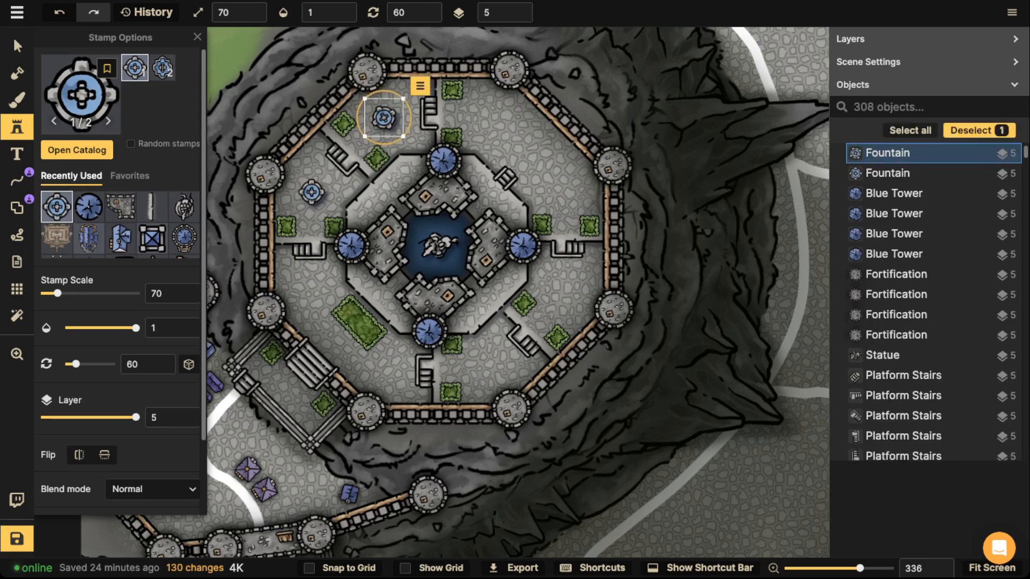
scroll(488, 360, "up", 2)
scroll(486, 364, "down", 1)
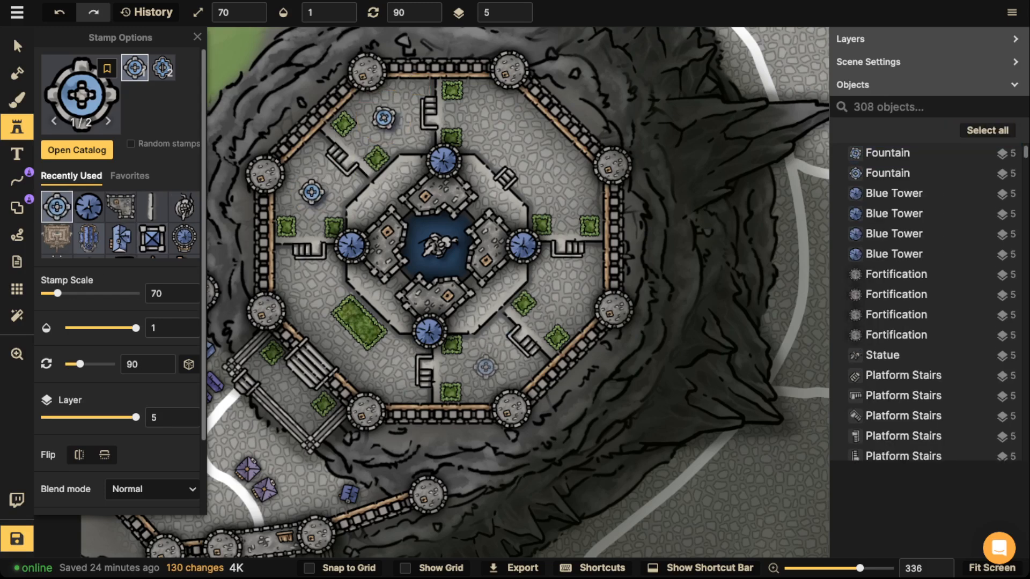
left_click(486, 364)
scroll(563, 290, "down", 3)
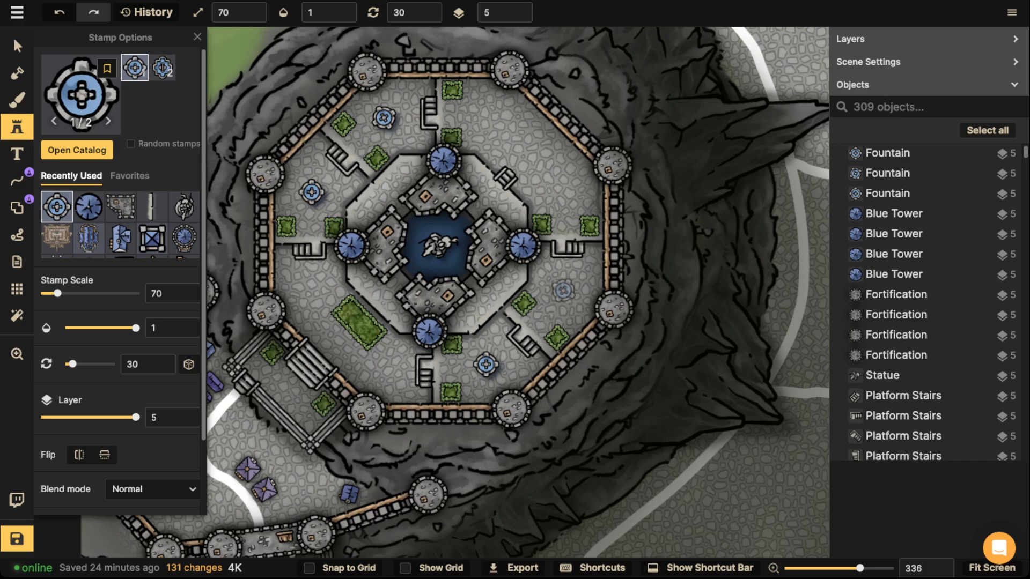
left_click(564, 290)
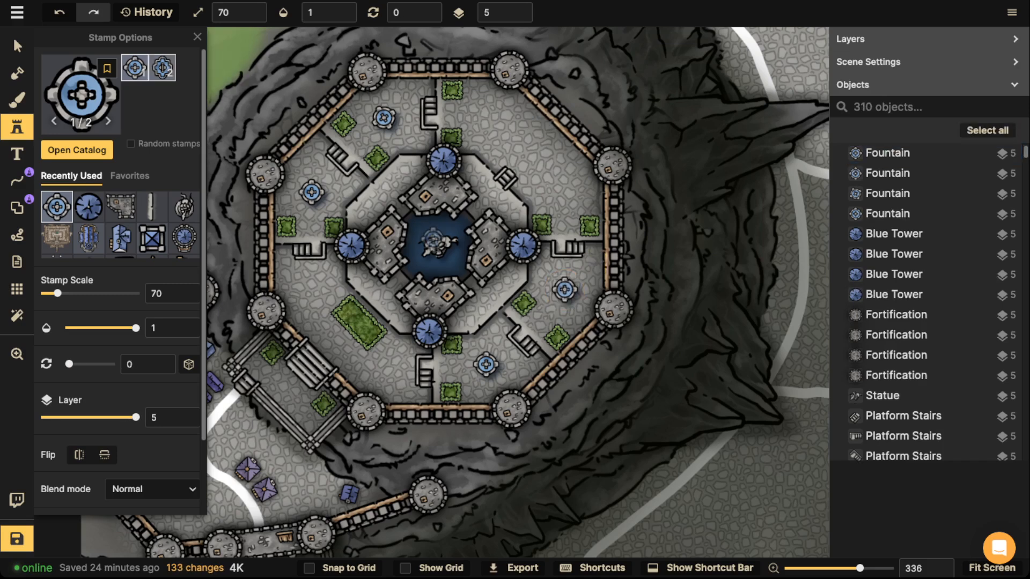
Place two fountains of the second variant in the northeast courtyard, rotated 285 and 315 degrees.
left_click(162, 67)
scroll(531, 153, "down", 3)
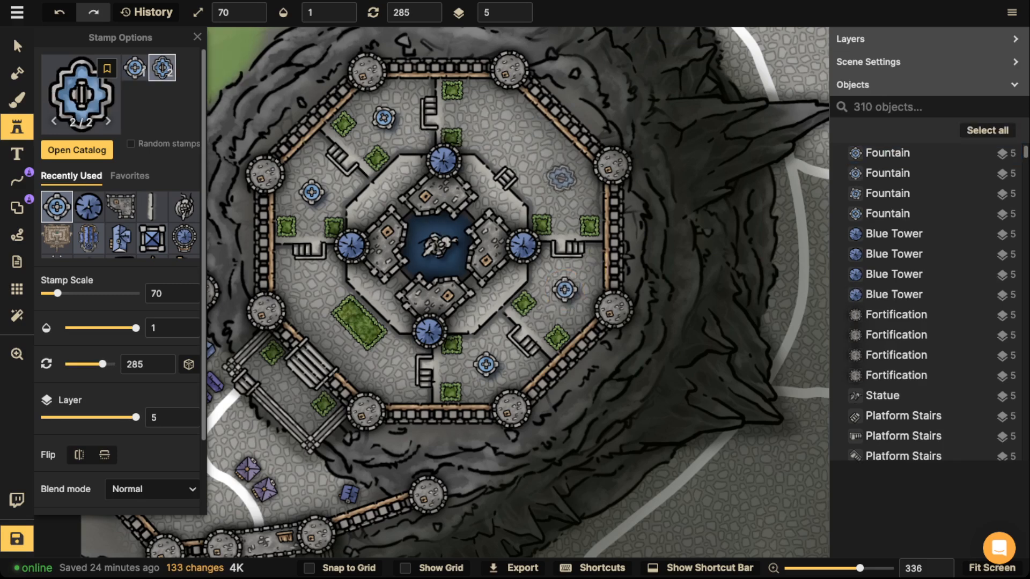
left_click(563, 179)
scroll(502, 123, "up", 3)
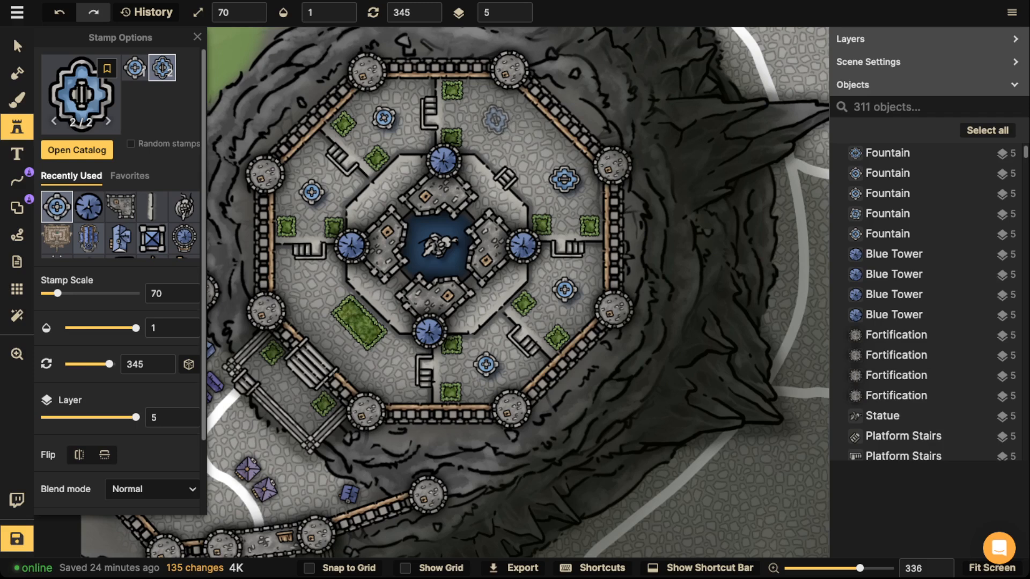
scroll(539, 156, "down", 2)
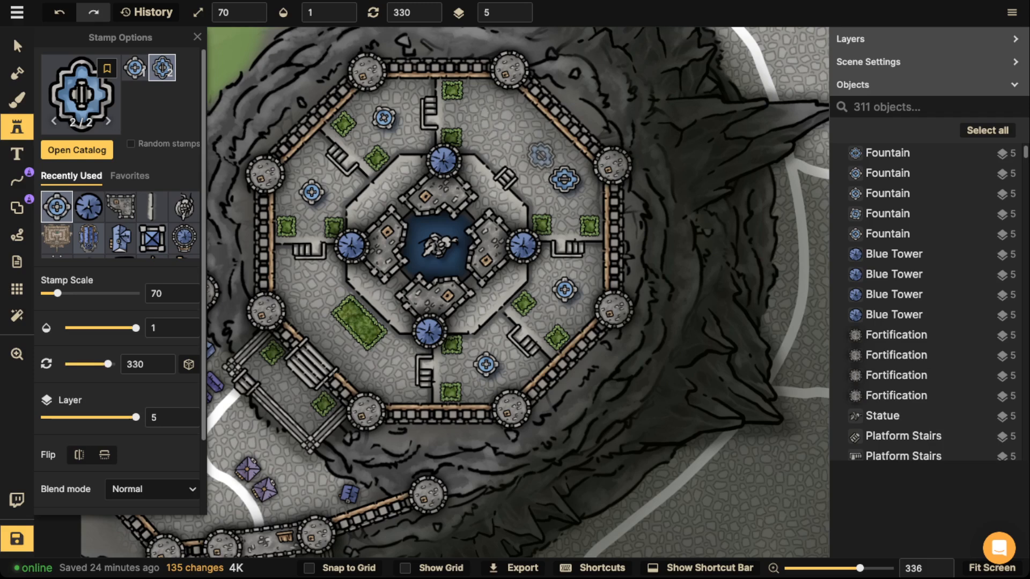
scroll(538, 150, "up", 1)
left_click(540, 145)
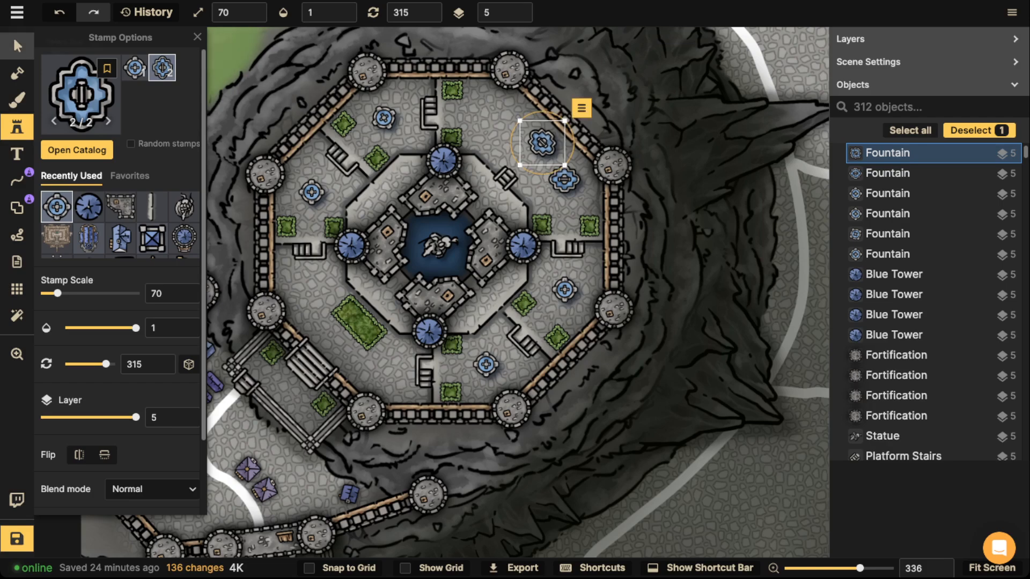
Delete the fountain nearer the northeast courtyard's southern end.
left_click(17, 46)
left_click(564, 180)
key("Delete")
Duplicate the small square hedge beside the eastern blue tower and place two rotated copies on either side of the northeast fountain.
left_click(542, 225)
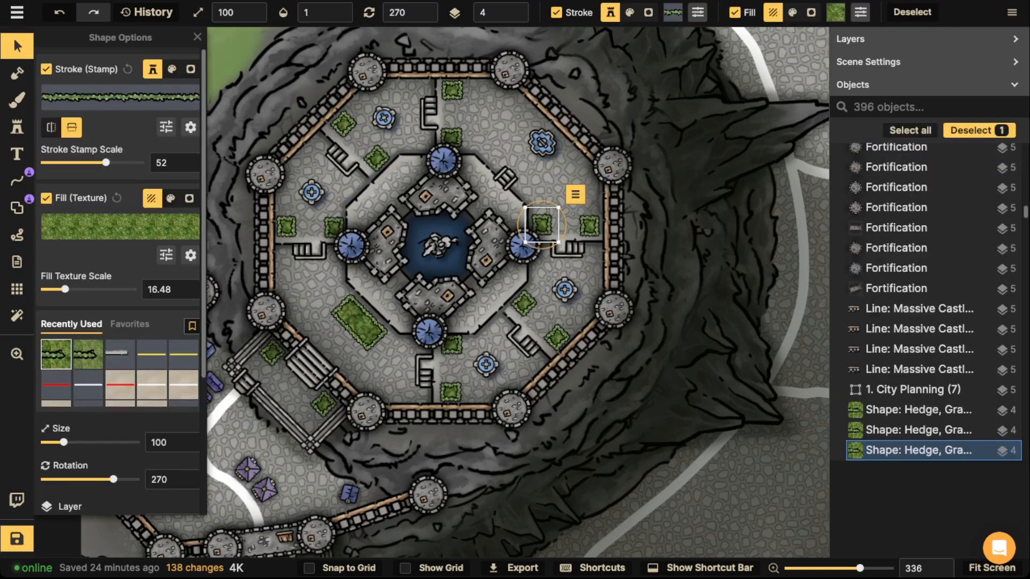
key("ctrl+v")
left_click_drag(542, 142, 544, 141)
left_click_drag(528, 97, 564, 163)
key("r")
key("Escape")
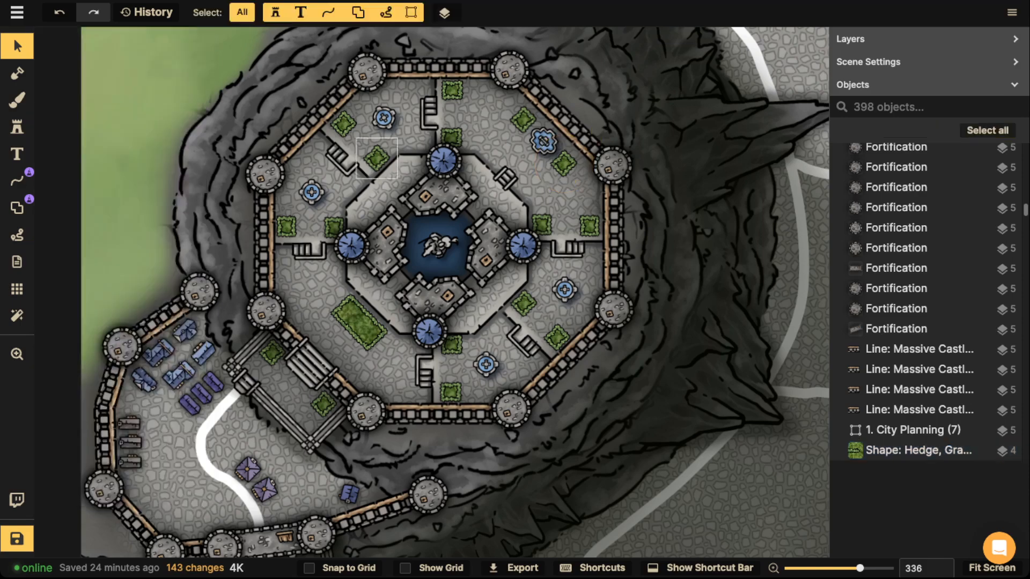
Free-draw a thin yellow route line from the lower gate through the western and northern courtyards to the central pool, and delete it.
scroll(358, 160, "down", 3)
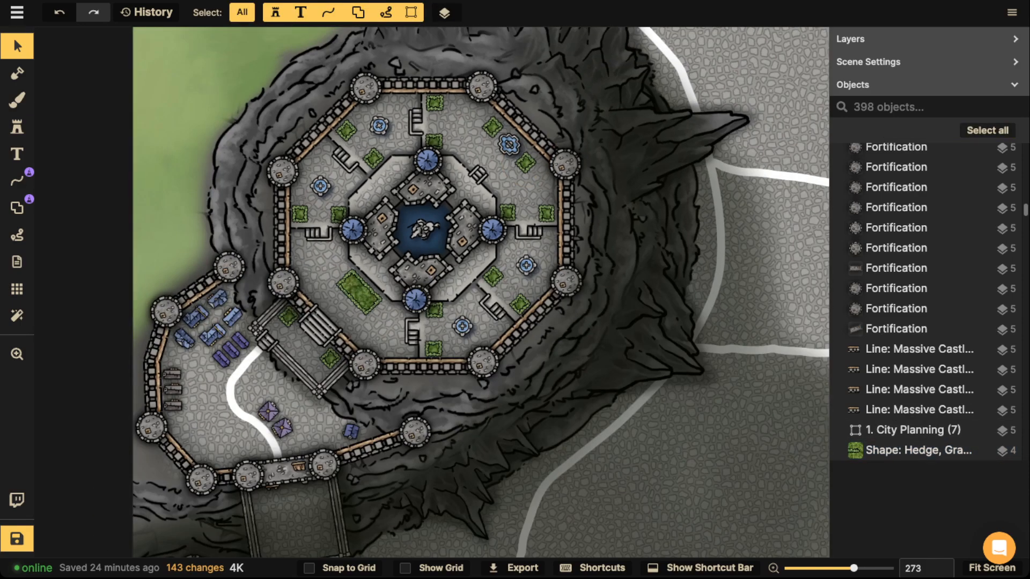
left_click(17, 180)
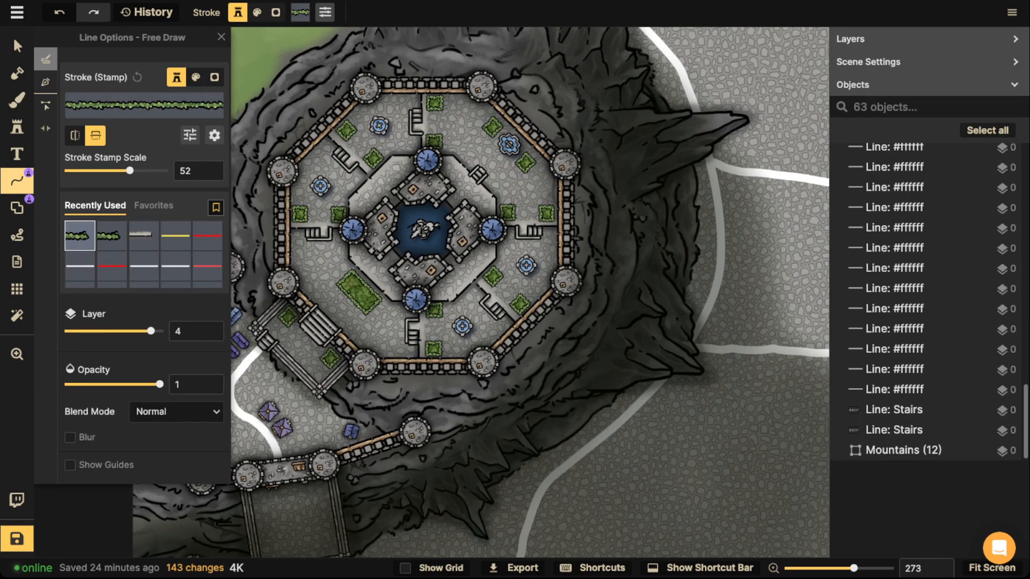
left_click(175, 236)
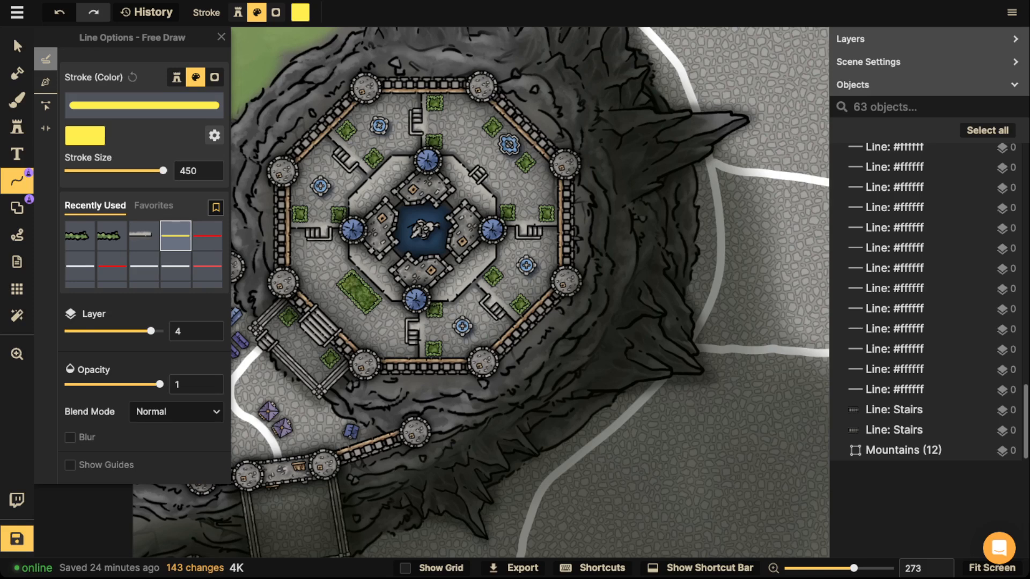
left_click(134, 171)
left_click(221, 37)
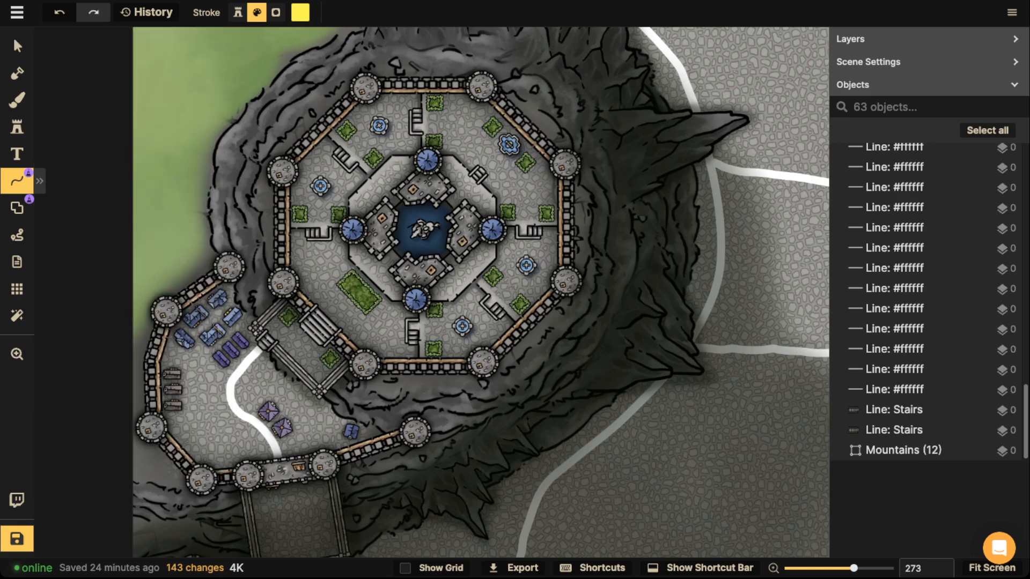
mouse_move(277, 452)
left_mouse_down()
mouse_move(235, 380)
mouse_move(267, 339)
mouse_move(306, 349)
mouse_move(336, 318)
mouse_move(298, 242)
mouse_move(326, 218)
mouse_move(312, 204)
mouse_move(311, 171)
mouse_move(331, 153)
mouse_move(362, 149)
mouse_move(382, 115)
mouse_move(410, 104)
mouse_move(415, 119)
mouse_move(481, 136)
mouse_move(497, 154)
mouse_move(437, 213)
left_mouse_up()
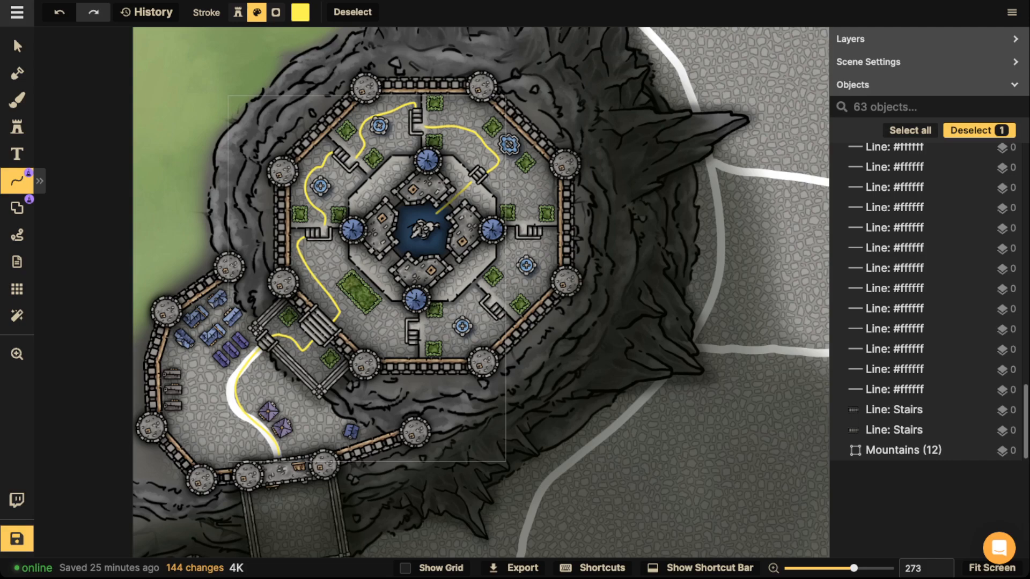
left_click(17, 46)
key("Delete")
Shrink the statue in the central pool to a scale of 74.
scroll(389, 218, "up", 4)
scroll(444, 235, "up", 3)
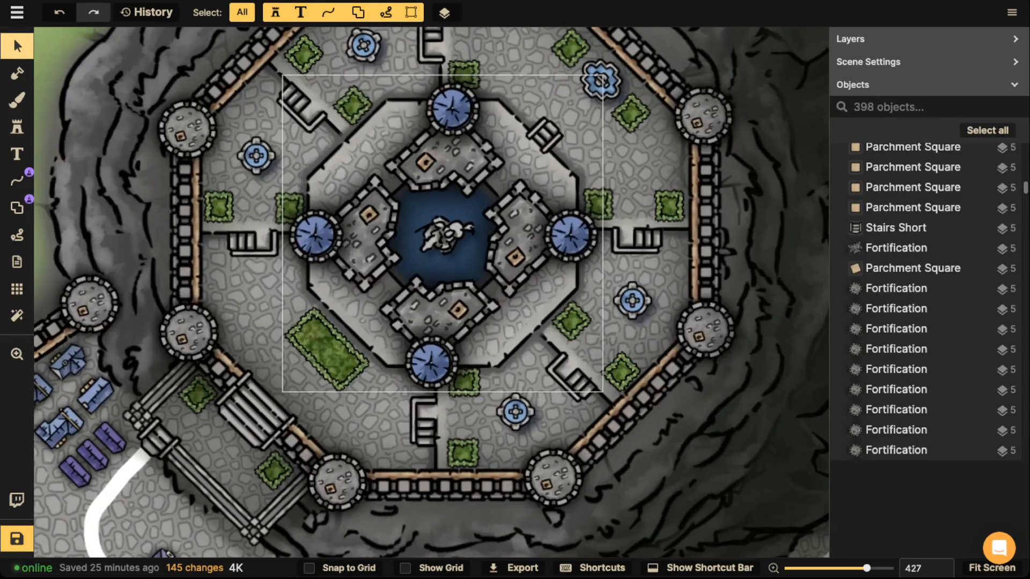
scroll(443, 235, "up", 6)
left_click(445, 232)
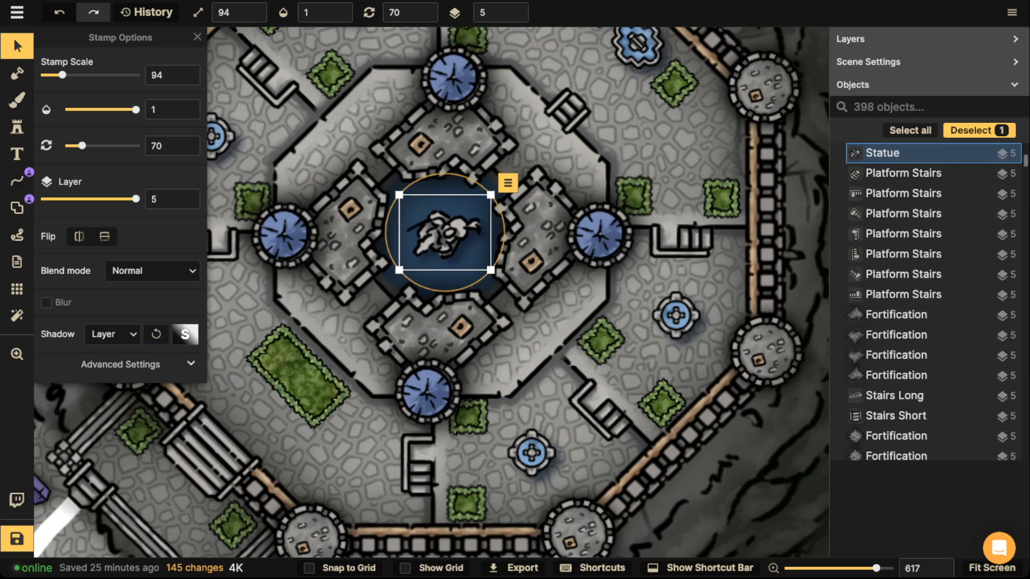
left_click_drag(490, 270, 481, 263)
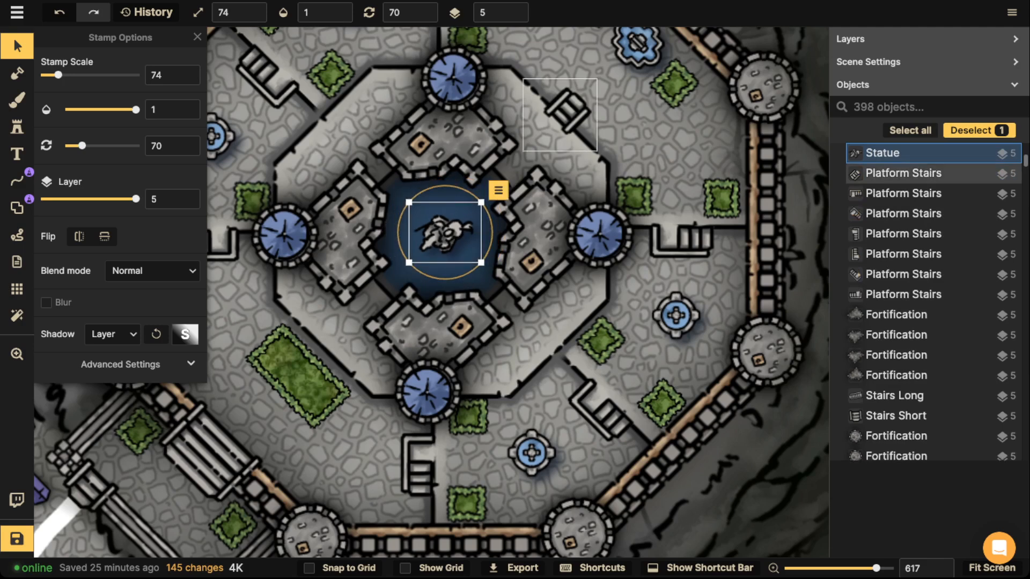
Copy the platform stairs on the inner octagon's northeast wall and place the copy between the two fortifications northeast of the pool.
left_click(566, 111)
key("ctrl+c")
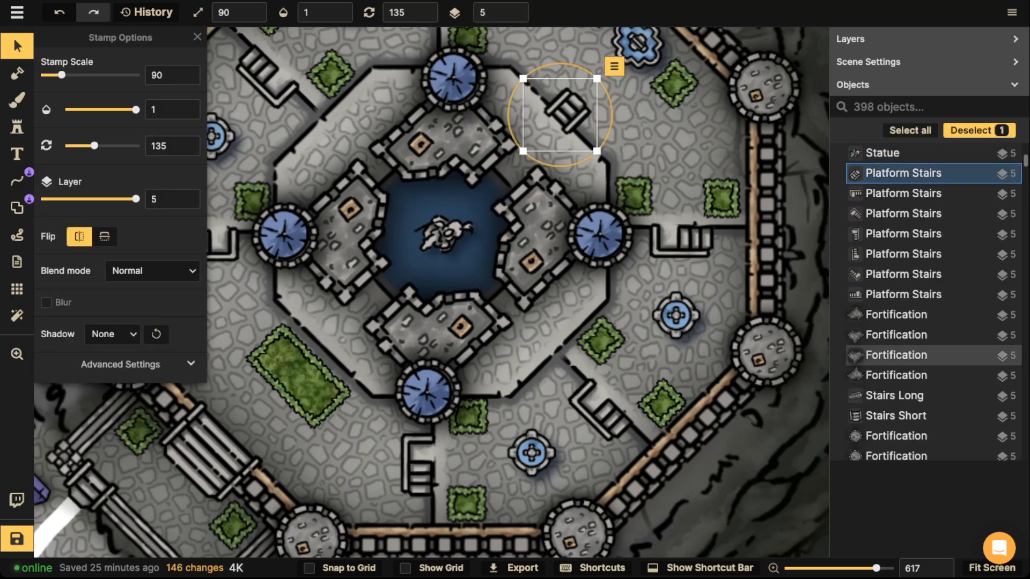
key("ctrl+v")
scroll(521, 181, "up", 4)
left_click_drag(521, 180, 473, 196)
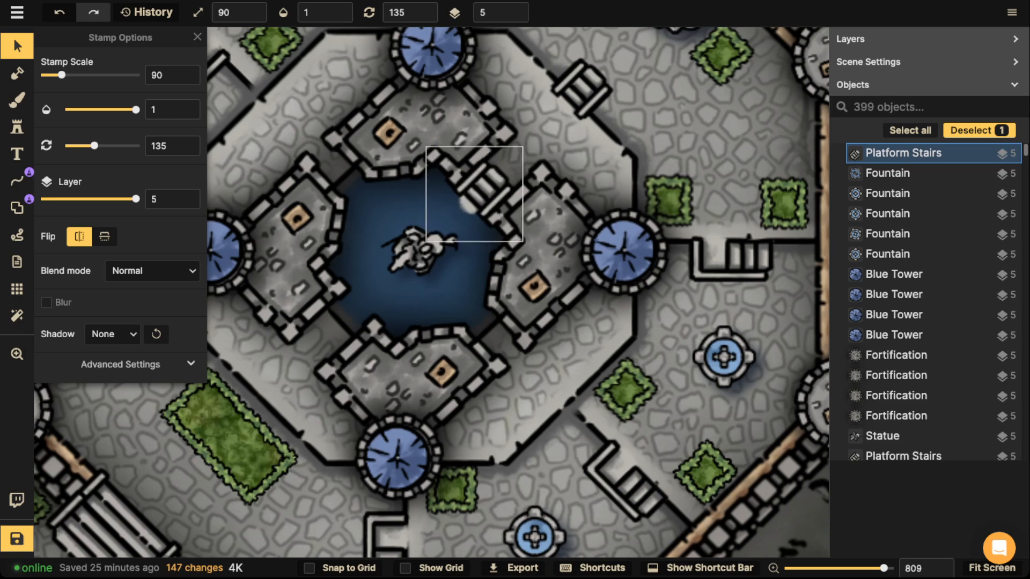
Set the copied platform stairs to layer -1 and rotate them to 315 degrees in the gap northeast of the pool.
double_click(487, 12)
type("1")
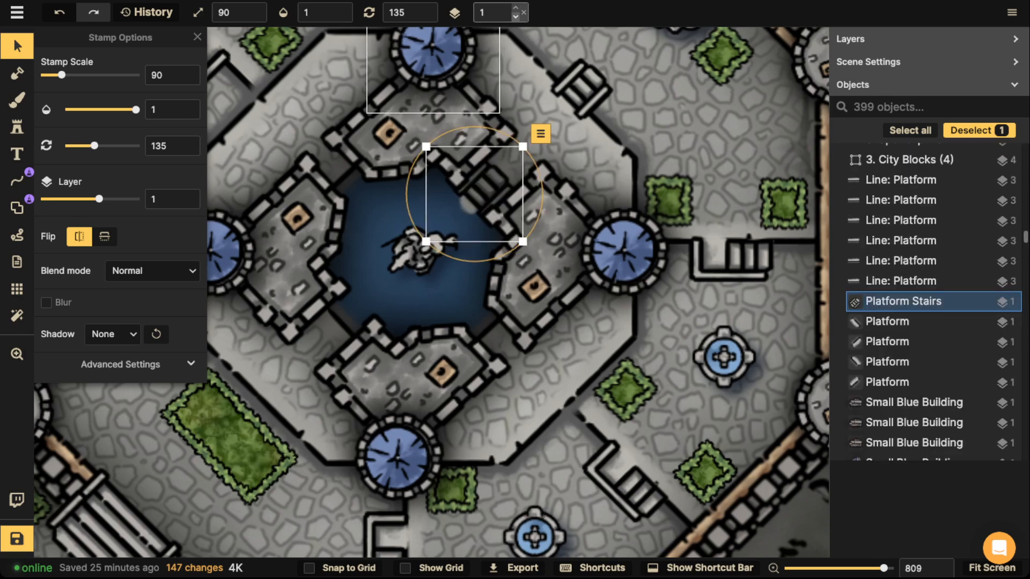
left_click(515, 17)
left_click(515, 16)
scroll(490, 185, "up", 2)
scroll(491, 185, "up", 2)
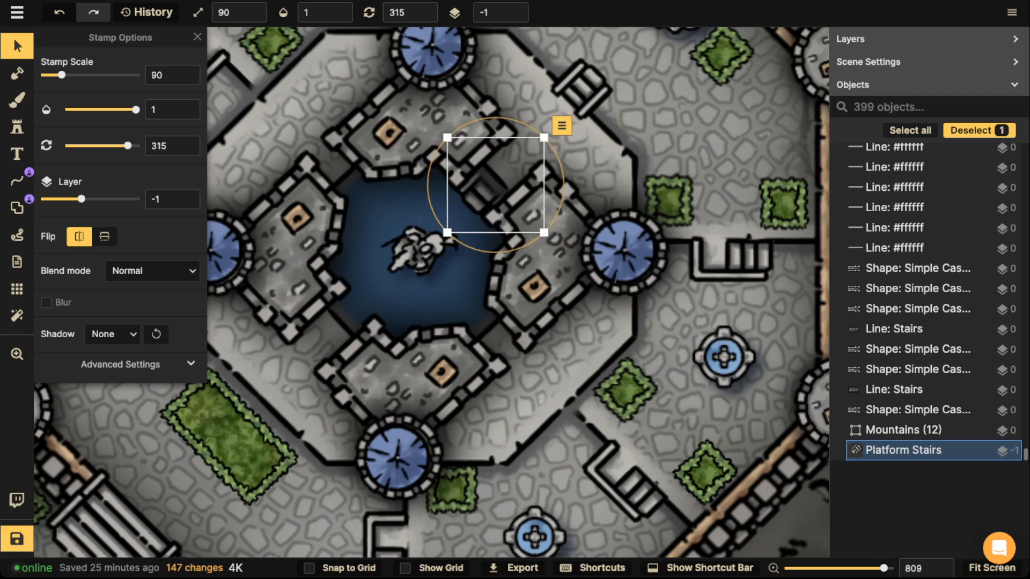
Give the platform stairs northeast of the pool Luminosity blending, brightness 48 and contrast 62, and nudge them slightly west.
left_click(120, 364)
scroll(119, 360, "down", 1)
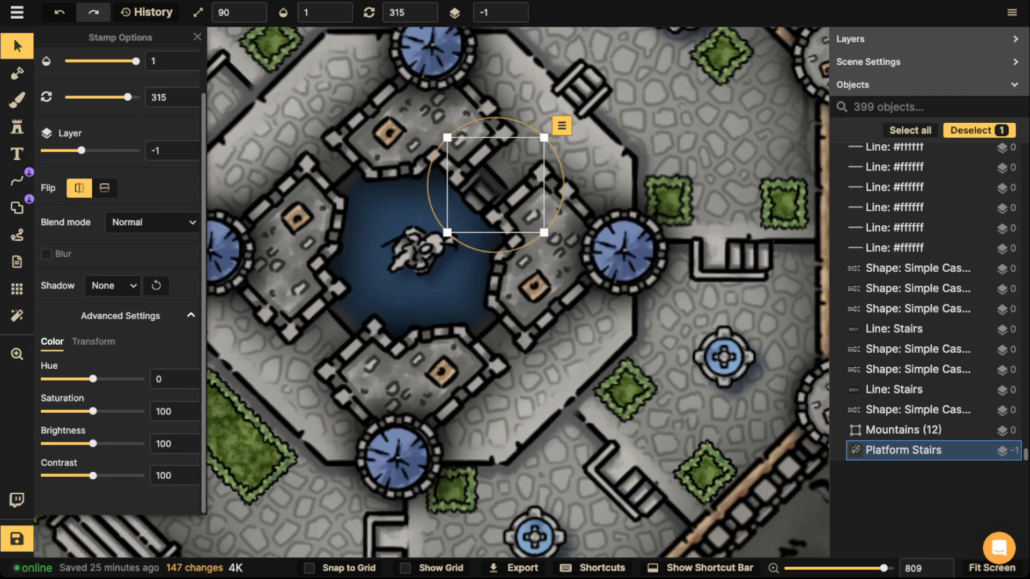
scroll(119, 241, "up", 1)
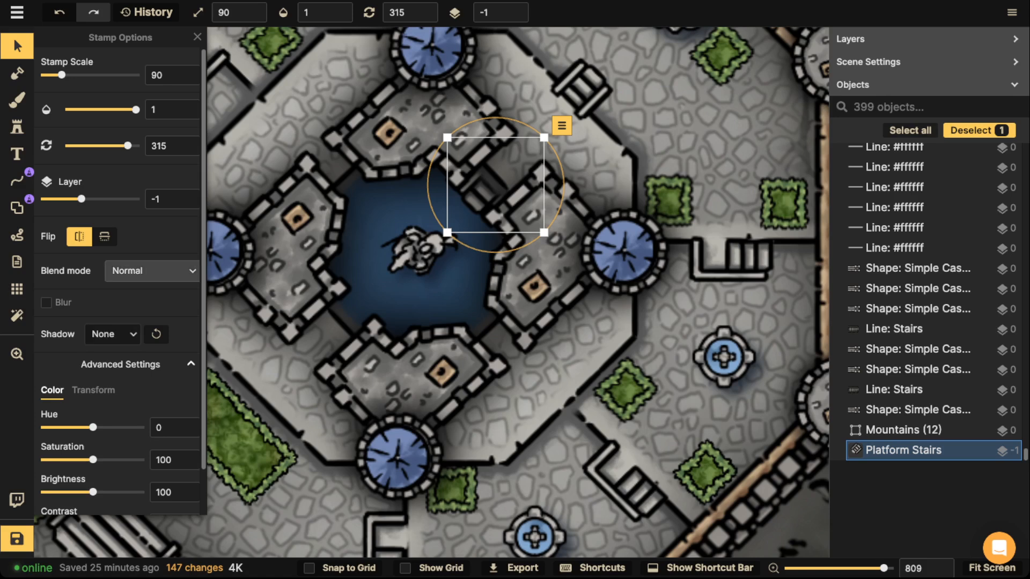
left_click(152, 271)
scroll(122, 410, "down", 3)
left_click(122, 486)
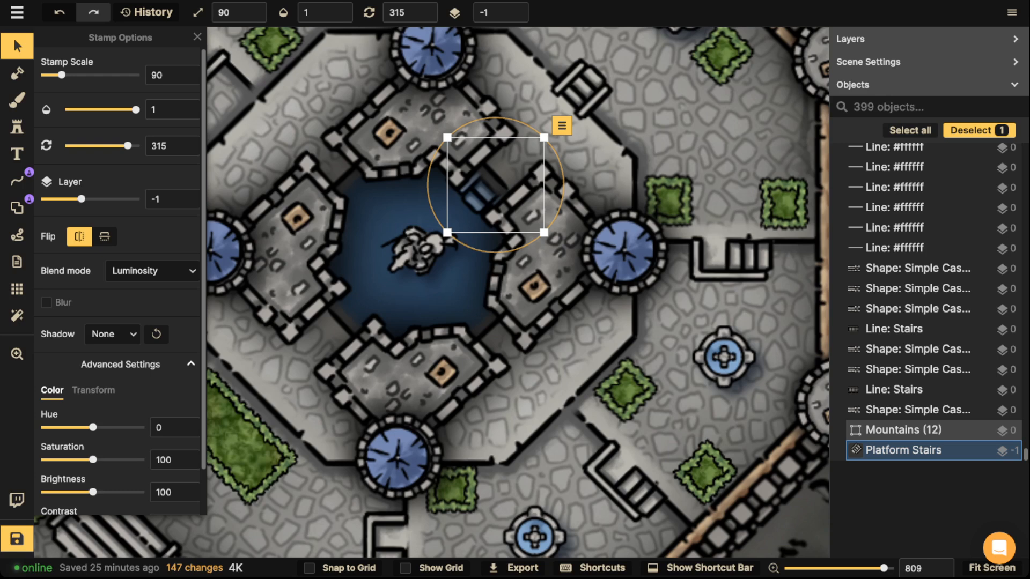
left_click_drag(93, 492, 68, 492)
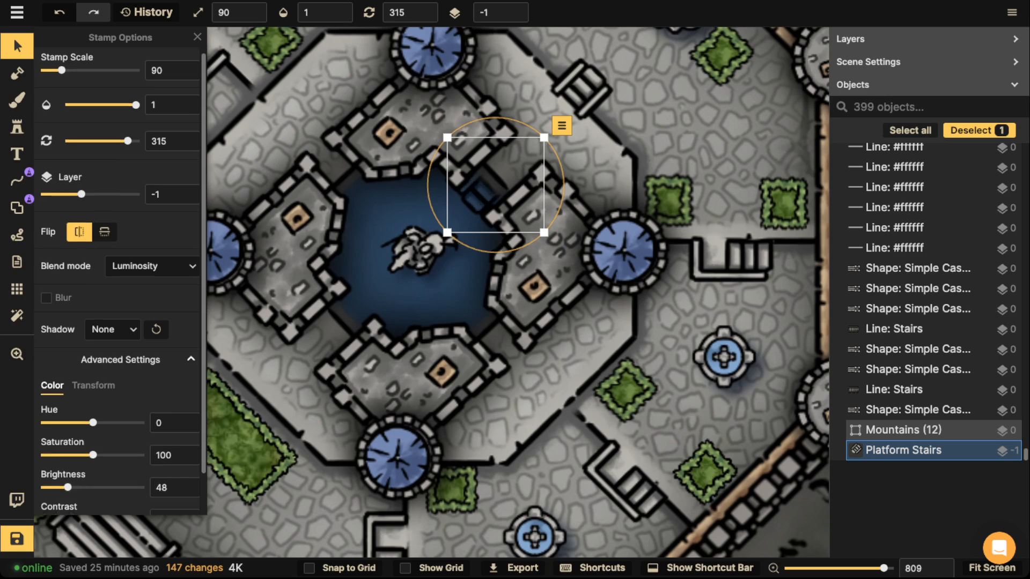
scroll(118, 274, "down", 1)
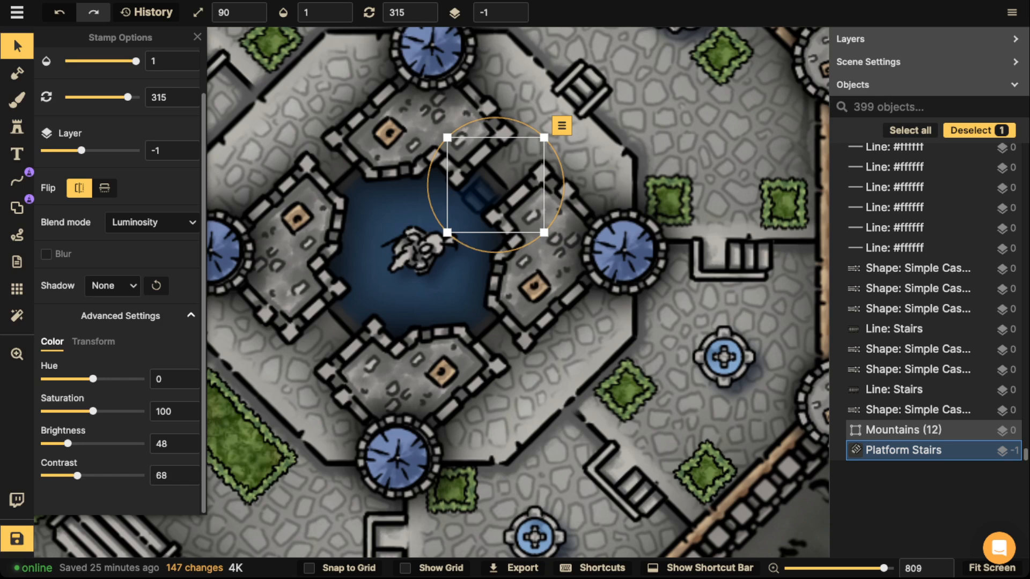
key("Left")
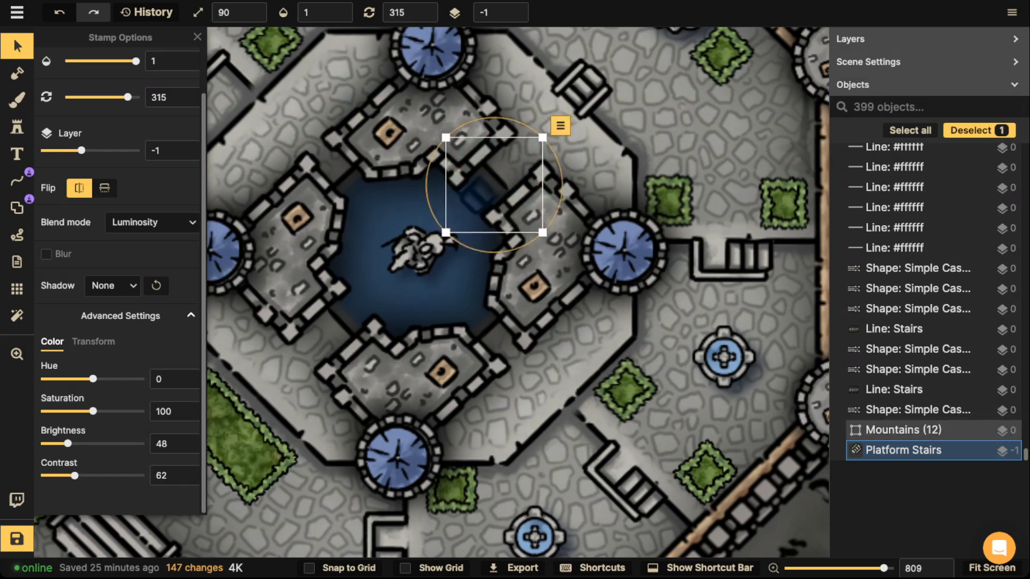
Copy the submerged platform stairs into the northwest, southwest and southeast gaps around the pool, rotating the southwest copy to 135 and the southeast to 45 degrees.
left_click_drag(477, 196, 343, 190)
scroll(376, 220, "down", 6)
key("ctrl+v")
scroll(368, 317, "down", 6)
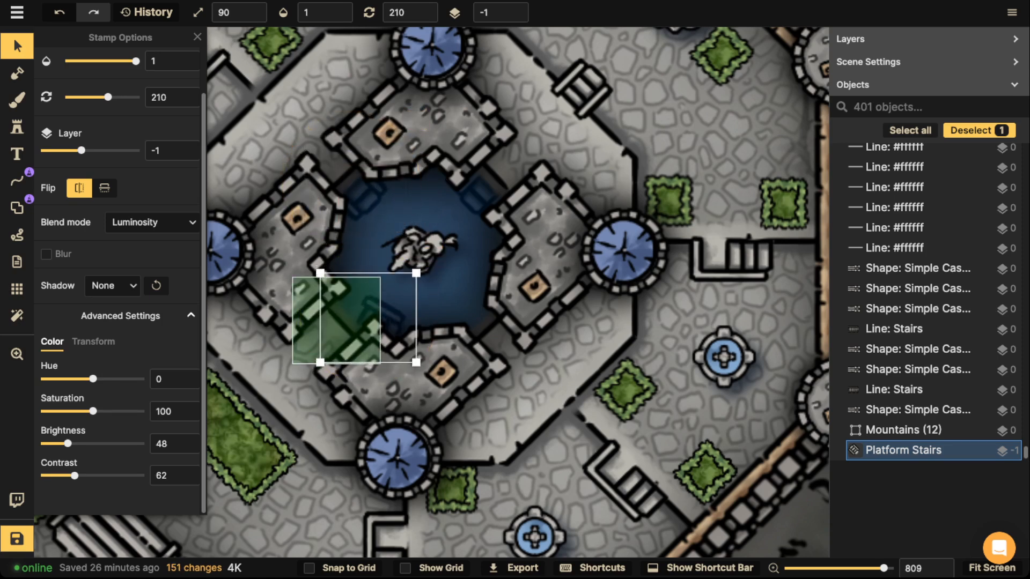
left_click_drag(368, 316, 348, 316)
key("ctrl+v")
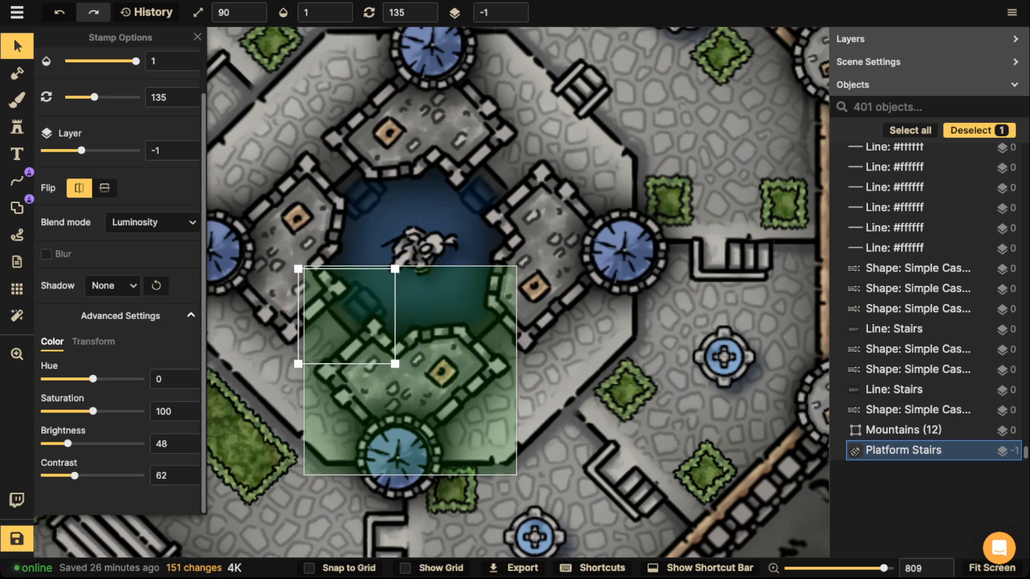
scroll(441, 319, "down", 5)
scroll(441, 319, "down", 1)
left_click_drag(441, 320, 475, 326)
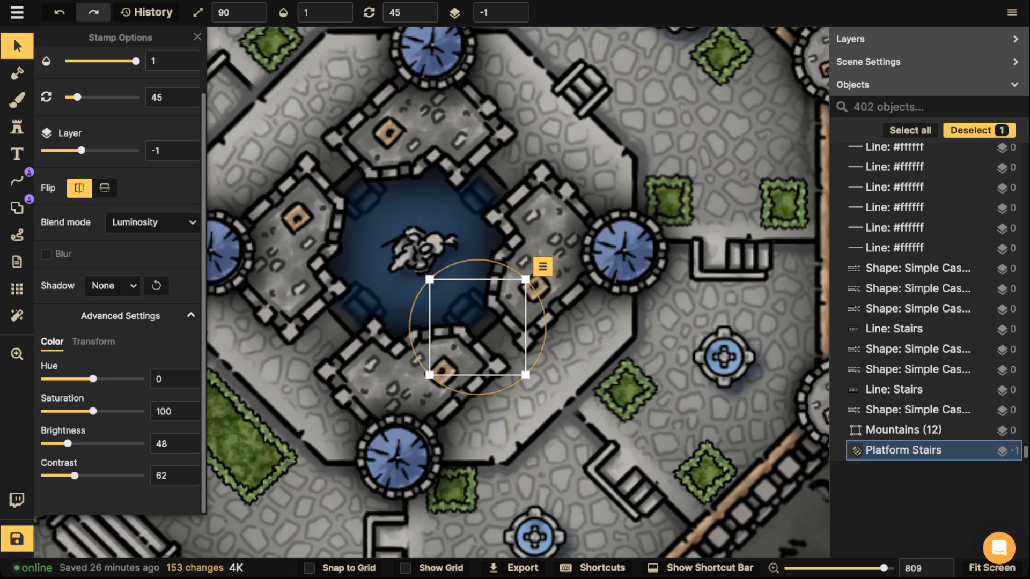
Copy the round fortification under the east blue tower and place the copy at the statue's position in the central pool.
left_click(432, 261)
left_click(429, 258)
left_click(418, 251)
scroll(417, 251, "up", 2)
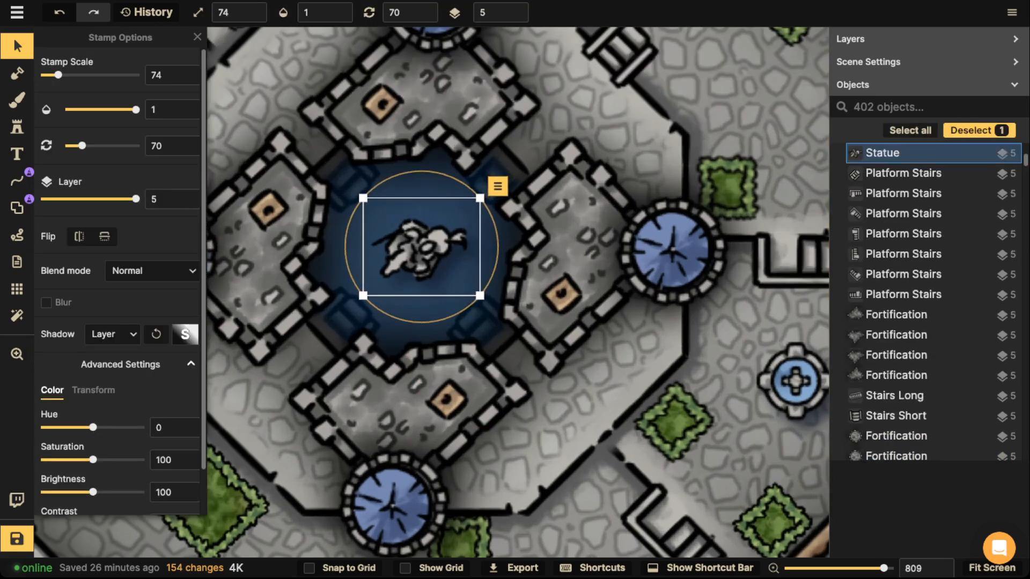
left_click(673, 250)
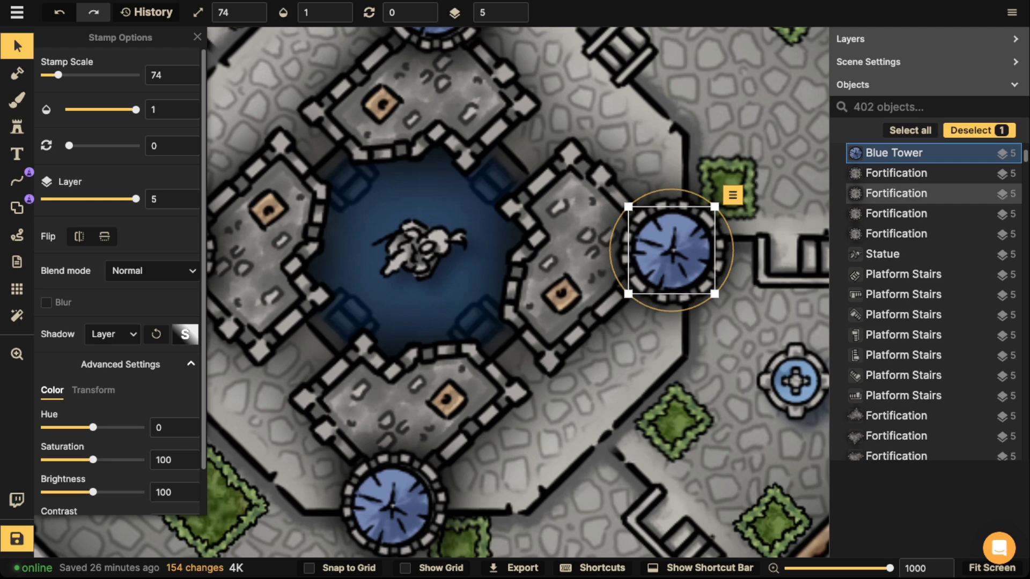
left_click(897, 194)
key("ctrl+c")
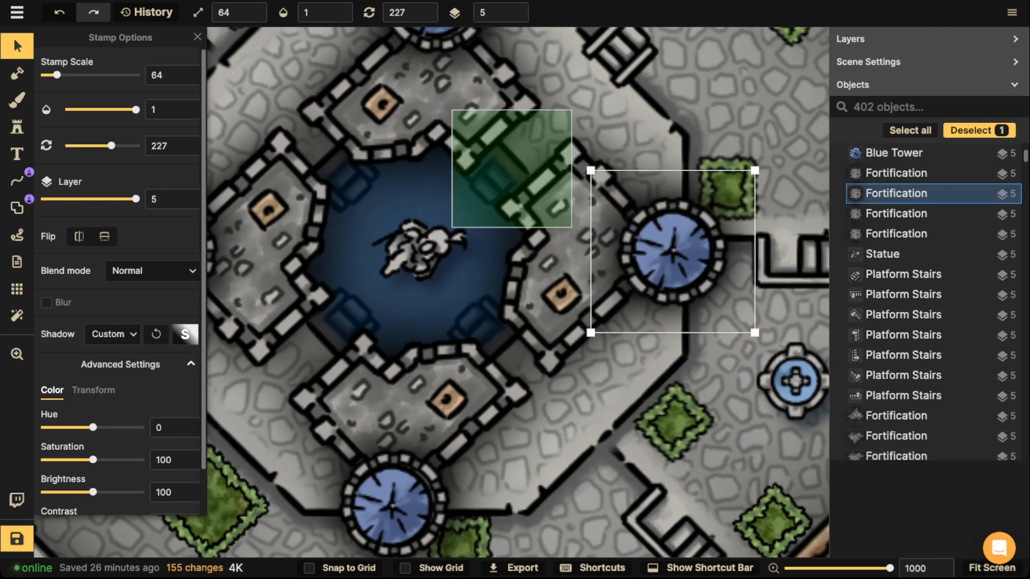
key("ctrl+v")
left_click_drag(504, 226, 418, 249)
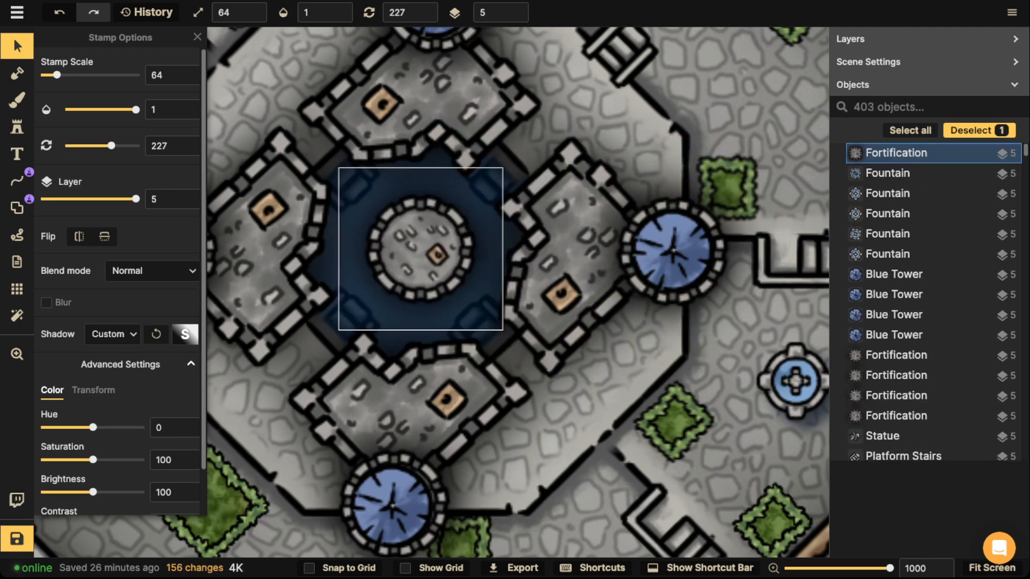
Move the copied round fortification in the pool to layer -1.
left_click(516, 17)
left_click(515, 17)
left_click(515, 17)
left_click(516, 17)
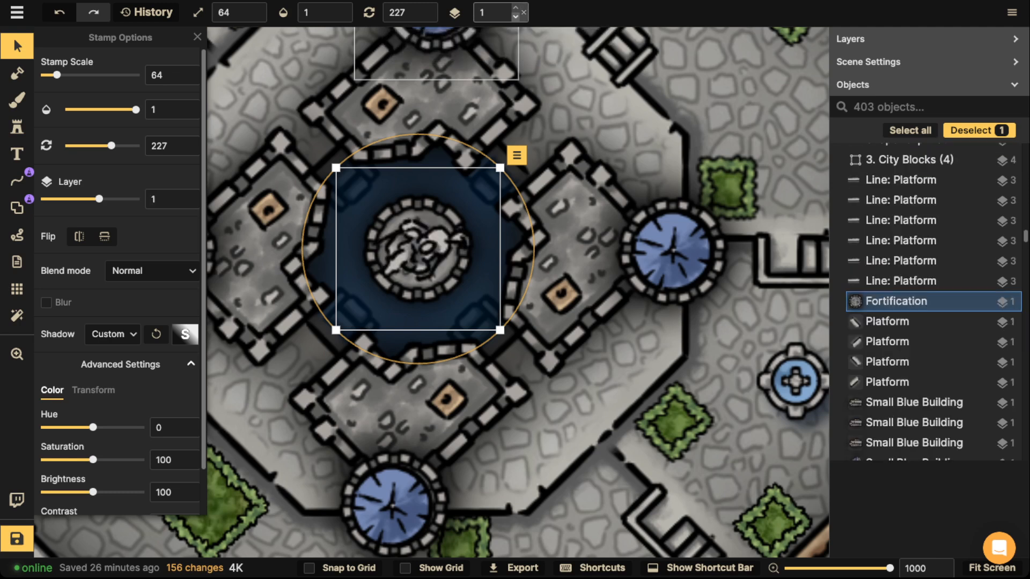
left_click(516, 16)
left_click(515, 17)
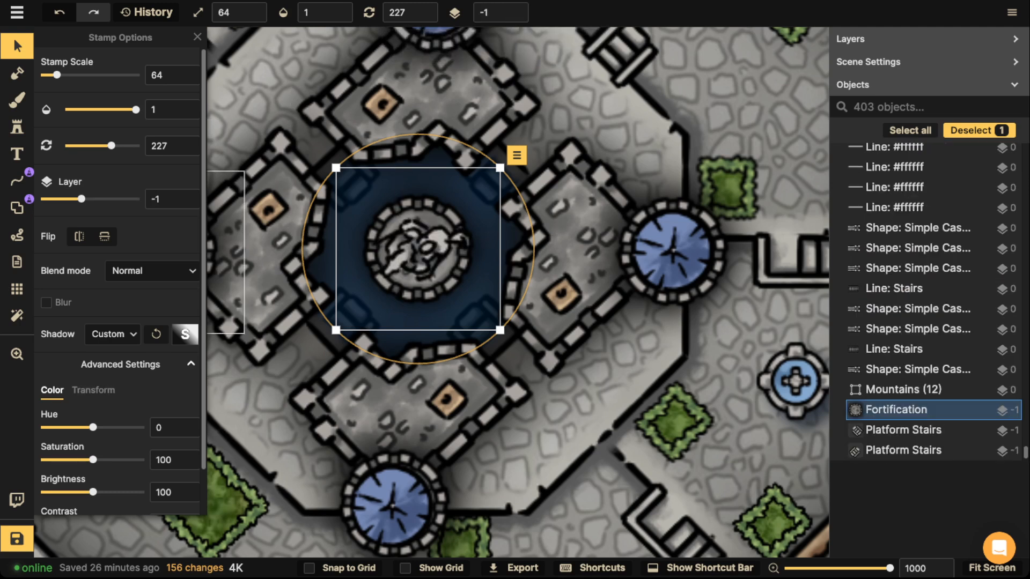
Remove the pool fortification's shadow and give it Luminosity blending, brightness 56 and contrast 52.
left_click(113, 334)
left_click(119, 360)
left_click(152, 272)
scroll(122, 397, "down", 5)
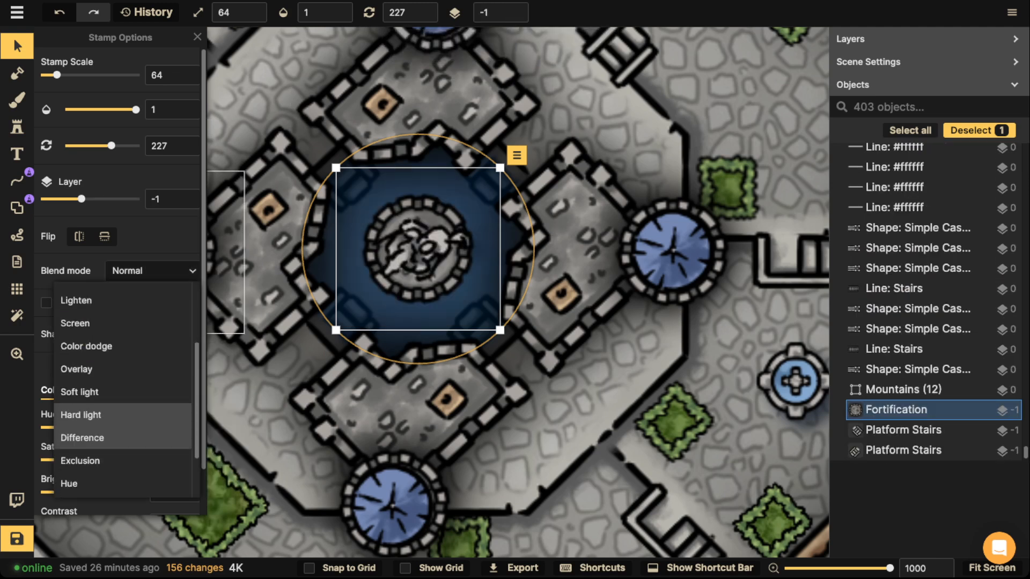
left_click(122, 486)
left_click(153, 271)
scroll(129, 301, "down", 2)
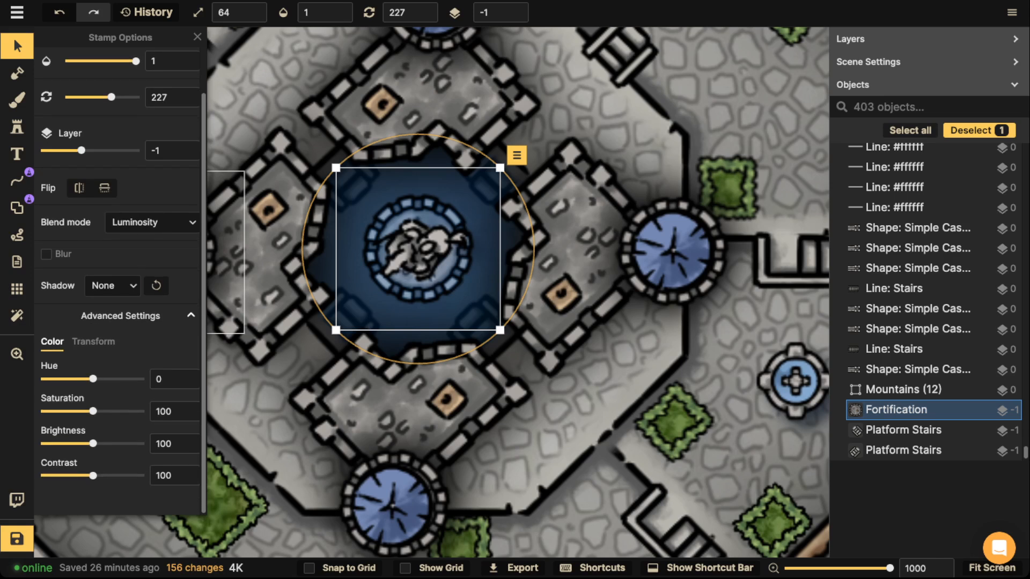
left_click_drag(92, 475, 71, 444)
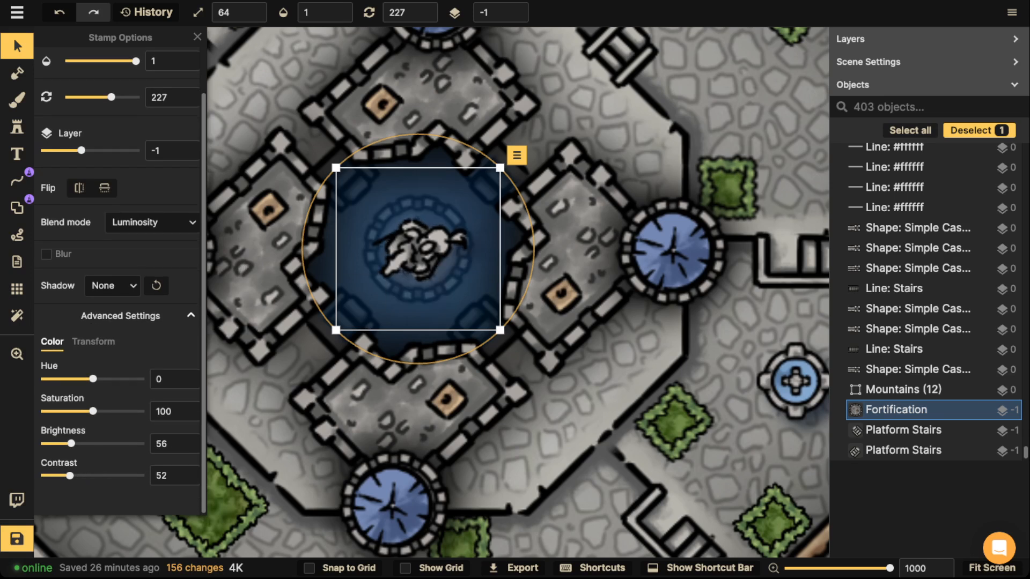
Shrink the pool fortification to a scale of 54, center it beneath the statue and set its brightness to 46.
left_click_drag(500, 330, 487, 318)
left_click_drag(419, 250, 417, 251)
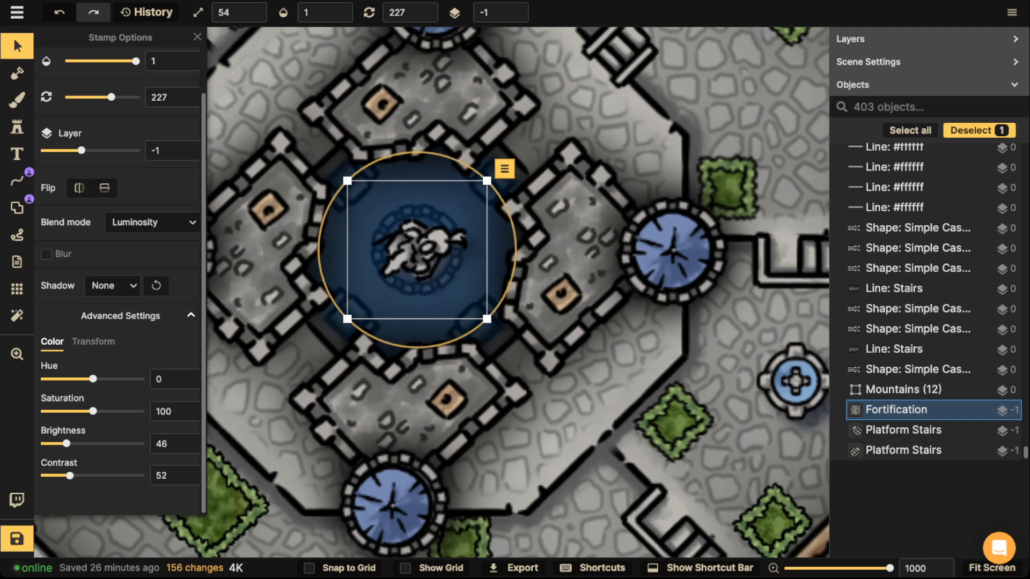
left_click(411, 173)
Save the map.
scroll(411, 173, "down", 3)
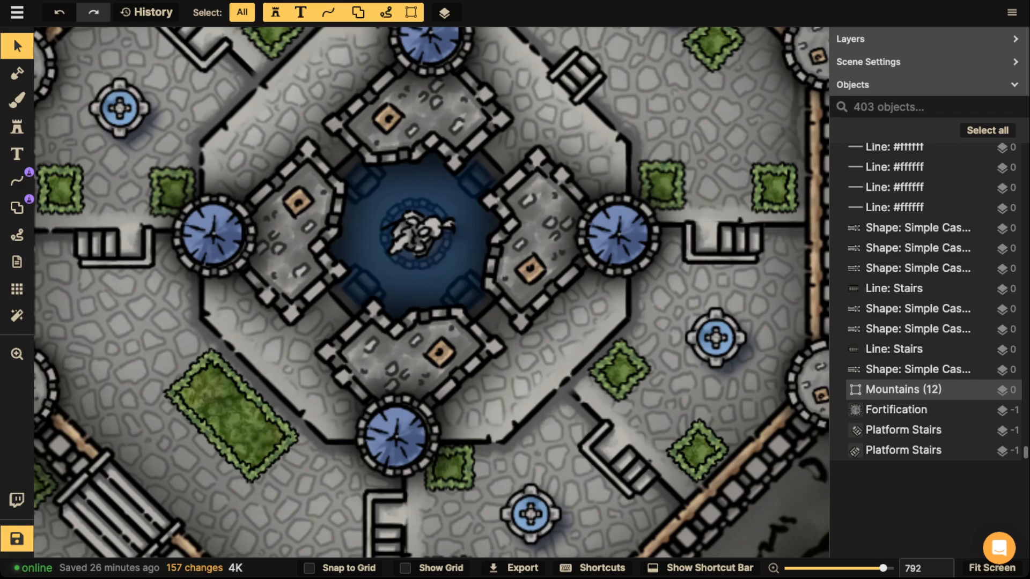
scroll(415, 200, "down", 5)
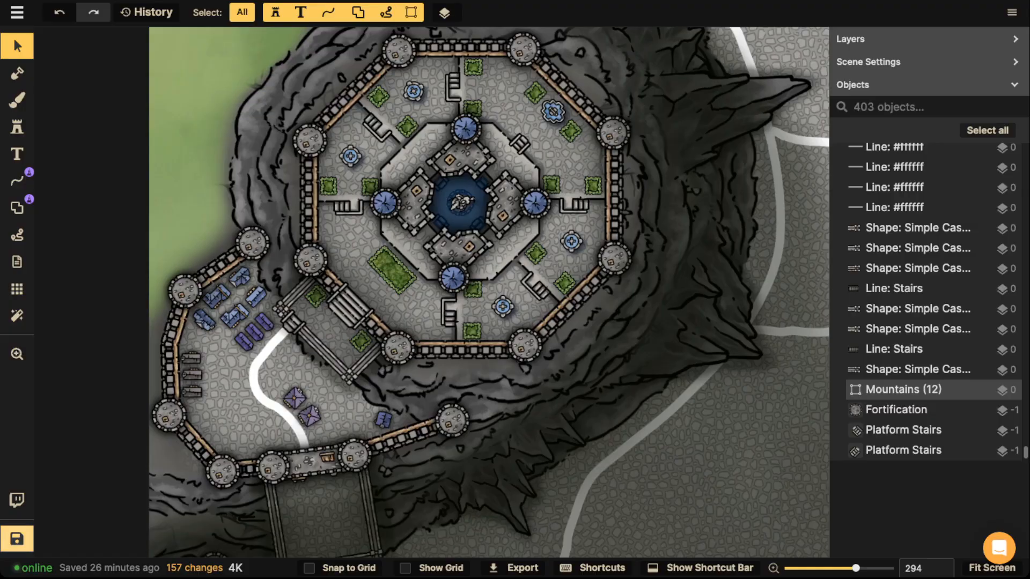
key("ctrl+s")
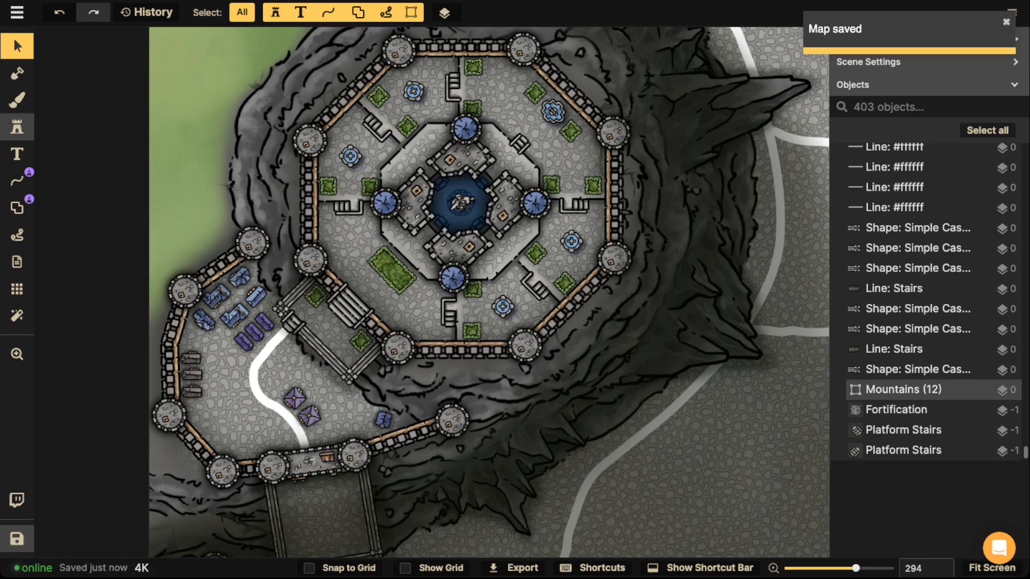
Choose the grey stone bench stamp from the Watercolor Cities details and set its scale to 64 and rotation to 225 degrees.
left_click(17, 127)
left_click(83, 152)
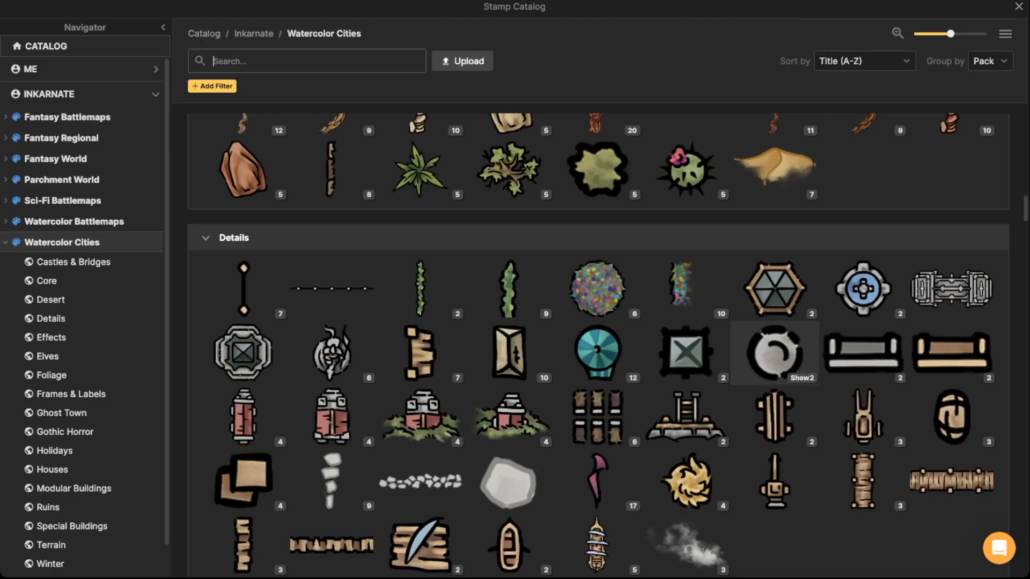
left_click(862, 352)
scroll(353, 137, "up", 5)
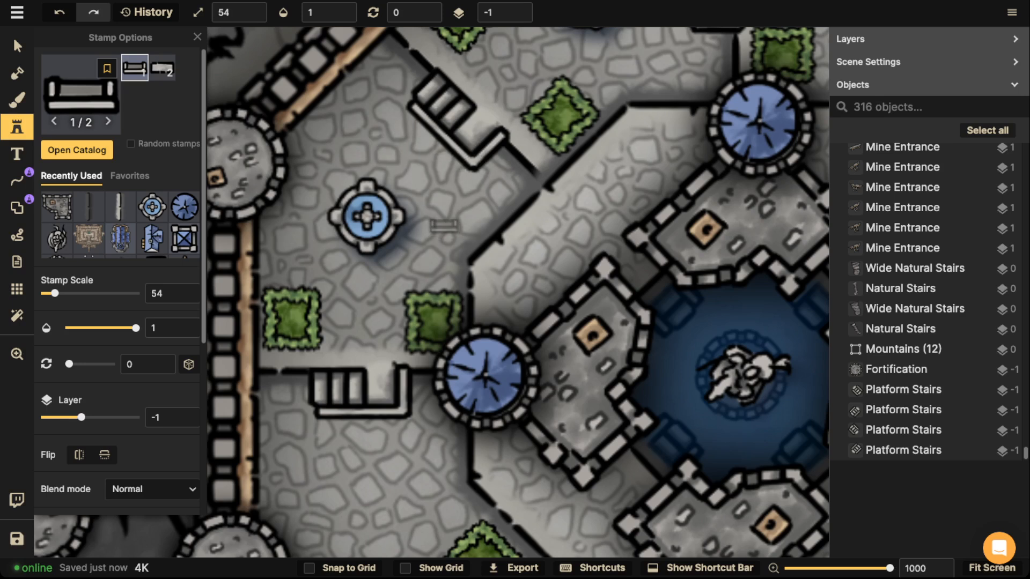
key("Left")
key("Left")
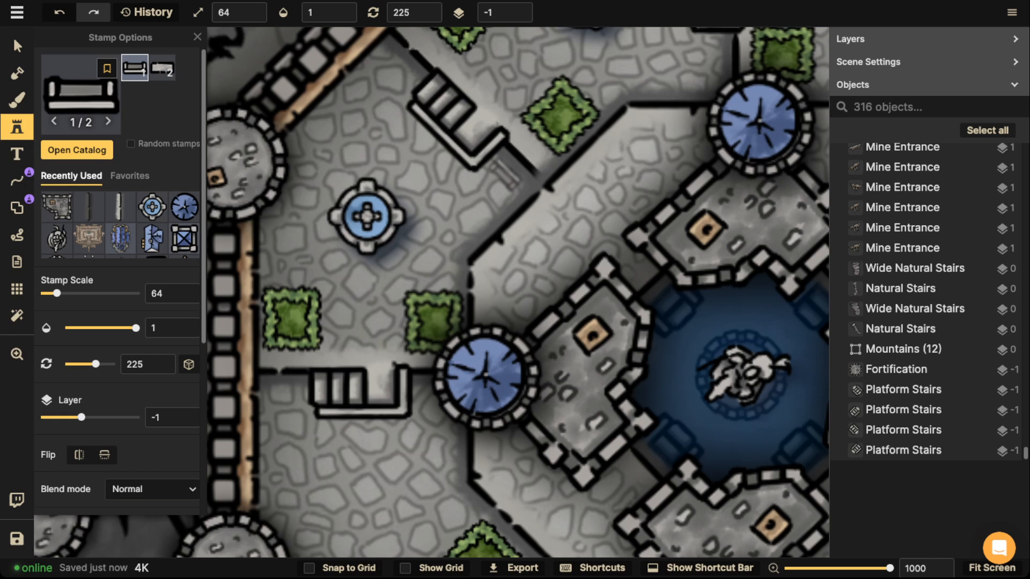
Place a stone bench on layer 3 between the northwest courtyard stairs and the inner octagon wall.
left_click(502, 172)
key("ctrl+z")
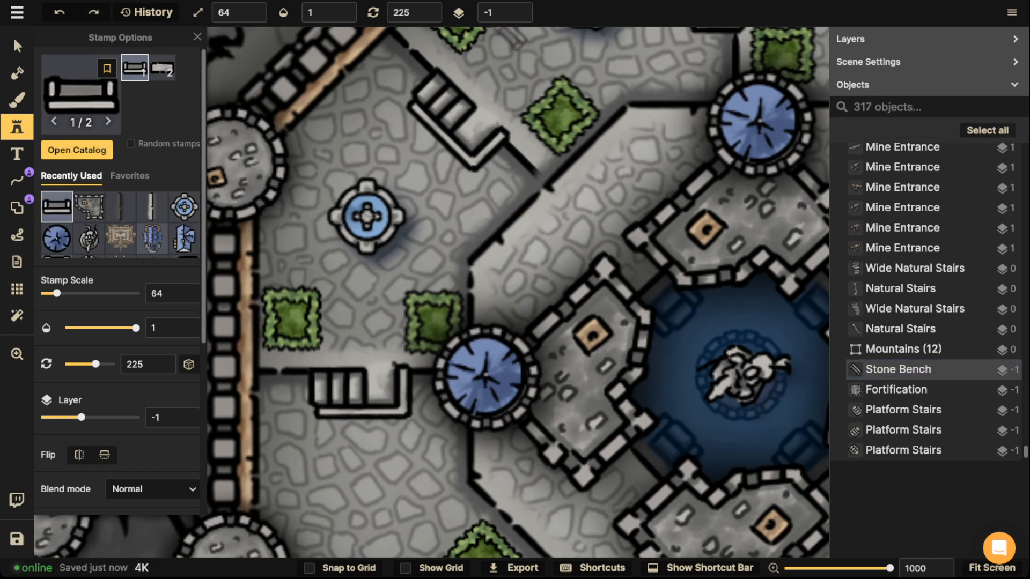
left_click(519, 9)
left_click(520, 9)
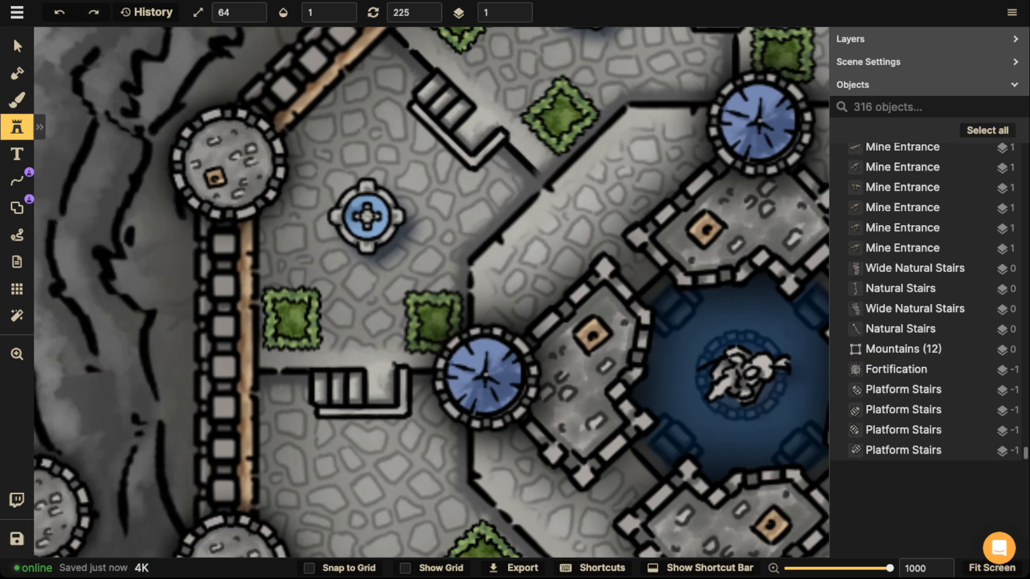
key("ctrl+shift+z")
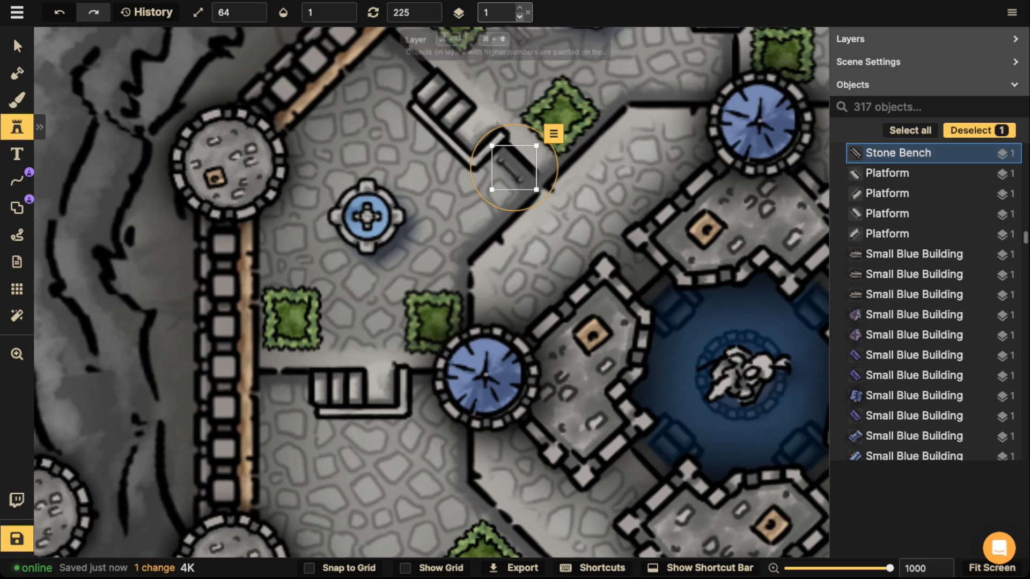
left_click(520, 7)
left_click_drag(514, 167, 512, 171)
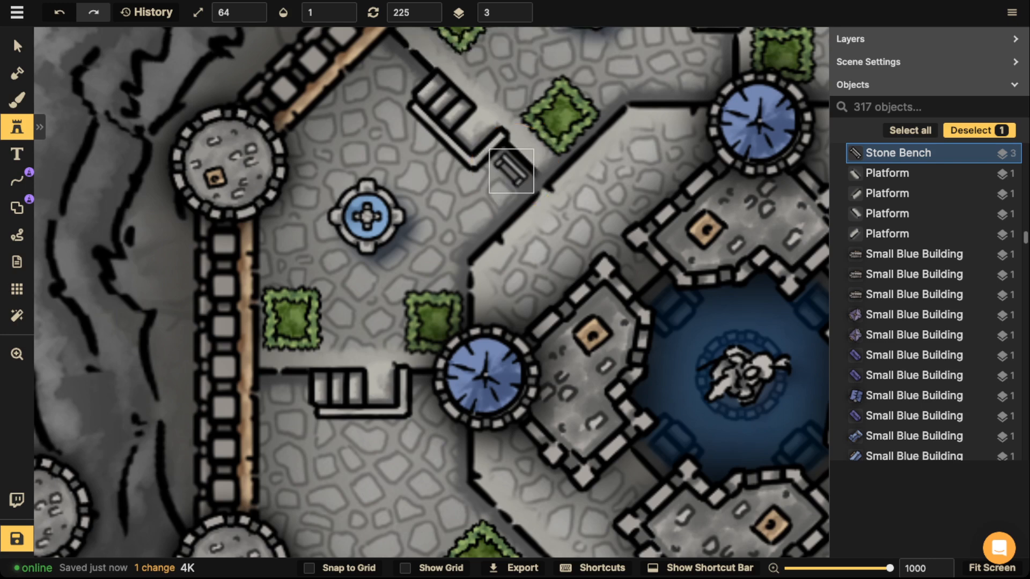
left_click(454, 269)
Place a stone bench rotated to 270 degrees between the northern courtyard stairs and the north blue tower.
scroll(370, 377, "down", 3)
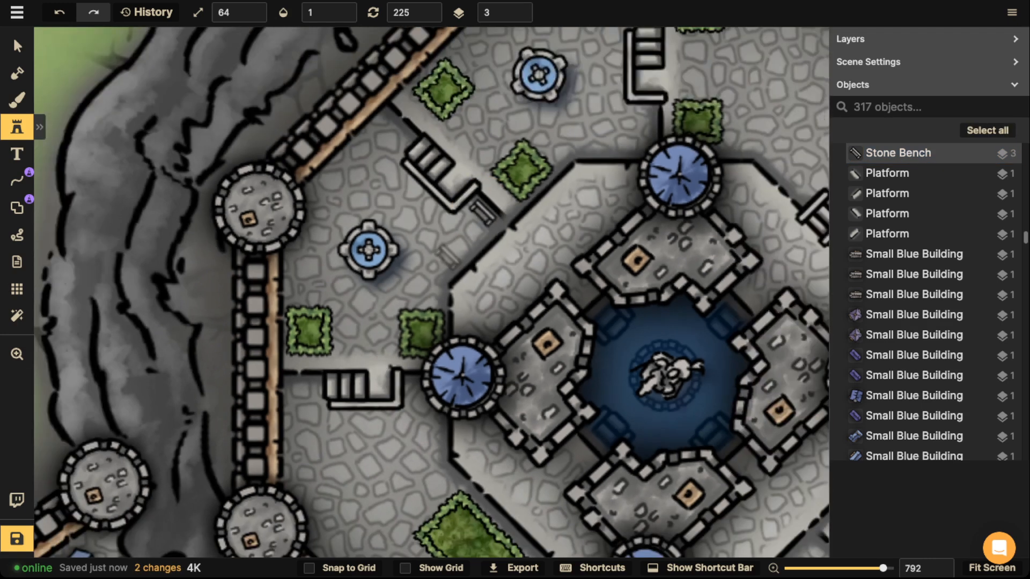
left_click_drag(643, 107, 534, 177)
left_click(539, 188)
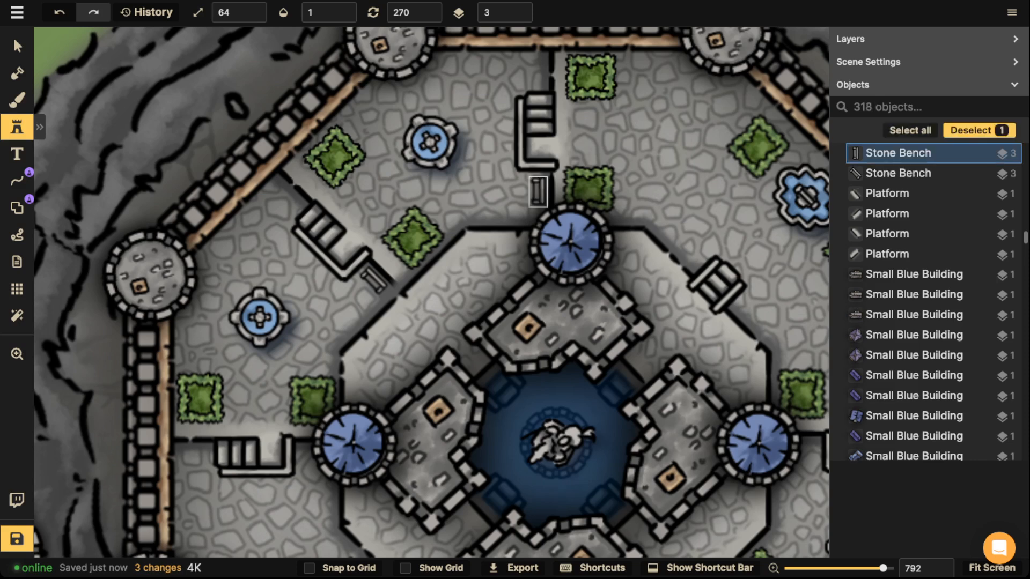
Place a horizontal stone bench between the east blue tower and its stairs, and one rotated to 225 degrees beside the southeast stairs.
left_click_drag(773, 402, 579, 234)
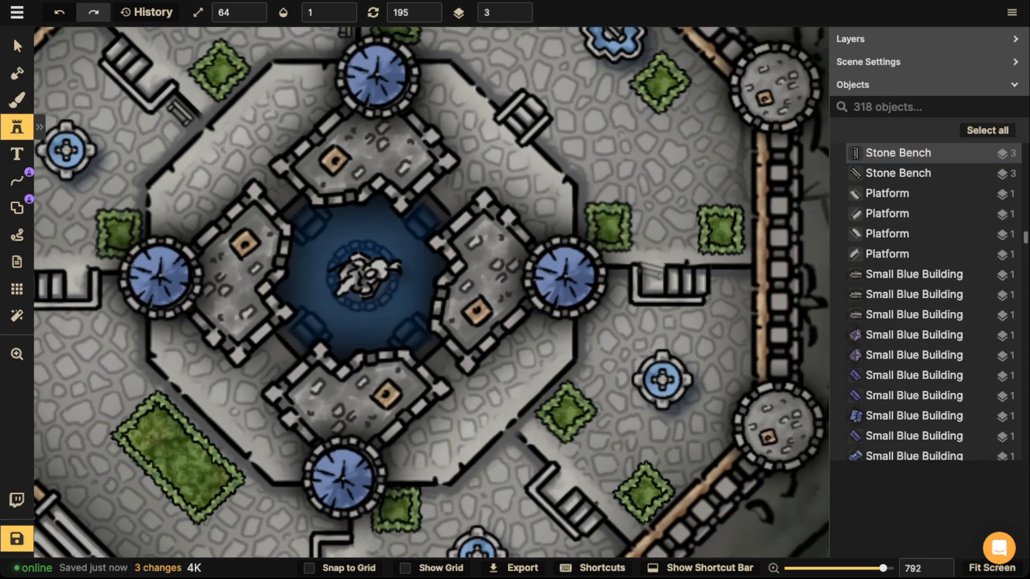
left_click_drag(651, 270, 626, 279)
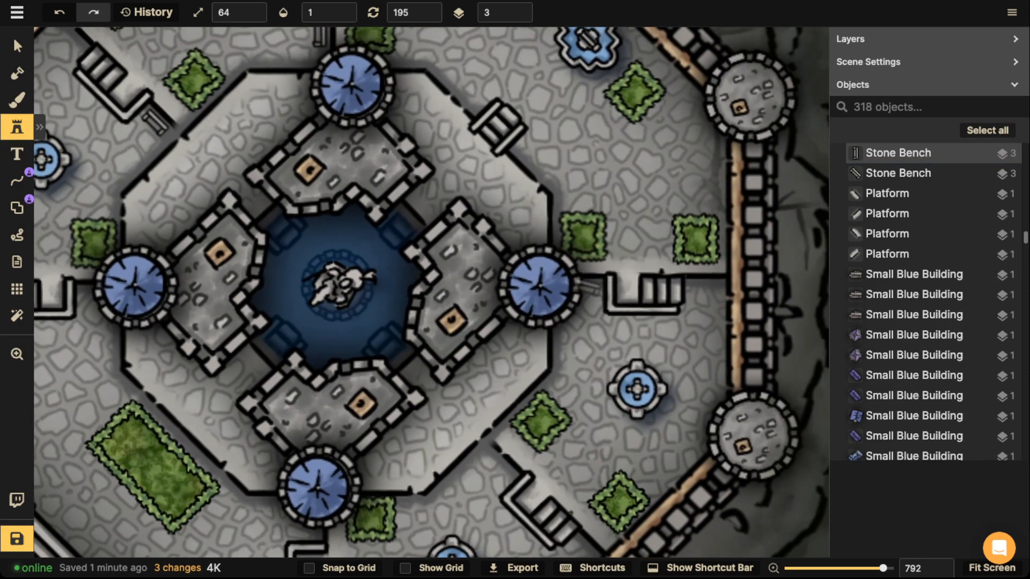
left_click(588, 287)
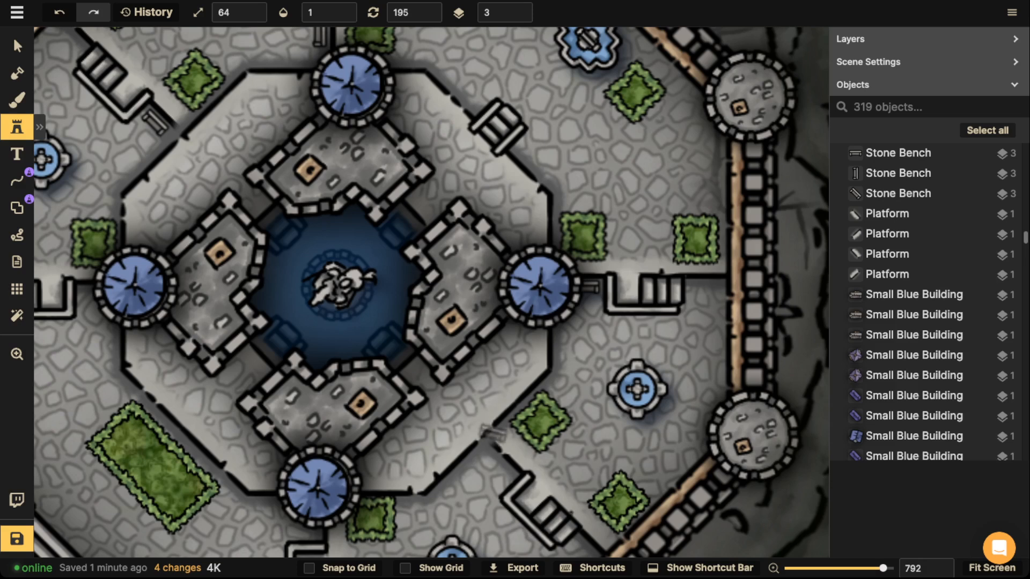
left_click(494, 463)
left_click_drag(437, 442, 647, 281)
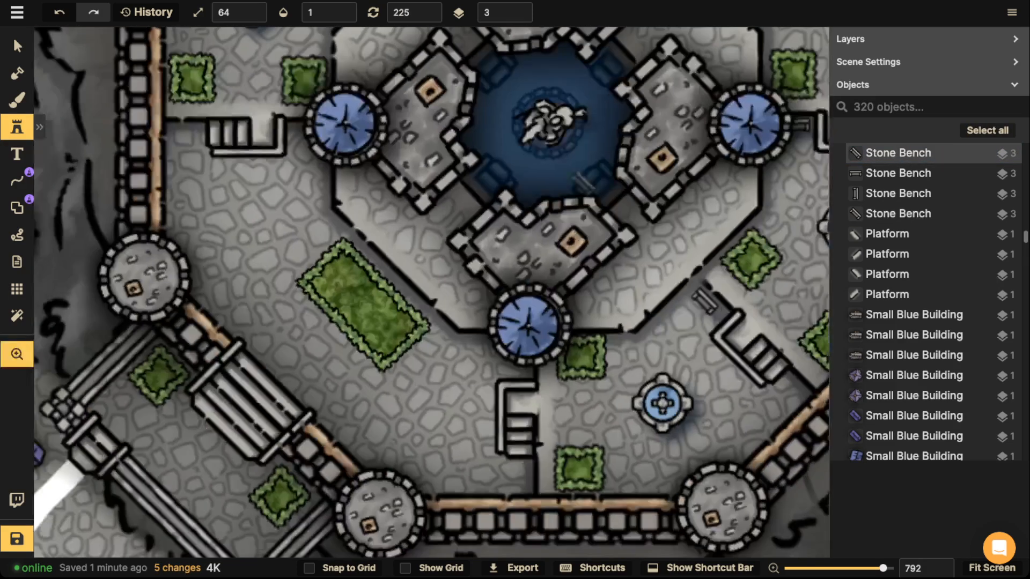
Place a horizontal stone bench between the west blue tower and its stairs, and one rotated to 270 degrees below the south blue tower.
left_click(303, 136)
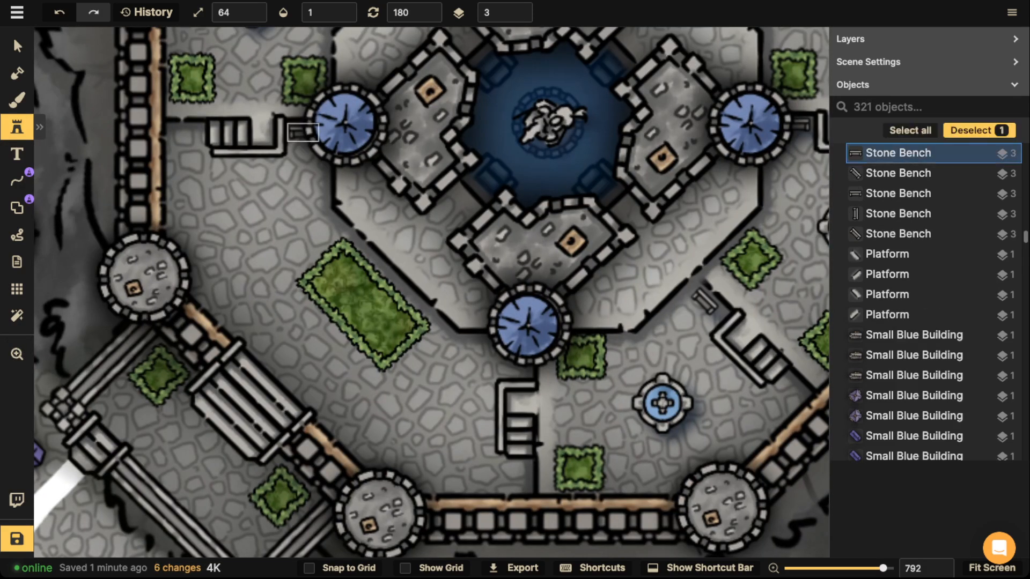
left_click_drag(626, 312, 548, 264)
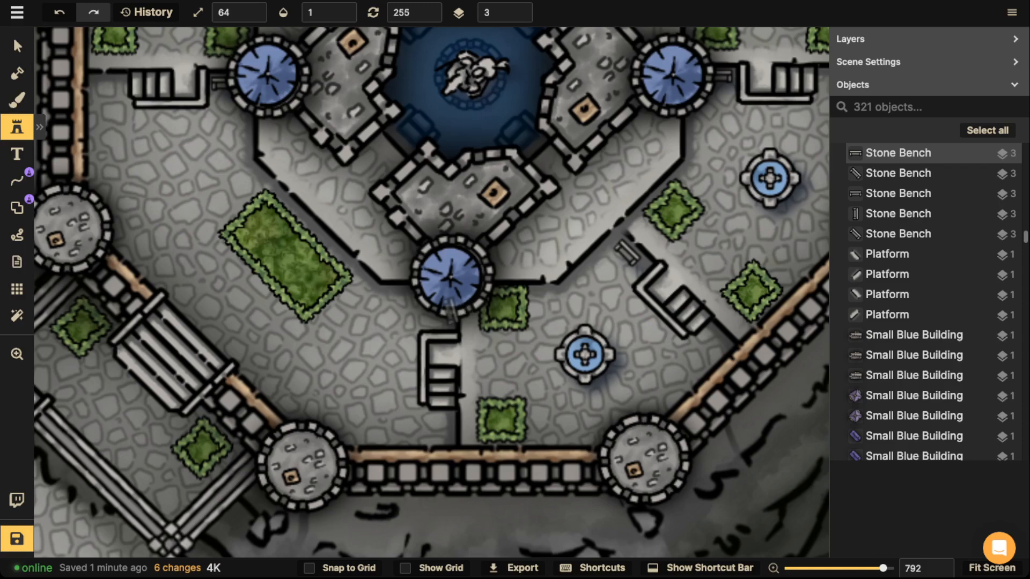
left_click(441, 316)
left_click_drag(514, 171, 367, 535)
left_click_drag(328, 70, 538, 165)
scroll(538, 165, "up", 3)
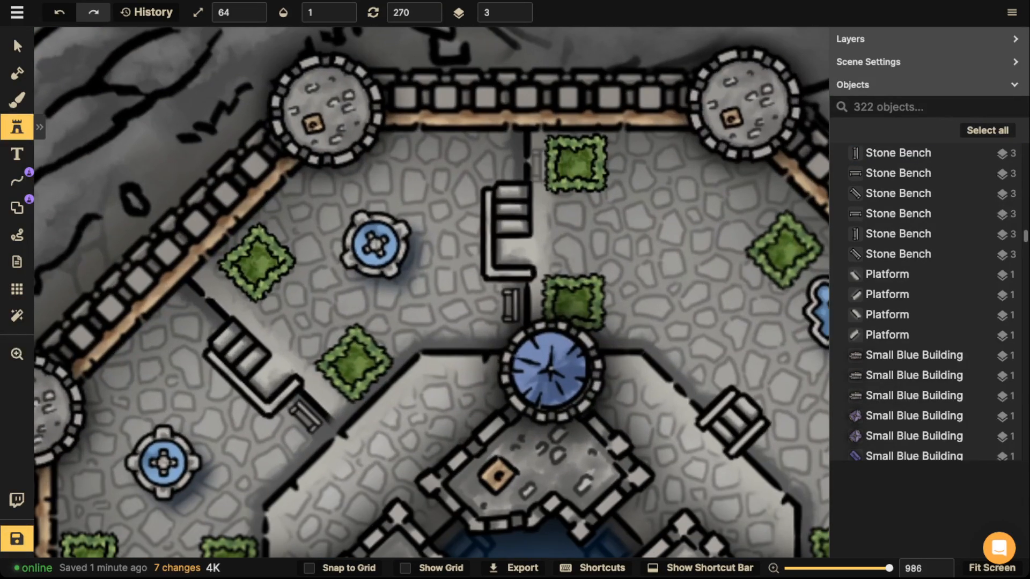
left_click(508, 156)
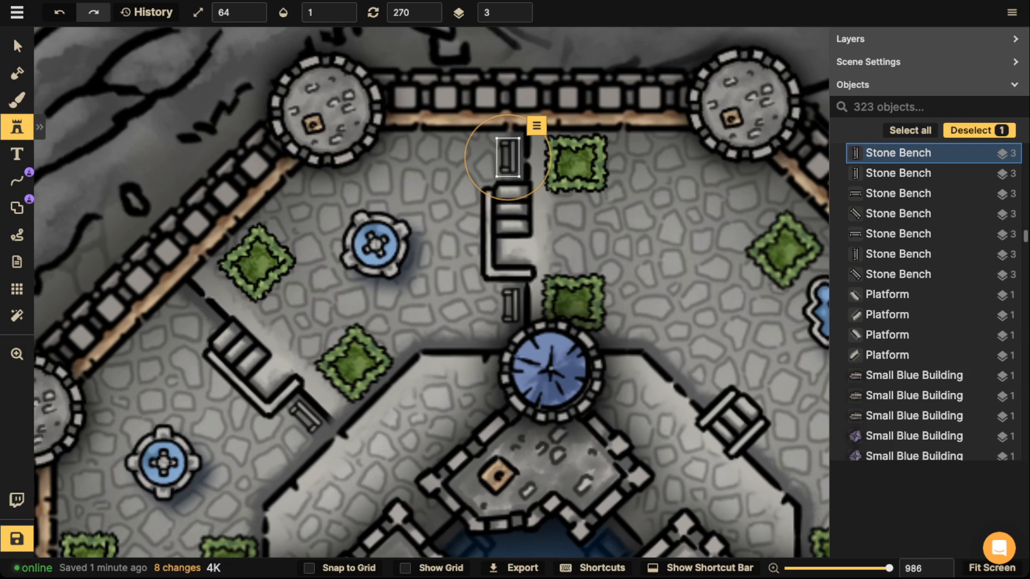
key("Delete")
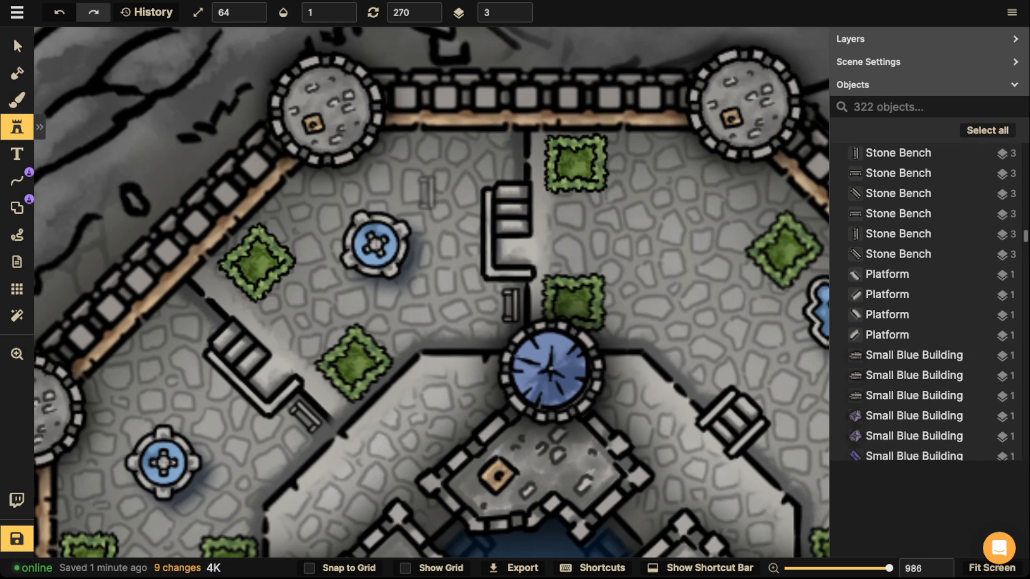
Place four stone benches diagonally around the fountain southeast of the east blue tower, rotated to 315, 45, 135 and 225 degrees.
scroll(492, 238, "down", 3)
left_click_drag(515, 375, 318, 85)
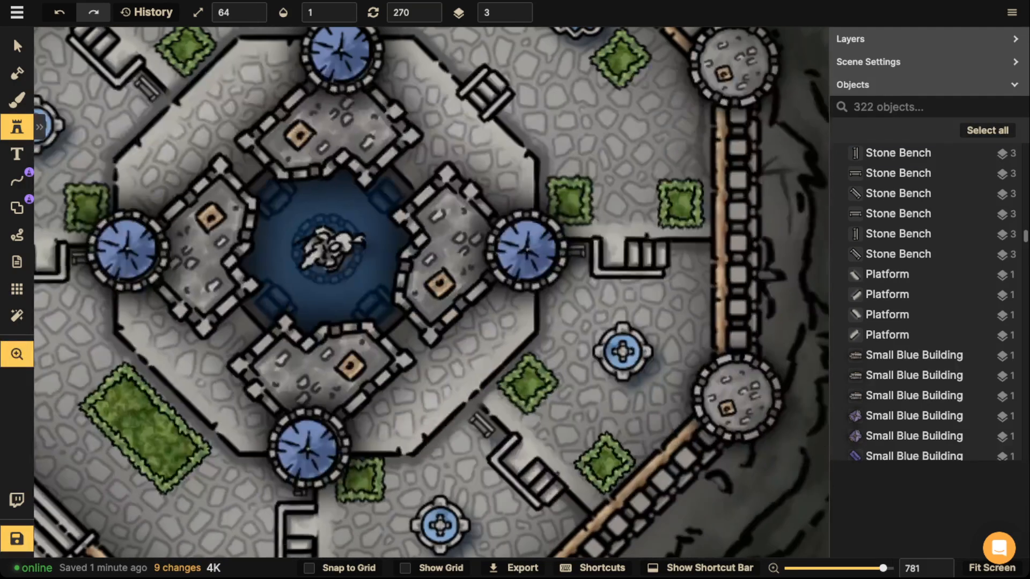
left_click(658, 387)
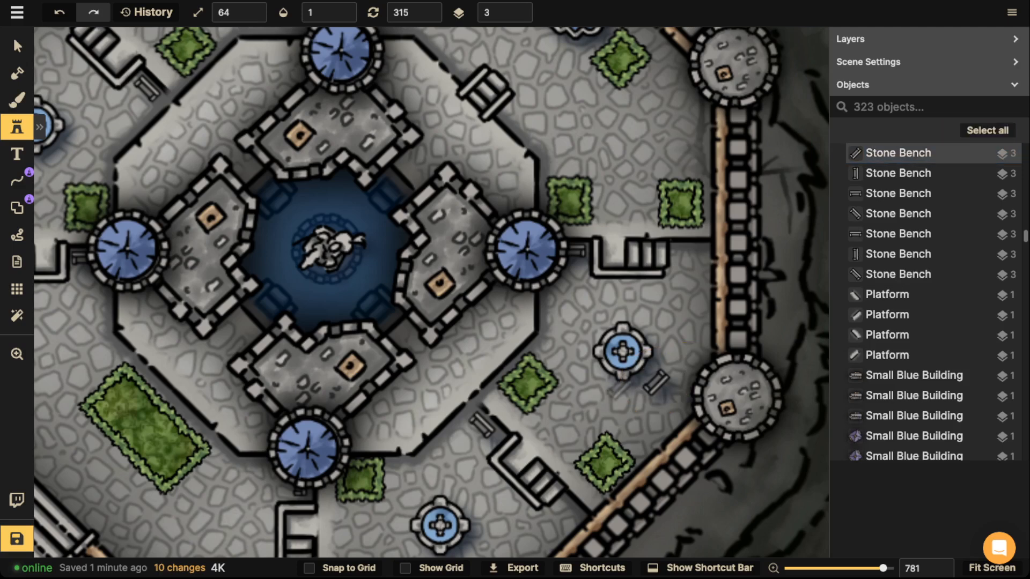
scroll(598, 389, "up", 1)
left_click(586, 382)
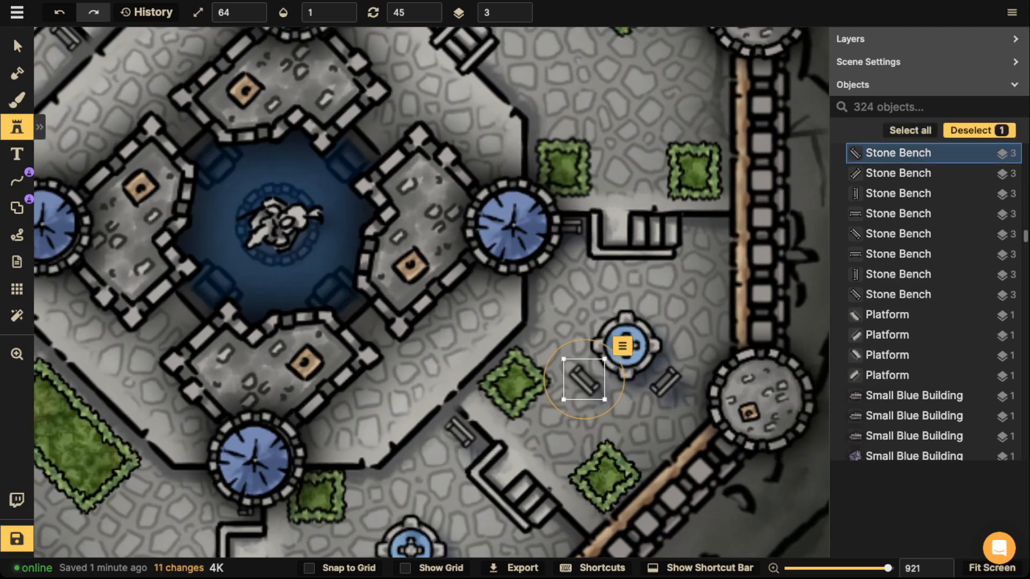
left_click(586, 306)
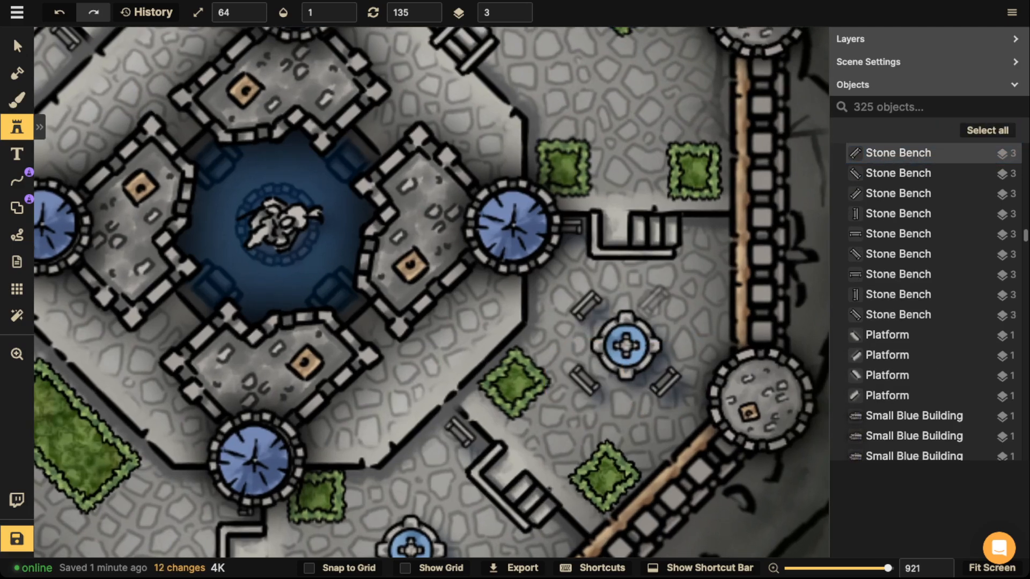
left_click(663, 306)
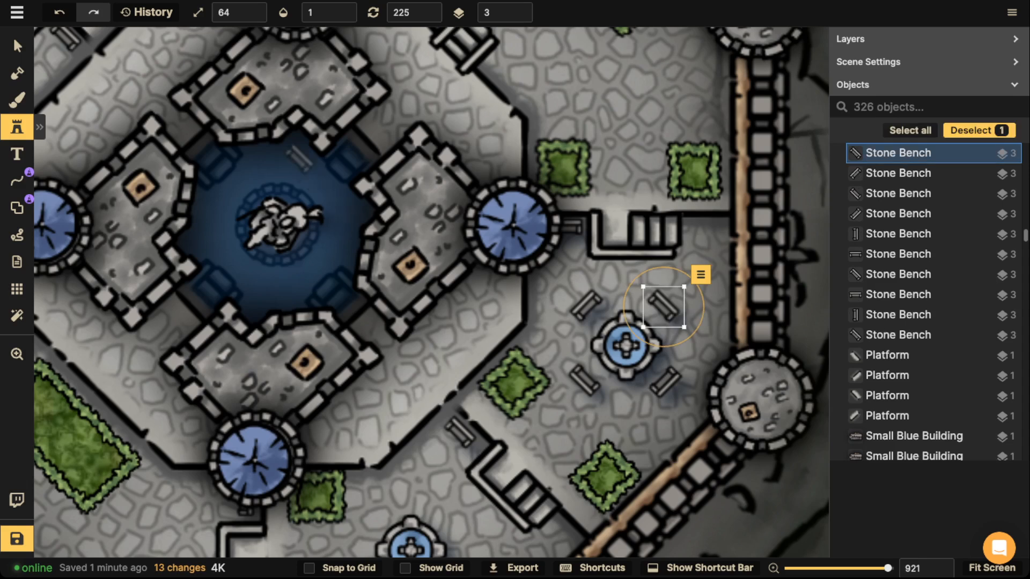
Copy the four benches around that fountain and paste them around the fountain northwest of the north blue tower.
left_click(17, 46)
left_click(584, 379)
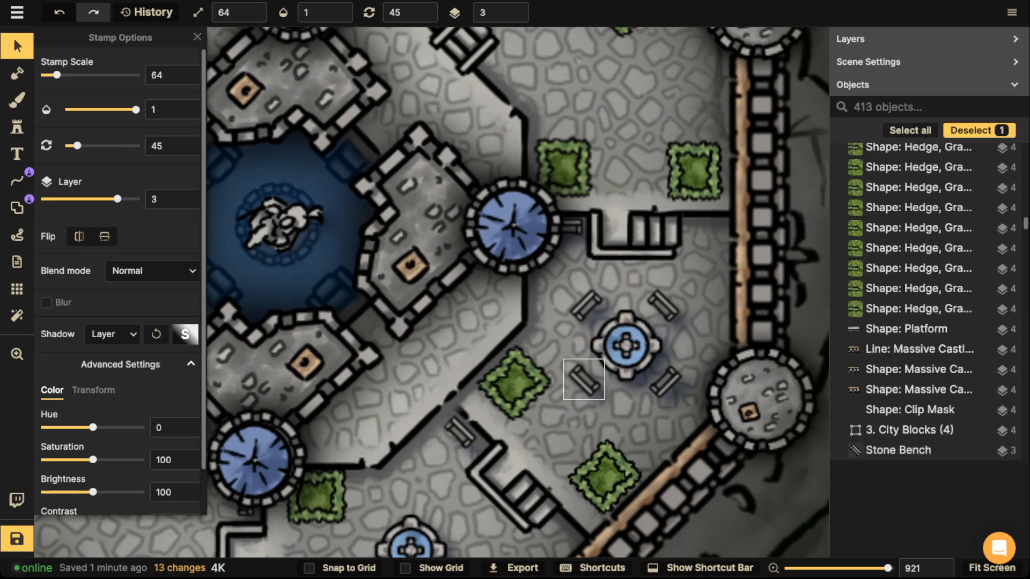
left_click(587, 304)
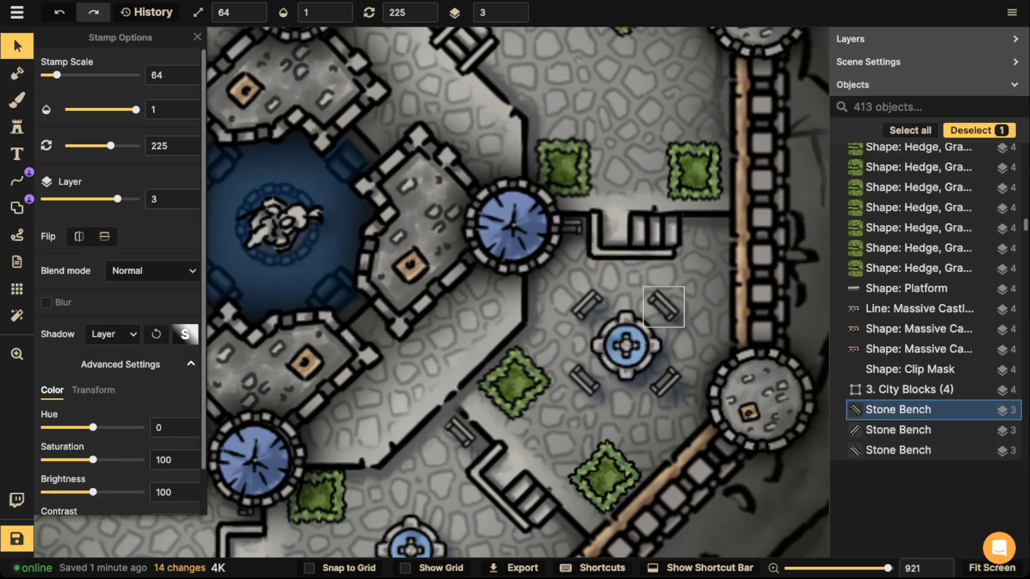
left_click(665, 305, "shift")
left_click(584, 379, "shift")
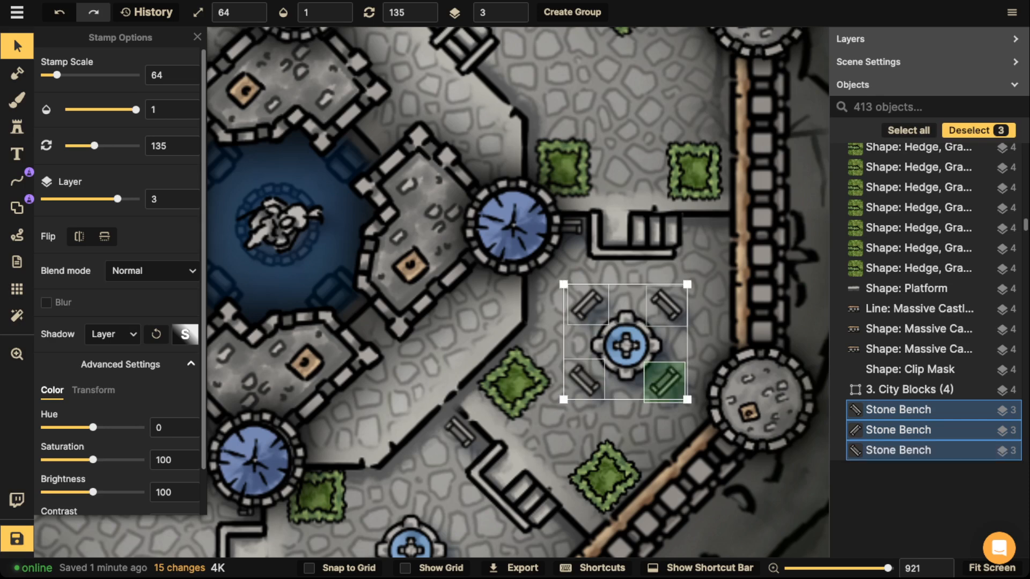
left_click(665, 382, "shift")
key("space")
left_click_drag(513, 226, 658, 400)
left_click_drag(709, 115, 628, 295)
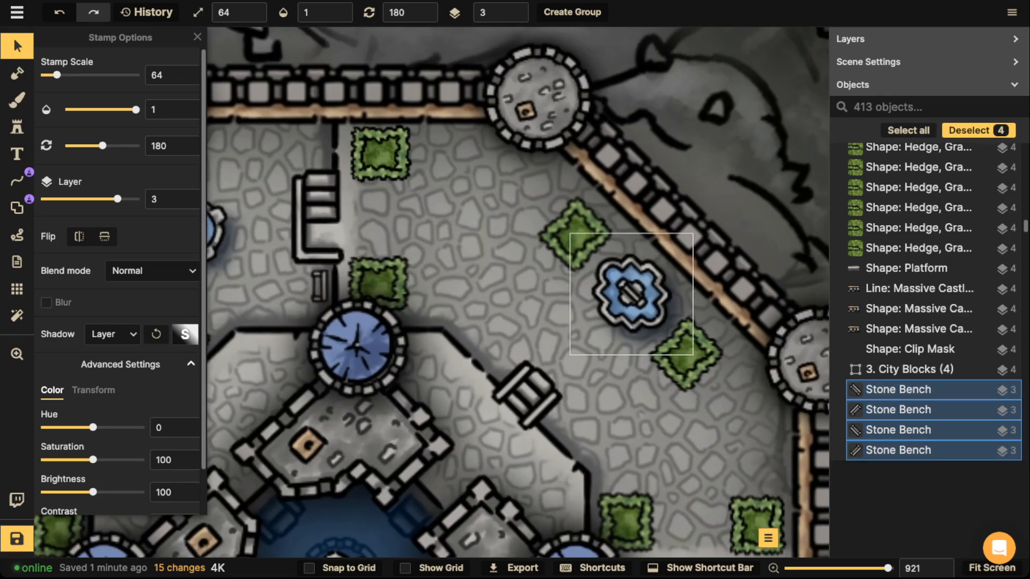
key("space")
left_click_drag(225, 233, 336, 235)
key("ctrl+v")
Paste the four-bench set around the fountain northwest of the west blue tower, rotating it to 180 degrees and centring it.
key("space")
left_click_drag(236, 435, 436, 223)
key("ctrl+v")
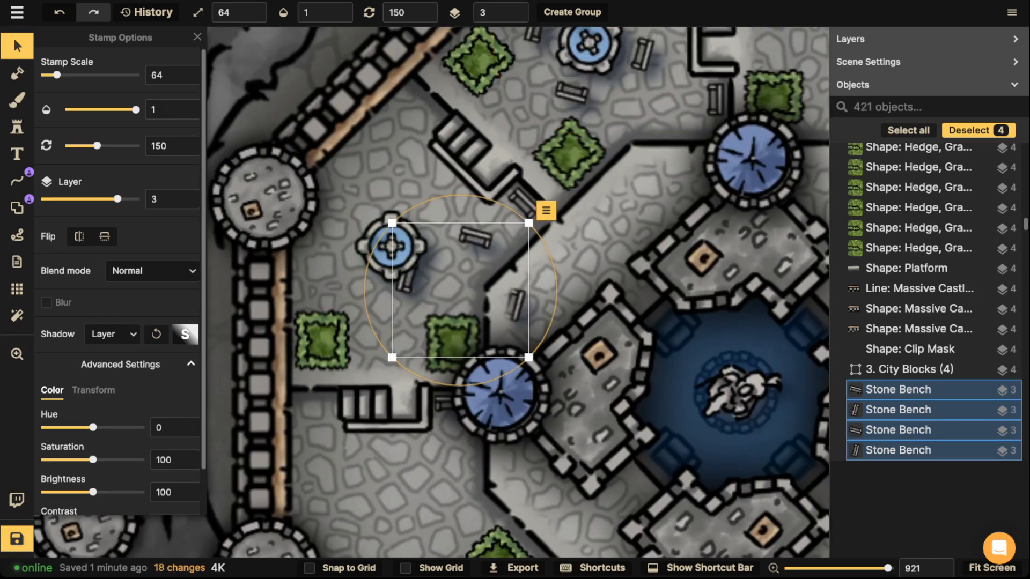
left_click_drag(460, 290, 404, 245)
left_click_drag(465, 184, 487, 223)
left_click_drag(418, 244, 404, 245)
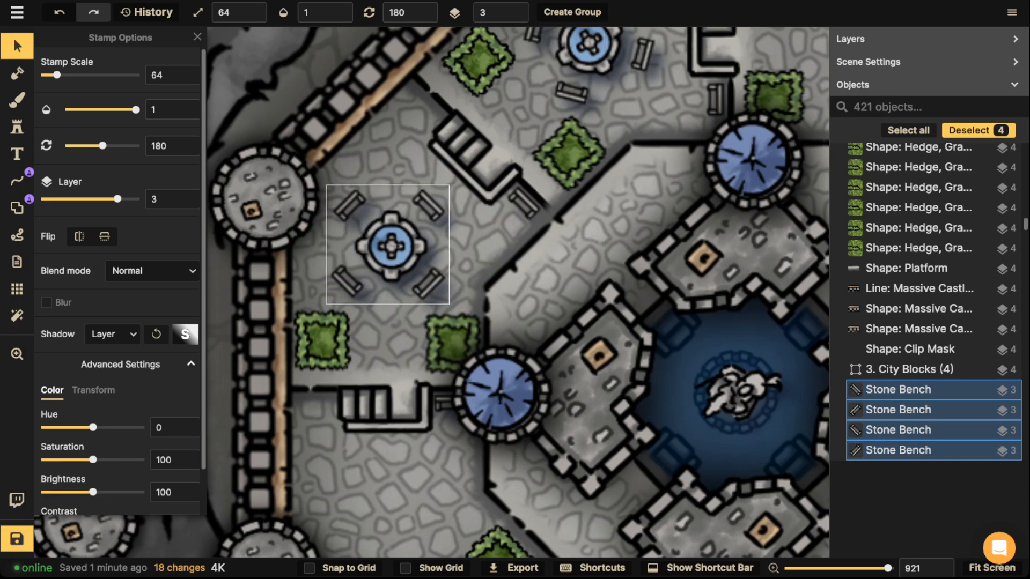
key("Escape")
Paste the four-bench set around the fountain southeast of the south blue tower and rotate it to 180 degrees.
key("space")
left_click_drag(526, 429, 450, 191)
left_click_drag(804, 372, 499, 177)
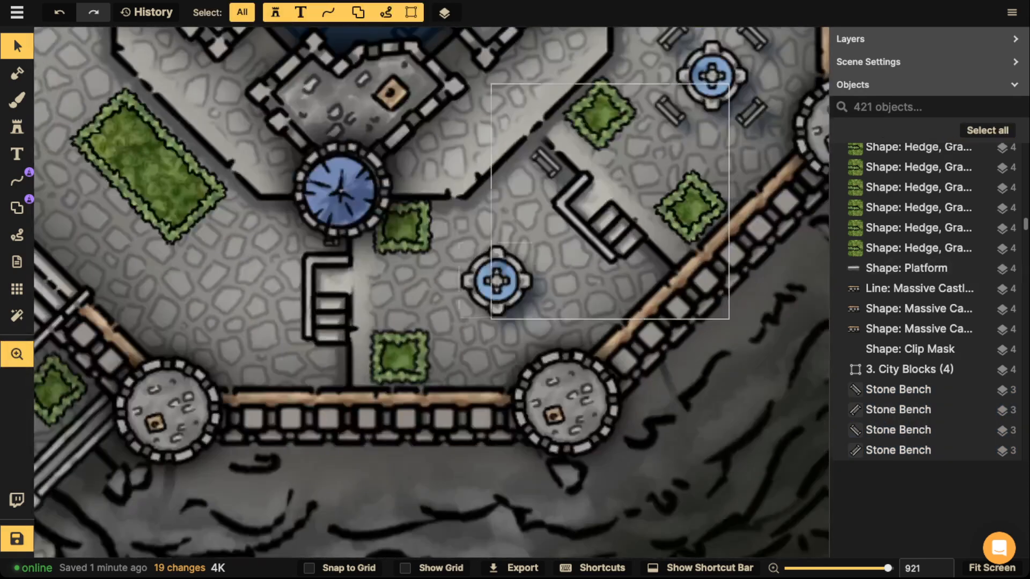
key("ctrl+v")
left_click_drag(523, 311, 420, 223)
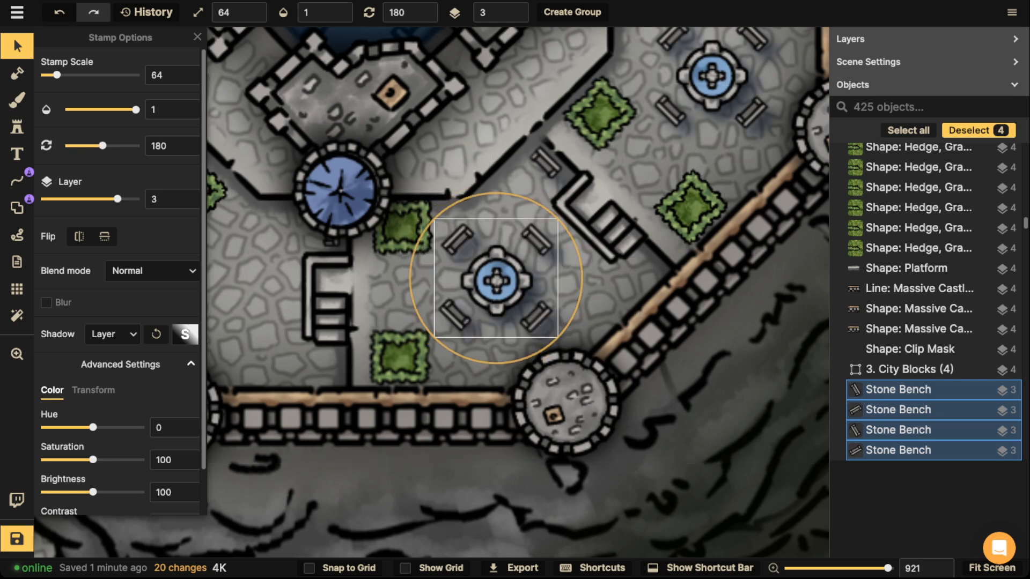
key("Escape")
scroll(475, 150, "down", 8)
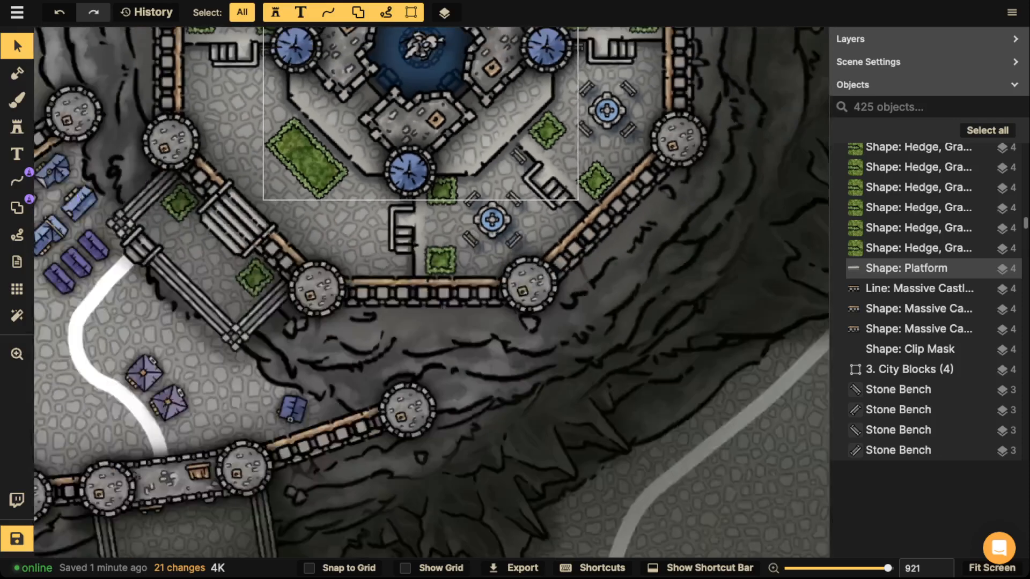
left_click_drag(474, 150, 487, 354)
scroll(506, 381, "down", 2)
left_click_drag(313, 231, 329, 213)
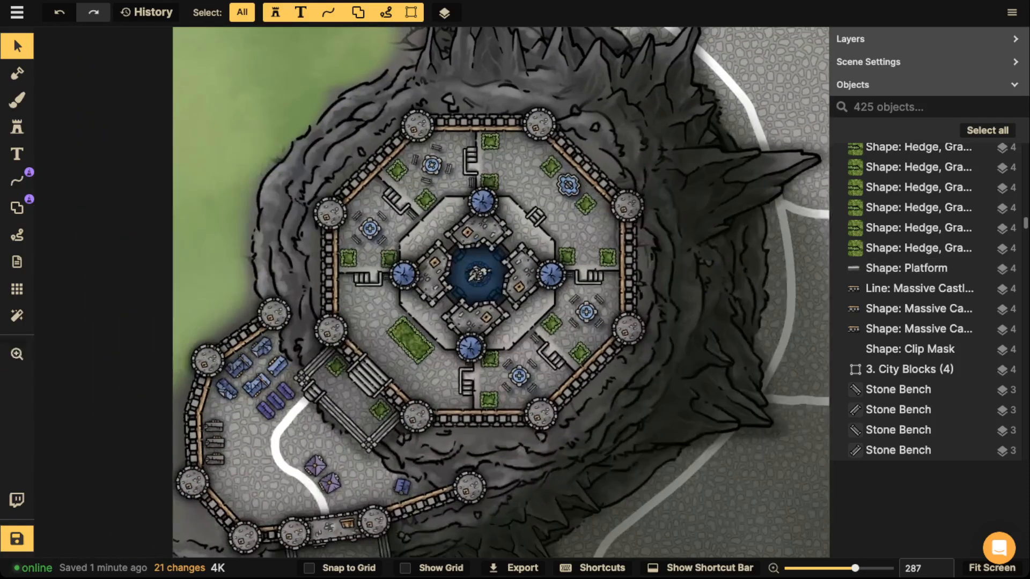
scroll(560, 246, "up", 2)
left_click(576, 309)
scroll(576, 308, "up", 6)
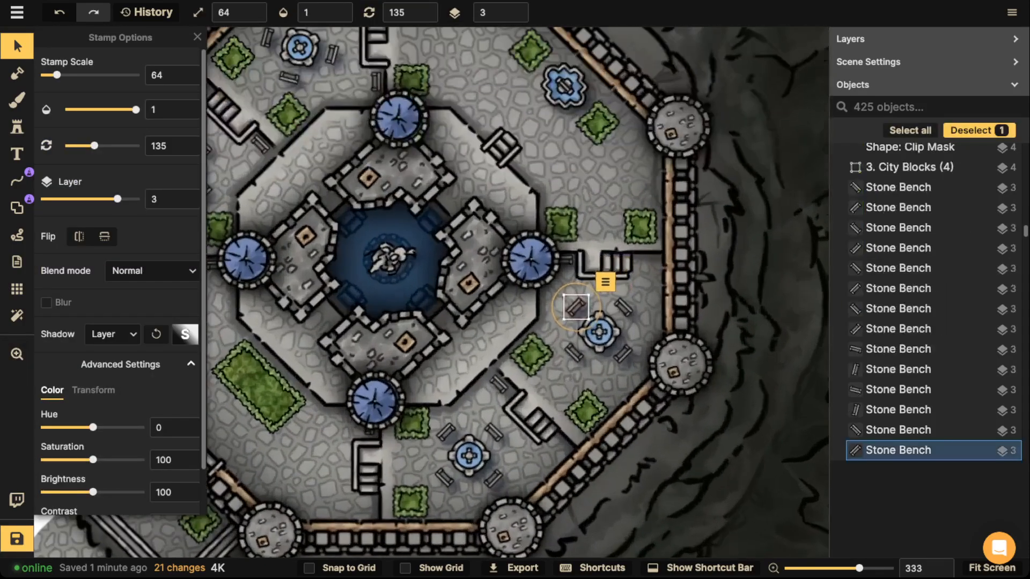
key("ctrl+v")
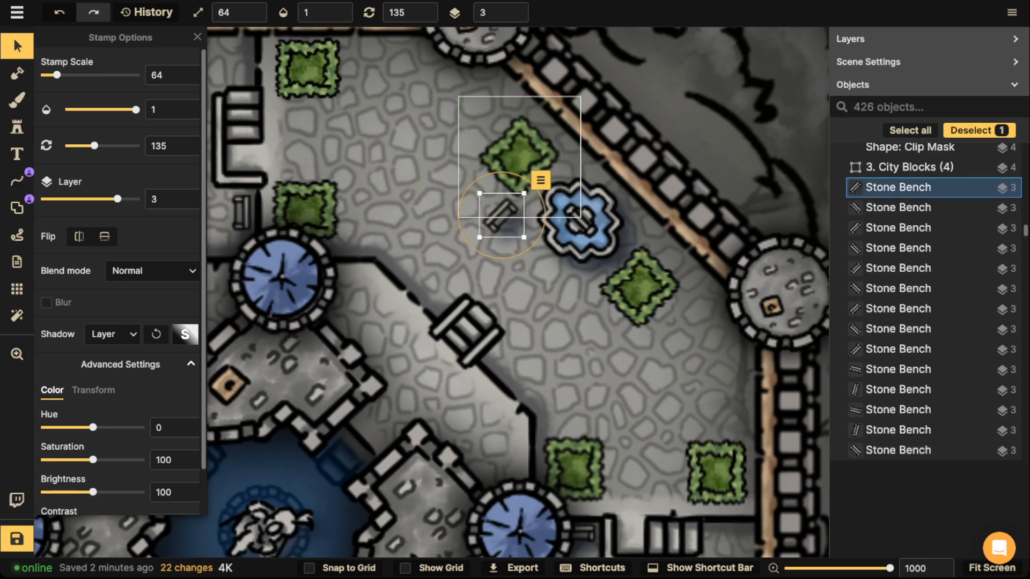
scroll(502, 216, "up", 1)
scroll(501, 216, "down", 10)
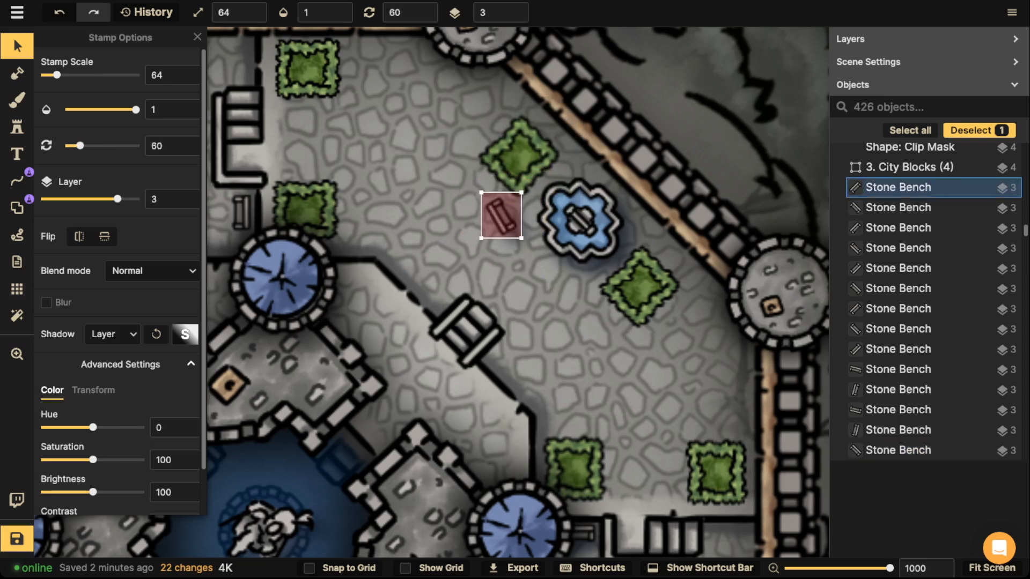
left_click_drag(501, 215, 472, 179)
key("Delete")
Reuse the central pool's statue as a stamp at scale 74 on layer 5 and switch it to variant 5.
scroll(470, 276, "down", 1)
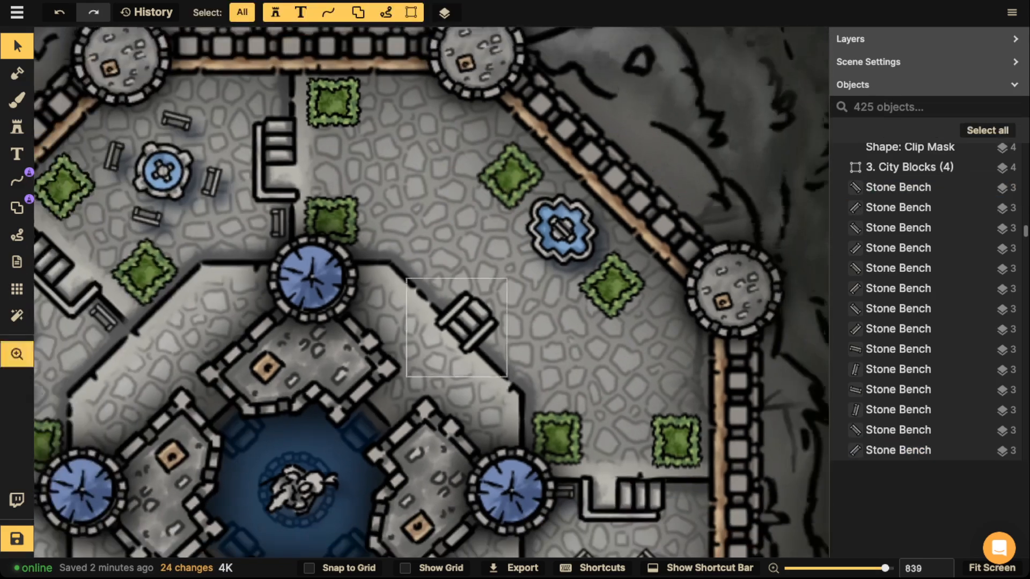
left_click_drag(469, 287, 540, 200)
left_click(540, 200)
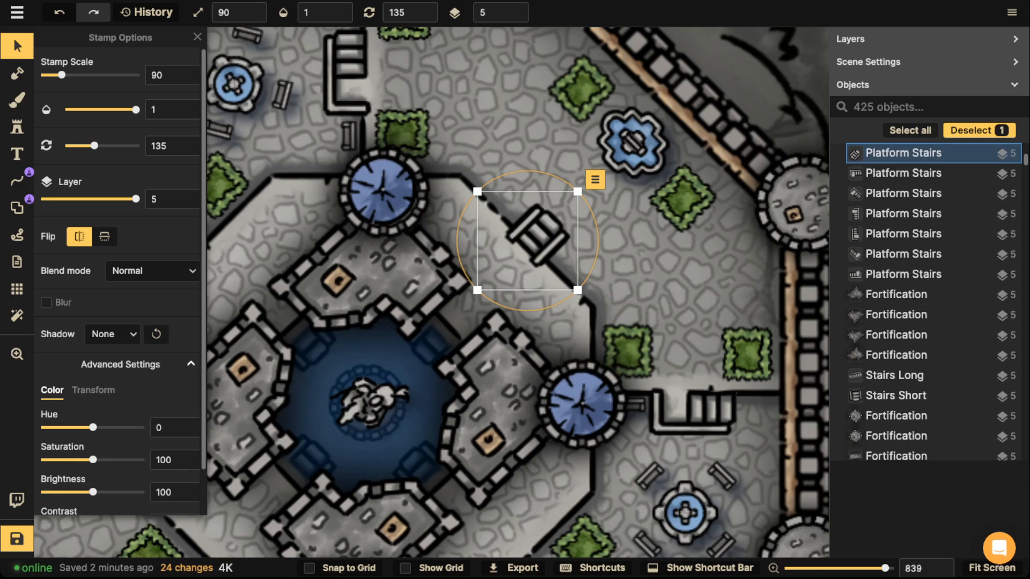
left_click(371, 401)
left_click(18, 127)
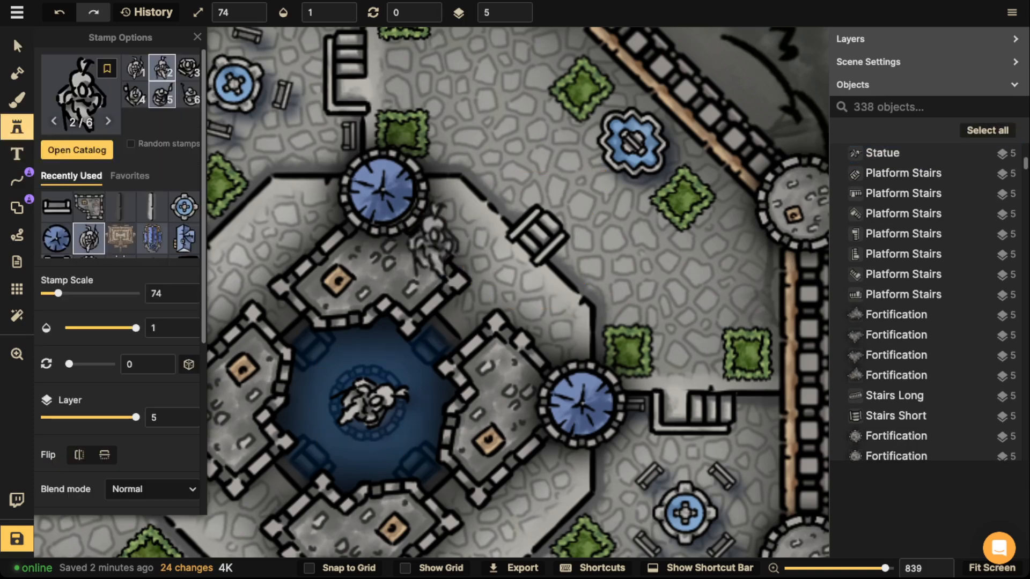
key("1")
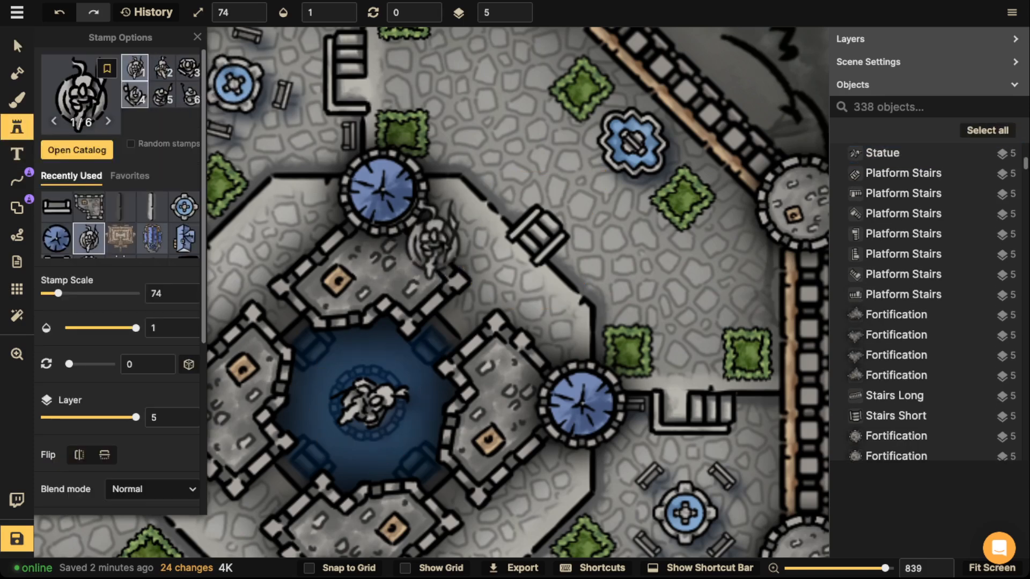
key("5")
Place a statue rotated to 210 degrees northwest of the inner octagon's northeast stairs, and a horizontally flipped one at 240 degrees southeast of them.
scroll(490, 231, "up", 2)
scroll(489, 230, "down", 10)
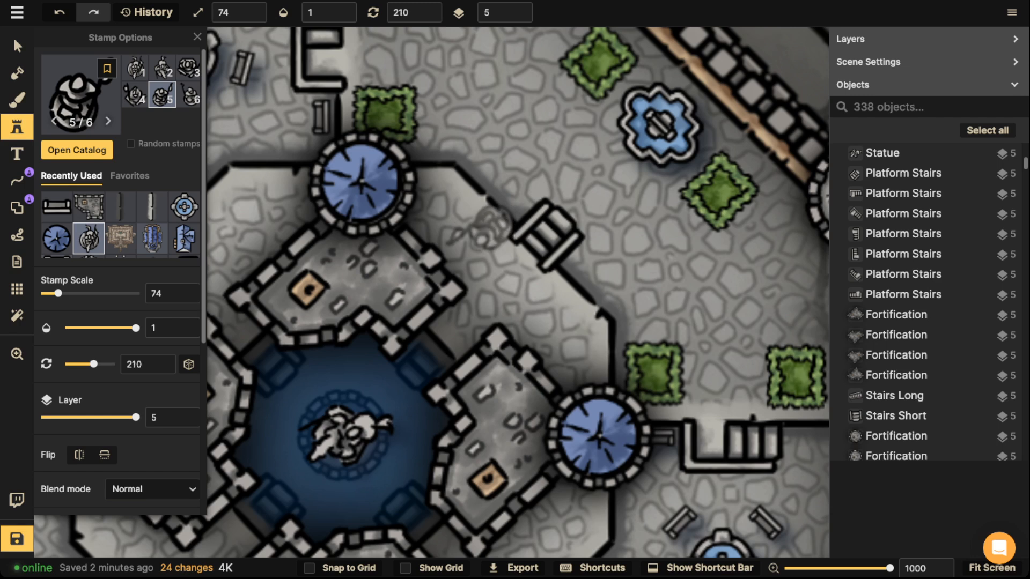
left_click(482, 229)
key("Escape")
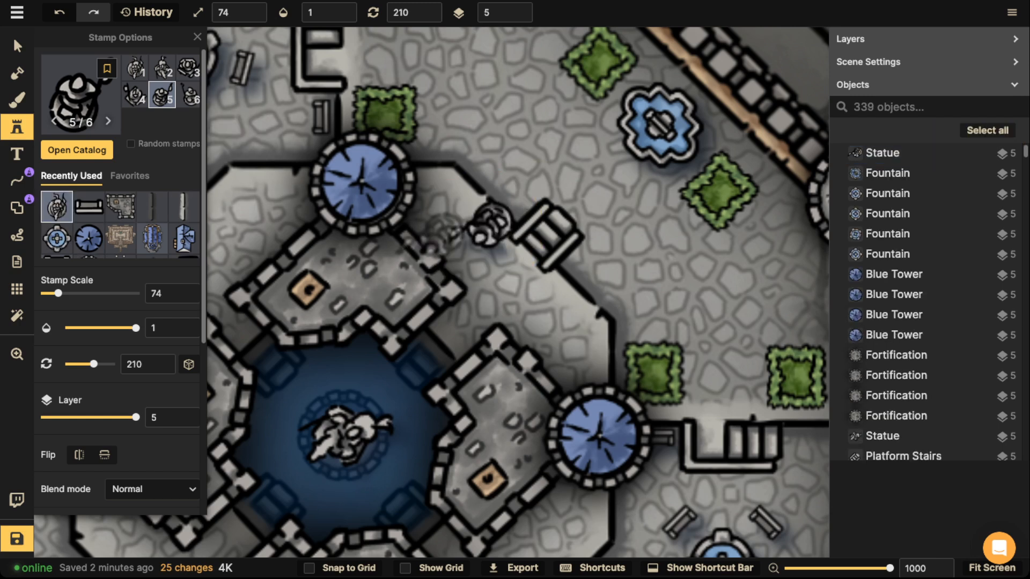
key("f")
scroll(552, 285, "down", 2)
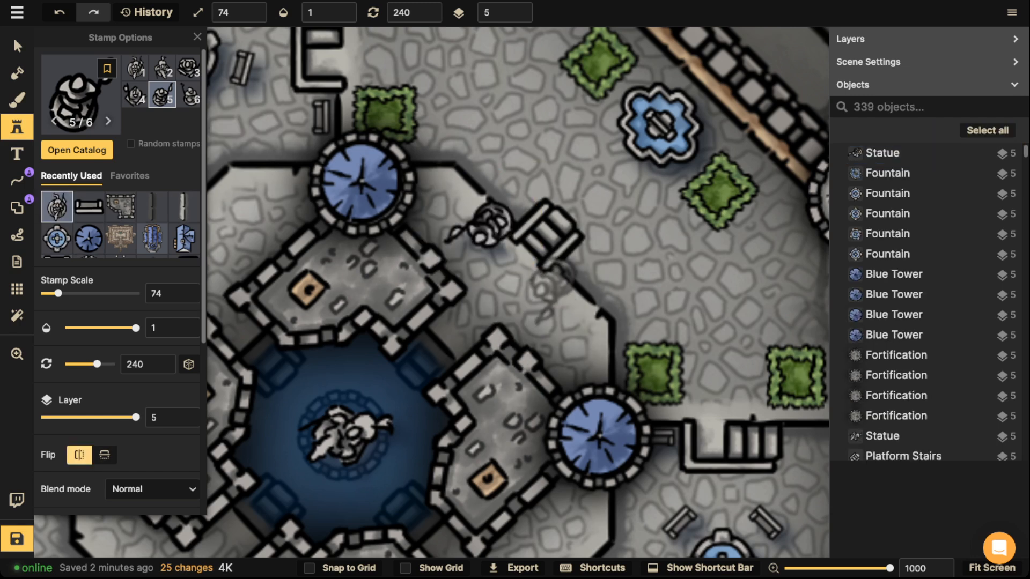
left_click(548, 288)
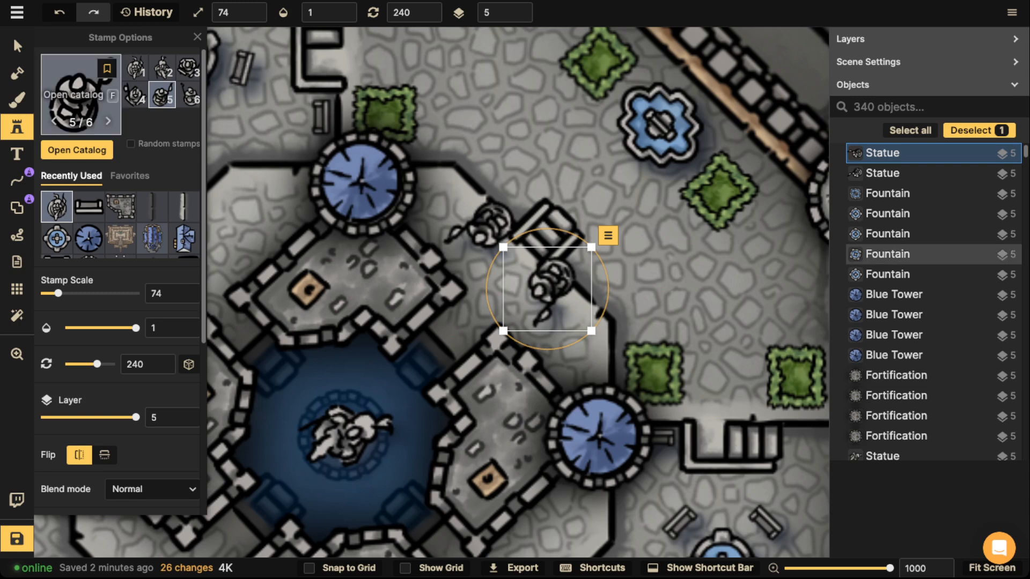
Move both statues onto the octagon wall so they flank the northeast stairs, with the northwest statue rotated to 215 degrees.
left_click(17, 47)
left_click_drag(487, 225, 564, 220)
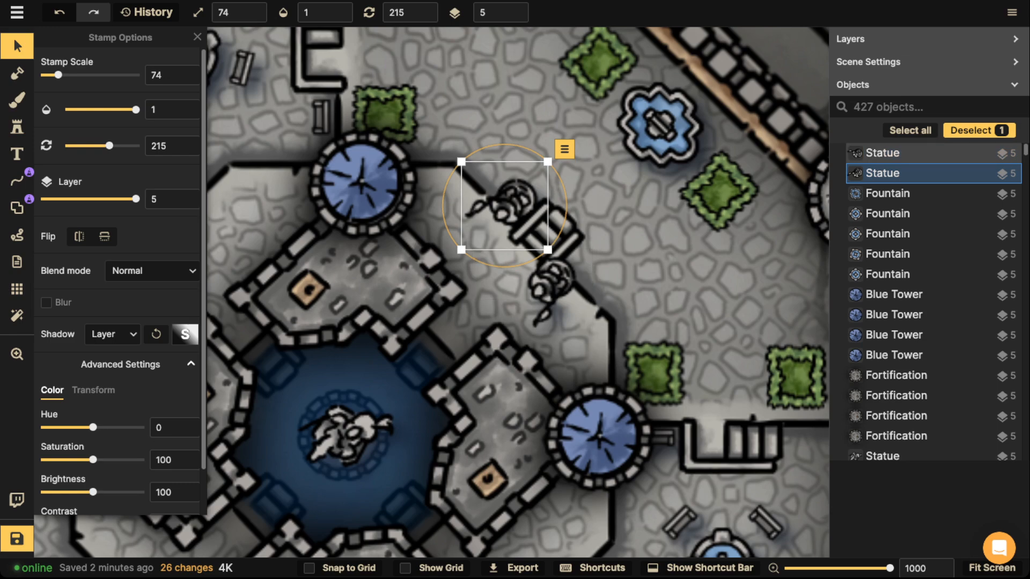
left_click_drag(549, 286, 573, 275)
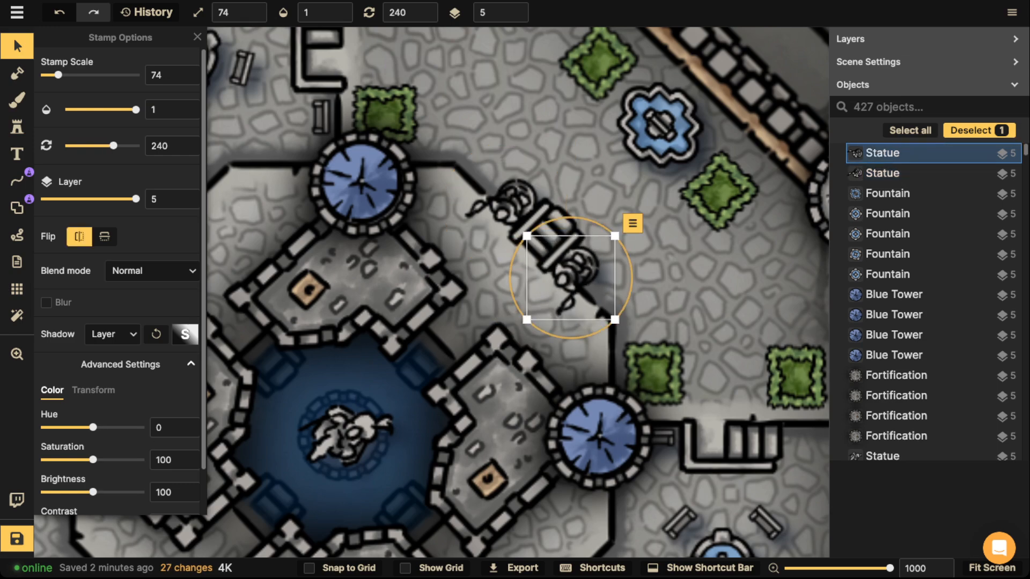
left_click_drag(567, 337, 561, 336)
left_click(460, 144)
scroll(459, 144, "down", 6)
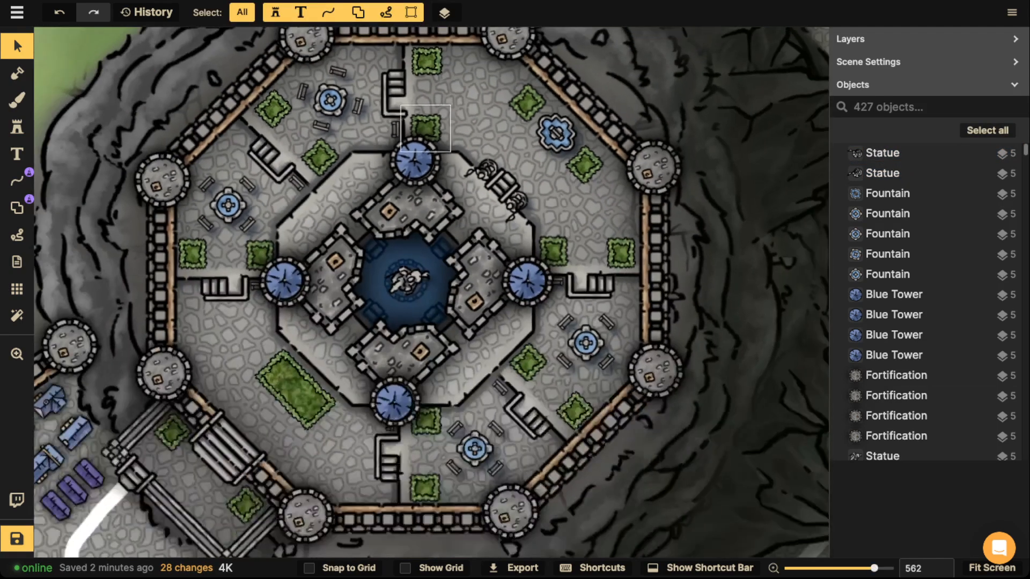
scroll(330, 140, "up", 5)
left_click(652, 206)
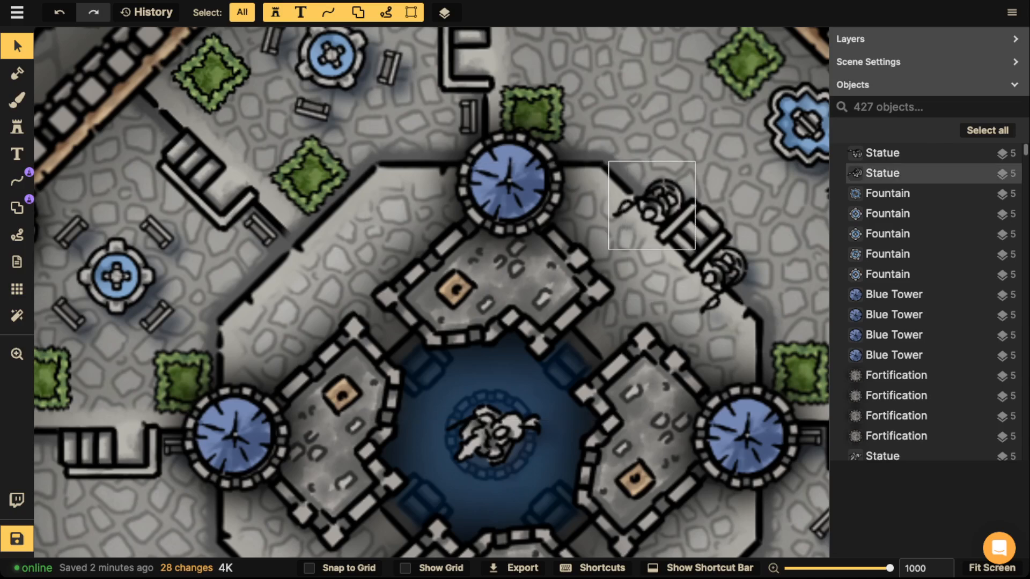
key("ctrl+c")
key("ctrl+v")
left_click_drag(298, 366, 408, 270)
scroll(415, 301, "down", 5)
scroll(415, 301, "down", 13)
scroll(415, 301, "down", 3)
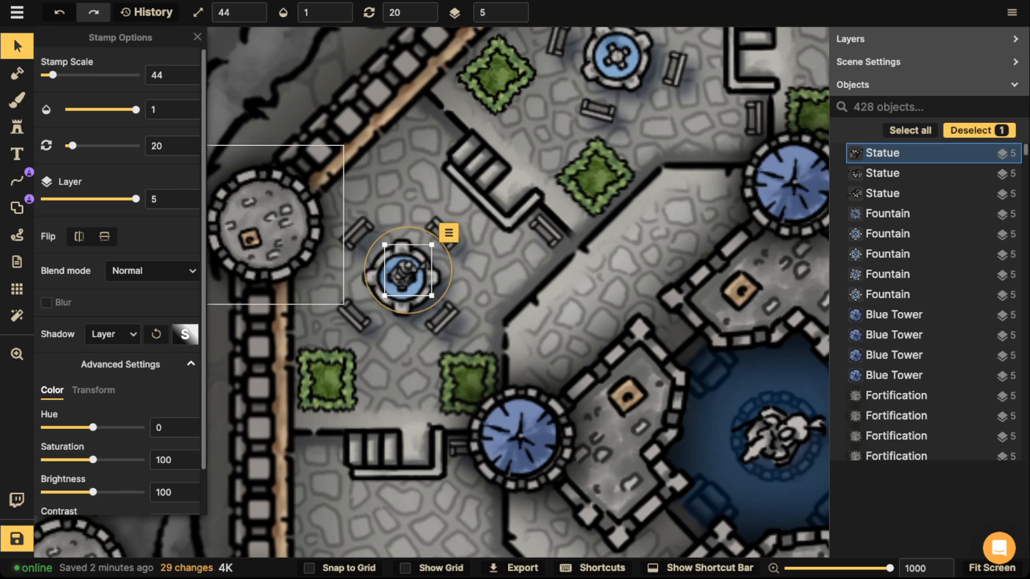
key("Delete")
scroll(432, 292, "down", 5)
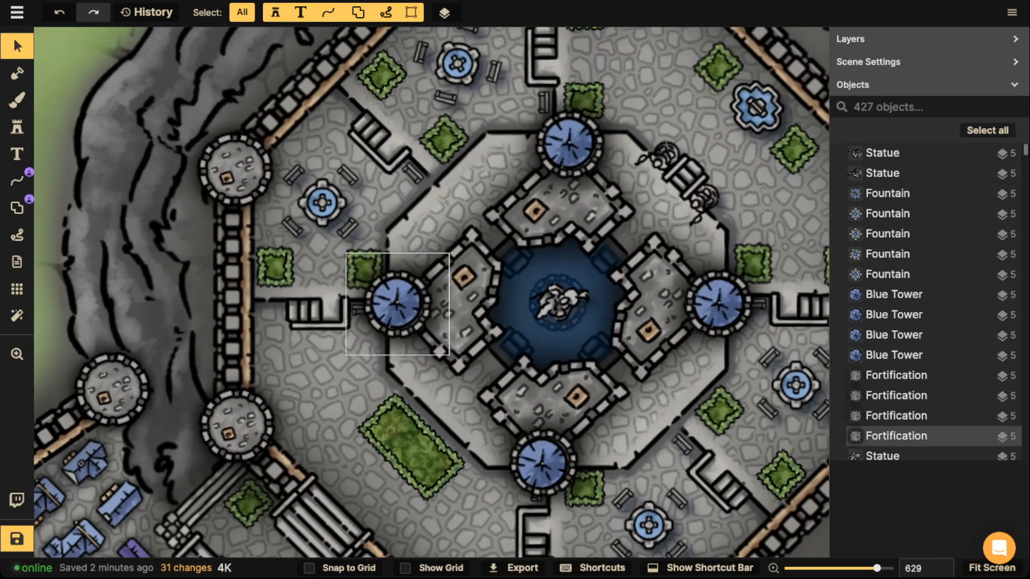
left_click_drag(346, 254, 449, 355)
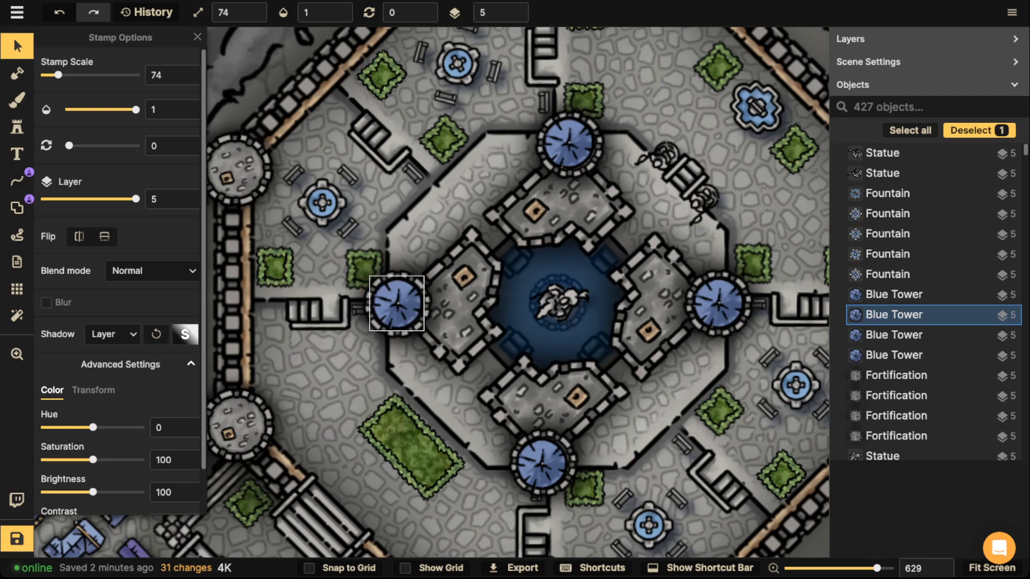
key("ctrl+z")
scroll(558, 142, "up", 5)
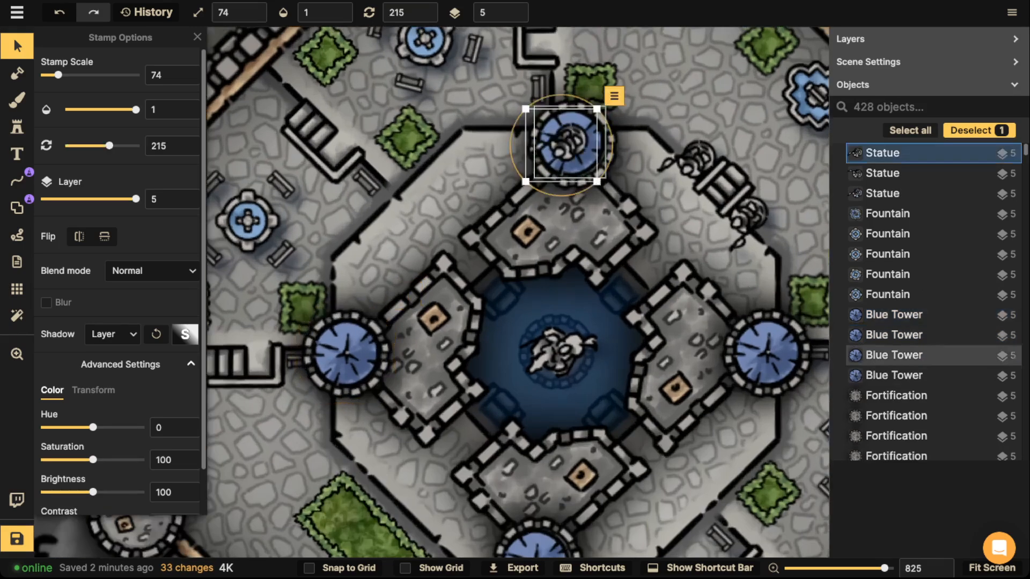
scroll(563, 142, "up", 10)
left_click_drag(563, 142, 578, 132)
scroll(470, 133, "down", 4)
scroll(472, 145, "down", 3)
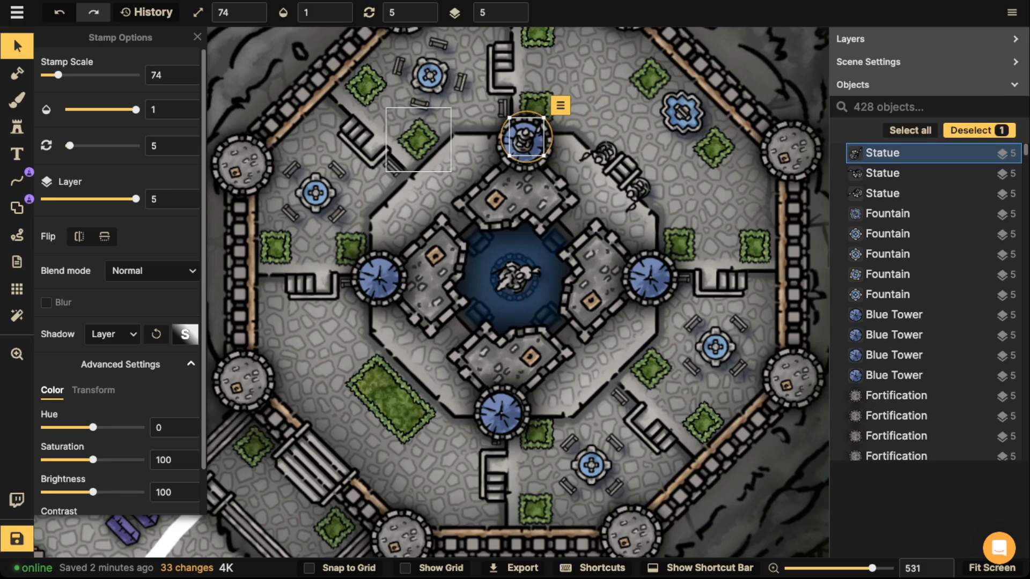
key("Delete")
scroll(555, 222, "down", 2)
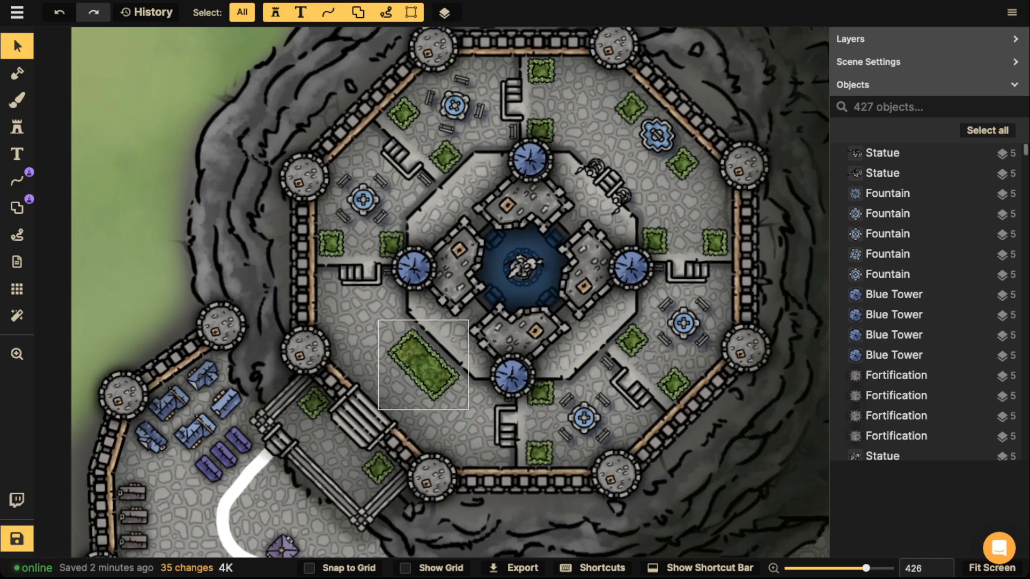
scroll(403, 398, "up", 2)
left_click(374, 174)
key("ctrl+c")
scroll(372, 216, "up", 3)
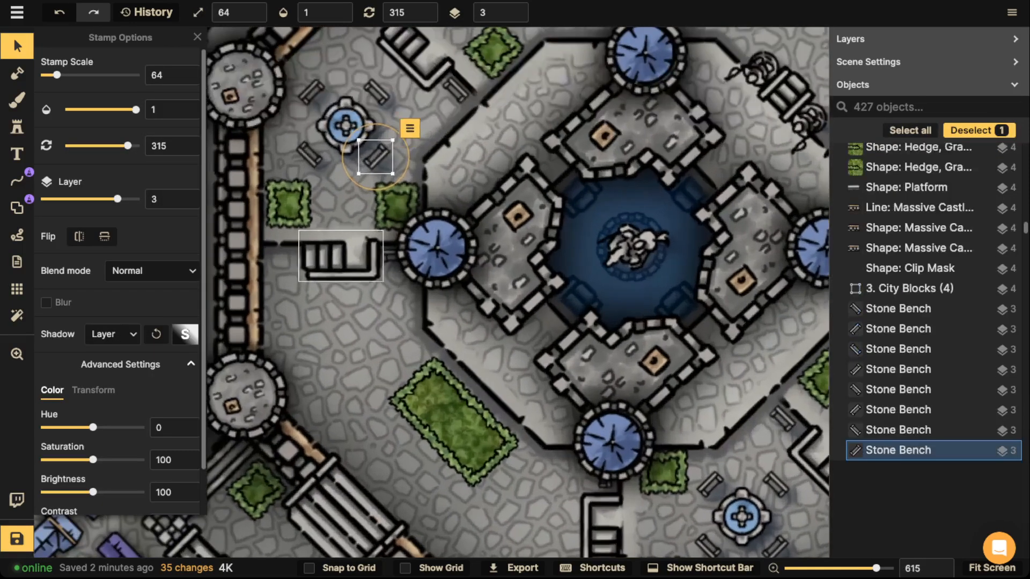
key("ctrl+v")
left_click_drag(391, 368, 395, 369)
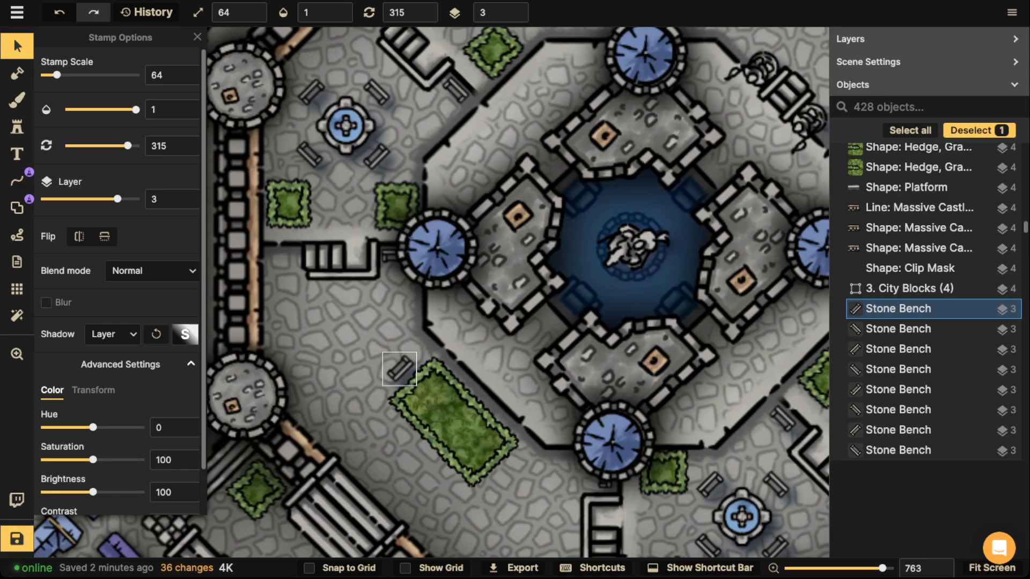
key("Delete")
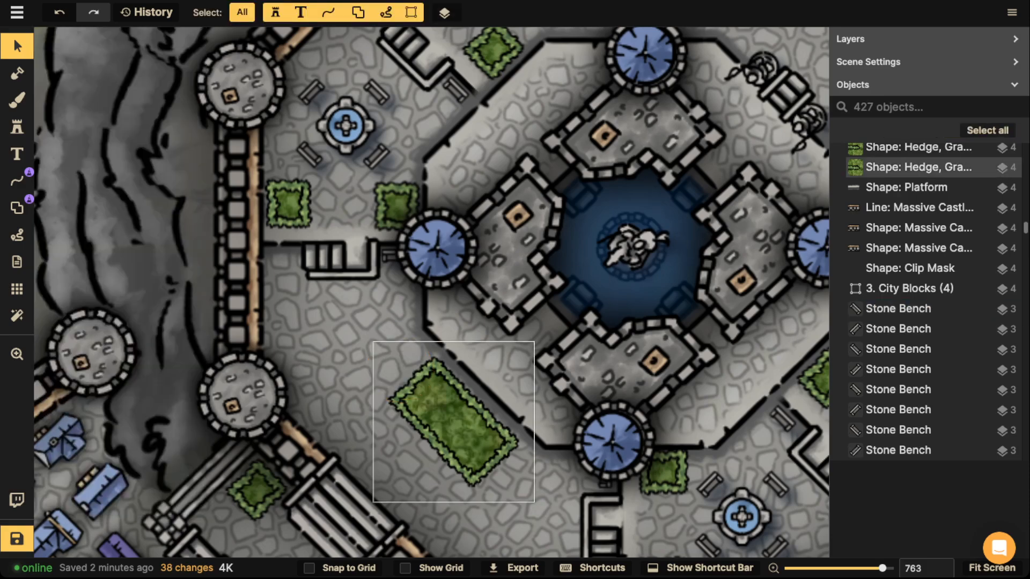
Reuse the northeast stairs' statue as a stamp and place one at scale 74, rotated to 30 degrees, at the large rectangular hedge's northwest end.
left_click_drag(445, 422, 404, 386)
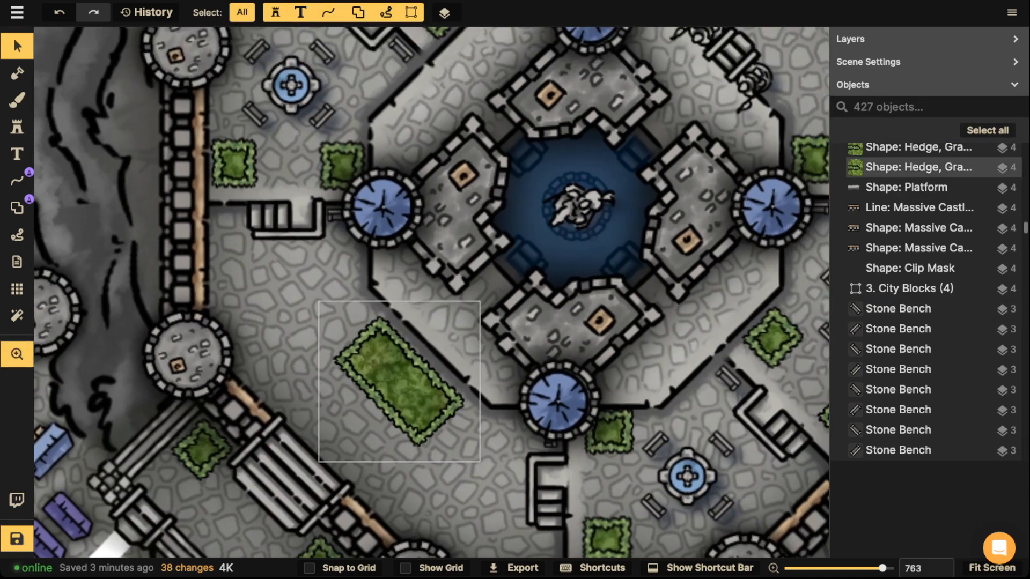
left_click_drag(692, 201, 540, 357)
left_click(547, 192)
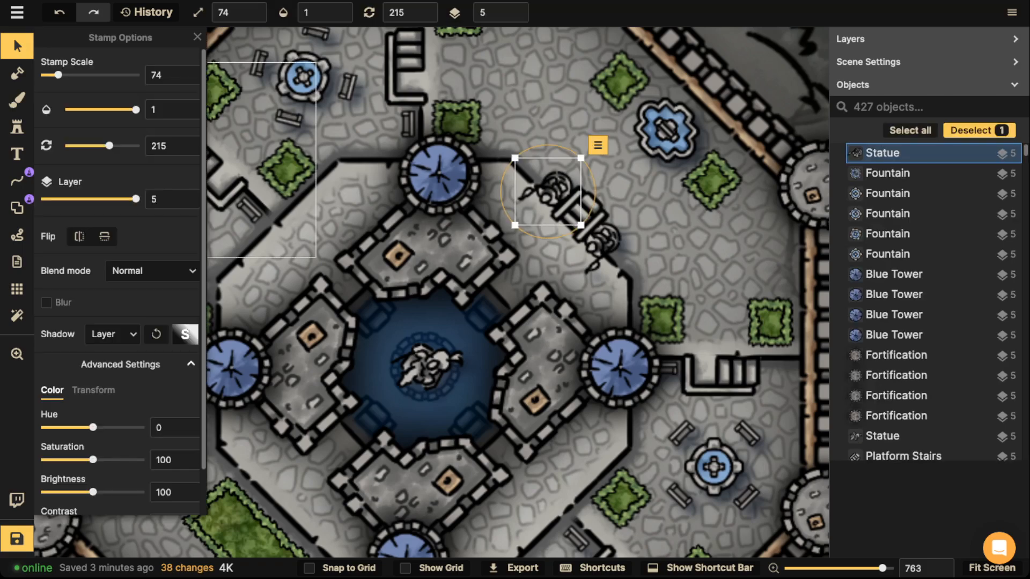
left_click(16, 127)
left_click_drag(279, 293, 486, 87)
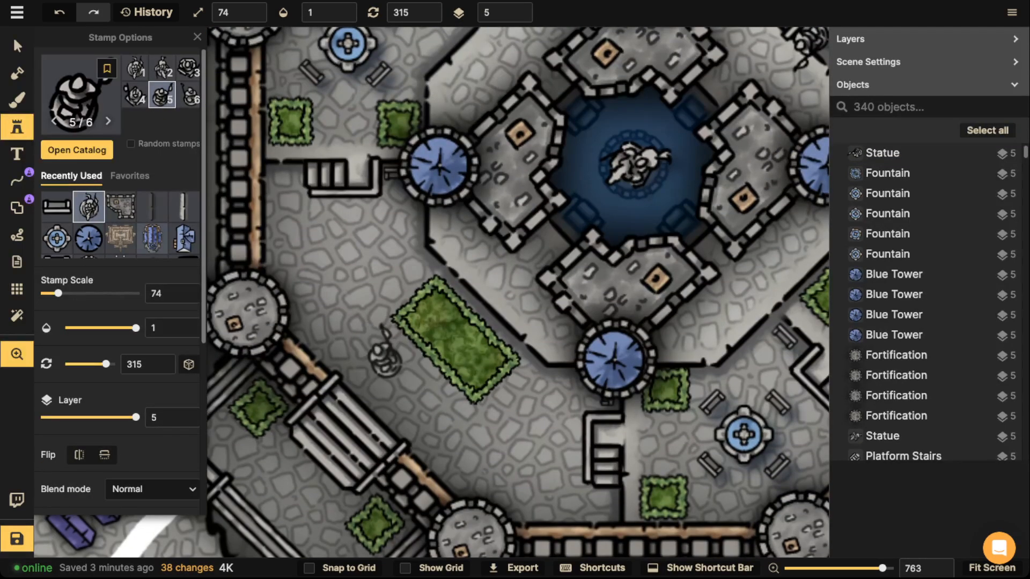
left_click_drag(387, 346, 466, 222)
scroll(485, 161, "up", 5)
left_click(476, 153)
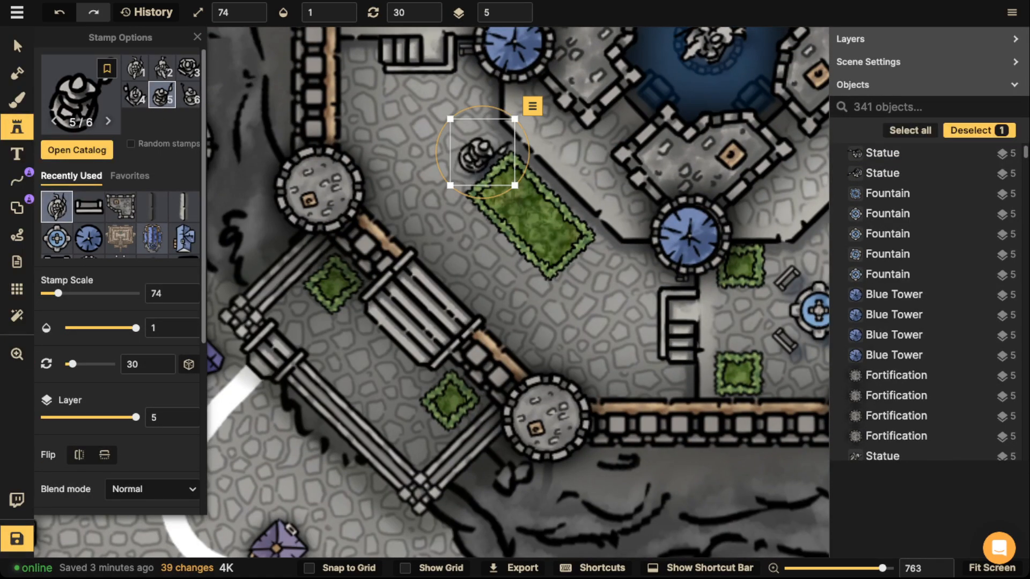
Place a horizontally flipped statue rotated to 75 degrees at the southeast end of the large rectangular hedge.
key("x")
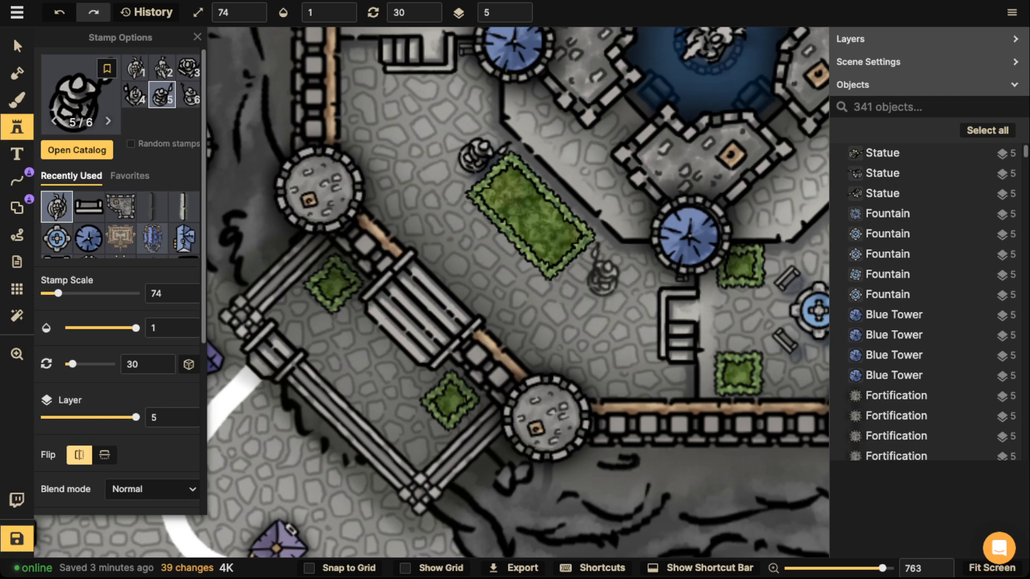
left_click(590, 268)
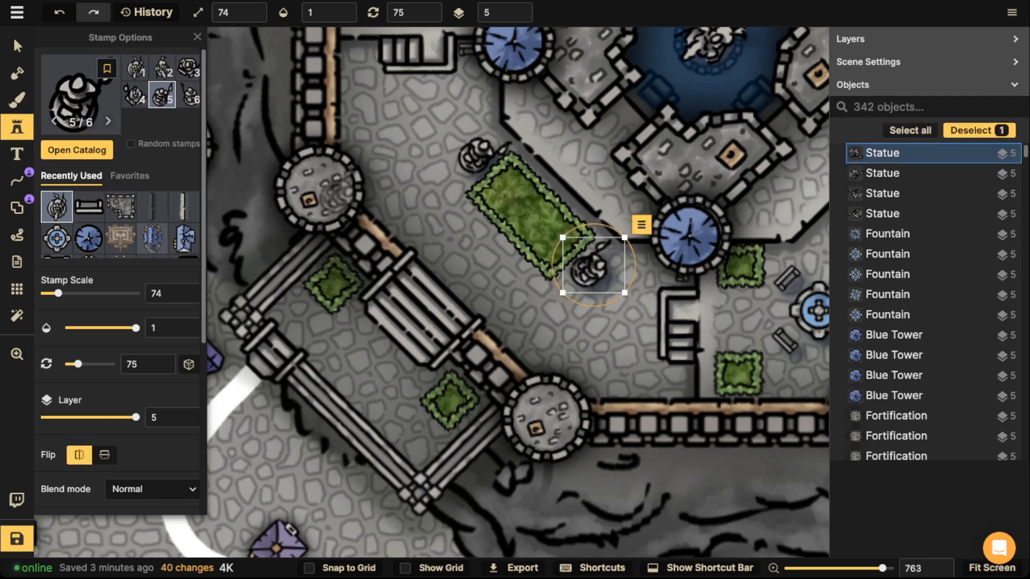
left_click(17, 46)
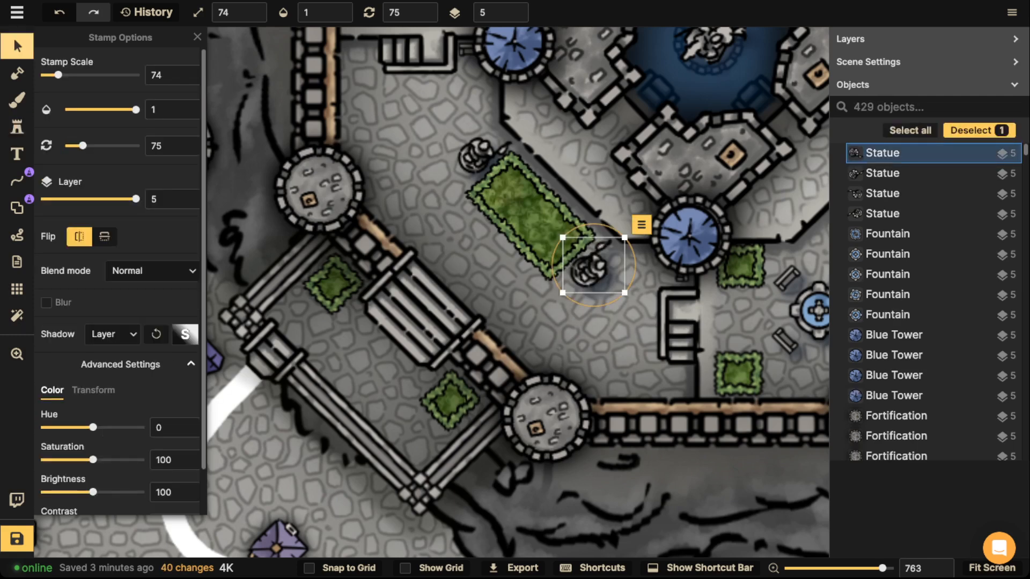
left_click(484, 136)
Examine the decorated castle in the context of the surrounding cliffs and city districts.
scroll(484, 136, "down", 3)
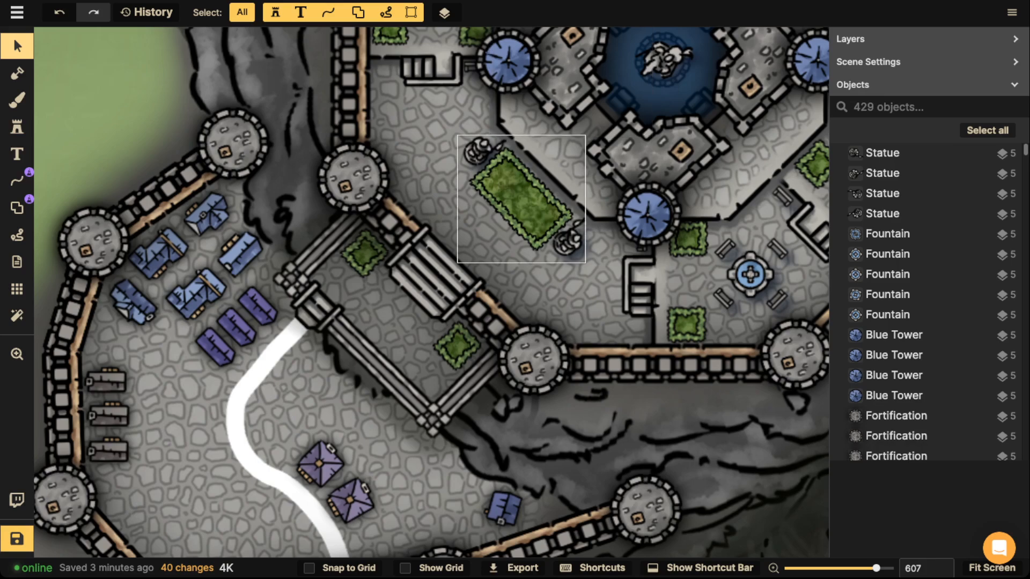
scroll(483, 225, "down", 5)
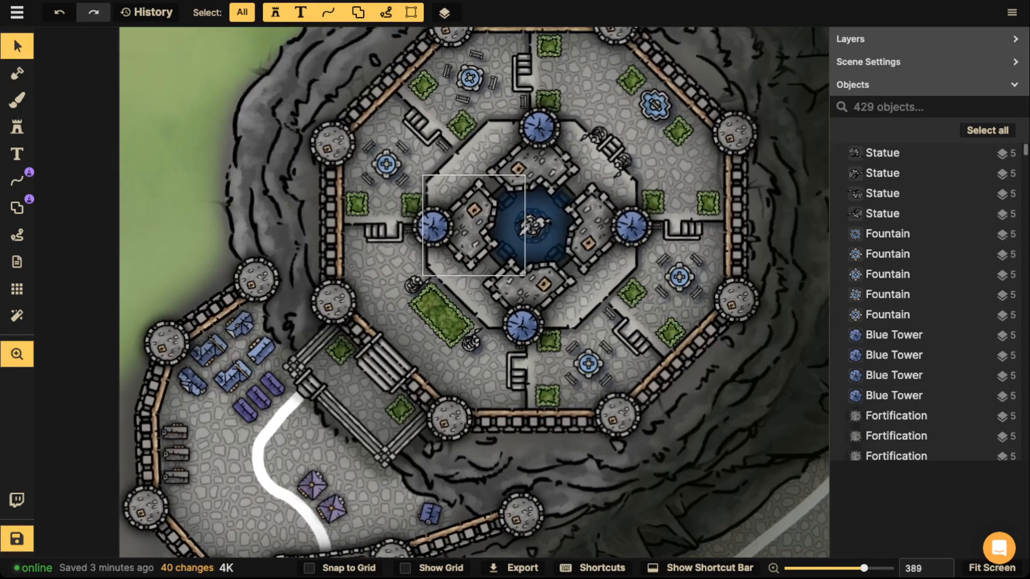
scroll(474, 225, "down", 5)
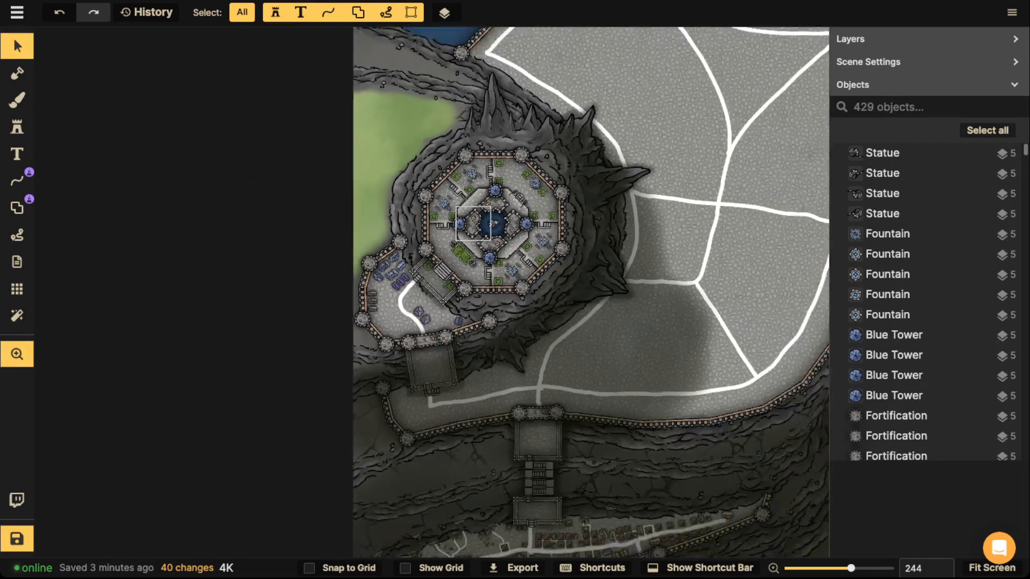
scroll(474, 225, "down", 5)
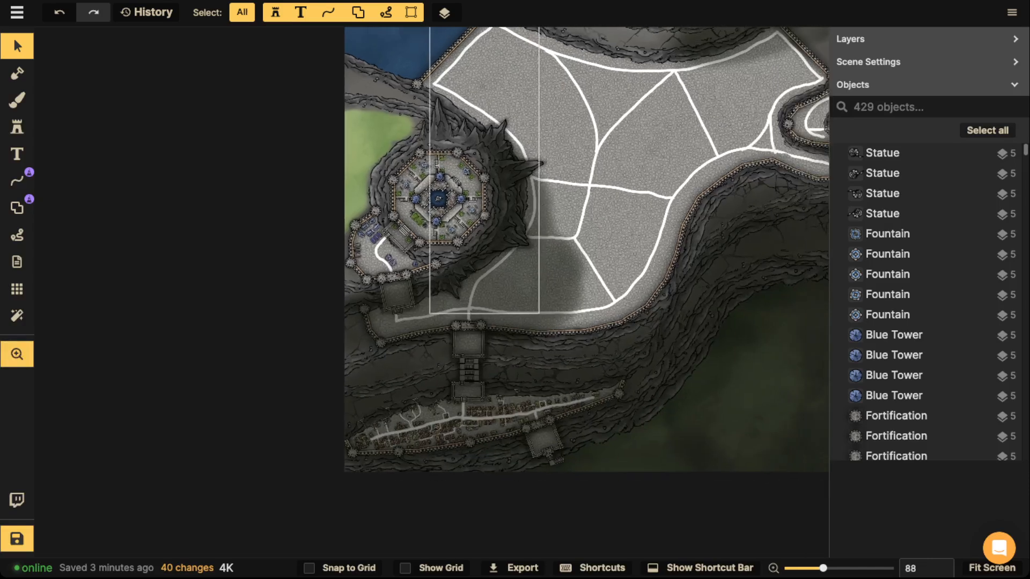
scroll(456, 161, "down", 2)
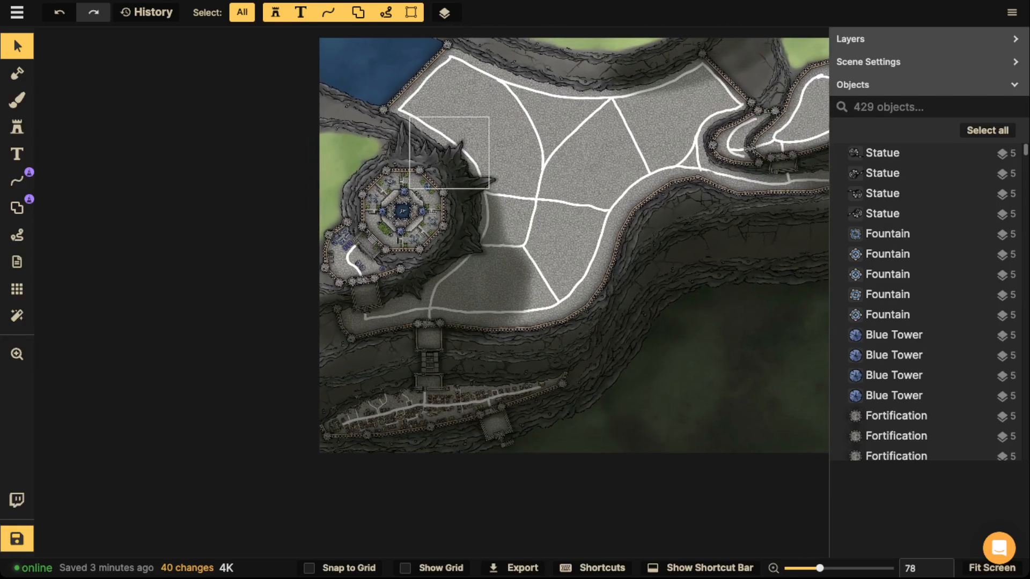
scroll(401, 204, "up", 4)
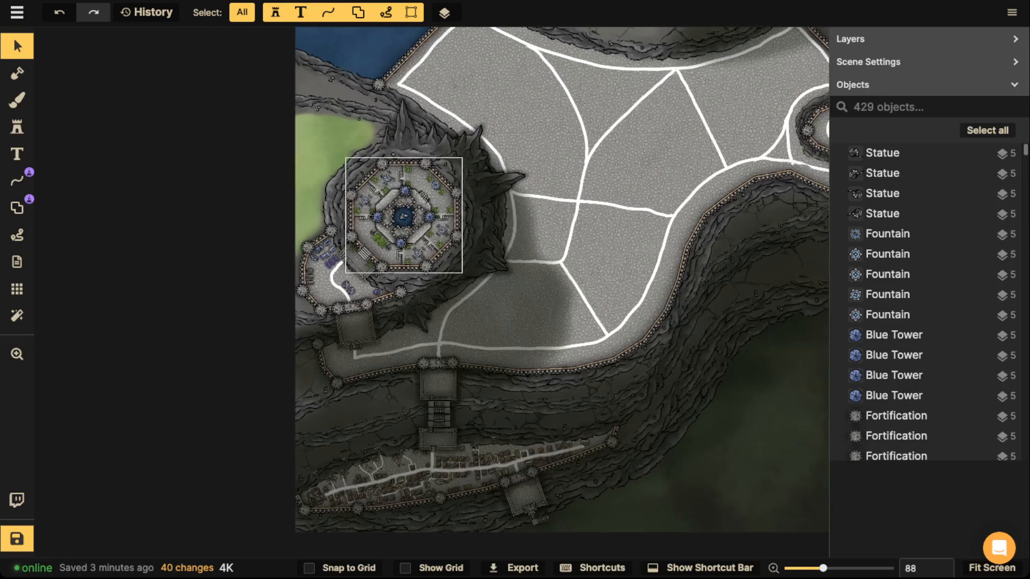
scroll(365, 217, "up", 5)
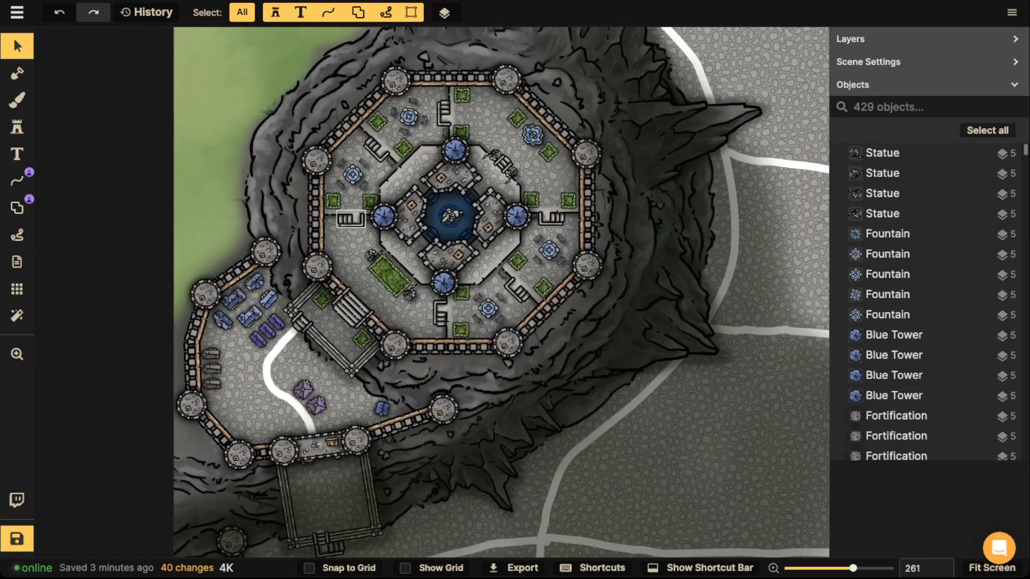
left_click(339, 215)
scroll(340, 214, "up", 7)
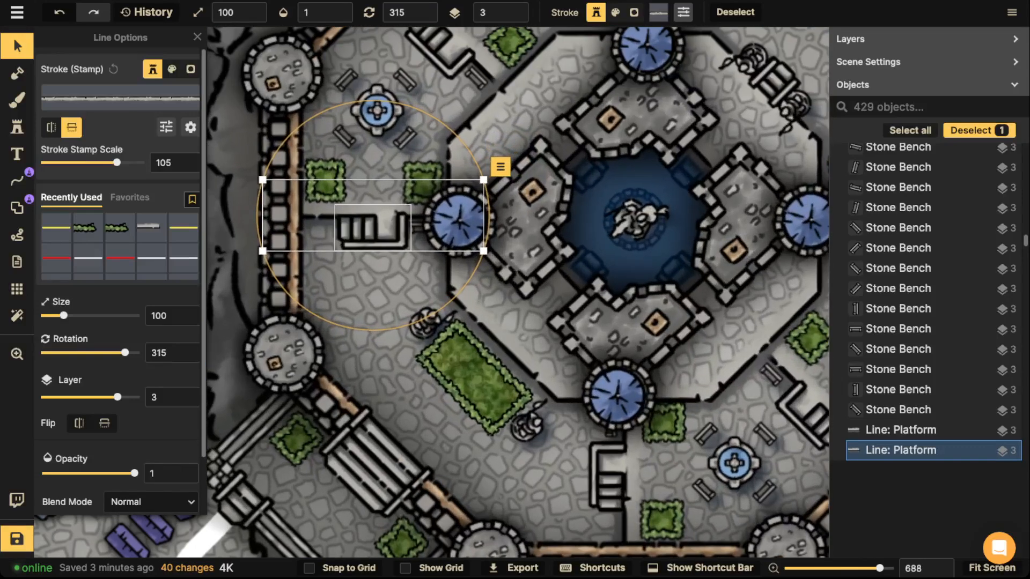
left_click(362, 230, "shift")
scroll(362, 220, "down", 2)
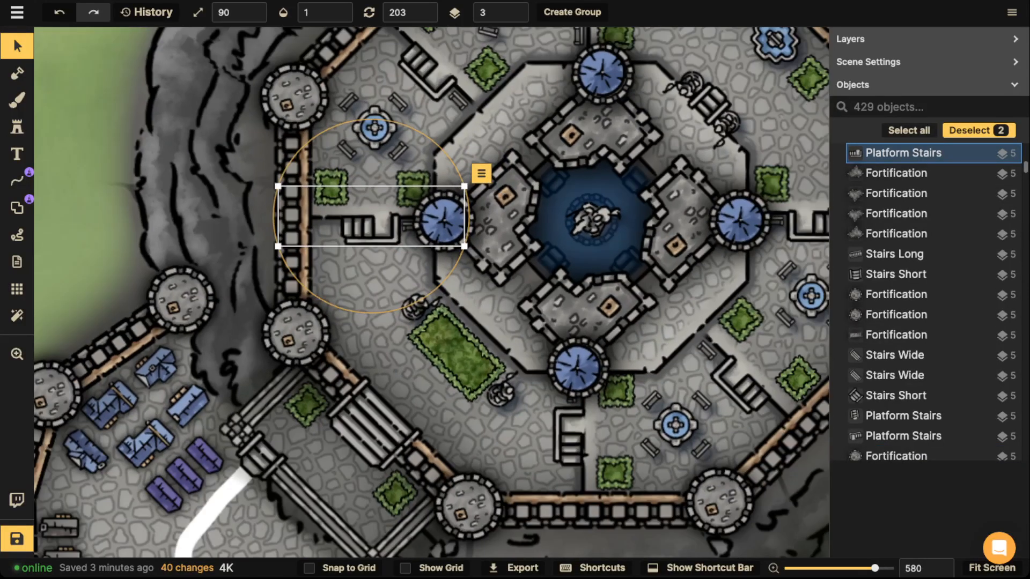
left_click(592, 429, "shift")
left_click(570, 437, "shift")
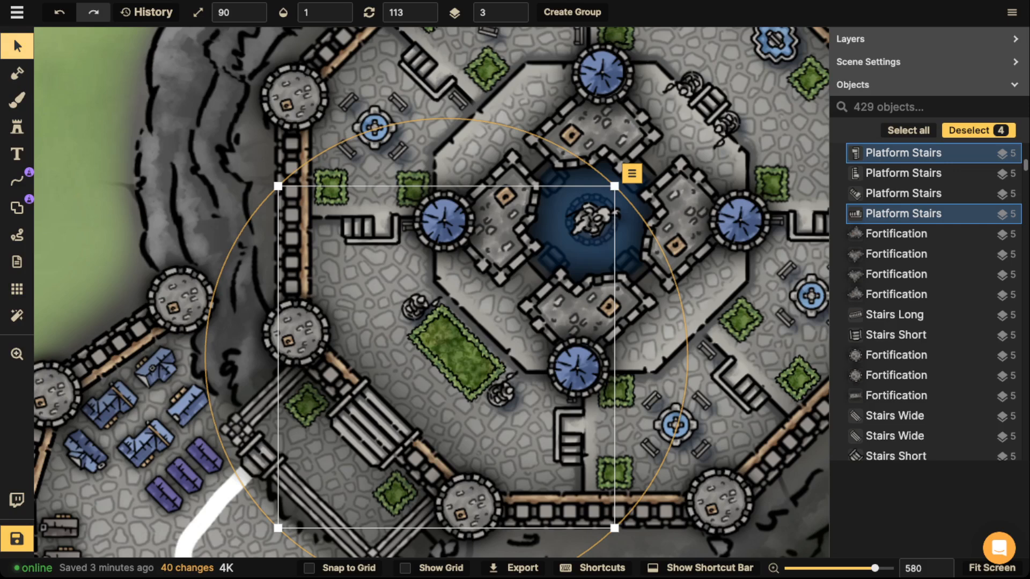
left_click(351, 264)
Darken the platform wall lines beside the west and south blue towers by setting their stroke brightness to 75.
left_click(343, 213)
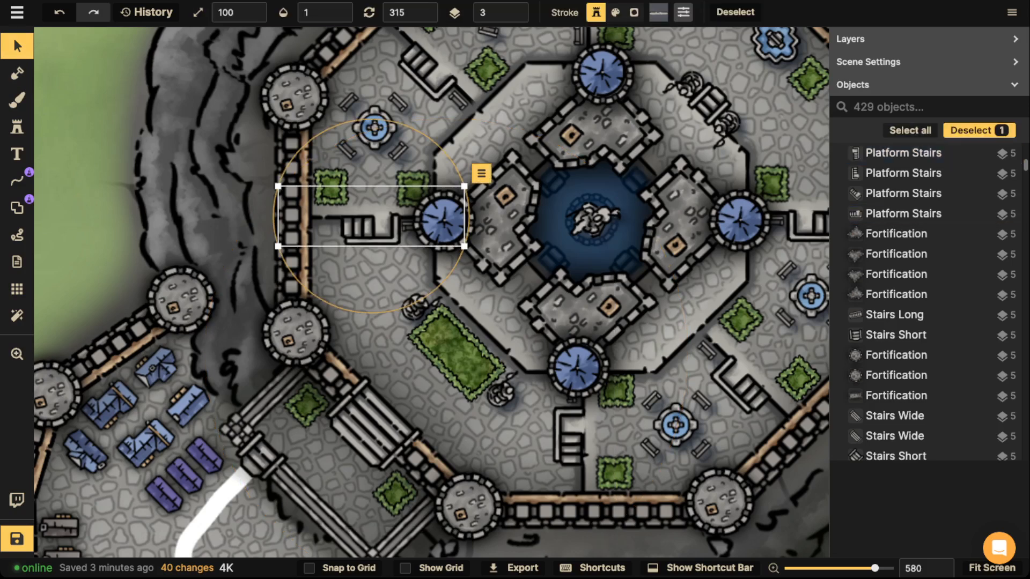
left_click(592, 432, "shift")
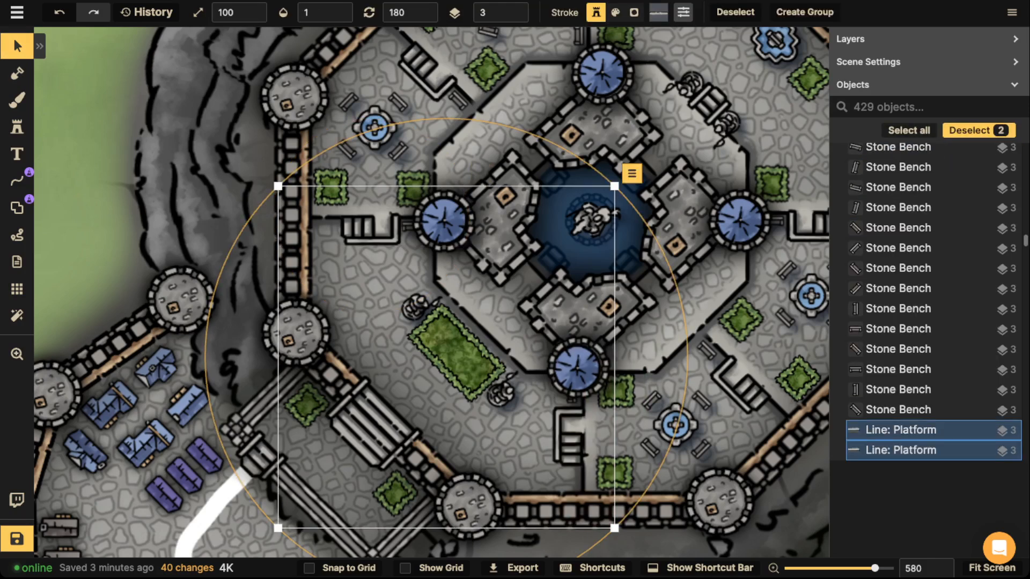
left_click(18, 47)
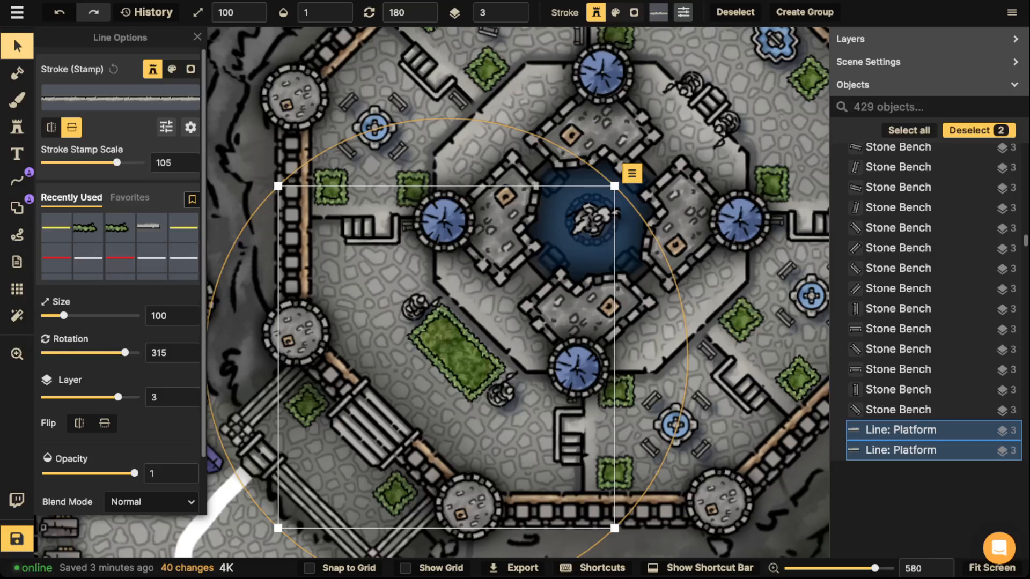
left_click(166, 127)
left_click(120, 137)
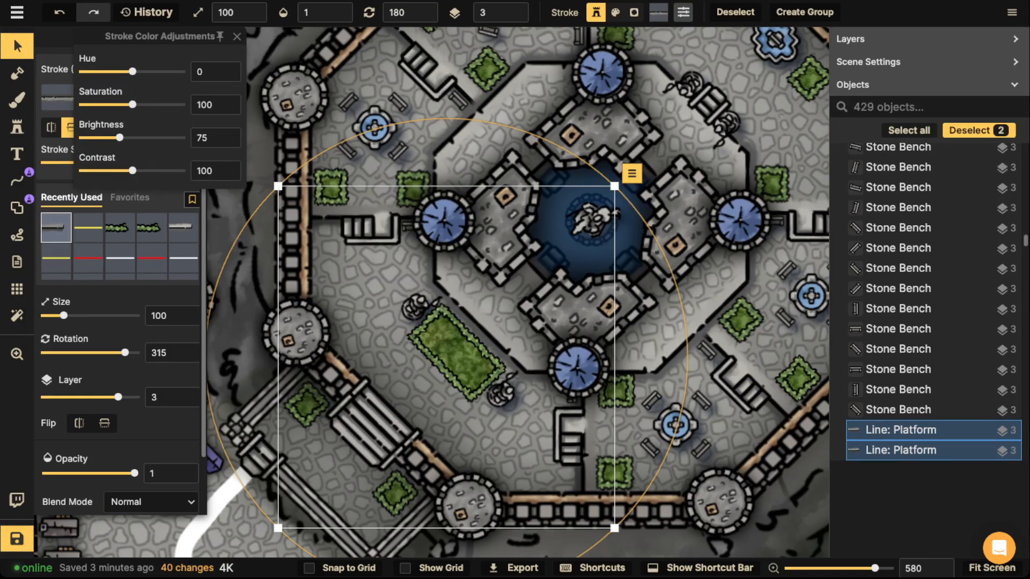
left_click(444, 221)
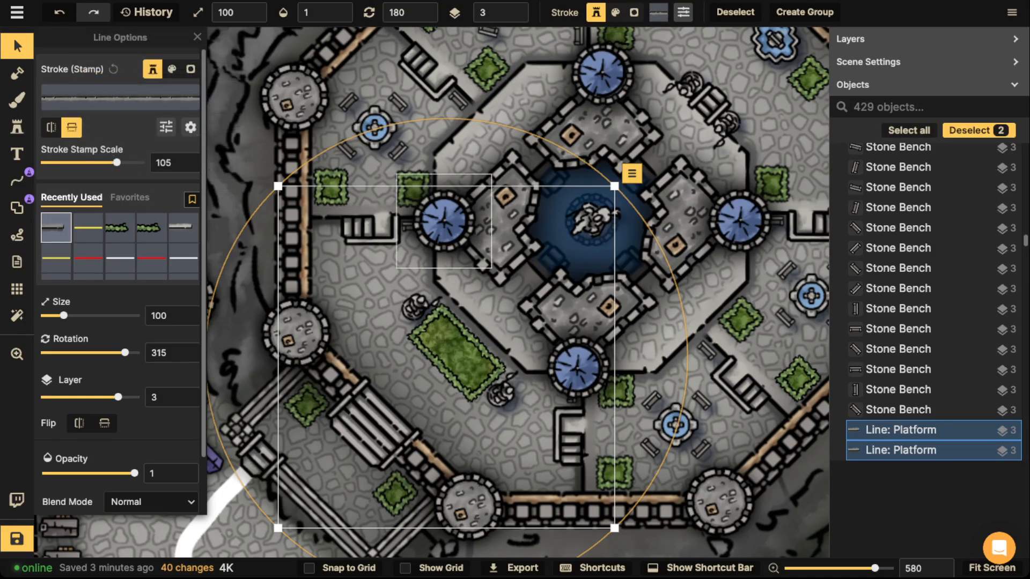
left_click(17, 73)
left_click(17, 47)
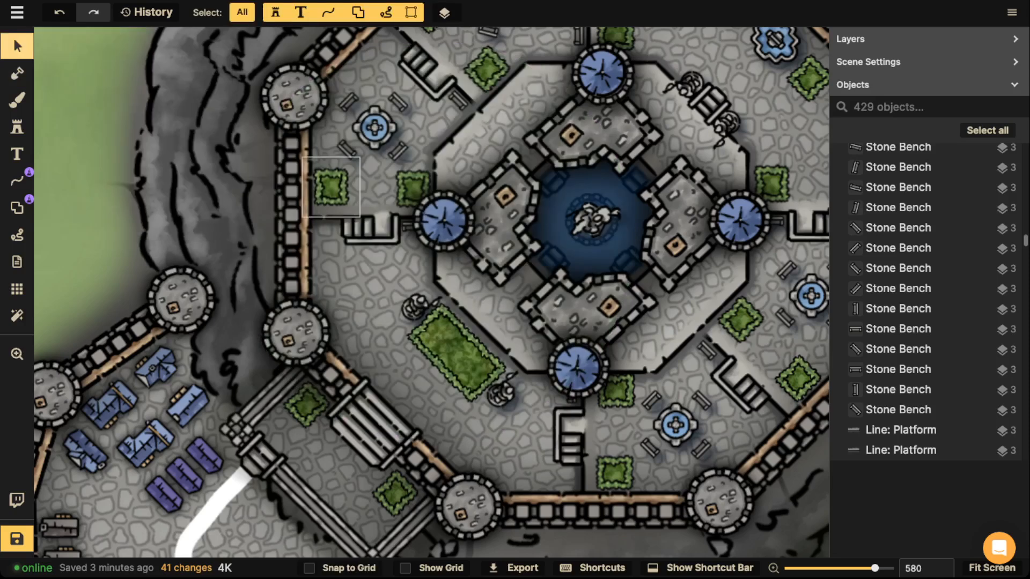
Darken the platform stairs beside the west and south blue towers by setting their brightness to 73.
left_click(334, 217)
left_click(370, 226)
left_click(571, 434, "shift")
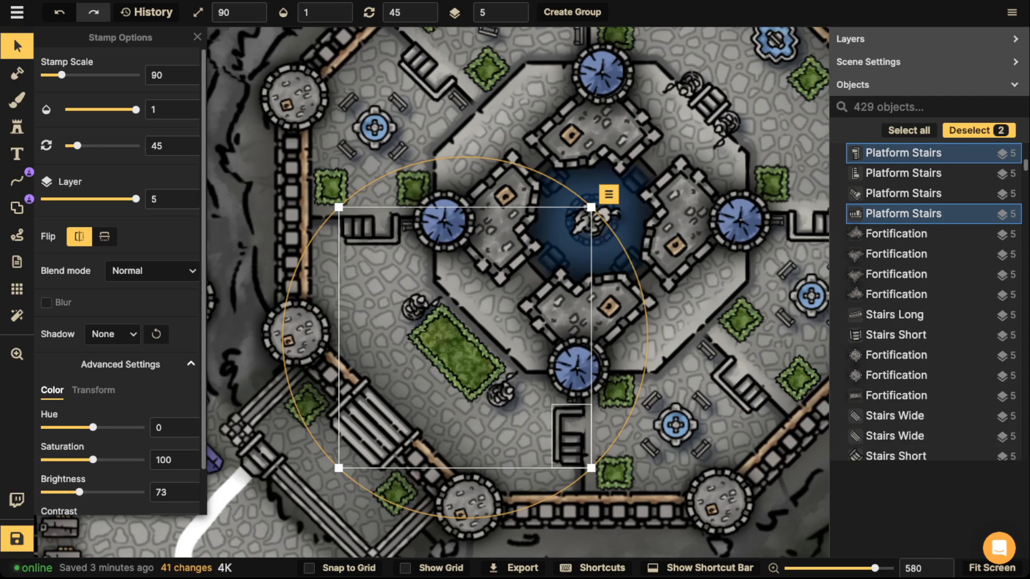
left_click_drag(571, 436, 572, 436)
key("Escape")
Brighten the platform wall lines beside the north and east blue towers by setting their stroke brightness to 107.
scroll(525, 198, "down", 5)
left_click_drag(528, 193, 488, 225)
left_click(523, 91)
scroll(523, 91, "up", 5)
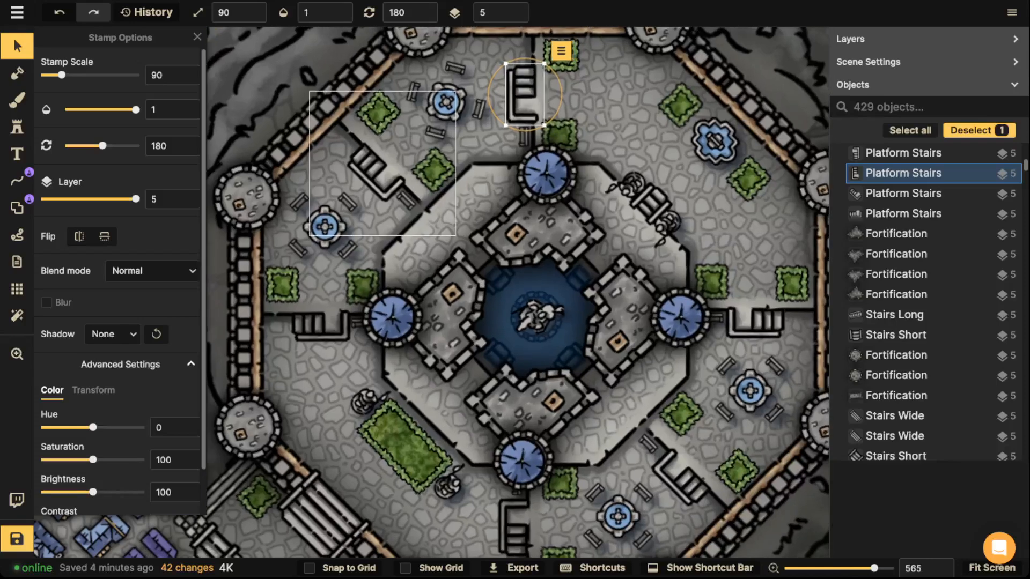
key("Escape")
left_click(533, 134)
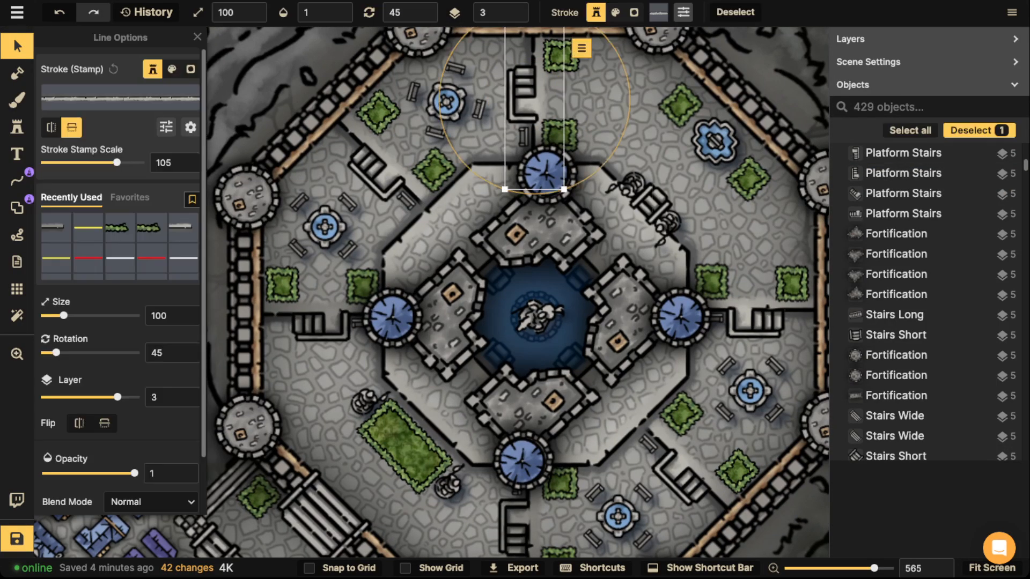
left_click(766, 320, "shift")
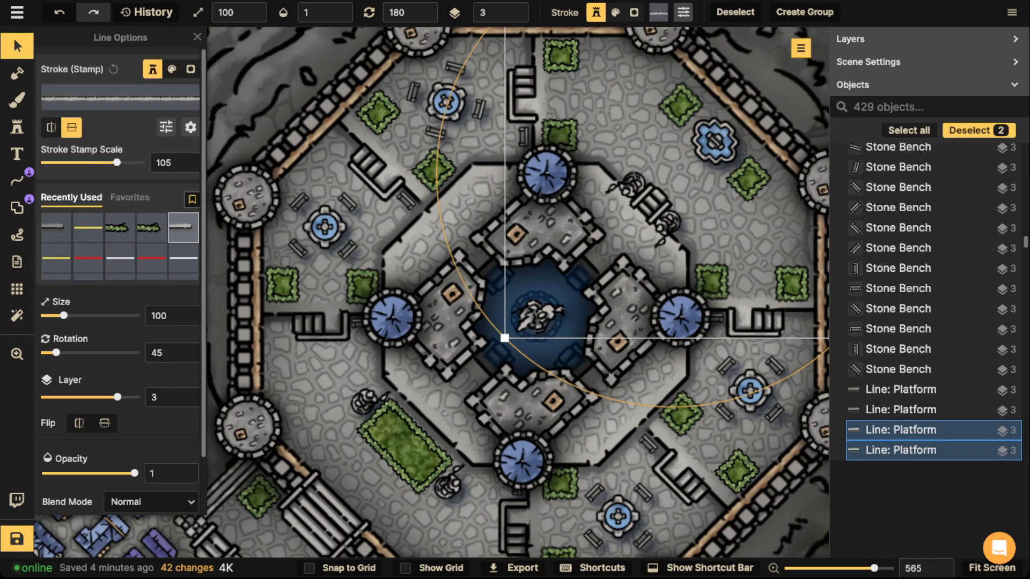
left_click(166, 127)
left_click_drag(132, 138, 133, 138)
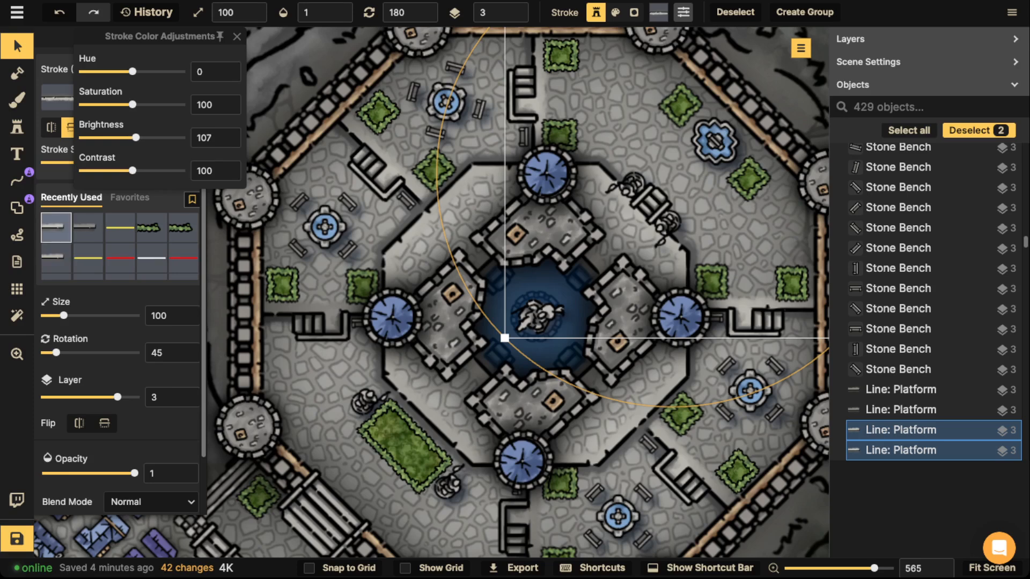
Slightly brighten the platform stairs beside the north and east blue towers, and clear the selection.
left_click(754, 320)
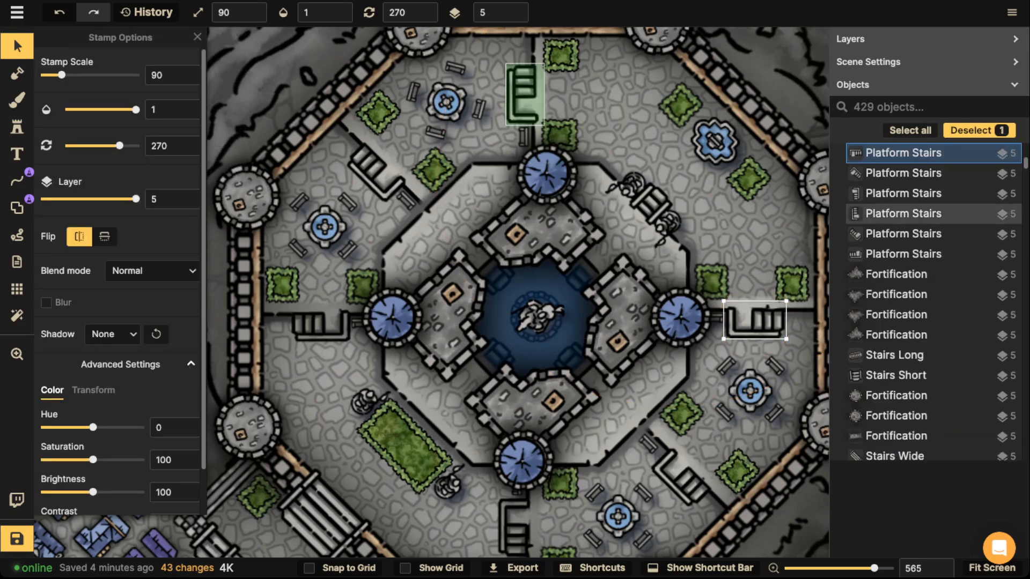
left_click(524, 94, "shift")
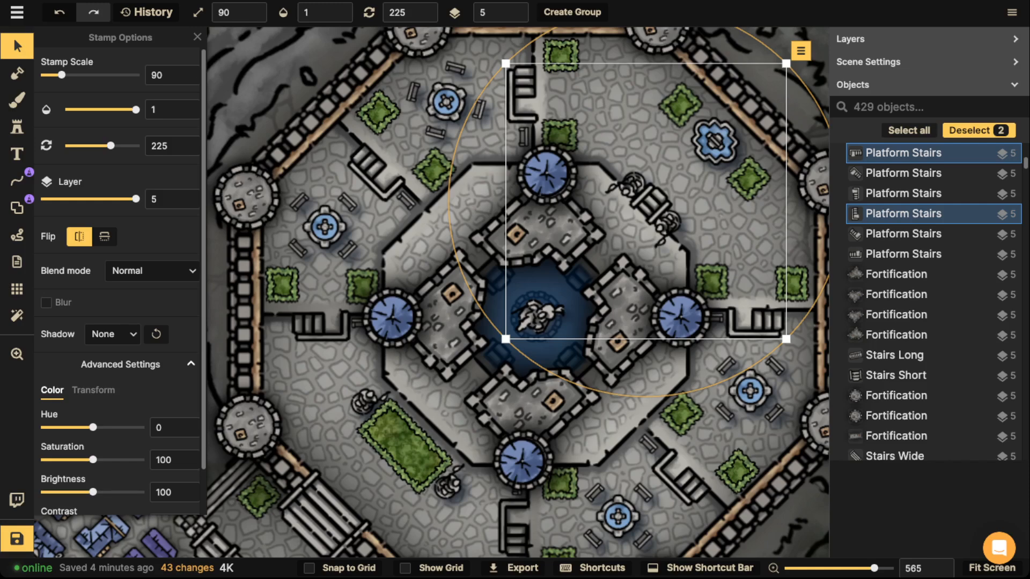
left_click_drag(93, 492, 94, 492)
key("Escape")
Pick up a Small Blue Building from the lower southwest courtyard as the stamp, at scale 50 on layer 1.
scroll(466, 172, "down", 10)
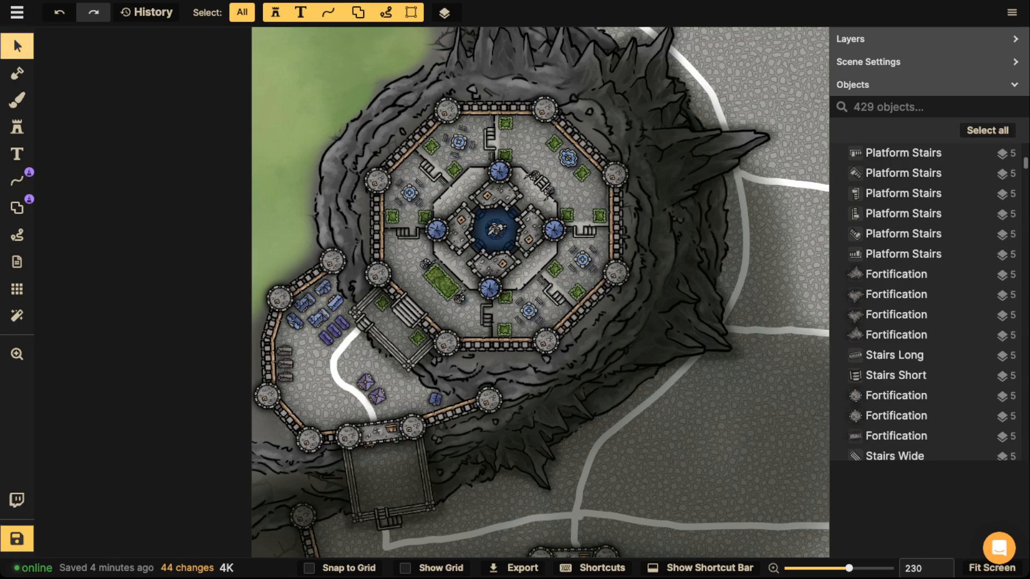
scroll(275, 143, "up", 3)
scroll(456, 193, "down", 5)
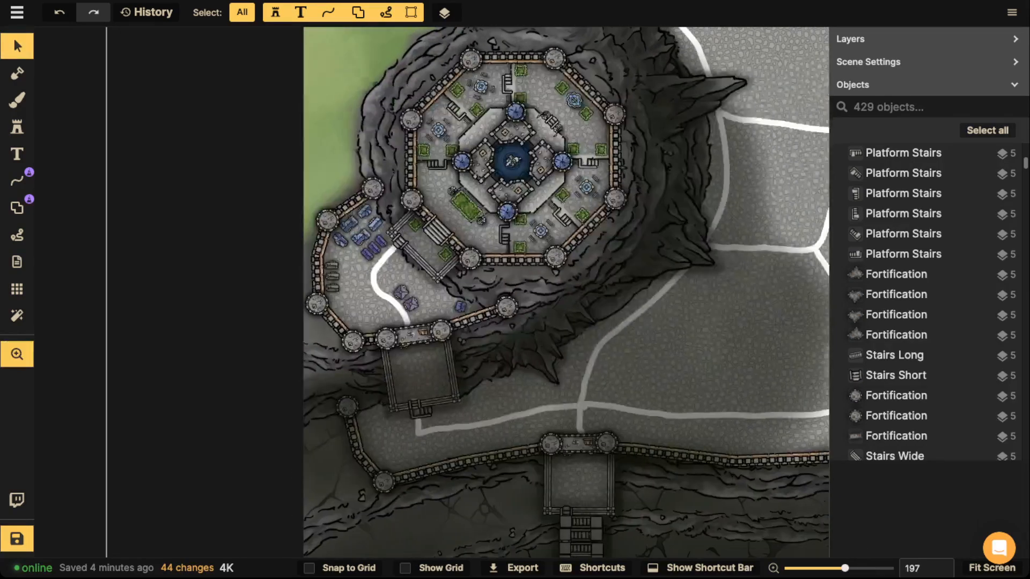
scroll(216, 432, "up", 10)
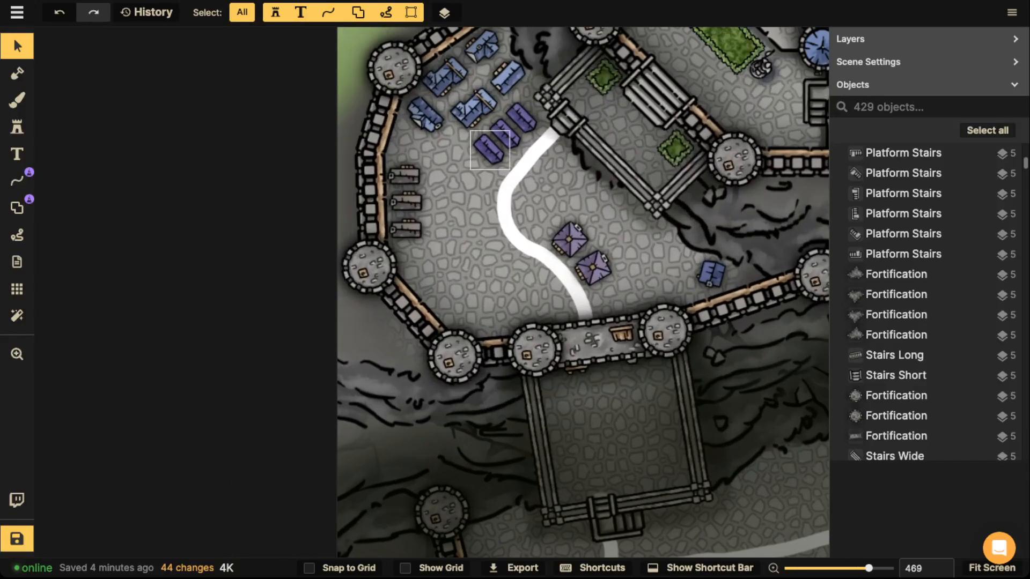
left_click(474, 107)
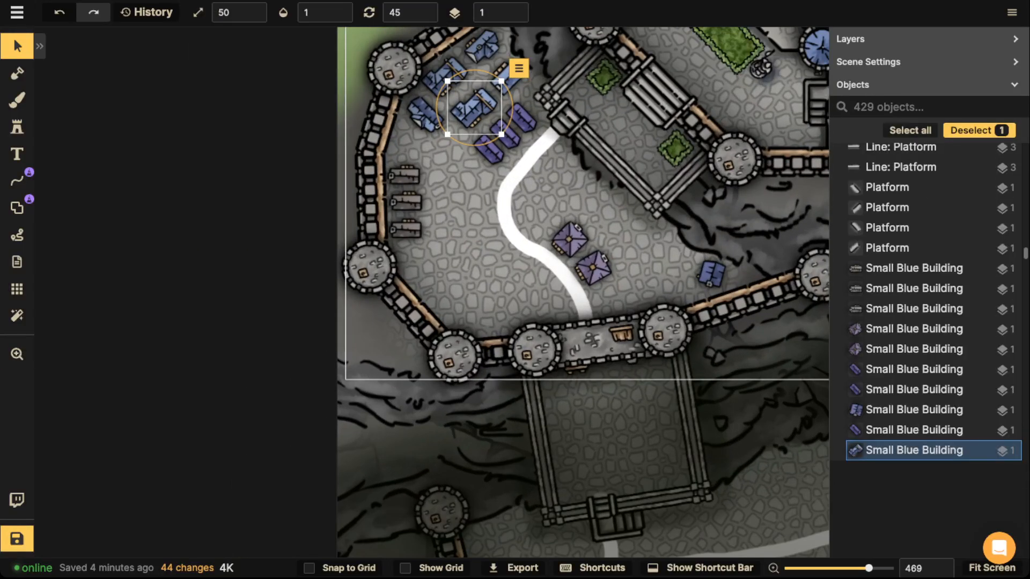
left_click(17, 127)
scroll(367, 164, "up", 2)
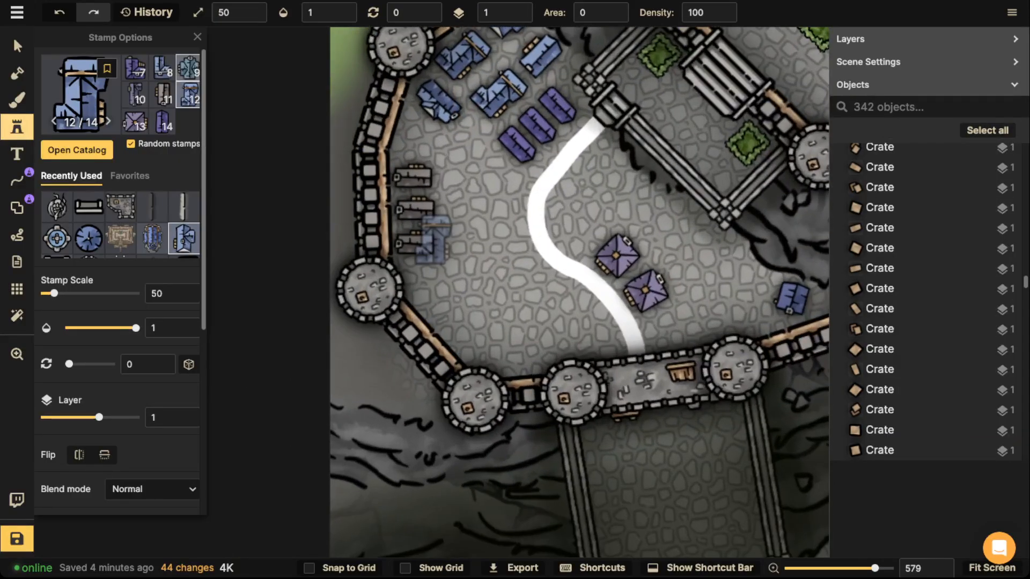
key("space")
left_click_drag(658, 122, 281, 548)
key("space")
left_click_drag(556, 413, 748, 4)
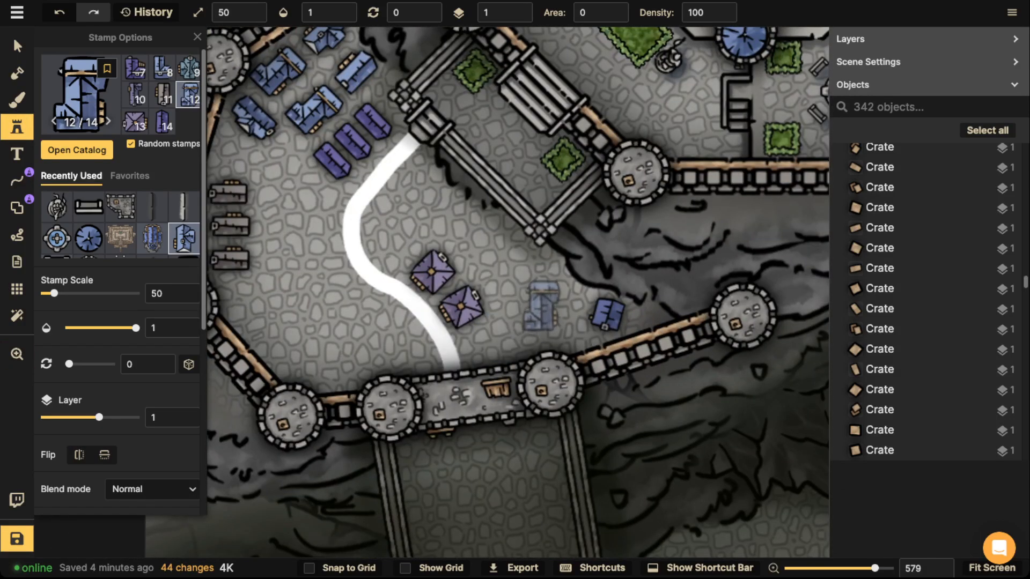
key("q")
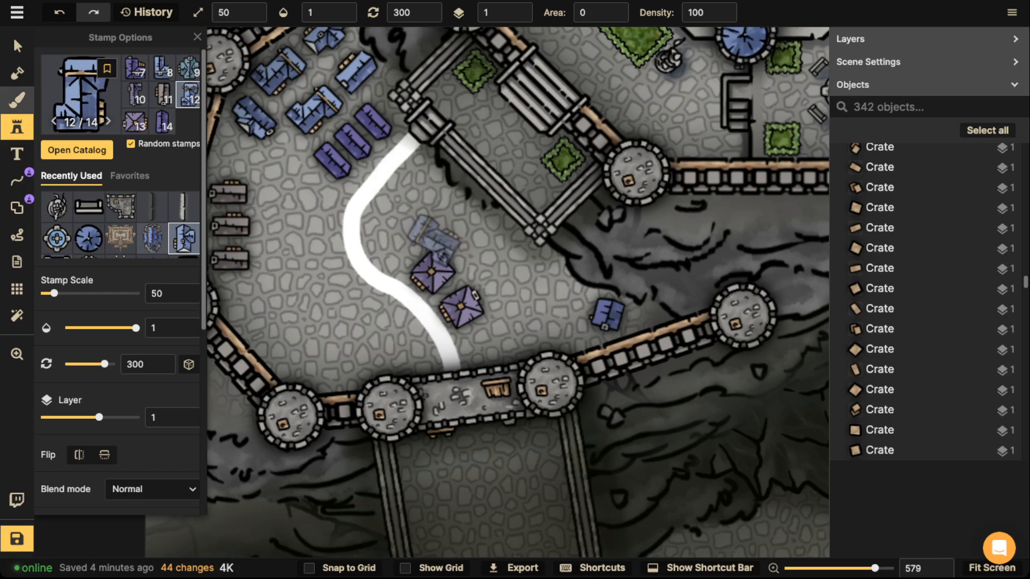
Search the Watercolor Cities stamp catalog for "block" and choose the Small Blue Blocks stamp from the Houses pack.
left_click(81, 95)
scroll(598, 288, "down", 5)
scroll(598, 288, "down", 10)
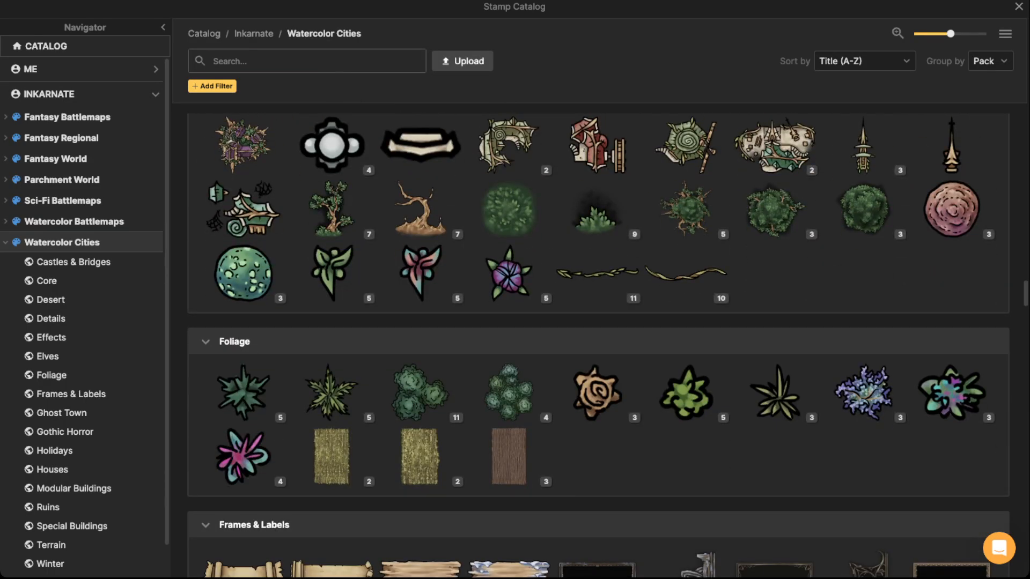
type("block")
key("Return")
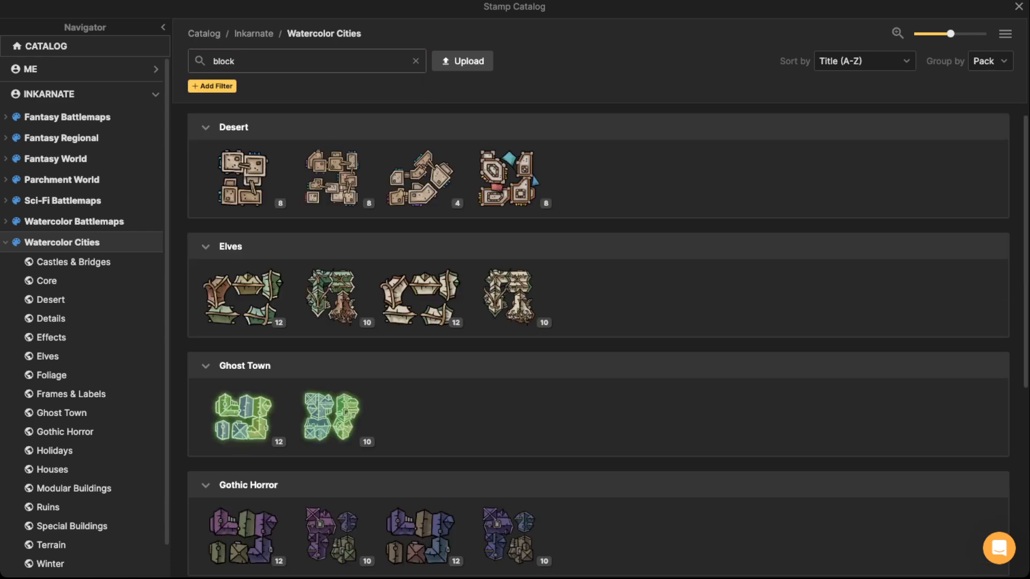
scroll(597, 429, "down", 4)
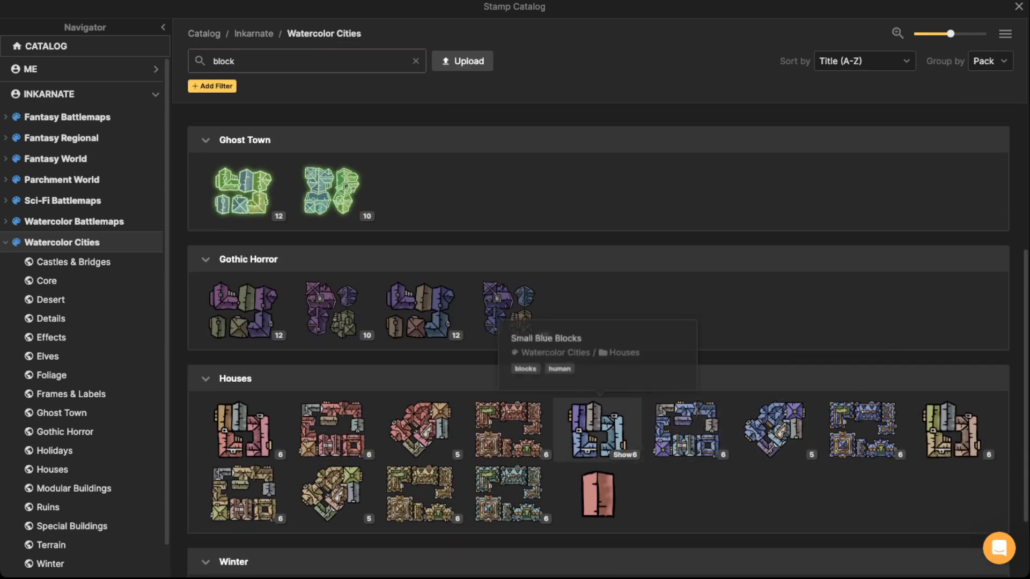
scroll(598, 429, "down", 2)
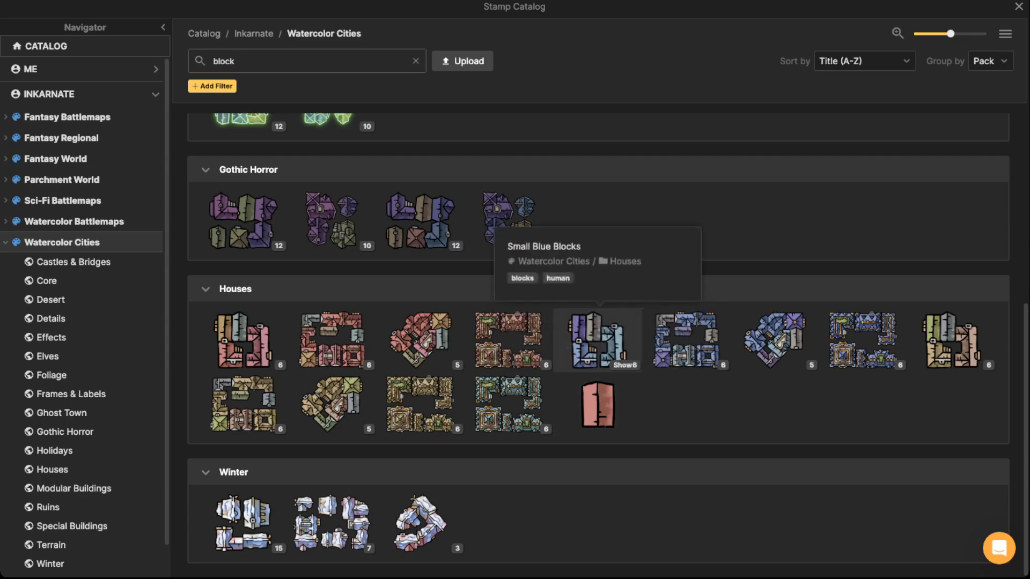
left_click(594, 341)
Place an unrotated Small Blue Block at scale 50 between the brown buildings and the white road in the lower courtyard.
scroll(281, 185, "down", 3)
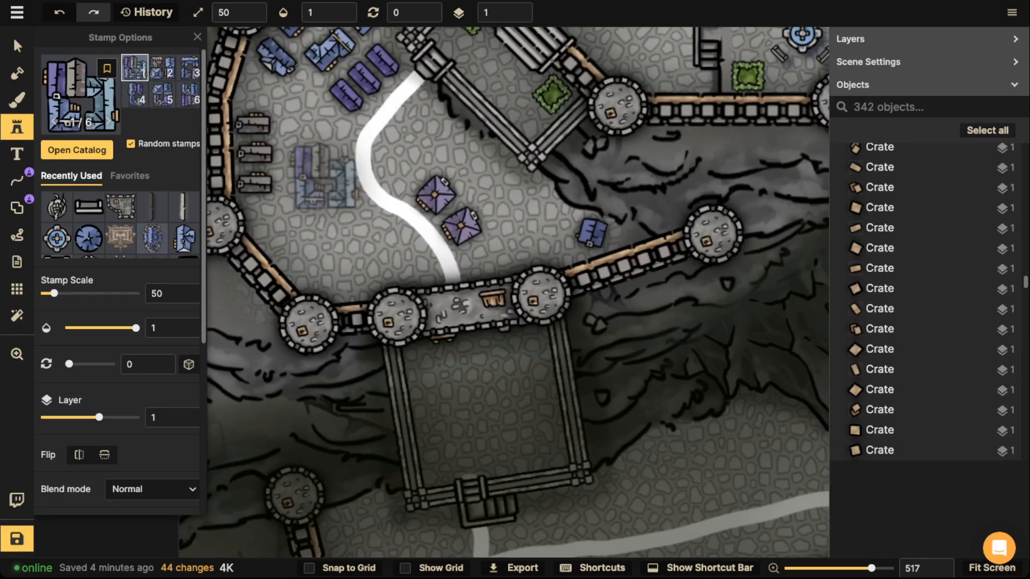
left_click_drag(308, 67, 332, 203)
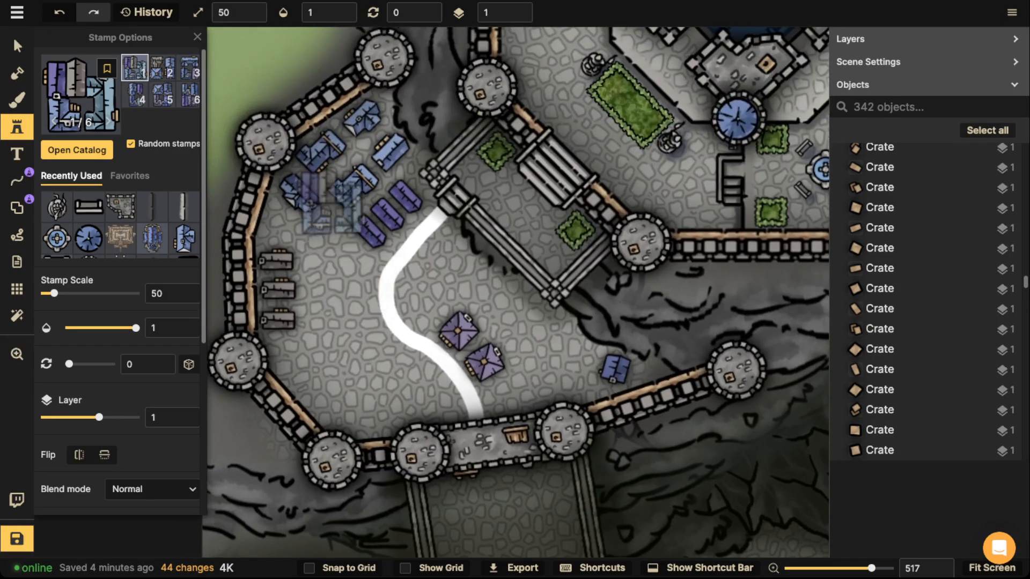
left_click(335, 286)
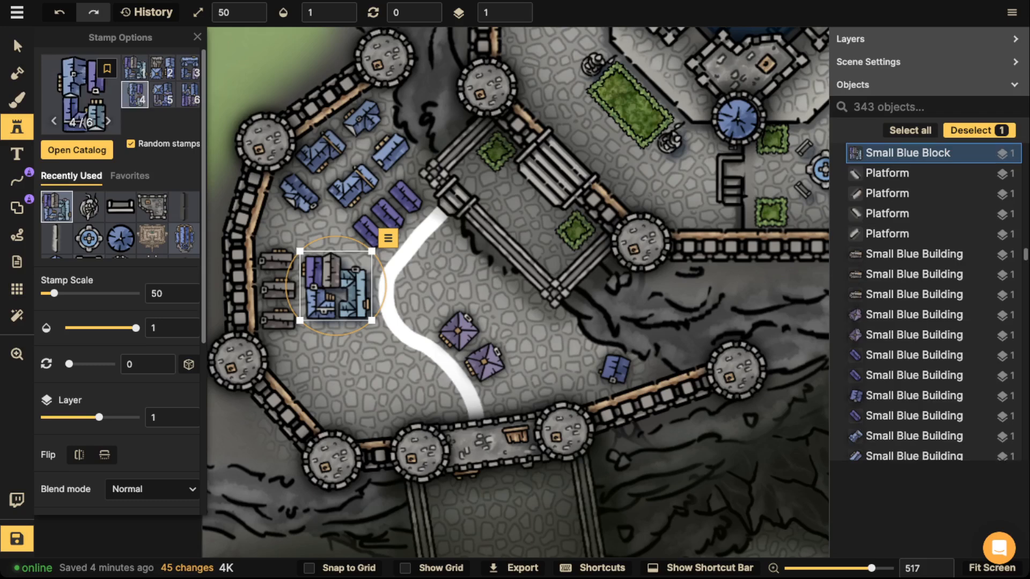
Place three Small Blue Blocks rotated to 315 degrees: one in the courtyard's southwest corner and two east of the white road.
left_click(162, 68)
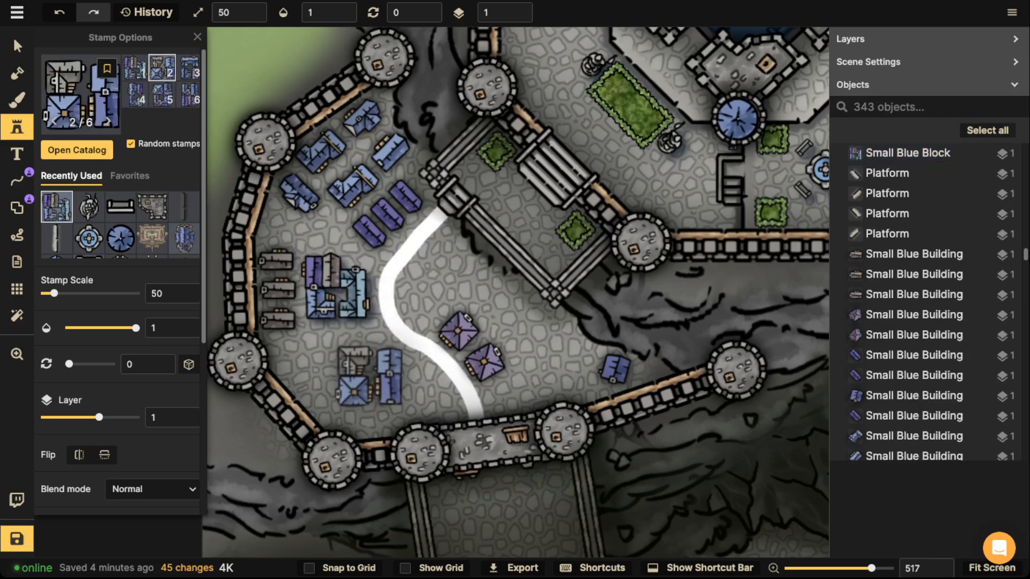
scroll(371, 382, "down", 3)
scroll(354, 378, "down", 1)
left_click(321, 375)
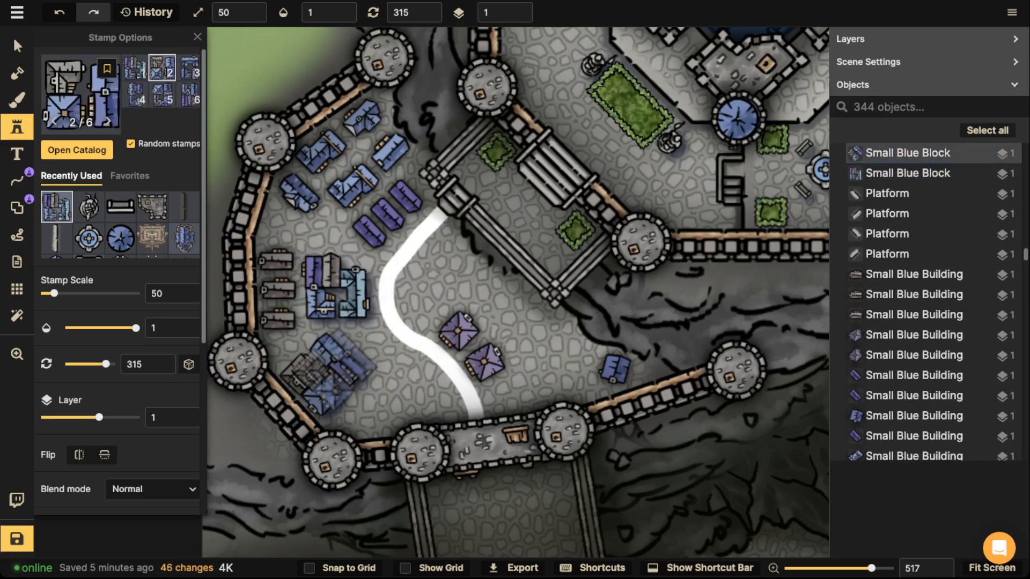
left_click(444, 275)
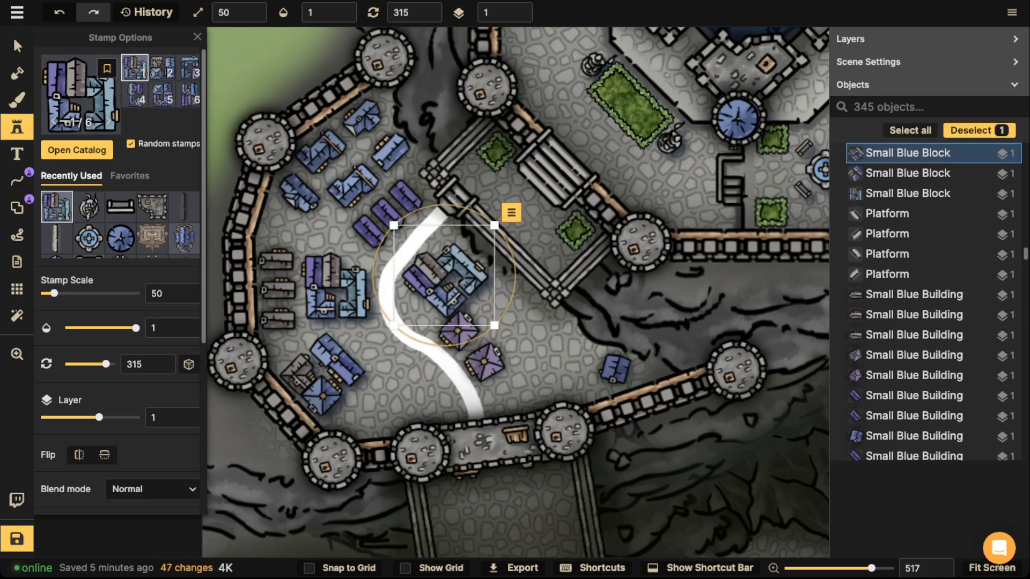
left_click(547, 351)
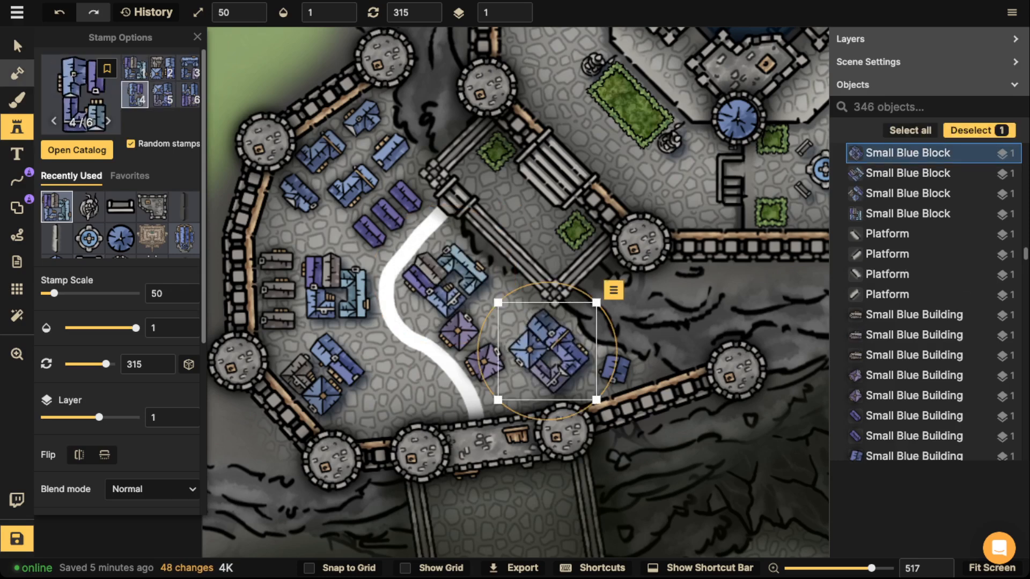
Move the two square purple buildings beside the block east of the road, and nudge the small blue building near the southeast wall.
left_click(17, 46)
left_click_drag(459, 330, 499, 297)
left_click_drag(484, 362, 468, 327)
key("a")
left_click_drag(615, 369, 613, 370)
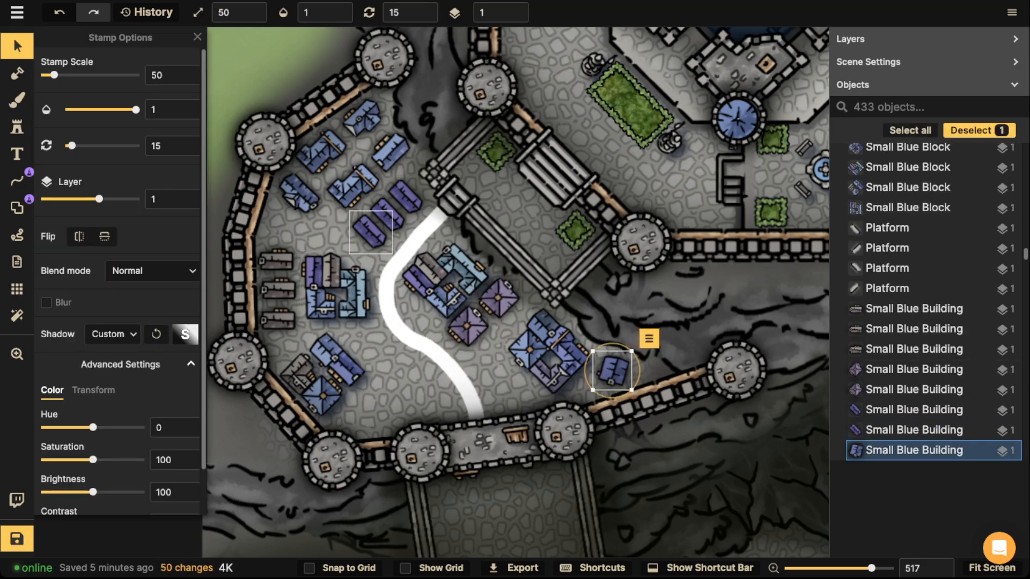
Place five varied Small Blue Buildings at scale 50 around the southwest block and along the road toward the gatehouse, rotating them to fit.
left_click(370, 232)
left_click(299, 195)
left_click(17, 127)
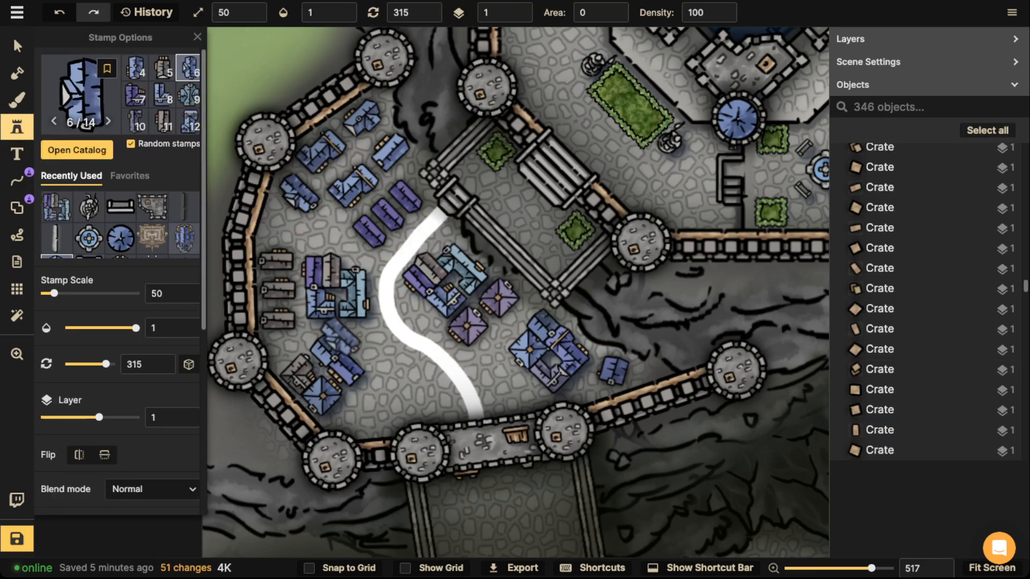
left_click(365, 415)
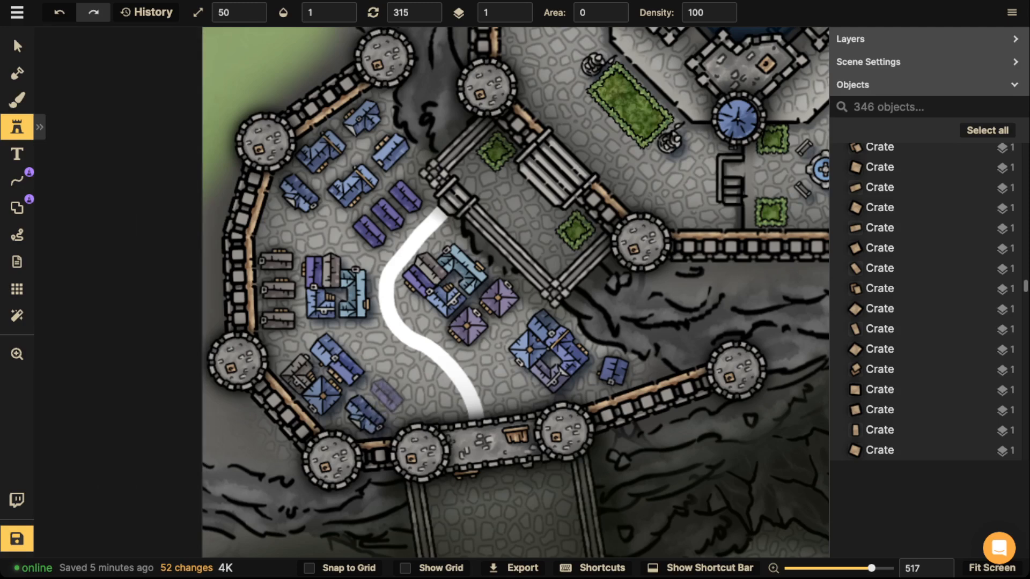
left_click(386, 395)
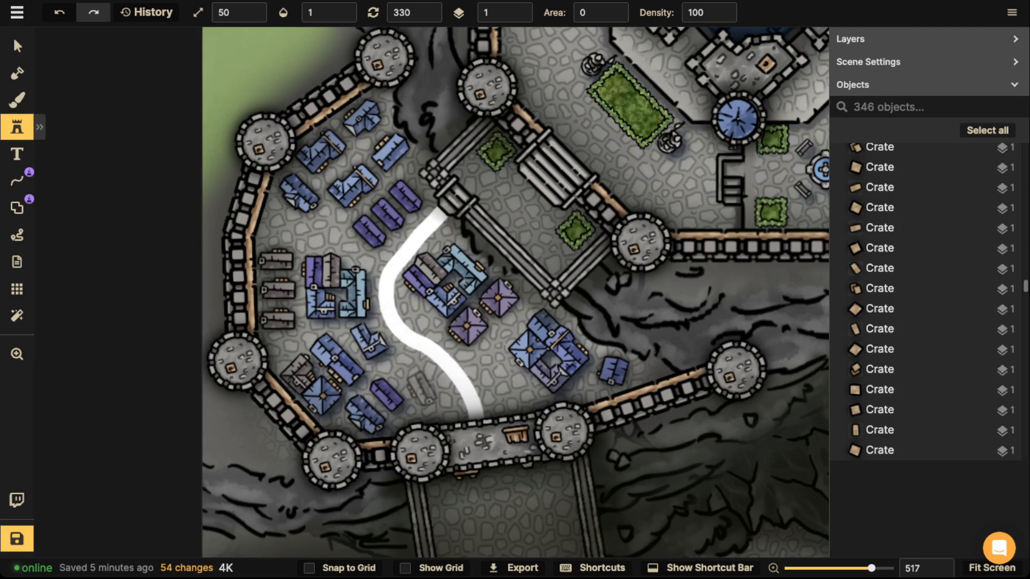
left_click(439, 401)
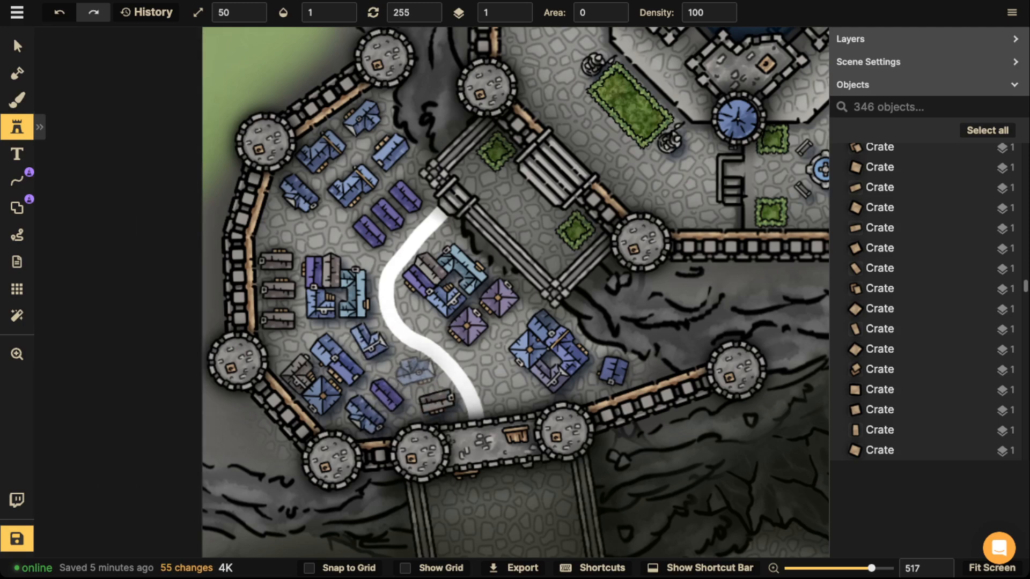
left_click(416, 374)
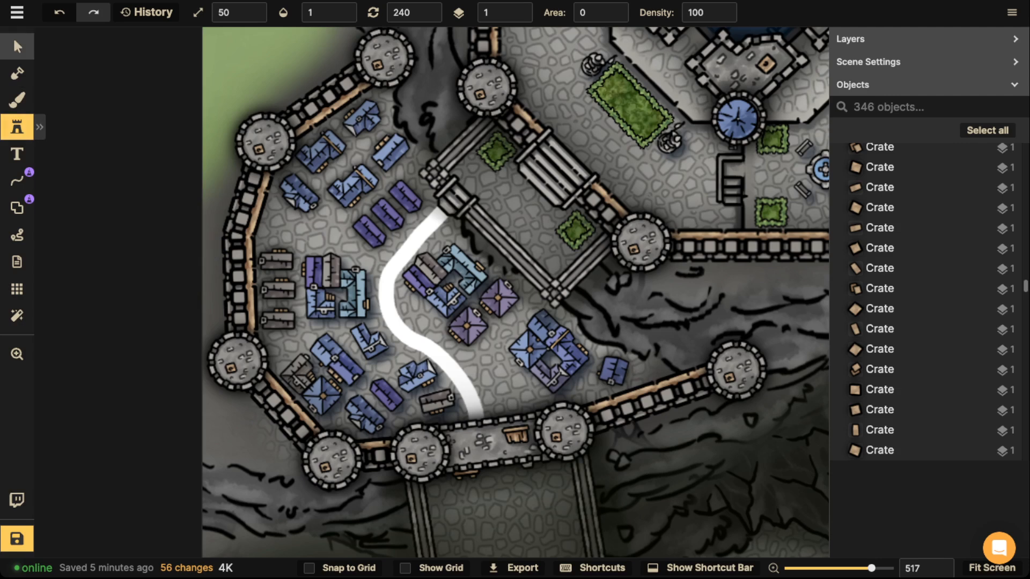
Examine the lower courtyard's buildings, the lower city's hut rows along the main road, and the mine entrances below the cliff.
left_click(17, 47)
left_click(336, 287)
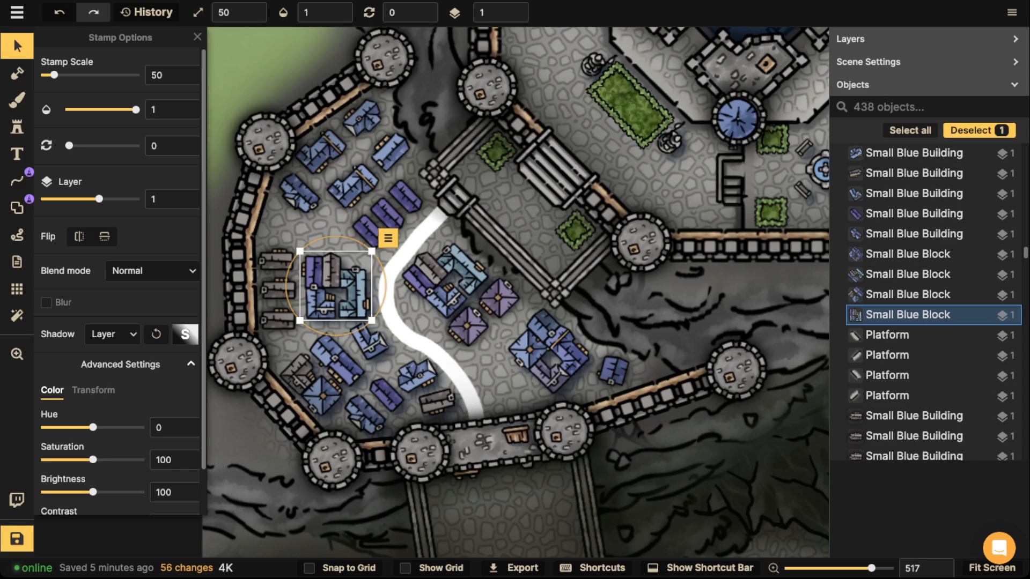
left_click(371, 204)
scroll(400, 263, "down", 20)
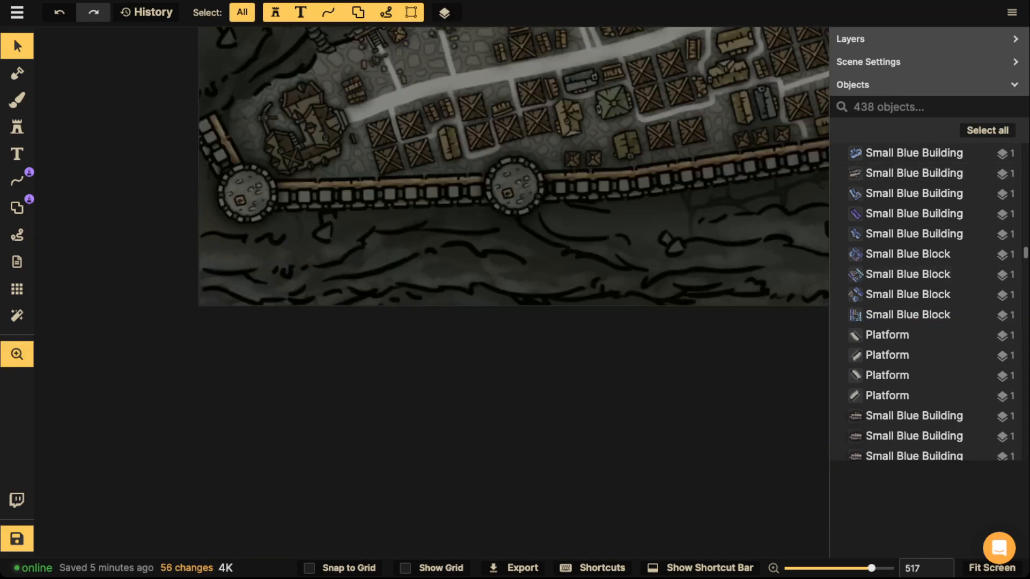
scroll(432, 154, "up", 5)
left_click_drag(449, 135, 93, 428)
left_click_drag(617, 259, 368, 294)
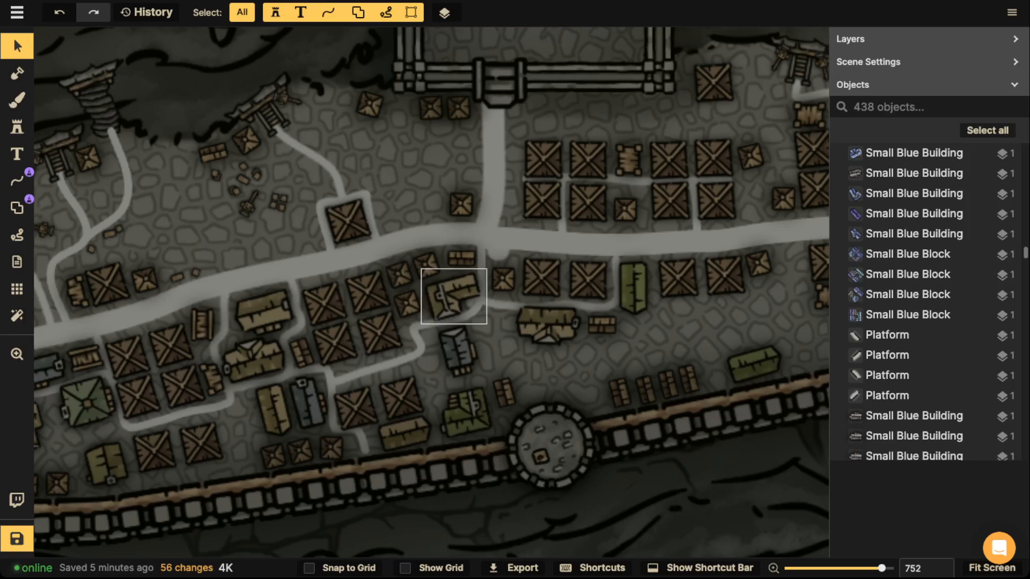
scroll(367, 296, "up", 3)
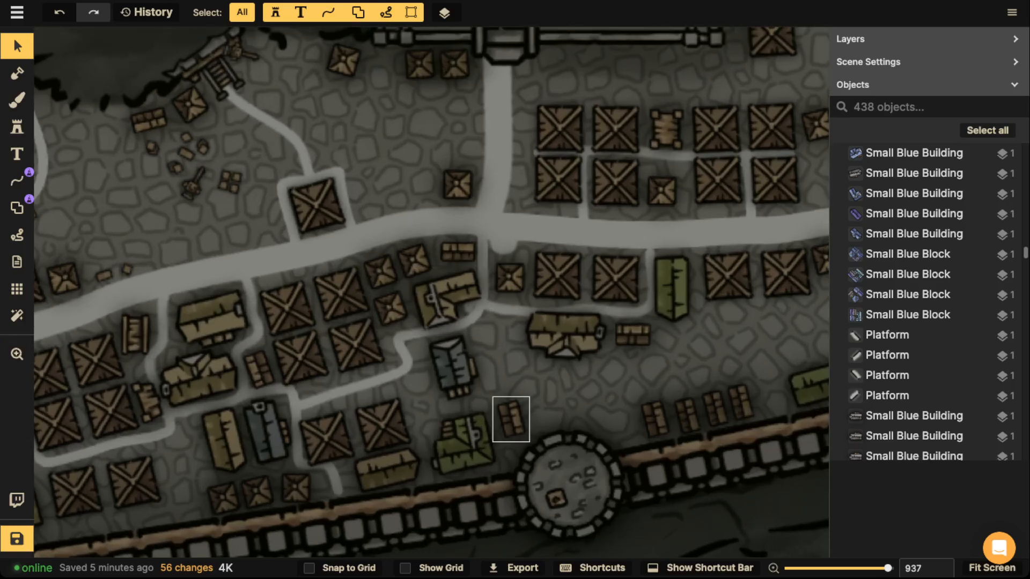
left_click_drag(134, 332, 484, 464)
scroll(311, 456, "up", 1)
left_click_drag(263, 413, 433, 404)
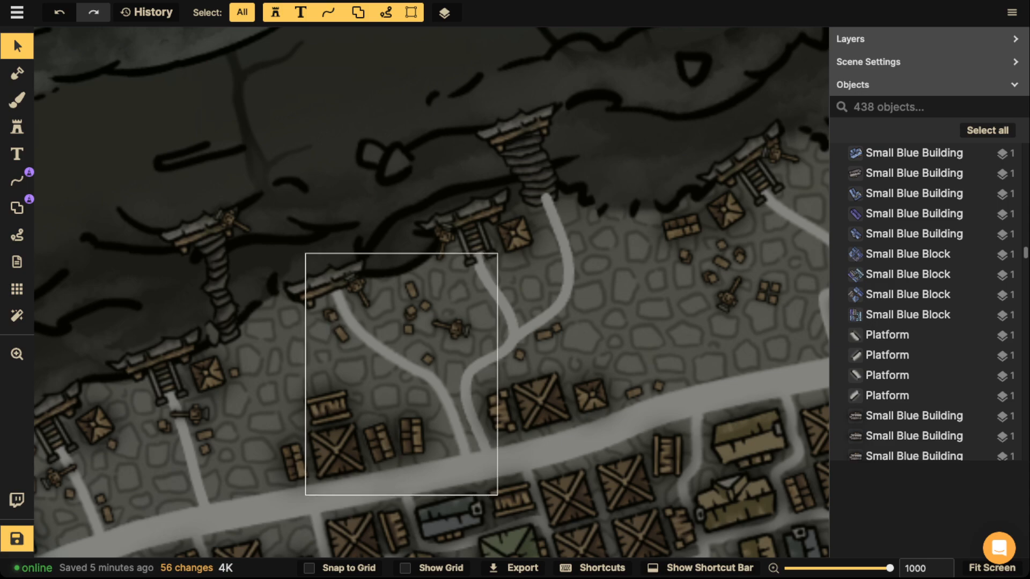
Select the block east of the white road together with its two square purple buildings and nudge them slightly southeast.
scroll(164, 426, "down", 2)
scroll(164, 425, "down", 8)
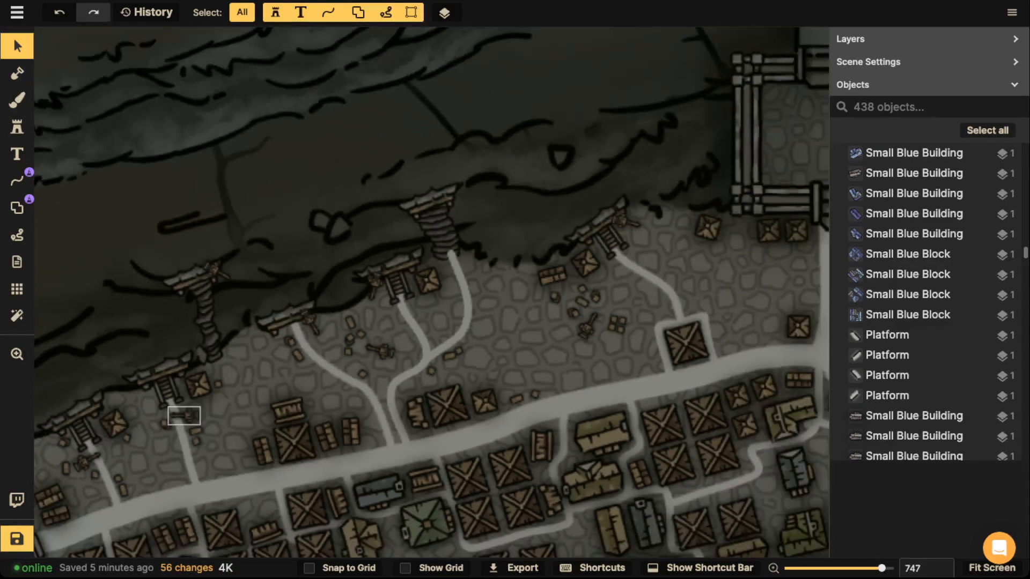
scroll(467, 192, "down", 4)
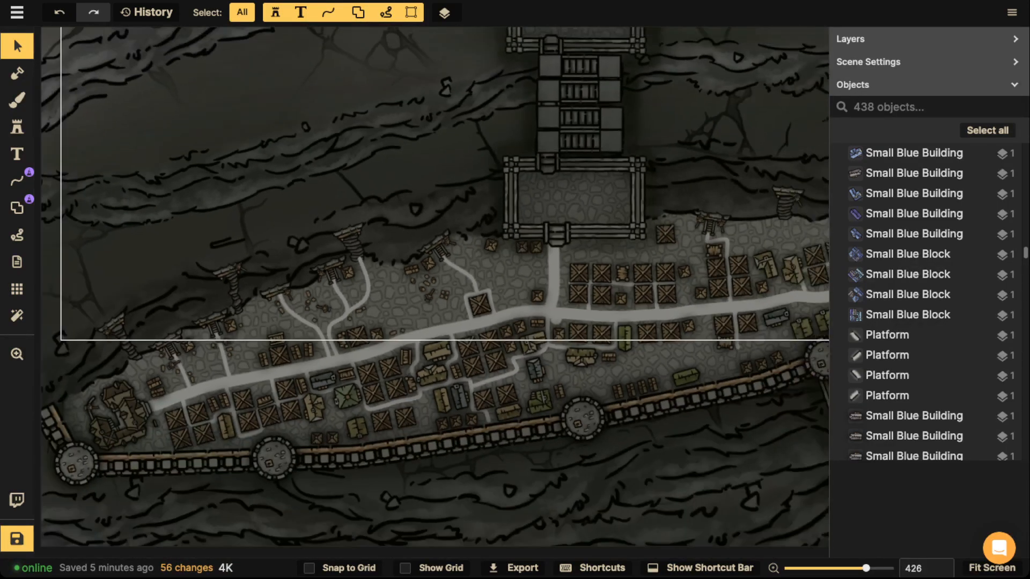
left_click_drag(442, 148, 457, 523)
left_click_drag(327, 243, 421, 394)
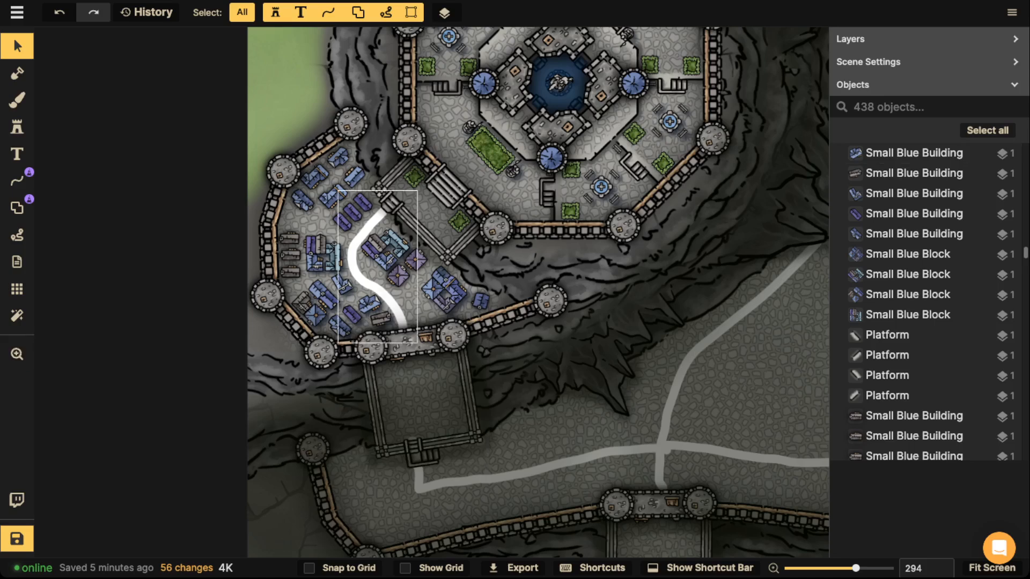
left_click(384, 247)
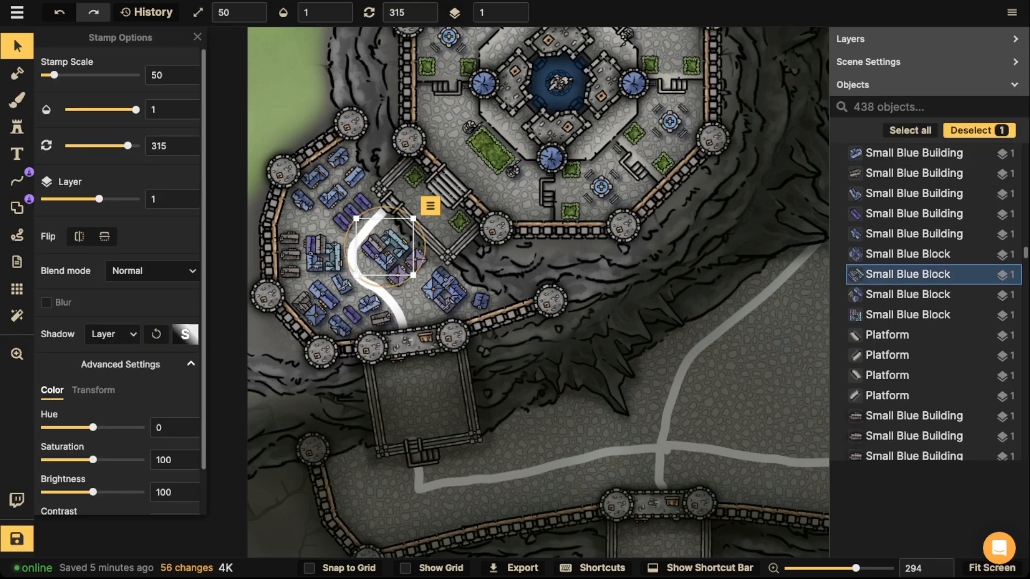
left_click(399, 275, "shift")
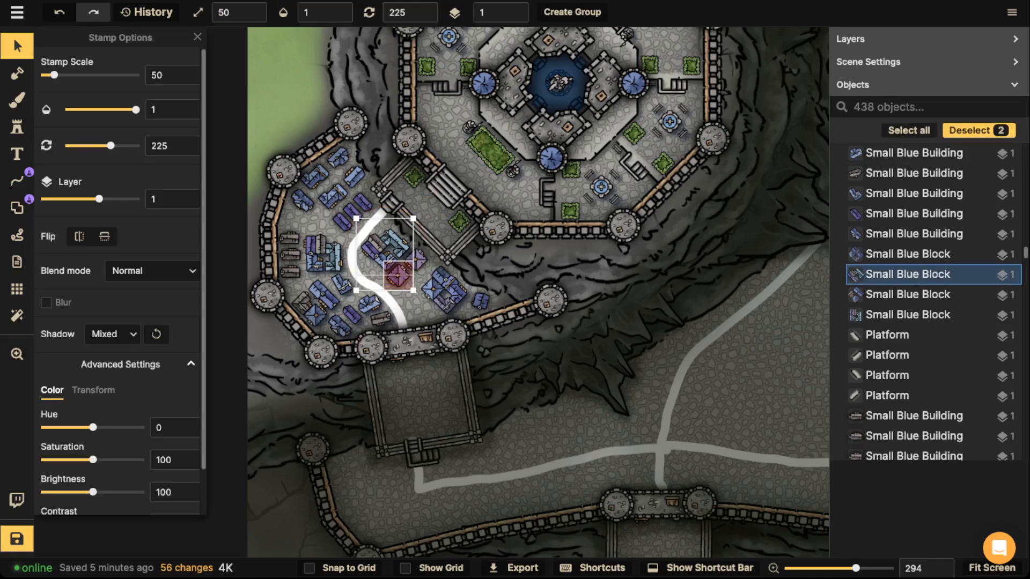
left_click(416, 262, "shift")
left_click_drag(416, 261, 419, 266)
left_click(375, 232)
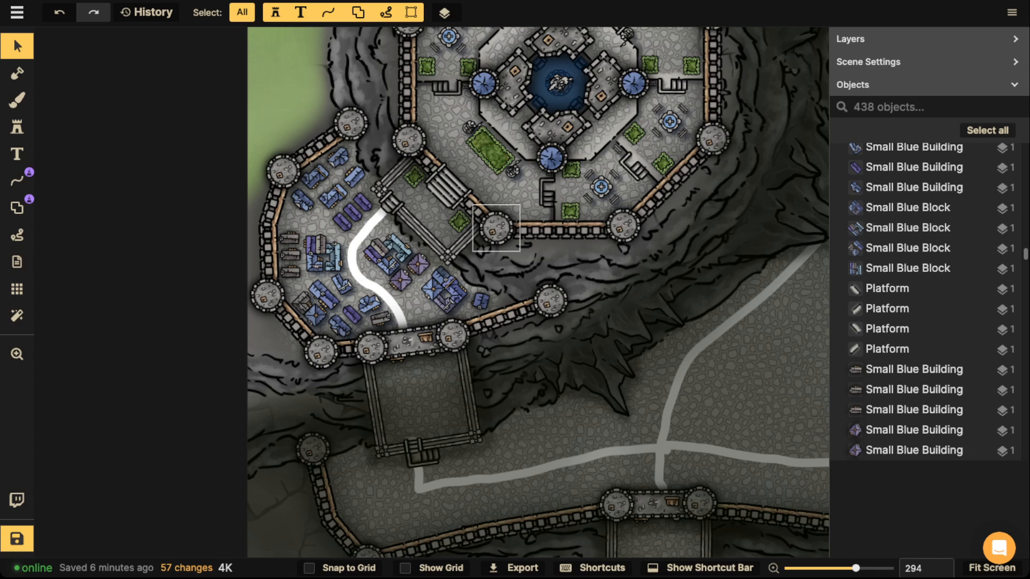
Place two Small Blue Buildings at scale 50: one at 330 degrees beside the gatehouse road, one at 270 degrees north of the west block.
left_click(401, 280)
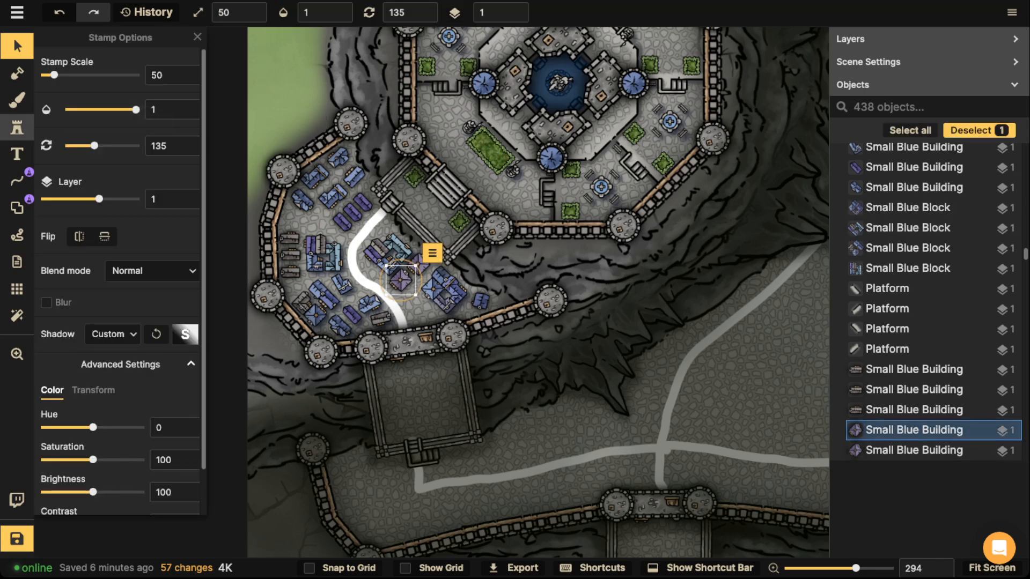
left_click(17, 127)
scroll(400, 295, "up", 5)
key("Left")
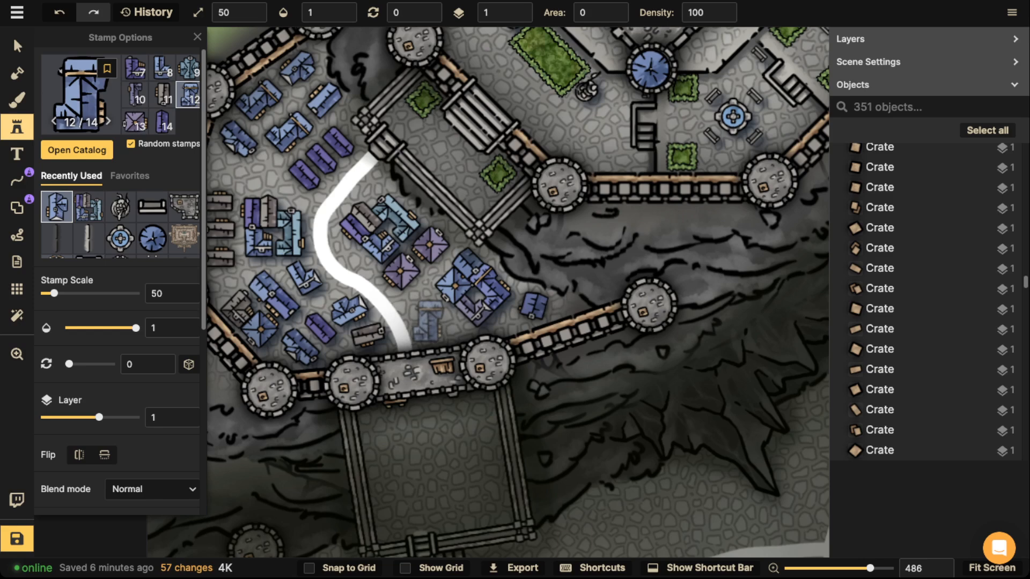
scroll(429, 320, "down", 2)
left_click(430, 318)
left_click_drag(265, 159, 419, 238)
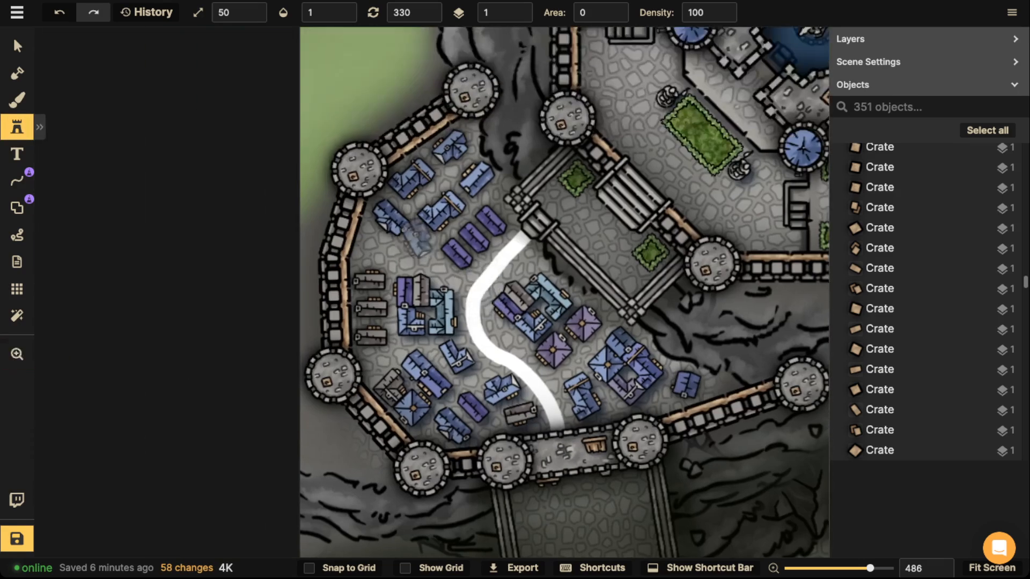
scroll(419, 246, "down", 4)
left_click(416, 253)
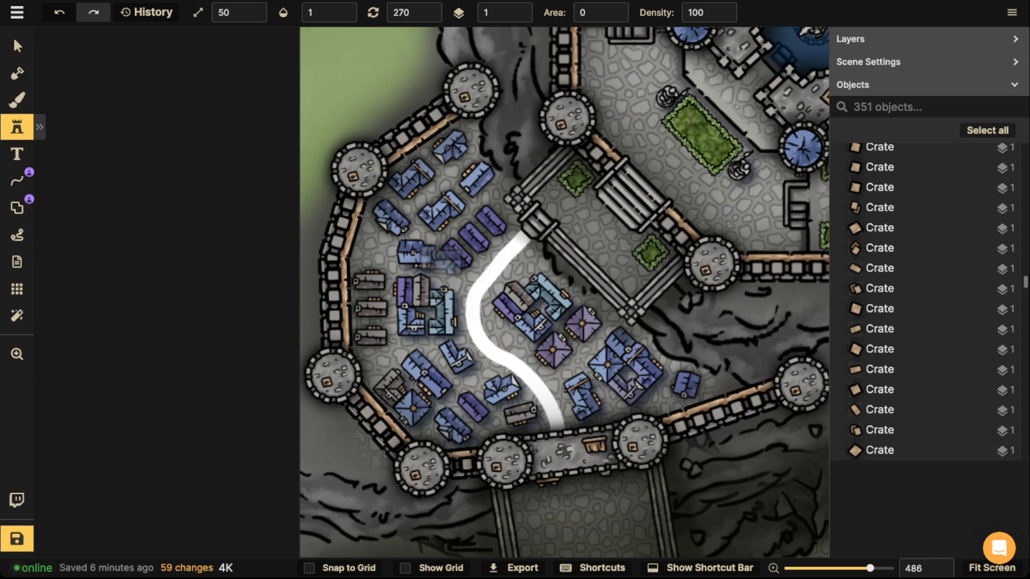
Copy the Shack stamp from the lower city and place one at scale 50 among the blue houses west of the road's southern end.
left_click(417, 252, "ctrl")
left_click_drag(422, 466, 446, 86)
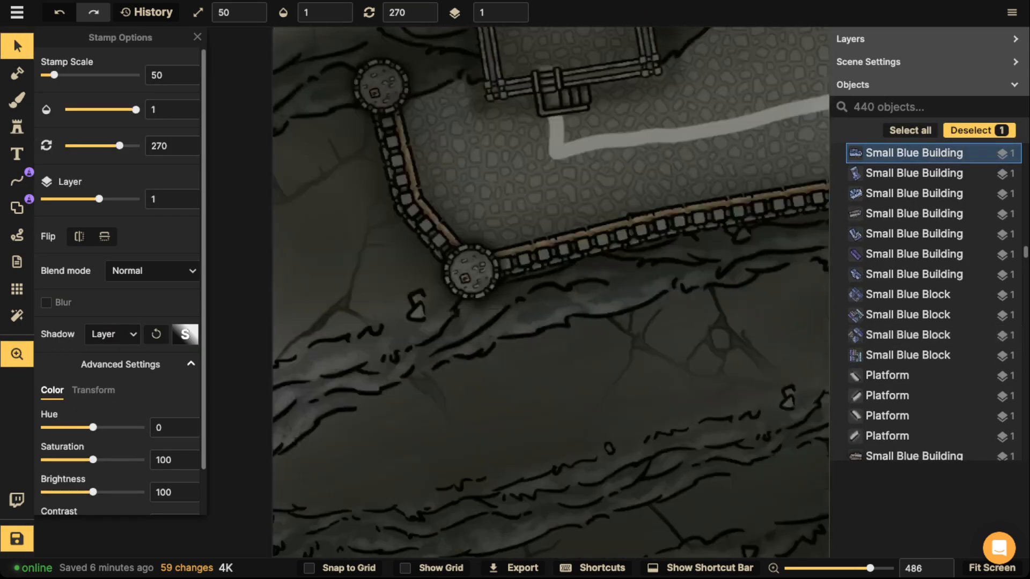
left_click_drag(456, 483, 438, 215)
left_click_drag(461, 536, 439, 370)
left_click(379, 315)
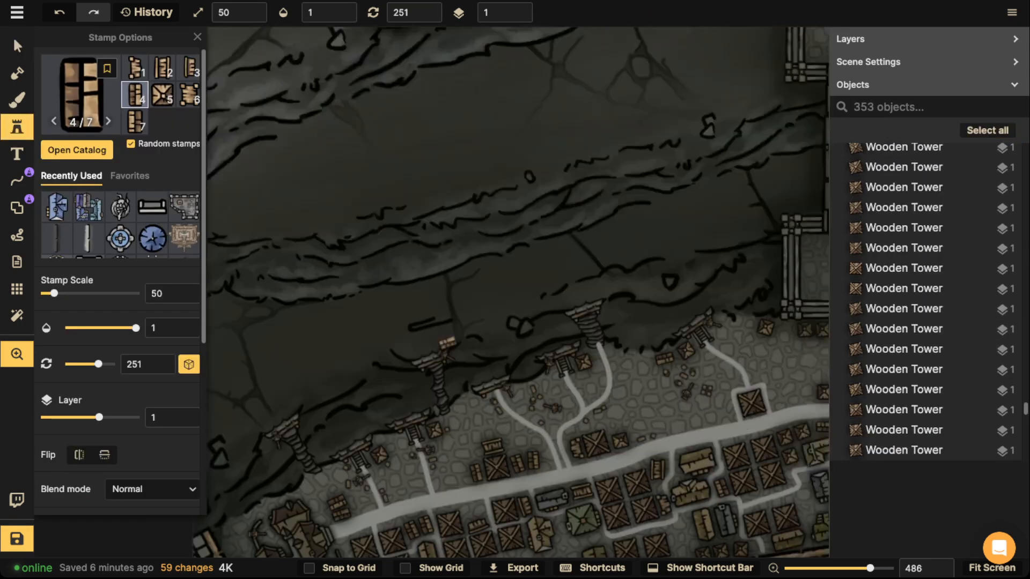
left_click_drag(440, 411, 441, 546)
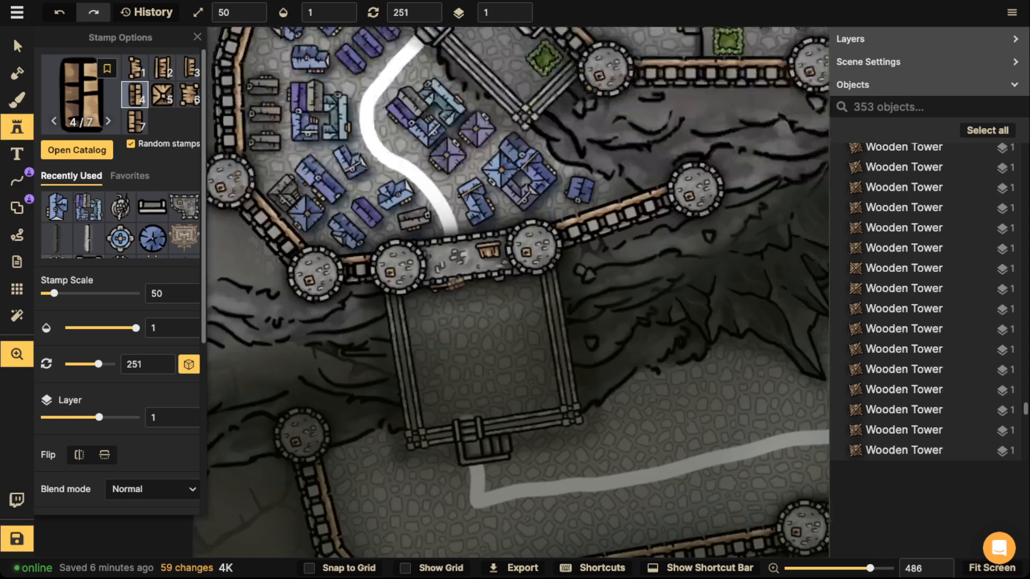
left_click_drag(370, 173, 376, 238)
scroll(371, 241, "up", 2)
scroll(371, 241, "down", 3)
left_click(372, 241)
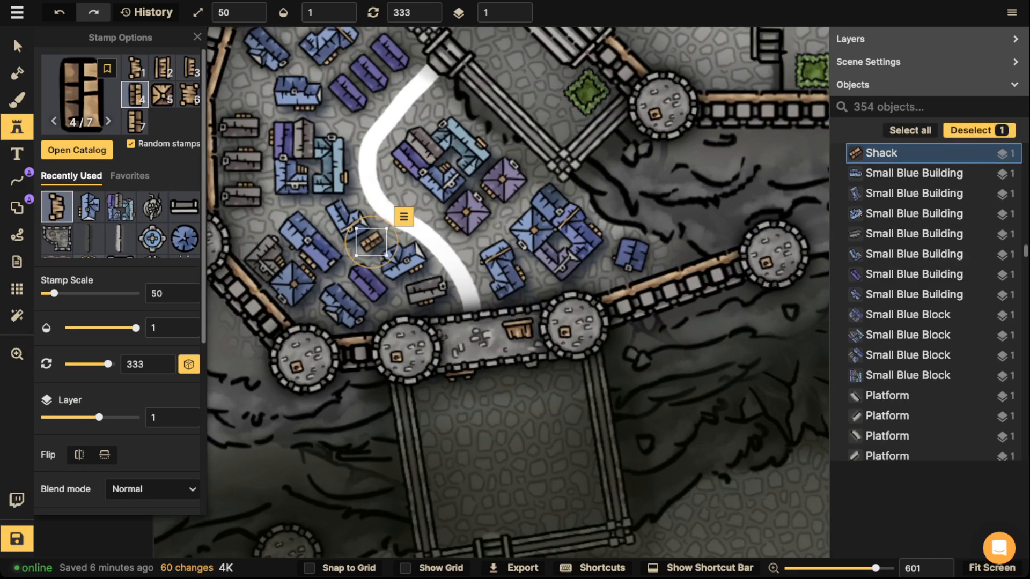
Place four varied, randomly rotated Shacks at scale 50: two southwest of the block east of the road and two near the southwest wall tower.
left_click_drag(359, 179, 383, 212)
scroll(421, 215, "up", 6)
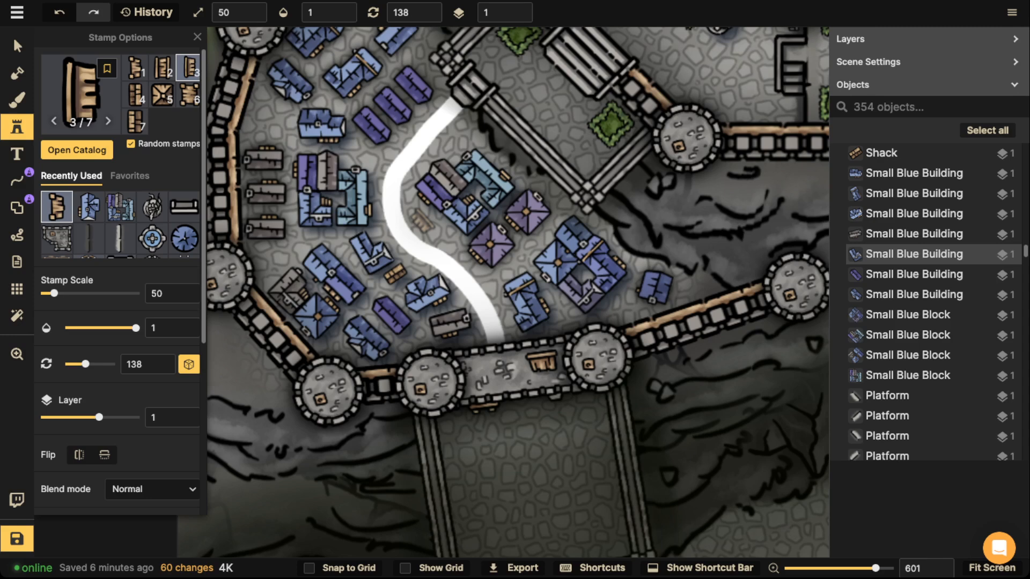
left_click(421, 221)
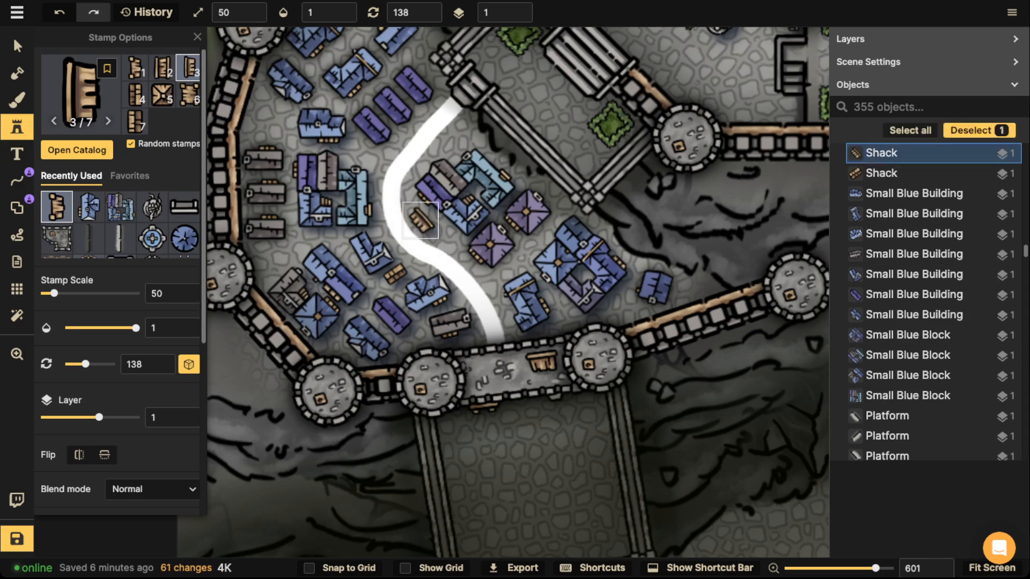
left_click(449, 238)
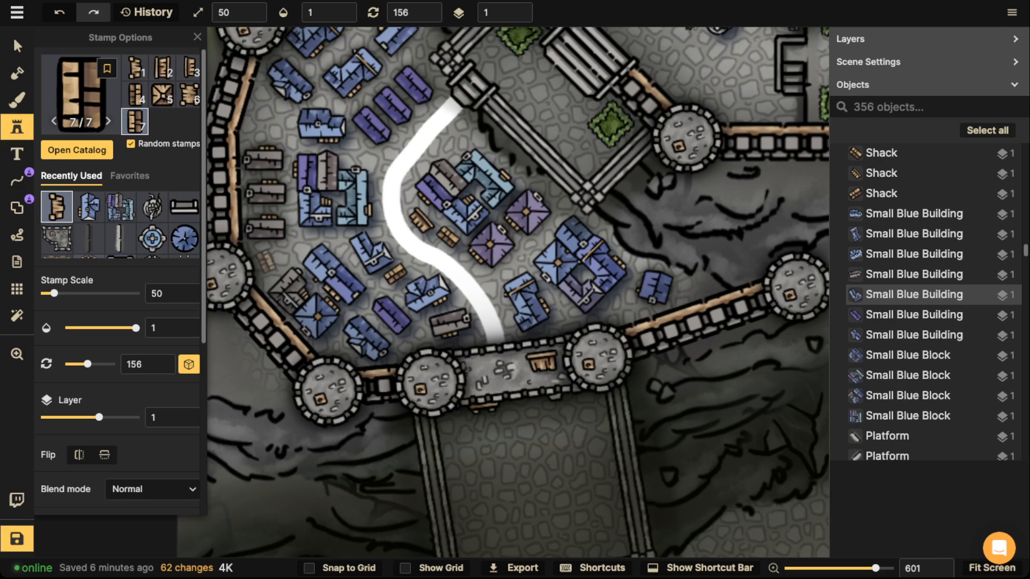
left_click(266, 262)
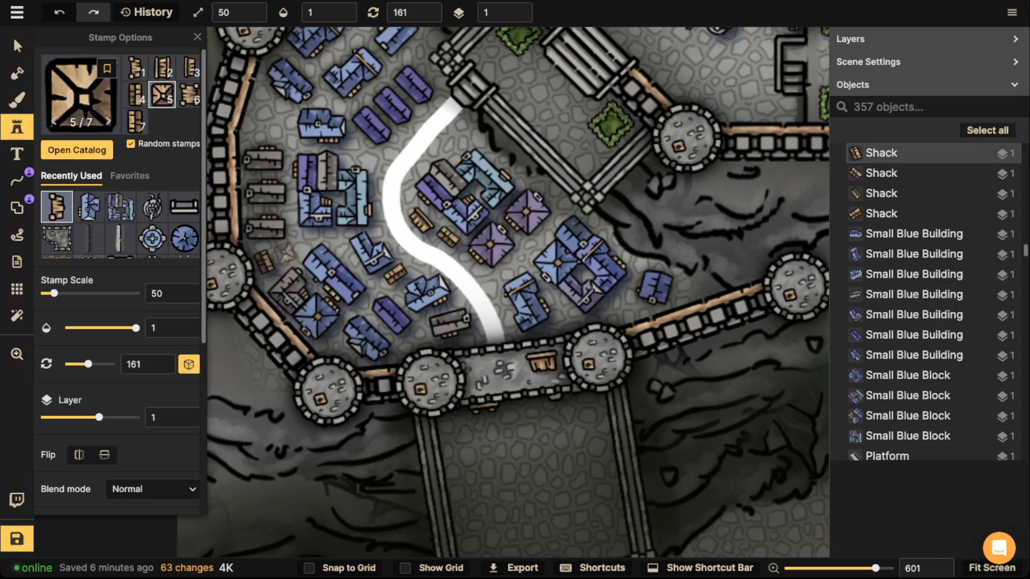
left_click(284, 253)
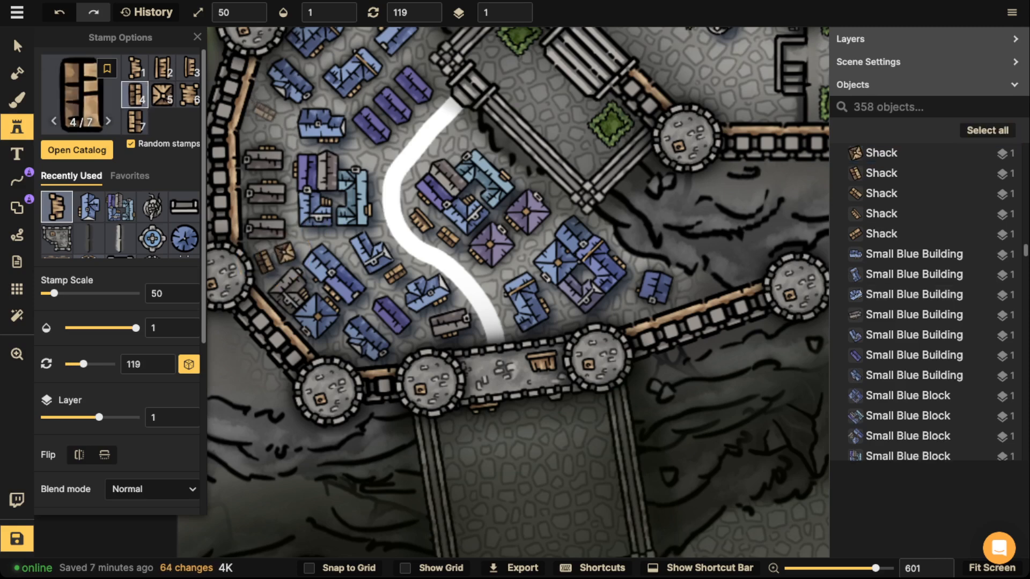
Place five varied Shacks at scale 50: three along the west wall north of the gray houses and two along the southeast wall.
left_click(258, 107)
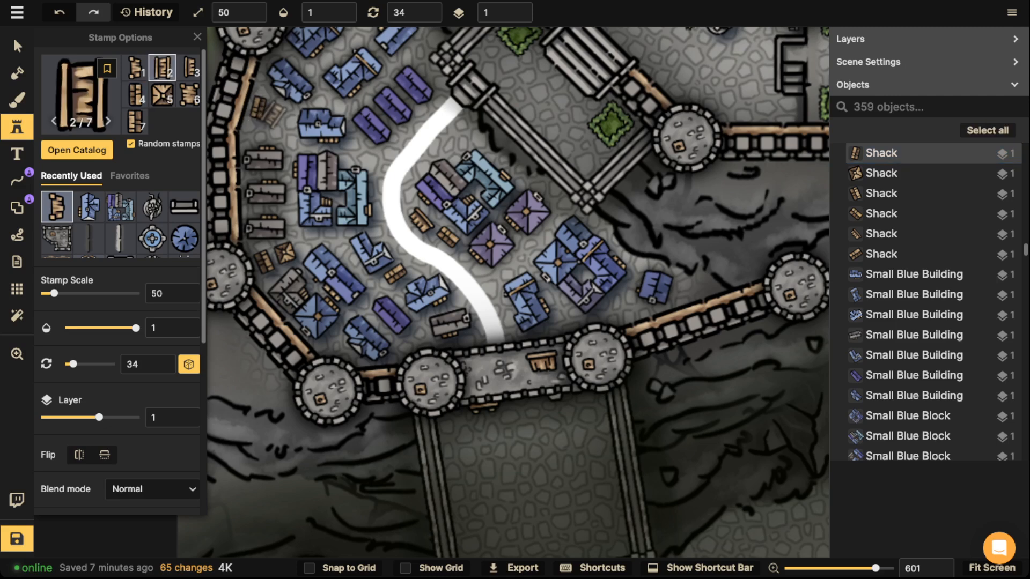
left_click(279, 114)
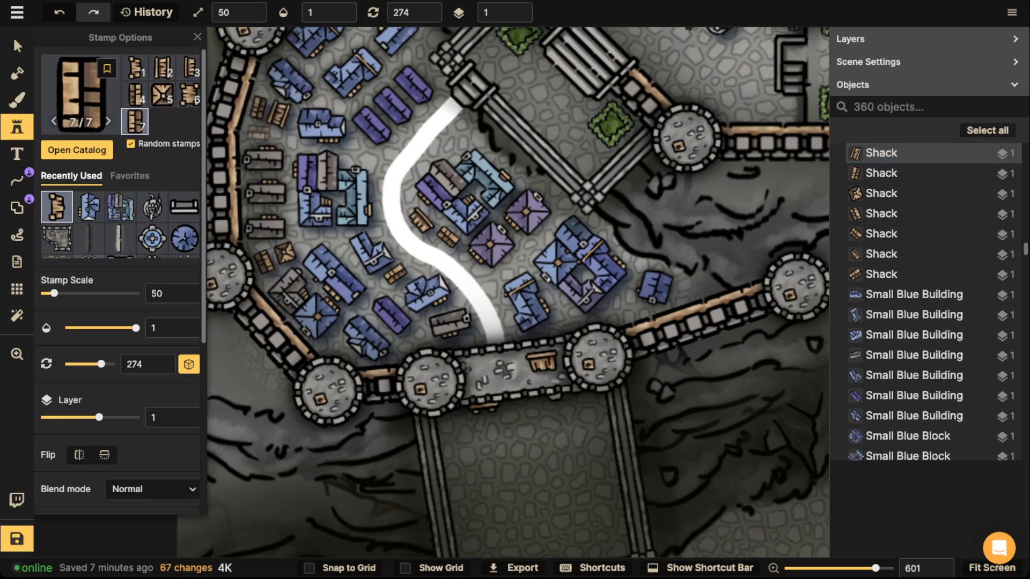
left_click(261, 134)
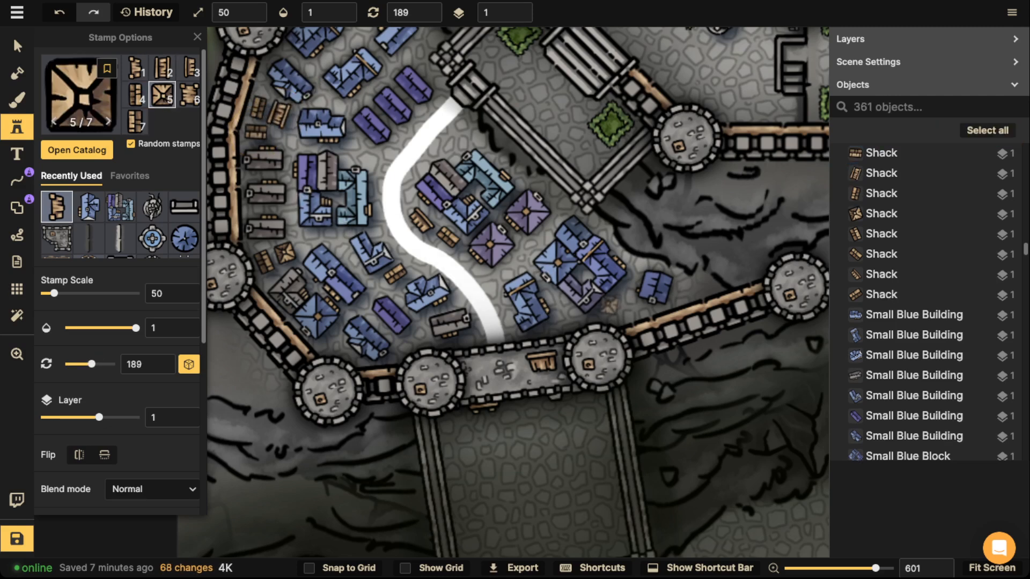
left_click(619, 308)
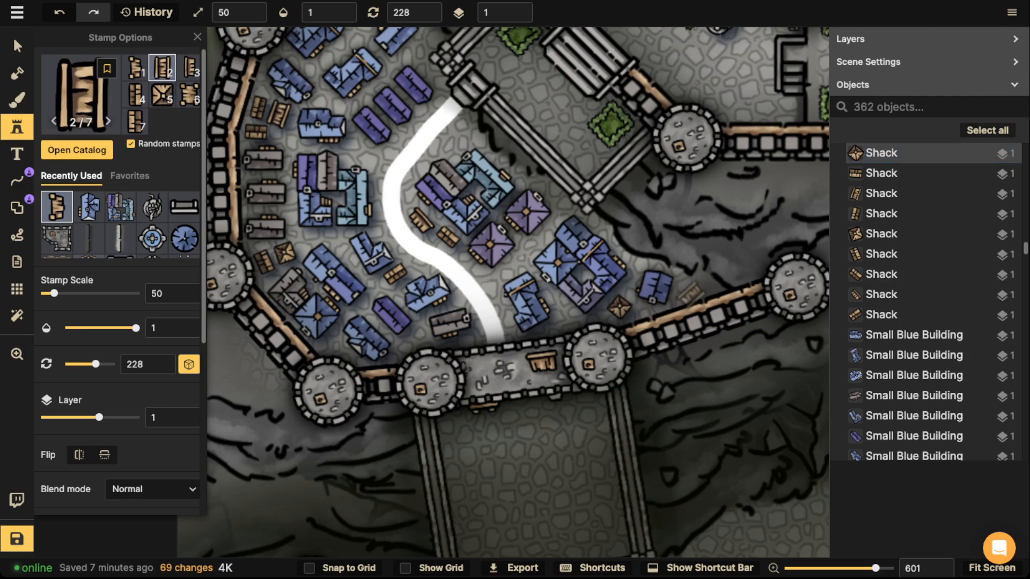
left_click(692, 286)
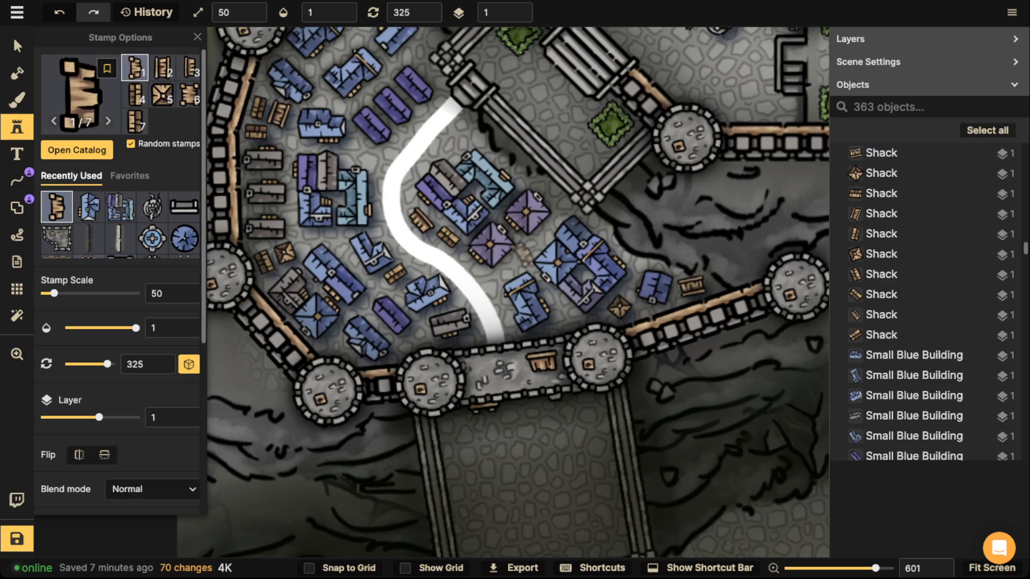
Place three more Shacks at scale 50: one north of each block beside the road and one near the northern stair platform.
scroll(483, 156, "down", 6)
scroll(460, 141, "down", 1)
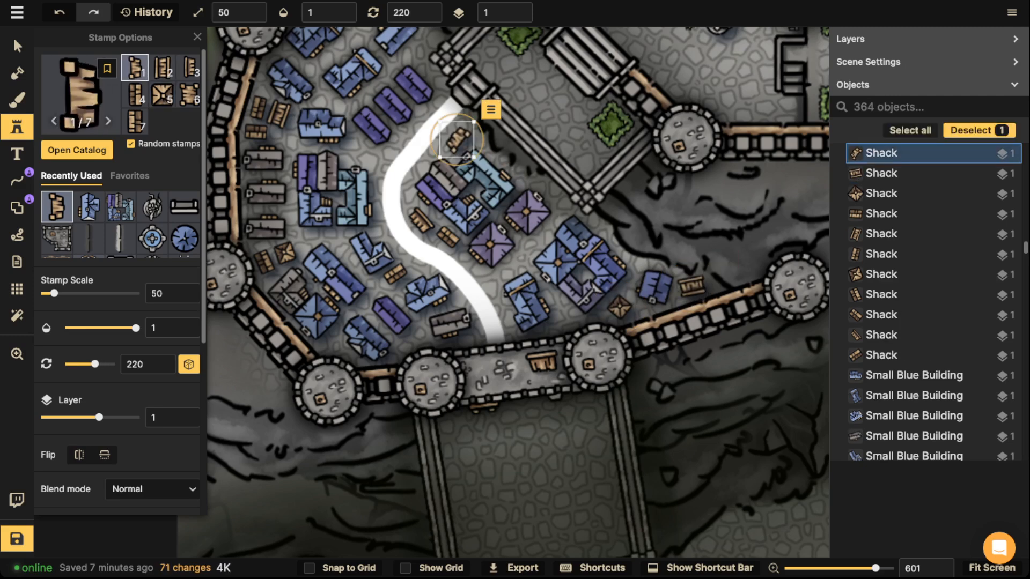
left_click(460, 141)
scroll(362, 146, "down", 5)
left_click(356, 151)
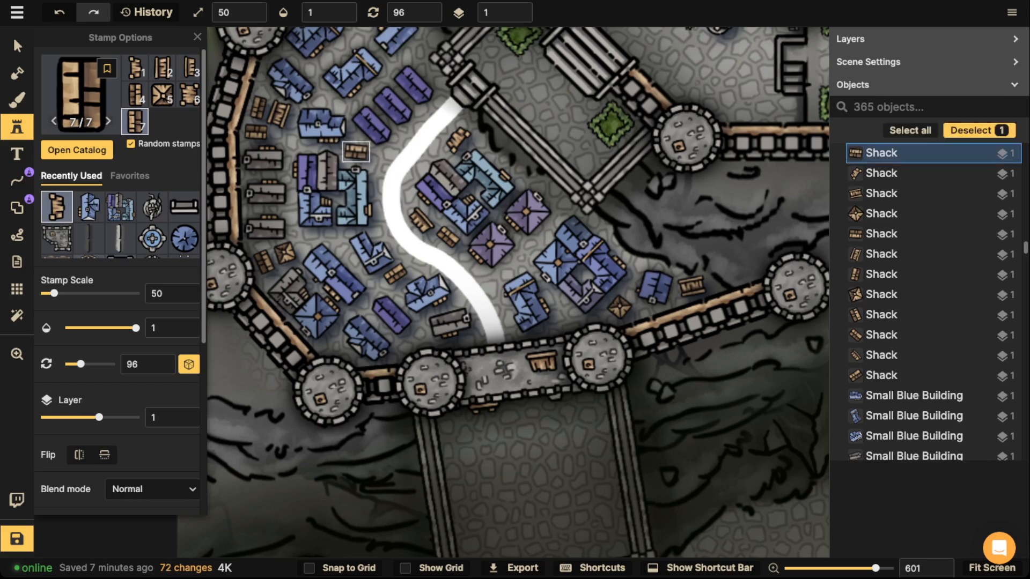
left_click_drag(418, 43, 421, 196)
scroll(421, 199, "up", 4)
left_click(423, 198)
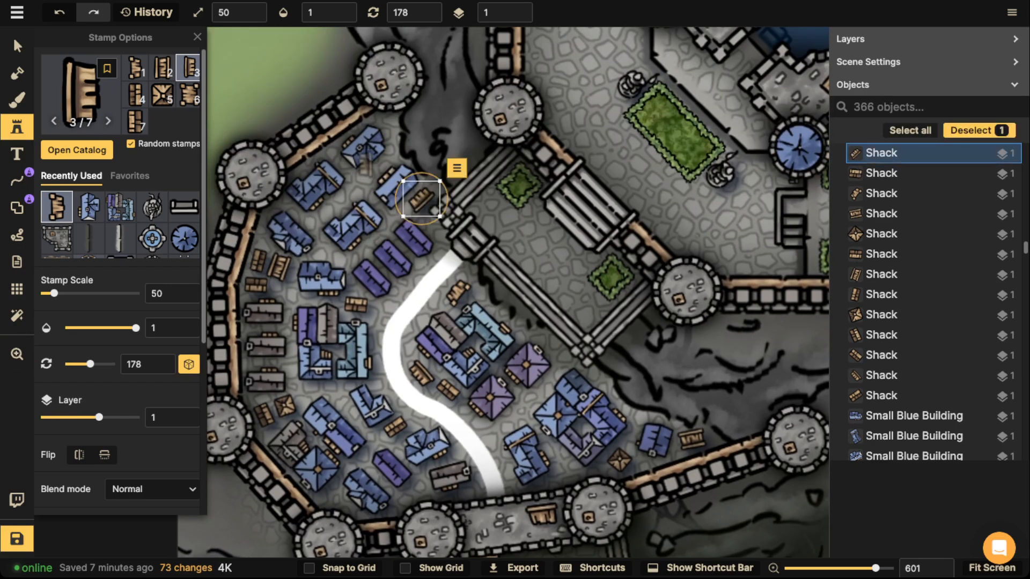
scroll(423, 199, "down", 5)
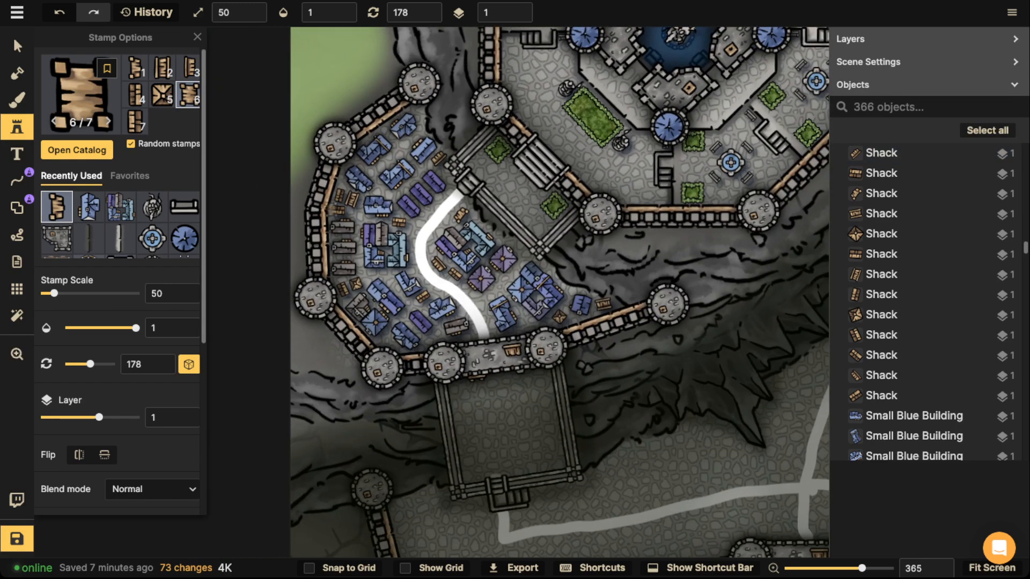
Copy the scale 30 Crate stamp from the lower city near the mine entrances for use in the southwest courtyard.
key("v")
key("space")
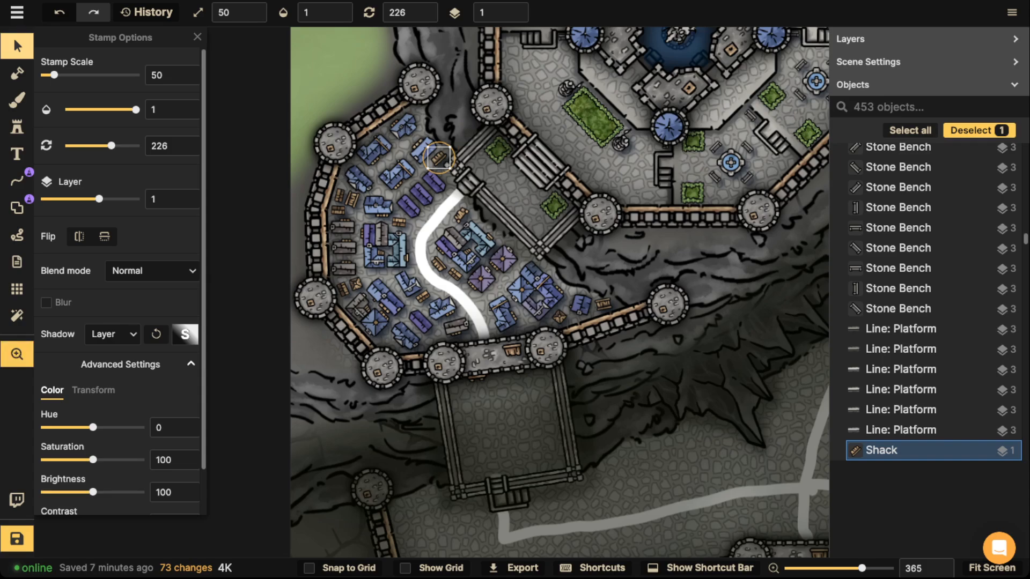
left_click_drag(483, 515, 481, 64)
left_click_drag(483, 408, 446, 331)
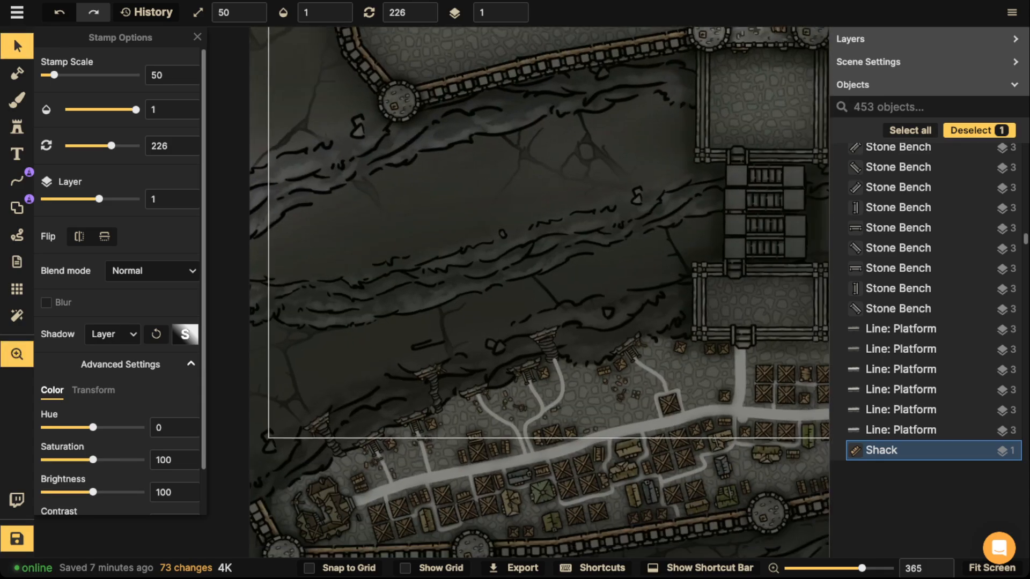
left_click(429, 447)
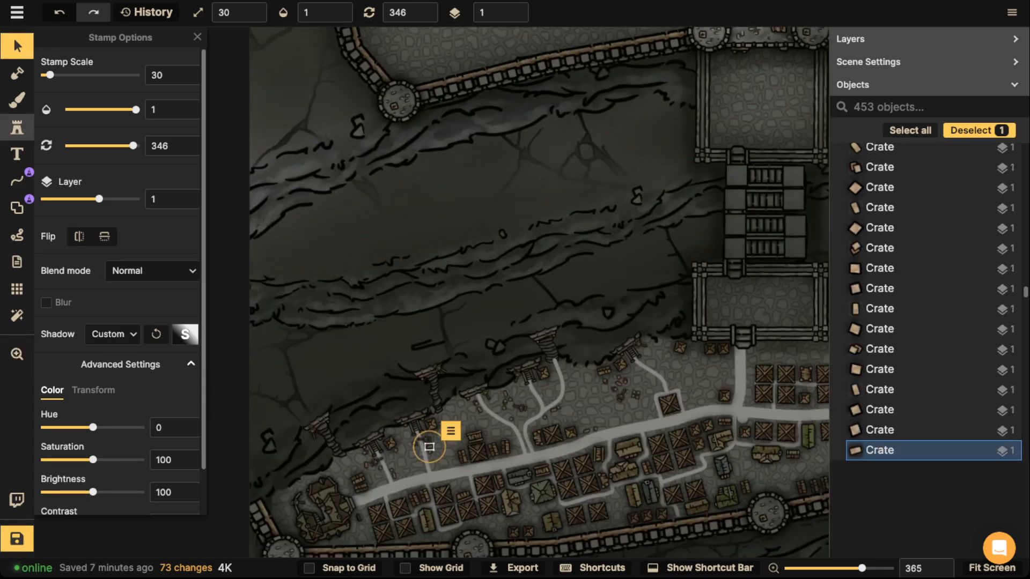
left_click(17, 127)
key("space")
left_click_drag(514, 126, 513, 512)
key("space")
left_click_drag(436, 118, 532, 349)
Place three varied Crates at scale 30: two beside the shack west of the road and one beside the shack near the southwest tower.
scroll(532, 349, "up", 3)
scroll(480, 348, "up", 7)
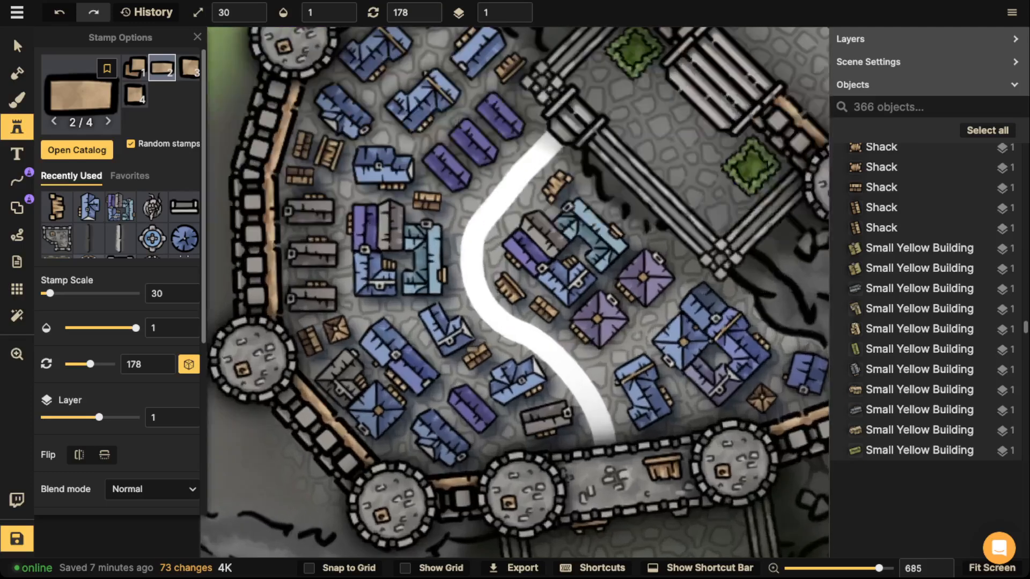
scroll(507, 346, "up", 4)
left_click(507, 347)
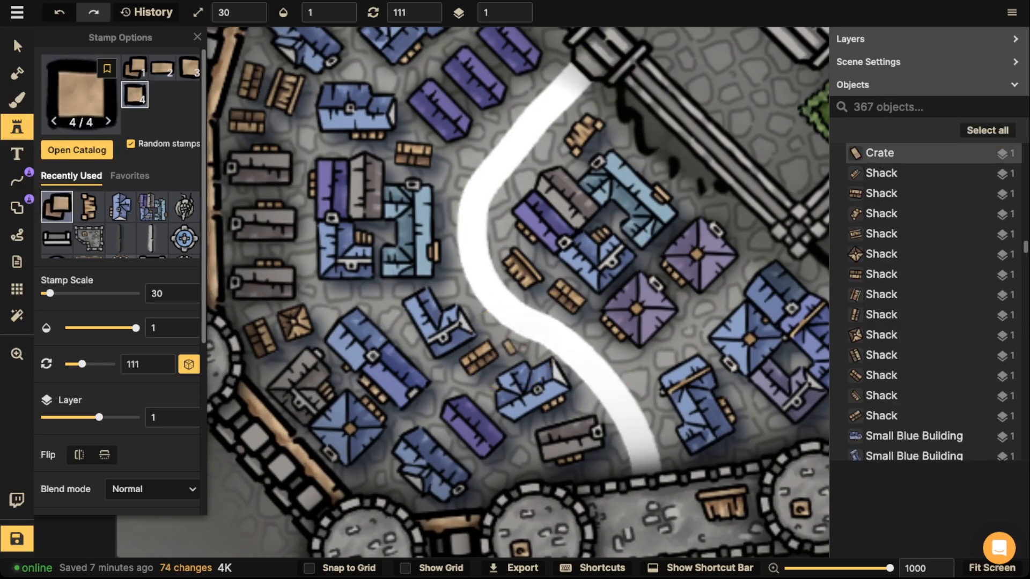
left_click(530, 350)
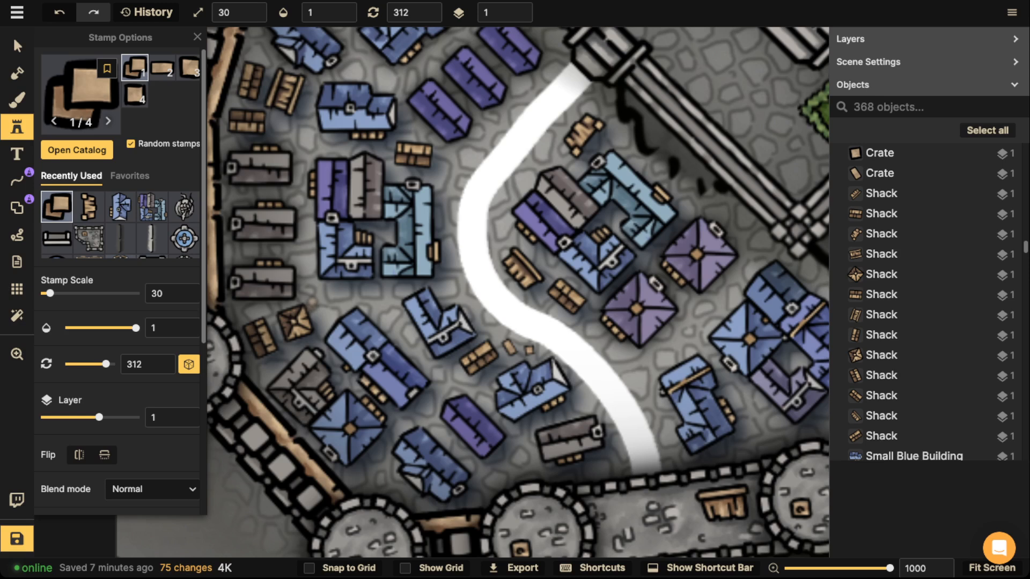
scroll(314, 304, "down", 1)
left_click(314, 304)
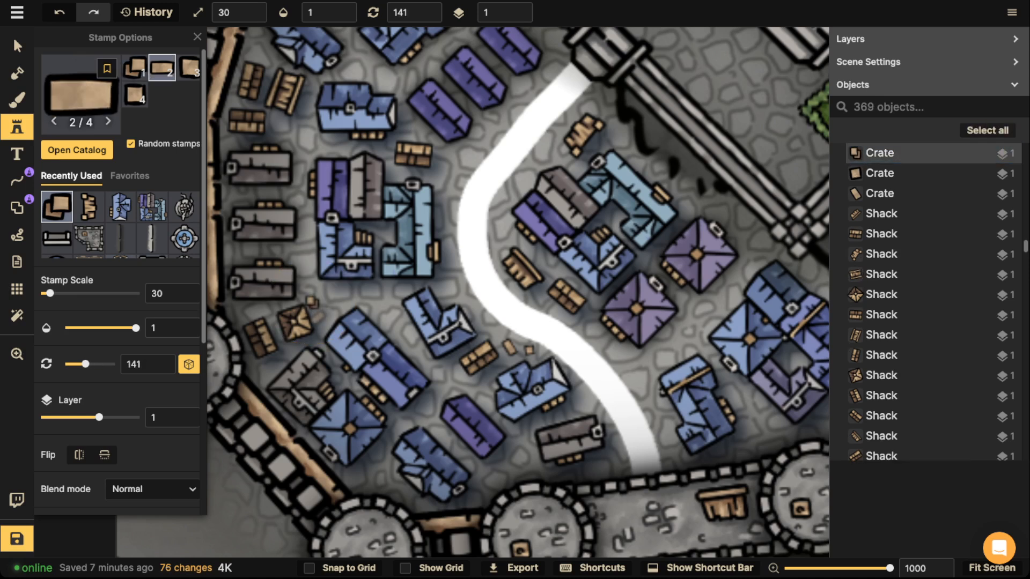
Place four varied Crates at scale 30: one near the southwest tower, two by the shacks north of the gray houses, one above the west block.
scroll(320, 315, "down", 2)
key("Left")
key("Left")
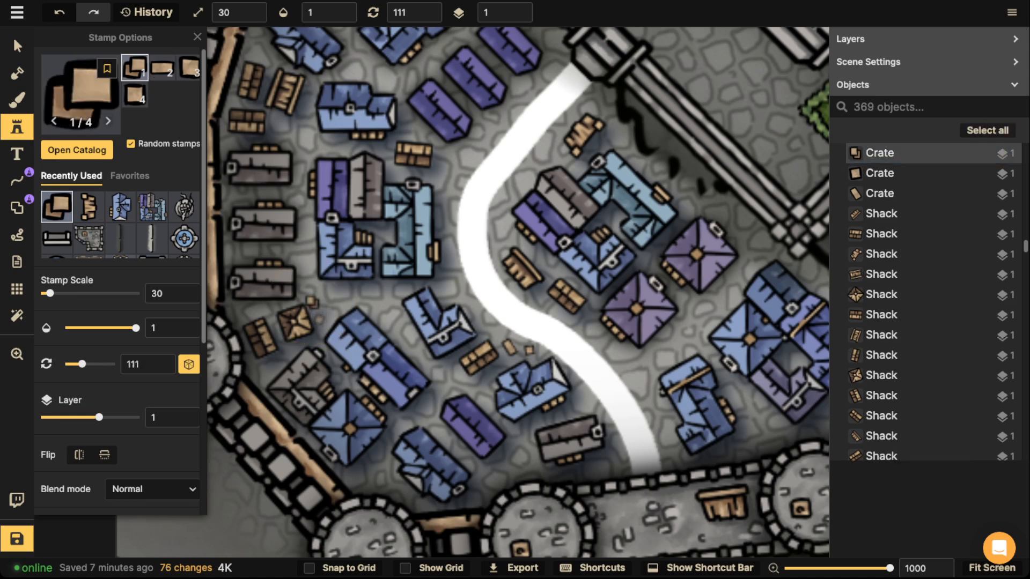
left_click(320, 315)
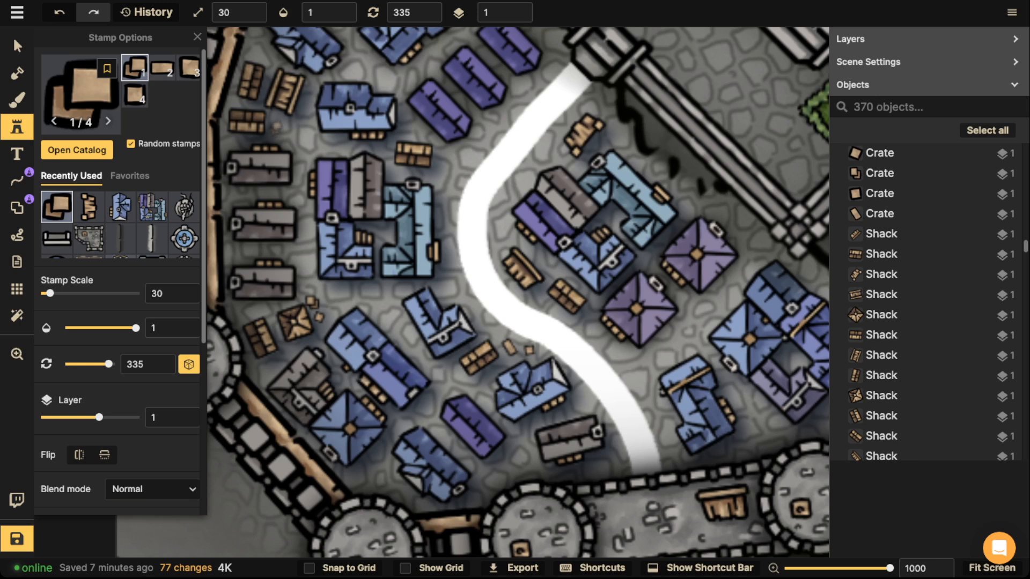
left_click(276, 123)
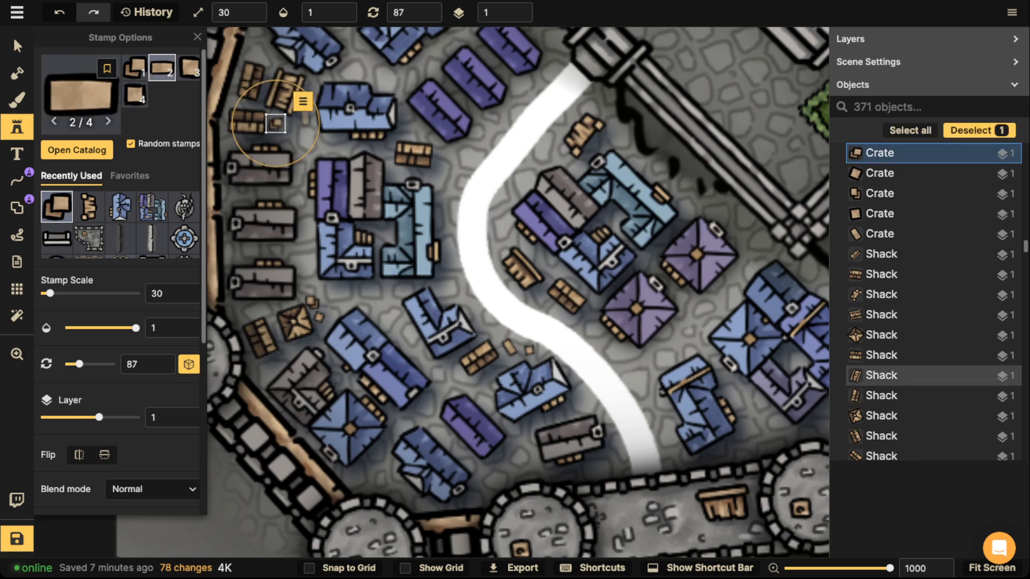
left_click(303, 110)
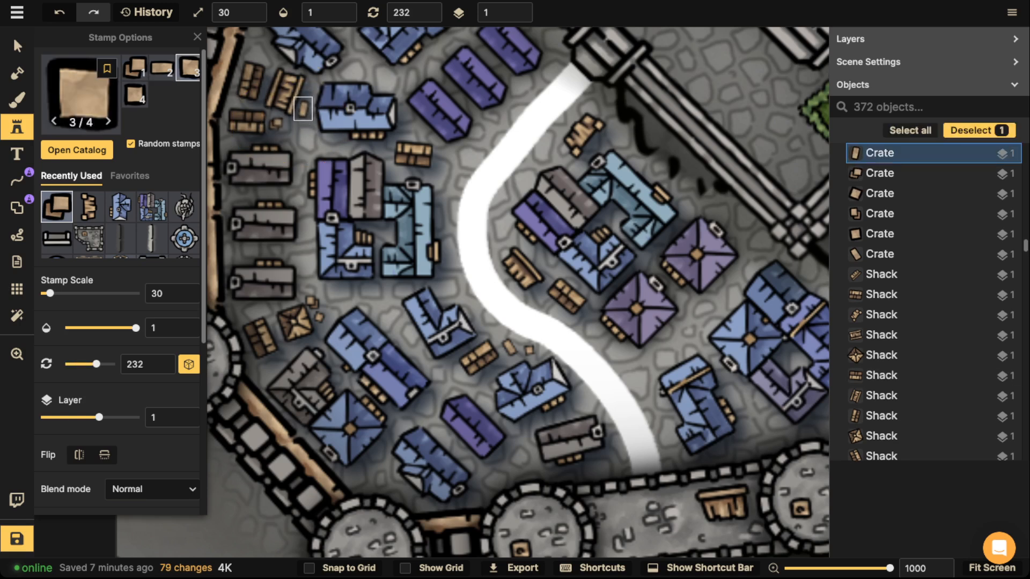
key("Escape")
left_click(398, 173)
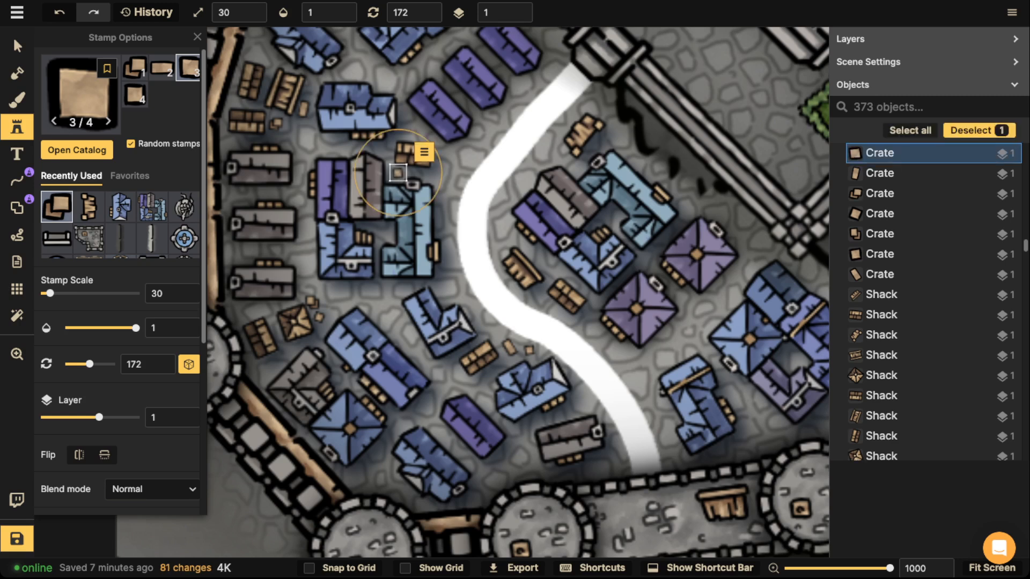
Place three varied Crates at scale 30 around the shack near the northern stair platform, east of the road.
key("space")
left_click_drag(616, 133, 476, 142)
left_click(469, 144)
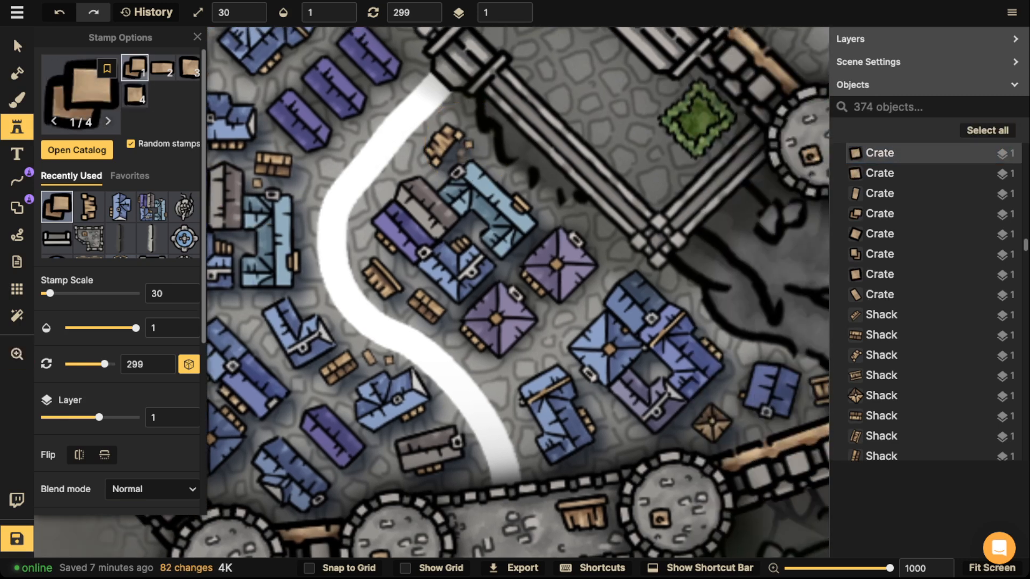
left_click(458, 153)
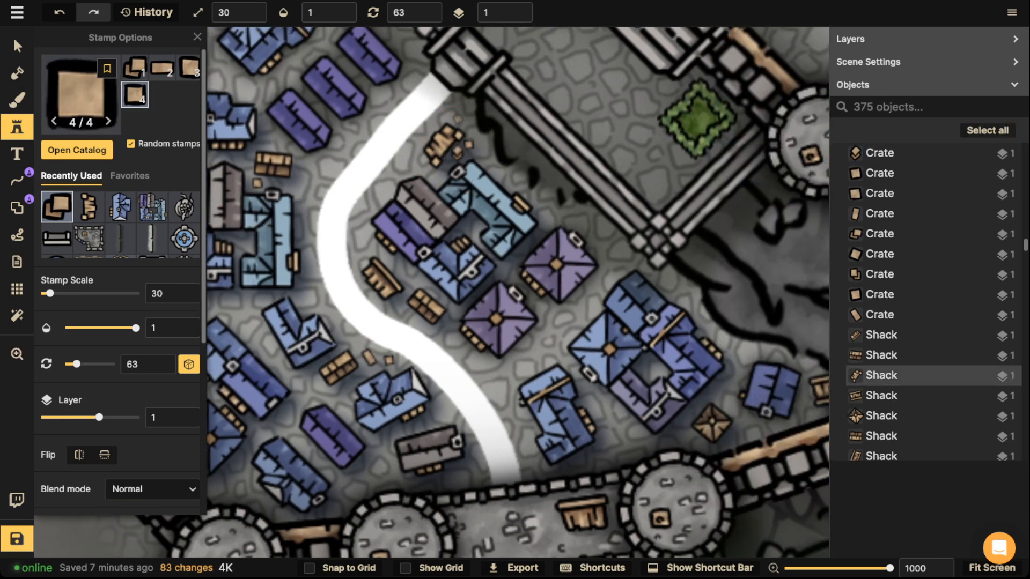
left_click(436, 160)
key("space")
left_click_drag(330, 205, 354, 73)
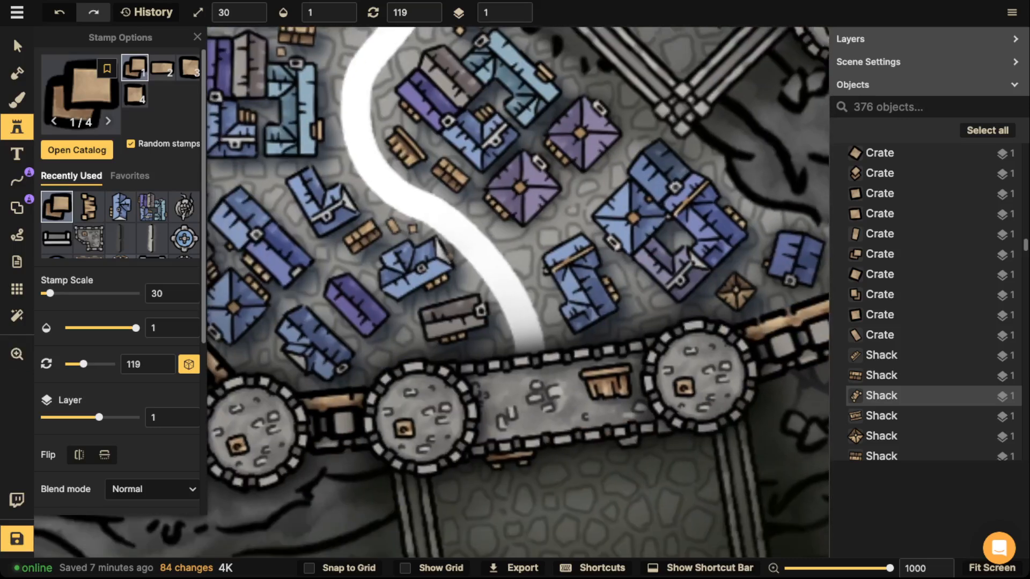
Place four varied Crates at scale 30: one beside the house east of the road's south end and three around the southeast block.
scroll(557, 286, "down", 1)
left_click(553, 296)
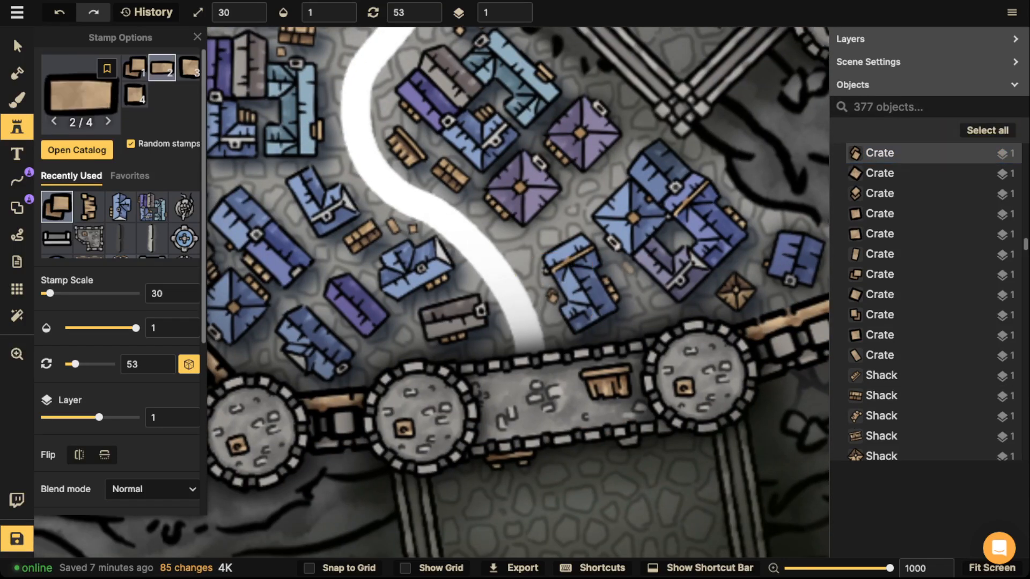
left_click(627, 267)
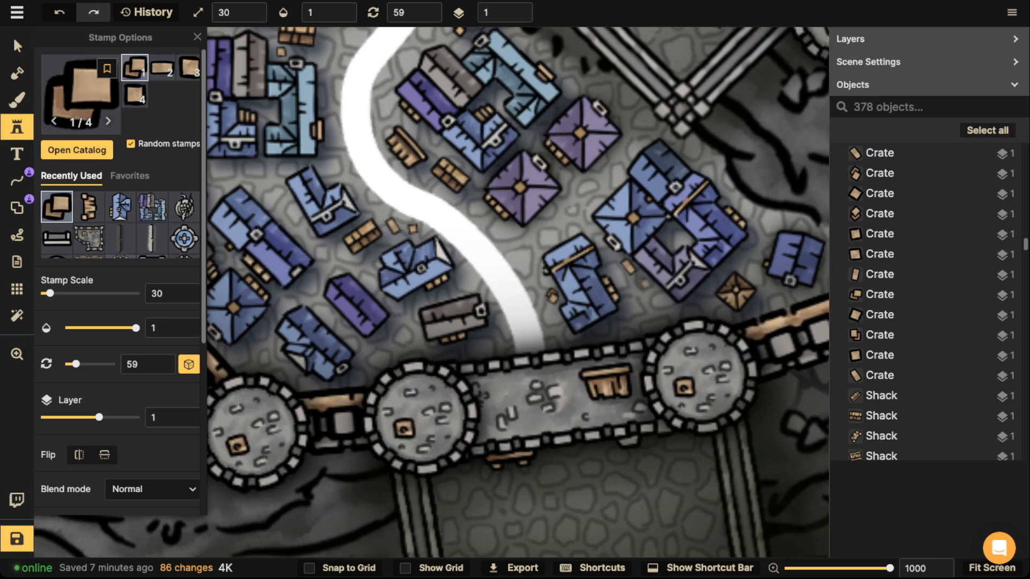
left_click(646, 282)
scroll(646, 281, "down", 3)
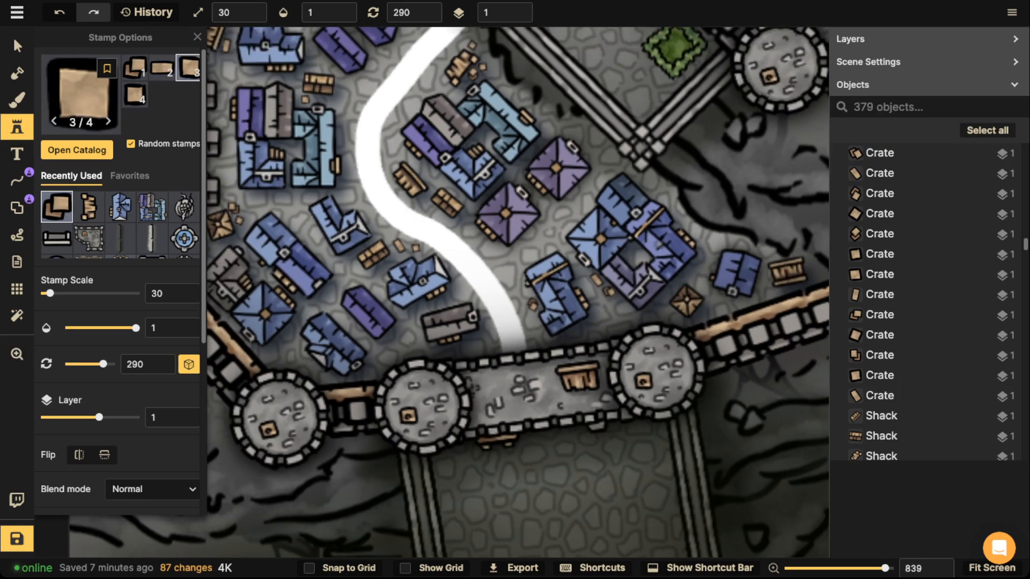
left_click(694, 267)
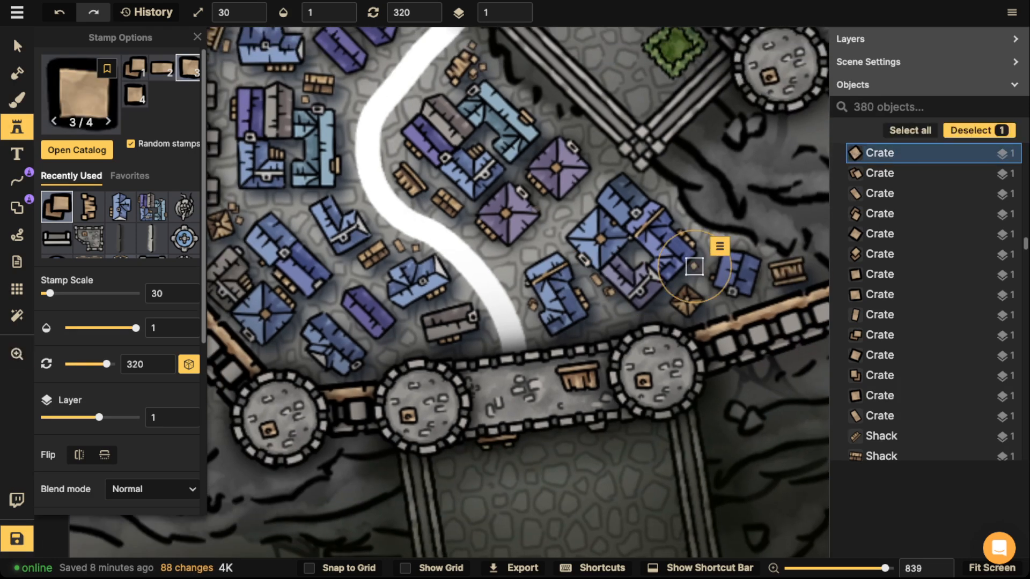
Place three varied Crates at scale 30 around the blue house near the northwest wall: two to its north and one to its west.
scroll(448, 216, "down", 3)
left_click_drag(447, 217, 620, 308)
scroll(472, 142, "up", 4)
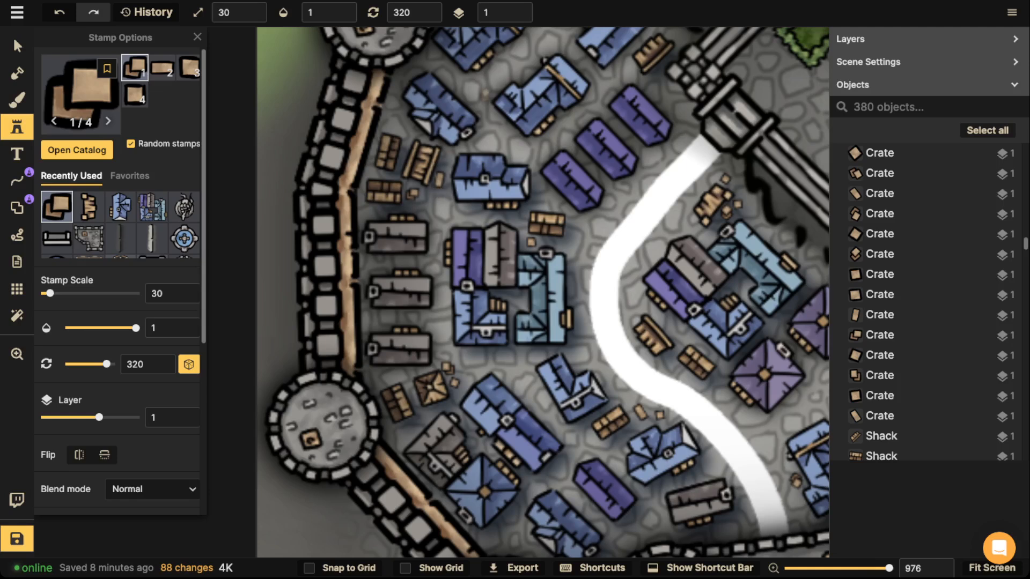
left_click(435, 61)
left_click(444, 73)
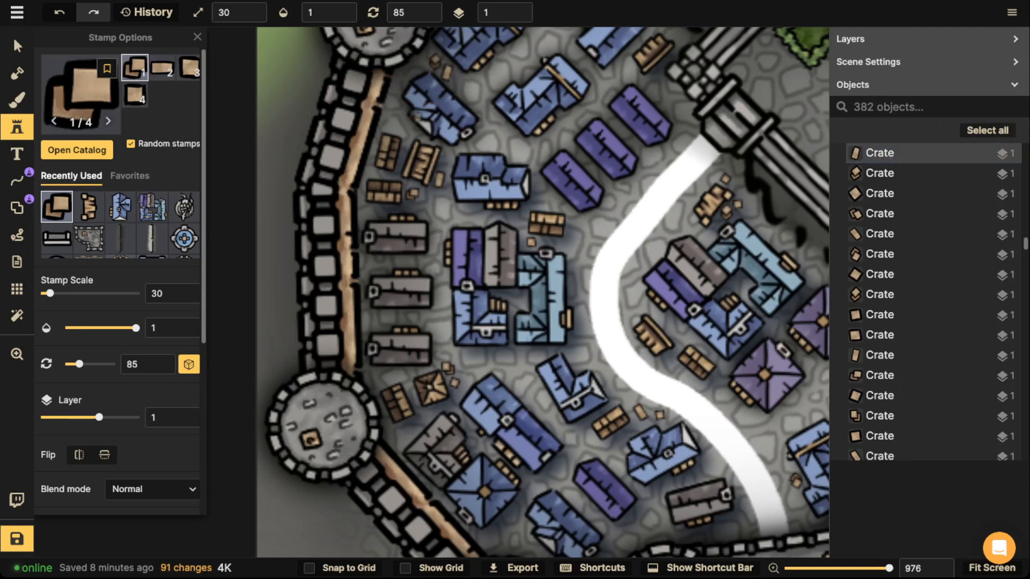
left_click(397, 126)
Place two more Crates at scale 30: one between the gray houses along the west wall and one at the block east of the road.
left_click_drag(406, 236, 402, 140)
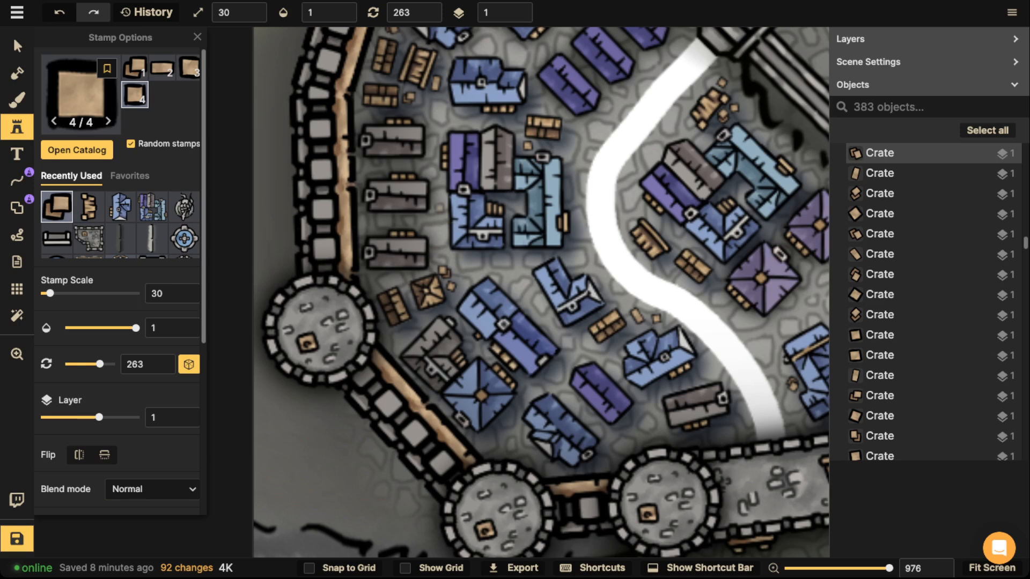
left_click(417, 221)
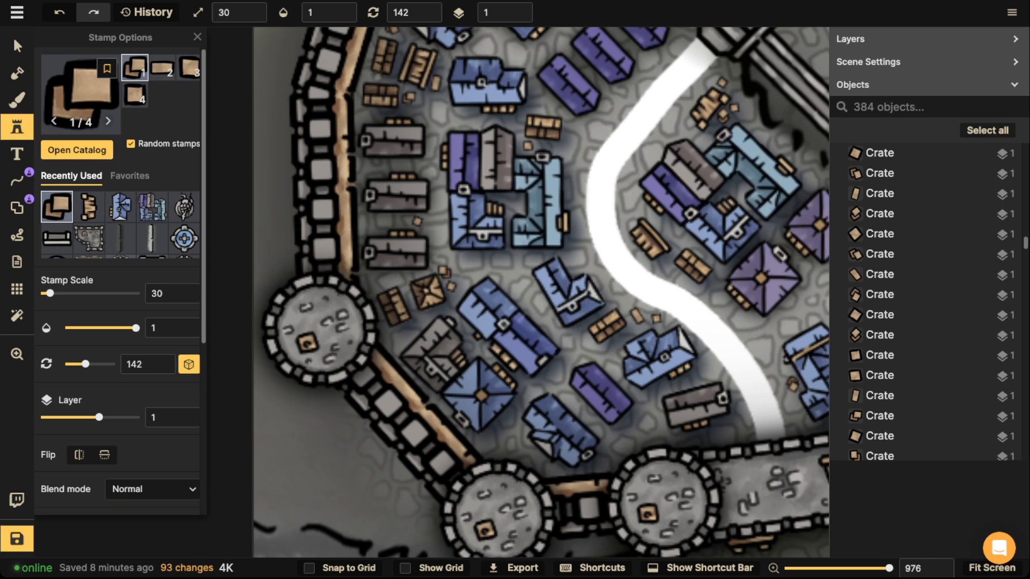
left_click_drag(744, 193, 477, 266)
left_click(529, 192)
scroll(529, 191, "down", 5)
scroll(477, 266, "down", 2)
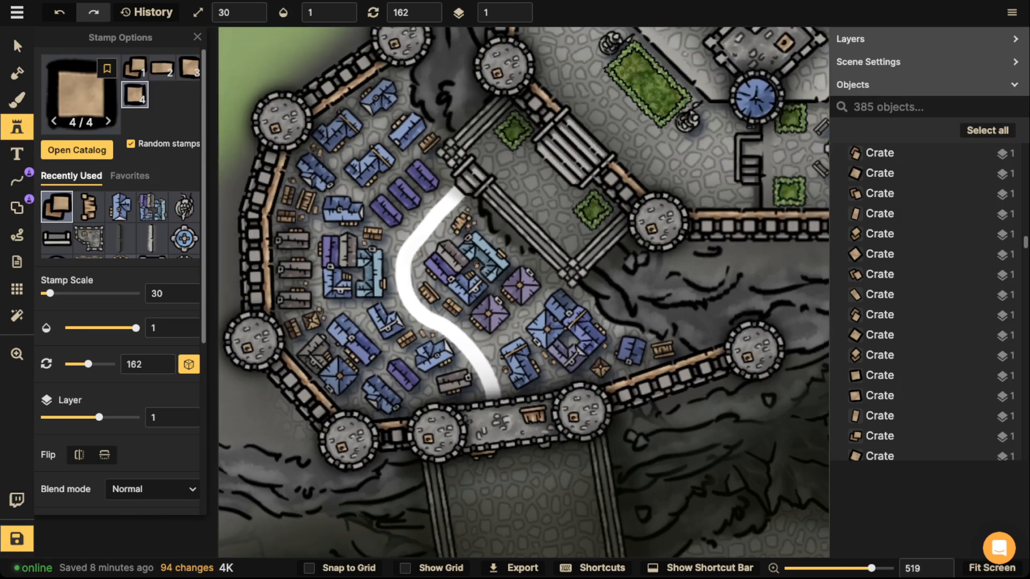
Duplicate the hedge and grass shape from the stair platform into the inner yard of the southeast block.
scroll(421, 240, "down", 2)
key("v")
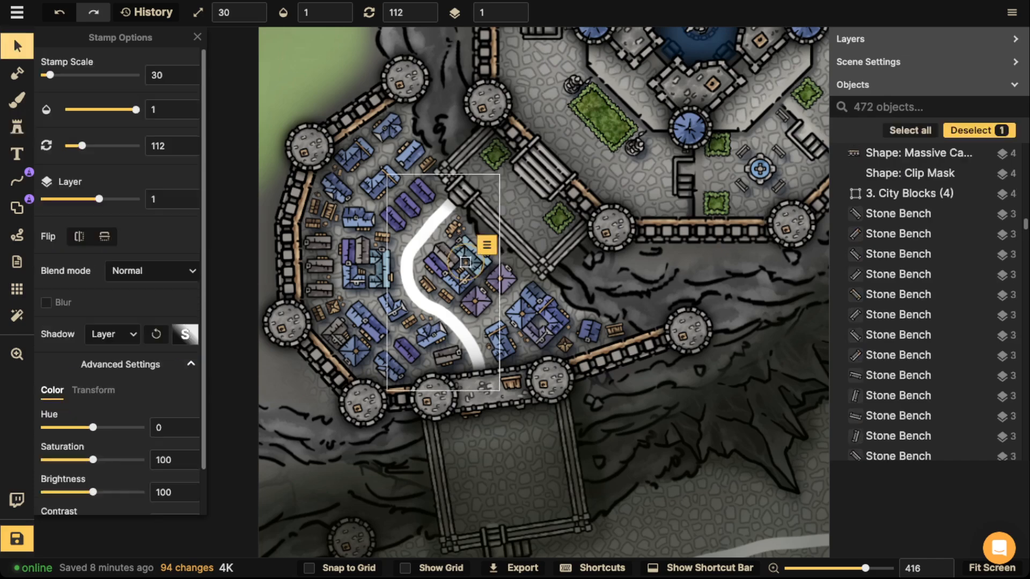
left_click(558, 217)
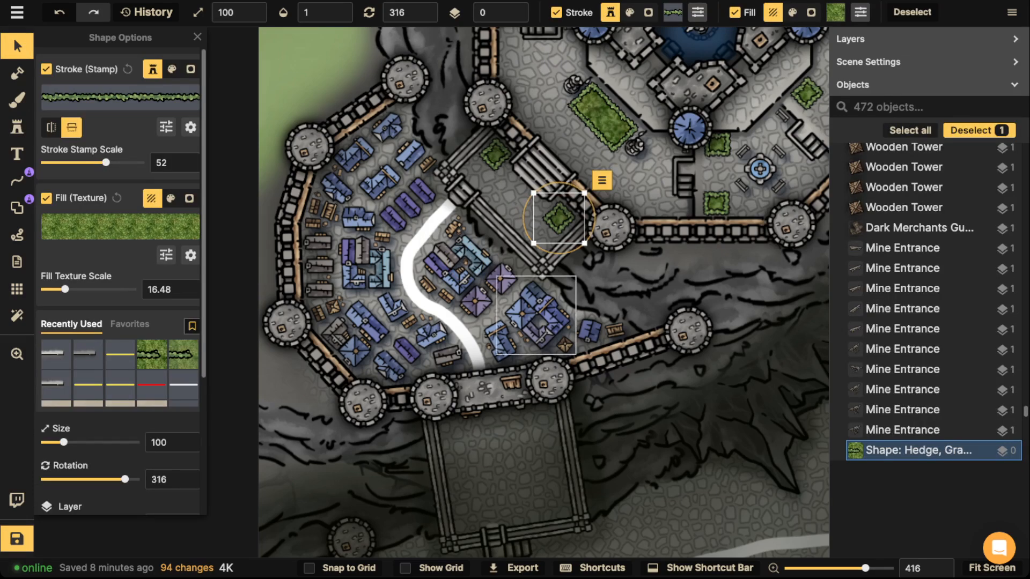
scroll(535, 321, "up", 5)
key("ctrl+v")
mouse_move(539, 326)
left_mouse_down()
mouse_move(417, 322)
mouse_move(540, 322)
left_mouse_up()
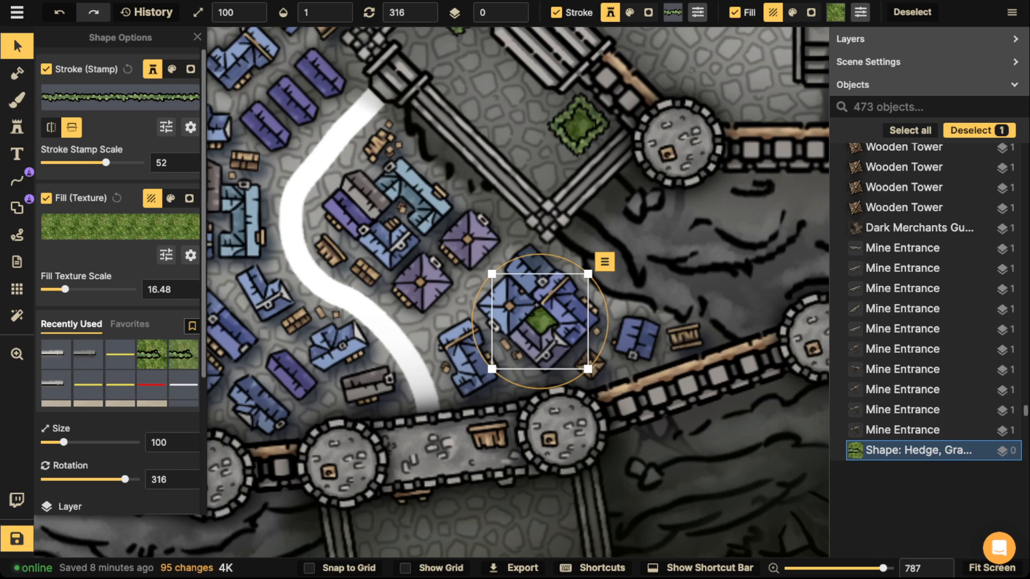
Enlarge the copied shape to size 105, turn off its hedge stroke, and fit the grass into the southeast block's inner yard.
left_click_drag(492, 274, 489, 271)
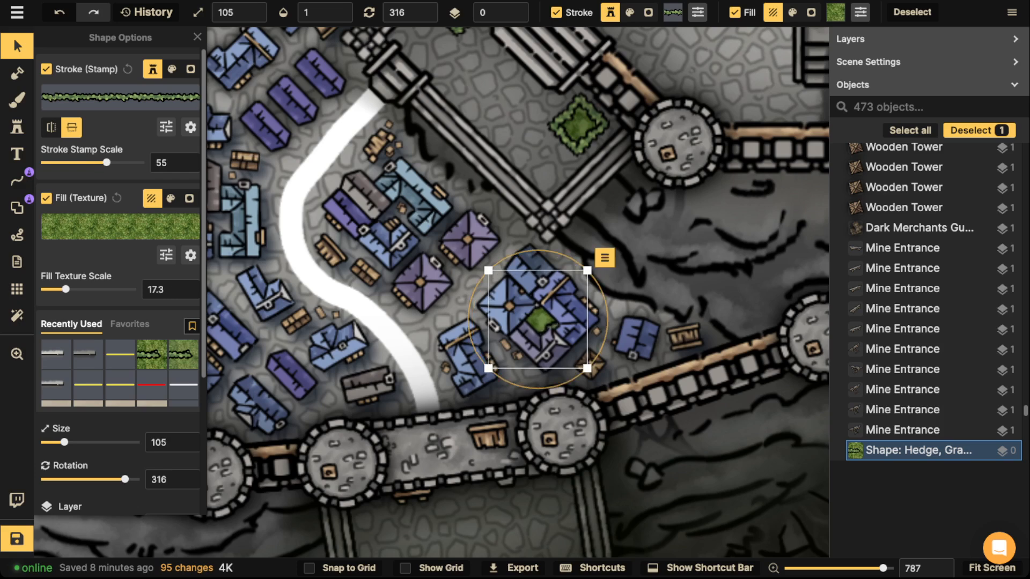
left_click_drag(539, 321, 523, 166)
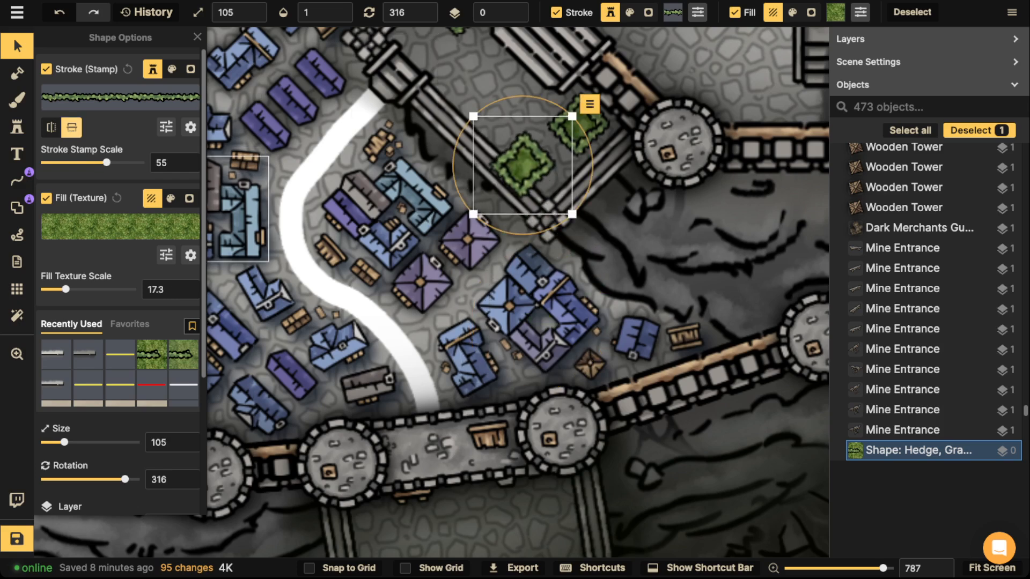
left_click(47, 69)
mouse_move(523, 166)
left_mouse_down()
mouse_move(526, 299)
mouse_move(518, 290)
left_mouse_up()
scroll(518, 290, "down", 4)
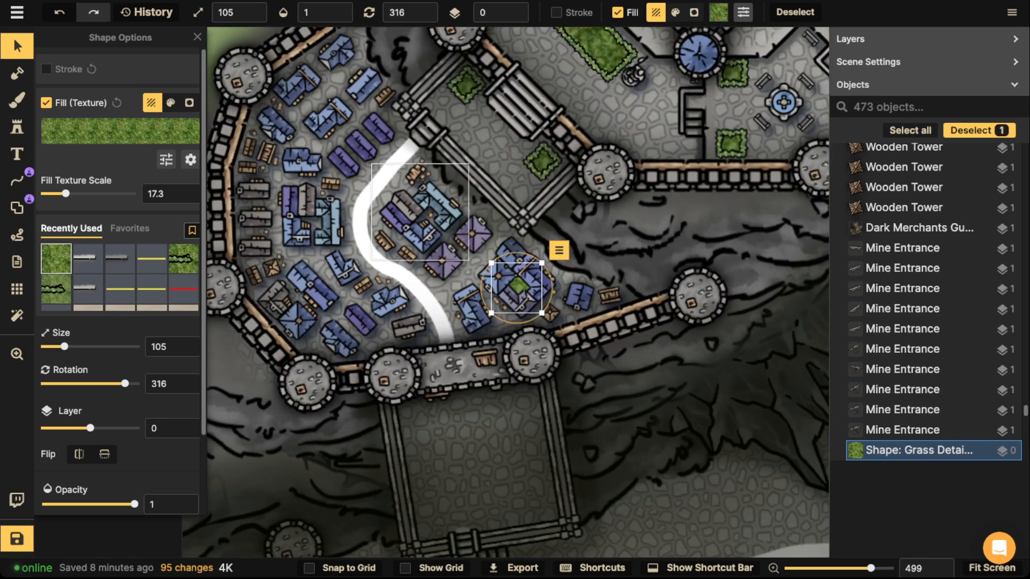
Paste a copy of the grass shape into the west block's inner yard, rotated to 346.
key("ctrl+v")
scroll(317, 219, "up", 3)
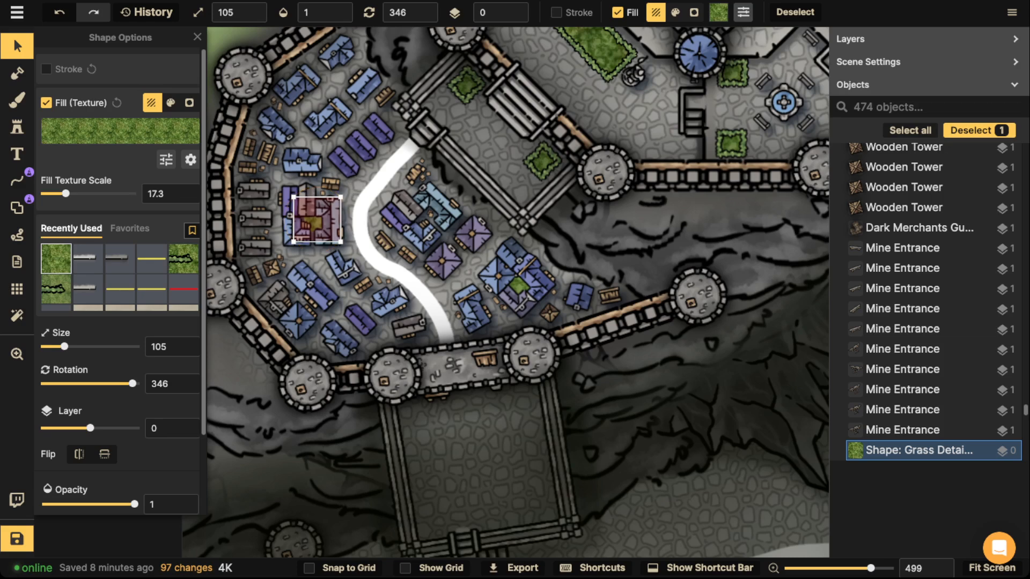
left_click_drag(317, 218, 315, 218)
key("Escape")
Save the map.
scroll(191, 128, "down", 1)
scroll(205, 132, "down", 1)
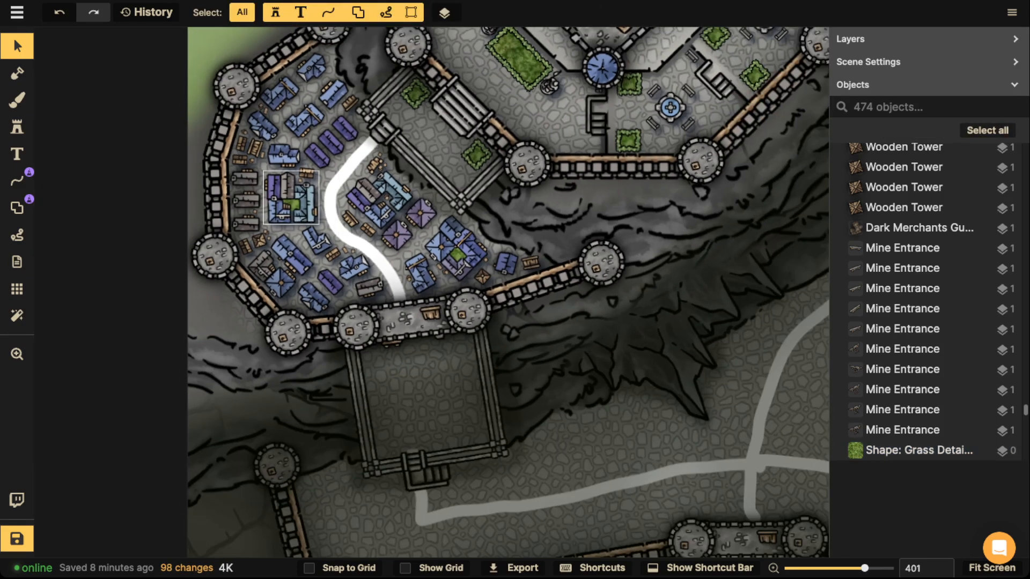
scroll(302, 215, "down", 1)
scroll(301, 216, "down", 3)
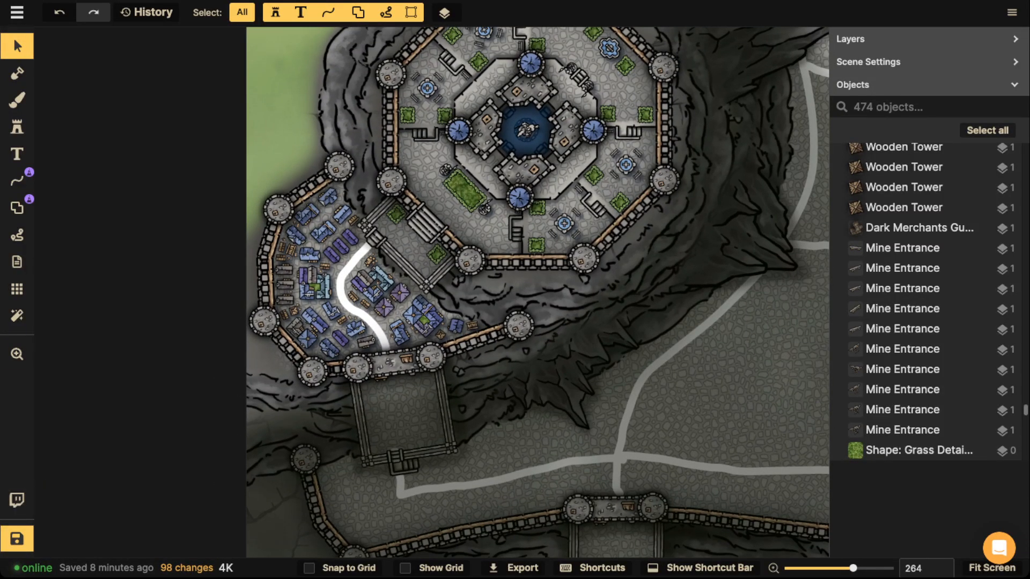
key("super+s")
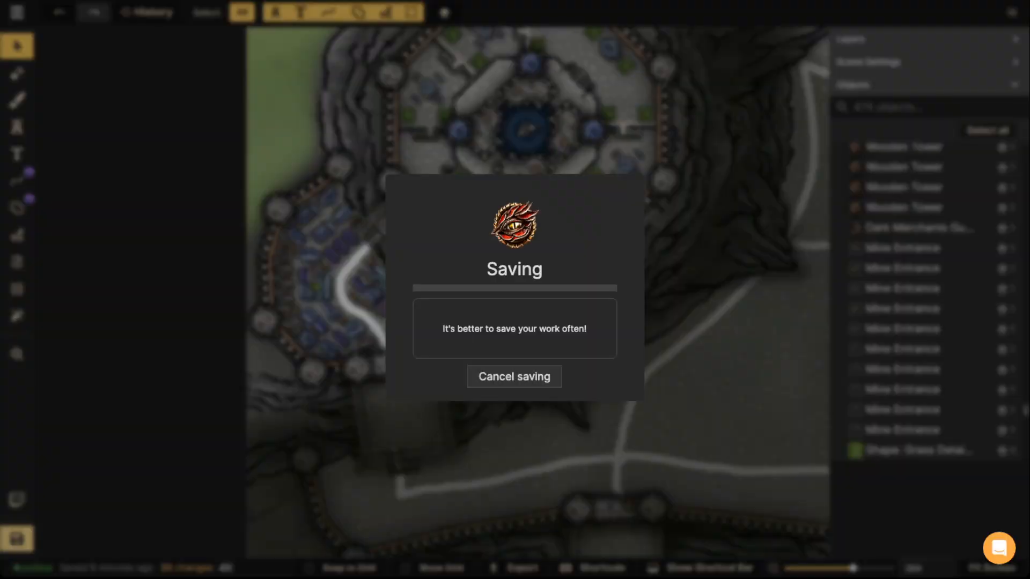
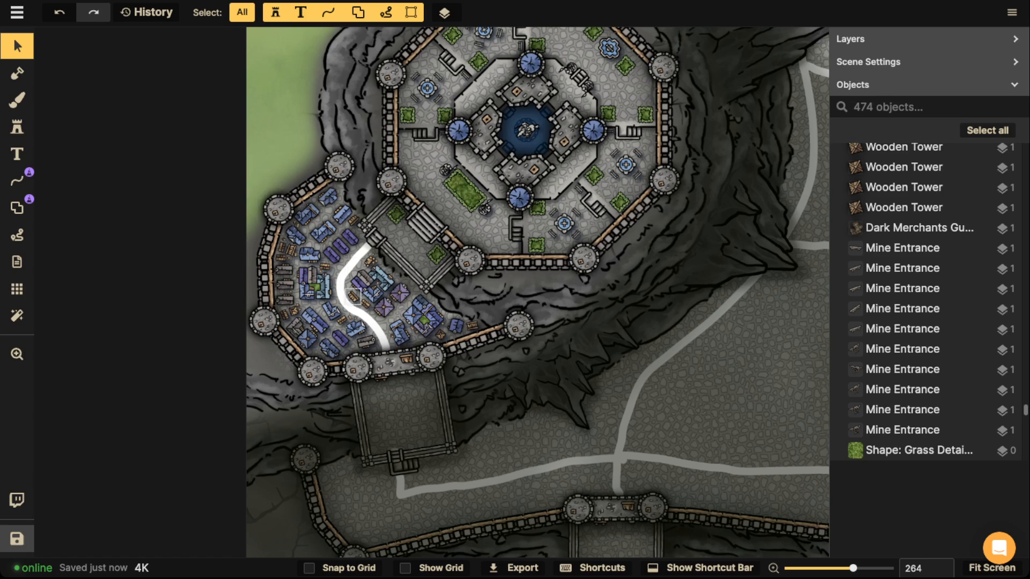
left_click(350, 298)
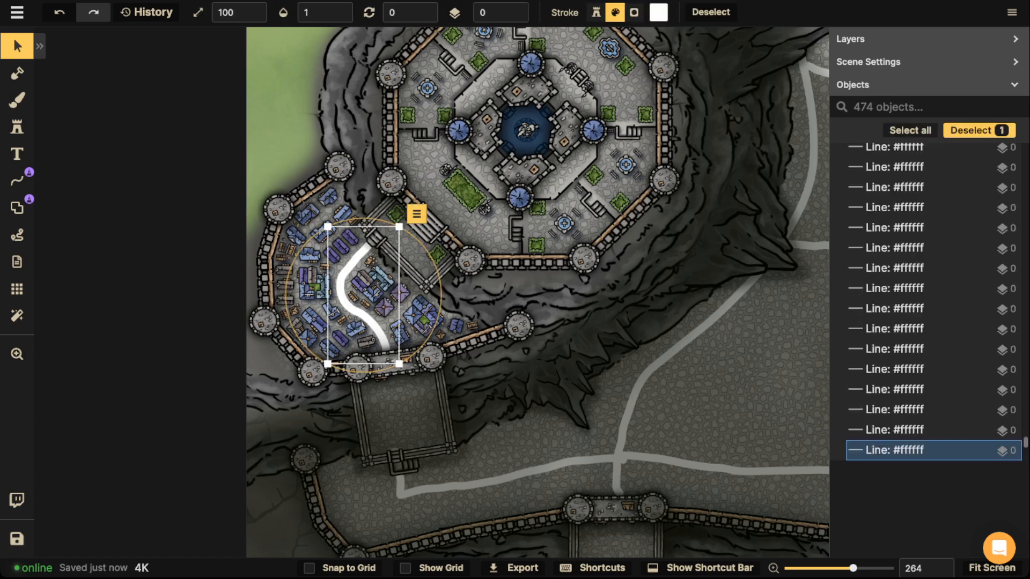
scroll(336, 287, "up", 5)
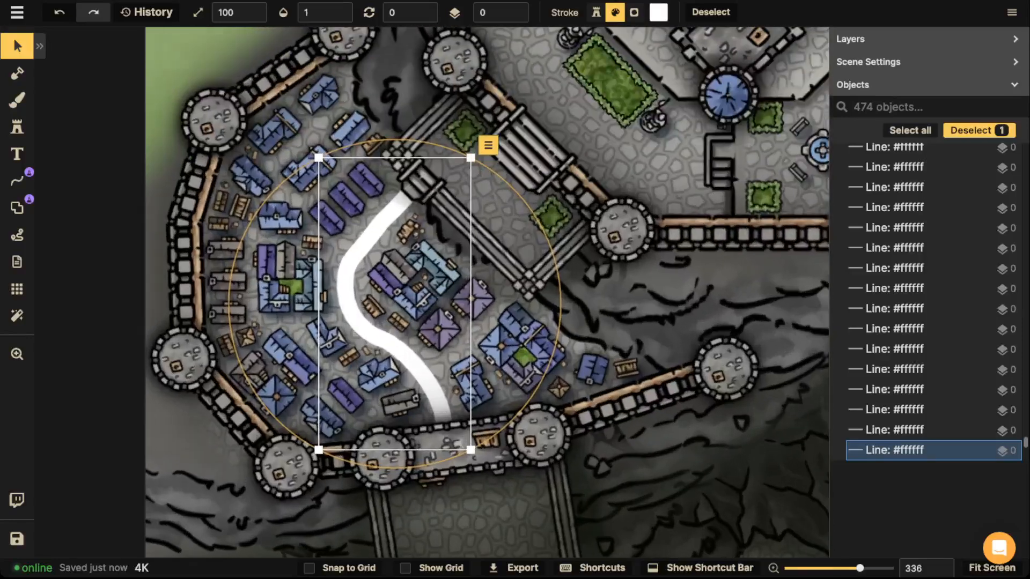
left_click_drag(335, 287, 448, 284)
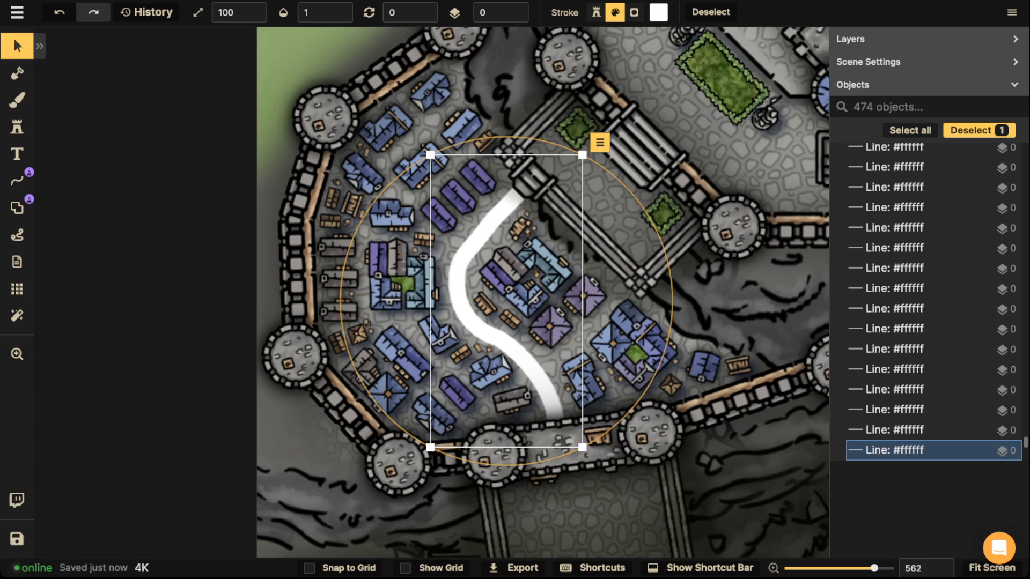
key("Escape")
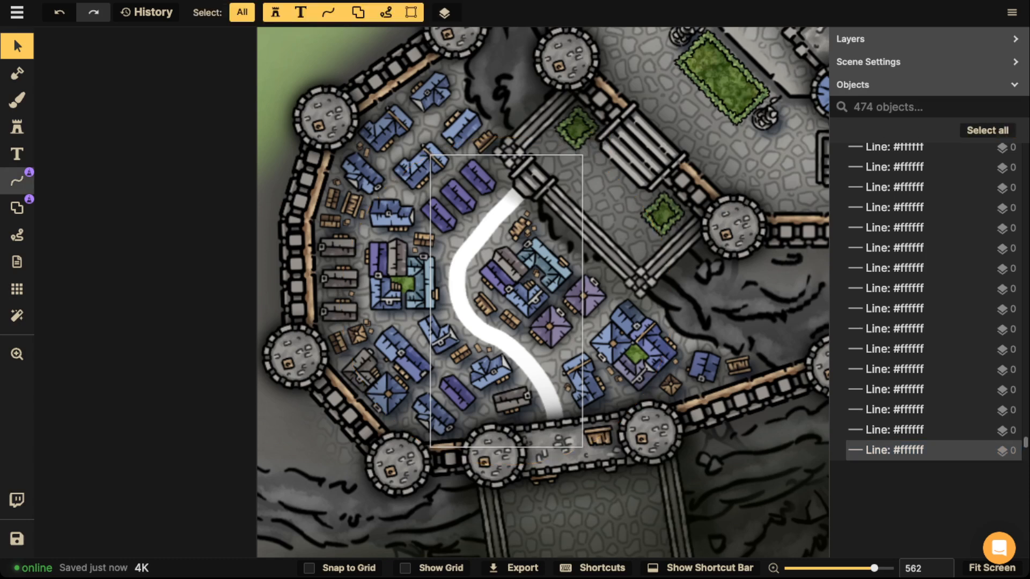
Draw a free-hand white path with stroke size 100 from the road northwest between the purple and blue houses toward the northwest wall.
left_click(16, 180)
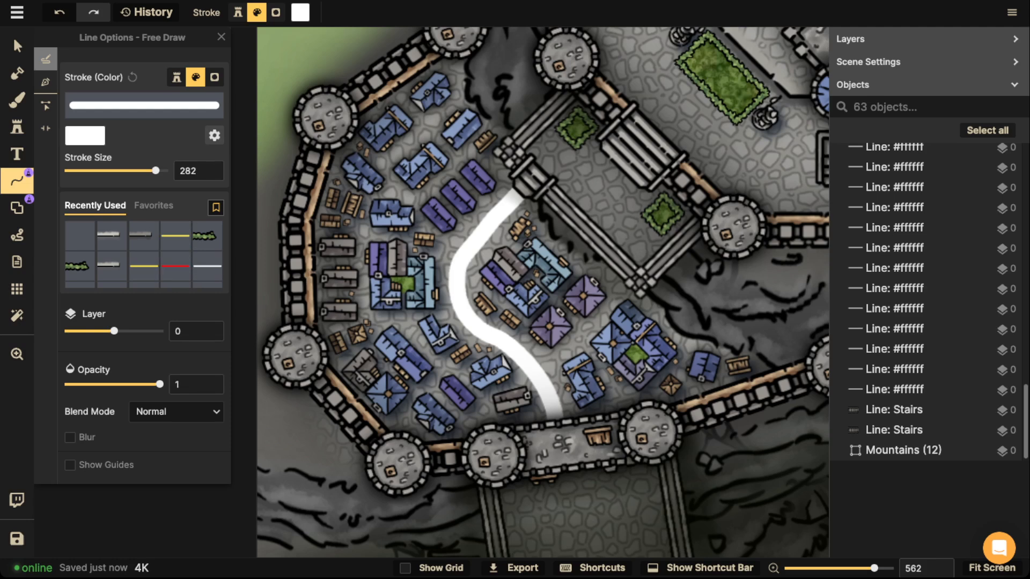
double_click(188, 171)
type("100")
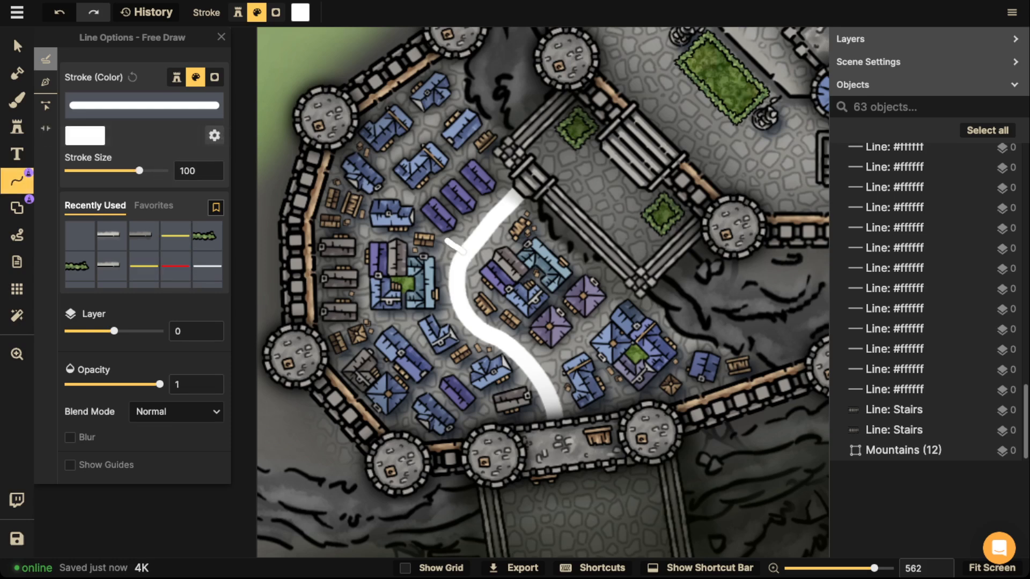
mouse_move(446, 240)
left_mouse_down()
mouse_move(418, 216)
mouse_move(455, 170)
mouse_move(439, 144)
mouse_move(410, 143)
mouse_move(382, 163)
mouse_move(360, 146)
left_mouse_up()
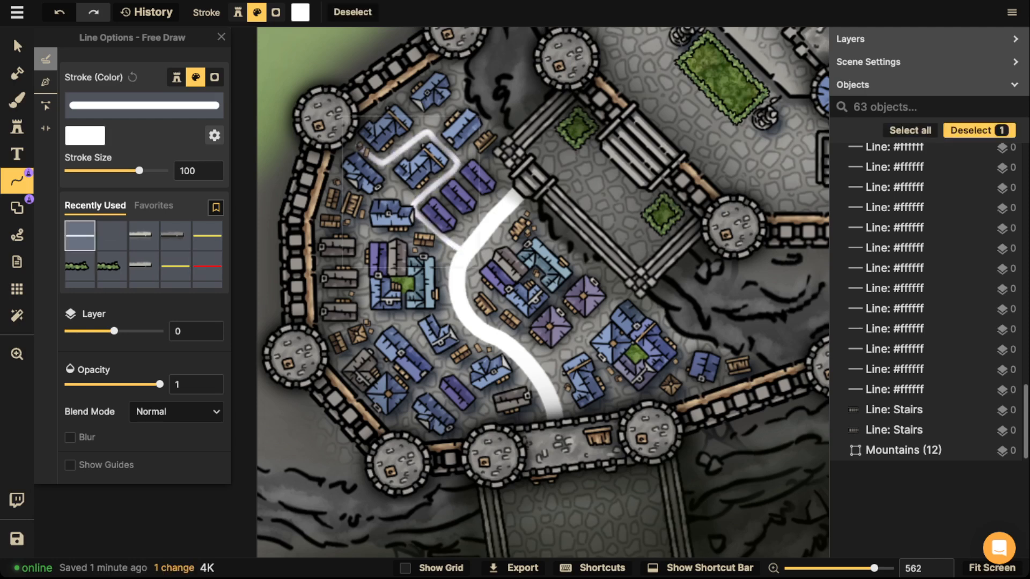
Draw free-hand white paths from the main road around the grass-yard block west of it and between the southwest houses toward the wall.
key("Escape")
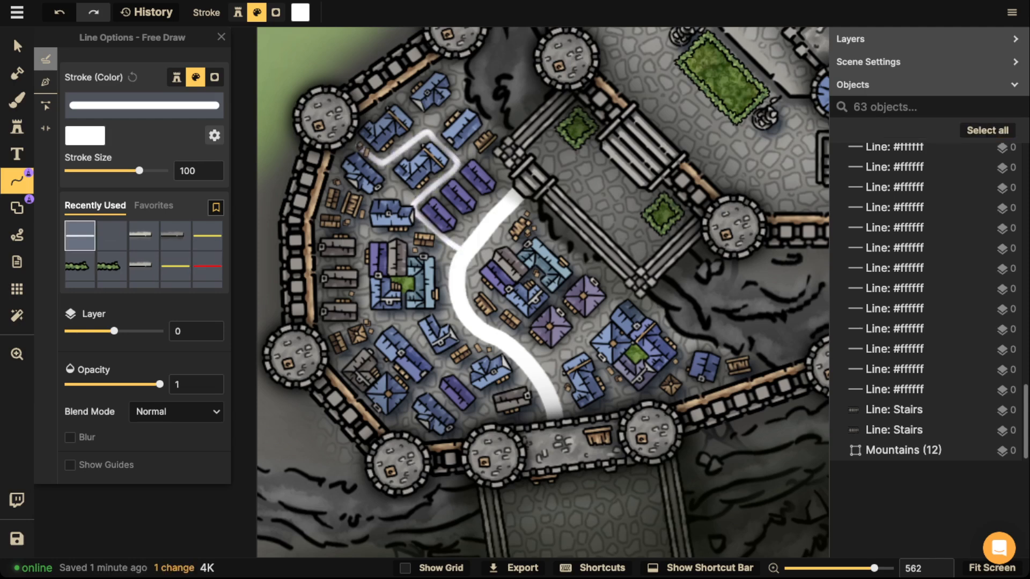
mouse_move(455, 309)
left_mouse_down()
mouse_move(397, 316)
mouse_move(438, 372)
mouse_move(405, 404)
mouse_move(407, 425)
left_mouse_up()
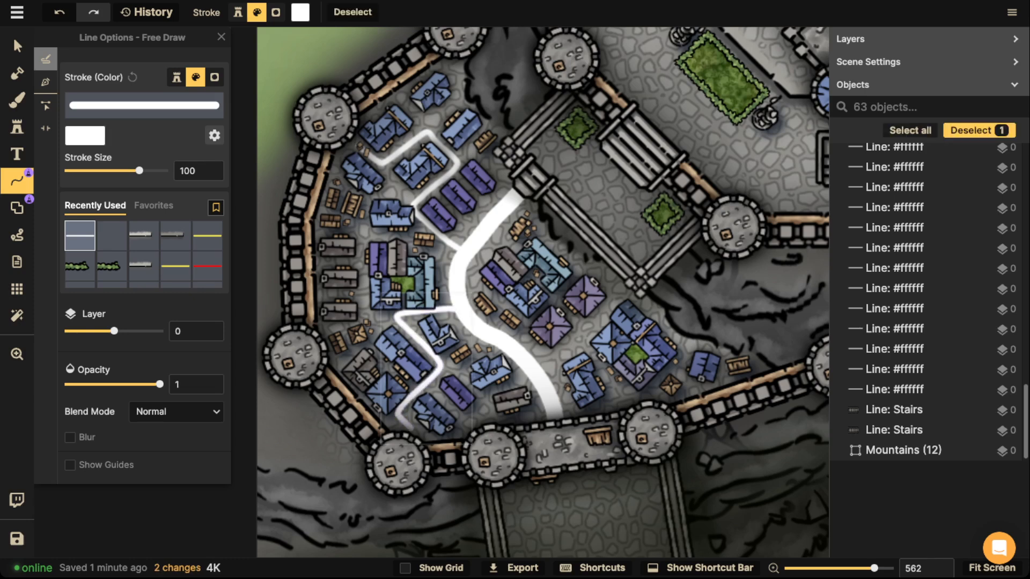
key("Escape")
mouse_move(461, 260)
left_mouse_down()
mouse_move(373, 235)
mouse_move(362, 289)
mouse_move(375, 318)
mouse_move(399, 316)
left_mouse_up()
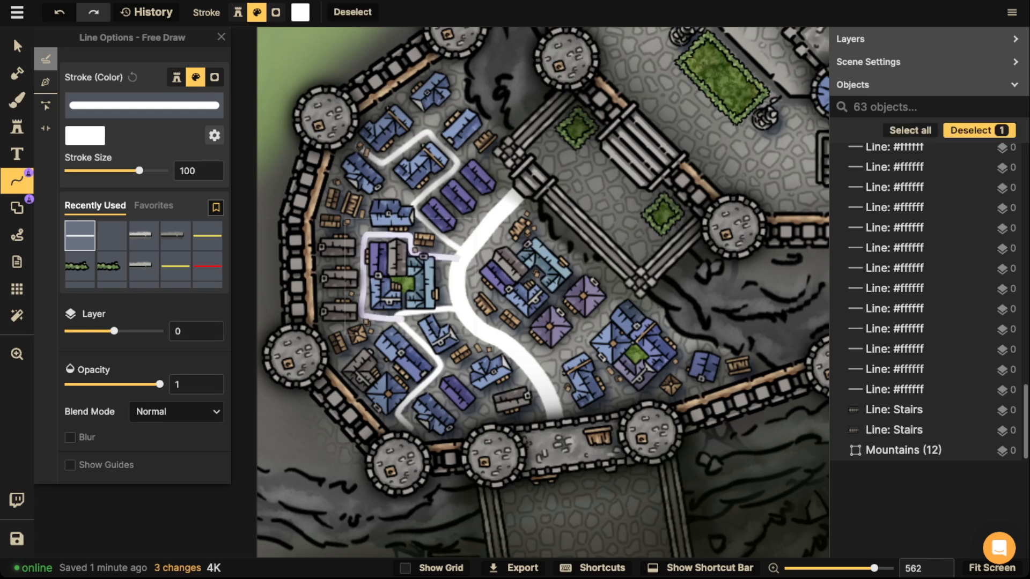
key("Escape")
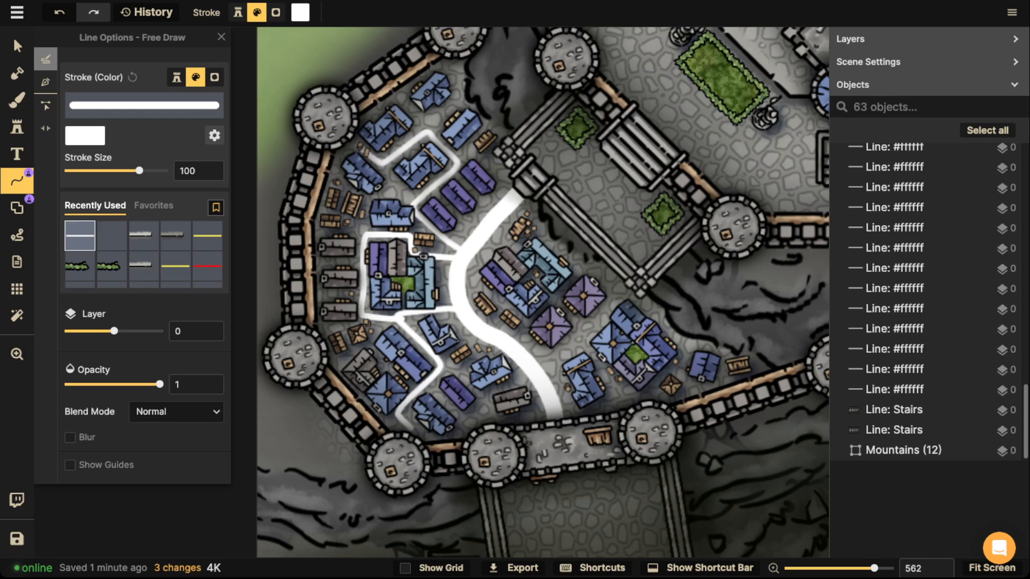
mouse_move(512, 381)
left_mouse_down()
mouse_move(452, 438)
mouse_move(453, 408)
mouse_move(426, 384)
left_mouse_up()
Draw white paths from the road northeast past the purple houses and around all sides of the southeast block.
left_click_drag(538, 374, 622, 289)
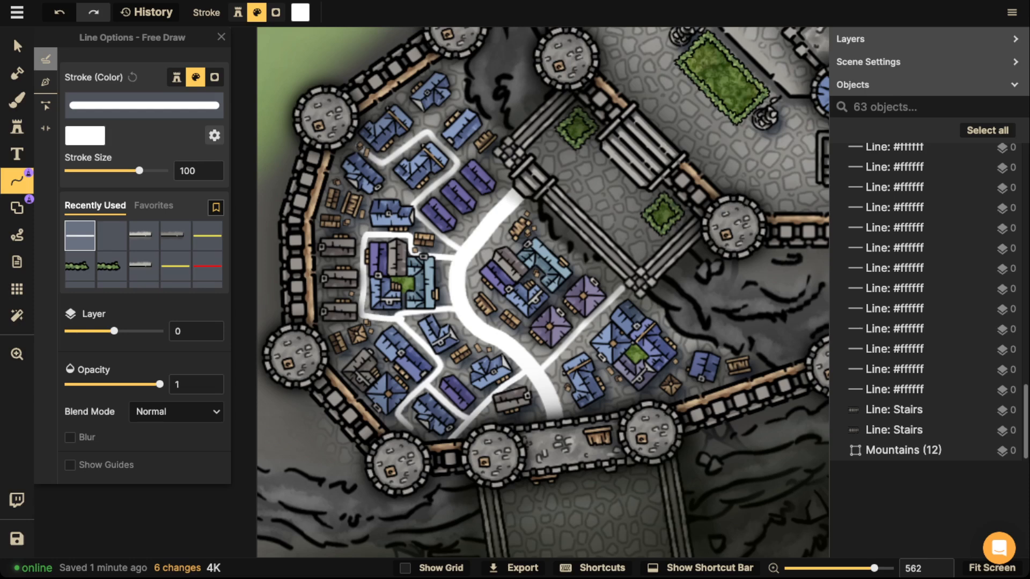
left_click_drag(573, 333, 637, 400)
key("ctrl+z")
left_click_drag(574, 334, 632, 403)
left_click_drag(621, 289, 689, 354)
left_click_drag(633, 401, 689, 352)
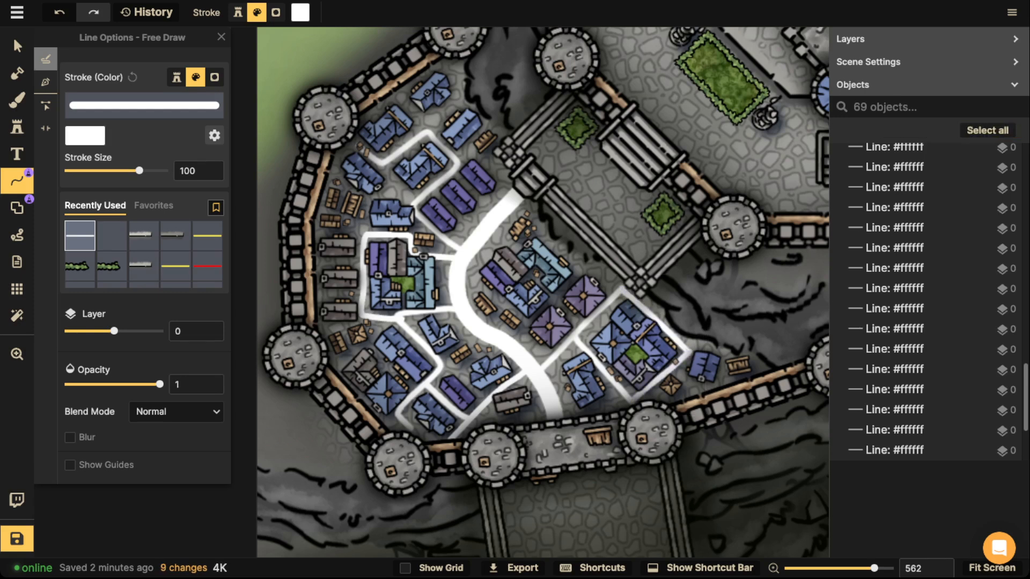
Draw white paths along the south wall from the road's end, one east to the southeast block and one west.
left_click_drag(558, 420, 637, 400)
left_click_drag(560, 416, 469, 424)
key("Escape")
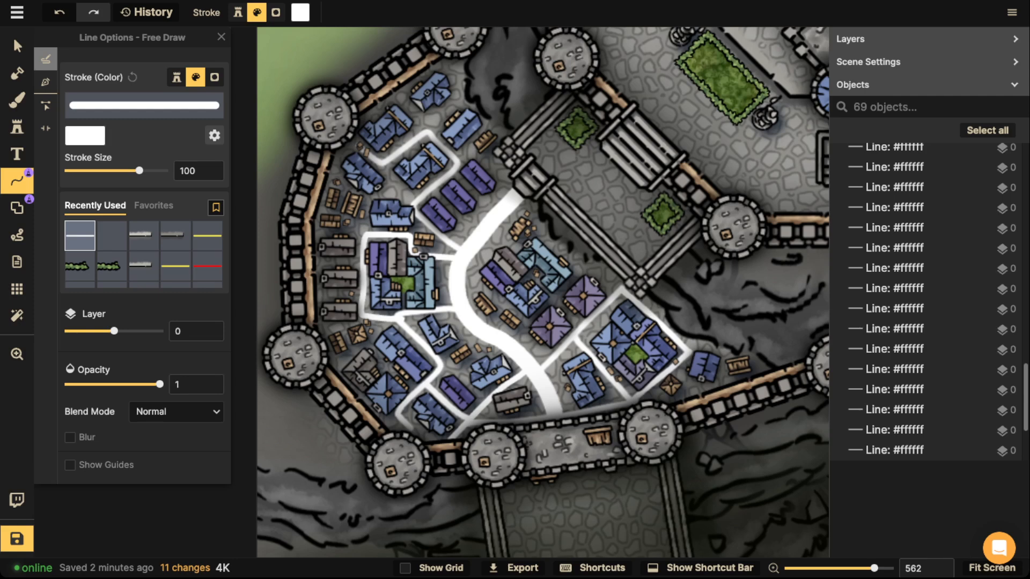
Connect the west block's path with the northwest paths and extend them northeast between the northernmost blue houses.
mouse_move(367, 240)
left_mouse_down()
mouse_move(369, 210)
mouse_move(396, 183)
mouse_move(414, 203)
left_mouse_up()
key("Escape")
key("Escape")
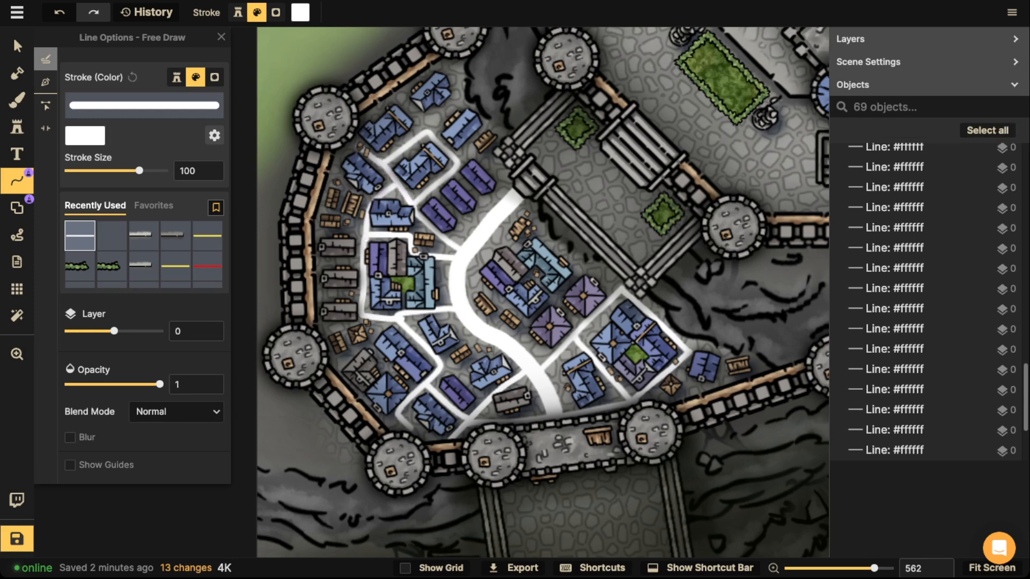
mouse_move(429, 129)
left_mouse_down()
mouse_move(457, 91)
mouse_move(457, 63)
mouse_move(441, 63)
left_mouse_up()
key("Escape")
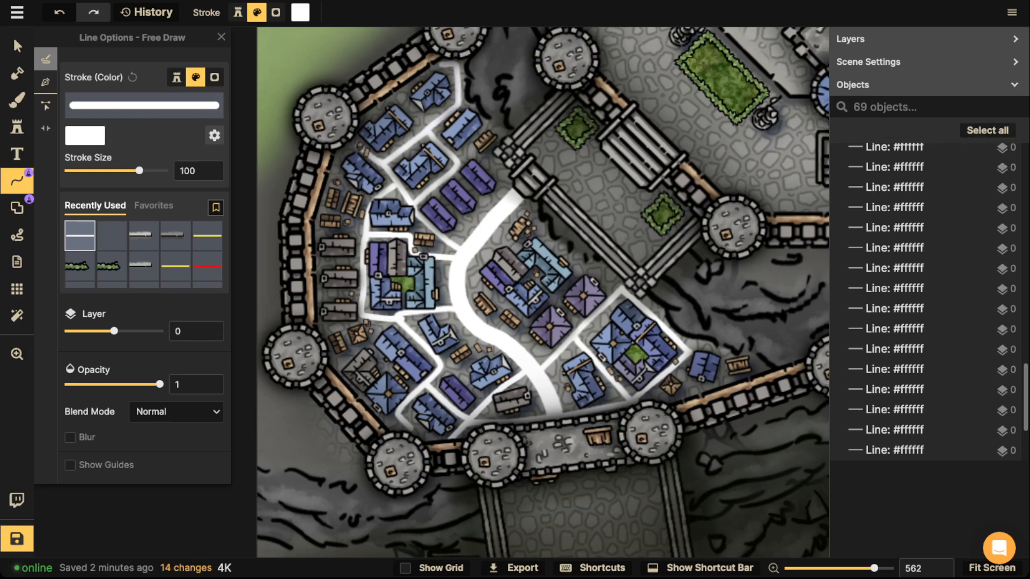
Select the Ice Rock spike on the cliff east of the castle and reuse it, with its settings, as the stamp.
scroll(451, 67, "down", 3)
scroll(555, 112, "down", 4)
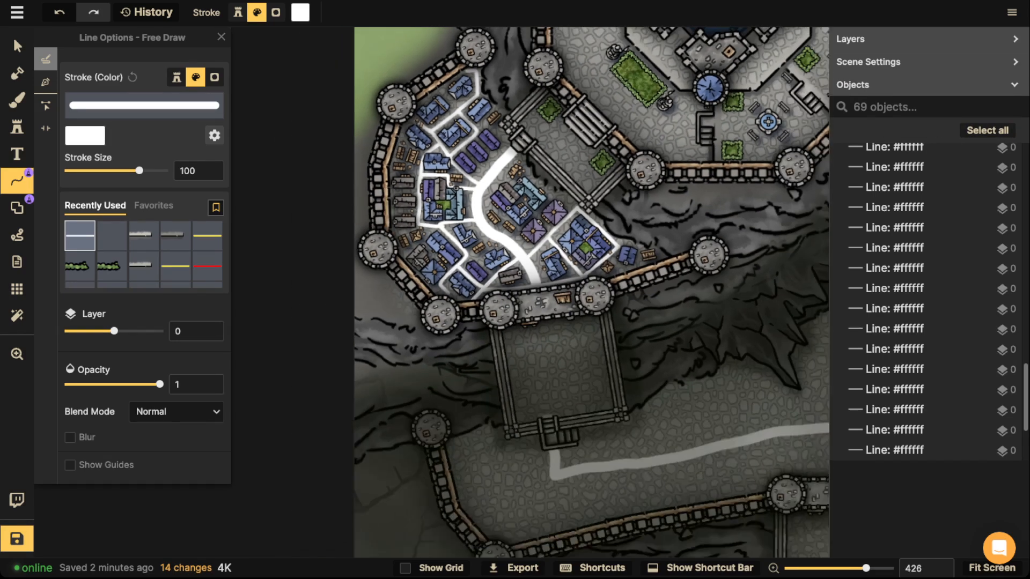
scroll(424, 206, "down", 5)
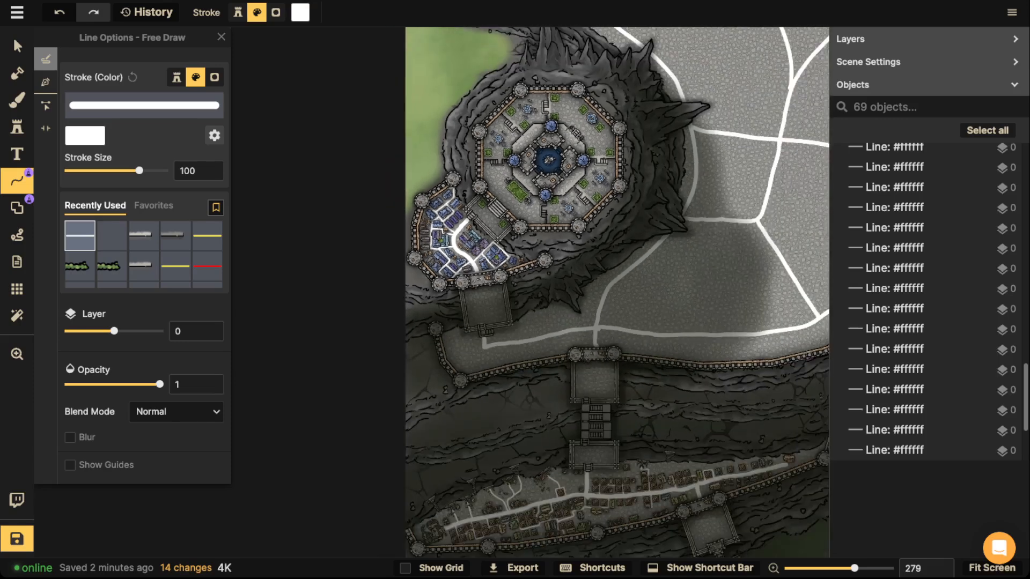
left_click_drag(536, 300, 500, 316)
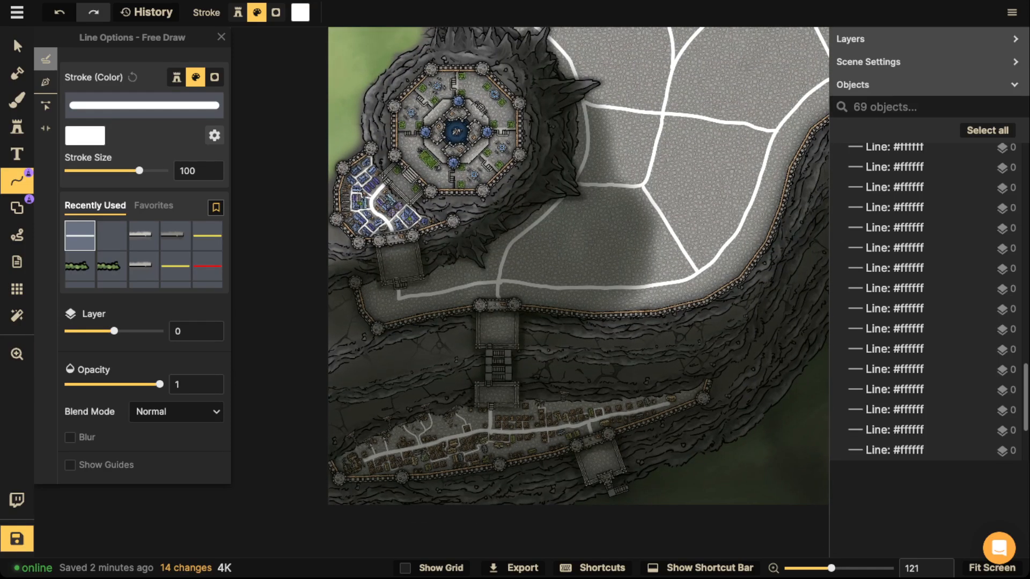
left_click(17, 46)
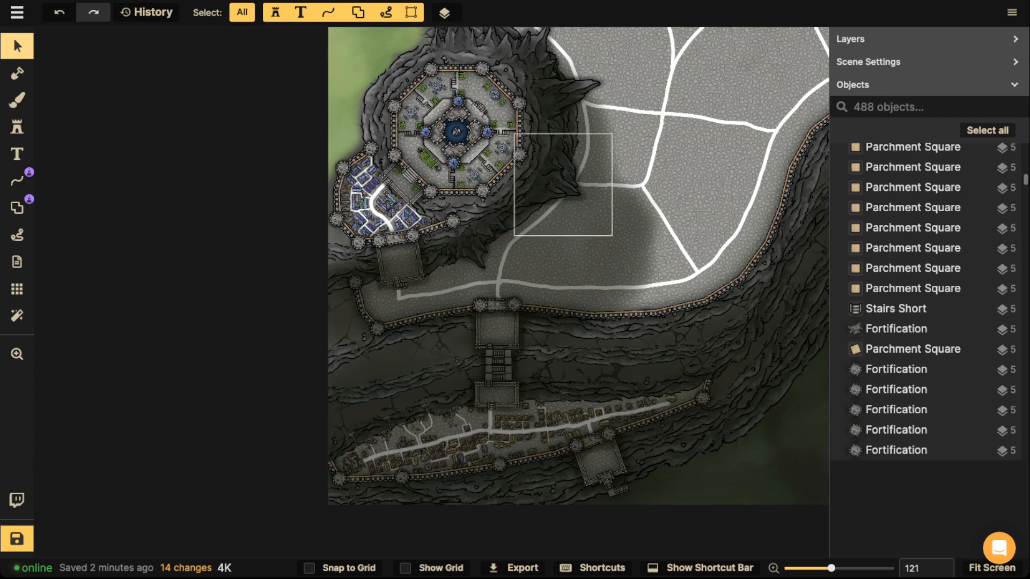
left_click(555, 186)
scroll(556, 186, "up", 2)
scroll(457, 363, "up", 2)
left_click(457, 363)
key("space")
left_click_drag(395, 497, 502, 306)
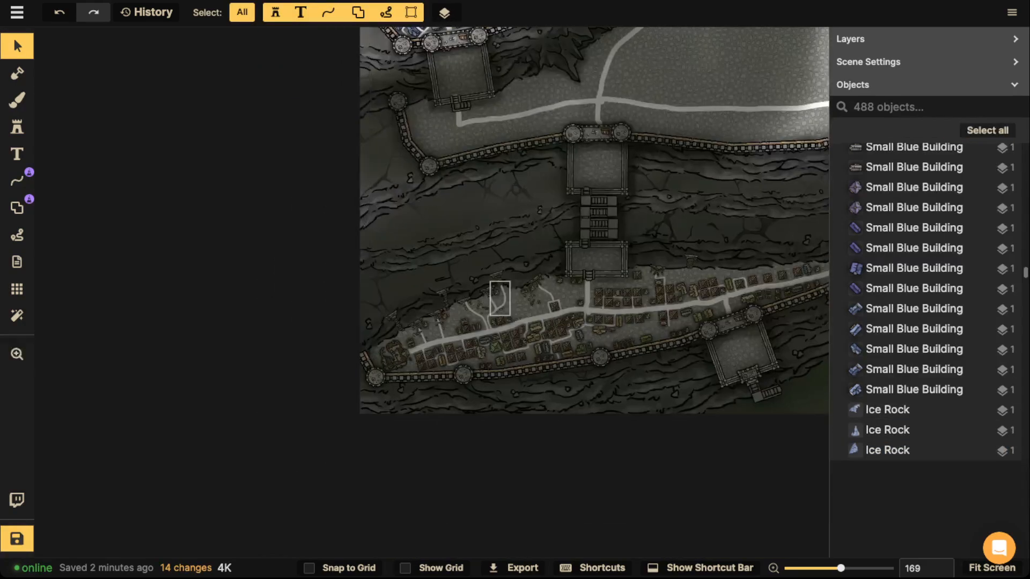
scroll(502, 305, "up", 5)
key("space")
left_click(887, 450)
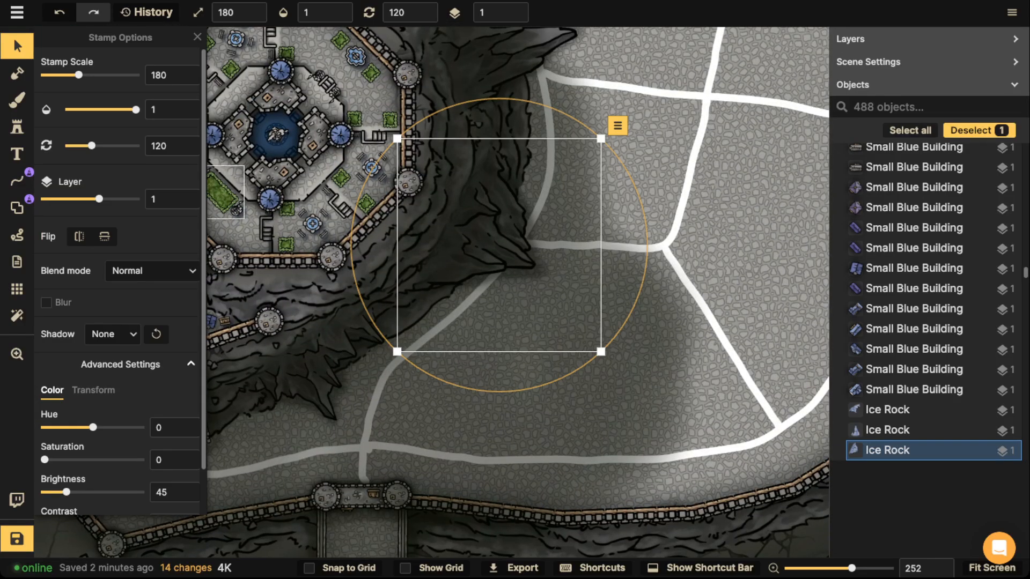
key("s")
Place Ice Rock variant 1 on the cliff above the lower town's western half, with scale 140 and rotation 165.
key("space")
left_click_drag(491, 370, 803, 147)
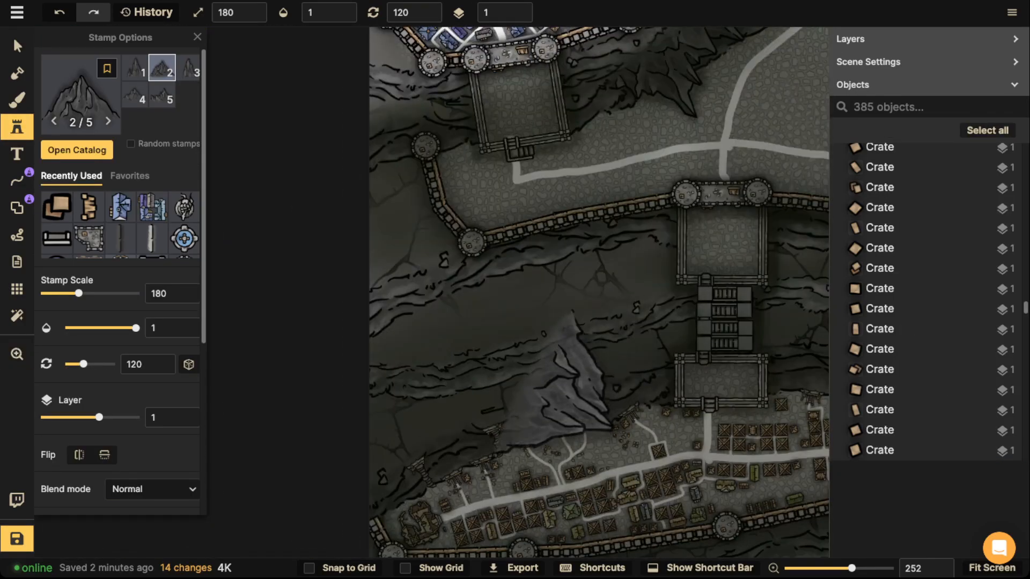
key("space")
left_click_drag(554, 381, 578, 206)
key("[")
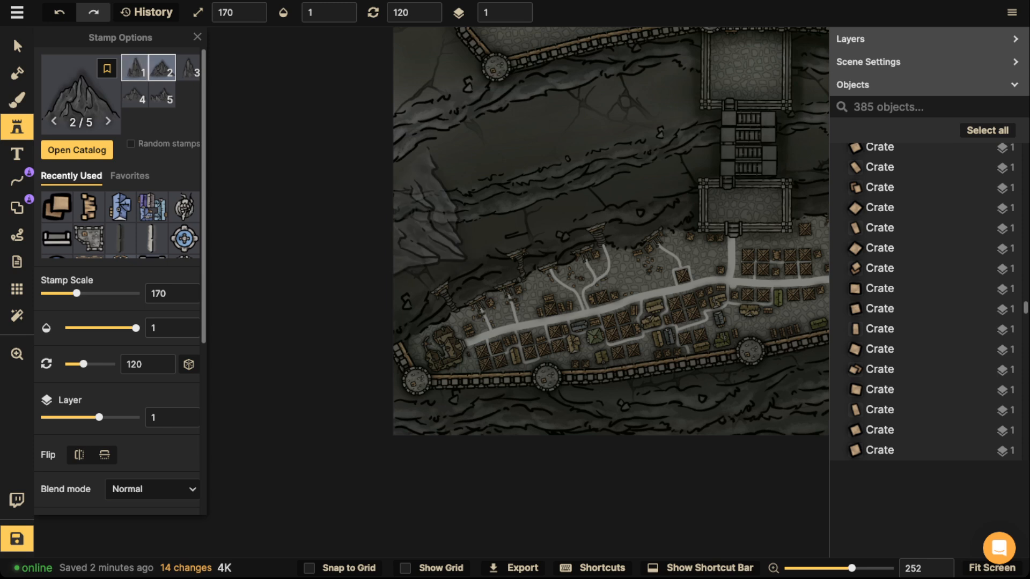
left_click(134, 68)
key(".")
key(".")
key(".")
key("[")
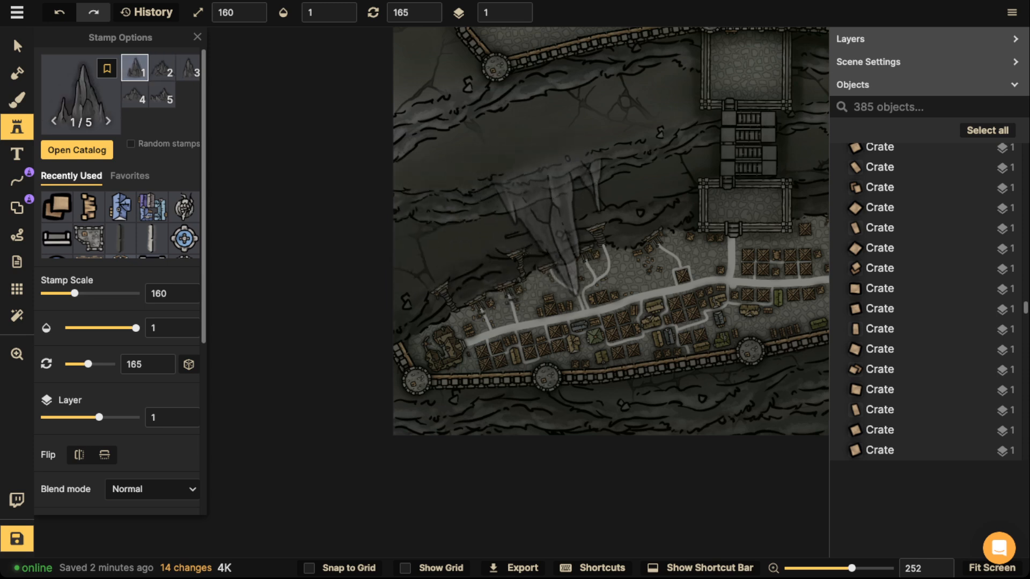
left_click(562, 229)
key("[")
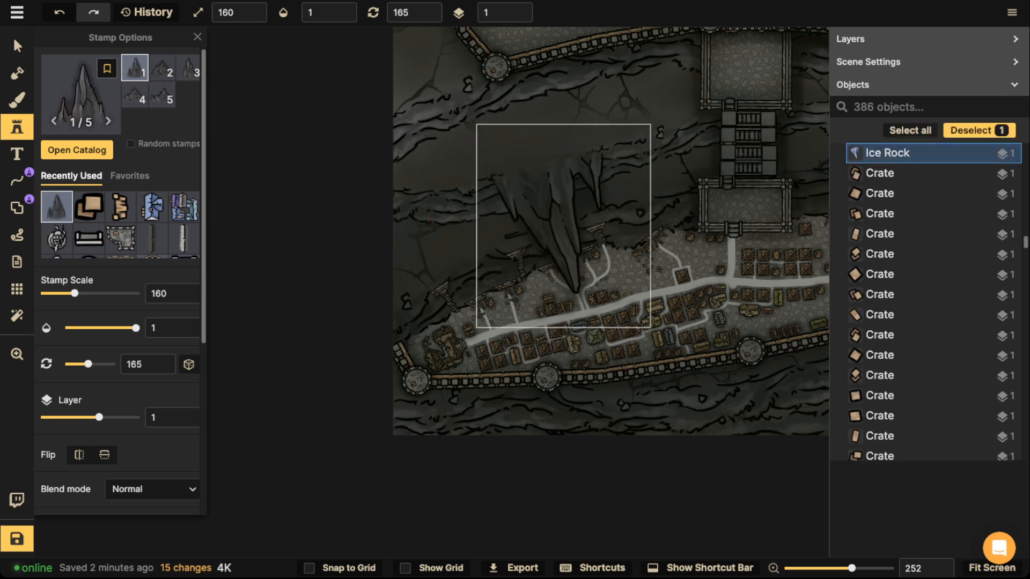
key("[")
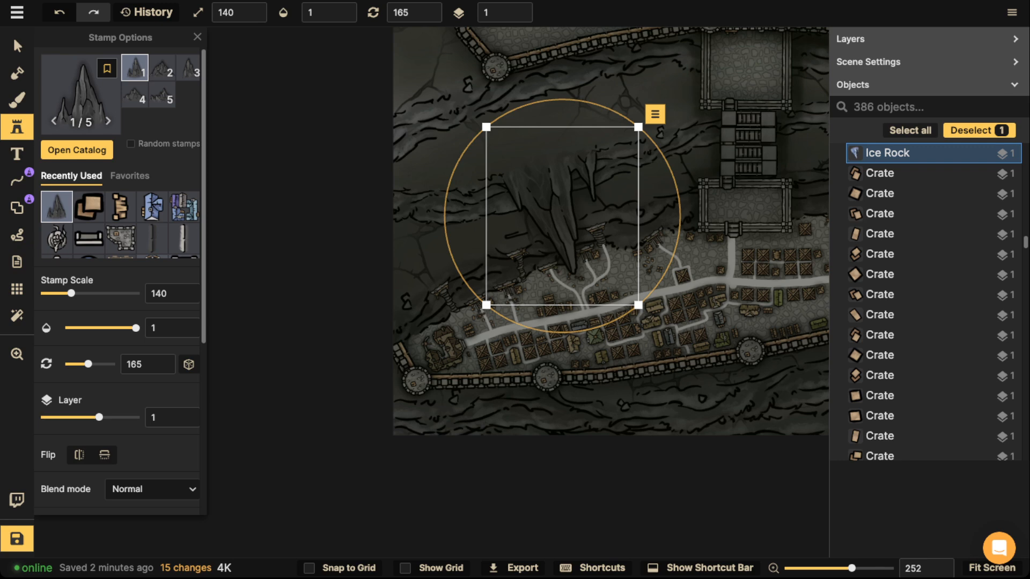
left_click(430, 234)
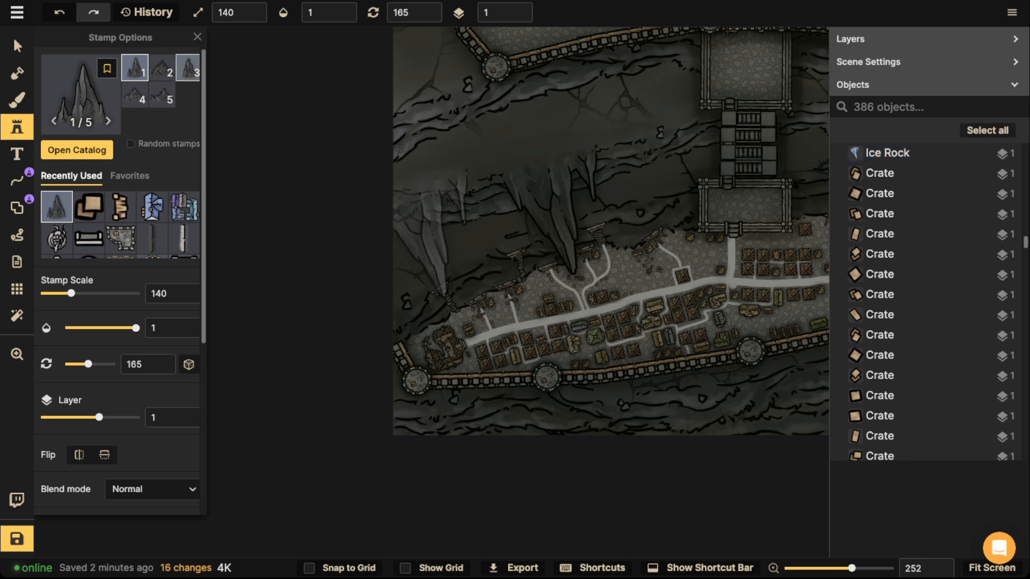
Place Ice Rock variant 3 on the cliff above the lower town's eastern half, with scale 140 and rotation 180.
key("Right")
key("Right")
left_click_drag(637, 191, 460, 186)
scroll(724, 191, "up", 1)
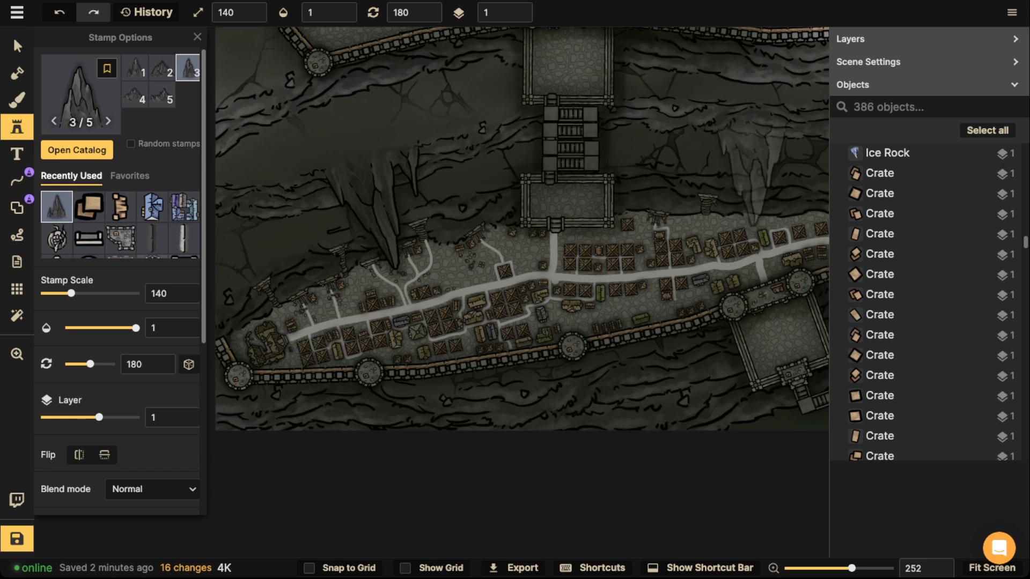
left_click(751, 170)
left_click_drag(745, 172, 598, 248)
Place two horizontally flipped Ice Rocks at scale 90 beside the eastern spike, rotated 165 on its east and 210 on its west.
scroll(702, 255, "down", 1)
scroll(697, 252, "down", 3)
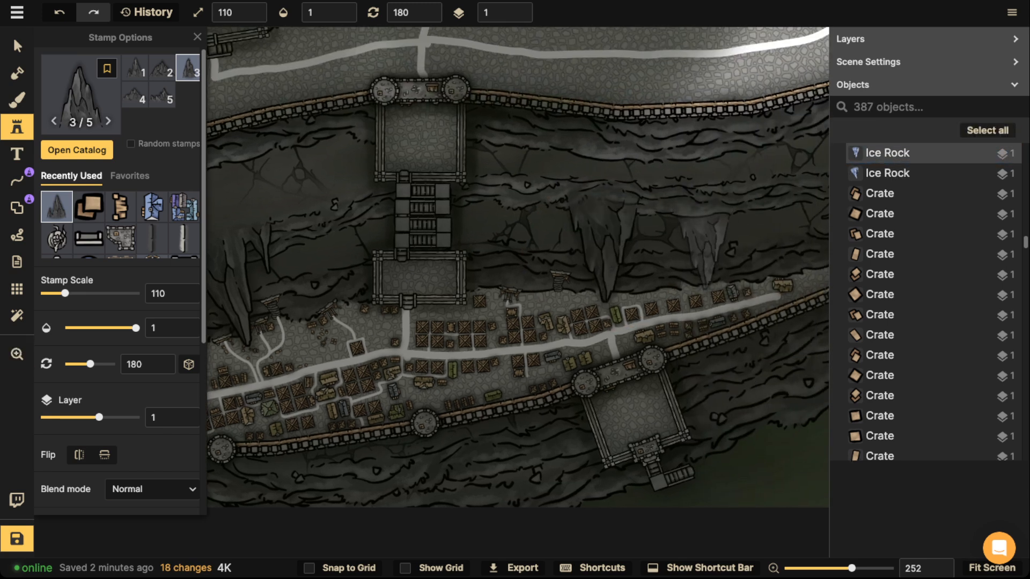
key("f")
scroll(691, 239, "down", 1)
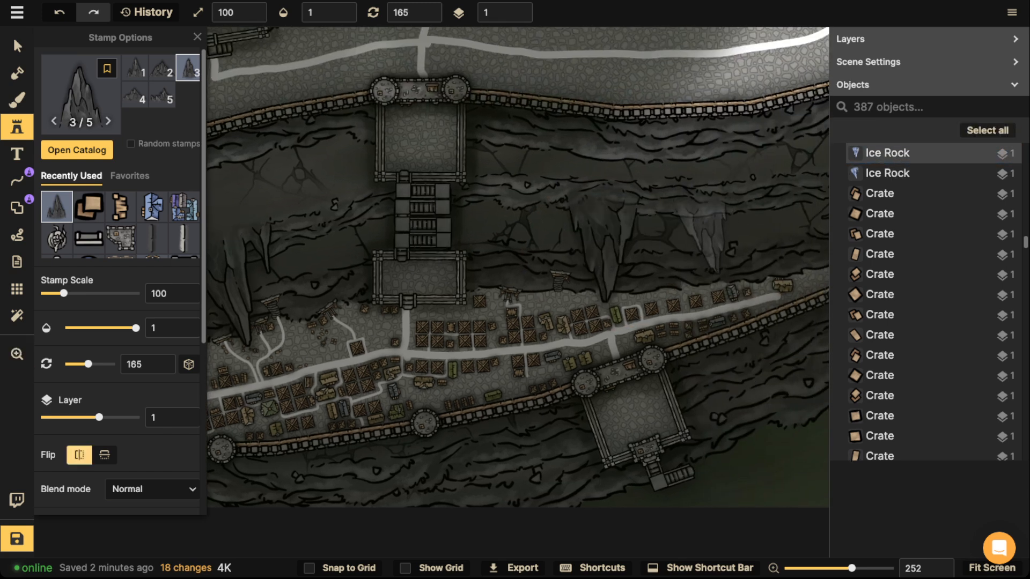
scroll(708, 239, "down", 1)
left_click(705, 242)
scroll(491, 225, "up", 3)
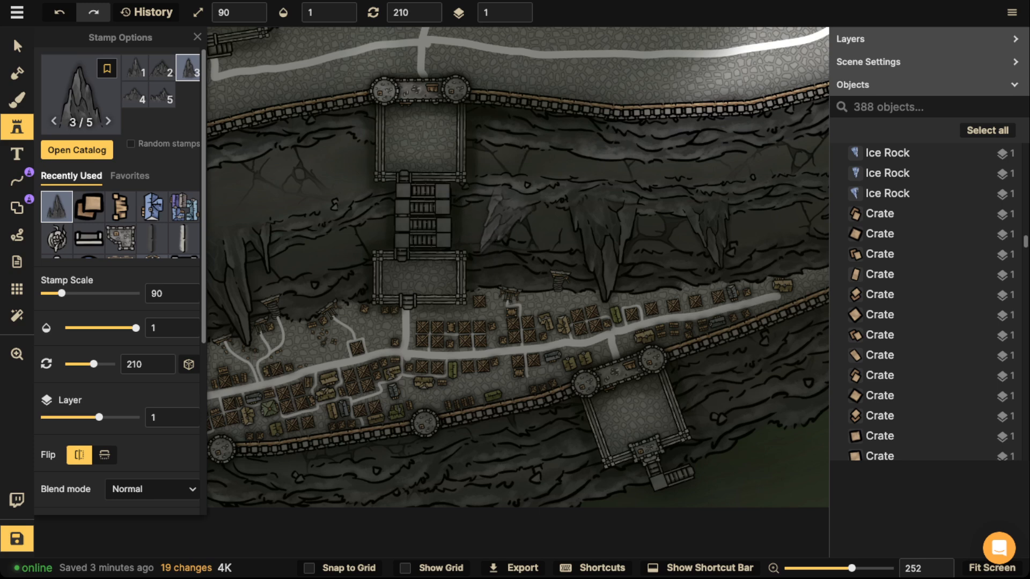
scroll(503, 217, "down", 3)
left_click(504, 213)
Place flipped Ice Rock variant 1 on the cliff west of the large western spike, with scale 70 and rotation 180.
left_click_drag(296, 229, 481, 227)
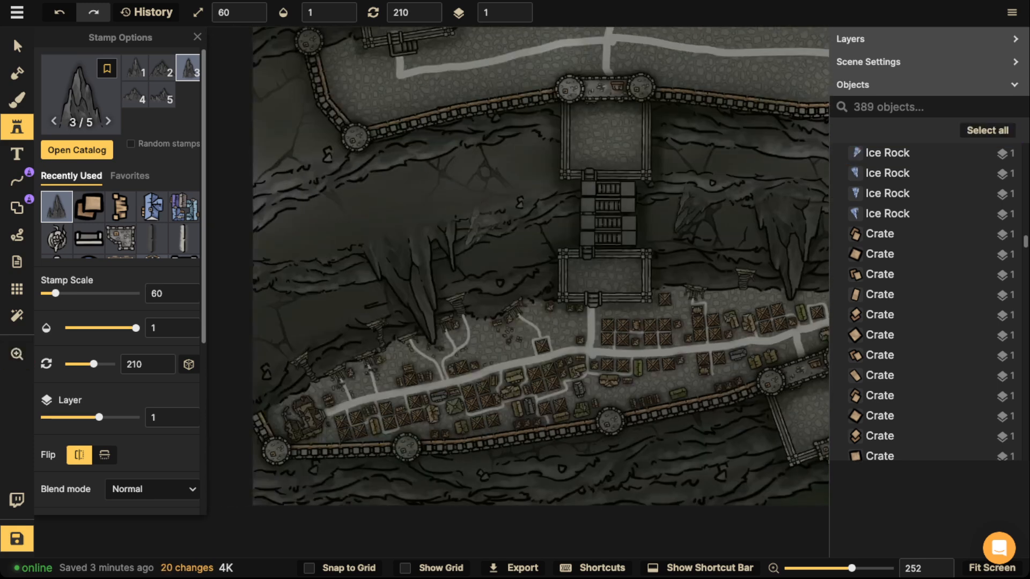
left_click(135, 68)
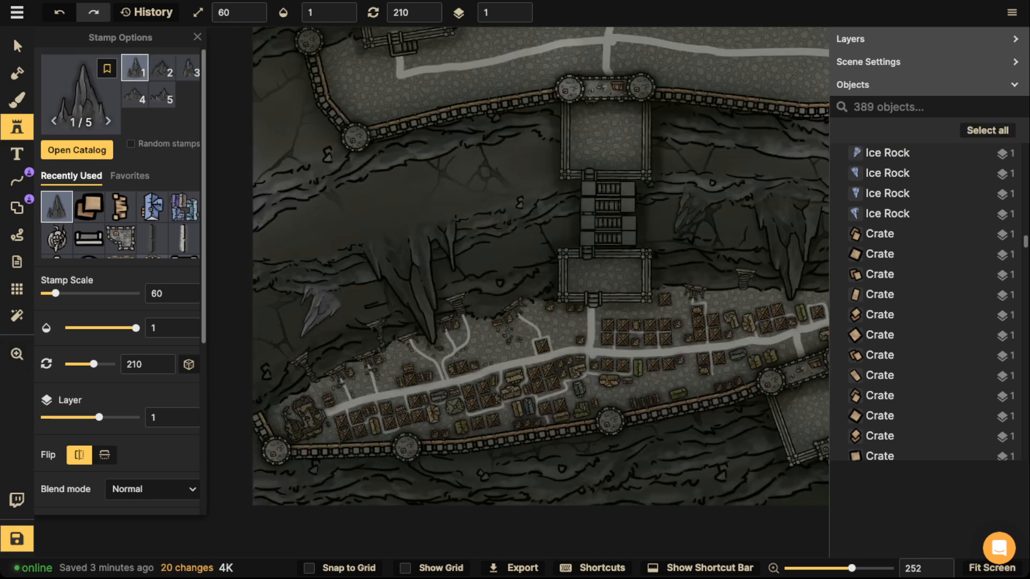
scroll(314, 309, "up", 1)
scroll(300, 307, "down", 2)
left_click(295, 305)
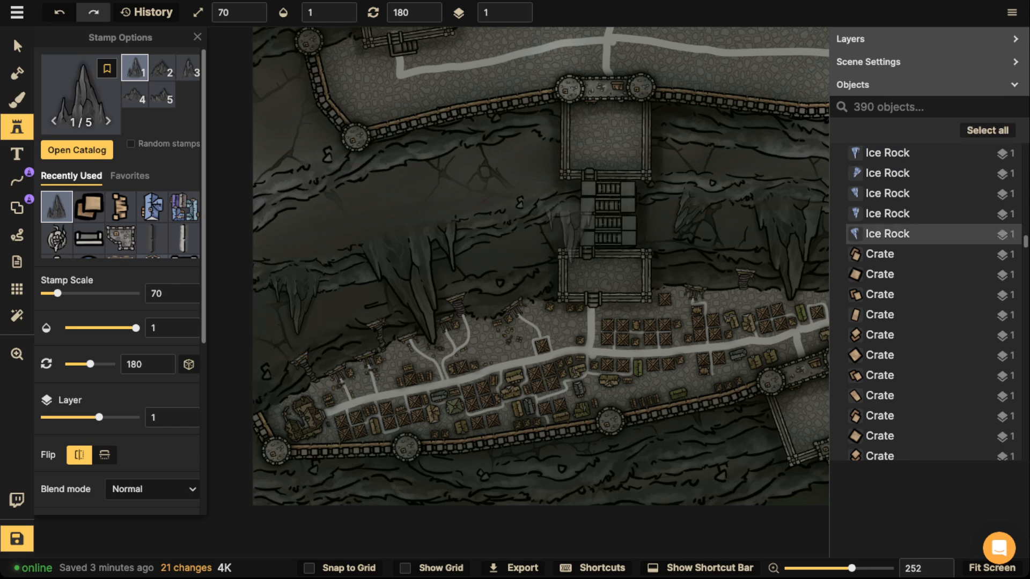
Place another Ice Rock variant 1 above the lower town's western end, with scale 60 and rotation 150.
scroll(545, 233, "down", 3)
left_click_drag(550, 223, 550, 189)
scroll(423, 302, "up", 3)
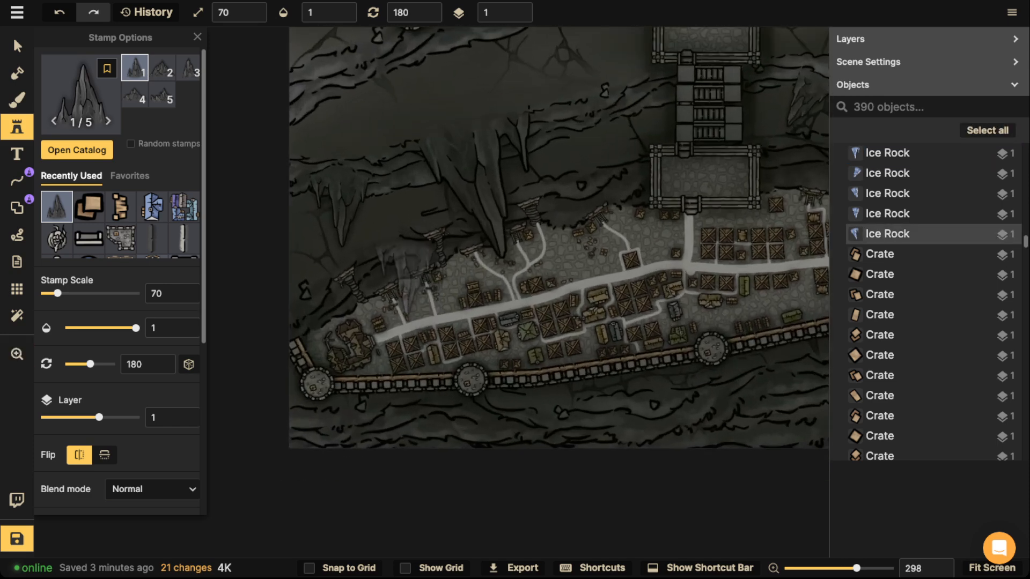
scroll(416, 292, "down", 1)
scroll(408, 287, "down", 2)
left_click(394, 268)
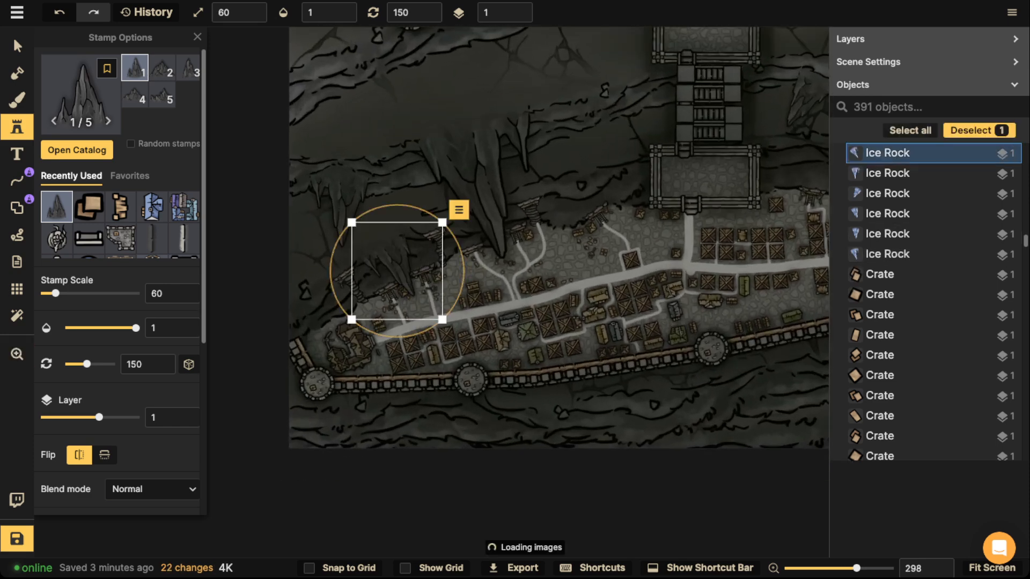
key("Escape")
Place Ice Rock variant 5 on the cliff edge just west of the lower stair platform, with scale 70 and rotation 165.
key("5")
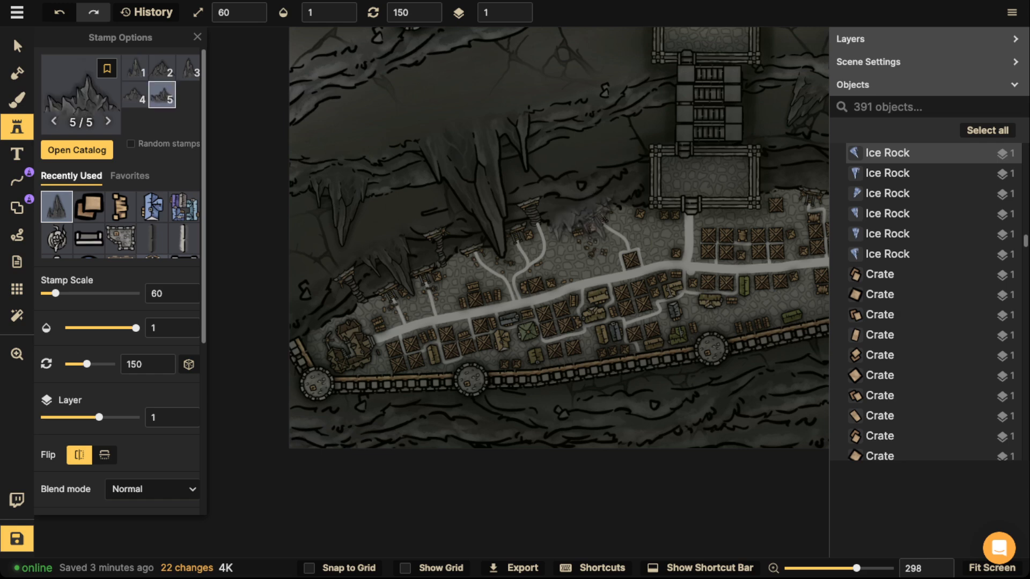
scroll(590, 192, "up", 1)
scroll(589, 192, "up", 1)
left_click(593, 204)
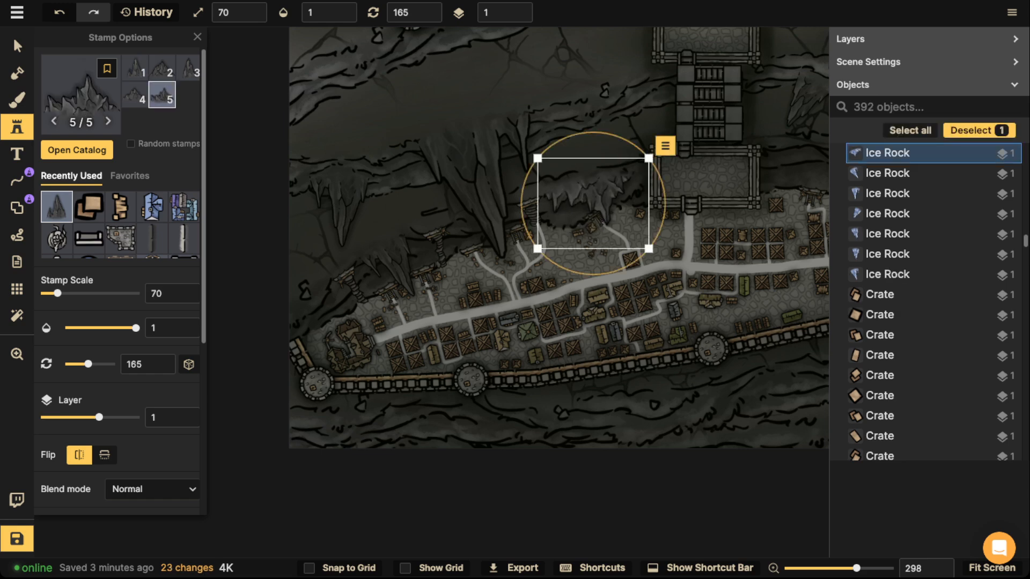
key("b")
scroll(416, 161, "down", 2)
Deselect the rock and examine the new cliff spikes within the whole map.
left_click(17, 46)
scroll(387, 238, "down", 4)
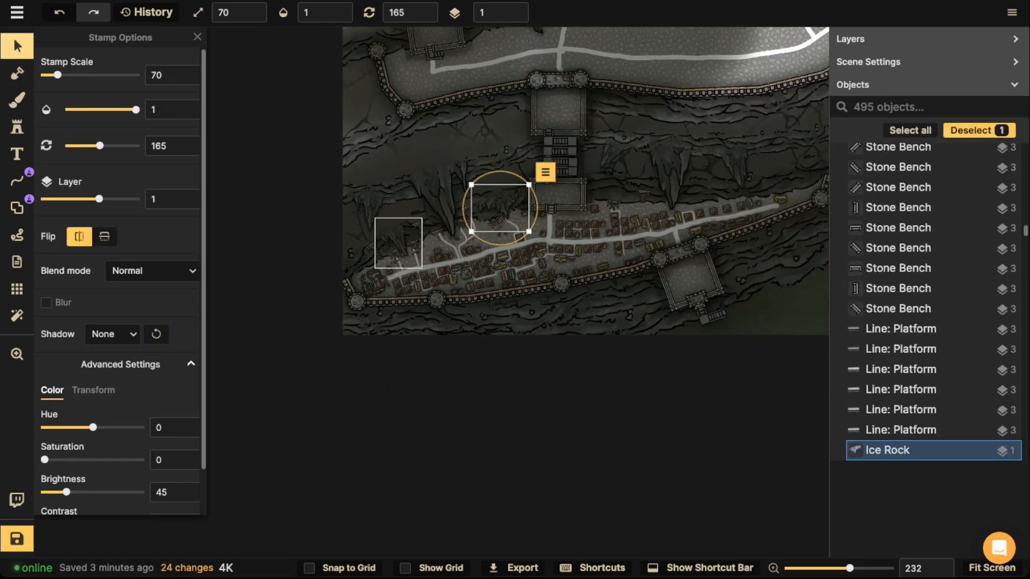
left_click_drag(532, 179, 316, 317)
scroll(420, 323, "down", 3)
left_click_drag(423, 324, 557, 237)
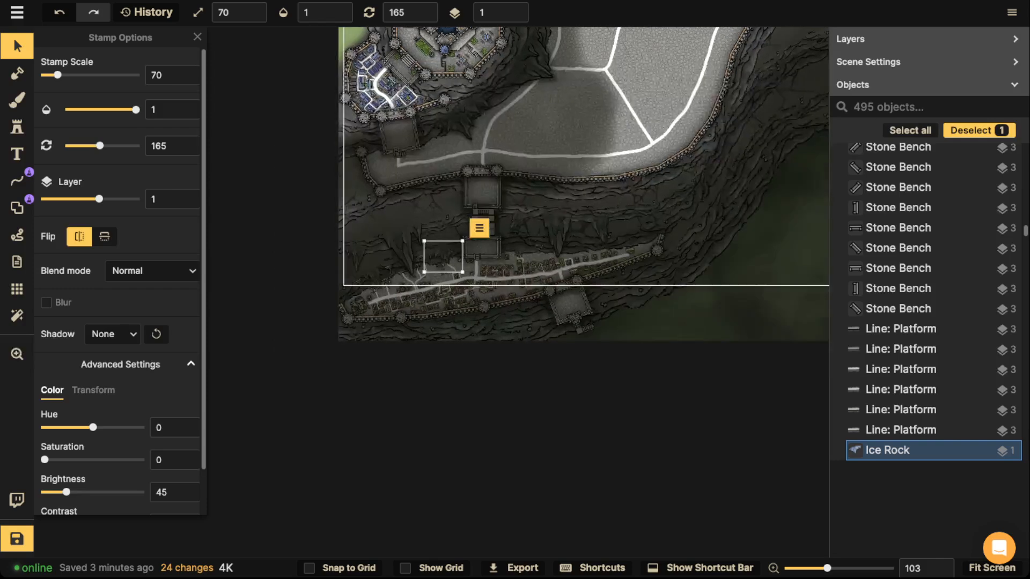
key("Escape")
left_click_drag(486, 275, 257, 443)
scroll(568, 326, "down", 2)
scroll(577, 326, "down", 1)
left_click_drag(577, 326, 515, 315)
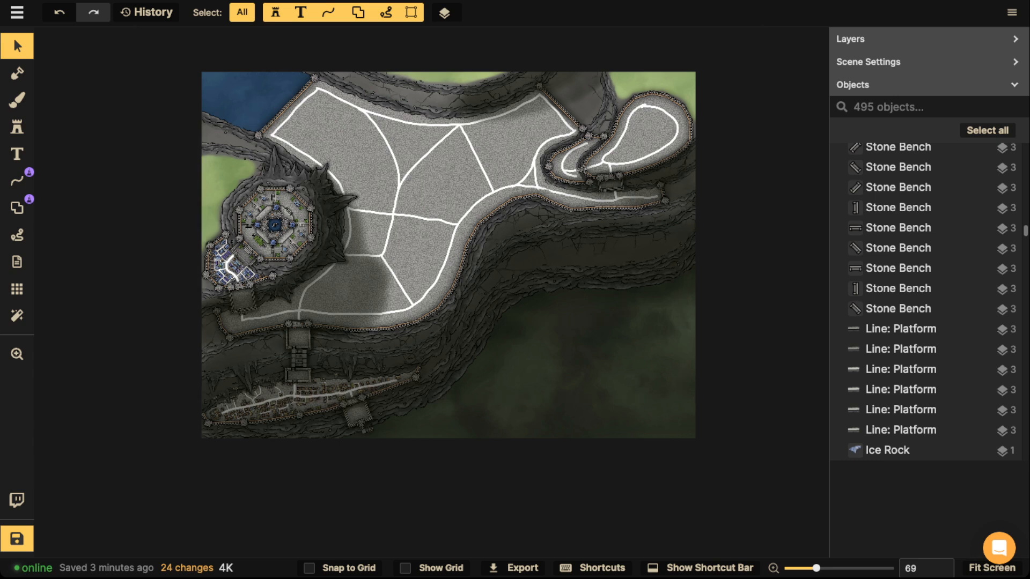
Paint dark blue water on the background layer along the southeastern cliff foot down to the map edge, with brush size 71.
left_click(17, 100)
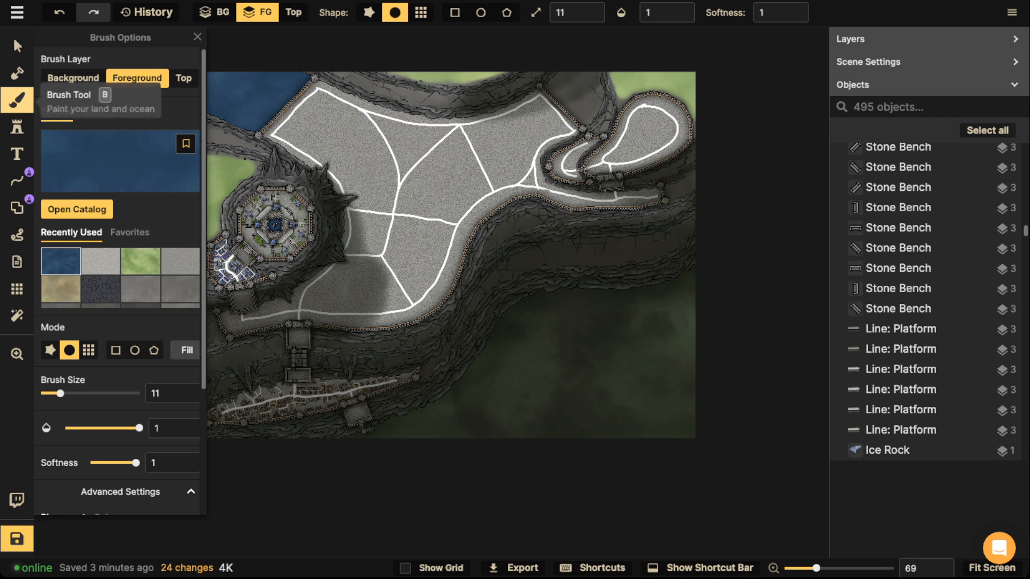
scroll(483, 344, "up", 6)
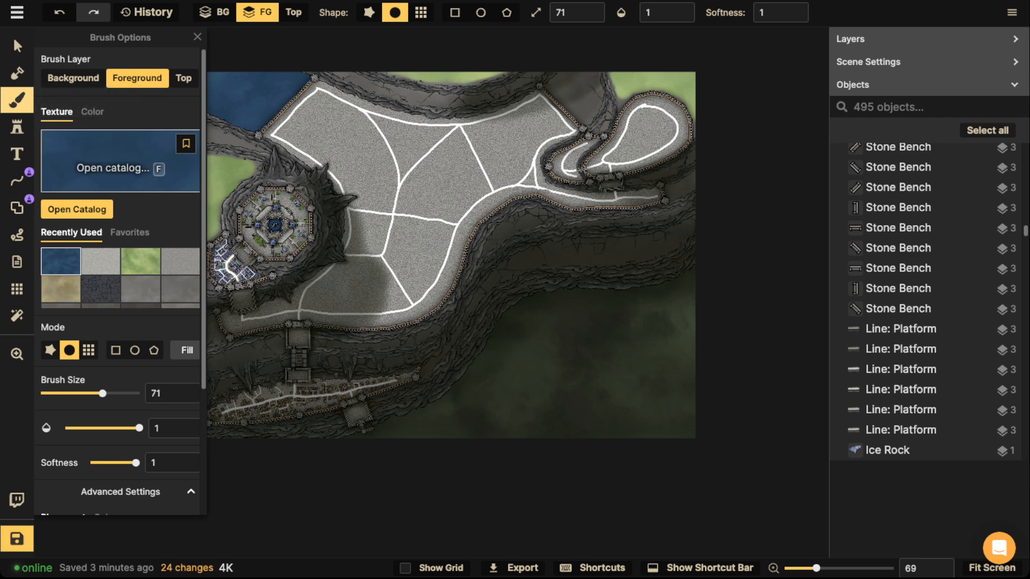
left_click(73, 77)
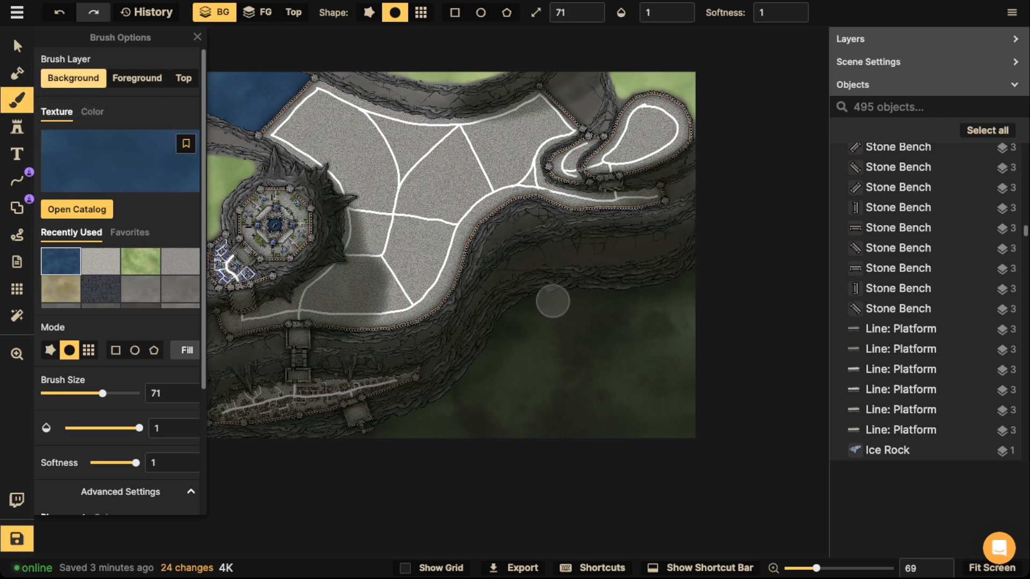
mouse_move(551, 299)
left_mouse_down()
mouse_move(569, 279)
mouse_move(510, 319)
mouse_move(429, 409)
mouse_move(431, 446)
mouse_move(412, 408)
mouse_move(436, 444)
left_mouse_up()
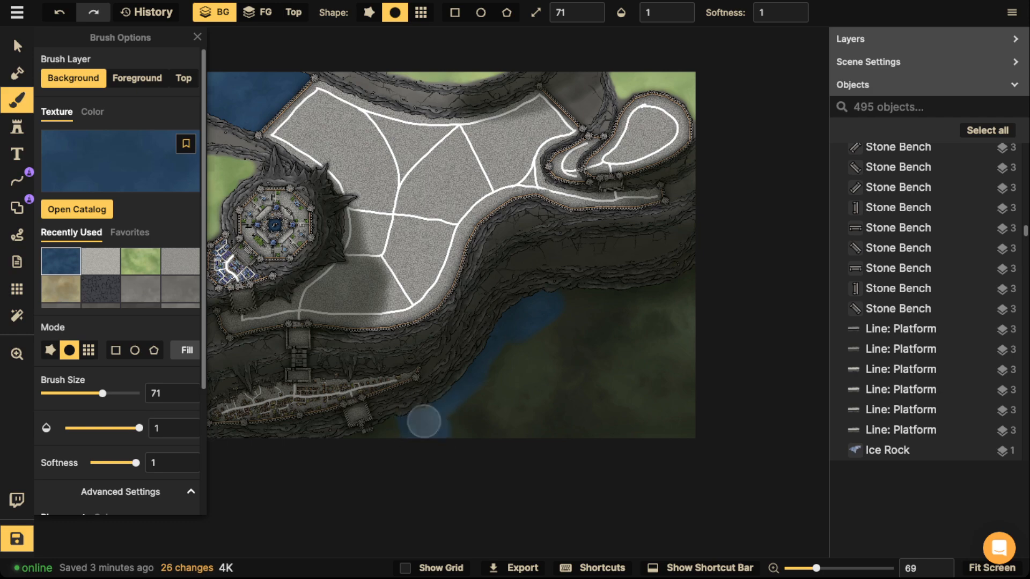
scroll(379, 375, "up", 5)
scroll(379, 392, "up", 8)
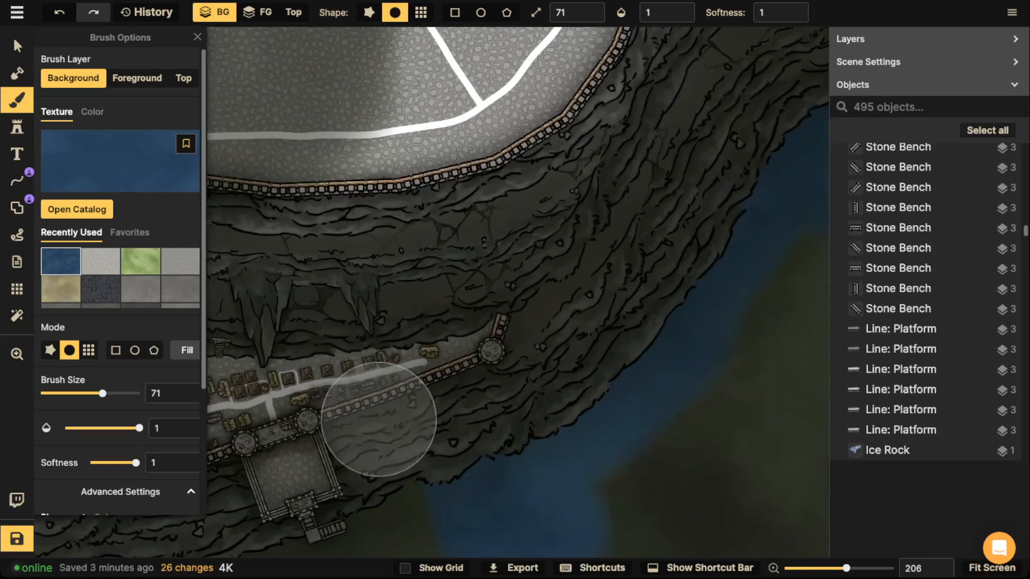
left_click_drag(653, 401, 816, 394)
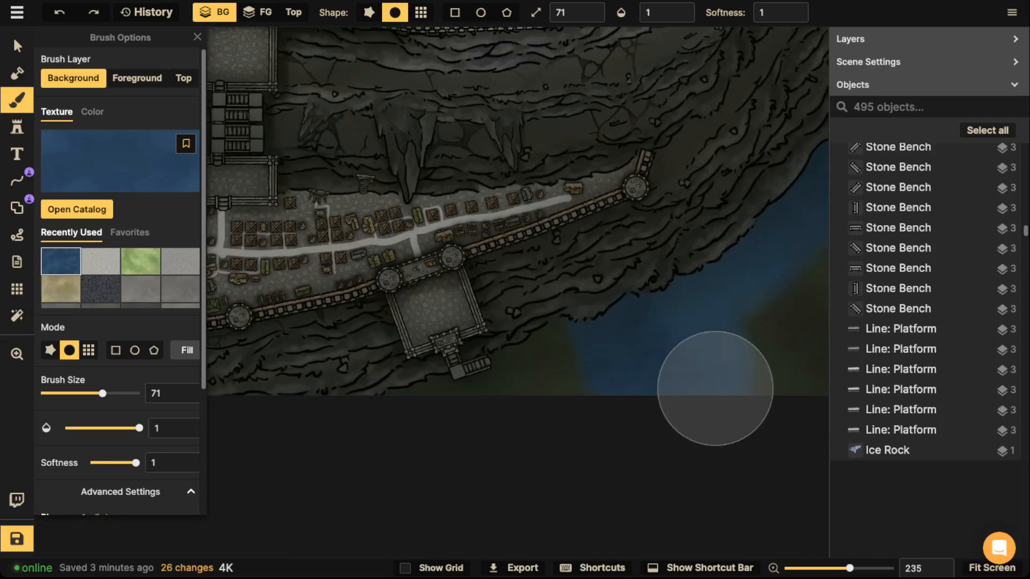
Enlarge the brush to 161 and fill the remaining dark green lowland southeast of the cliffs with the blue water texture.
scroll(754, 326, "down", 8)
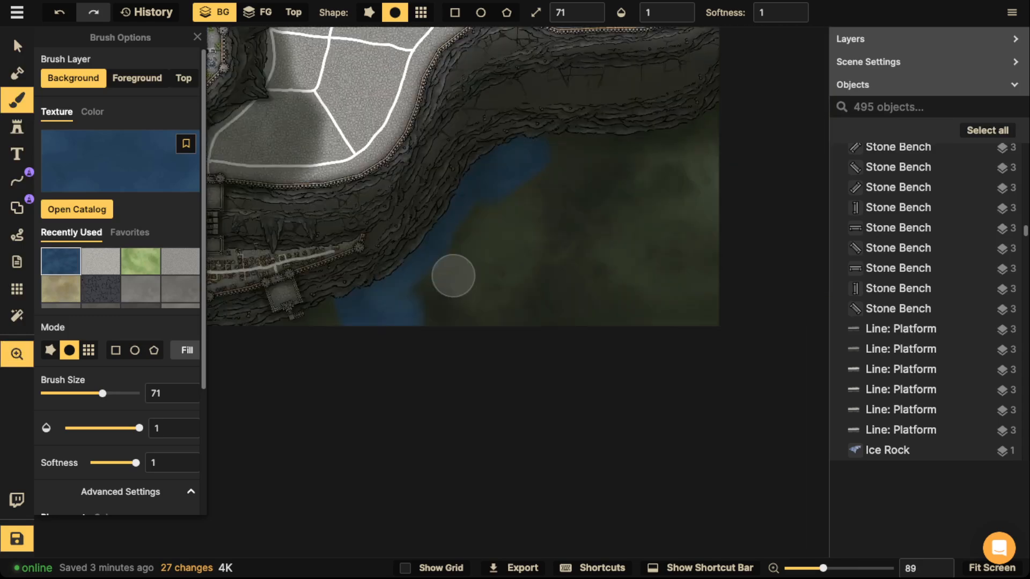
key("]")
key("]")
key("]")
key("]")
key("]")
key("]")
key("]")
key("]")
key("]")
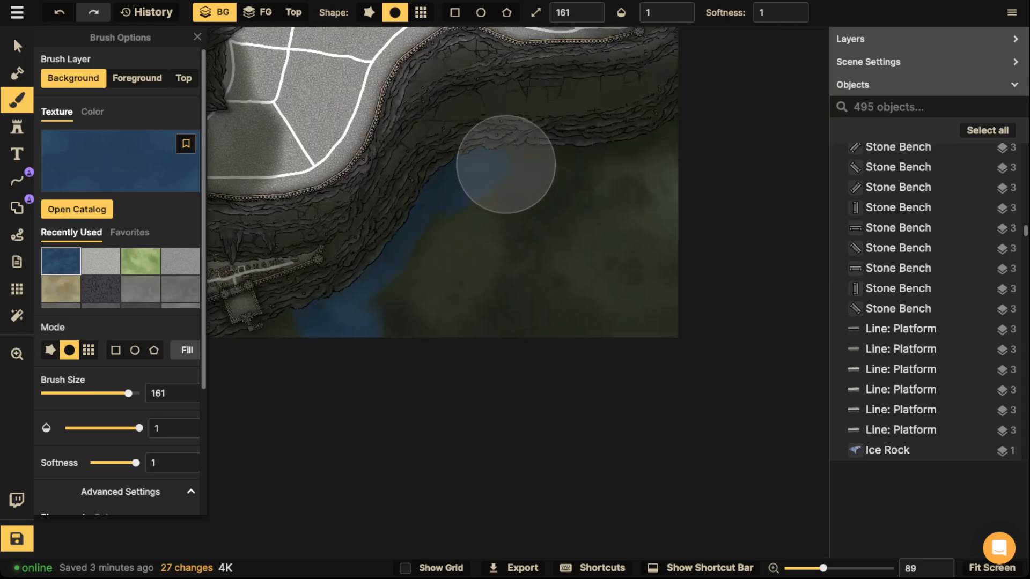
mouse_move(506, 165)
left_mouse_down()
mouse_move(632, 158)
mouse_move(408, 312)
mouse_move(478, 266)
mouse_move(434, 273)
mouse_move(528, 214)
mouse_move(648, 190)
mouse_move(772, 197)
mouse_move(672, 308)
mouse_move(787, 324)
mouse_move(531, 303)
mouse_move(638, 262)
mouse_move(654, 195)
mouse_move(477, 271)
mouse_move(572, 242)
mouse_move(433, 239)
left_mouse_up()
key("v")
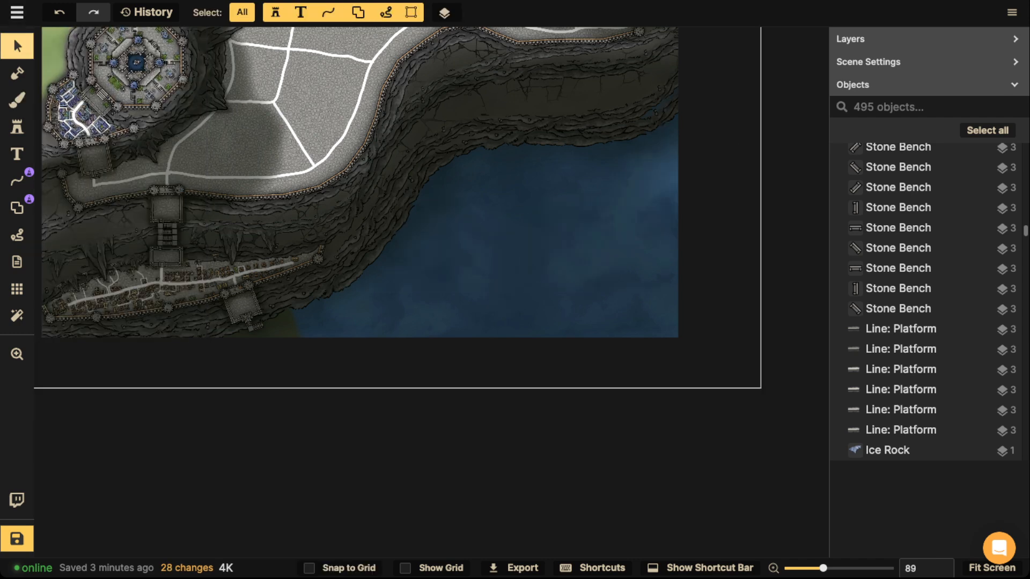
Try a yellow free-draw line with stroke size 500 diagonally across the city area into the water, and delete it.
scroll(355, 190, "down", 3)
key("space")
left_click_drag(354, 191, 461, 354)
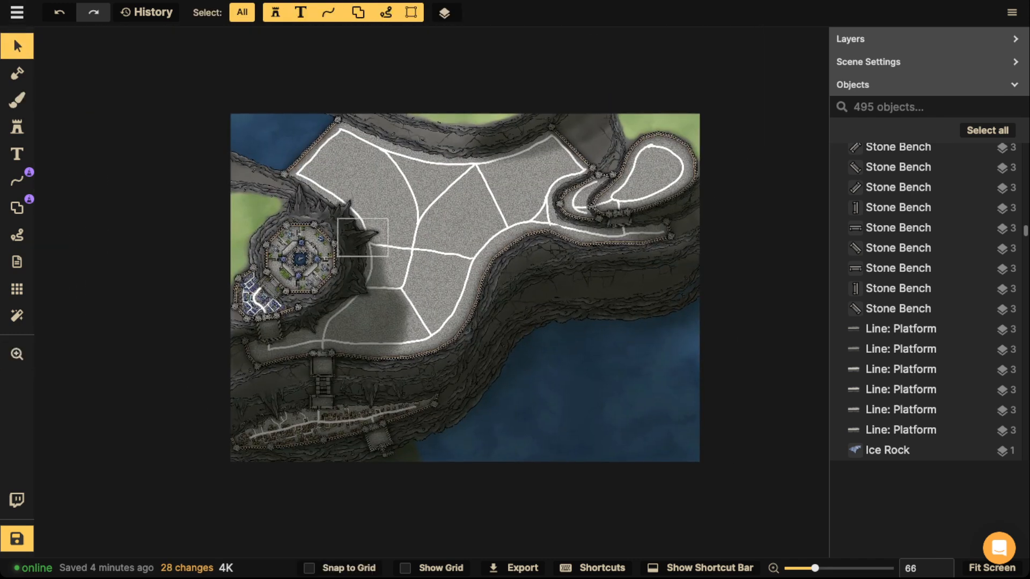
key("l")
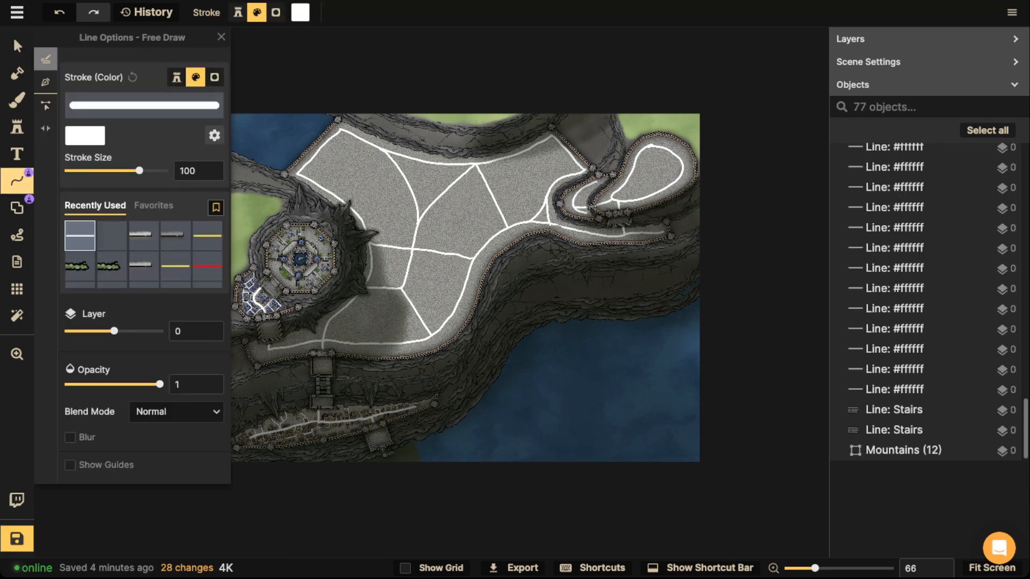
left_click(207, 236)
left_click_drag(135, 171, 168, 171)
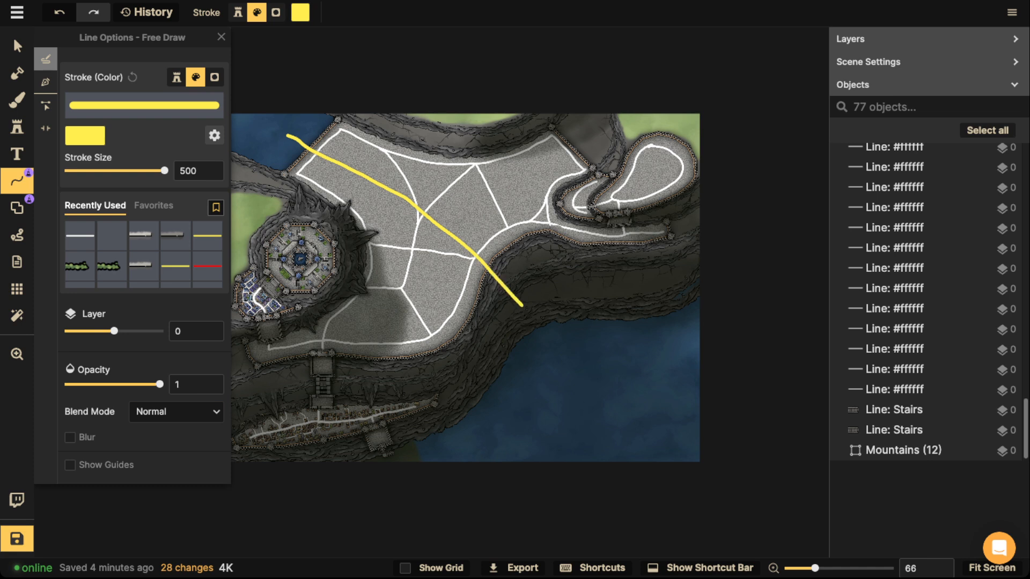
left_click_drag(575, 405, 577, 412)
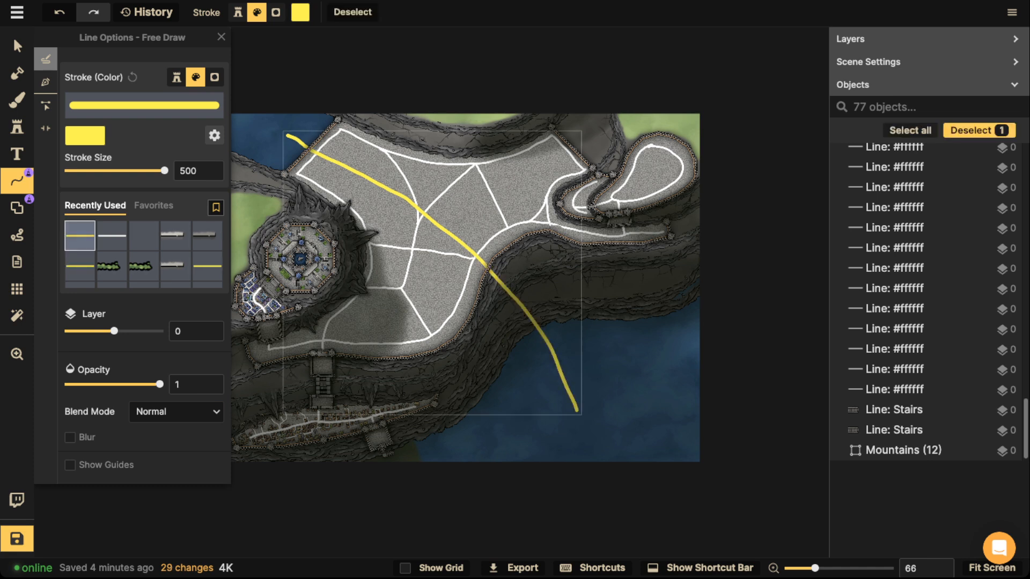
key("Delete")
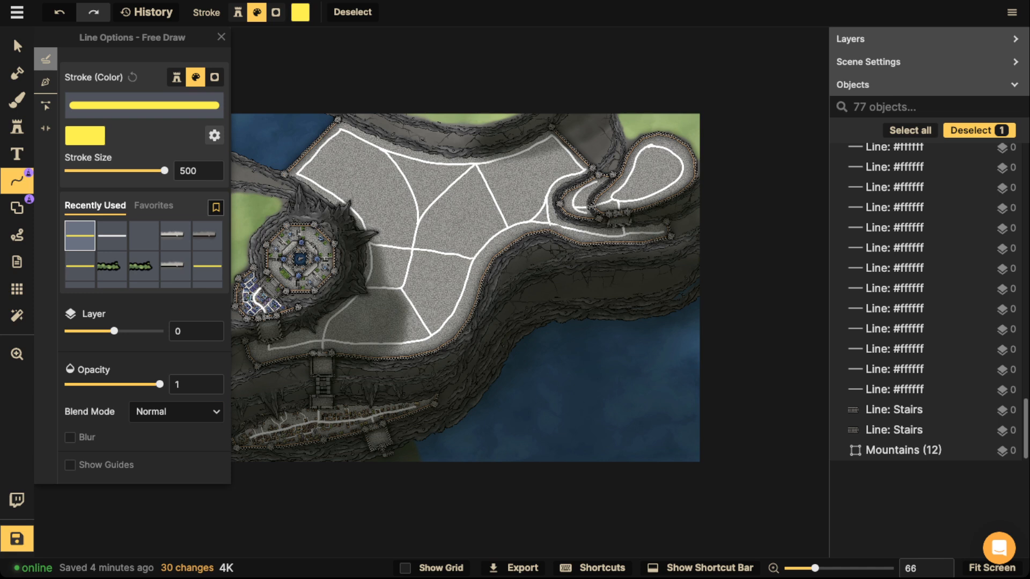
Rotate the fortified wall between the lake and the cobbled city area to a slightly steeper angle.
left_click(17, 46)
scroll(221, 124, "up", 5)
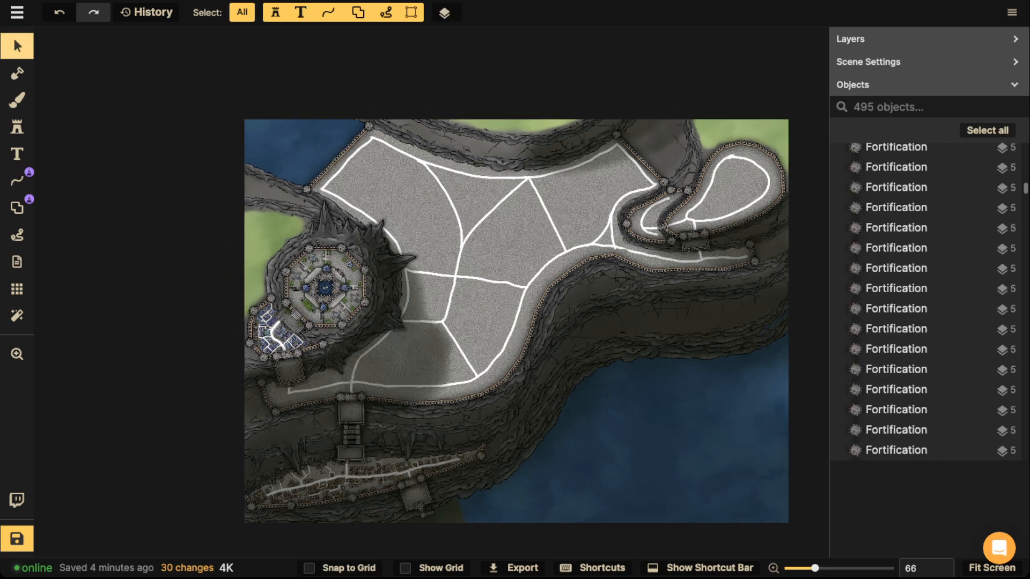
scroll(319, 164, "up", 5)
key("space")
left_click_drag(319, 164, 390, 239)
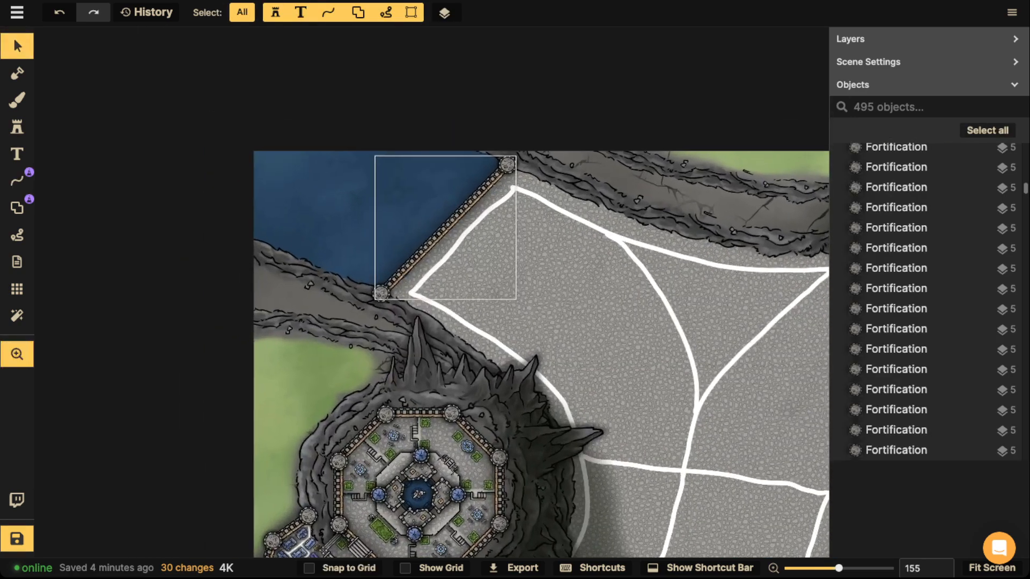
left_click(418, 258)
left_click_drag(416, 324, 435, 328)
key("Escape")
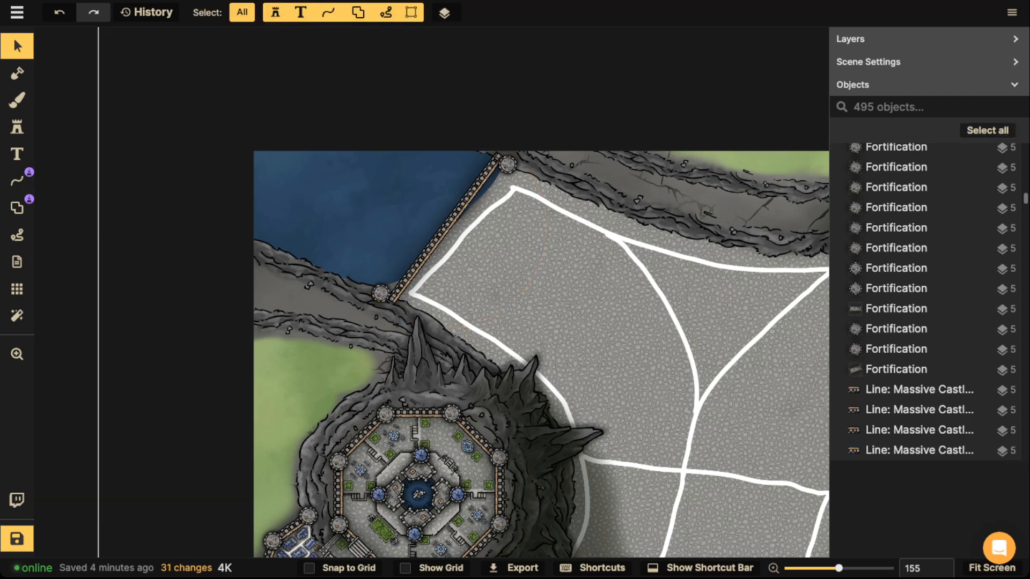
Move the two round fortification towers onto the ends of the rotated lakeside wall.
left_click_drag(507, 165, 501, 156)
key("Escape")
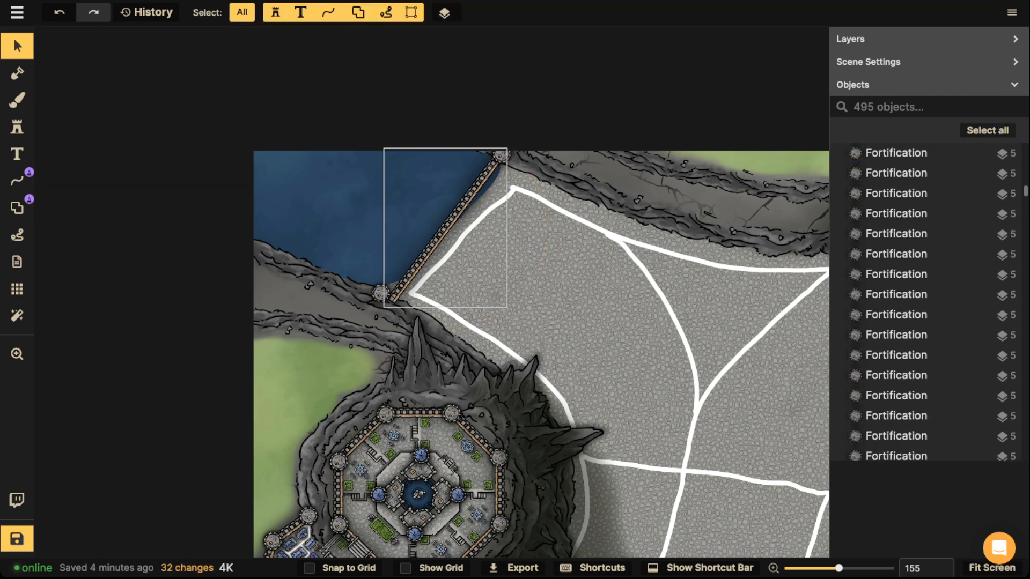
left_click(380, 293)
left_click_drag(381, 293, 390, 300)
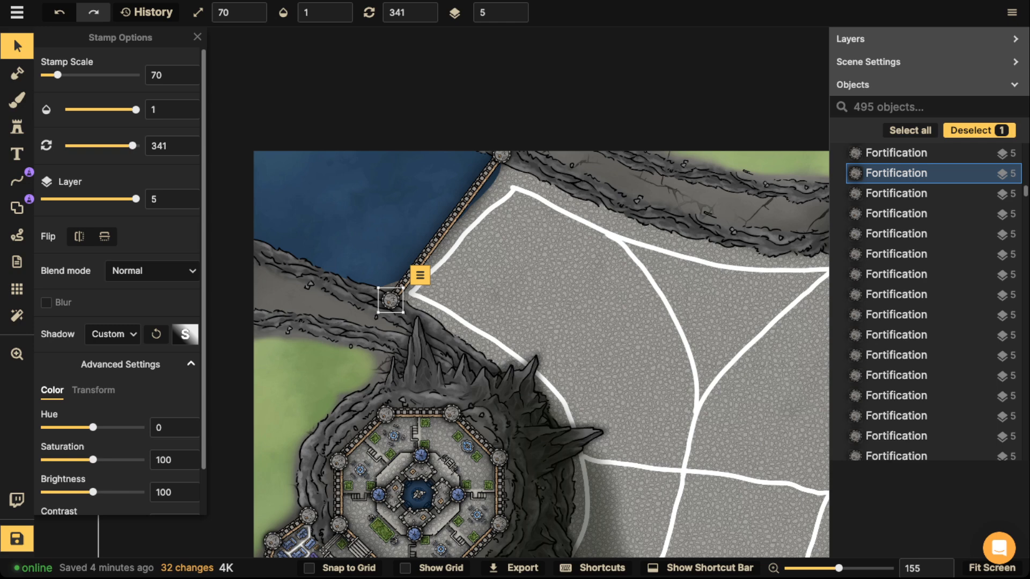
Add land mask along the inner side of the lakeside wall with a round brush of size 50.
left_click(17, 72)
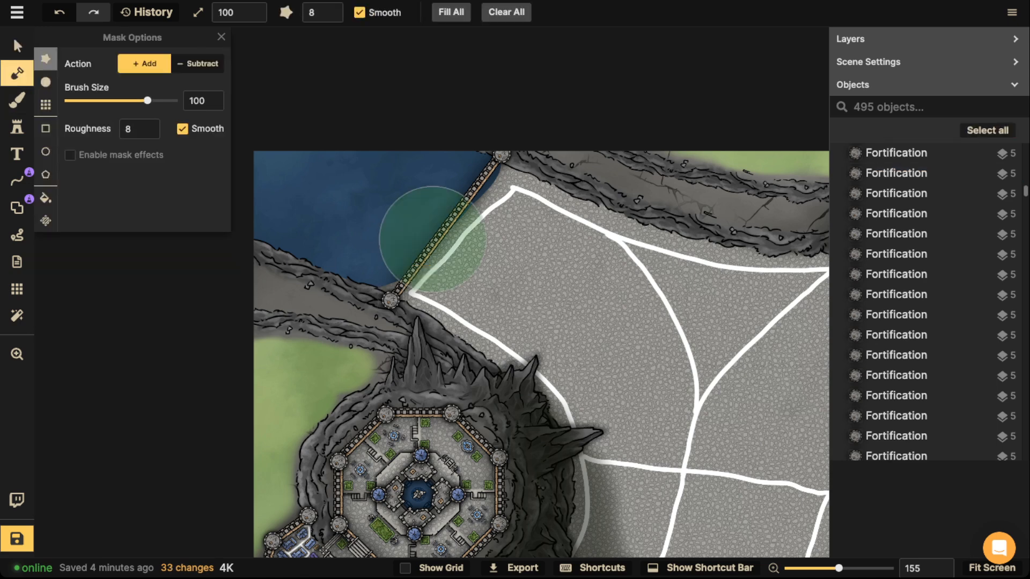
left_click(46, 82)
scroll(495, 221, "down", 8)
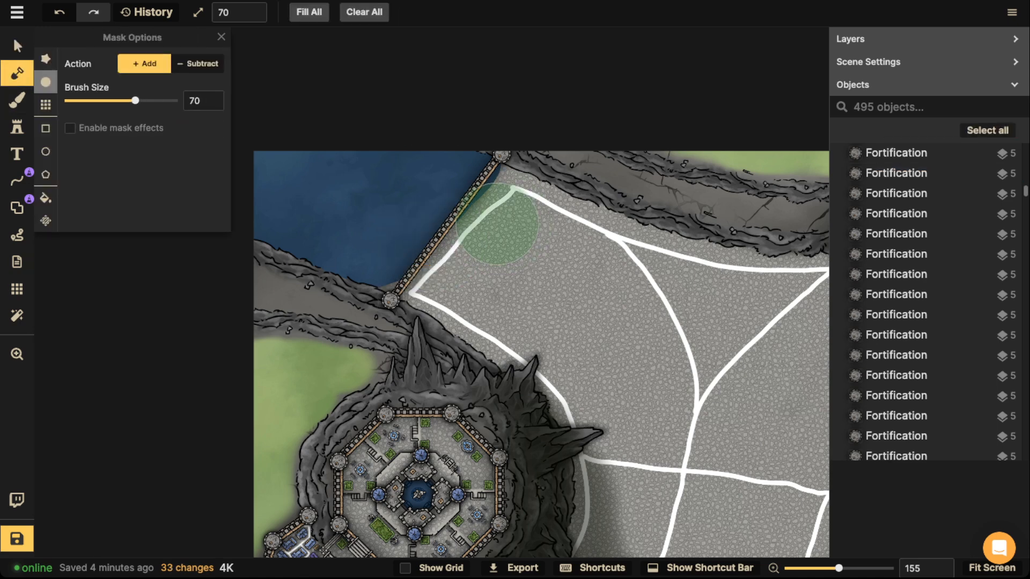
scroll(497, 223, "down", 2)
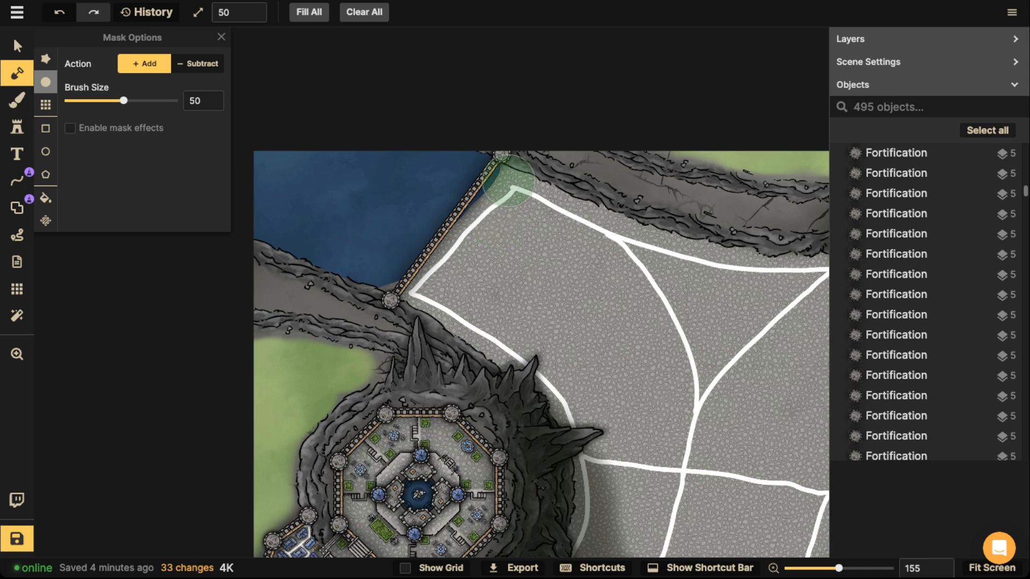
left_click_drag(516, 177, 477, 236)
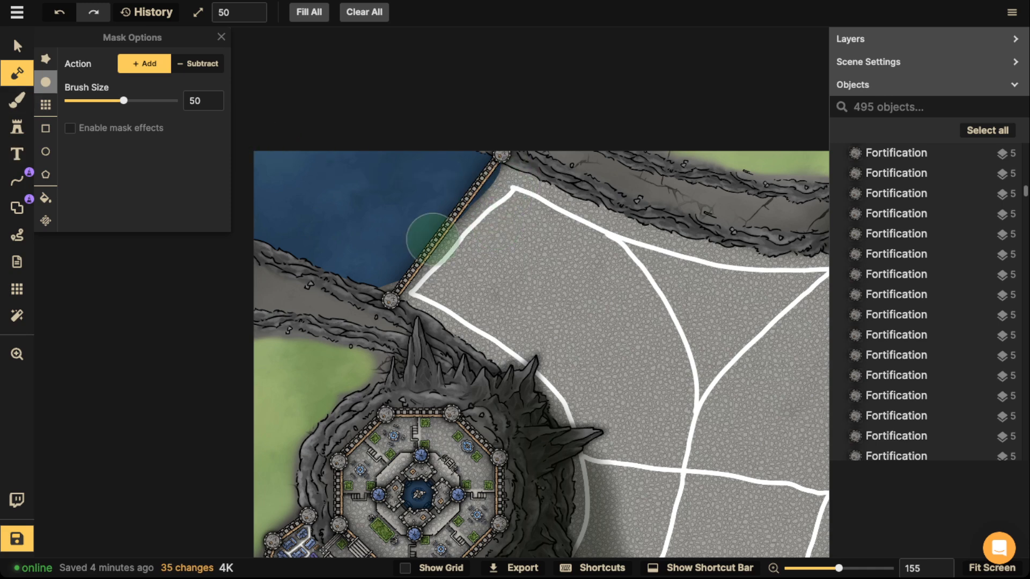
Paint the darker grey cobblestone texture on the background beside the upper end of the lakeside wall with brush size 61.
key("b")
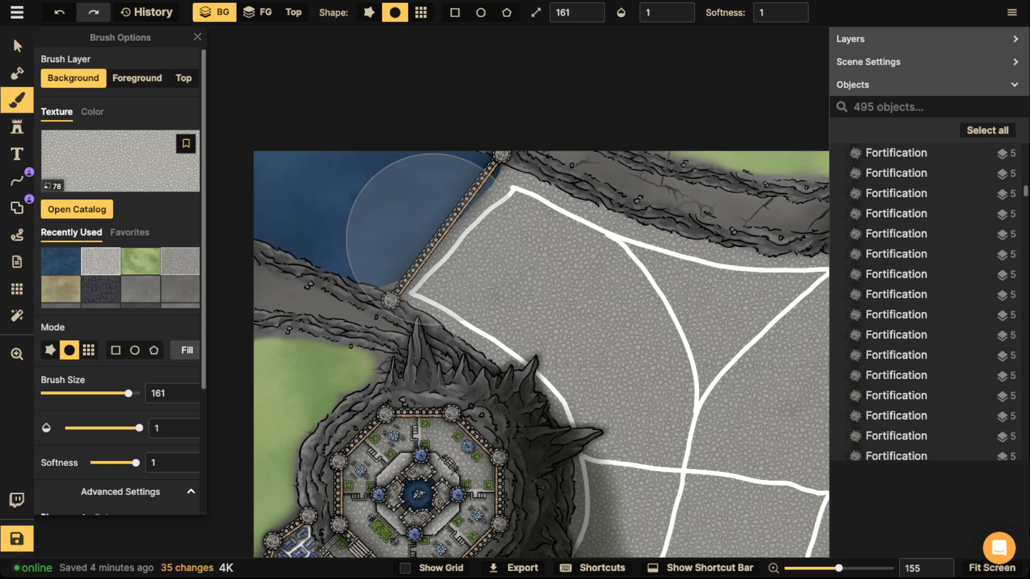
key("bracketleft")
key("bracketleft")
key("bracketleft")
key("bracketleft")
key("bracketleft")
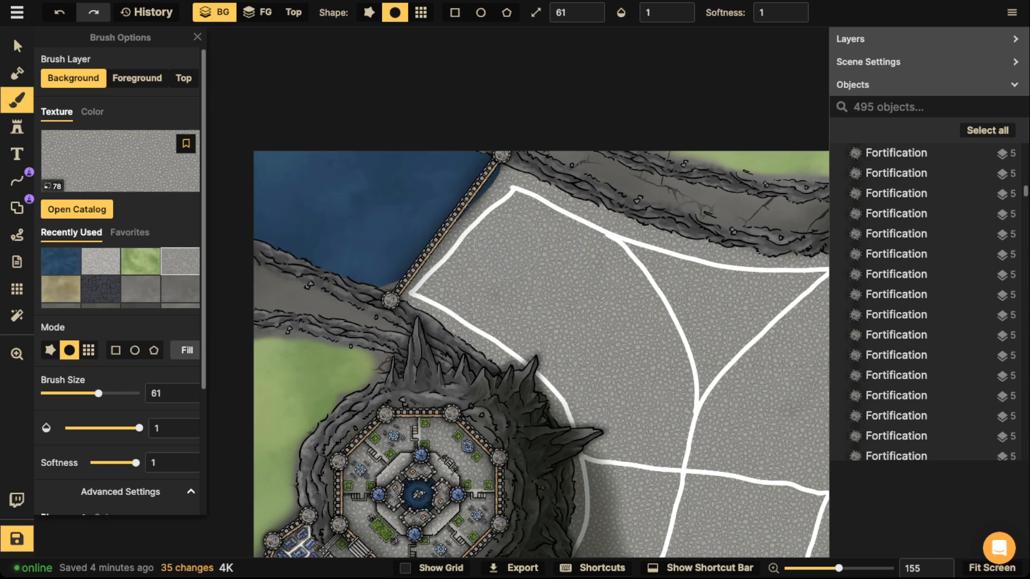
mouse_move(536, 161)
left_mouse_down()
mouse_move(483, 210)
mouse_move(486, 193)
left_mouse_up()
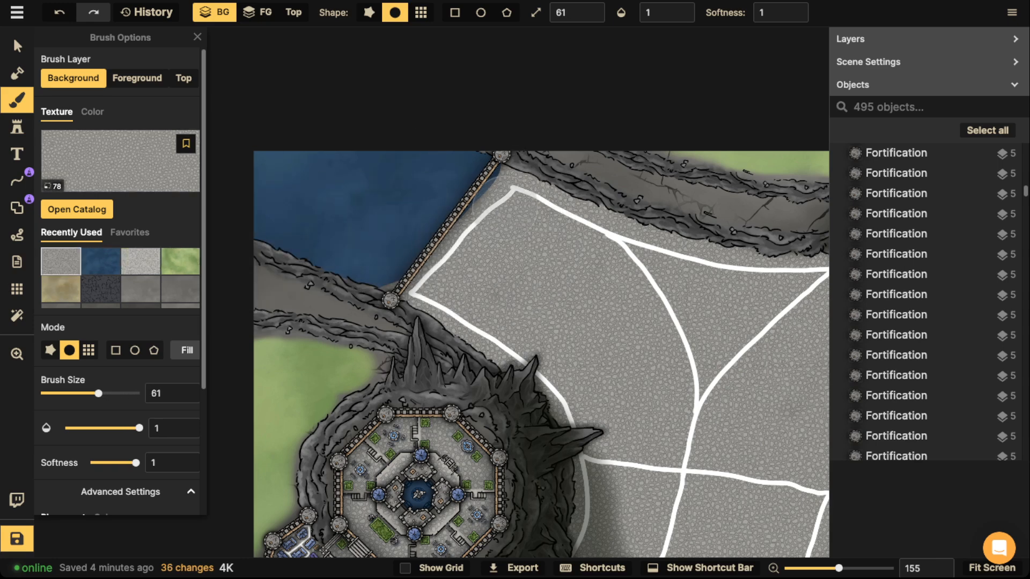
Touch up the cobblestone along the lakeside wall with brush size 21, and switch the brush layer to Foreground.
scroll(502, 195, "down", 4)
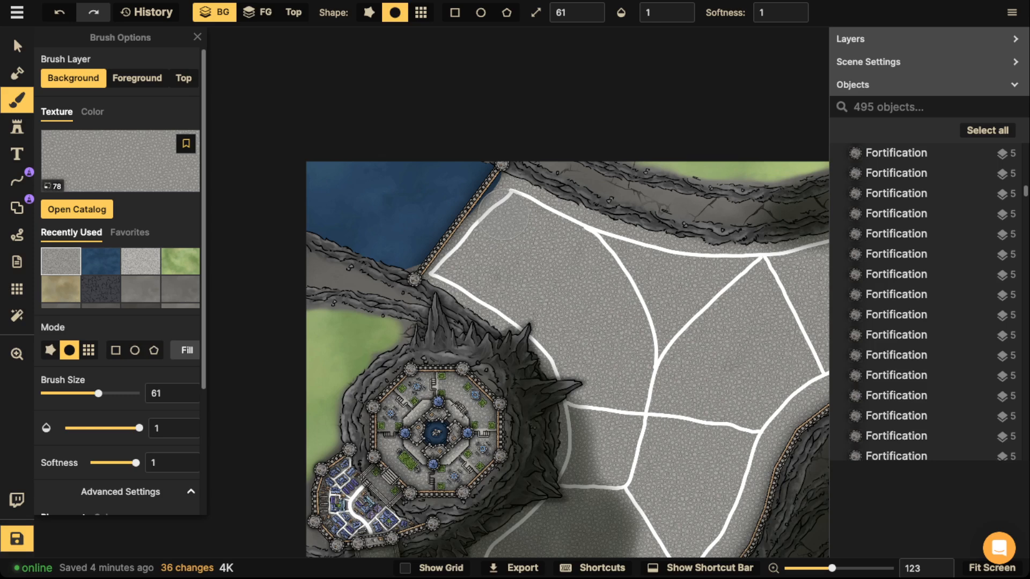
key("bracketleft")
key("bracketleft")
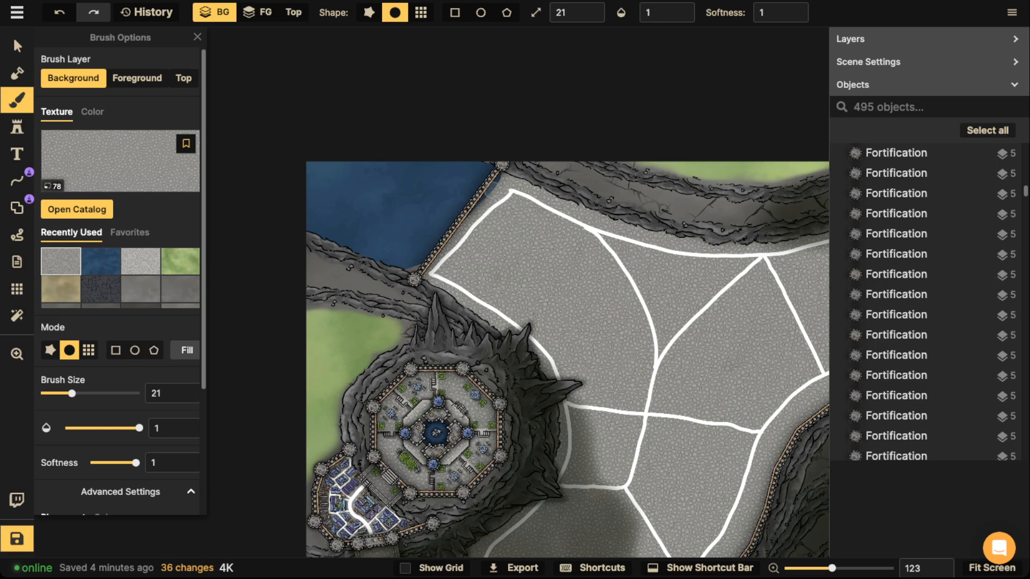
left_click(492, 195)
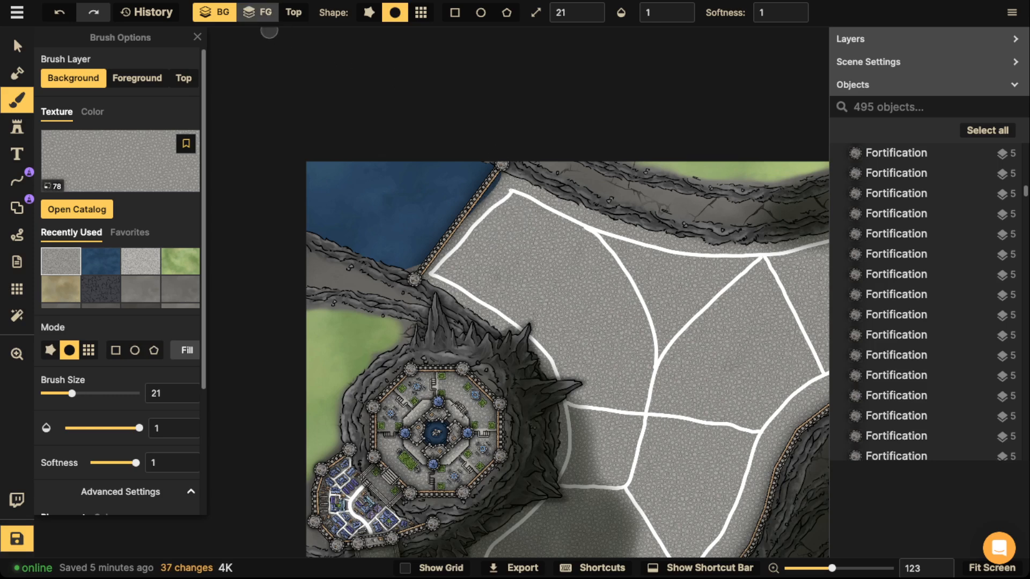
left_click(258, 11)
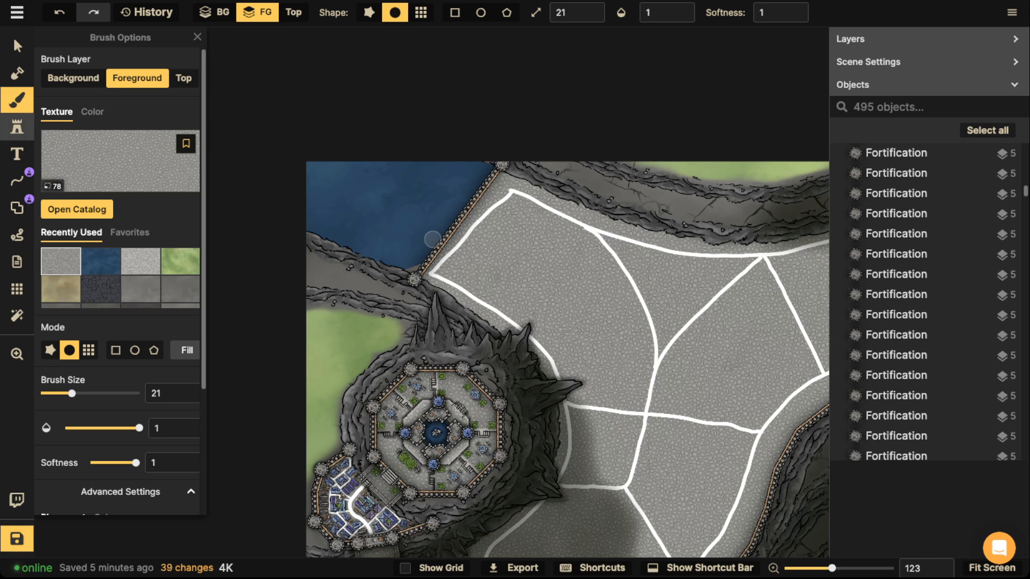
Draw a small upright rectangle shape over the lake using the dark platform stamp as stroke, and add it to the map.
left_click(17, 127)
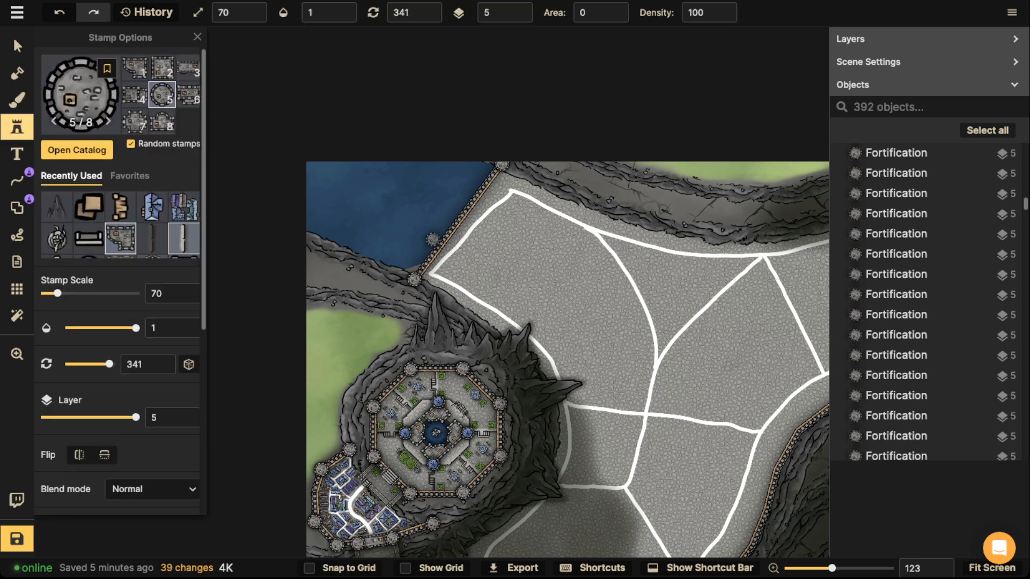
left_click(18, 45)
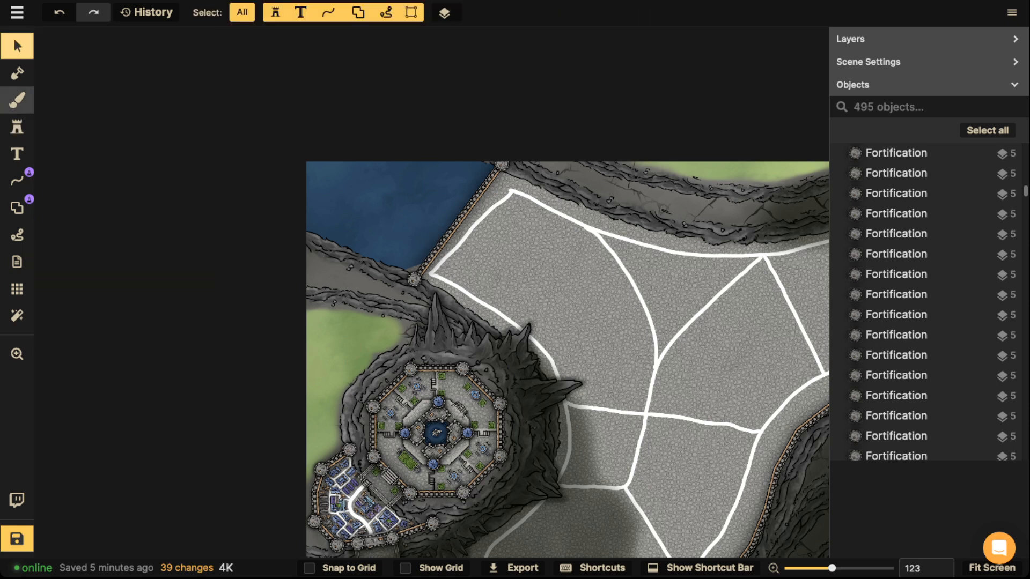
left_click(17, 208)
scroll(295, 226, "up", 2)
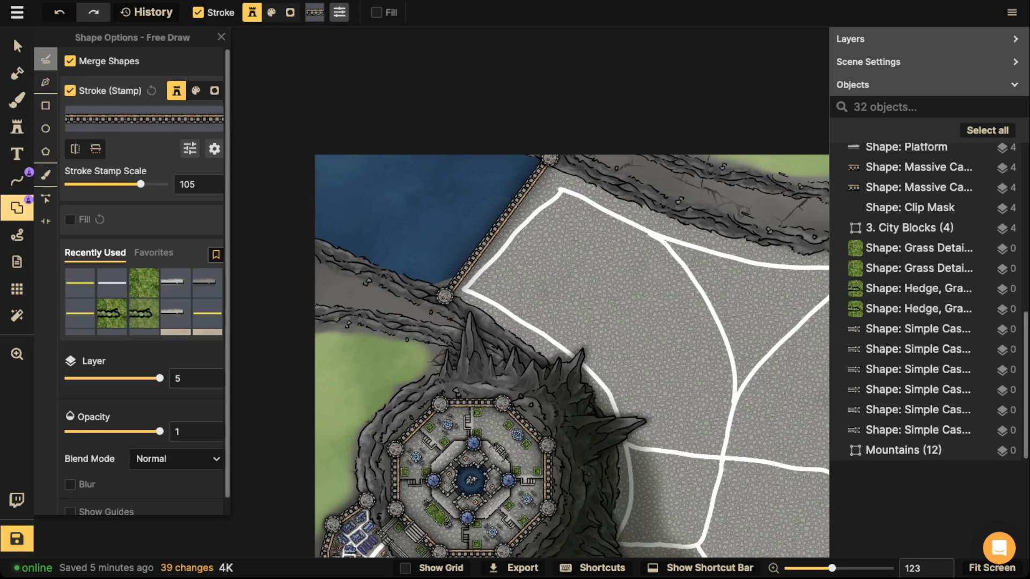
left_click(208, 282)
scroll(359, 191, "up", 3)
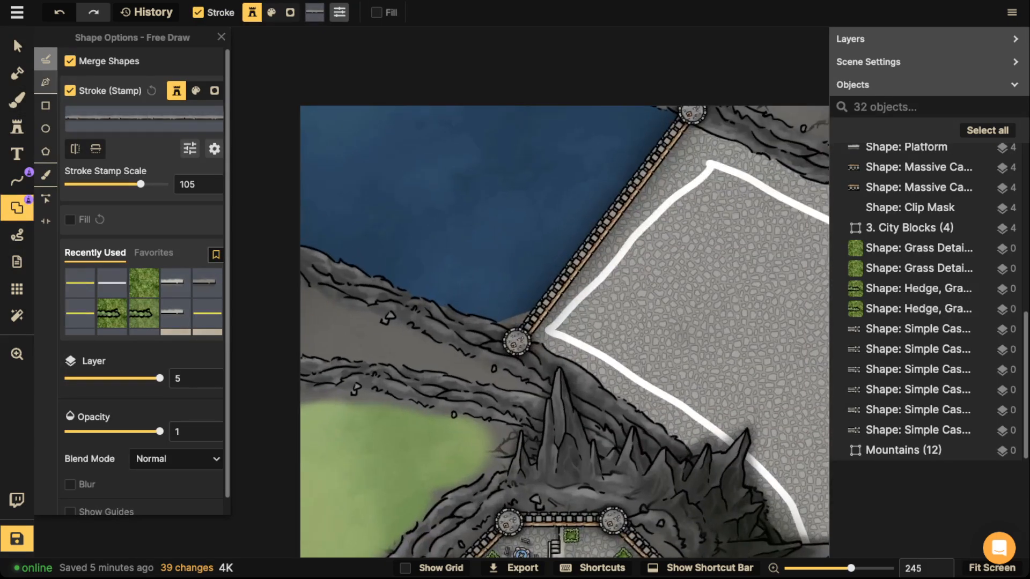
left_click(45, 129)
left_click(46, 105)
scroll(465, 138, "up", 2)
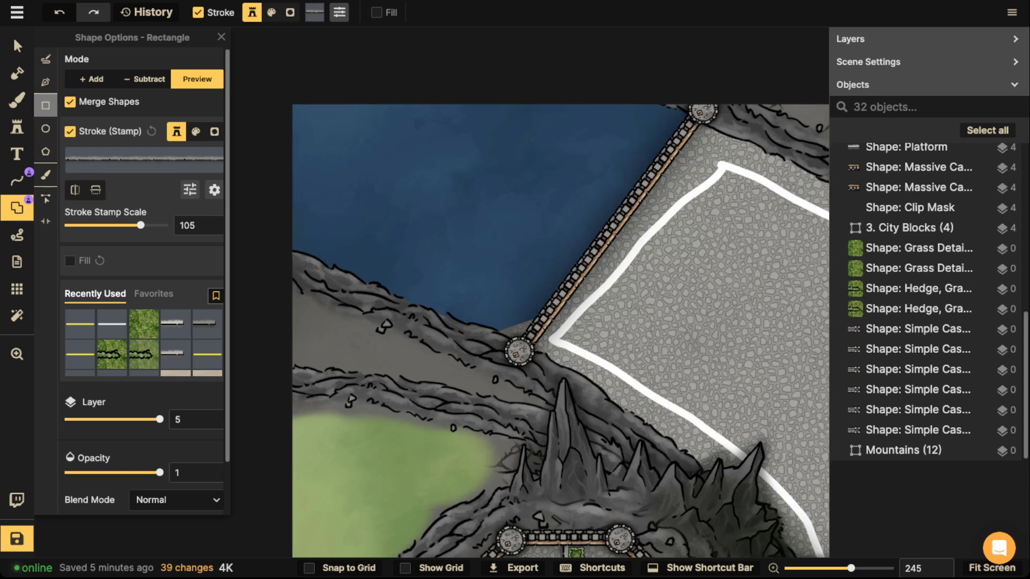
mouse_move(444, 158)
left_mouse_down()
mouse_move(494, 224)
mouse_move(469, 232)
left_mouse_up()
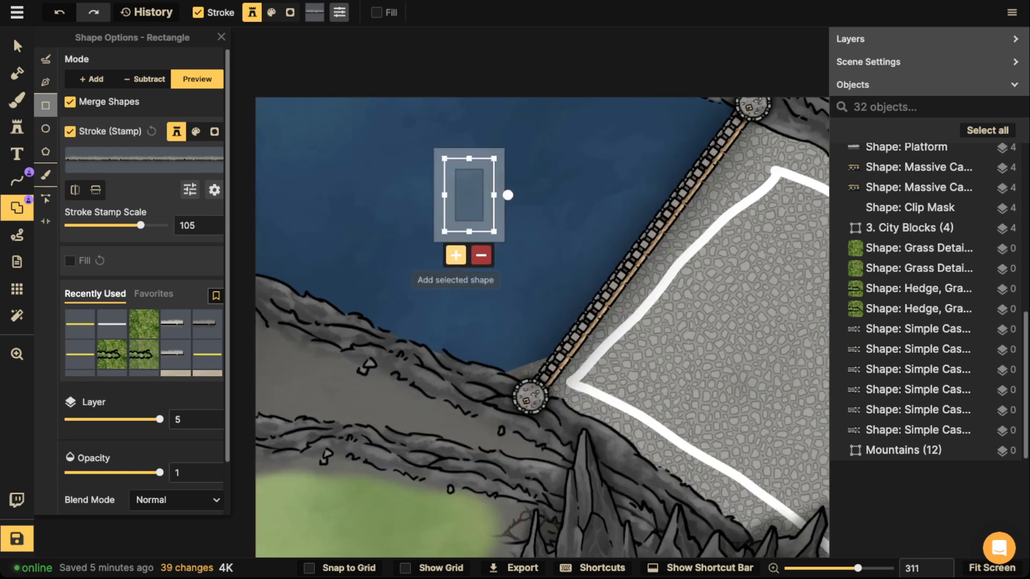
left_click(455, 262)
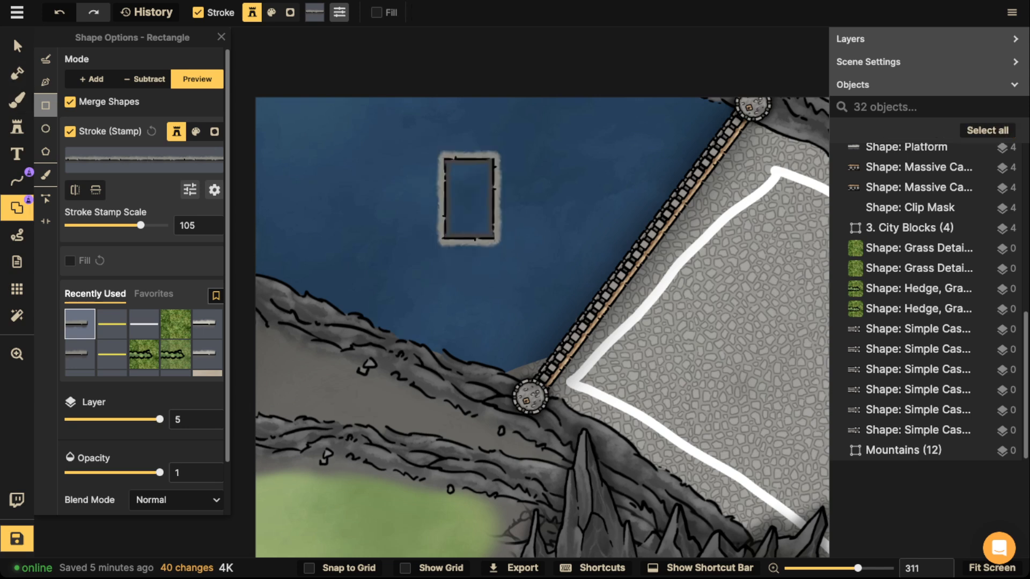
Flip the rectangle's platform stroke both horizontally and vertically.
left_click(17, 46)
left_click(464, 199)
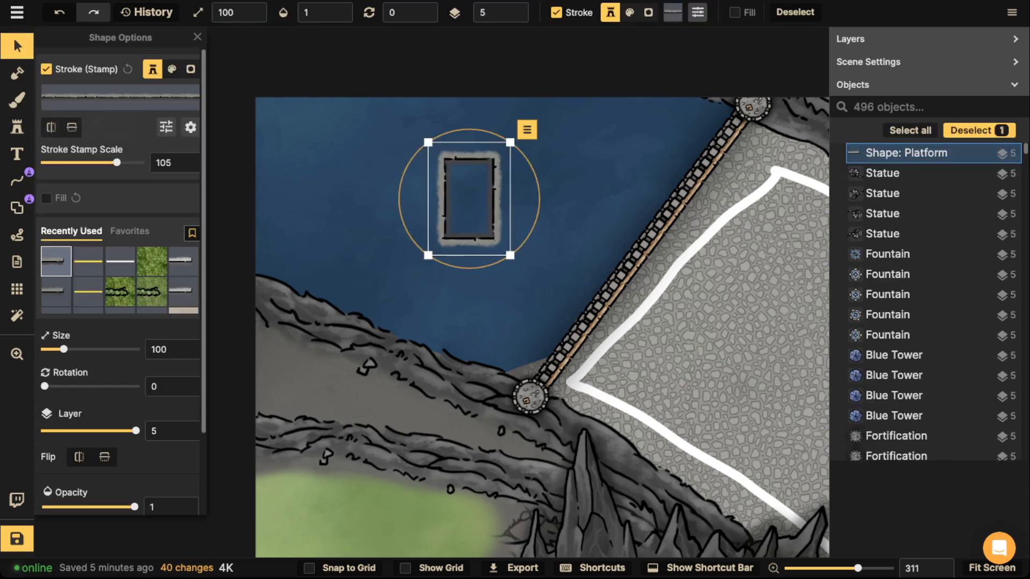
left_click(51, 127)
left_click(71, 127)
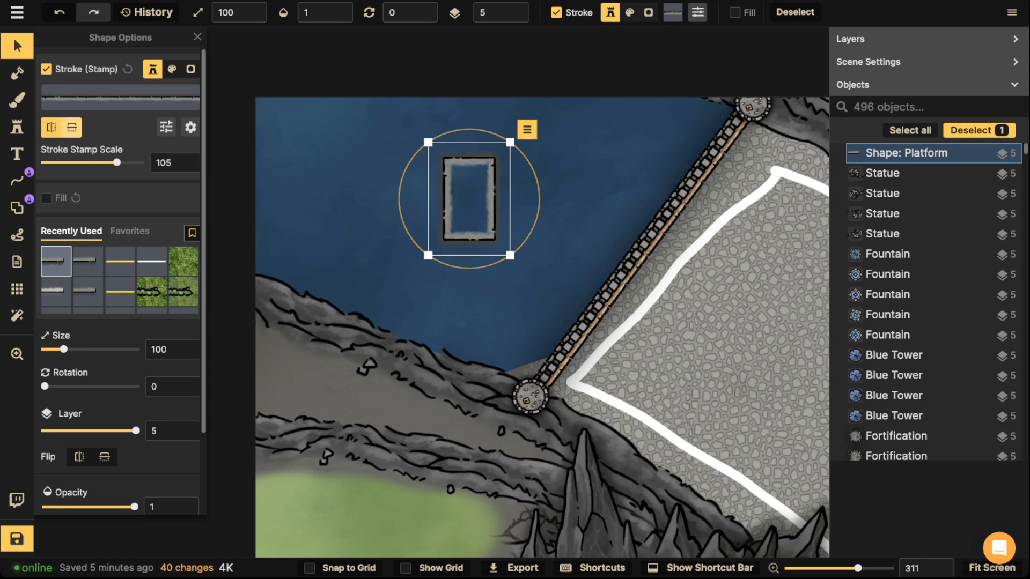
Enable the rectangle's texture fill and change it to the light grey texture.
left_click(46, 198)
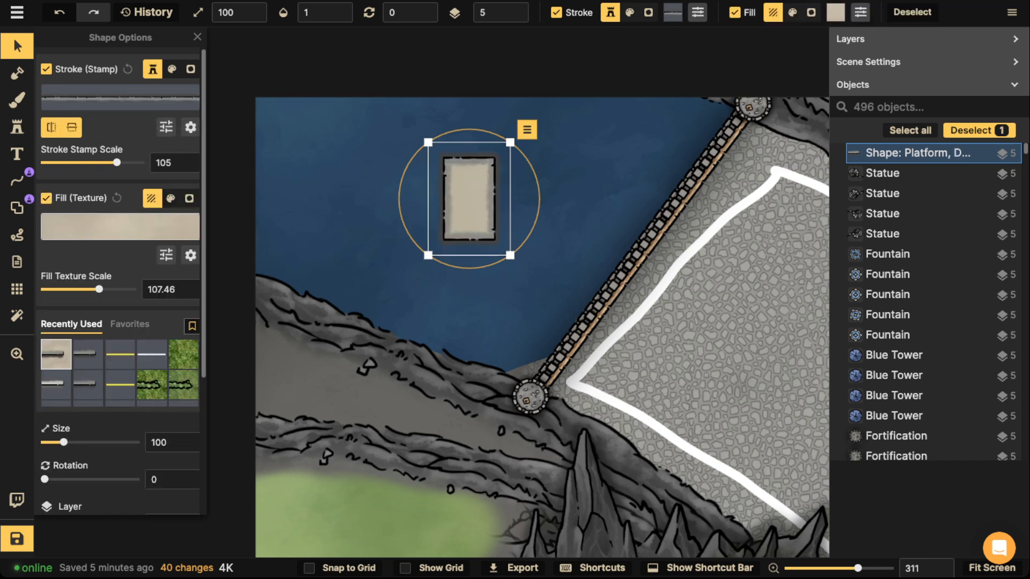
left_click(120, 227)
left_click(233, 162)
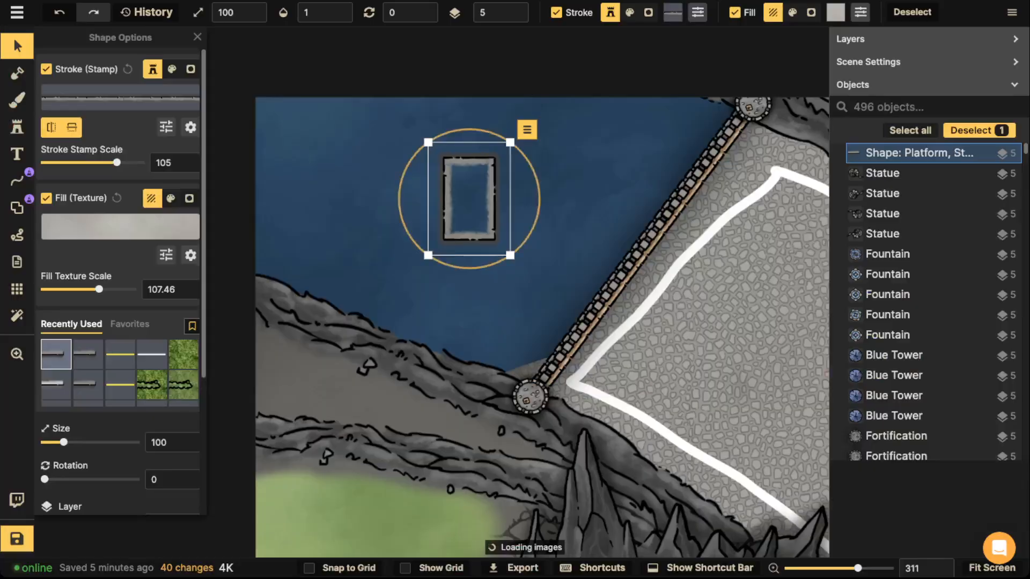
Lower the rectangle's fill brightness to 86.
left_click(166, 256)
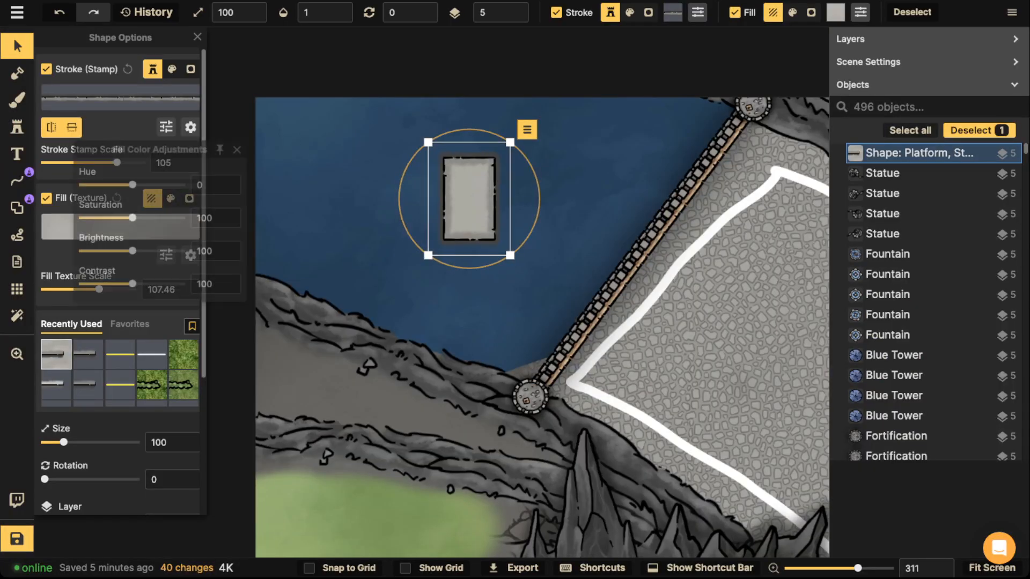
left_click_drag(132, 251, 125, 250)
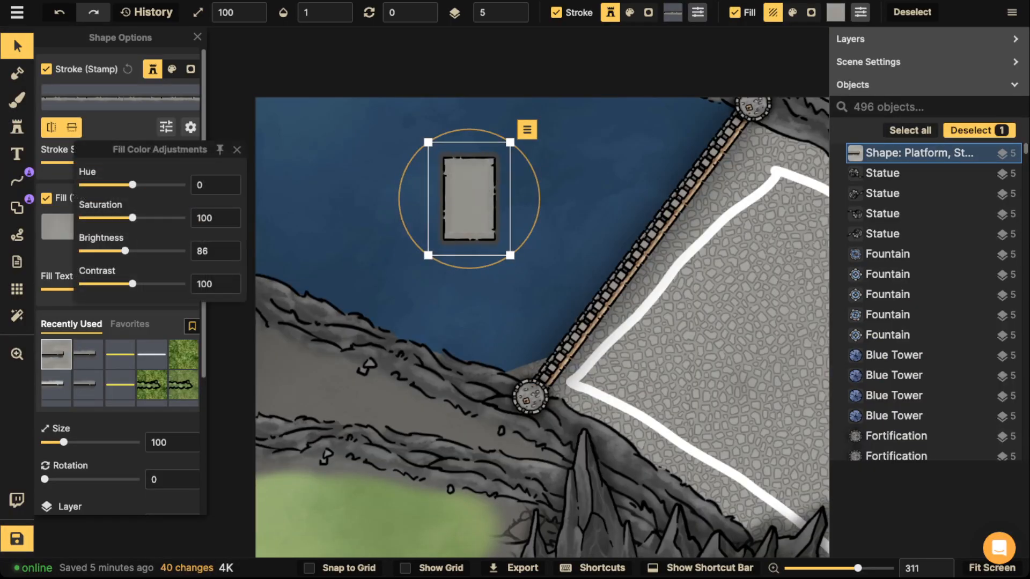
left_click(237, 149)
scroll(414, 197, "up", 2)
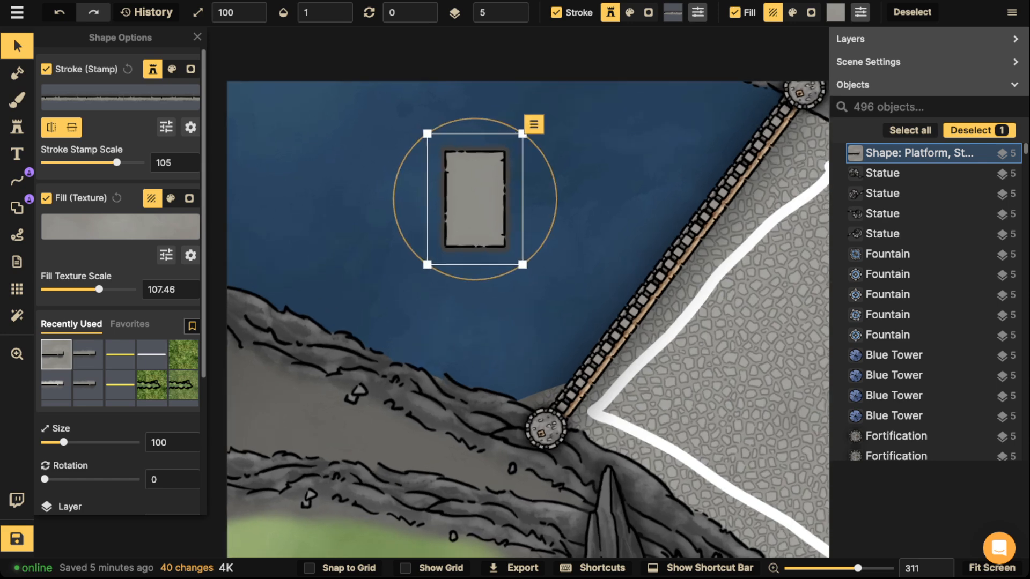
Add a node at the middle of the platform rectangle's upper edge and pull it upward to form a pointed tip.
left_click(17, 208)
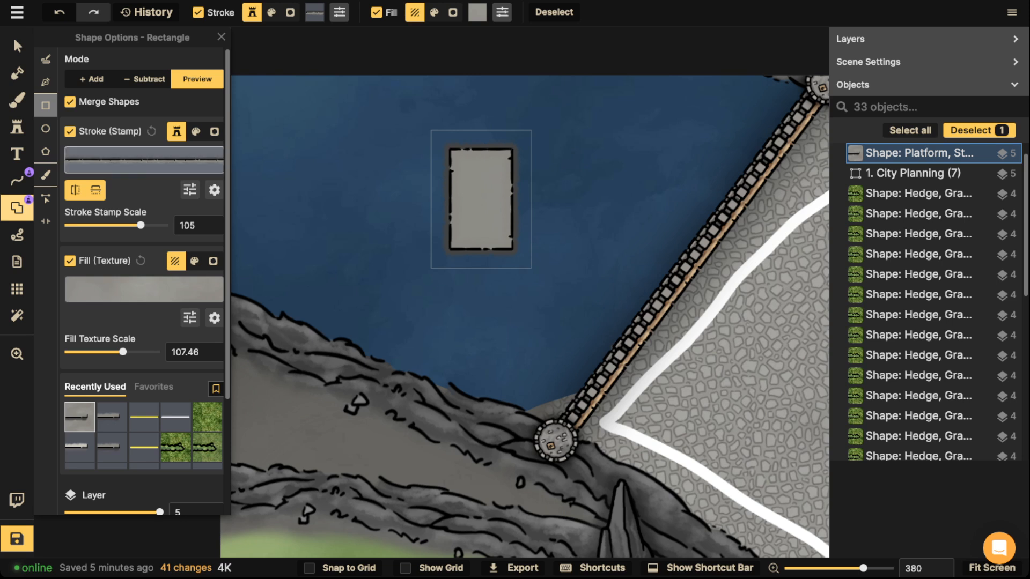
left_click(45, 199)
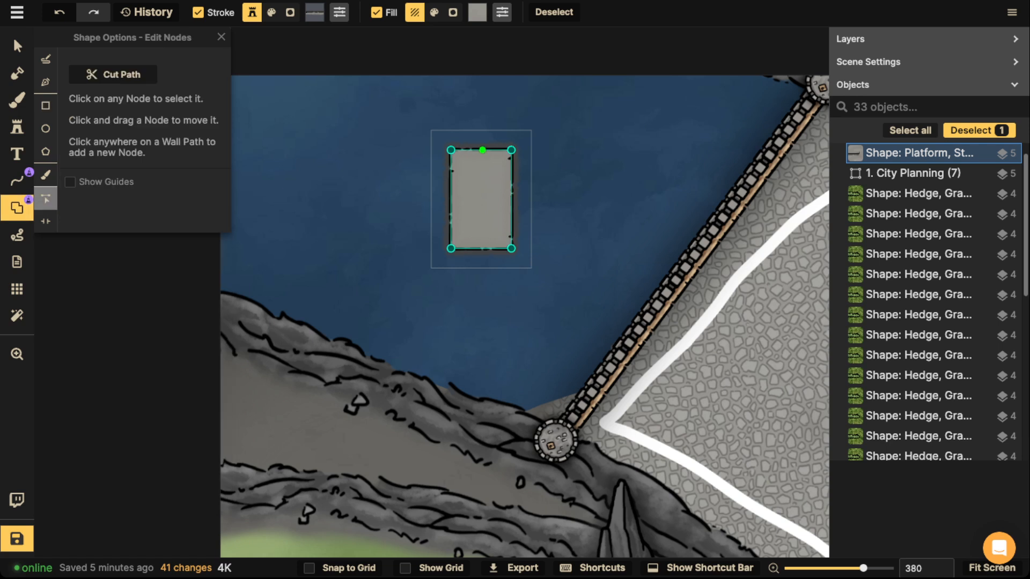
left_click_drag(483, 149, 481, 116)
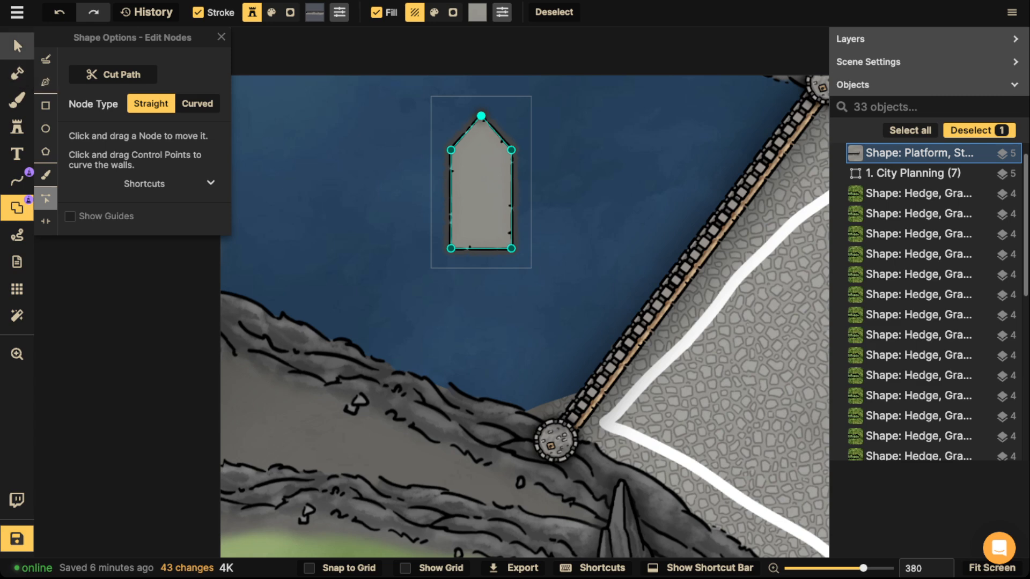
Duplicate the pointed platform shape, reduce the copy to size 80, and nest it inside the original with their bases aligned.
left_click(18, 46)
left_click(488, 217)
scroll(488, 217, "up", 2)
key("ctrl+c")
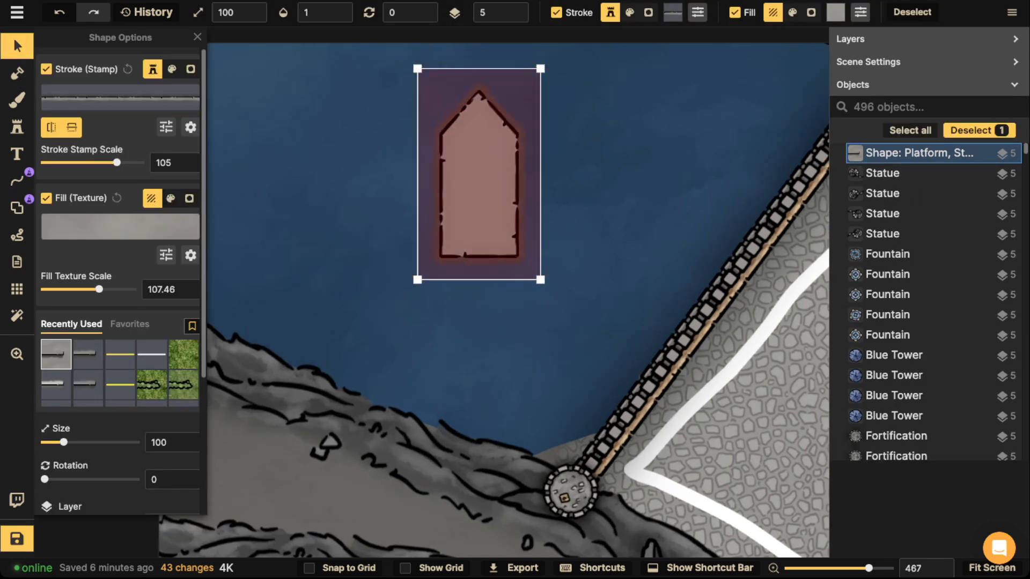
key("ctrl+v")
key("[")
key("[")
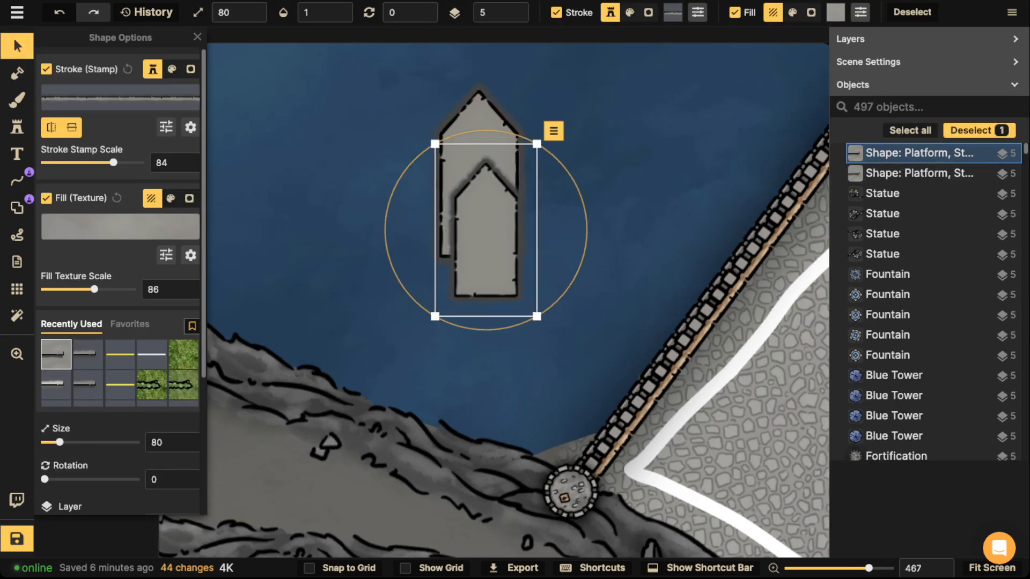
left_click_drag(486, 230, 480, 191)
left_click(425, 135)
left_click(424, 134)
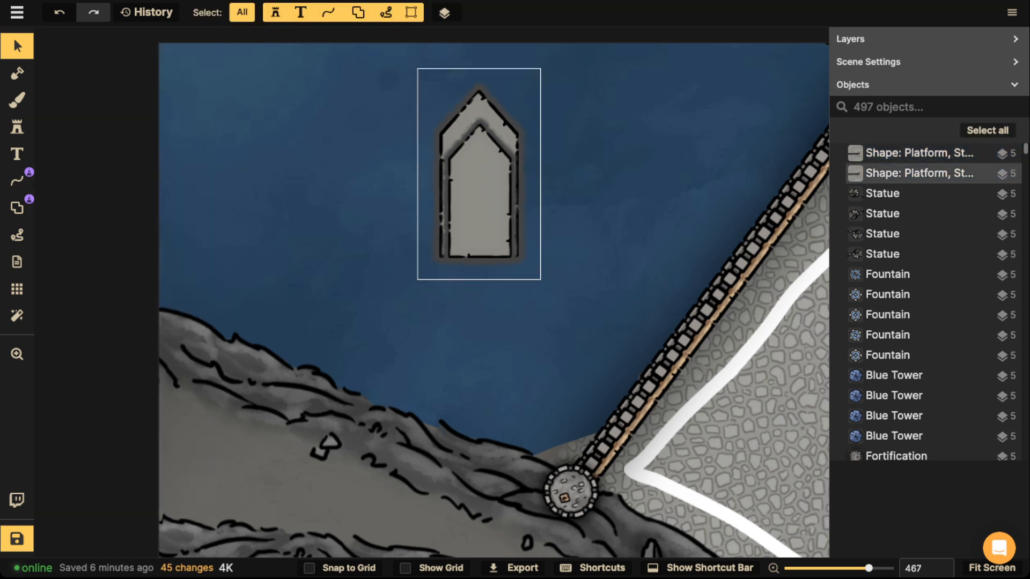
Box-select the two nested platform shapes and create a group from the selection, keeping the name "Group".
left_click_drag(396, 113, 496, 218)
left_click(571, 12)
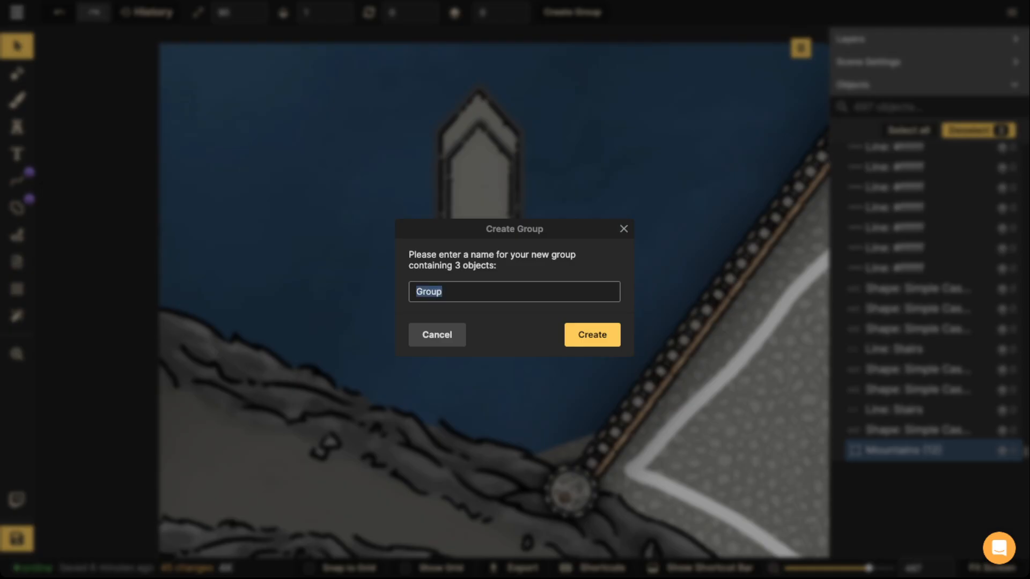
left_click(590, 333)
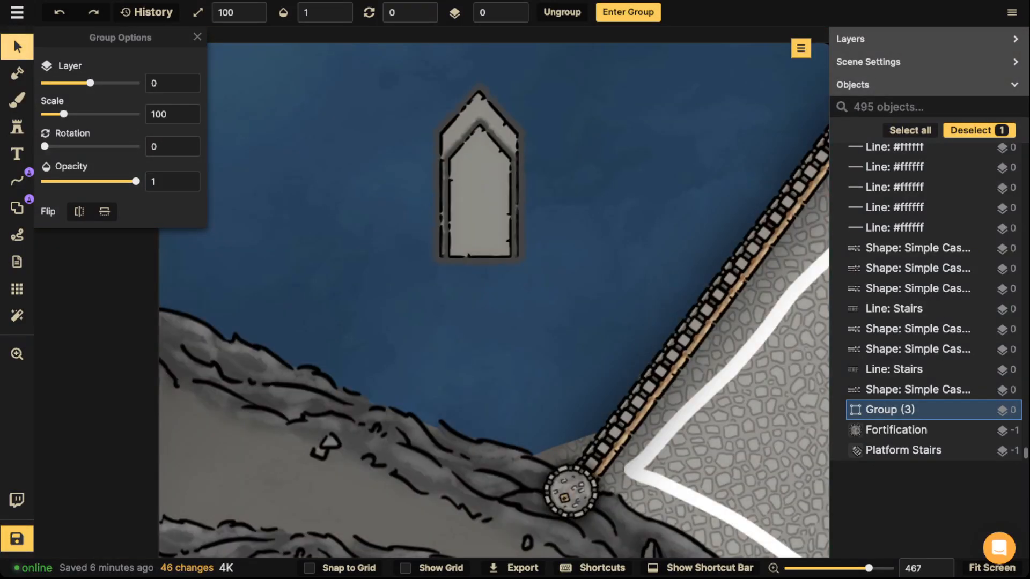
Select the new group on the map, lock it, and clear the selection.
left_click(455, 117)
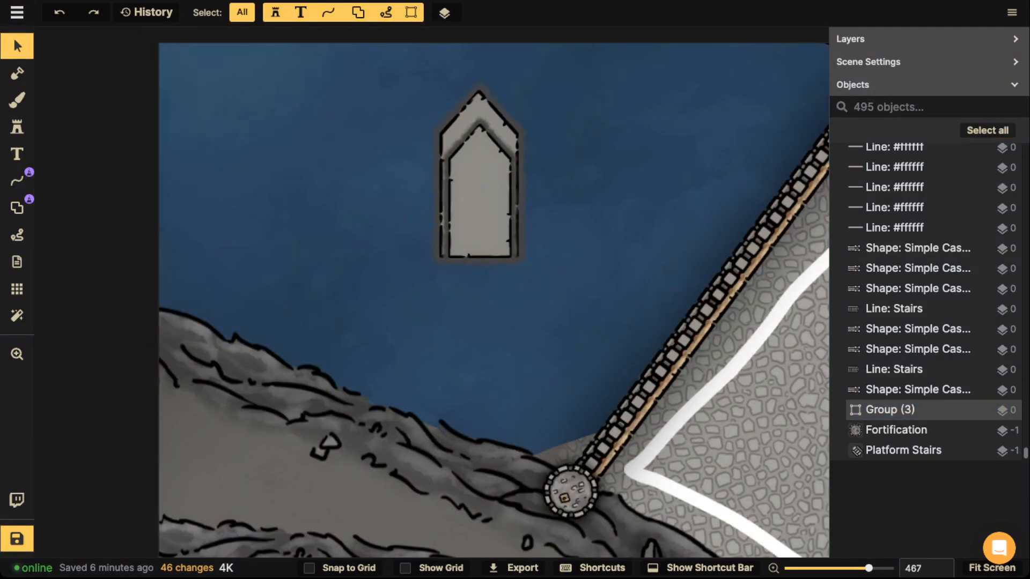
left_click(455, 117)
left_click(455, 118)
scroll(455, 118, "down", 5)
left_click(462, 152)
scroll(461, 152, "down", 5)
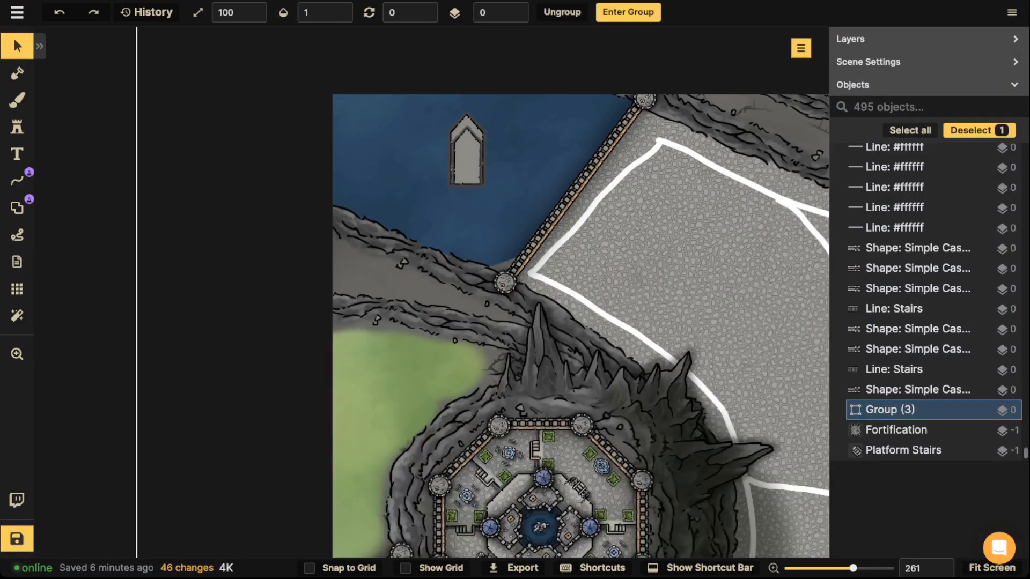
key("l")
left_click(462, 152)
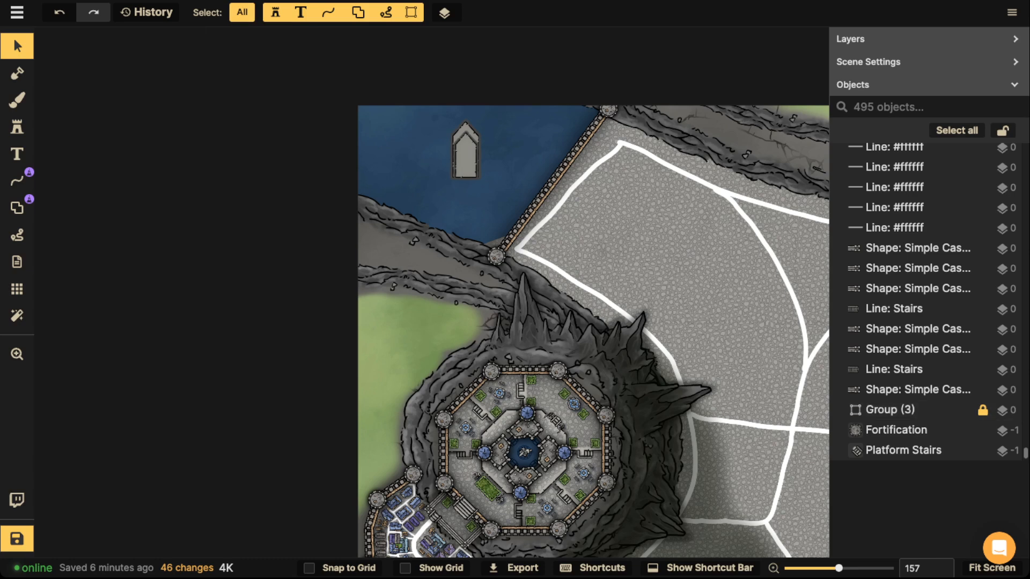
Select and deselect the locked group in the object list, and try to box-select the platform shapes over the lake.
left_click(901, 410)
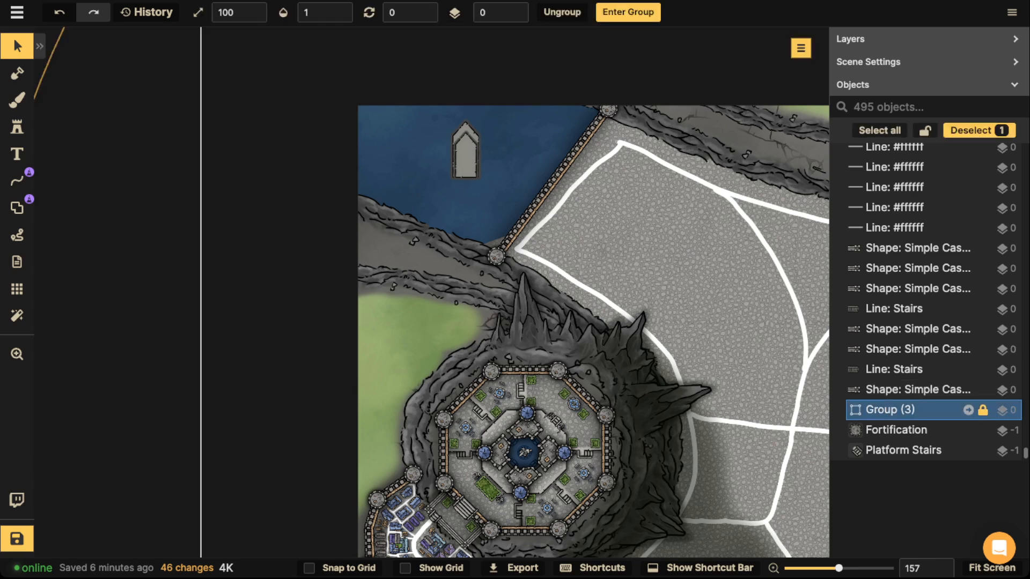
left_click(901, 409)
left_click_drag(400, 129, 469, 182)
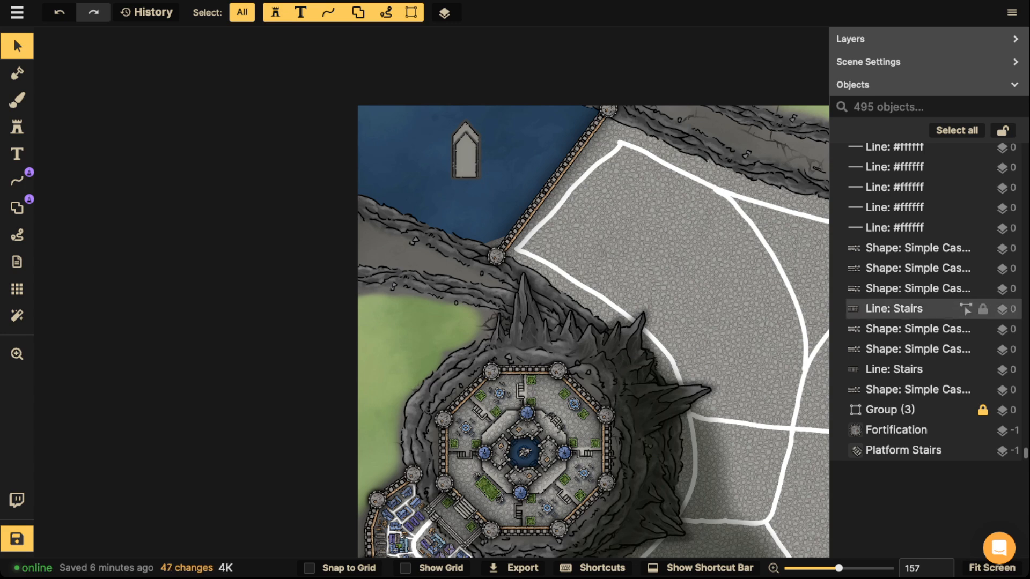
Unlock all objects, lock Group (3) again, and retry box-selecting the platform shapes over the lake.
left_click(1002, 130)
left_click(901, 410)
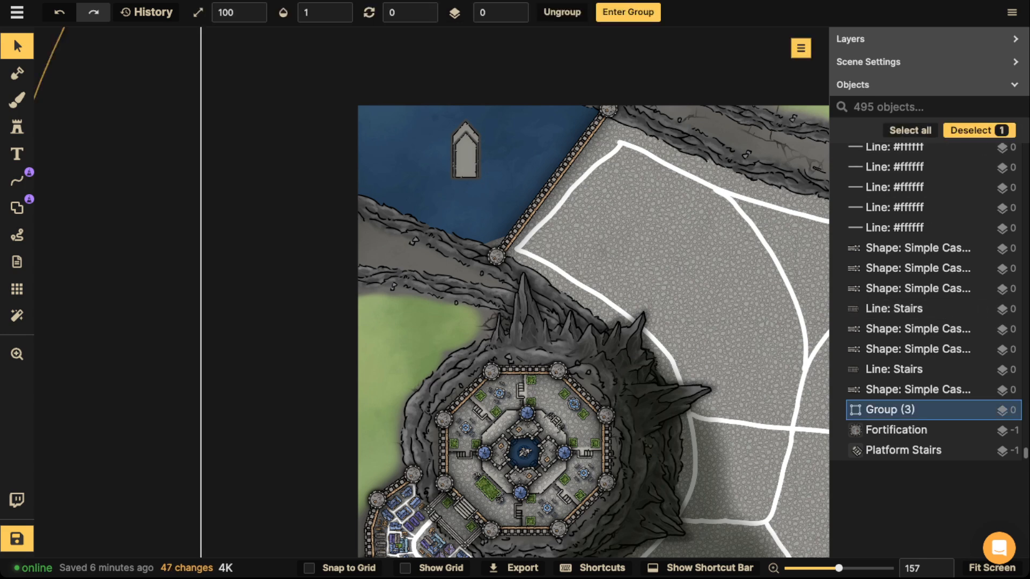
key("l")
left_click(901, 410)
left_click_drag(428, 123, 469, 164)
left_click_drag(426, 126, 494, 185)
left_click(440, 145)
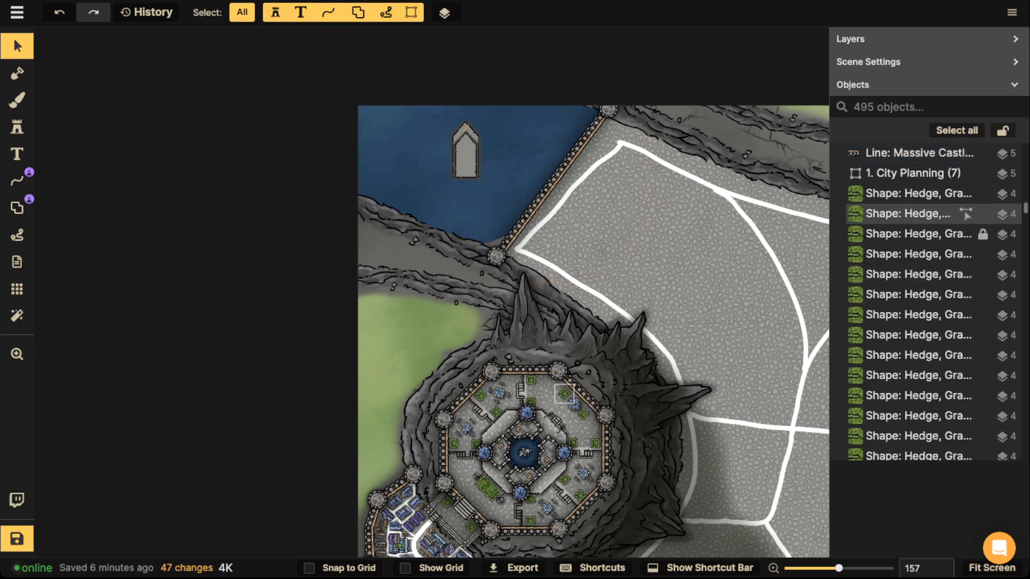
Limit the selection filter to groups and check the City Blocks and Group (3) entries for the platform shapes.
scroll(912, 214, "up", 5)
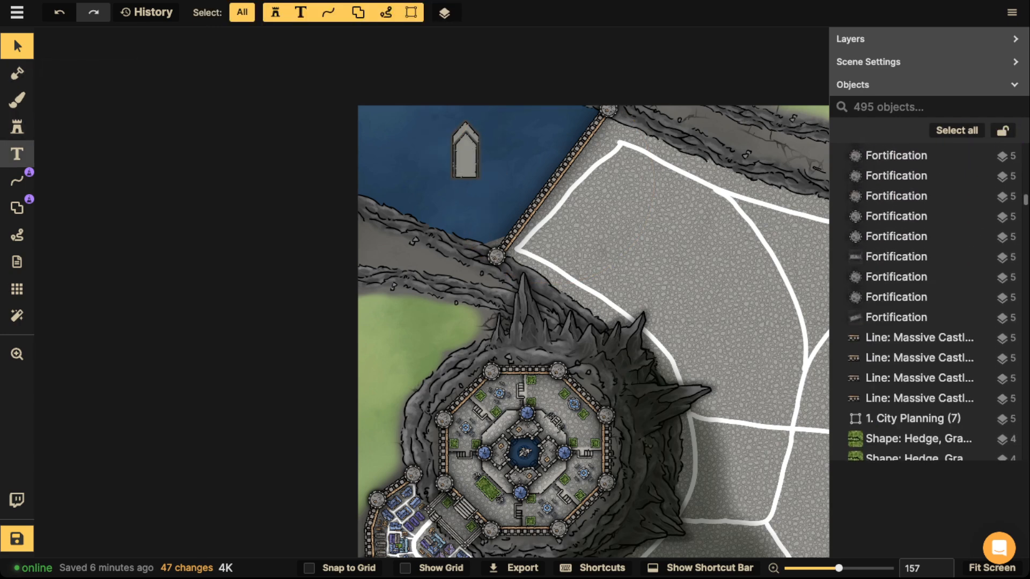
left_click(18, 154)
left_click(17, 47)
left_click(411, 13)
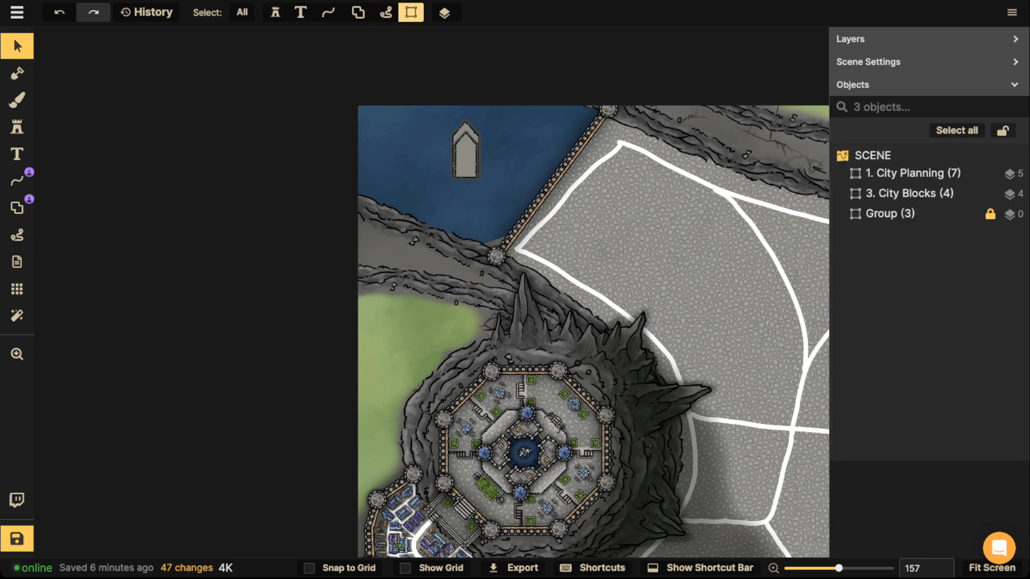
left_click(910, 193)
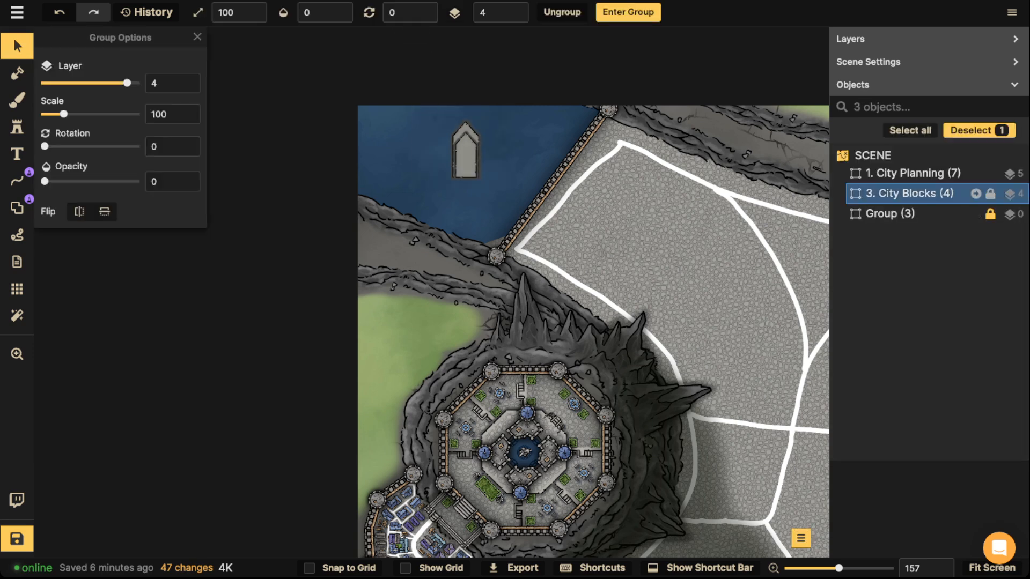
left_click(890, 213)
key("Escape")
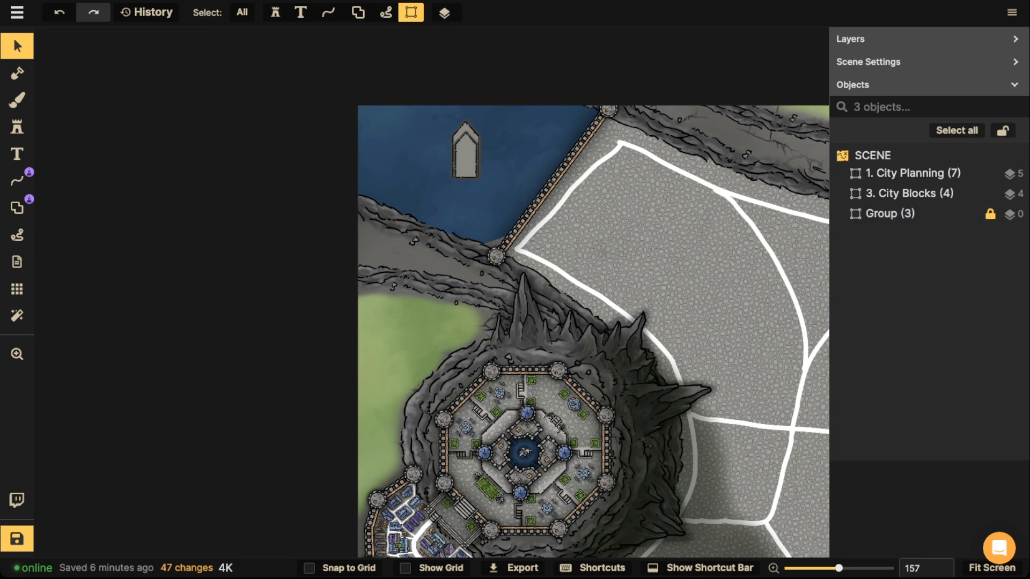
Restore the selection filter to all object types and save the map.
scroll(472, 139, "up", 4)
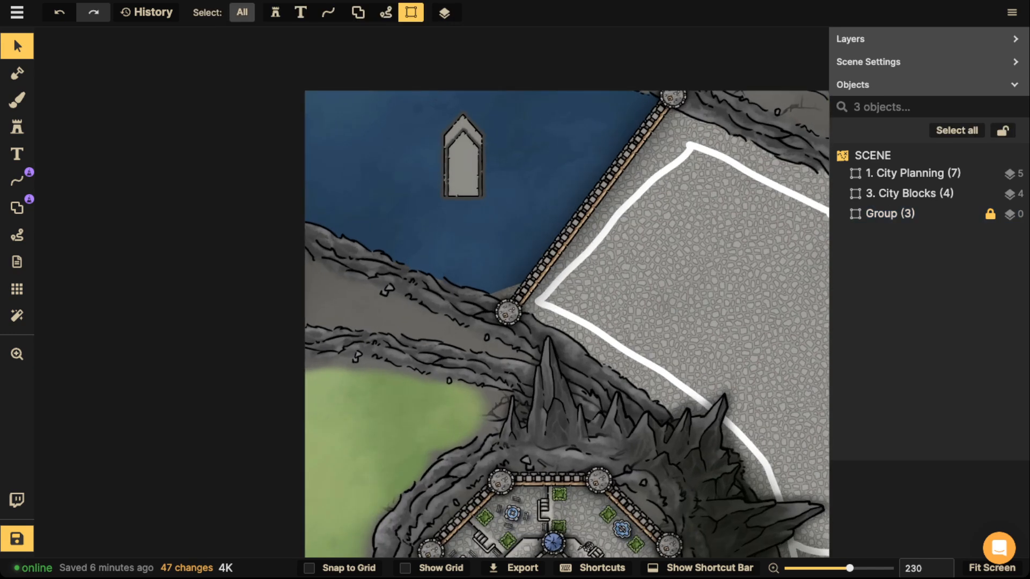
left_click(242, 12)
left_click(17, 538)
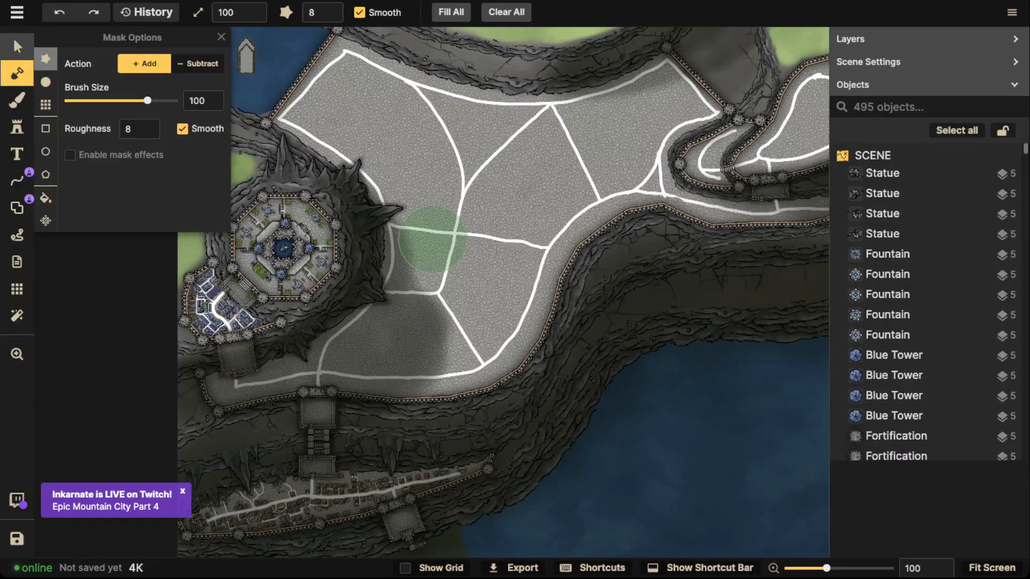
Clear the selection of the castle wall lines and bring the lake platform into closer view.
left_click(17, 47)
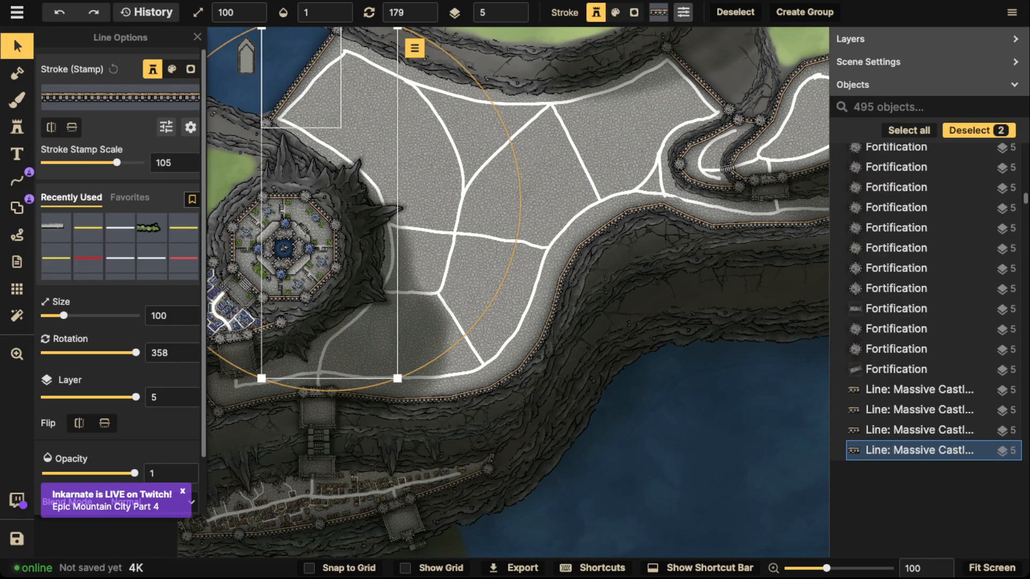
scroll(933, 329, "up", 15)
key("Escape")
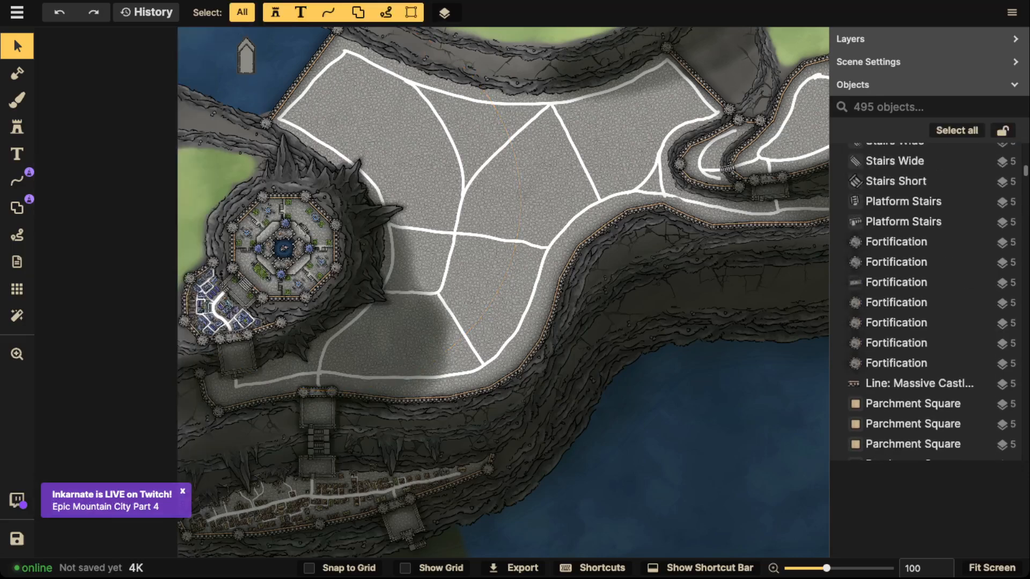
left_click_drag(252, 64, 335, 166)
scroll(292, 142, "up", 6)
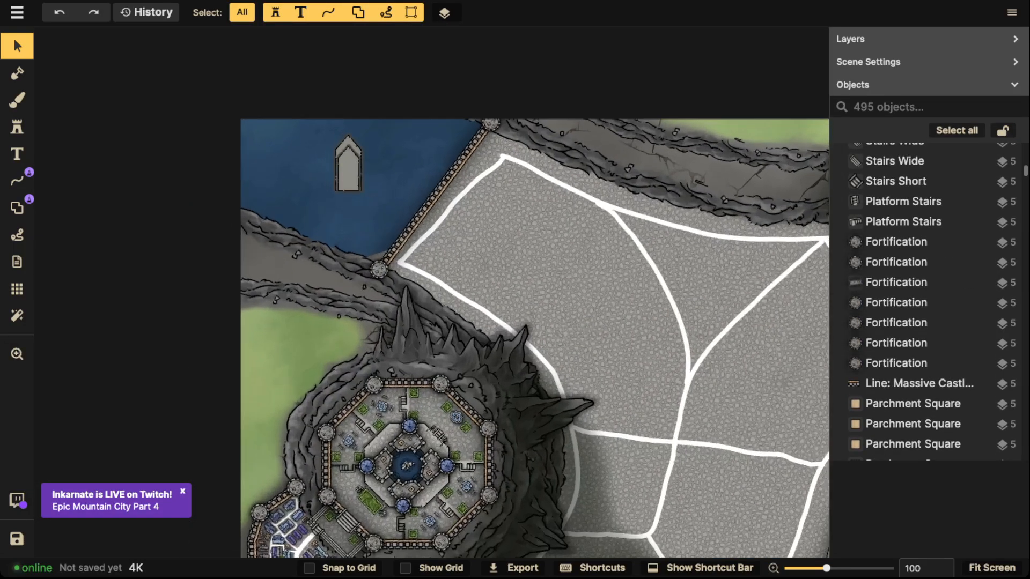
Brush the blue water texture over the platform on the Background layer at size 80, and set the brush layer to Foreground.
left_click(17, 101)
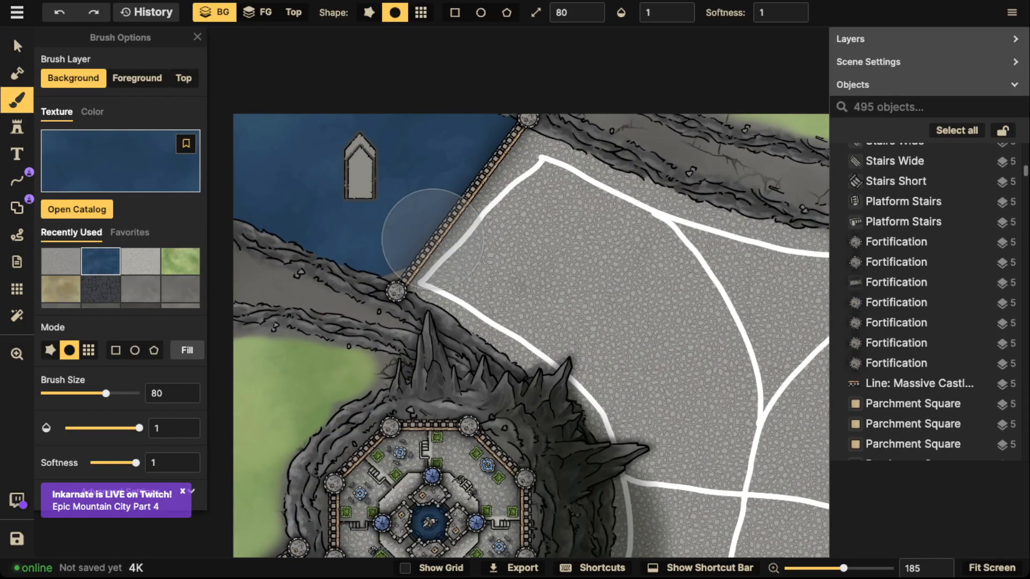
mouse_move(355, 157)
left_mouse_down()
mouse_move(368, 168)
mouse_move(358, 165)
mouse_move(383, 151)
mouse_move(400, 165)
left_mouse_up()
left_click(137, 78)
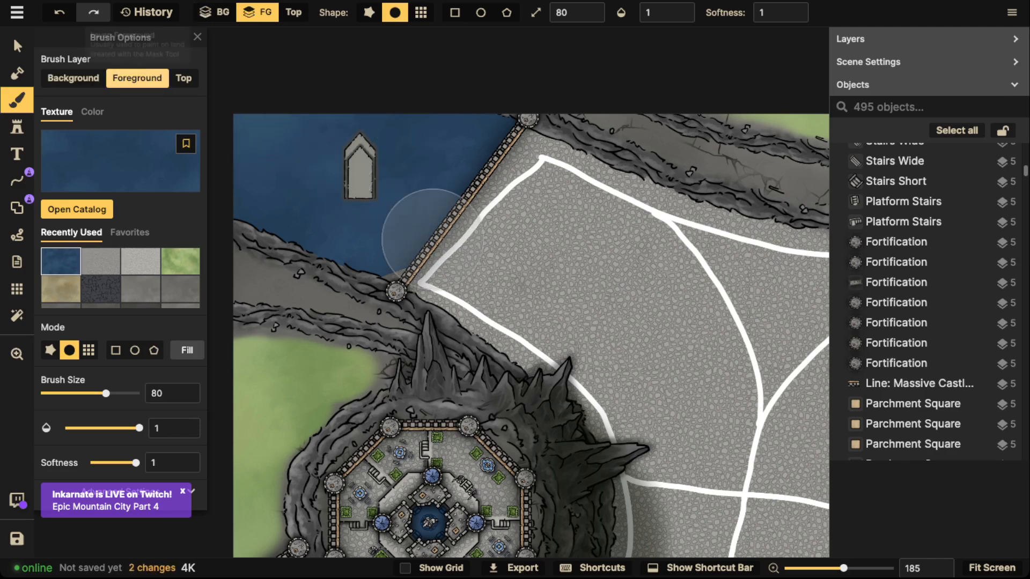
left_click(17, 47)
Look through the object list for the platform shapes, checking the first Statue entry.
scroll(912, 221, "up", 8)
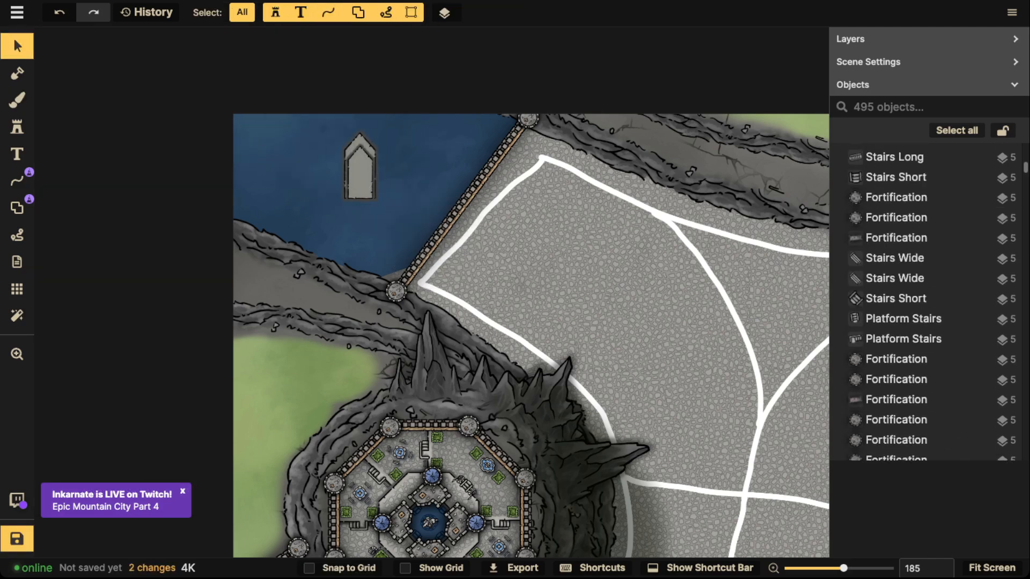
scroll(912, 221, "up", 5)
left_click(907, 173)
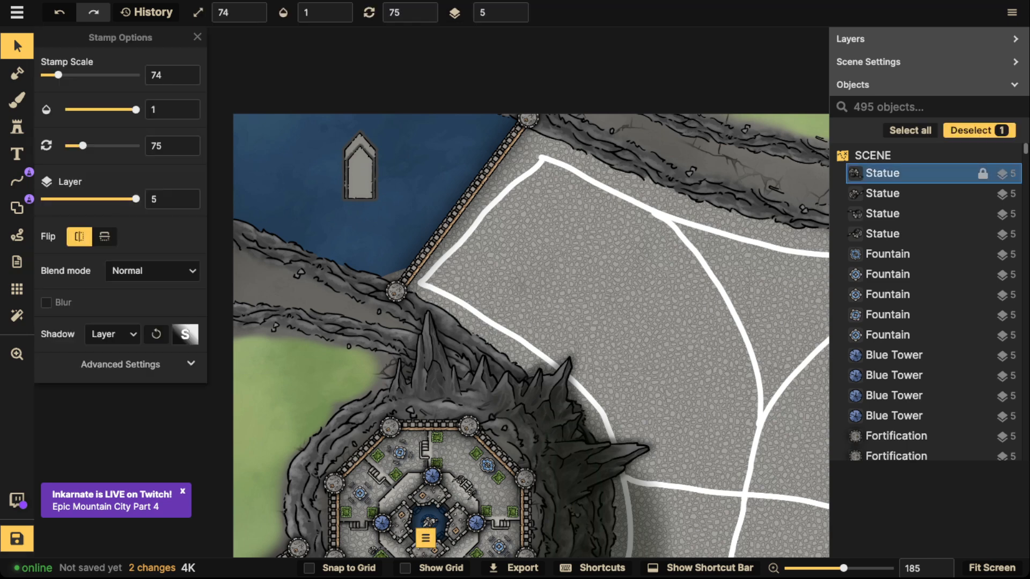
scroll(912, 297, "down", 8)
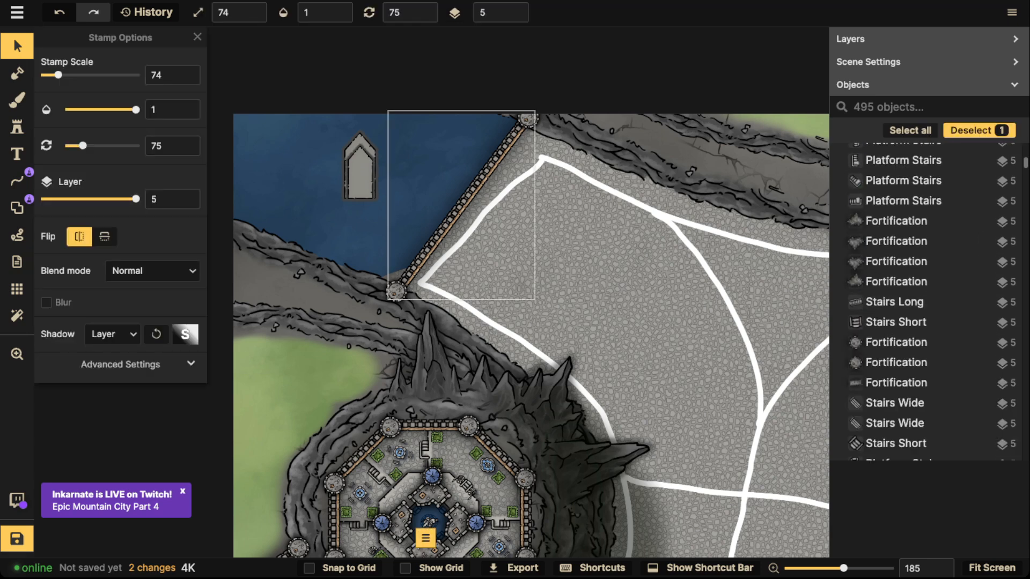
Move the tall rock spike north of the octagonal fortress slightly downward and deselect it.
left_click(427, 356)
mouse_move(428, 357)
left_mouse_down()
mouse_move(327, 172)
mouse_move(301, 177)
mouse_move(370, 174)
mouse_move(430, 373)
left_mouse_up()
left_click(485, 293)
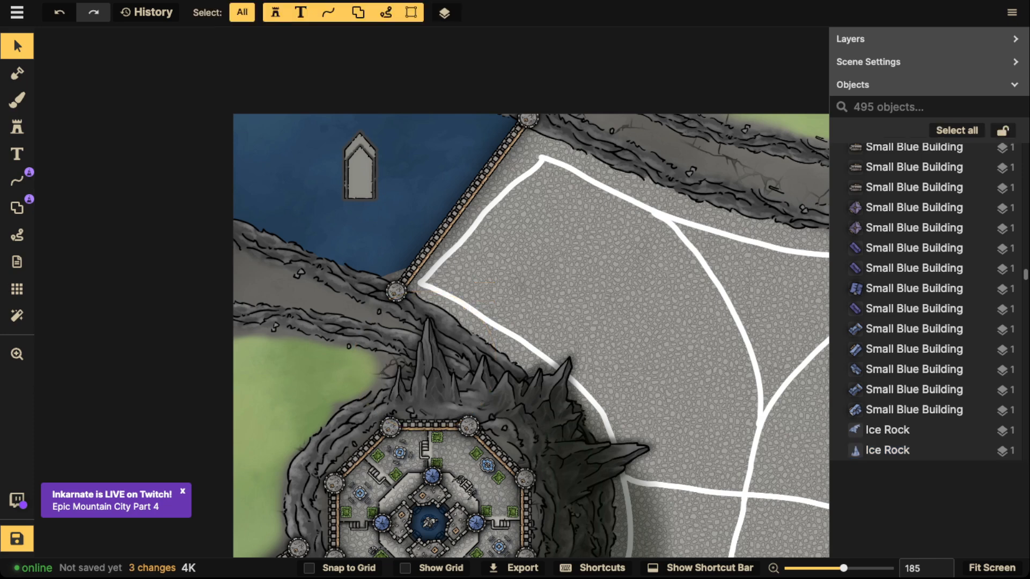
Search the object list from blue buildings to fortifications for the lake platform, and try to box-select the platform on the map.
scroll(932, 322, "down", 9)
scroll(932, 300, "up", 20)
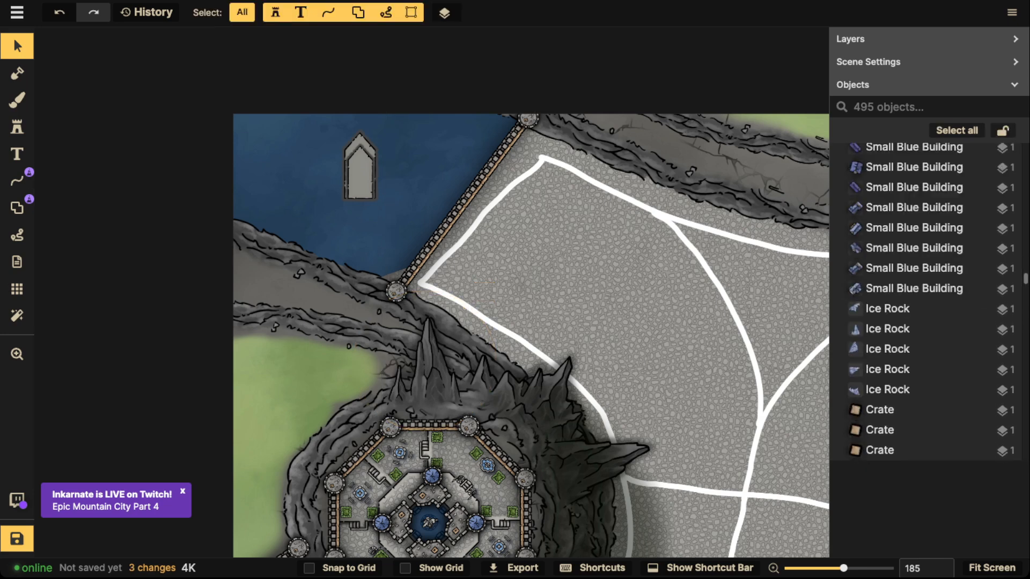
scroll(933, 311, "up", 15)
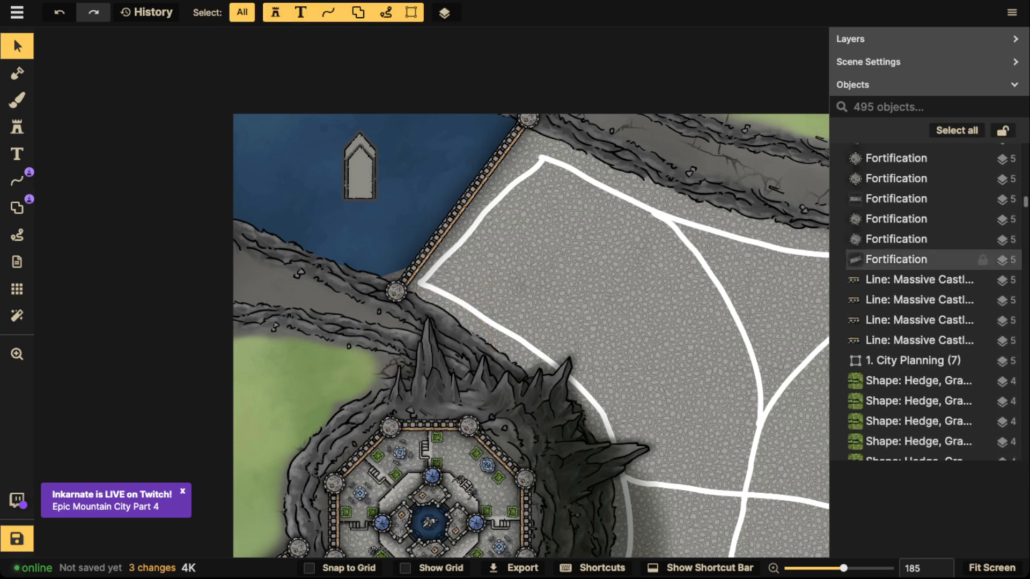
scroll(932, 301, "down", 5)
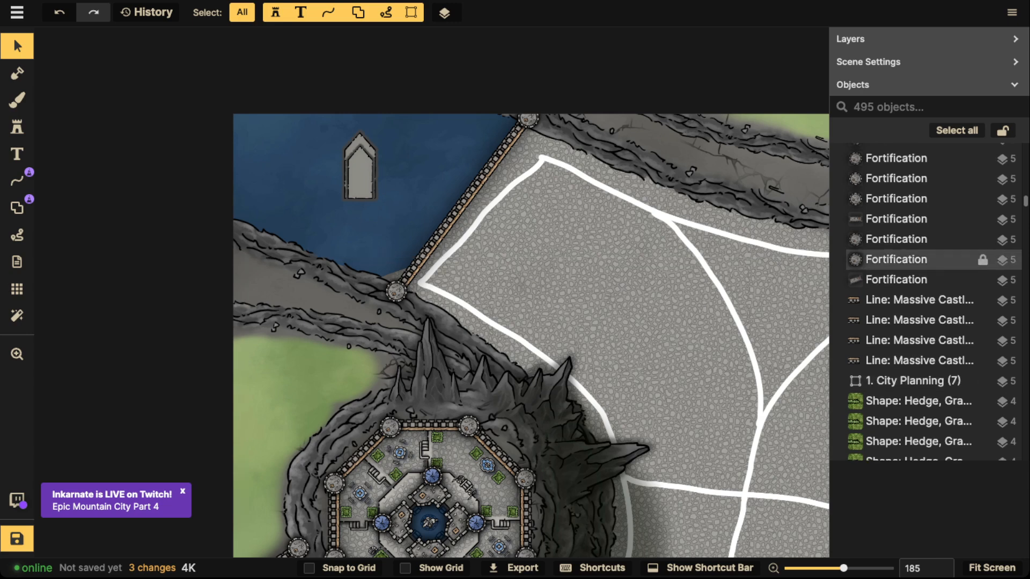
left_click_drag(338, 154, 391, 192)
left_click_drag(342, 152, 379, 178)
left_click_drag(322, 146, 369, 187)
scroll(933, 233, "down", 5)
scroll(927, 300, "down", 10)
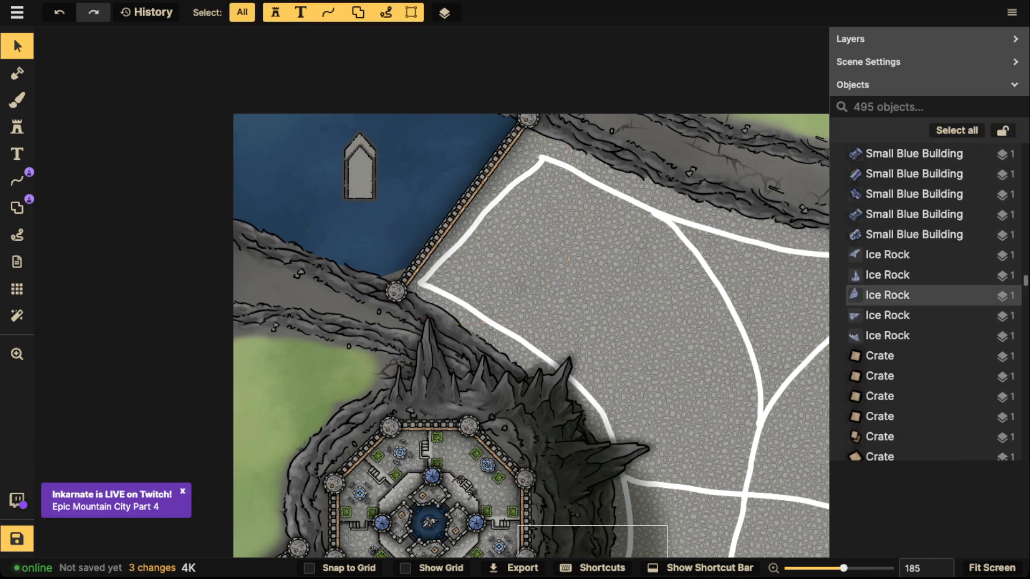
scroll(927, 300, "up", 10)
scroll(912, 271, "down", 5)
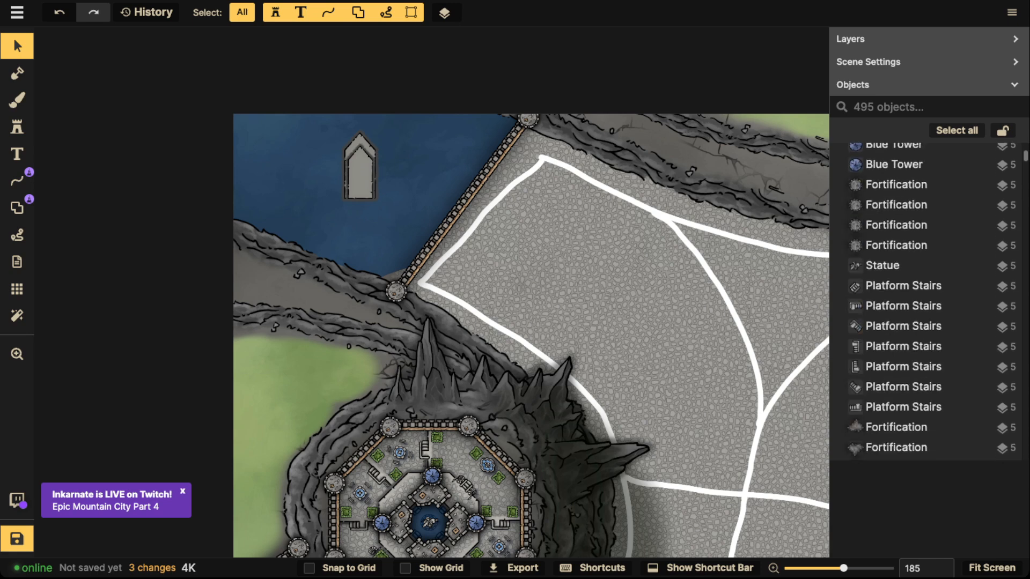
scroll(933, 269, "down", 4)
scroll(933, 266, "up", 6)
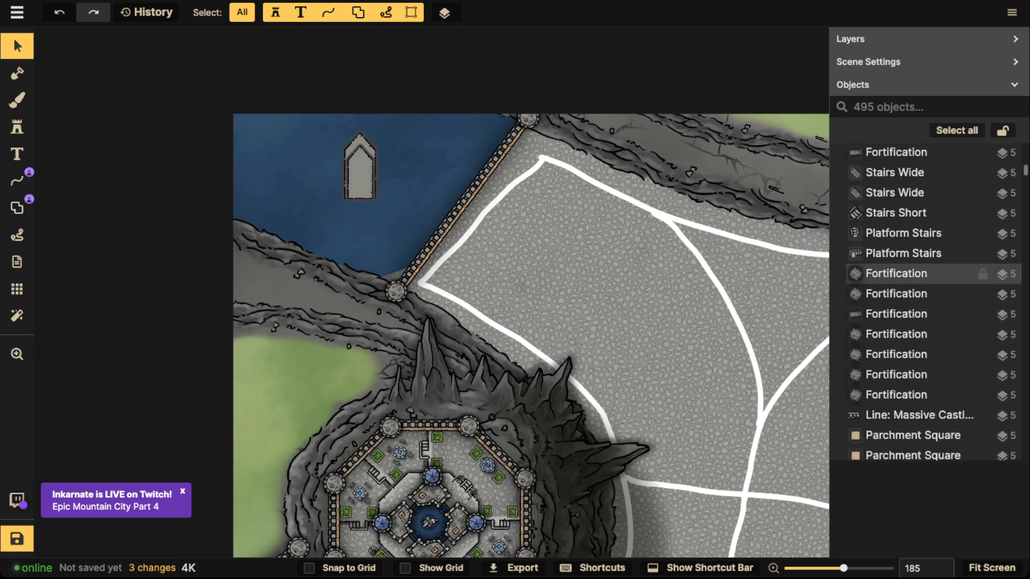
scroll(933, 265, "down", 10)
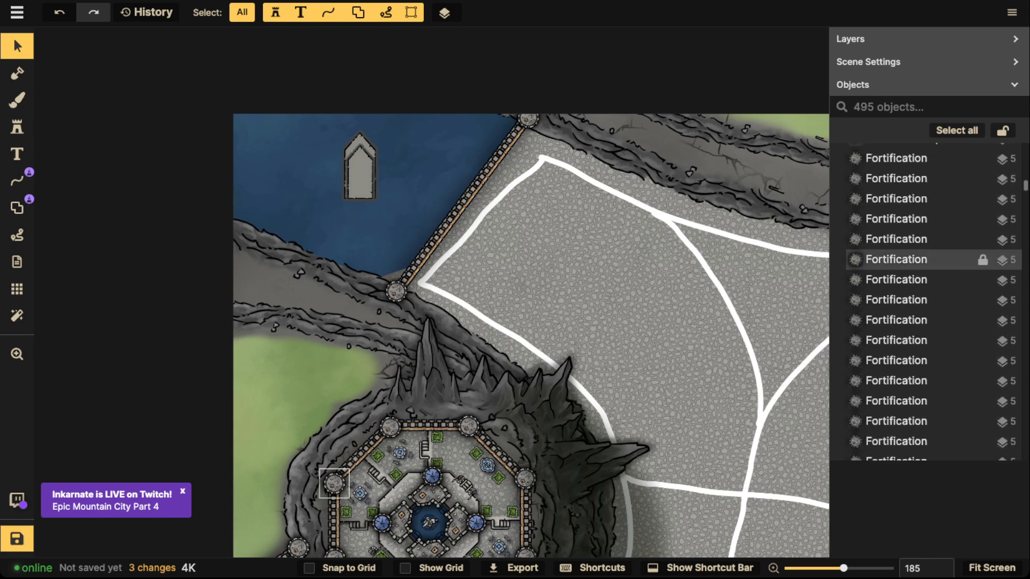
scroll(933, 271, "down", 2)
Limit selection to shapes and groups, and check the City Planning, Platform, Simple Castle and locked Group (3) entries.
left_click(242, 12)
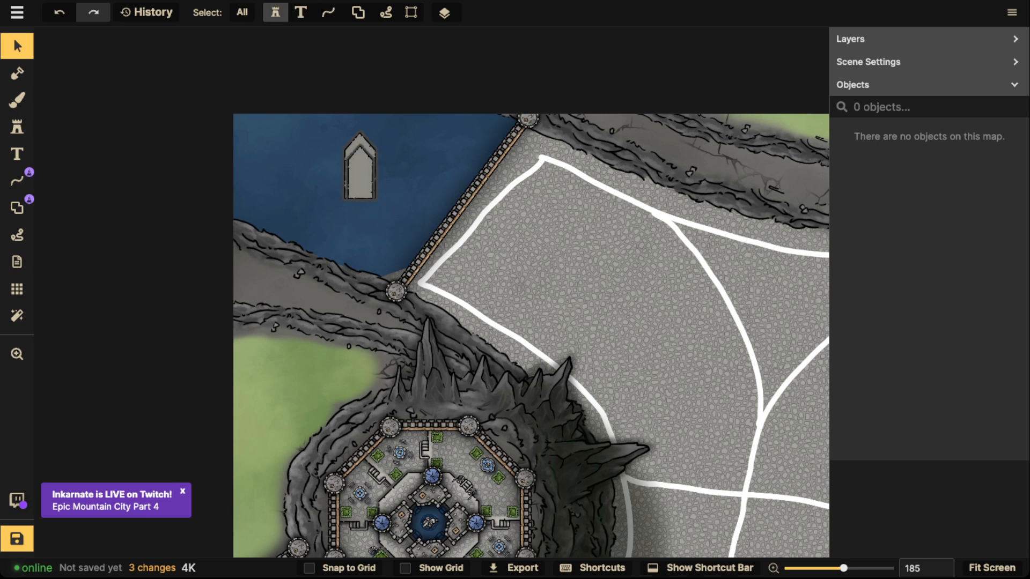
left_click(411, 12)
left_click(357, 13)
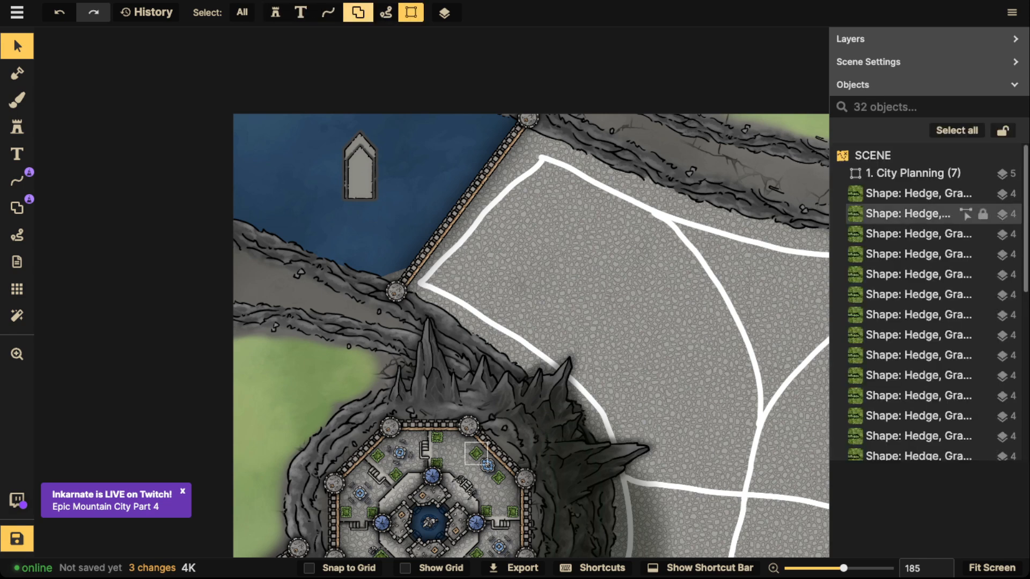
left_click(910, 173)
scroll(911, 227, "down", 8)
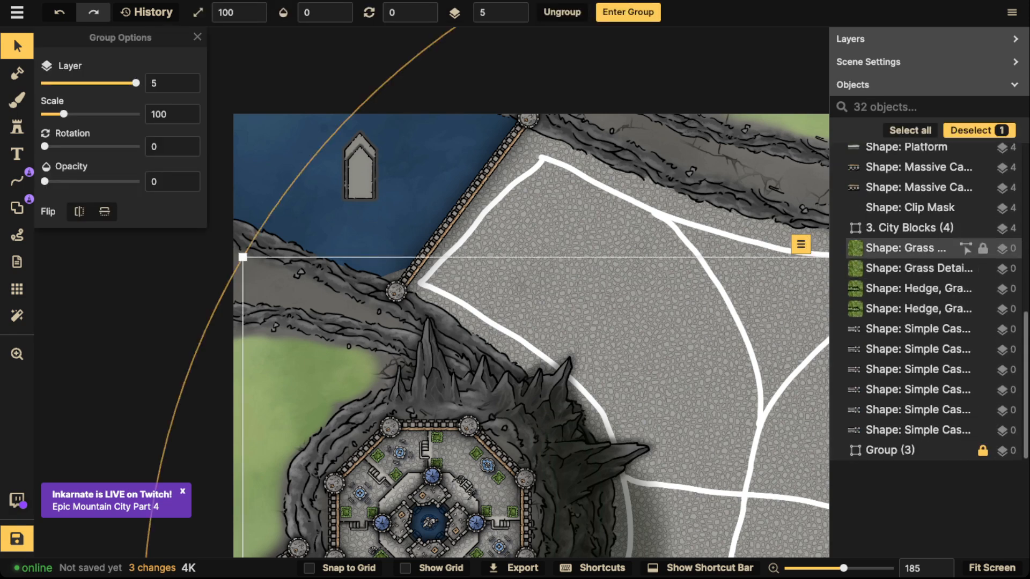
scroll(912, 229, "up", 2)
left_click(912, 231)
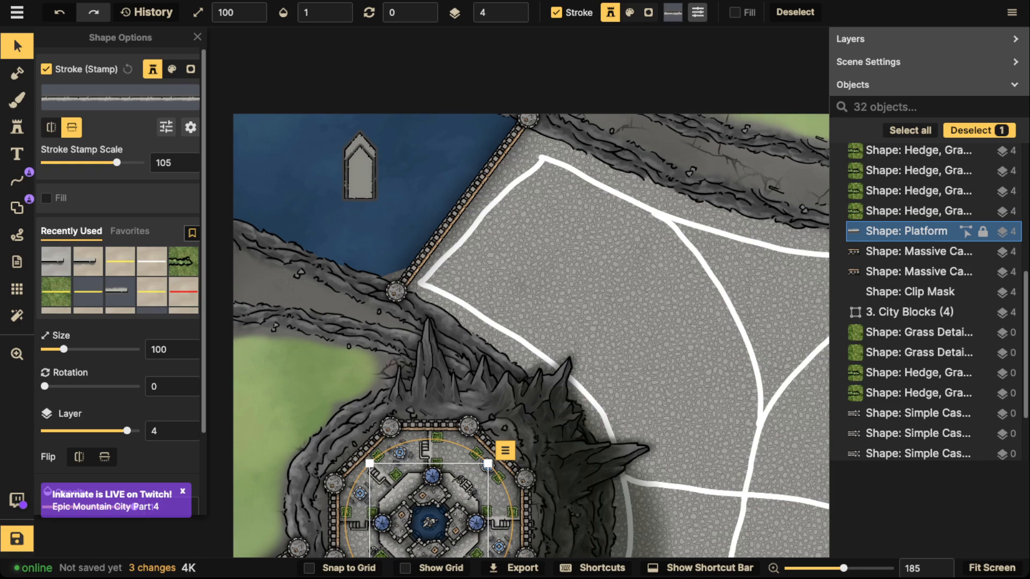
scroll(912, 231, "down", 2)
left_click(912, 429)
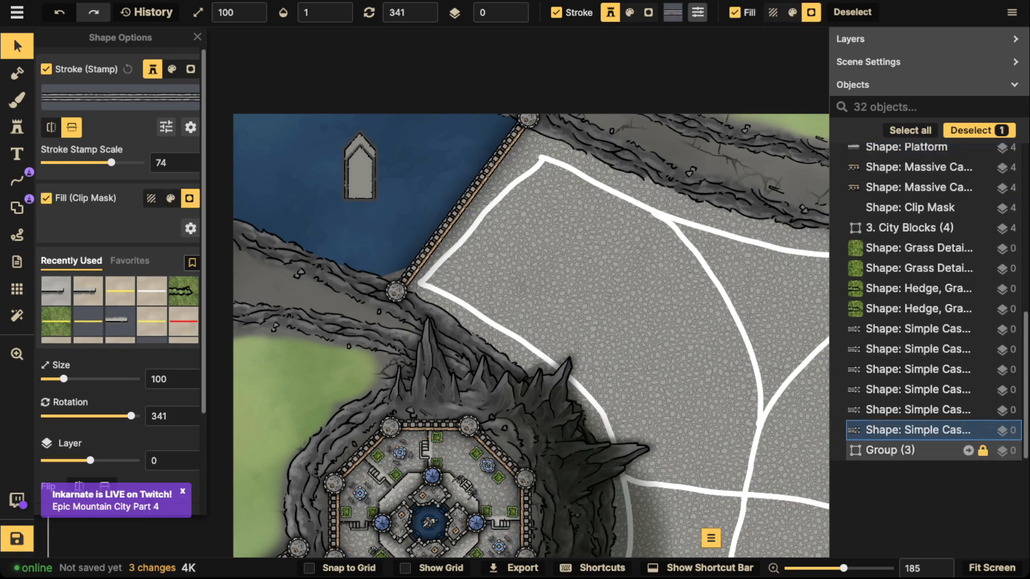
left_click(911, 450)
scroll(614, 259, "down", 5)
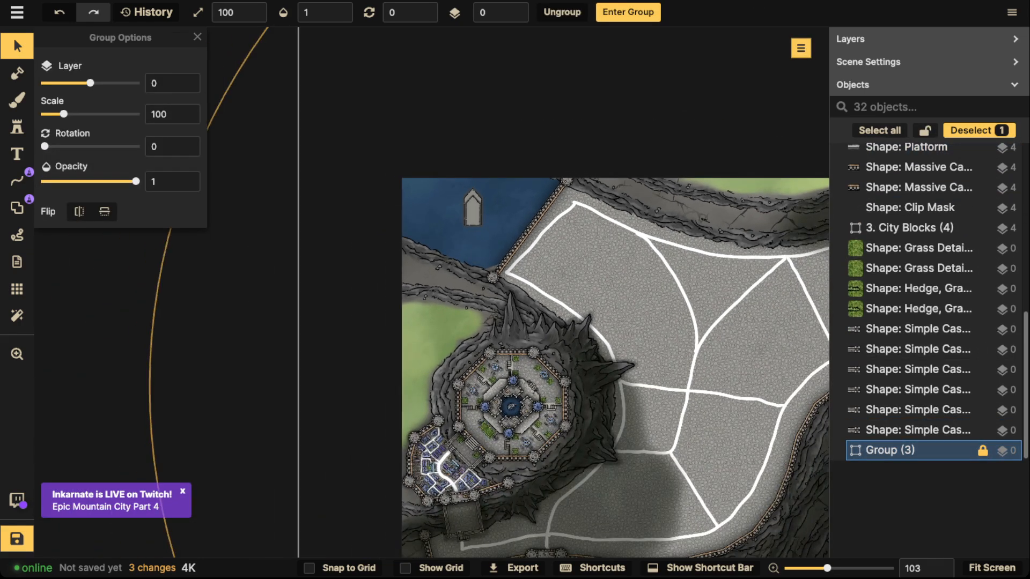
key("Escape")
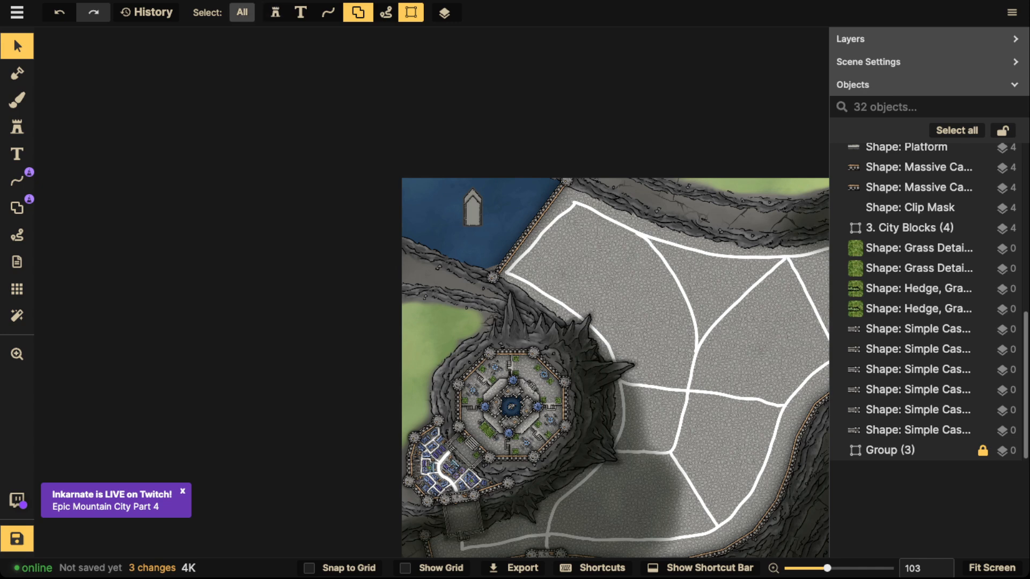
Make all object types selectable again, unlock Group (3), and clear the selection of the castle wall line.
left_click(241, 12)
left_click(530, 229)
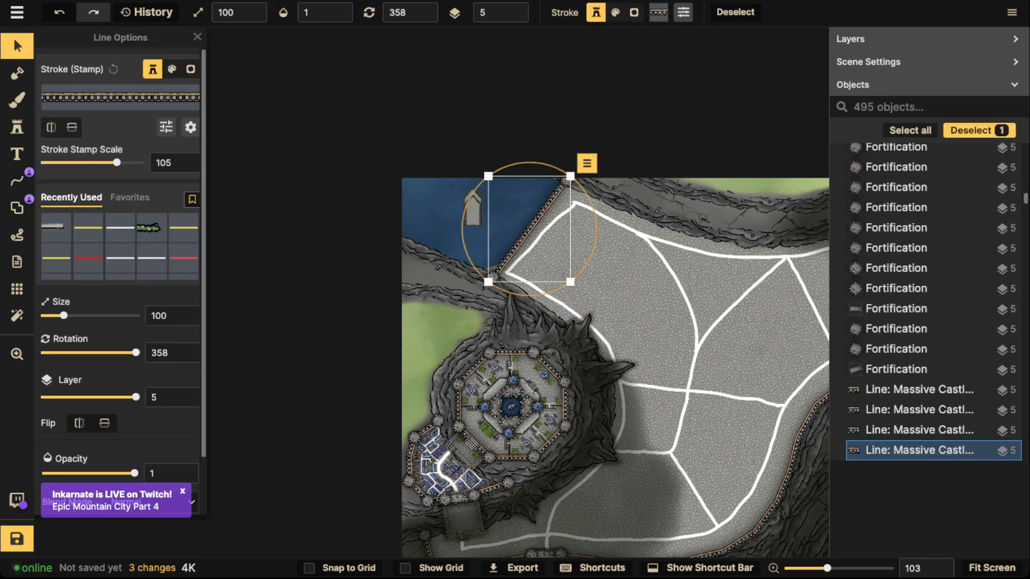
key("Escape")
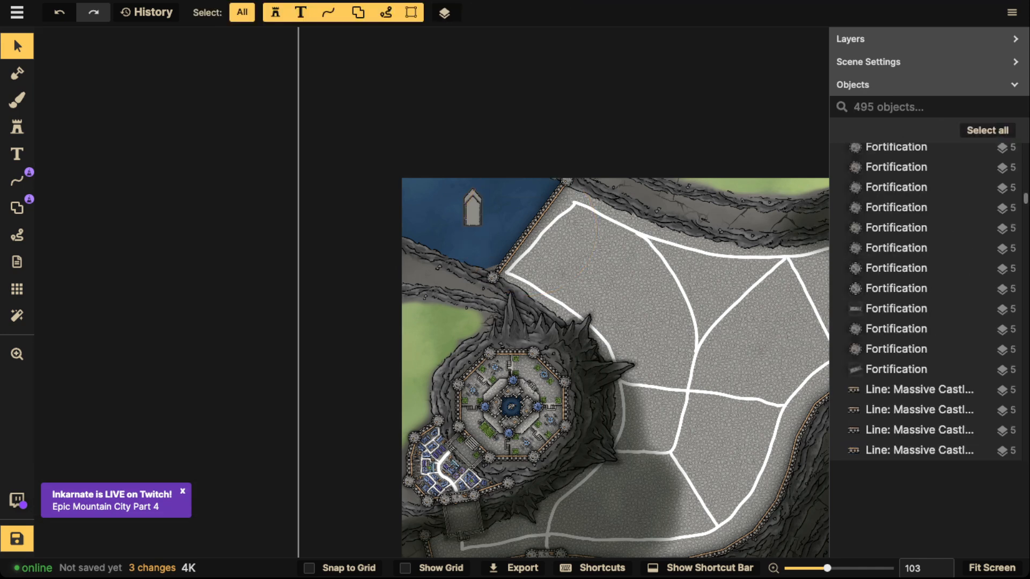
Enter Group (3) from the lake platform and cut both nested platform shapes out of it.
double_click(473, 213)
left_click(473, 212)
scroll(473, 212, "up", 4)
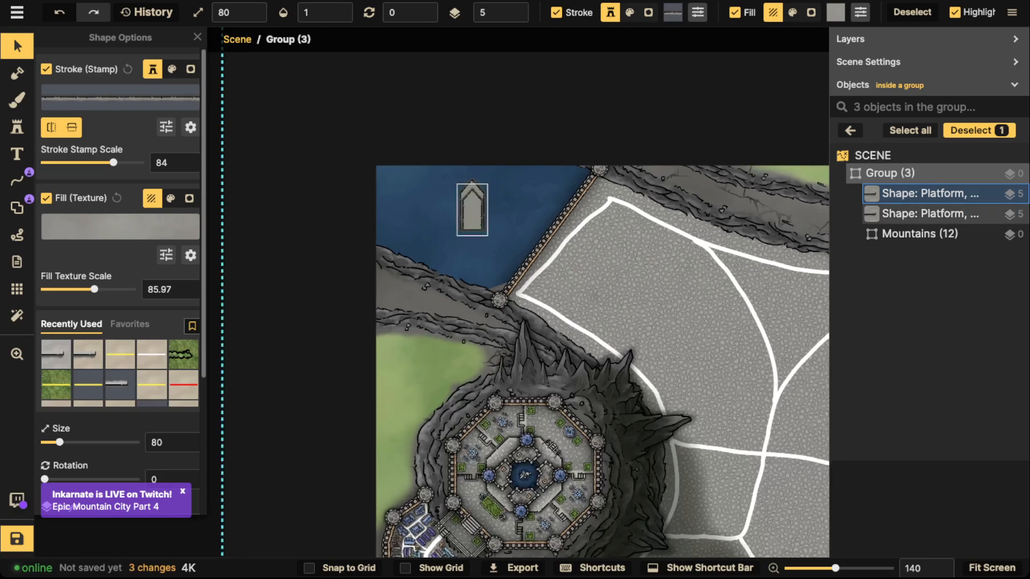
left_click(473, 213, "shift")
key("Delete")
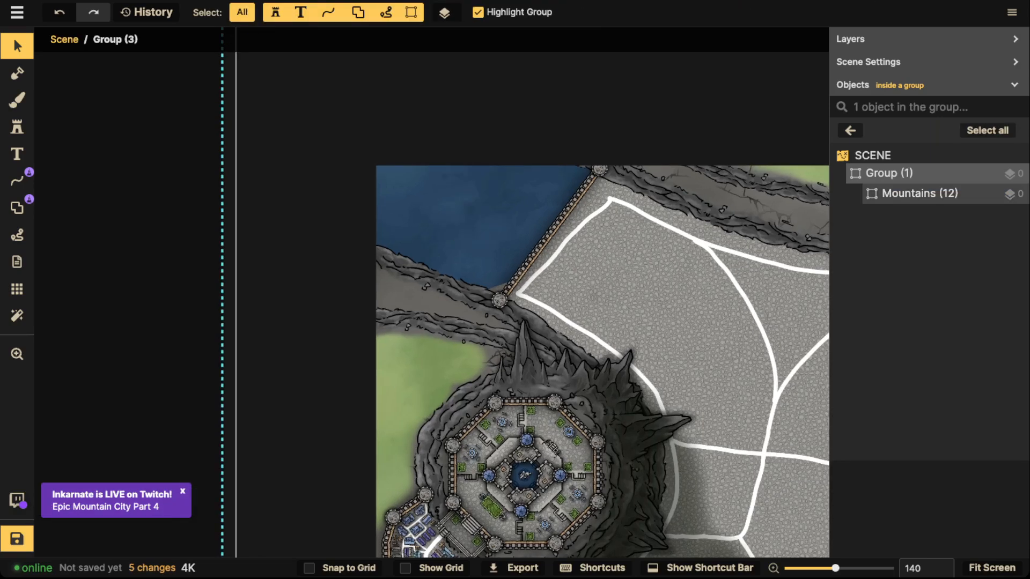
Return to the scene level, lock the remaining mountains group again and deselect it.
key("Escape")
left_click(549, 235)
key("Escape")
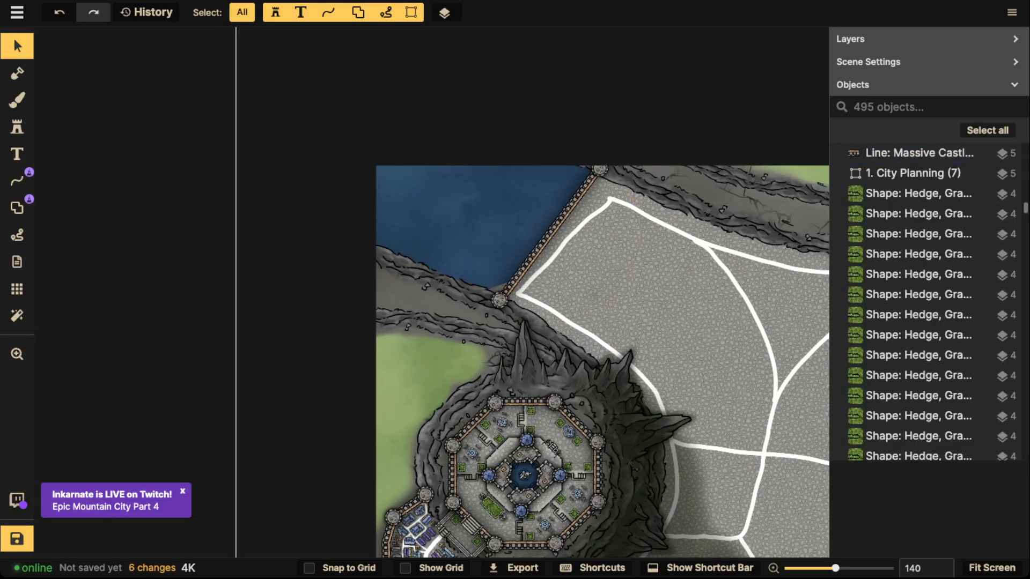
left_click(483, 225)
key("l")
key("Escape")
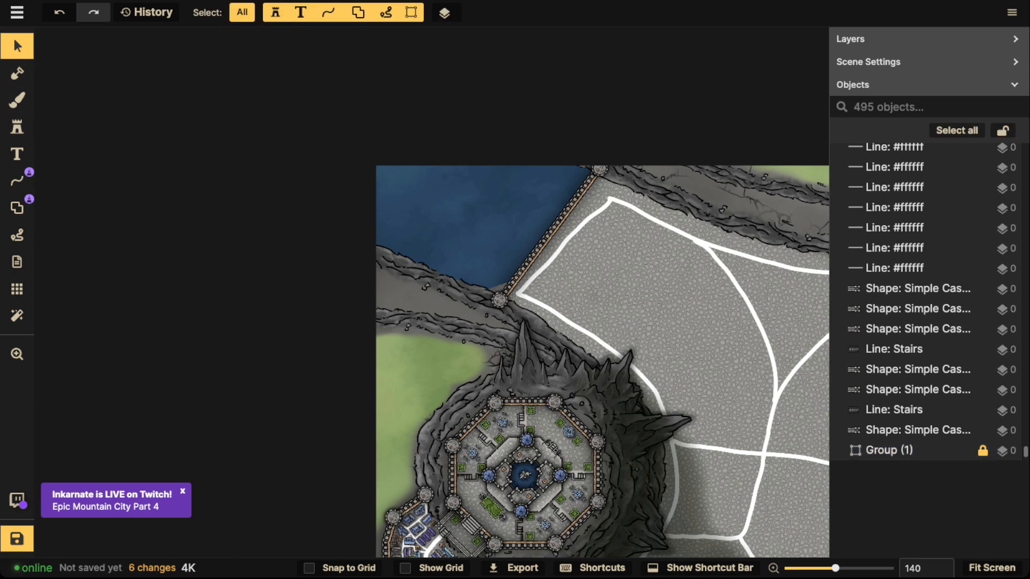
Paste the two platform shapes into the lake at scene level with rotation 0 and select both.
key("ctrl+v")
scroll(430, 188, "up", 4)
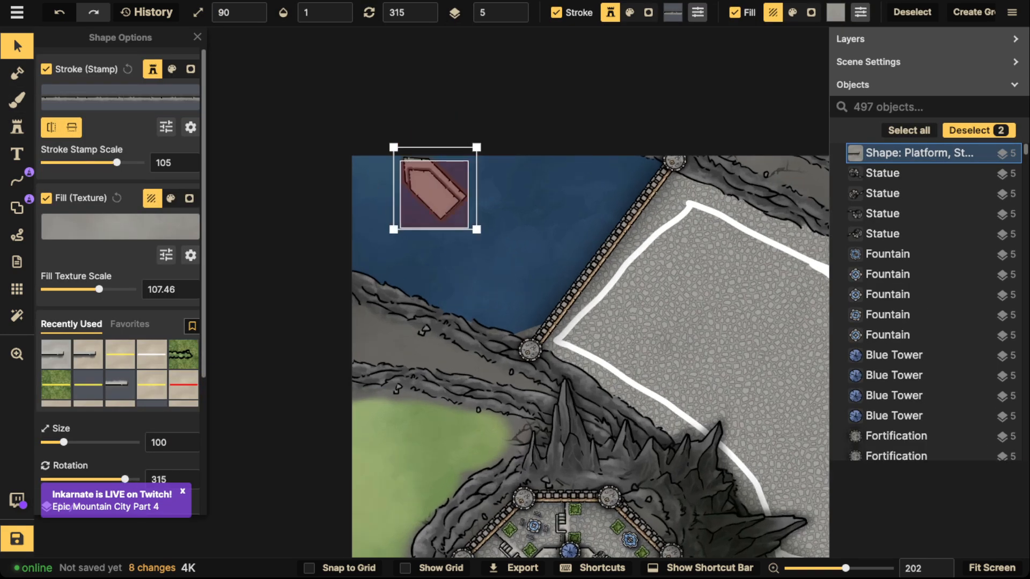
scroll(430, 189, "down", 1)
scroll(430, 189, "up", 5)
scroll(430, 189, "down", 1)
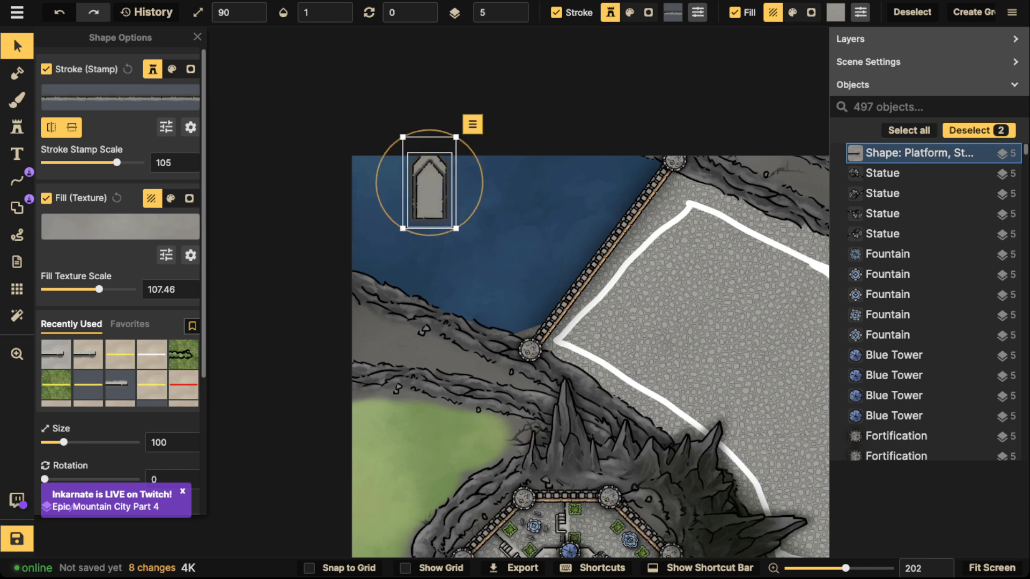
key("Escape")
left_click(430, 188)
left_click(431, 189, "shift")
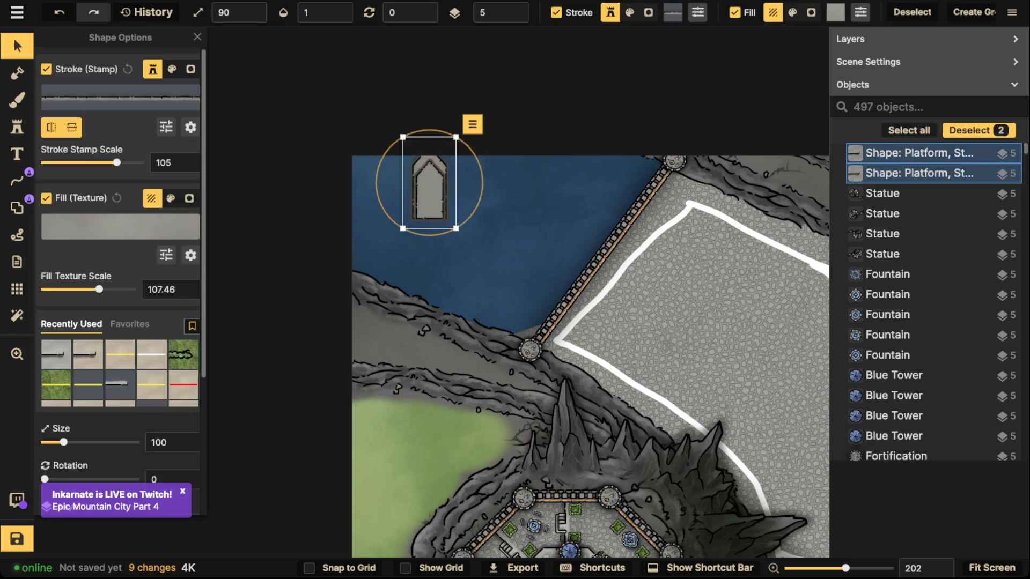
left_click_drag(430, 189, 556, 287)
left_click(430, 189, "shift")
key("ctrl+z")
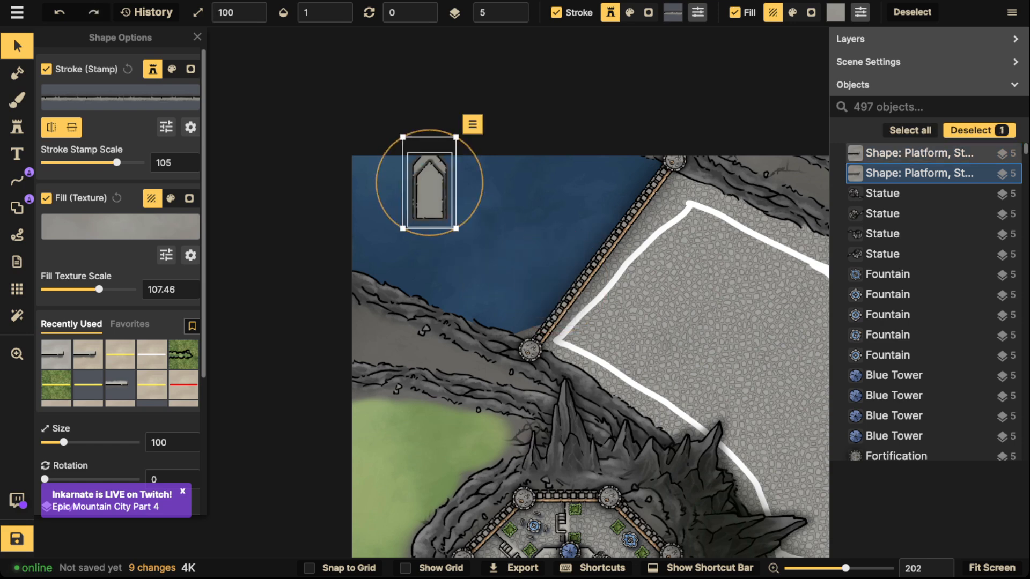
Select both platform shapes, move them toward the lakeside castle wall and rotate them to 285.
left_click_drag(389, 177, 463, 209)
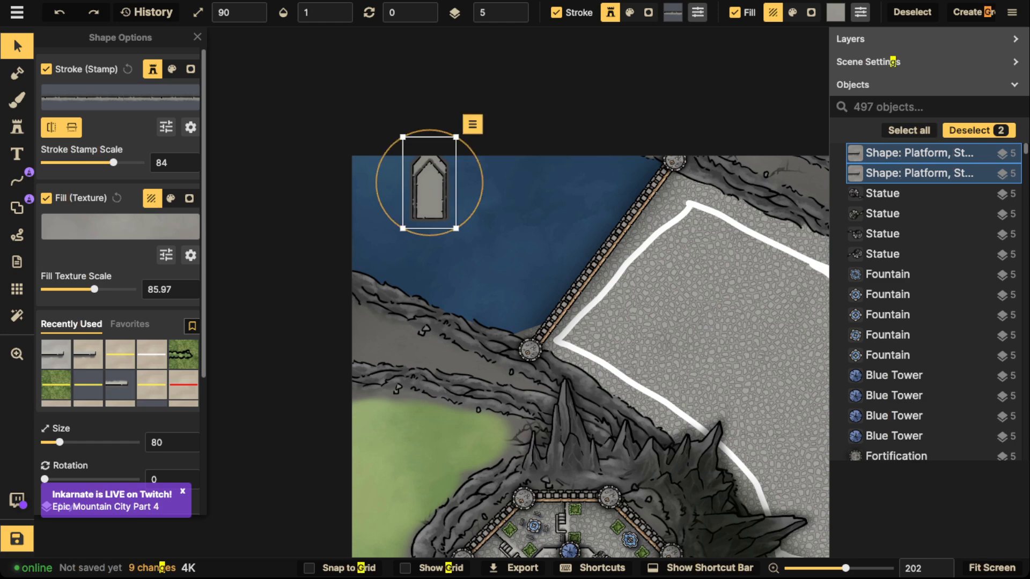
left_click_drag(430, 190, 525, 238)
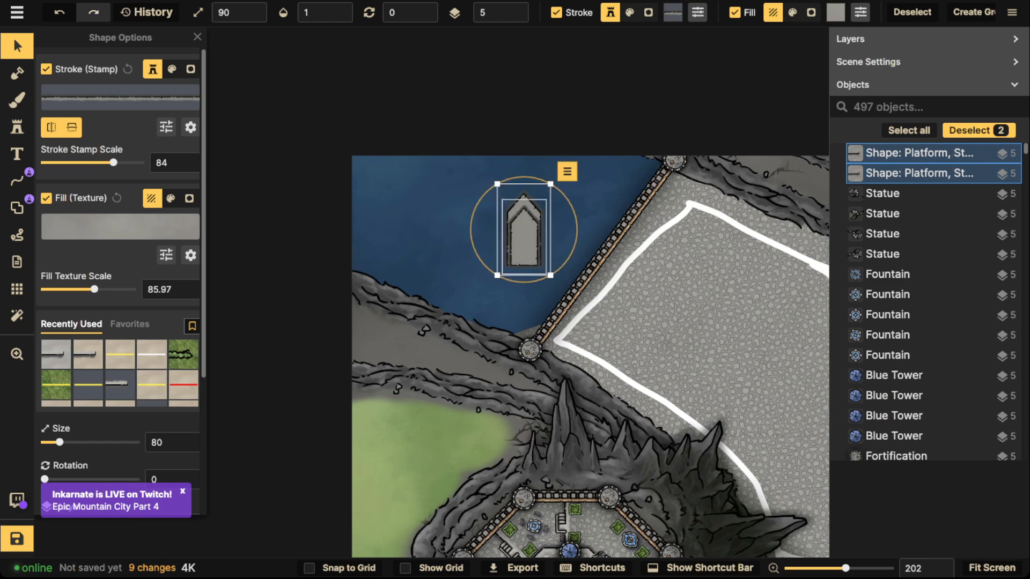
key("shift+Left")
scroll(525, 238, "down", 2)
Brush the blue water texture on the Foreground layer at size 30 over the shore beside the wall's southwestern tower.
key("b")
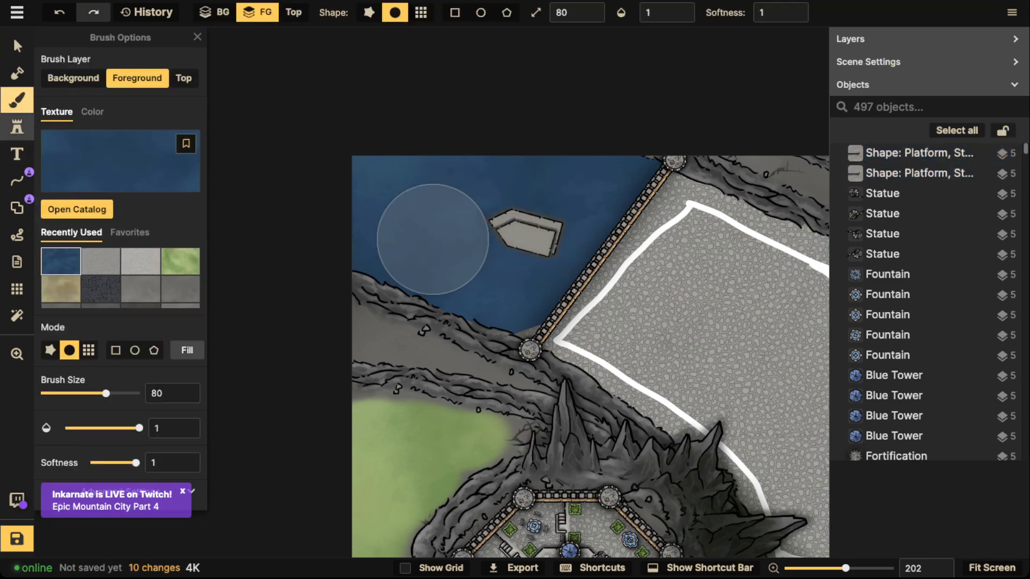
key("bracketleft")
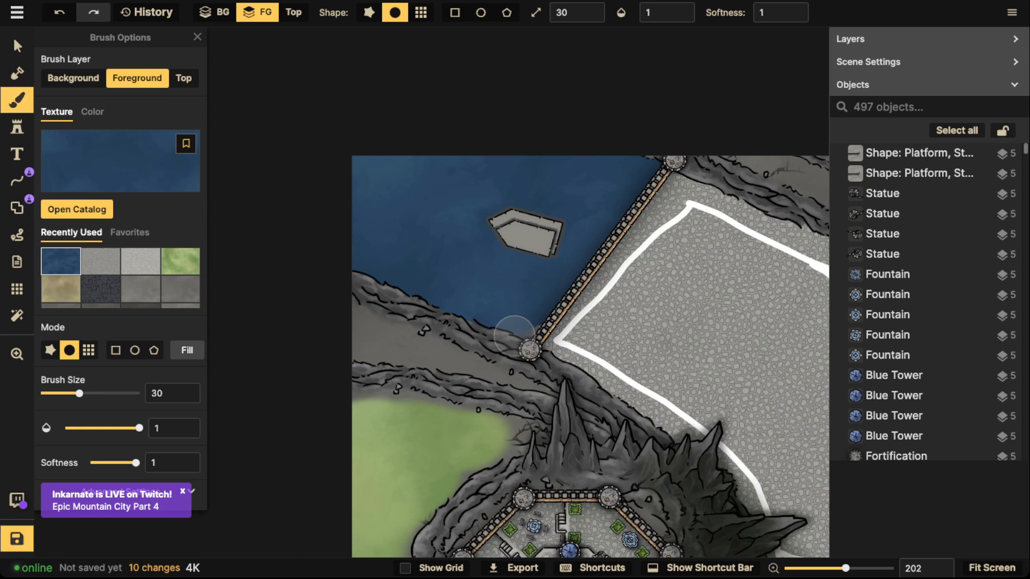
key("v")
Rotate the platform shapes back to 0 so they nest upright, and select them together.
left_click(528, 238)
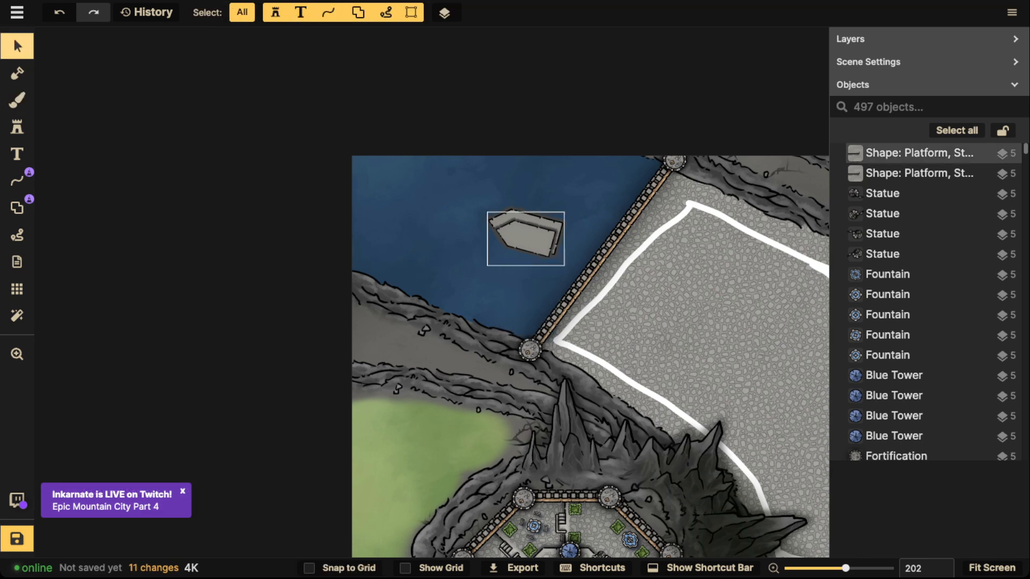
scroll(528, 239, "up", 2)
left_click(548, 232)
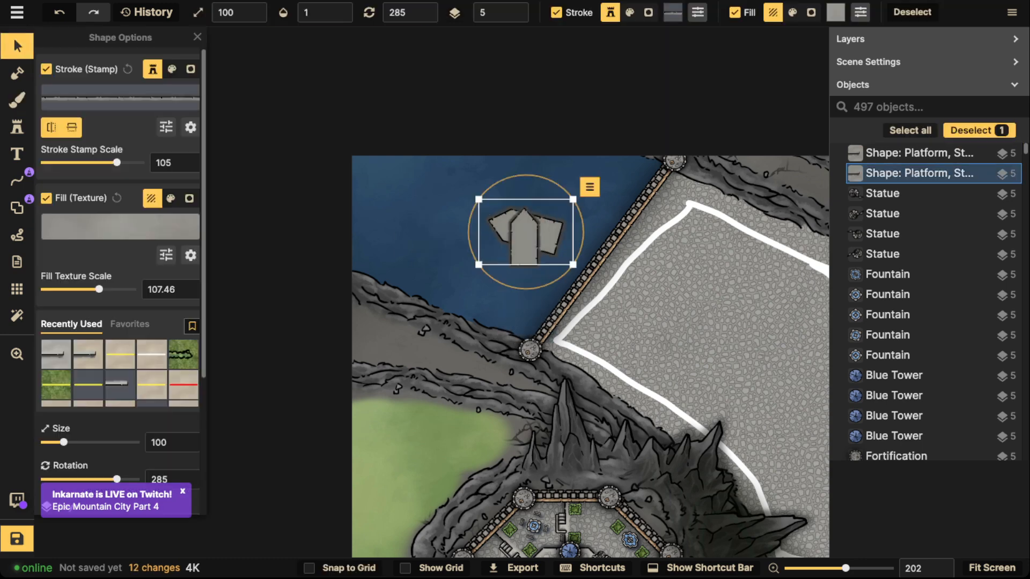
scroll(548, 233, "up", 4)
scroll(526, 231, "up", 1)
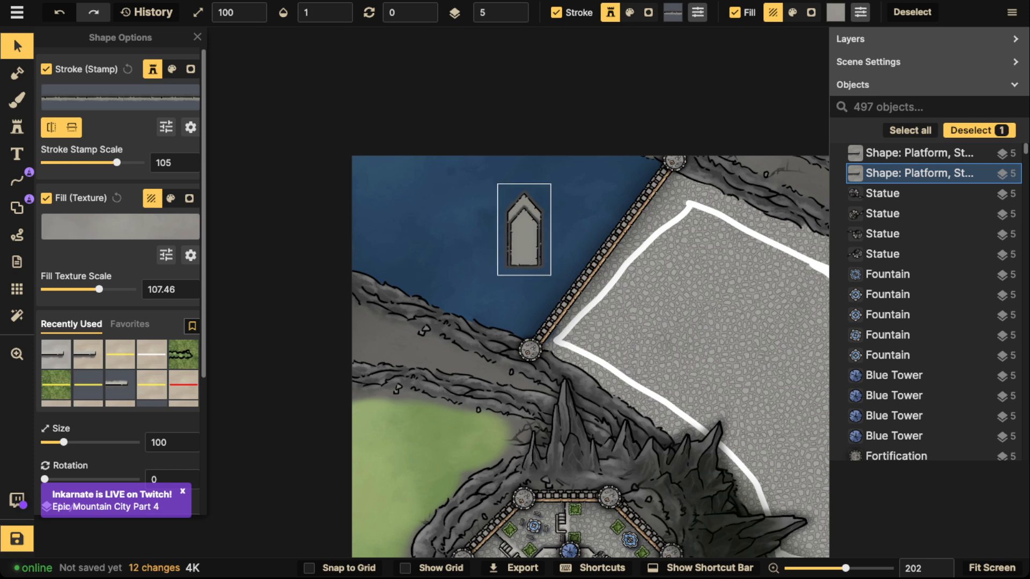
left_click(524, 239, "shift")
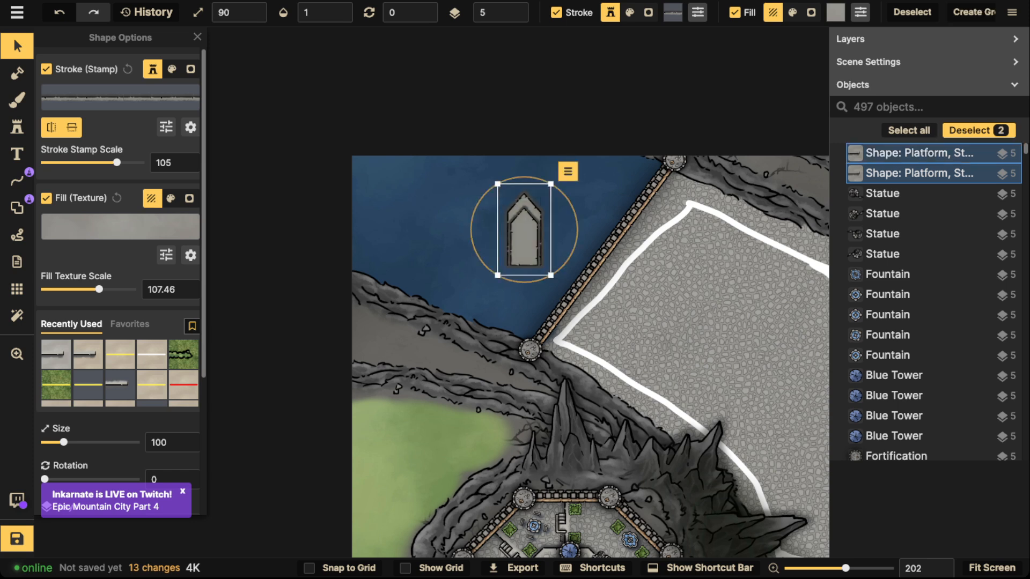
Group the two platform shapes under the name Group and rotate the group to 315.
key("ctrl+g")
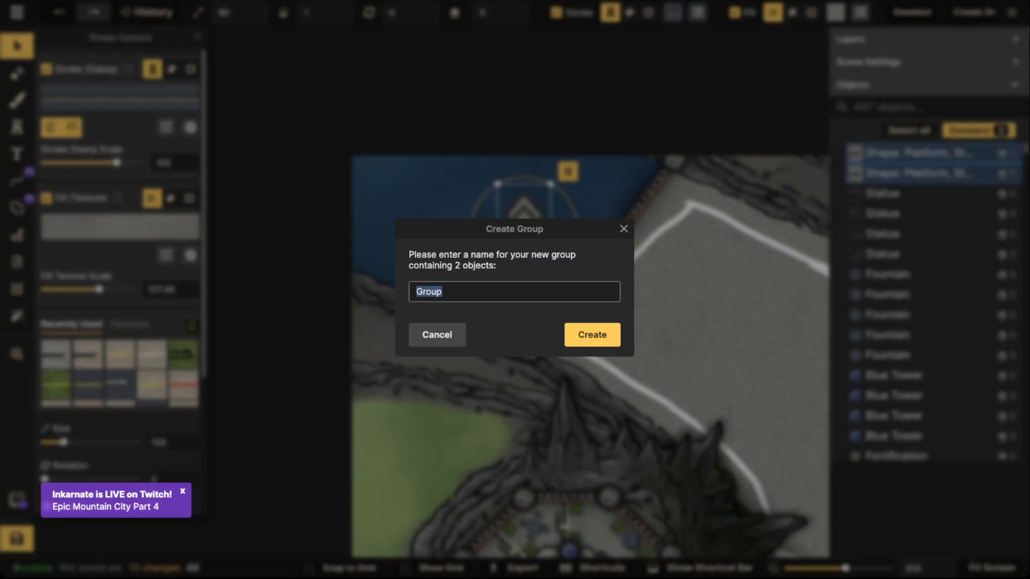
key("Return")
scroll(526, 238, "down", 4)
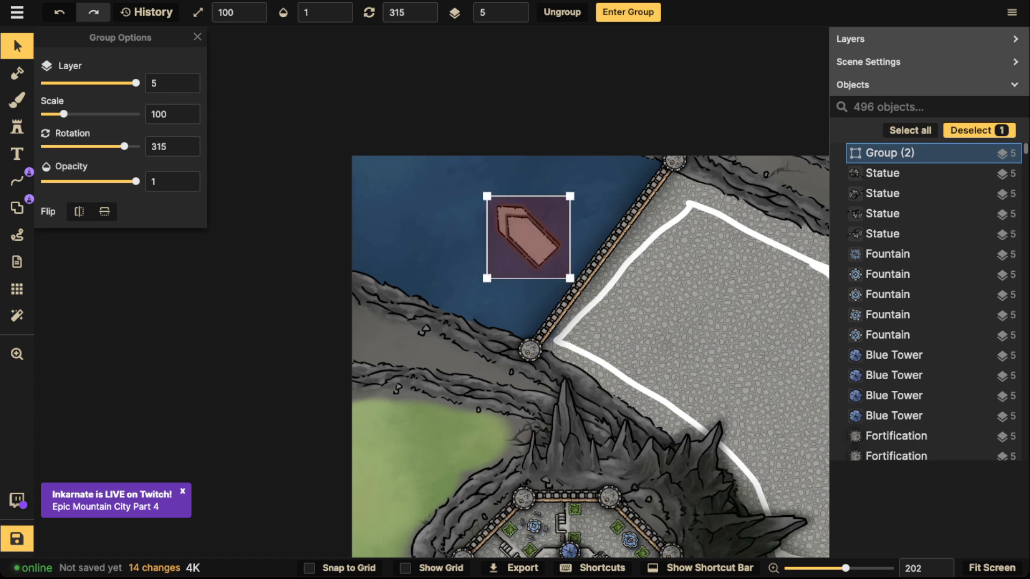
Move the platform group against the lakeside wall on layer 2 at rotation 302, and paste a copy near the wall's northeastern tower.
left_click_drag(526, 237, 633, 240)
left_click(516, 17)
left_click(515, 16)
left_click(515, 17)
scroll(632, 236, "up", 1)
key("ctrl+v")
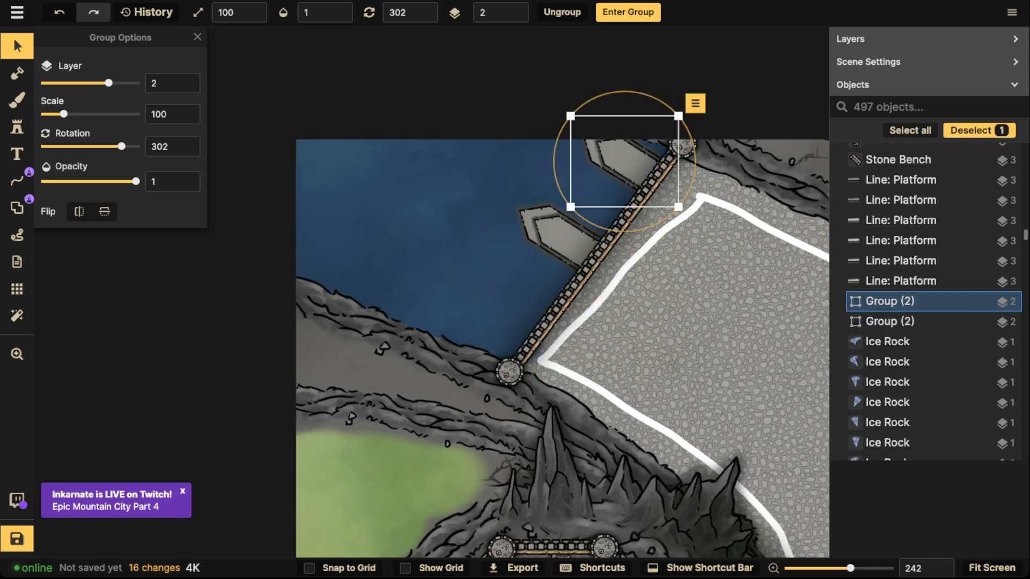
Nudge the northeastern platform group copy into place, and paste a third copy beside the wall's southwestern tower at rotation 297.
left_click_drag(625, 161, 627, 152)
key("ctrl+v")
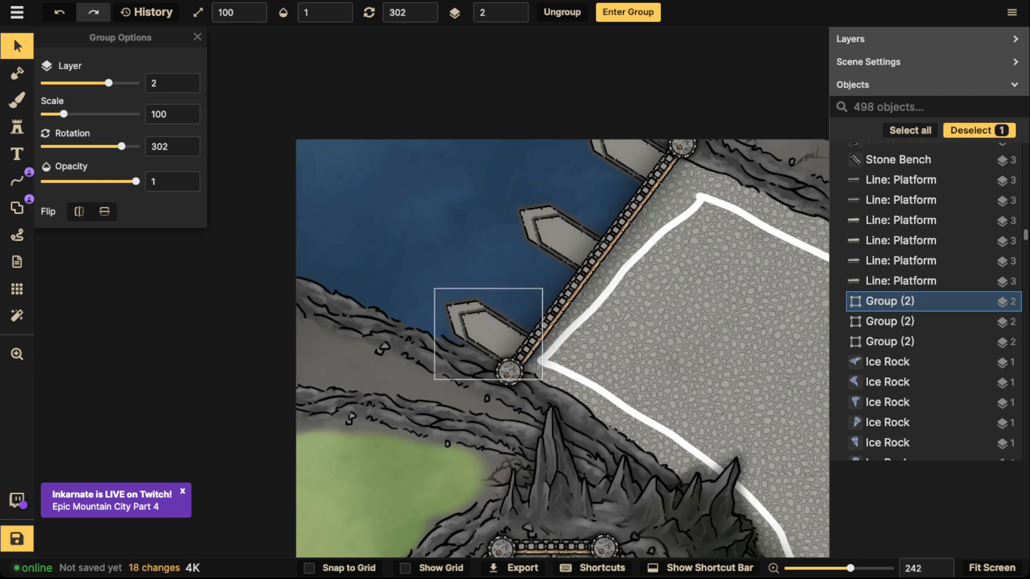
left_click_drag(488, 332, 493, 333)
left_click_drag(563, 333, 562, 327)
left_click_drag(492, 333, 489, 334)
scroll(432, 279, "down", 10)
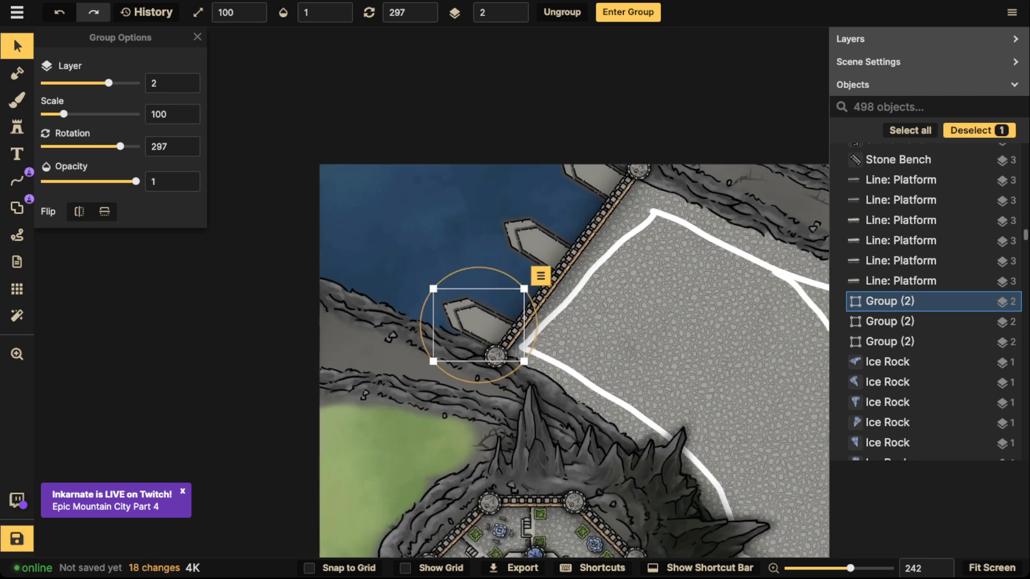
left_click(429, 250)
Examine the buttressed lakeside wall and the surrounding city districts and cliffs.
key("space")
left_click_drag(483, 252, 348, 152)
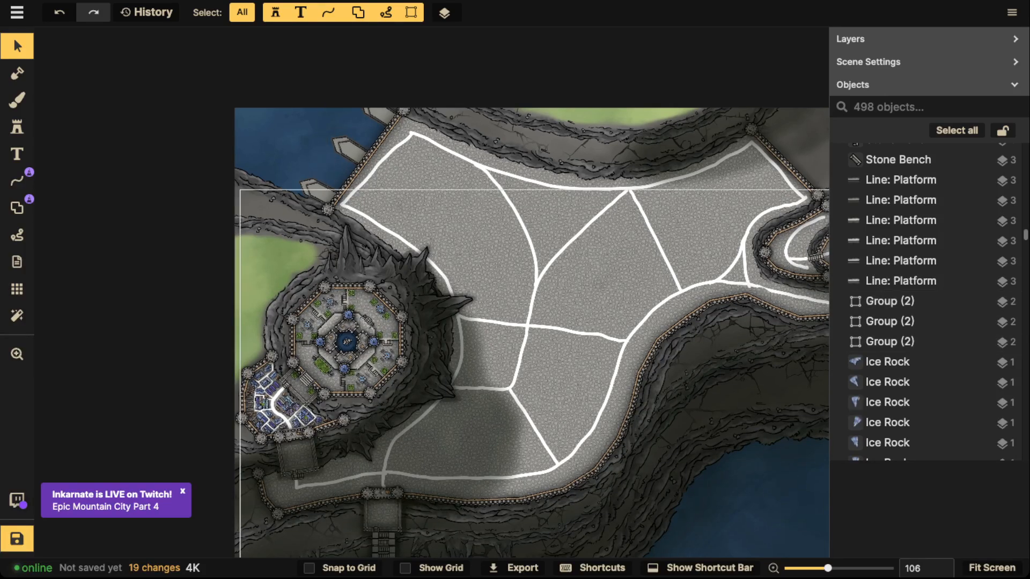
scroll(627, 299, "down", 2)
key("space")
left_click_drag(628, 299, 652, 352)
scroll(402, 229, "up", 6)
scroll(378, 235, "up", 6)
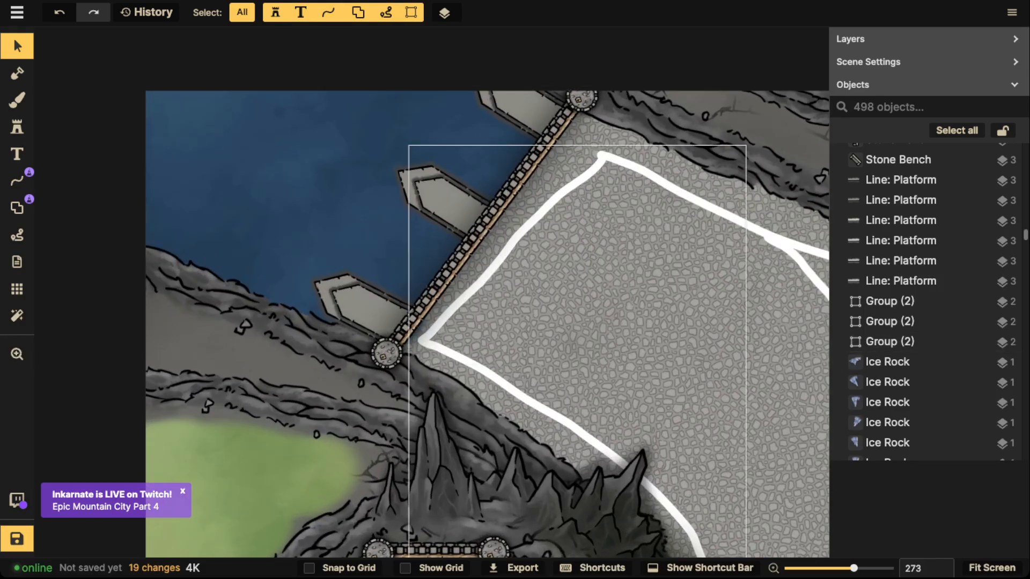
key("space")
left_click_drag(692, 354, 248, 152)
scroll(515, 247, "down", 4)
left_click_drag(579, 290, 220, 118)
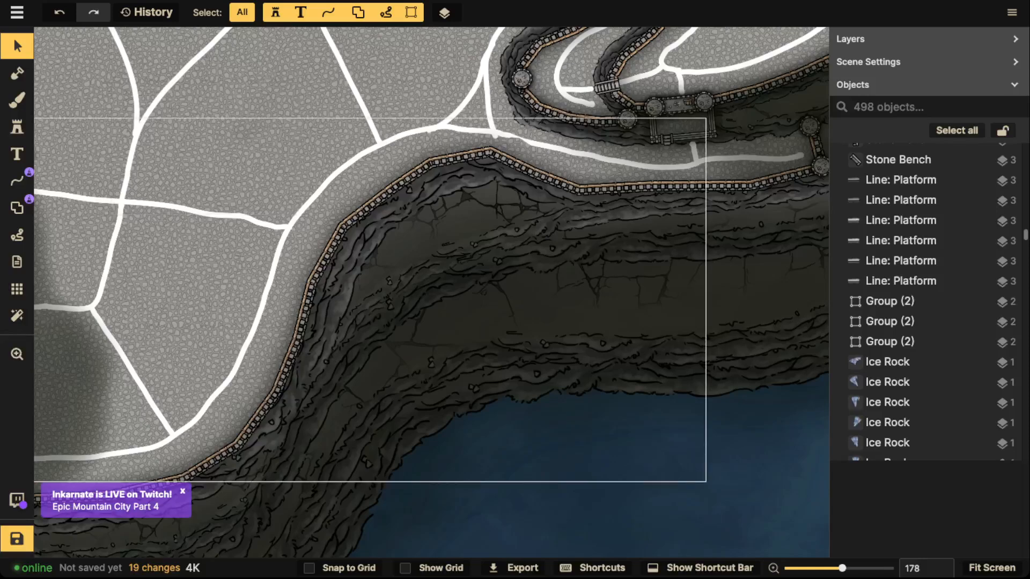
scroll(369, 141, "down", 3)
key("space")
left_click_drag(369, 140, 480, 226)
key("space")
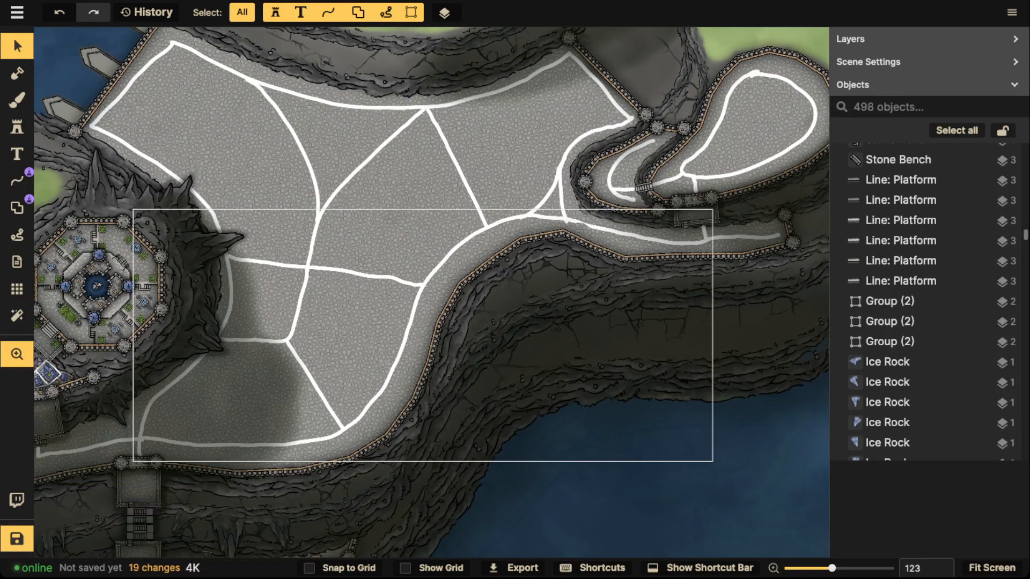
left_click_drag(410, 288, 458, 346)
scroll(402, 303, "down", 2)
key("space")
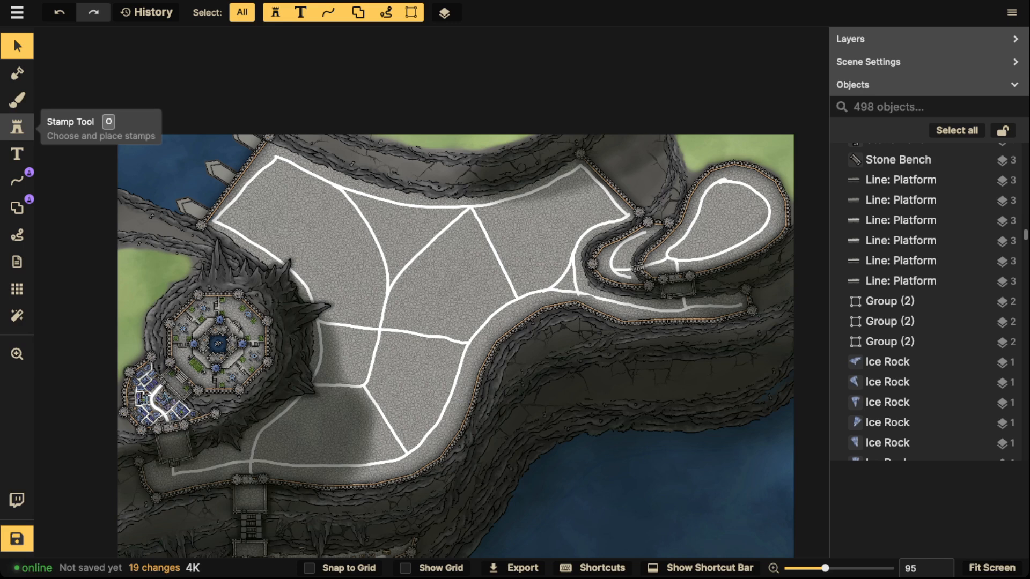
Try stamping three Ice Rock variants at scale 180 on layer 1 along the cliff below the southern city wall.
left_click(17, 127)
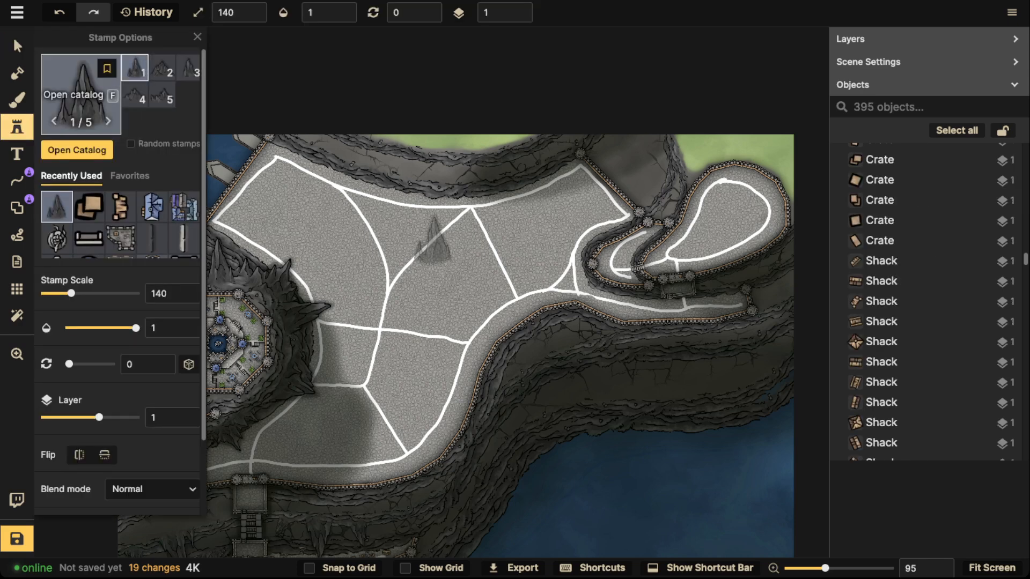
scroll(555, 403, "up", 3)
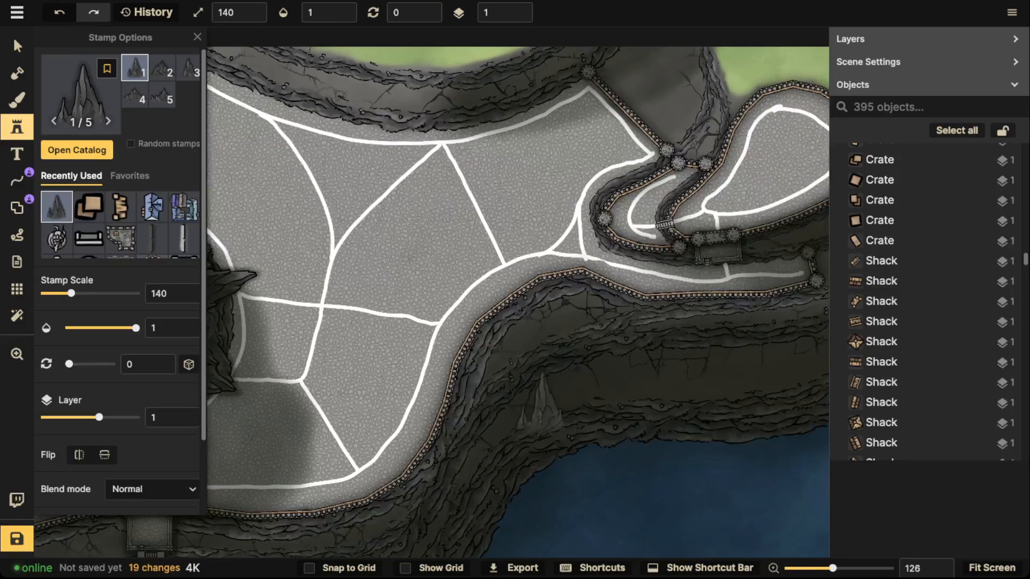
scroll(542, 402, "up", 10)
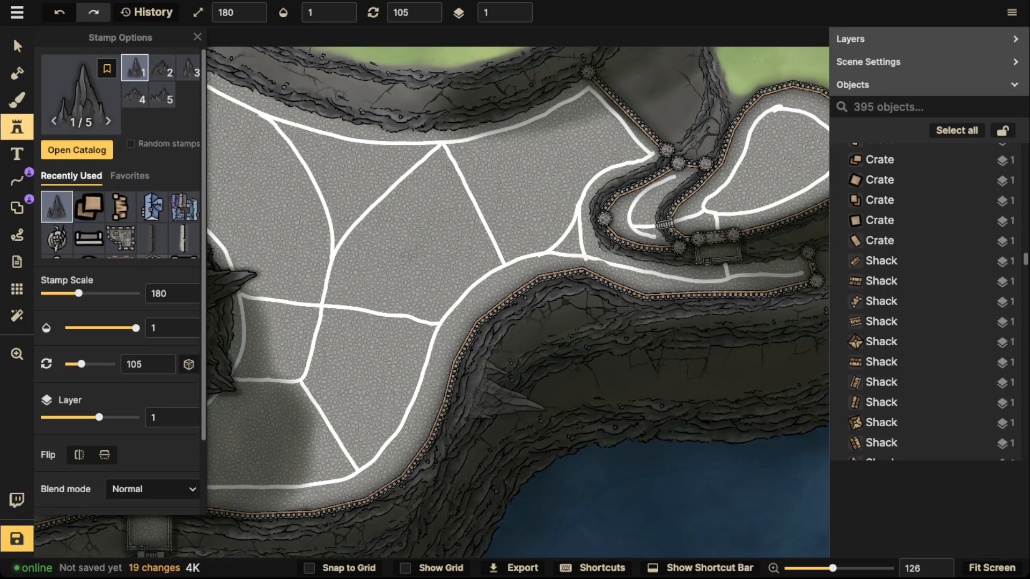
left_click(507, 393)
scroll(584, 331, "up", 4)
key("Left")
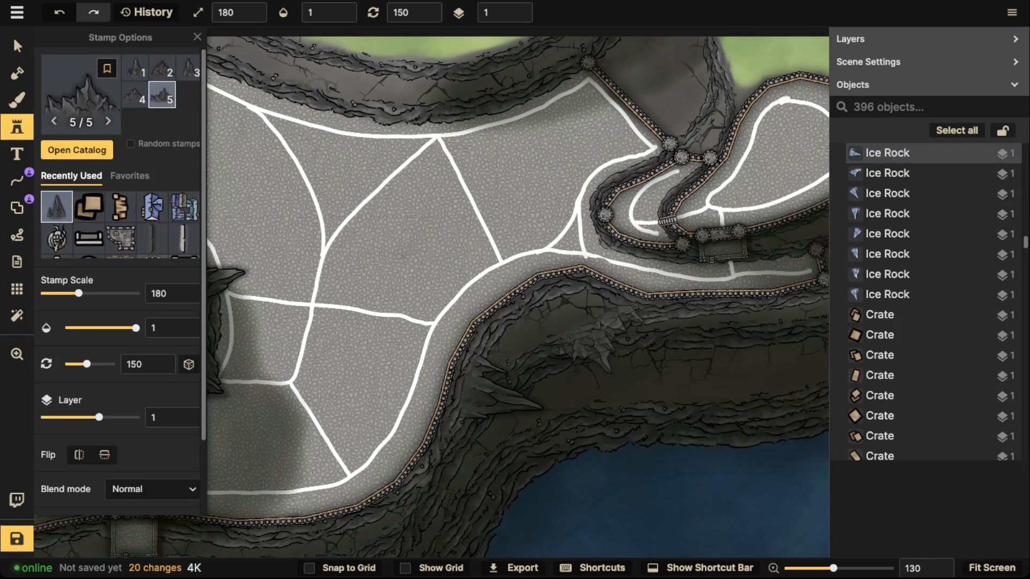
key("Left")
scroll(616, 341, "up", 3)
left_click(638, 333)
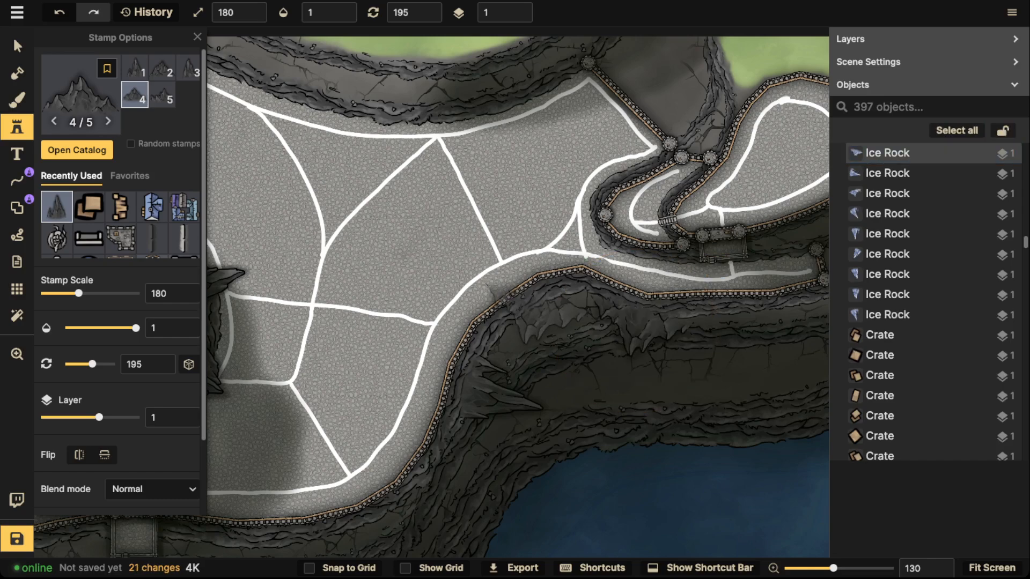
left_click(515, 318)
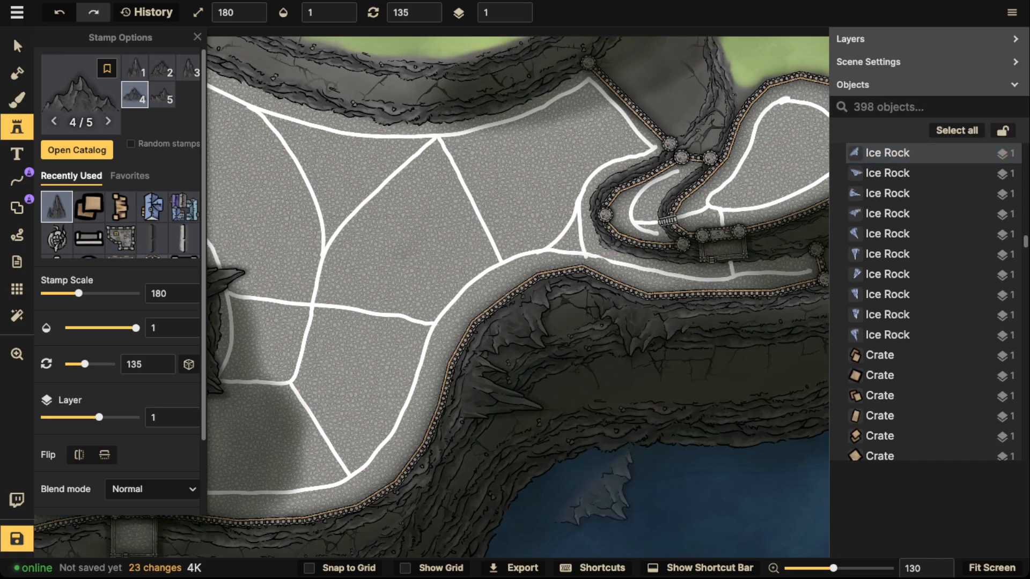
Undo the three rock stamps placed on the southern cliff.
scroll(545, 478, "down", 3)
key("ctrl+z")
key("ctrl+z")
key("ctrl+z")
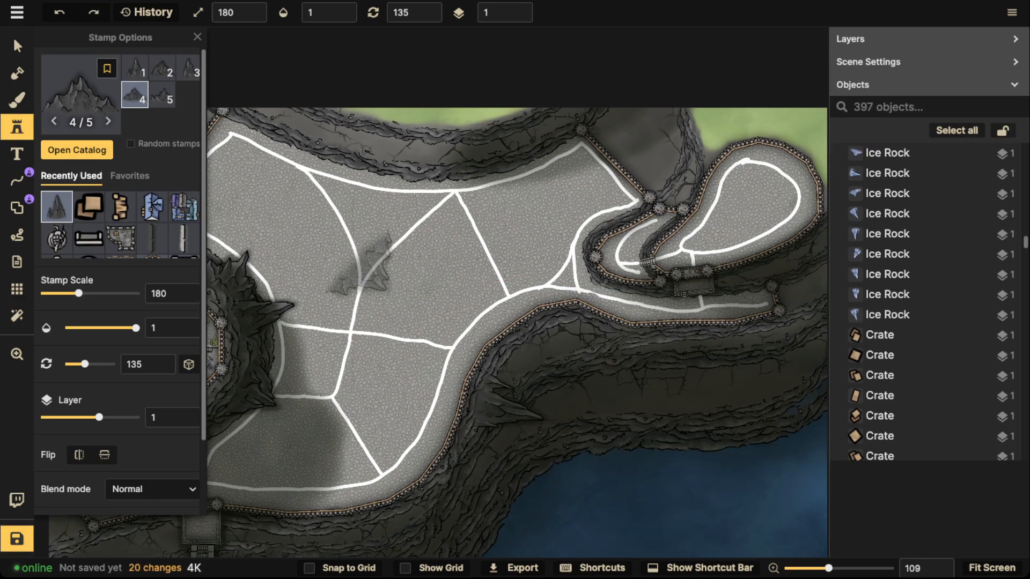
Search the Watercolor Cities stamps for "statue", choose the grey figure statue in the Details pack, and set its scale to 230.
left_click(81, 91)
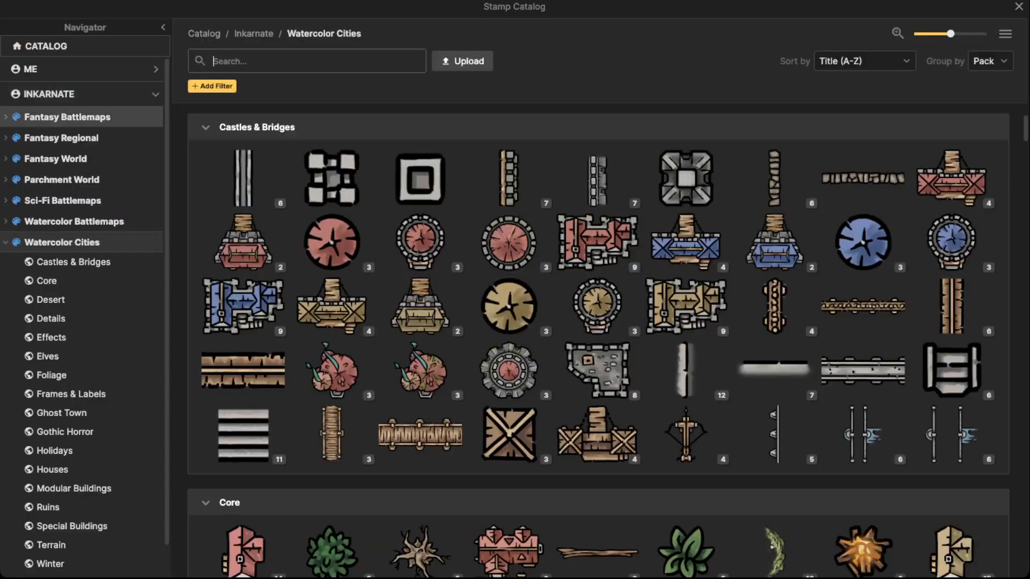
scroll(509, 177, "down", 15)
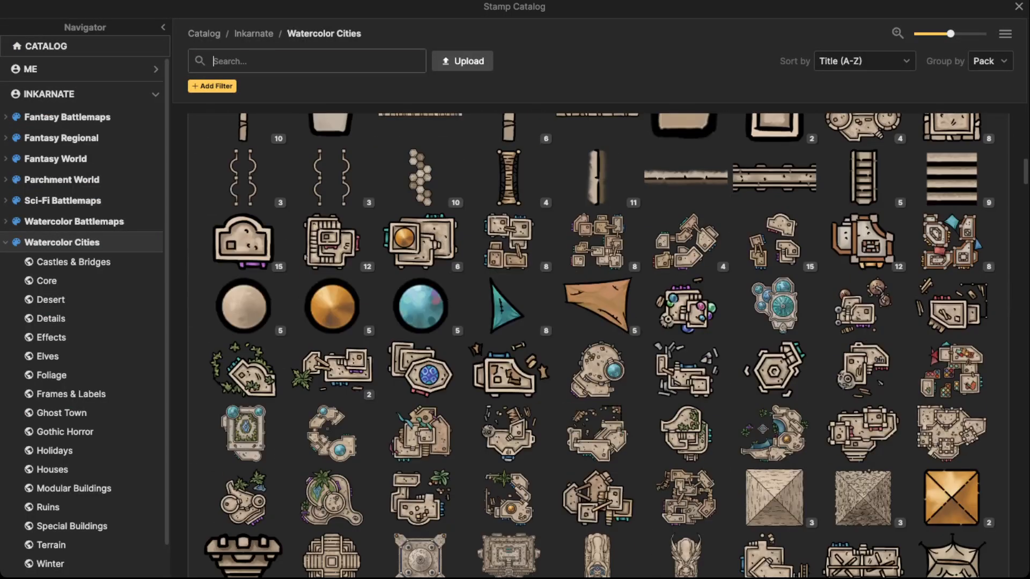
scroll(332, 305, "down", 2)
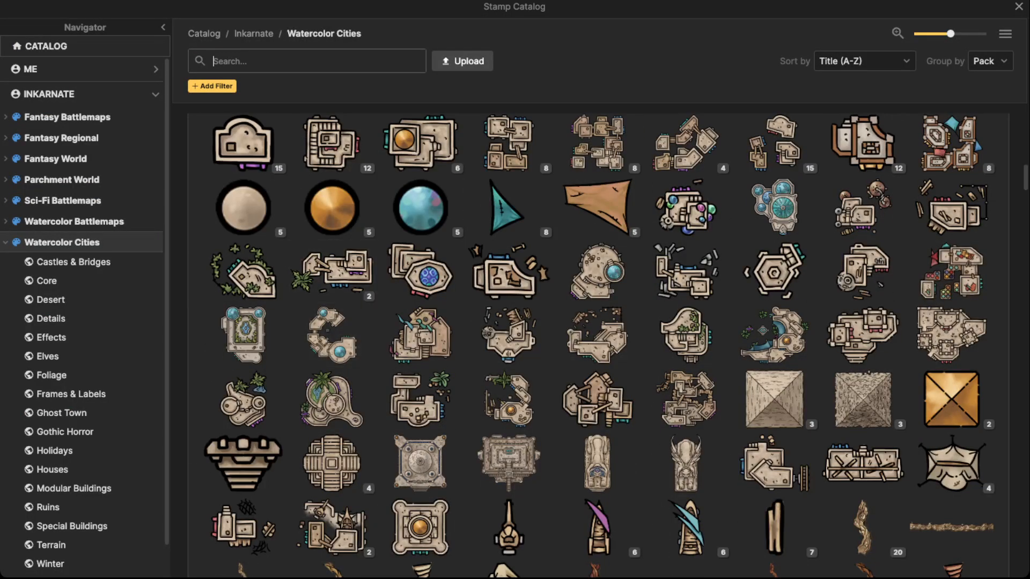
left_click(307, 61)
type("statue")
key("Return")
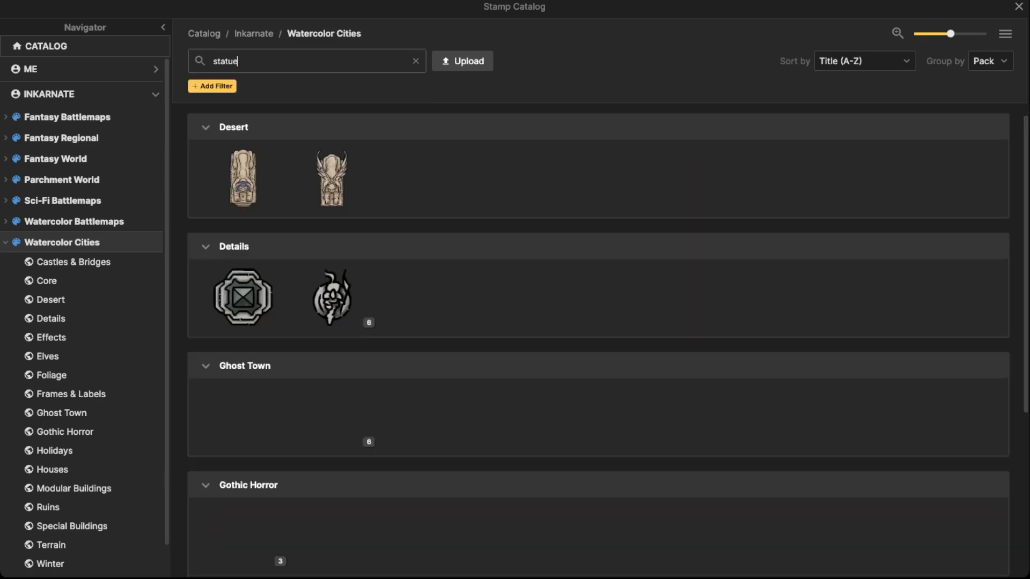
left_click(332, 297)
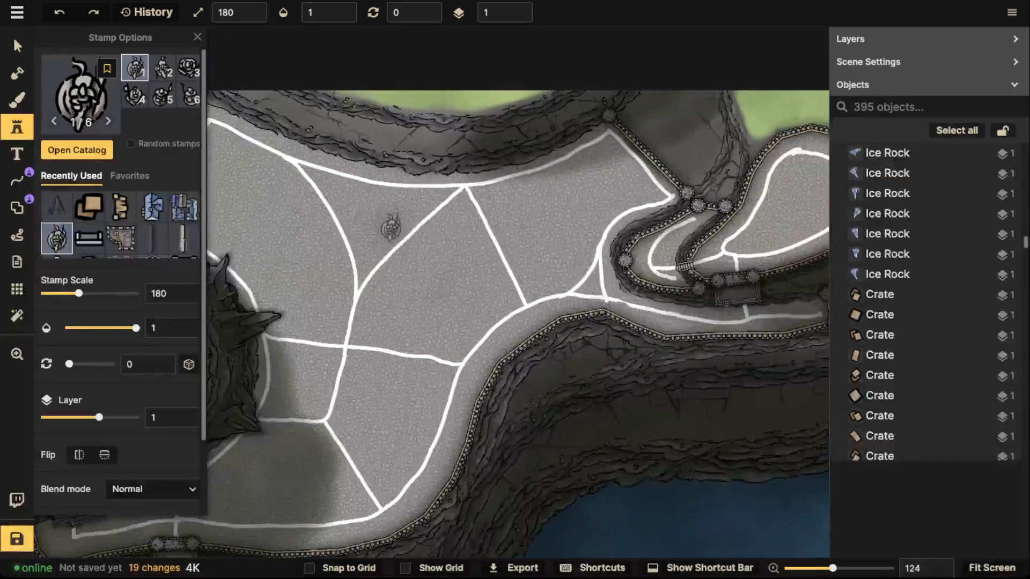
scroll(391, 228, "down", 3)
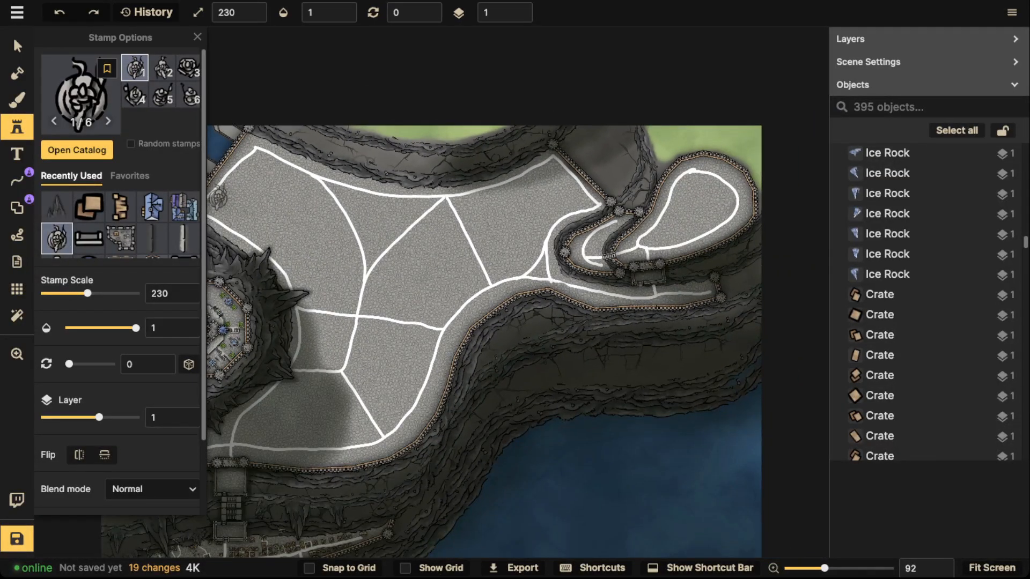
Clear the stamp catalog search, switch to the Watercolor Battlemaps collection and expand all its assets.
left_click(83, 111)
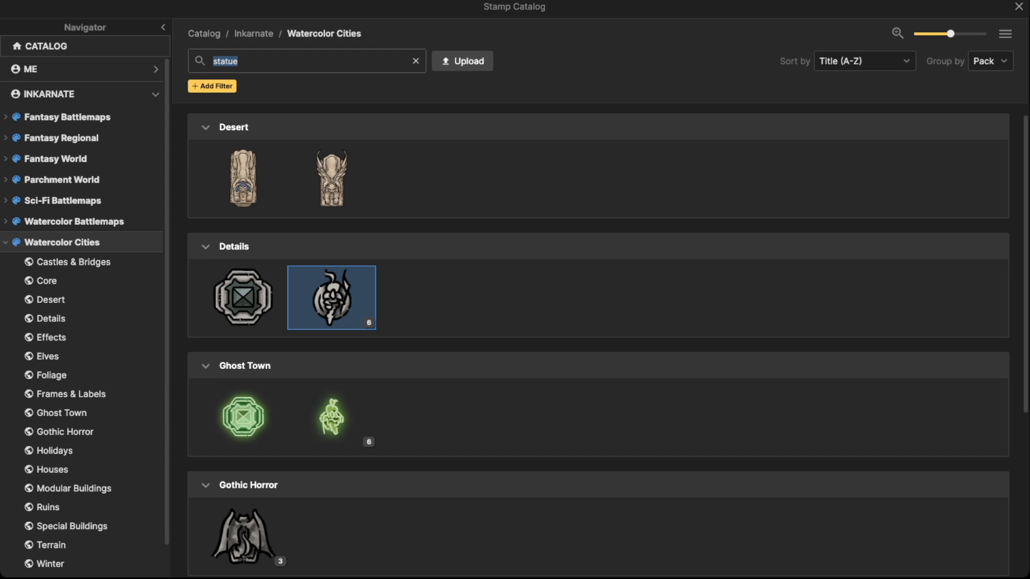
left_click(416, 61)
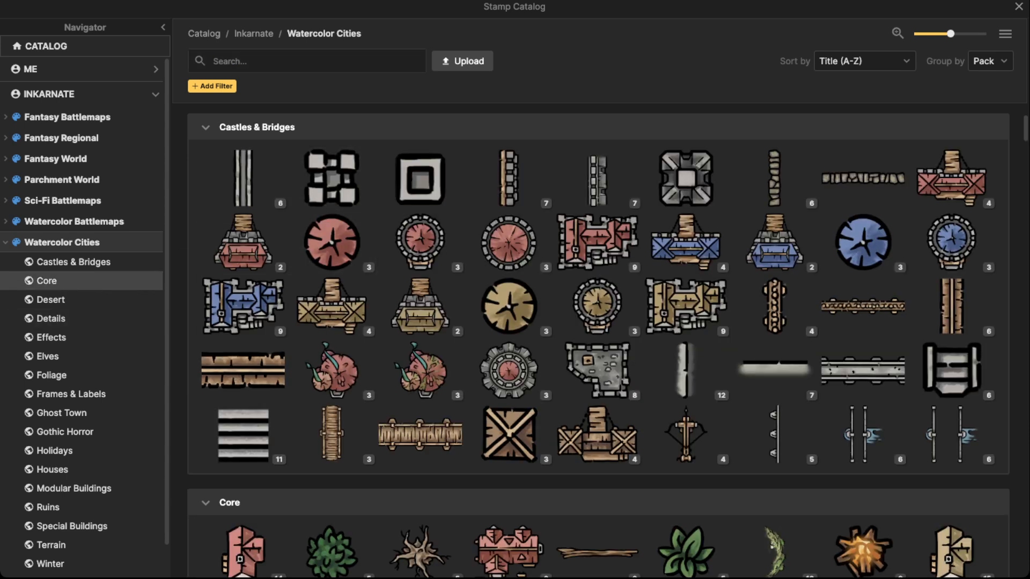
left_click(6, 242)
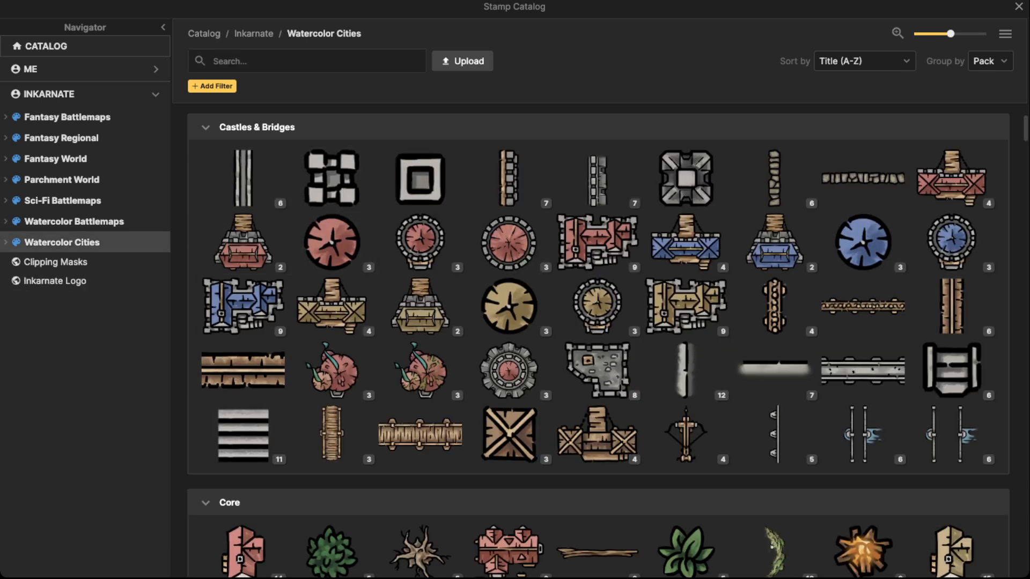
left_click(74, 221)
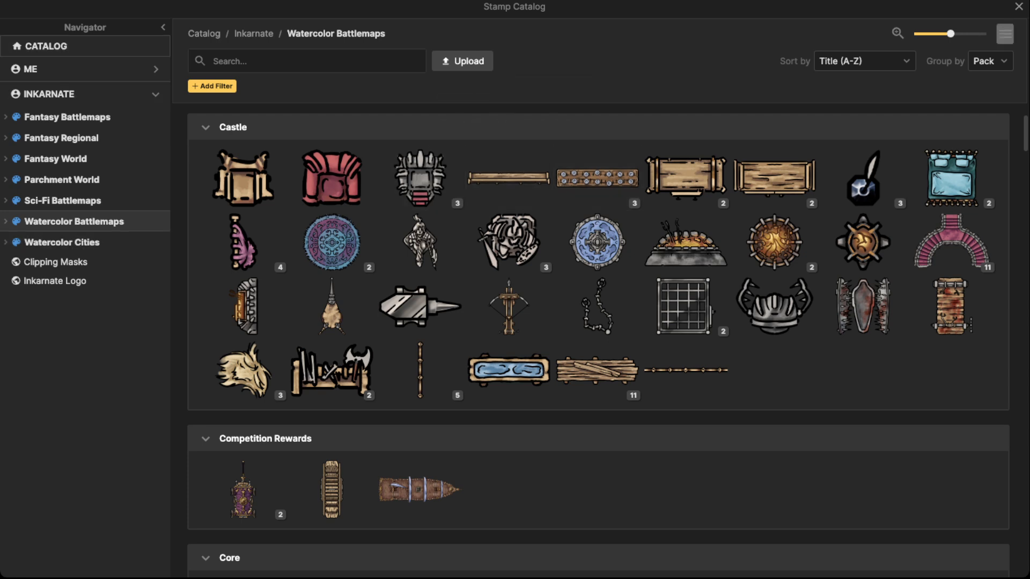
left_click(1005, 34)
left_click(953, 79)
Browse the expanded Watercolor Battlemaps packs for a suitable statue stamp.
scroll(597, 365, "down", 5)
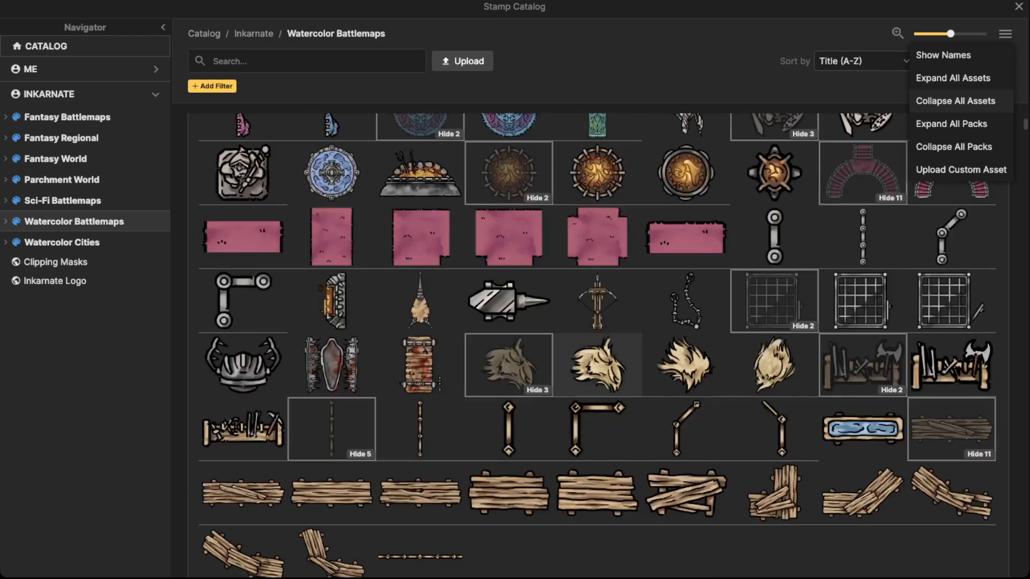
scroll(597, 364, "down", 20)
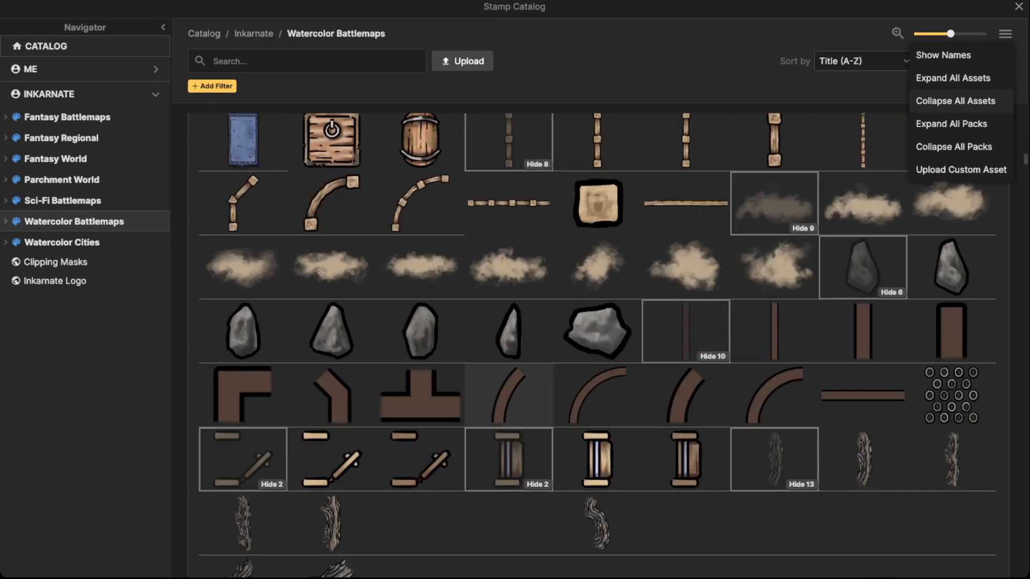
scroll(596, 365, "down", 20)
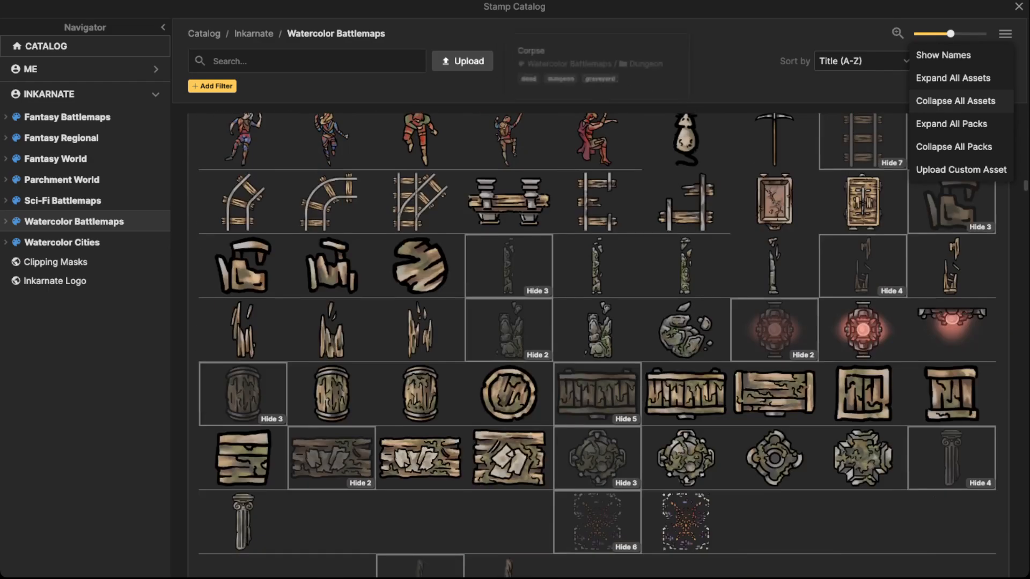
scroll(597, 365, "down", 20)
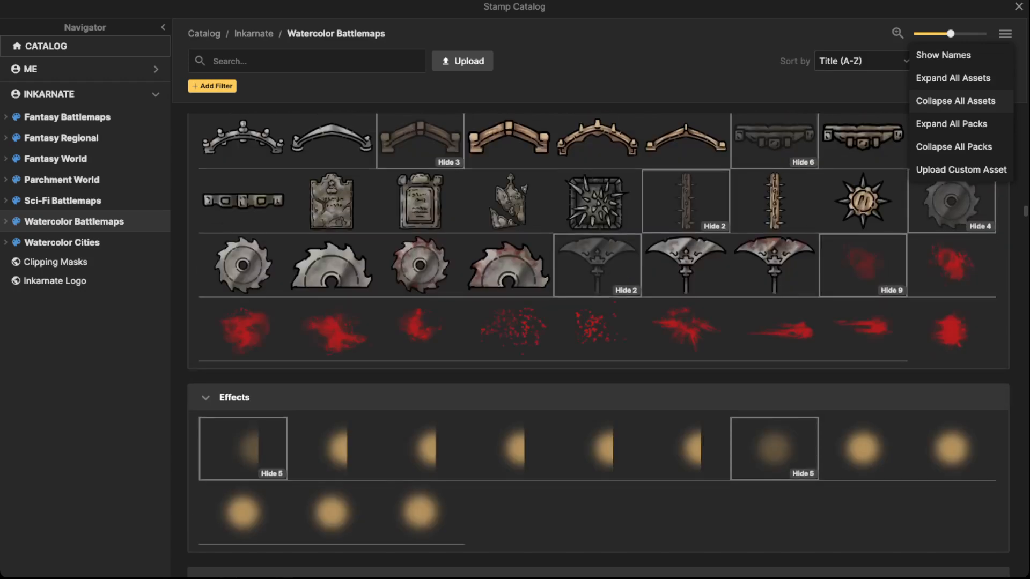
scroll(597, 365, "down", 20)
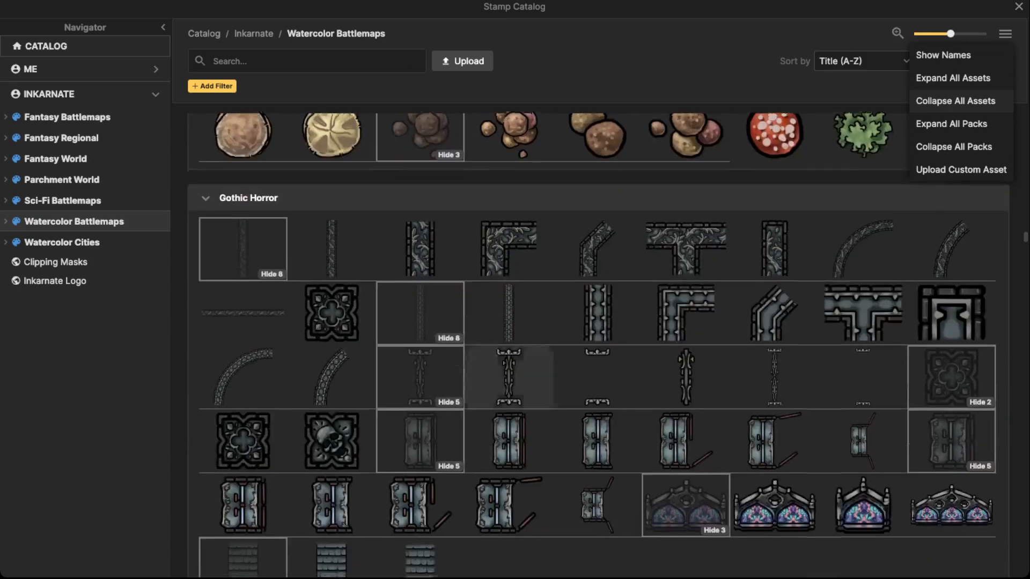
scroll(597, 365, "down", 20)
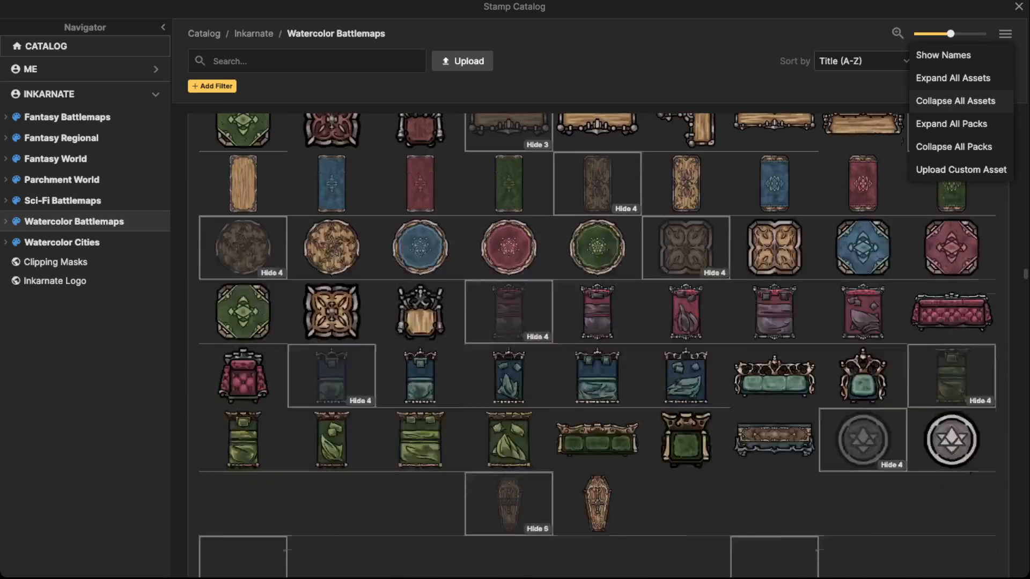
scroll(597, 364, "down", 20)
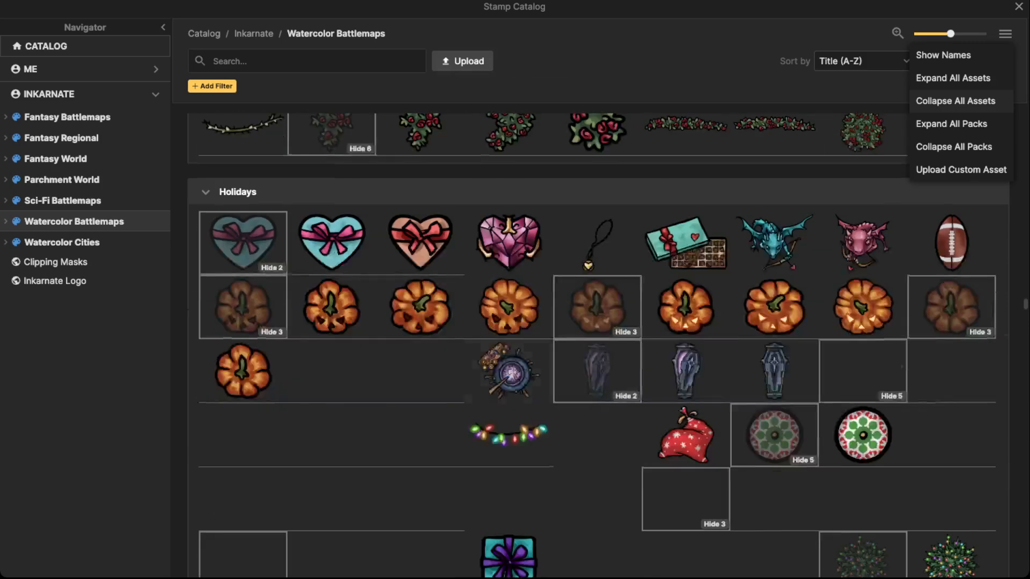
scroll(597, 364, "down", 20)
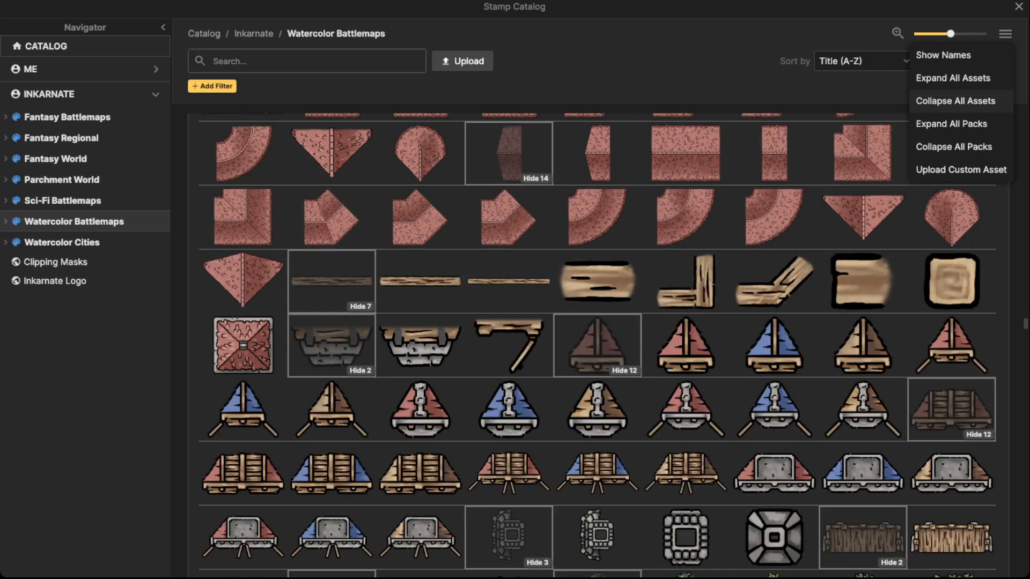
Search the Watercolor Battlemaps stamps for "statue".
left_click(307, 61)
type("strai")
key("BackSpace")
key("BackSpace")
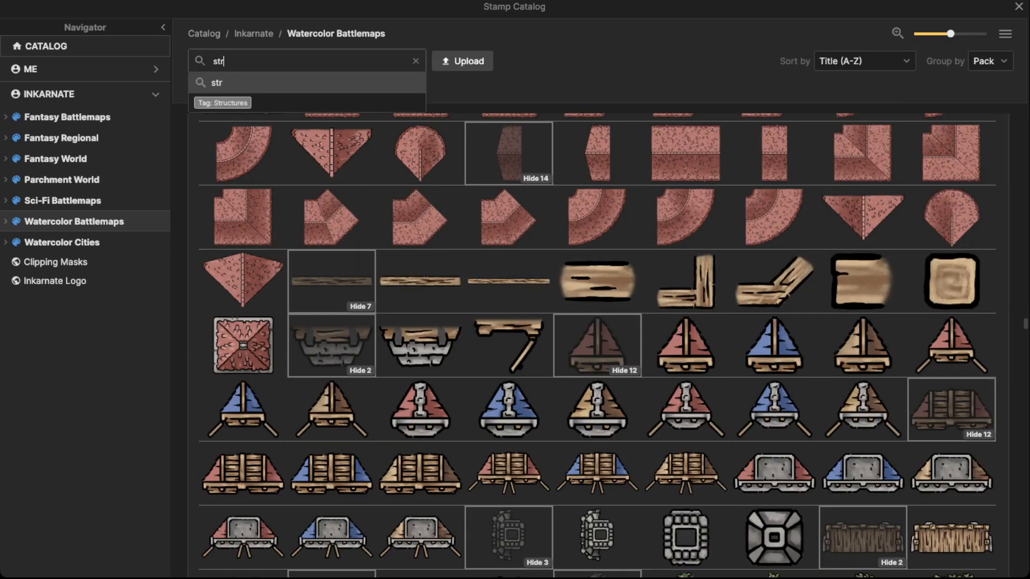
key("BackSpace")
type("atue")
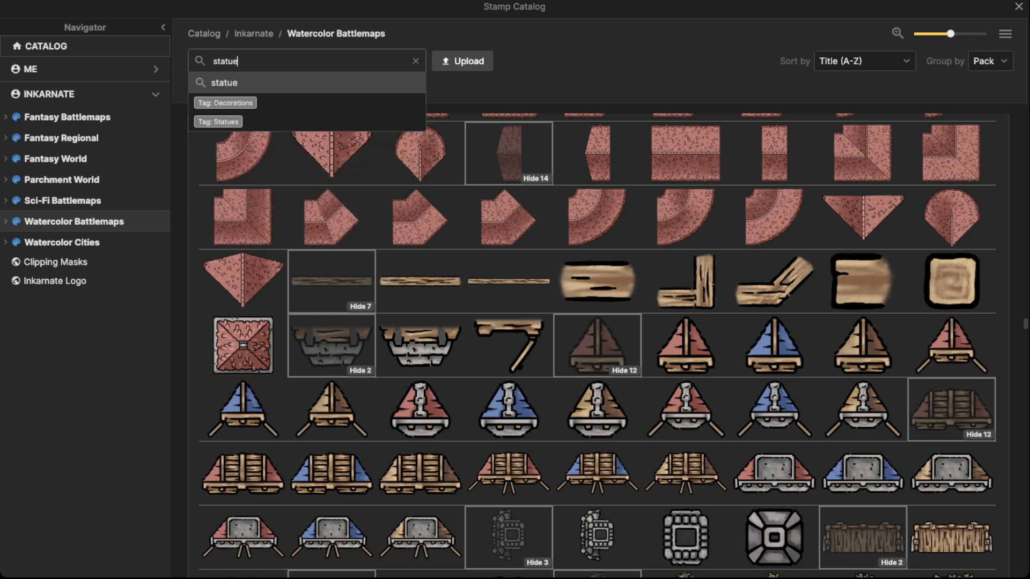
key("Return")
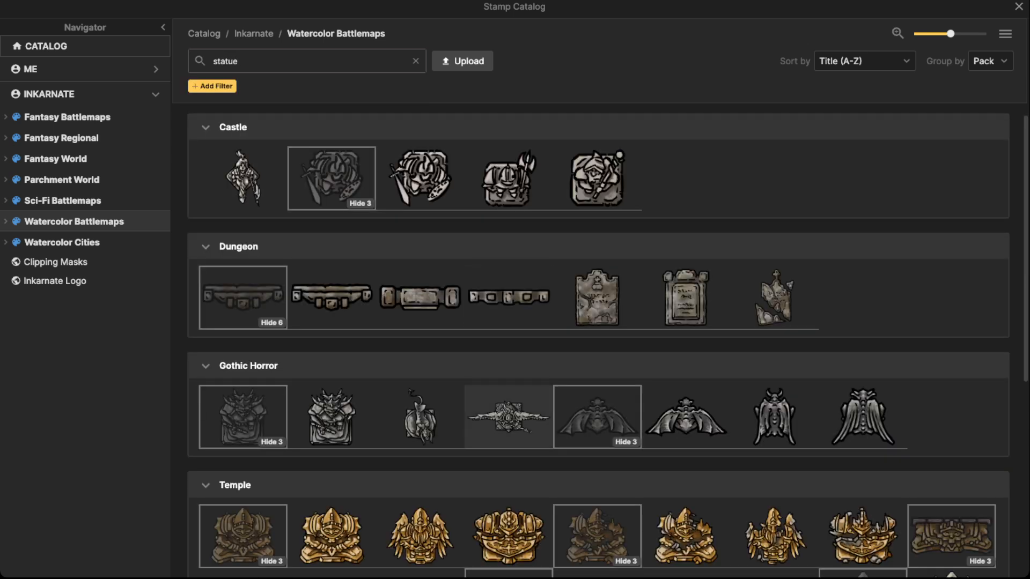
Try the spread-winged Gothic Horror statue stamp at scale 180 and rotation 330 on the lakeside cliff.
left_click(509, 417)
scroll(375, 252, "up", 10)
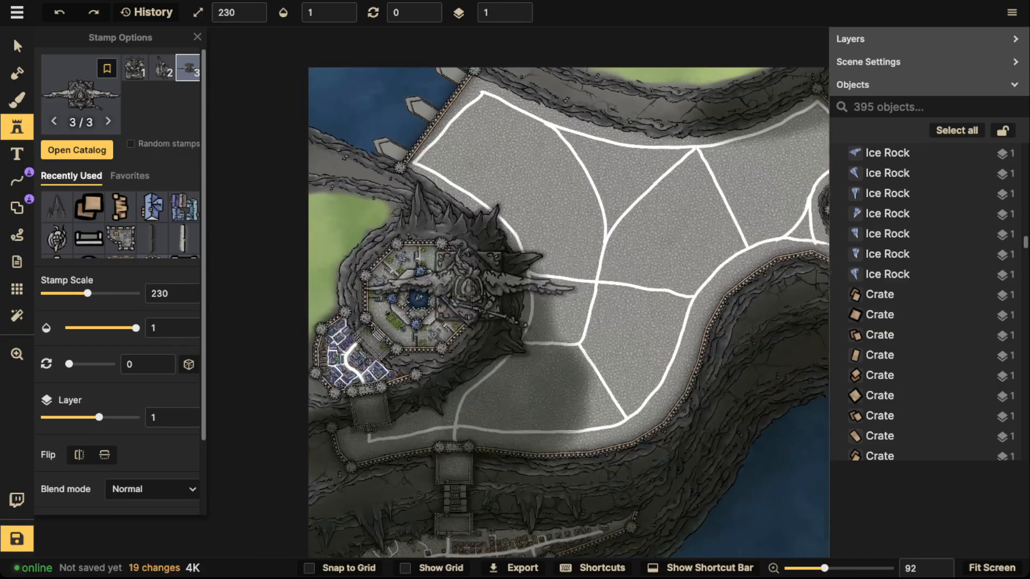
scroll(402, 338, "down", 5)
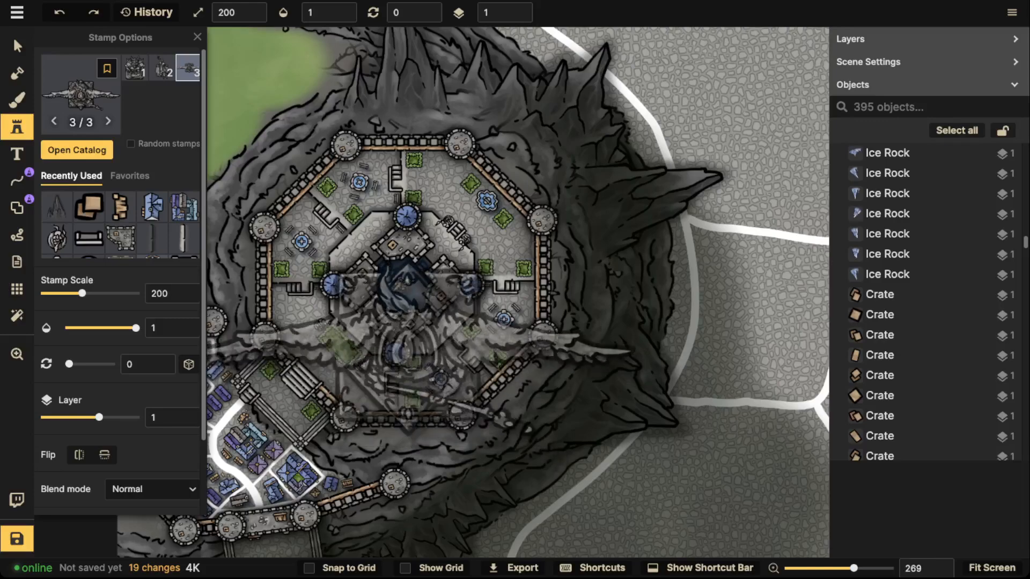
scroll(393, 328, "down", 2)
scroll(394, 329, "down", 8)
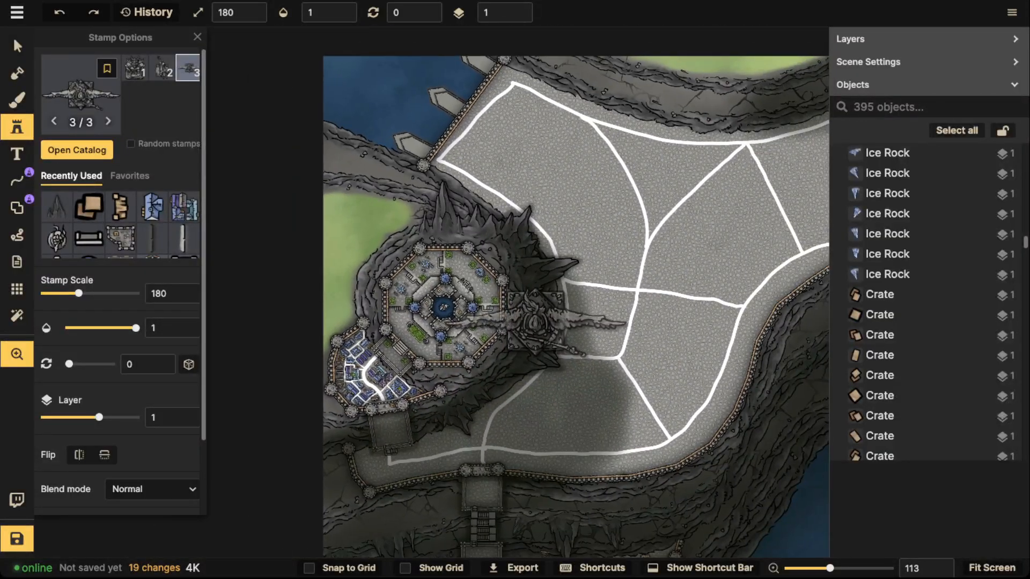
left_click_drag(640, 319, 258, 244)
scroll(472, 291, "down", 3)
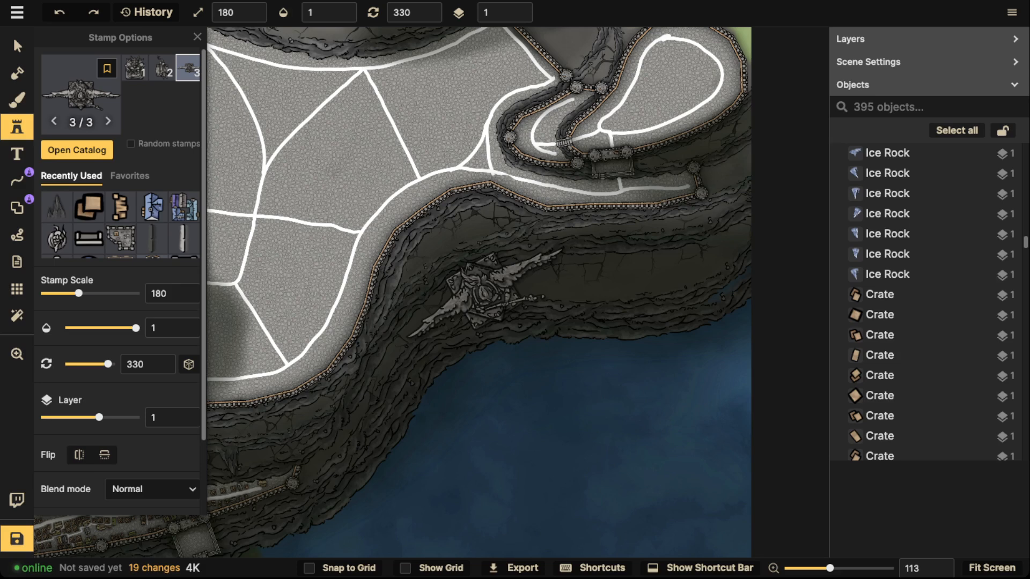
Choose the winged, bearded Marble Statue in pale stone from the Temple pack of the Watercolor Battlemaps stamps.
left_click(81, 93)
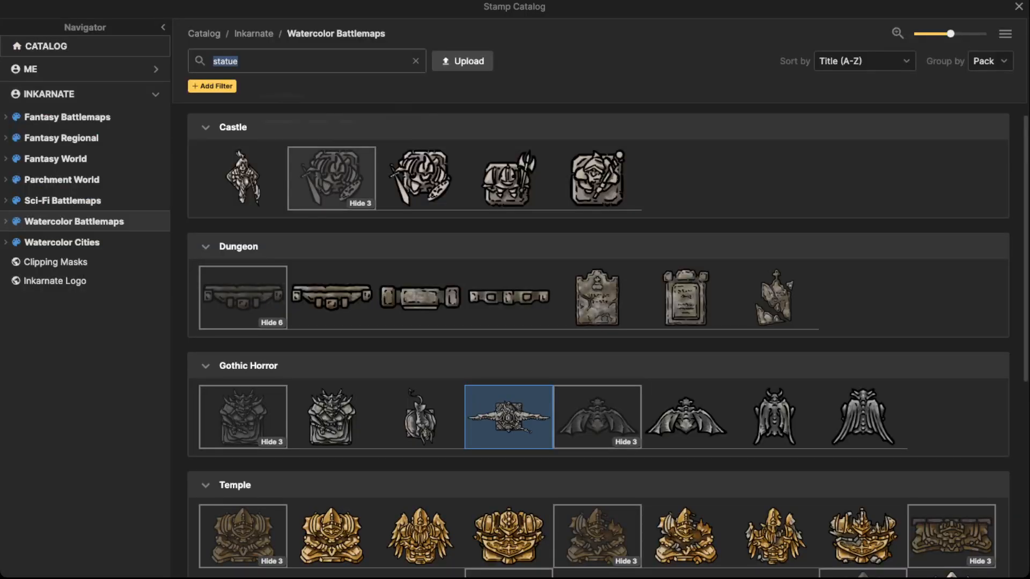
scroll(420, 419, "down", 2)
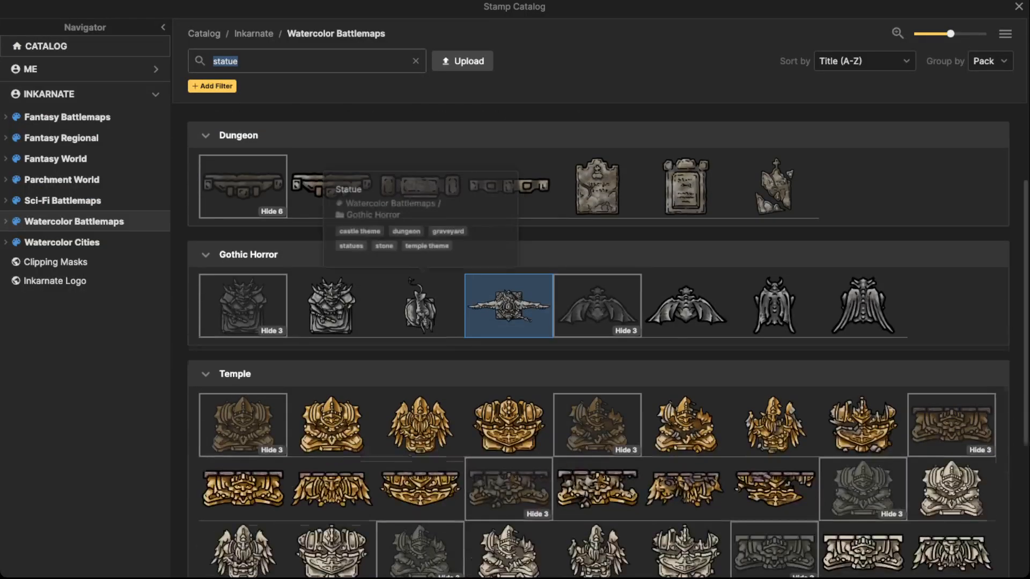
scroll(772, 424, "down", 2)
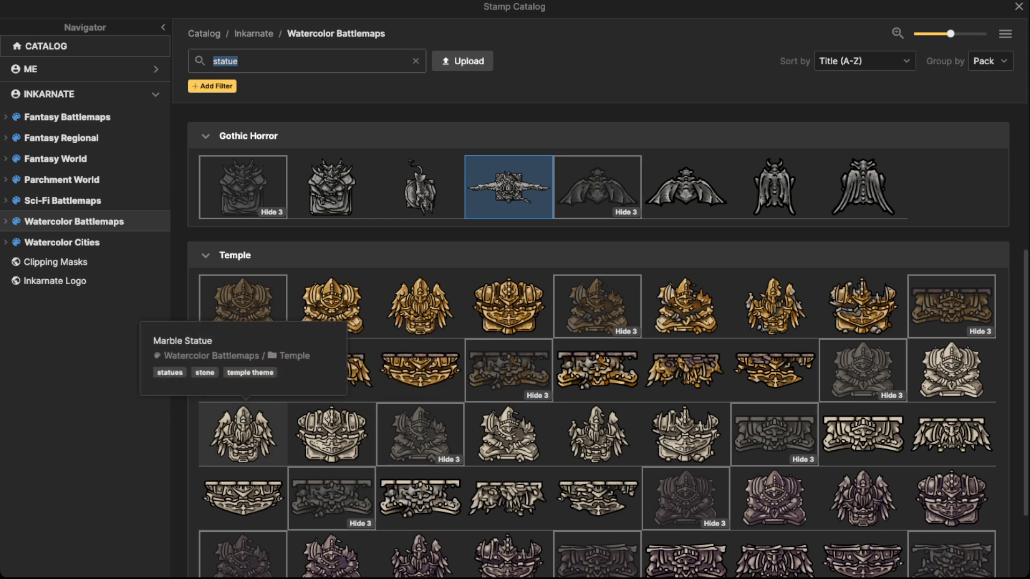
left_click(243, 434)
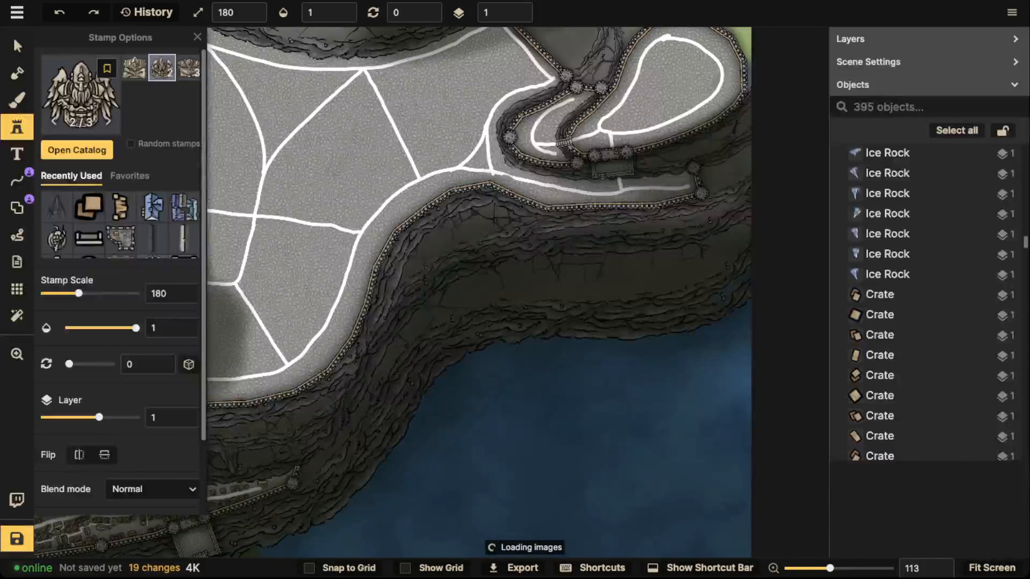
Place the Marble Statue at scale 210 and rotation 330 on the lakeside cliff beneath the bend in the city wall.
scroll(454, 263, "up", 3)
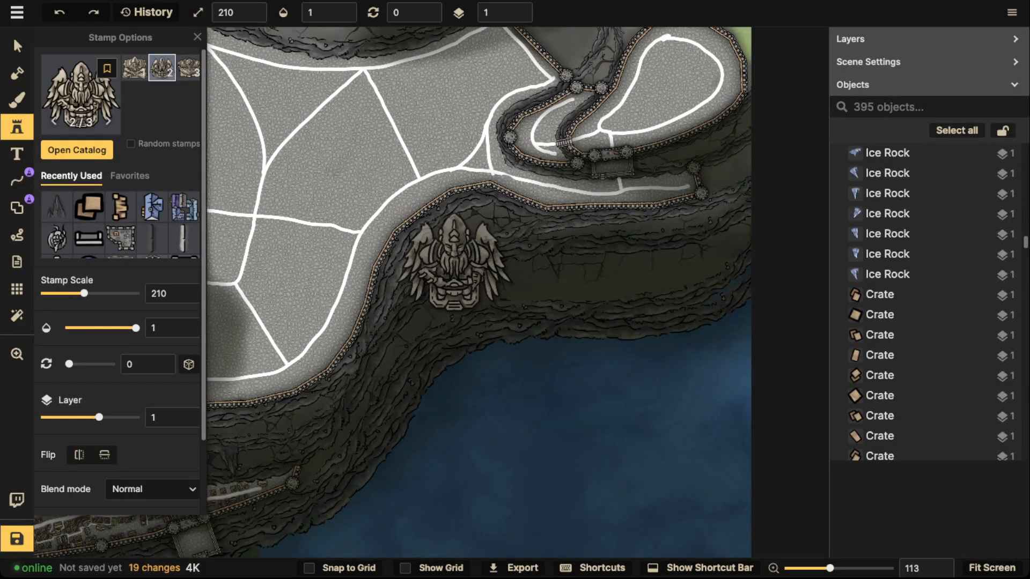
scroll(459, 277, "up", 5)
scroll(465, 289, "down", 3)
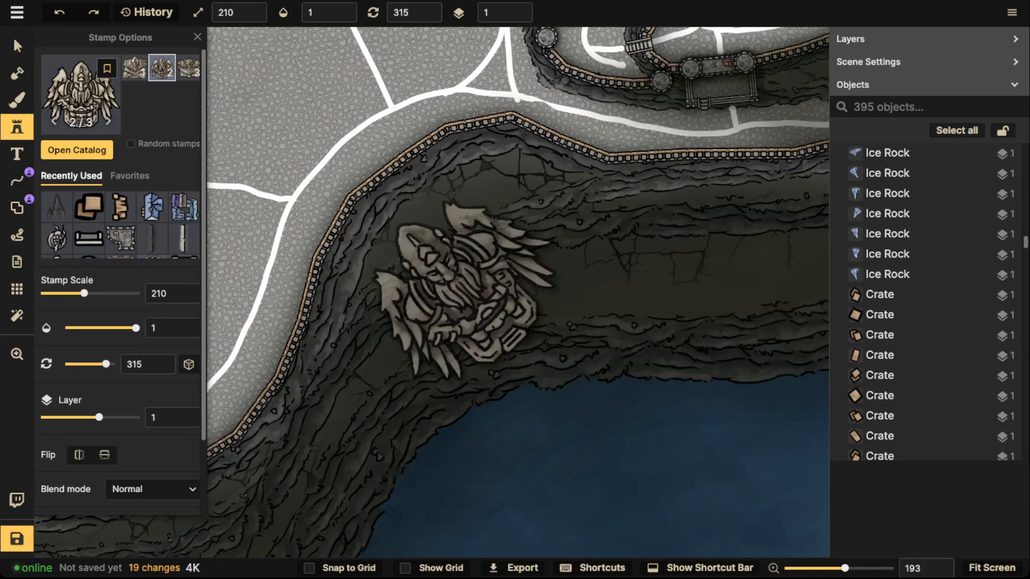
scroll(461, 287, "up", 1)
left_click(459, 225)
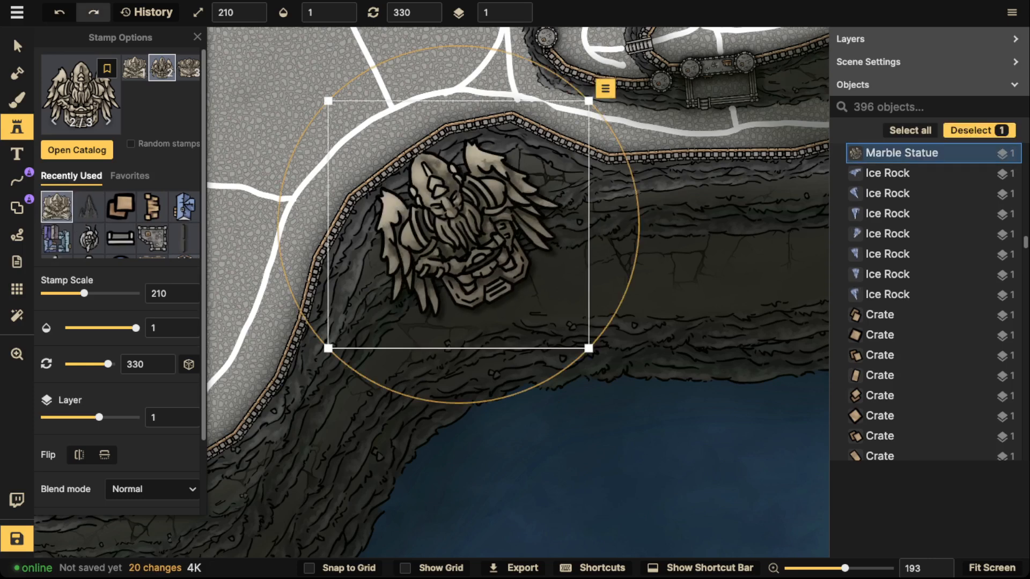
Nudge the Marble Statue slightly down and away from the city wall.
left_click(13, 36)
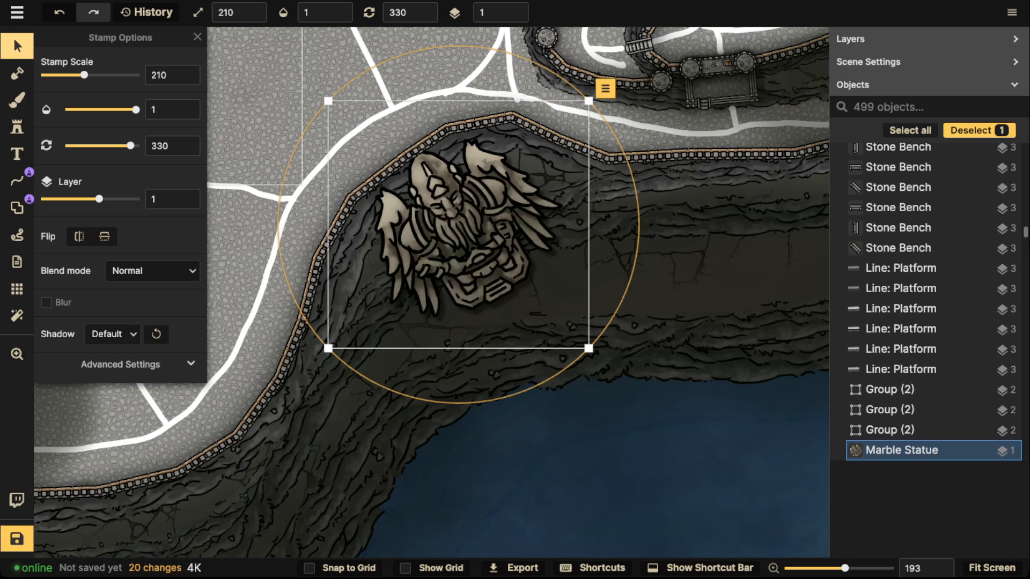
left_click_drag(459, 227, 464, 236)
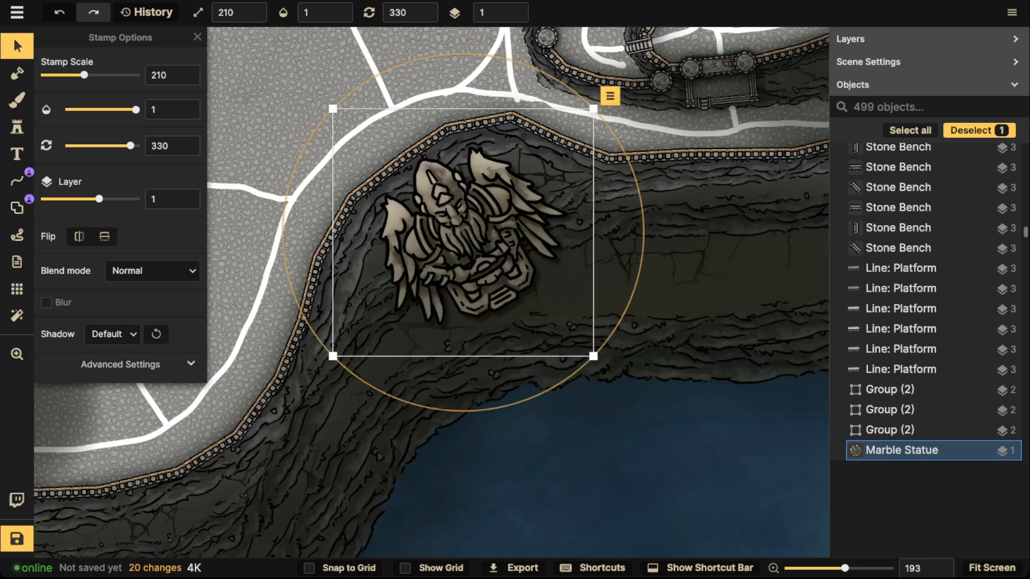
left_click(17, 47)
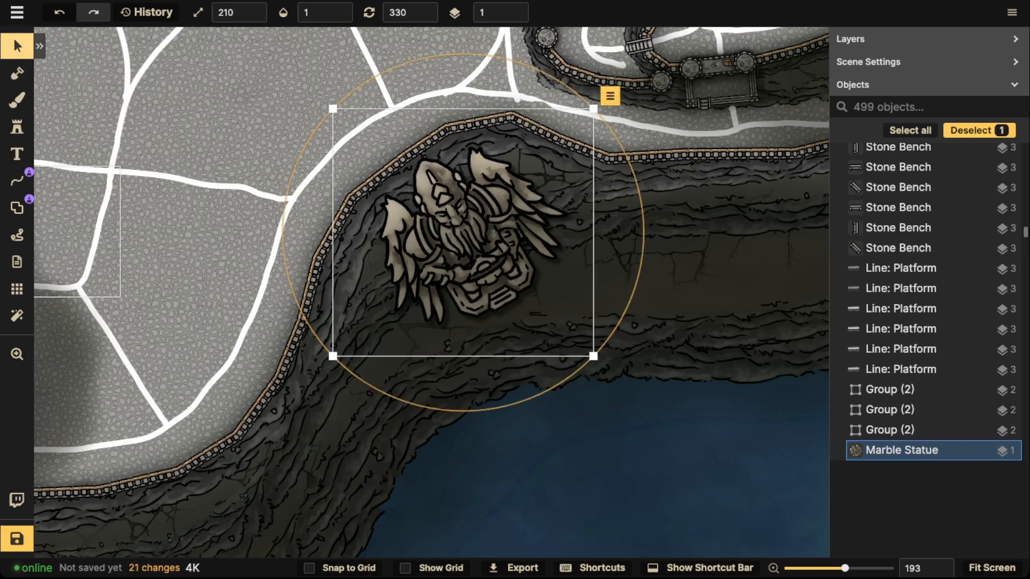
Set the Marble Statue's saturation to 0 and its brightness to 67 to match the dark cliff rock.
left_click(18, 46)
scroll(240, 209, "down", 3)
left_click(120, 364)
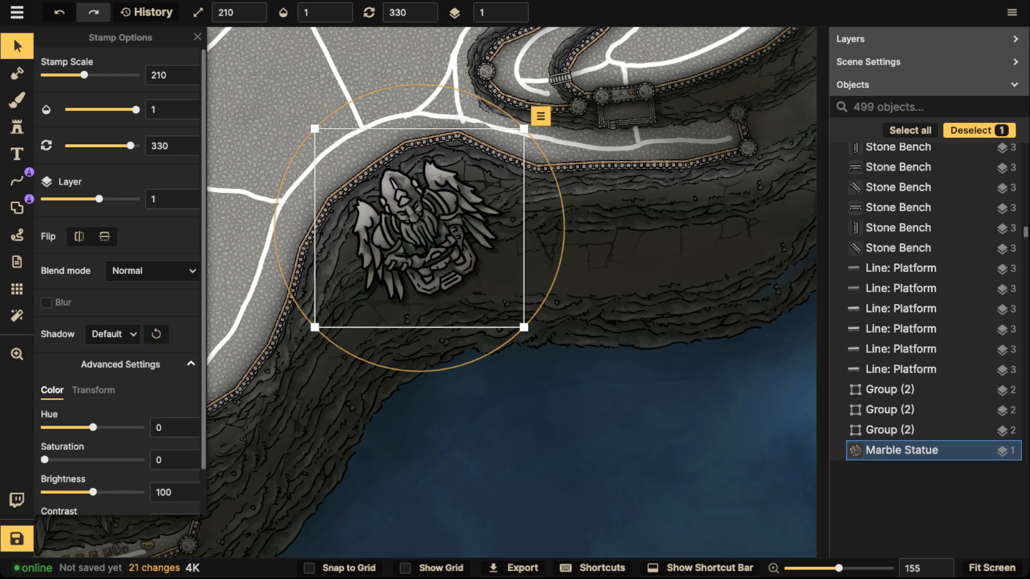
left_click_drag(93, 491, 76, 492)
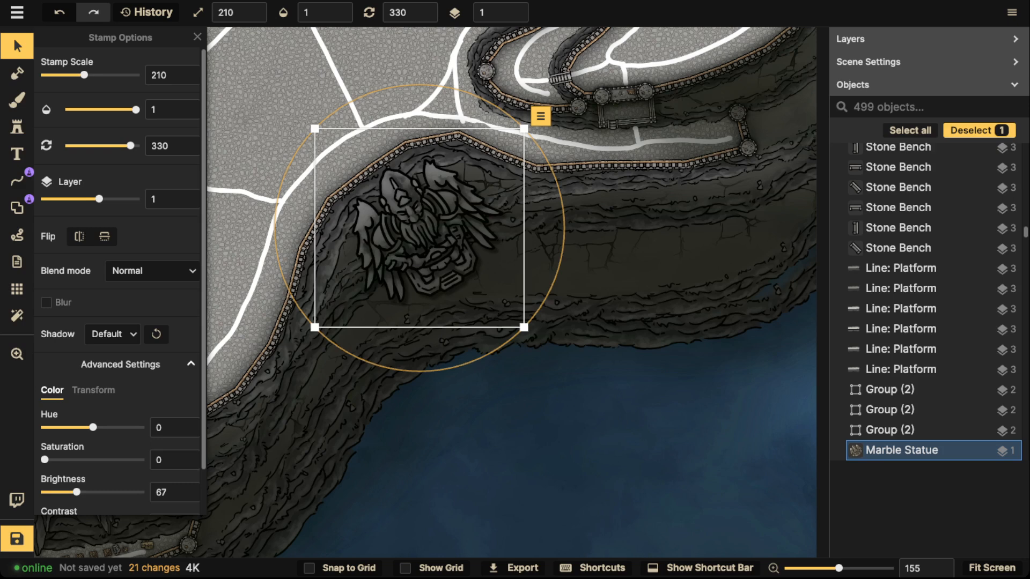
scroll(427, 224, "down", 3)
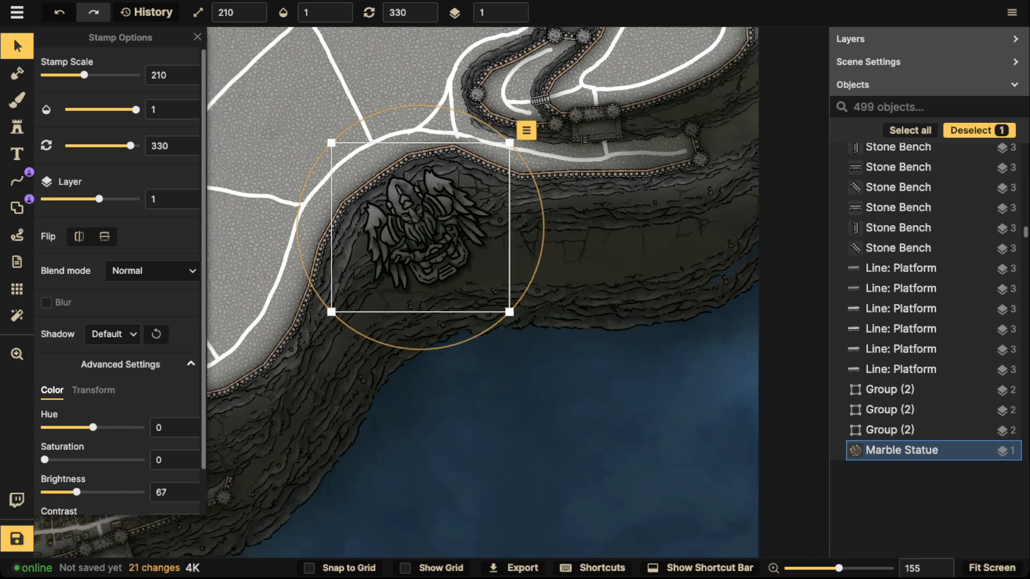
Turn the Marble Statue to rotation 332, fine-tune its position beneath the wall bend, and deselect it.
left_click_drag(528, 227, 527, 231)
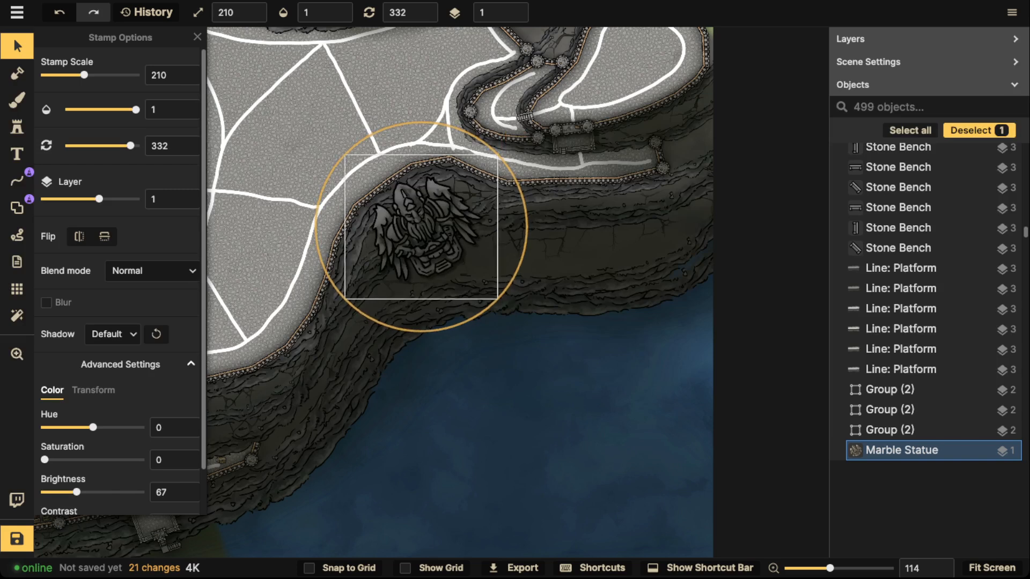
left_click_drag(426, 224, 424, 224)
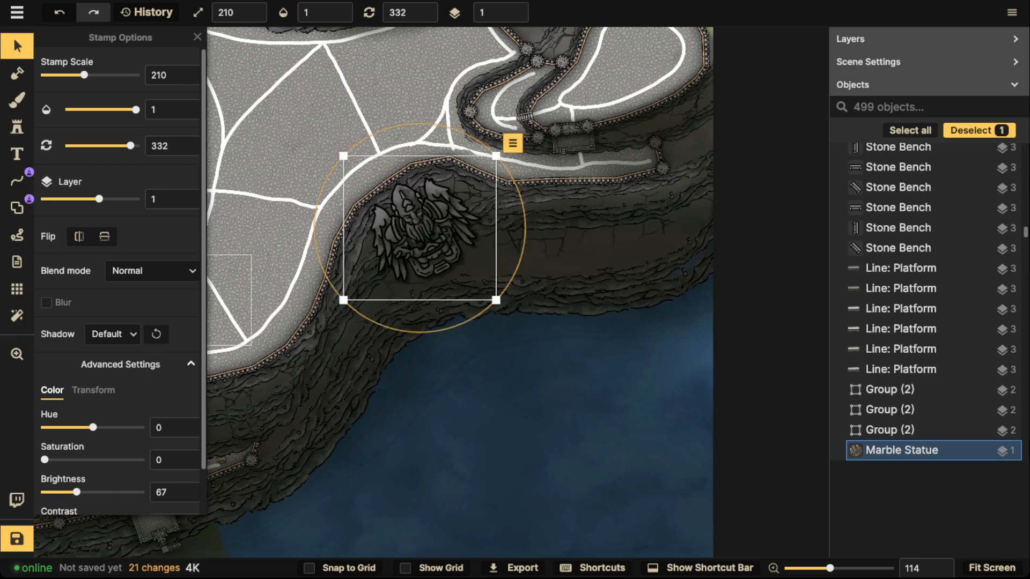
scroll(120, 282, "down", 2)
left_click_drag(422, 245, 427, 246)
scroll(422, 248, "down", 3)
scroll(424, 250, "down", 2)
key("Escape")
Duplicate the square castle platform attached to the lower town's wall near the lake.
left_click_drag(268, 322, 449, 303)
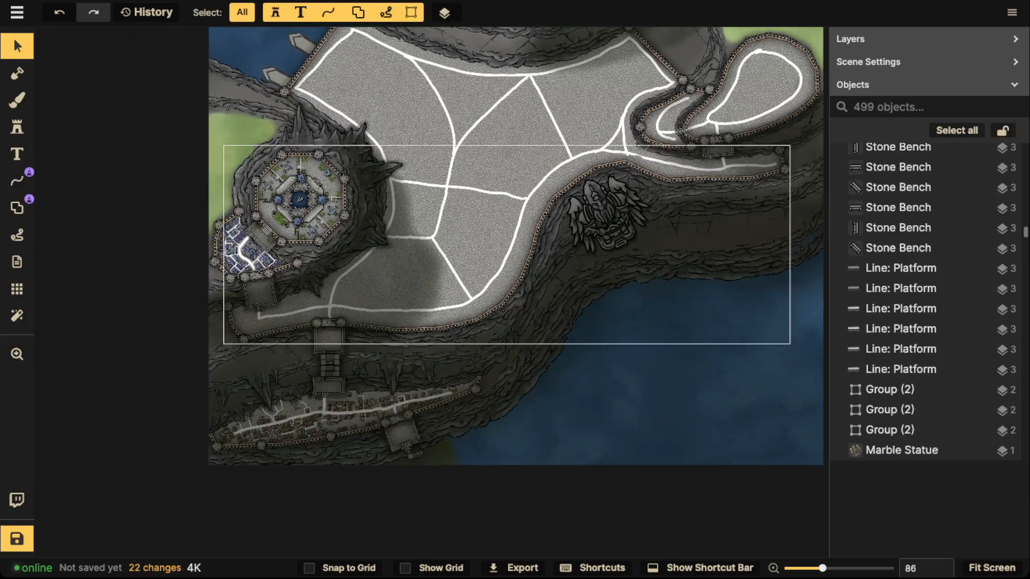
left_click(400, 433)
scroll(402, 432, "up", 3)
key("ctrl+c")
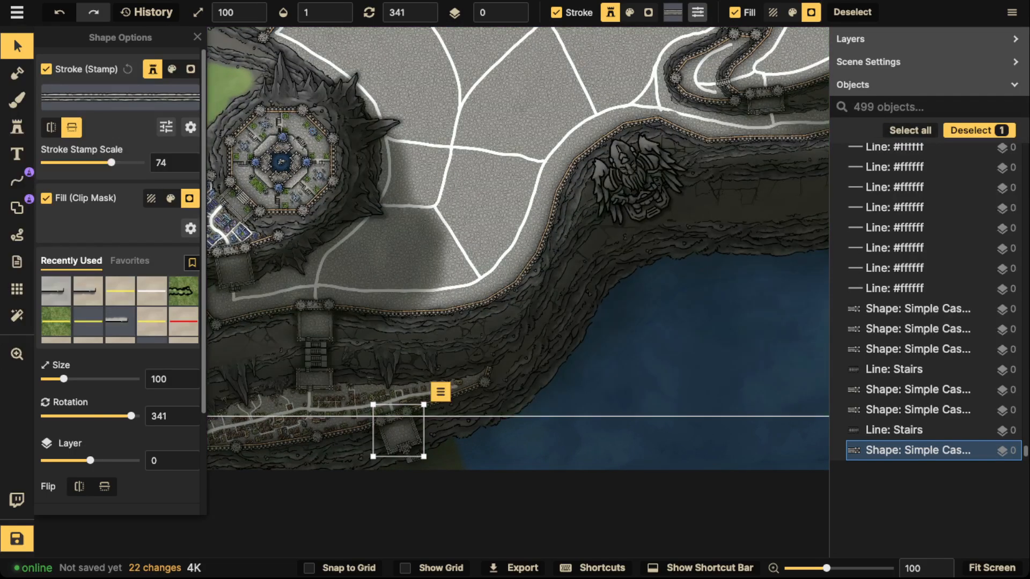
key("ctrl+v")
Fit the duplicated platform under the Marble Statue as its base, at size 160 and rotation 334.
scroll(647, 300, "up", 9)
scroll(647, 300, "up", 6)
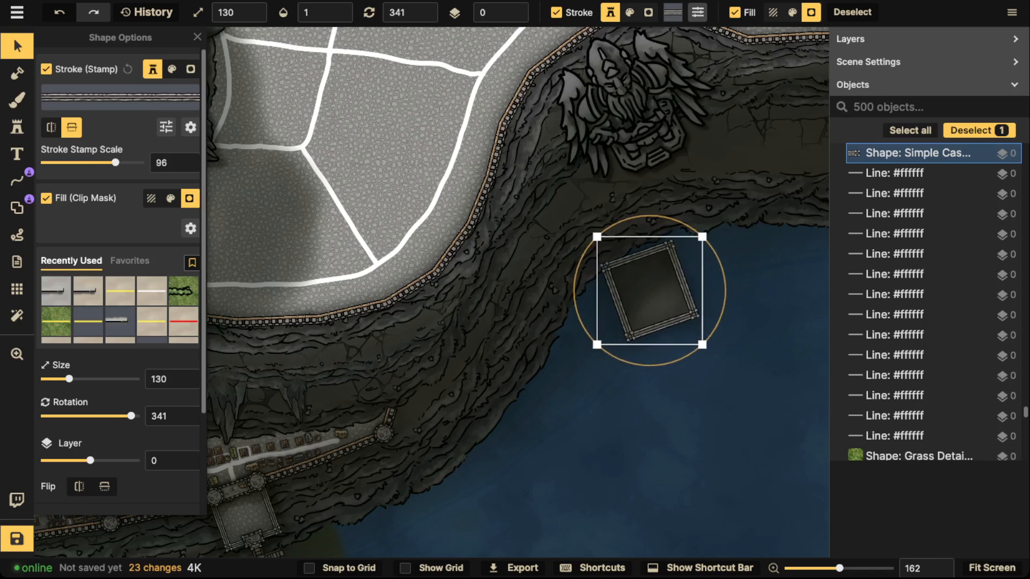
left_click_drag(647, 300, 644, 145)
left_click_drag(646, 228, 658, 228)
left_click_drag(646, 141, 642, 135)
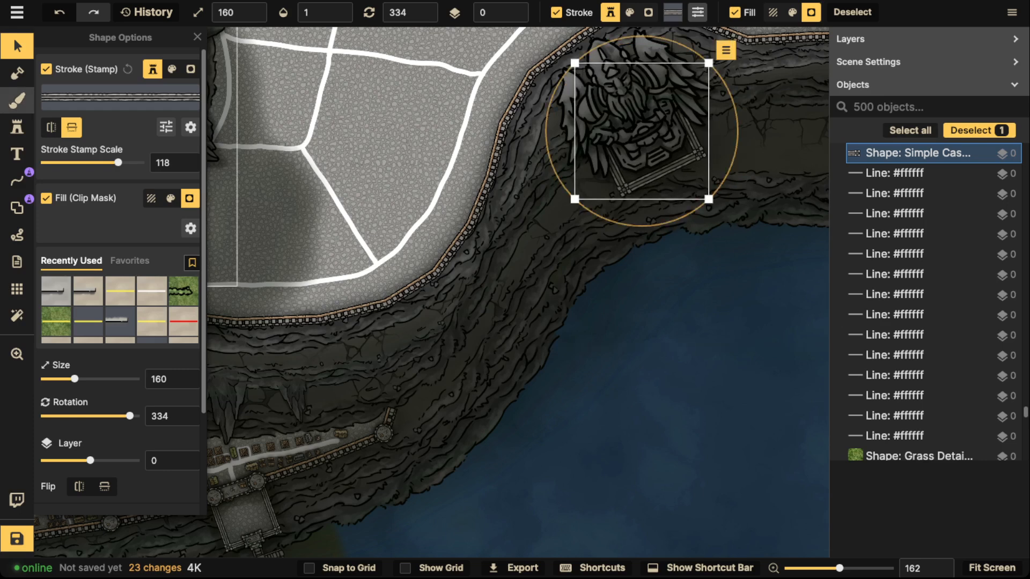
Paint the cliff ground around the statue's base on the foreground with the grey stone texture at brush size 30, undoing the background stroke.
left_click(17, 100)
left_click(140, 289)
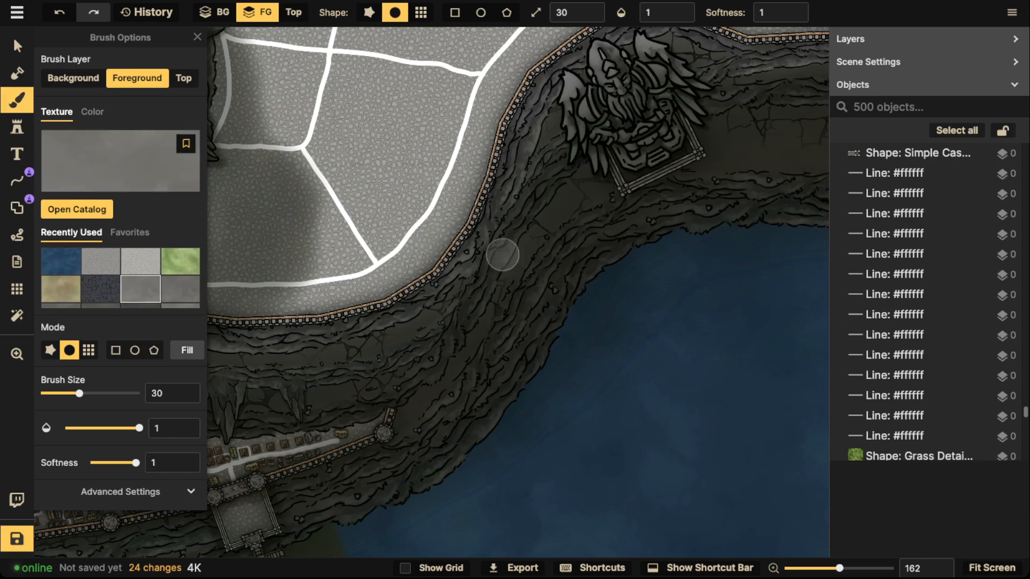
scroll(679, 204, "up", 3)
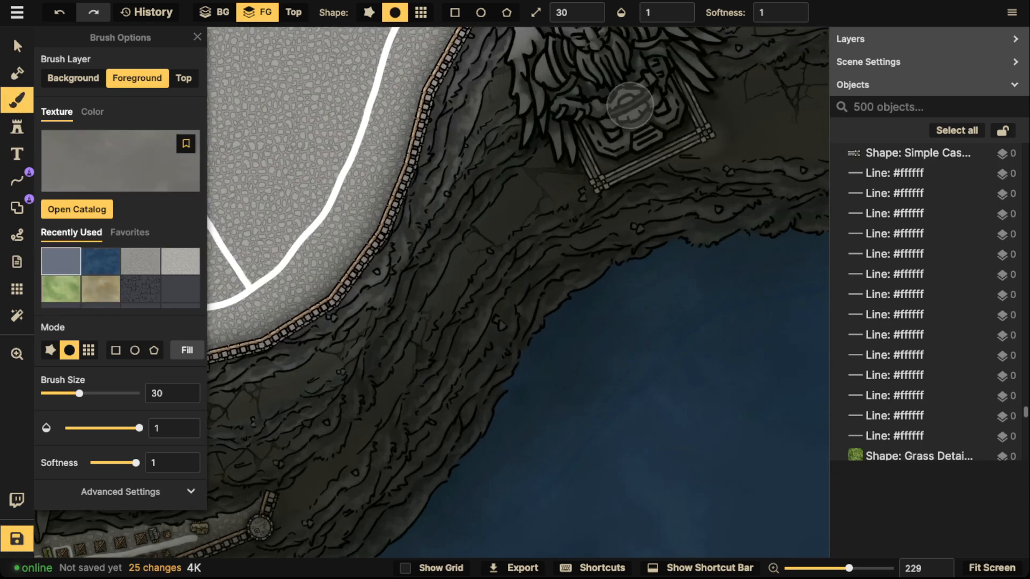
left_click(215, 12)
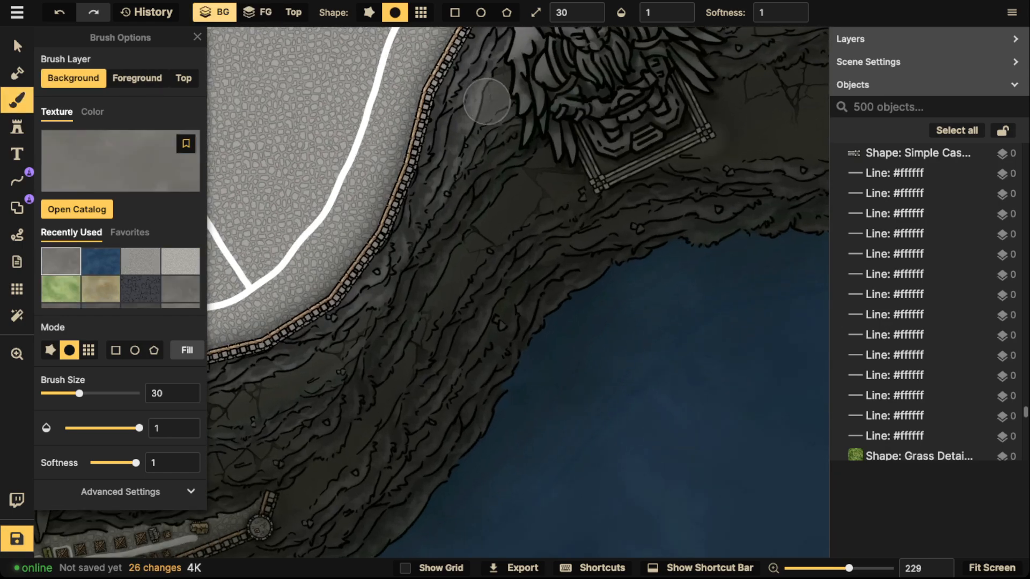
key("ctrl+z")
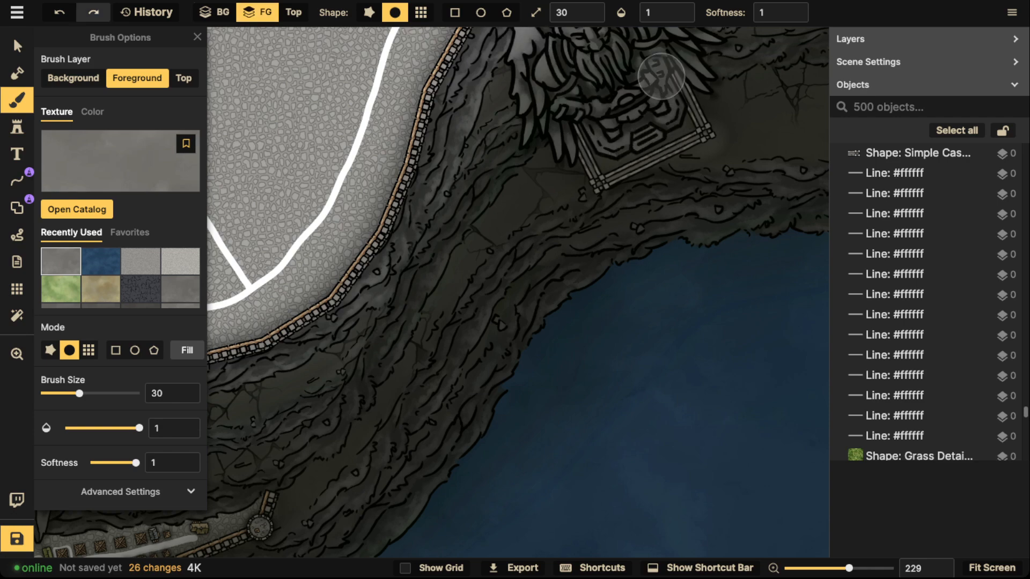
left_click(17, 46)
left_click(17, 354)
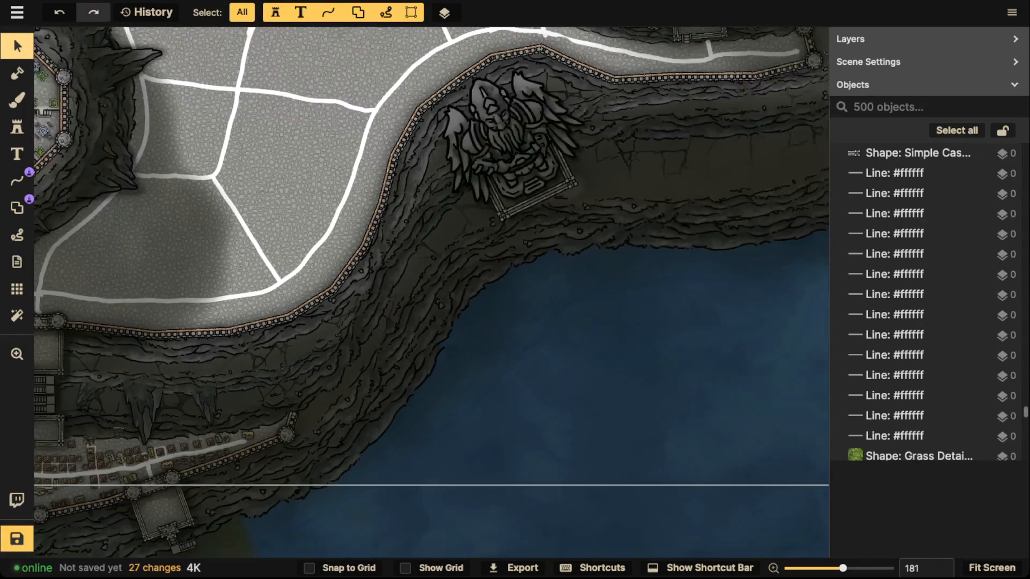
Select the statue together with its platform, turn the statue to rotation 304, and shift both slightly southwest along the cliff.
scroll(366, 275, "down", 3)
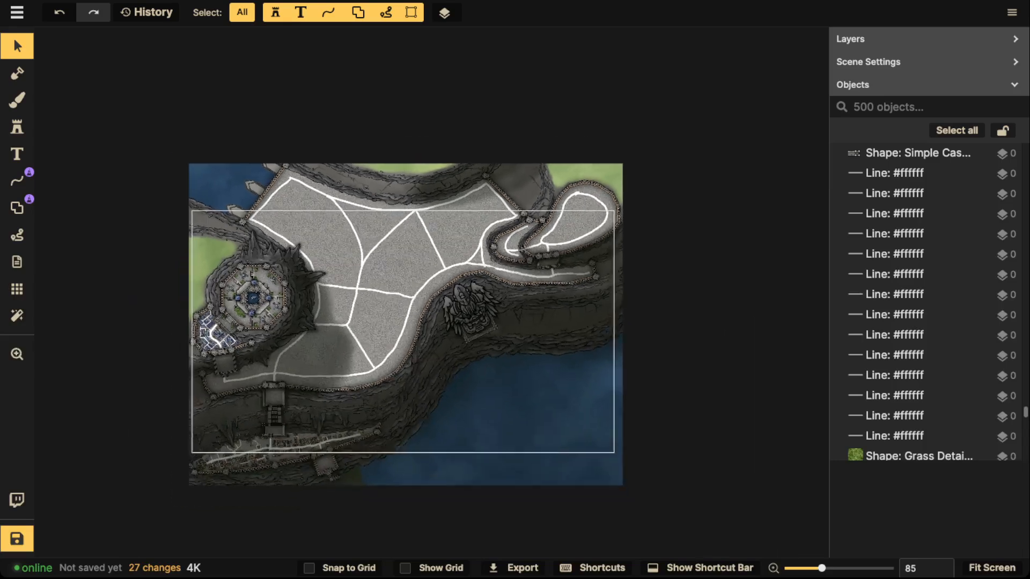
left_click_drag(367, 276, 372, 240)
scroll(376, 221, "up", 2)
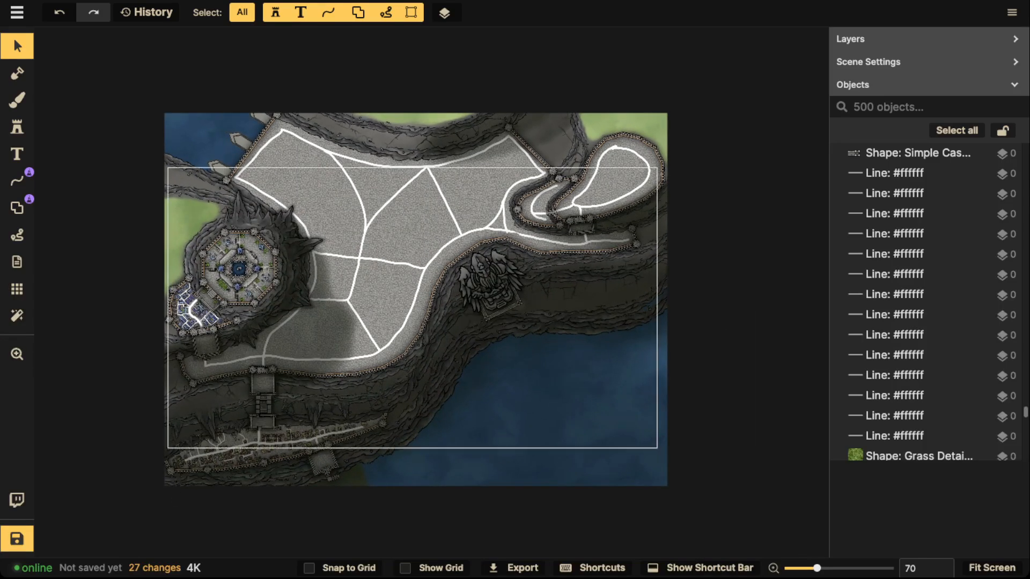
scroll(492, 283, "up", 4)
left_click(493, 283)
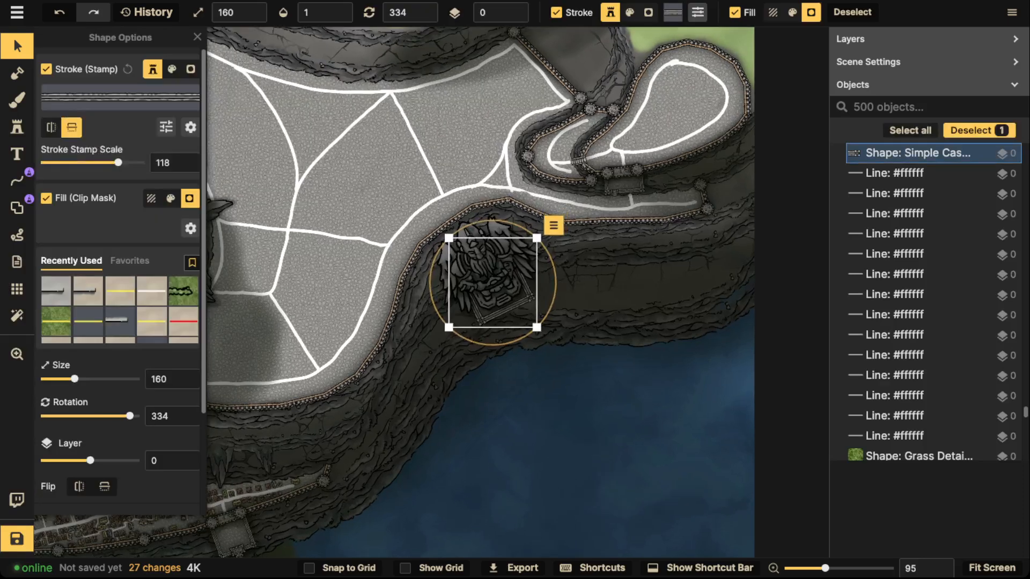
left_click(491, 270, "shift")
scroll(492, 270, "down", 3)
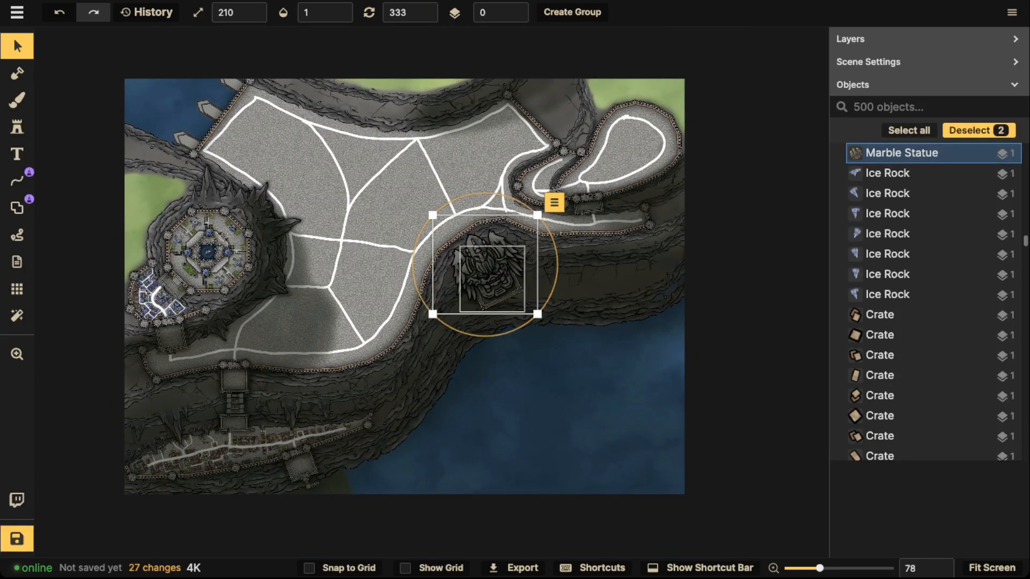
left_click(493, 279, "shift")
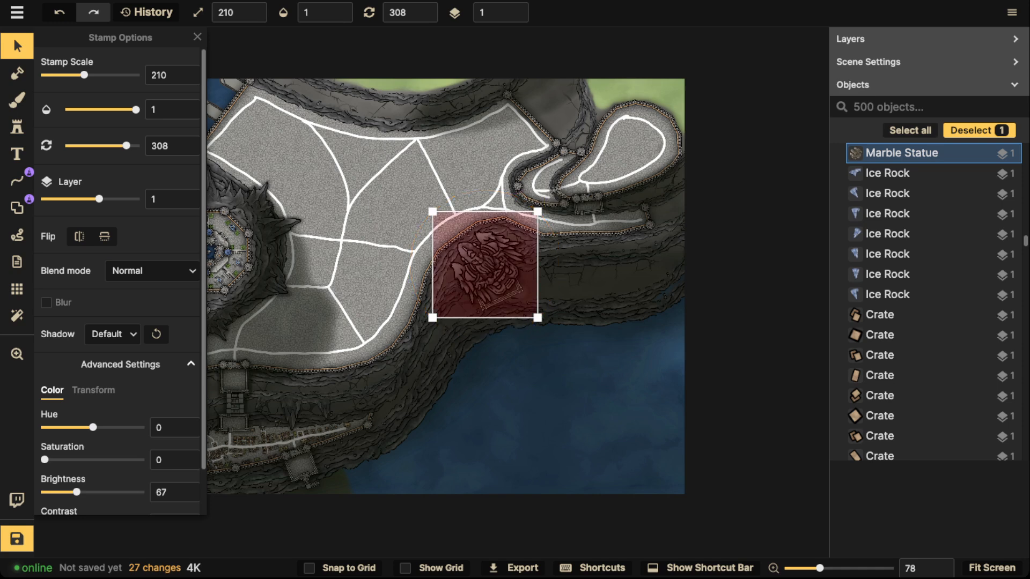
key("ctrl+z")
left_click(491, 278, "shift")
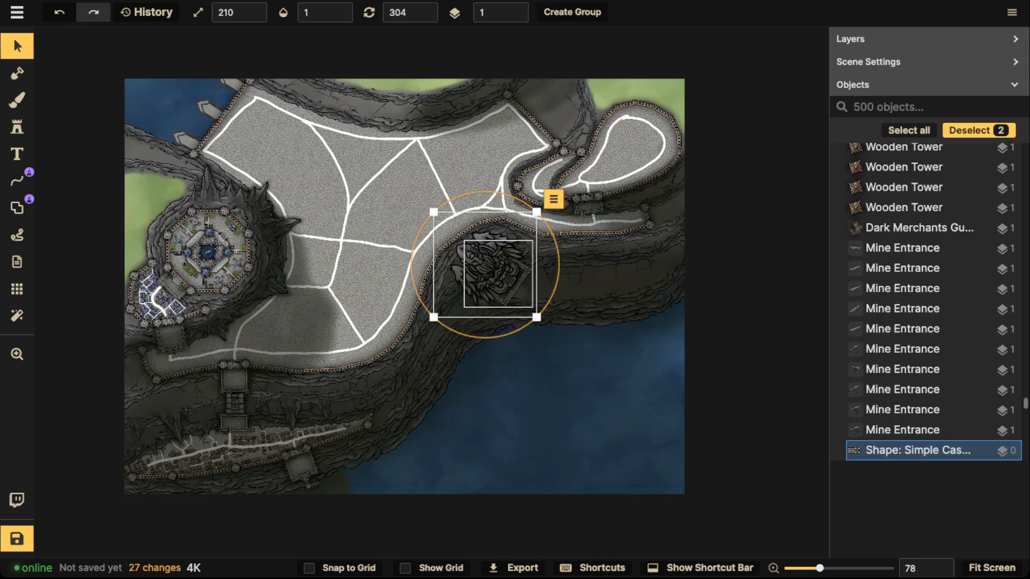
left_click_drag(485, 265, 450, 285)
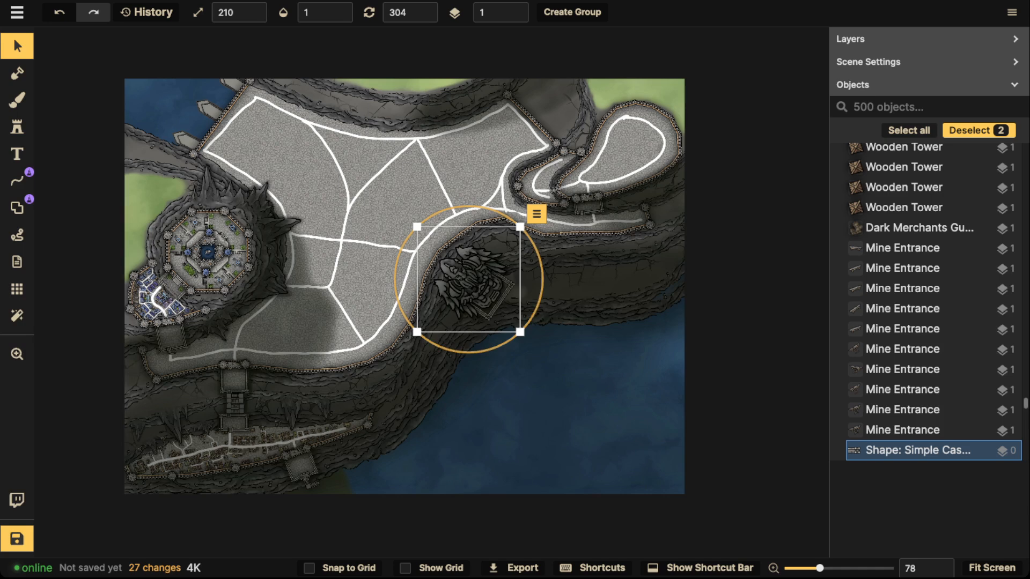
Rotate the selected statue and platform clockwise and shift them slightly northeast into the cliff's inner bend below the wall, then deselect them.
left_click_drag(538, 254, 543, 281)
left_click_drag(470, 280, 486, 267)
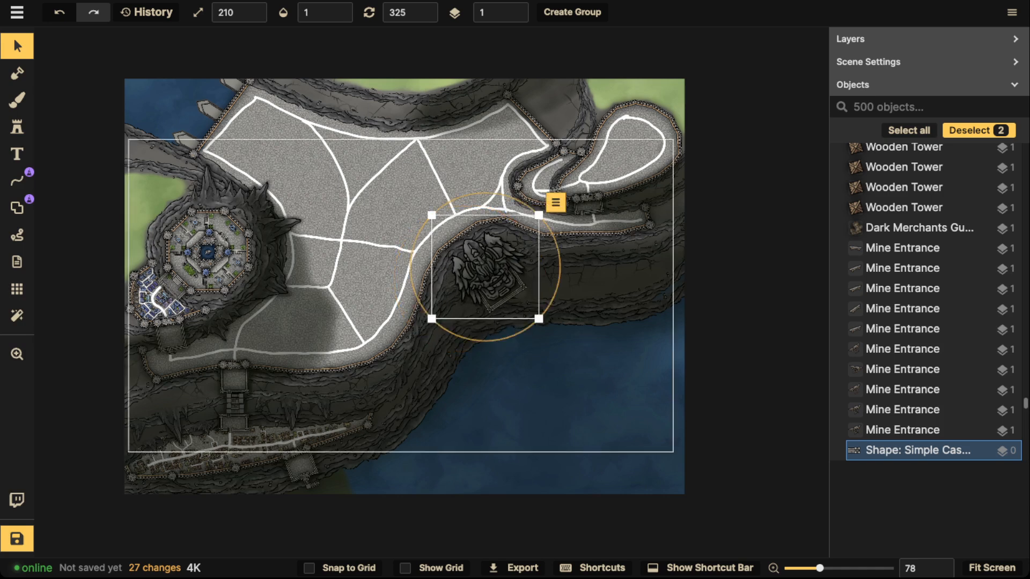
left_click_drag(550, 238, 555, 257)
left_click_drag(487, 276, 487, 274)
left_click_drag(549, 240, 551, 244)
scroll(465, 316, "up", 5)
left_click(357, 443)
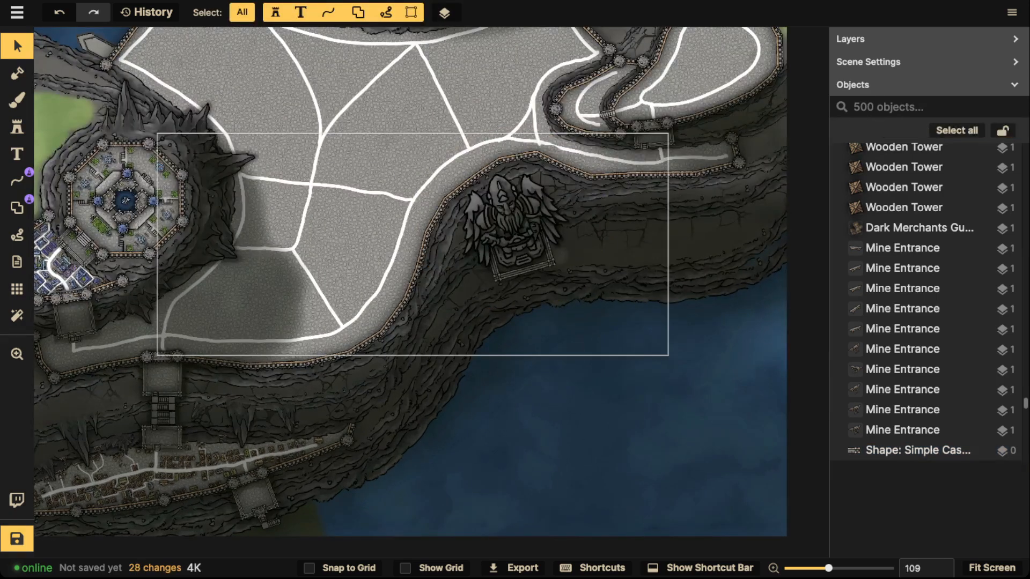
Try a wavy freehand clip-mask line from the statue's beard to the lake on layer 3 at stroke size 388, switch it to stamp stroke, and delete it.
left_click_drag(515, 231, 466, 386)
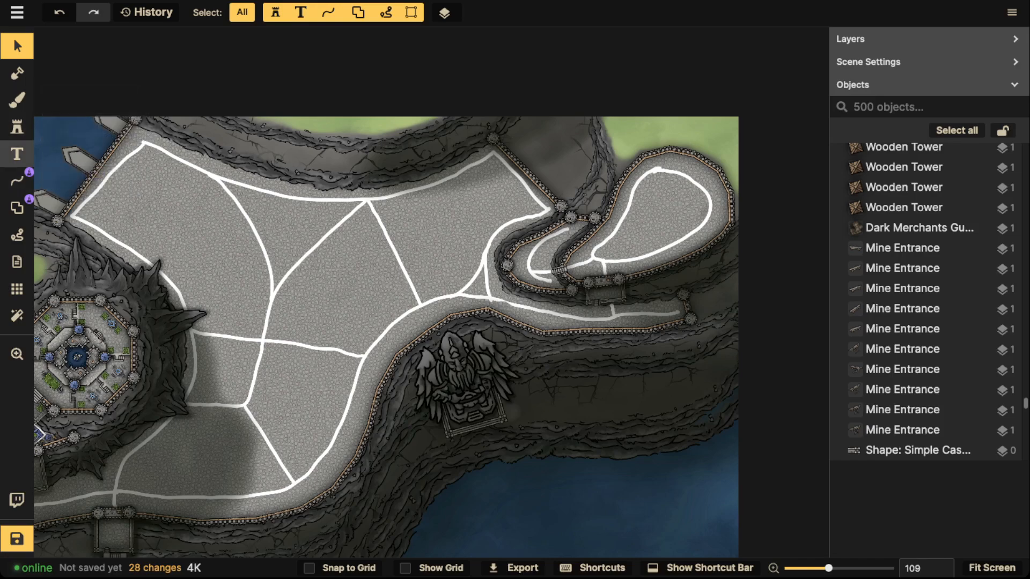
left_click(18, 181)
left_click(214, 77)
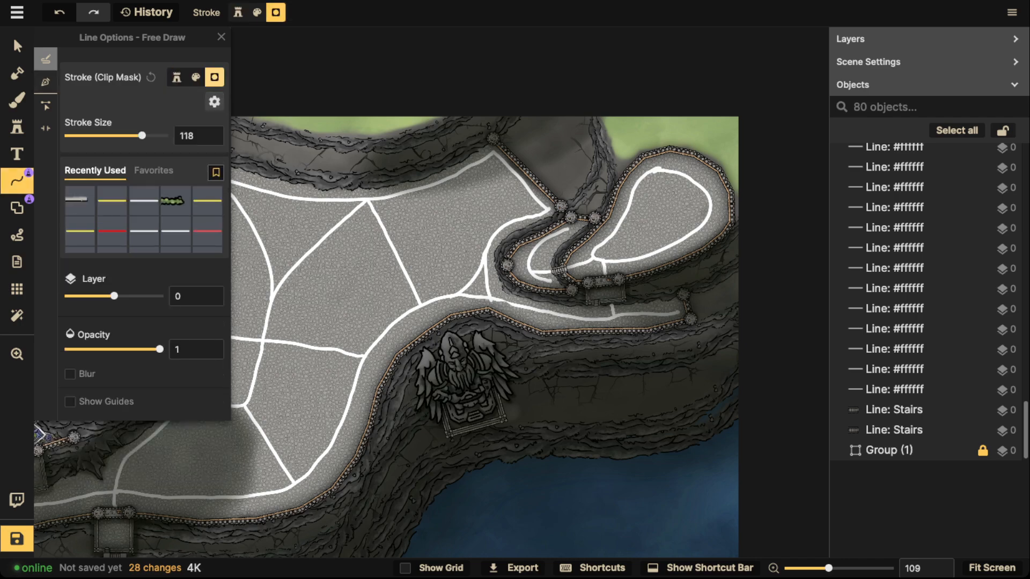
scroll(403, 362, "up", 5)
left_click_drag(403, 362, 299, 212)
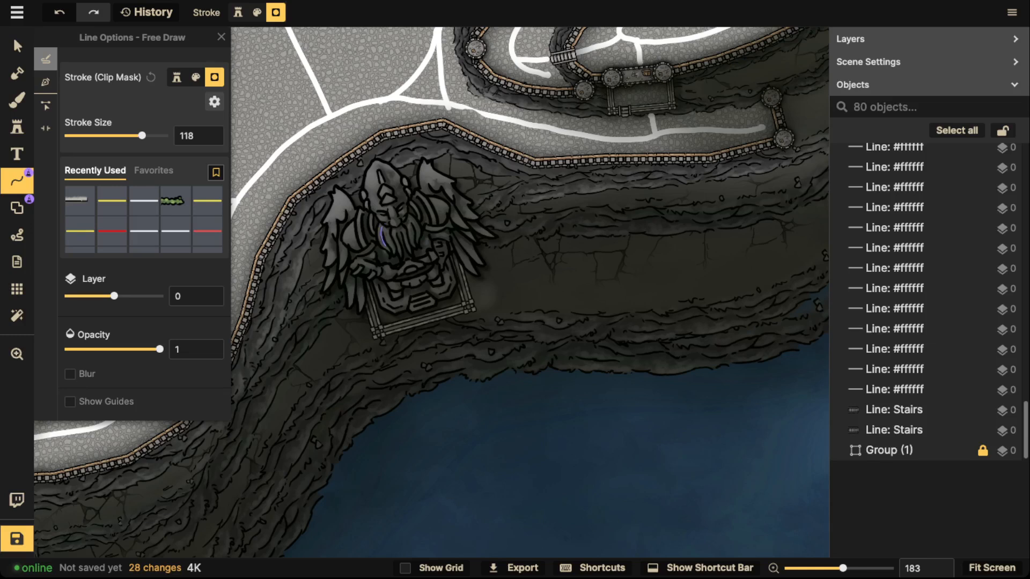
left_click_drag(382, 236, 384, 237)
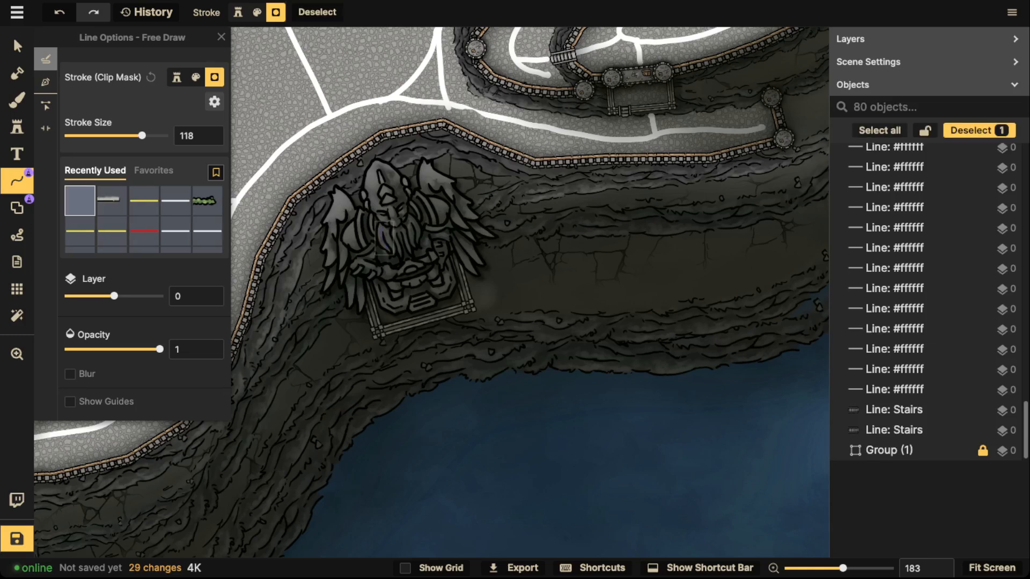
left_click(127, 296)
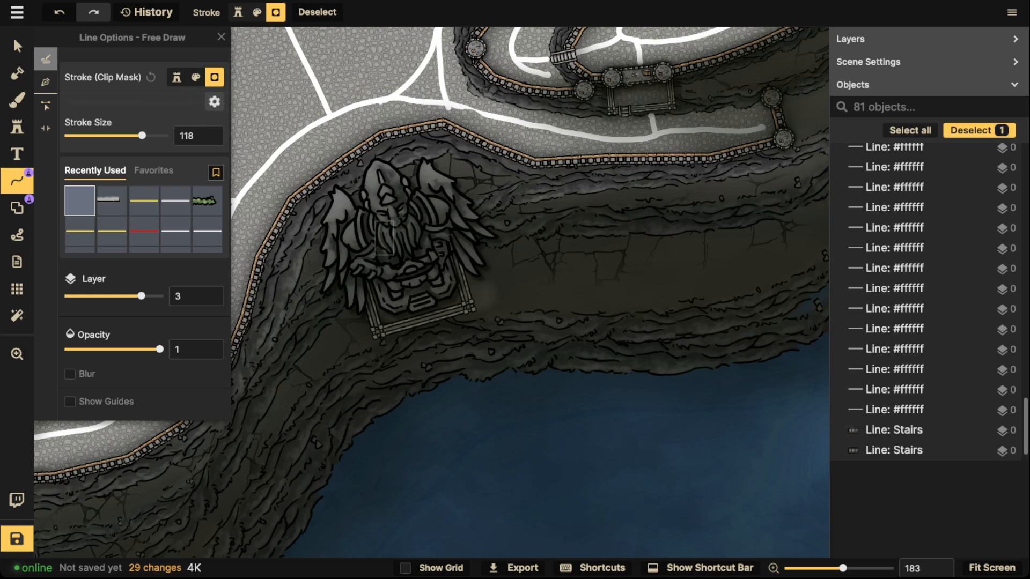
left_click_drag(142, 136, 161, 135)
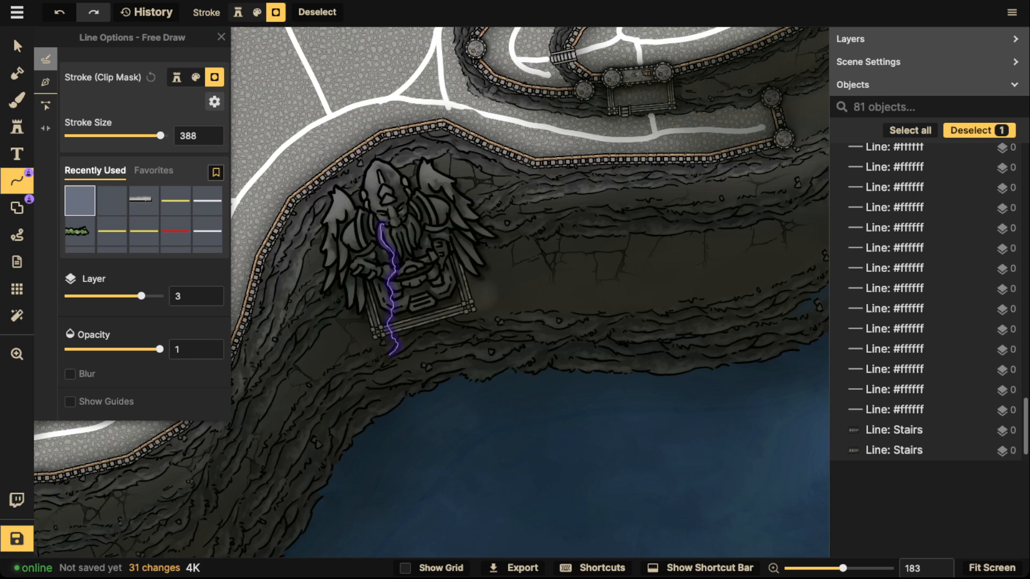
left_click_drag(413, 395, 413, 398)
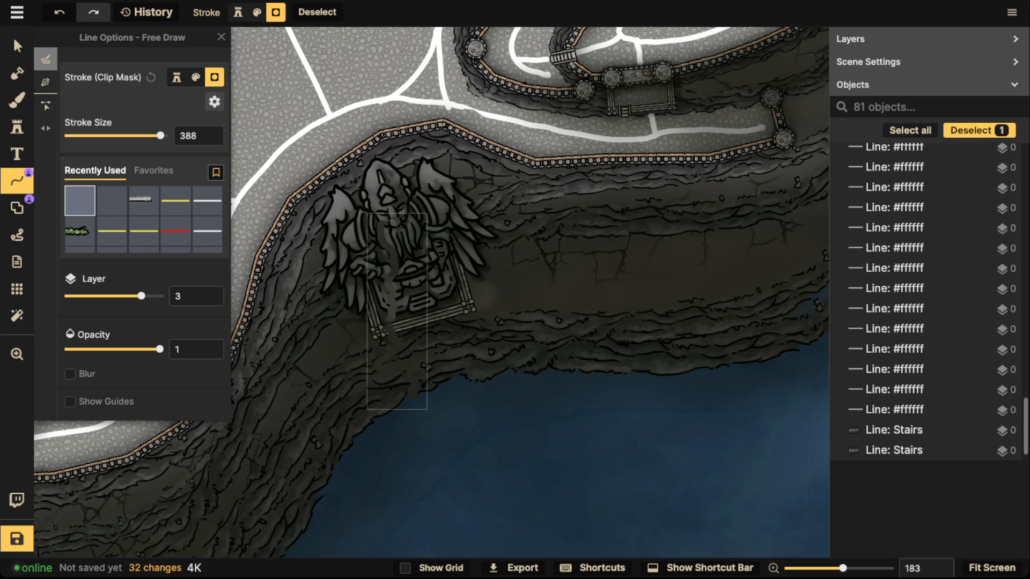
scroll(393, 329, "up", 3)
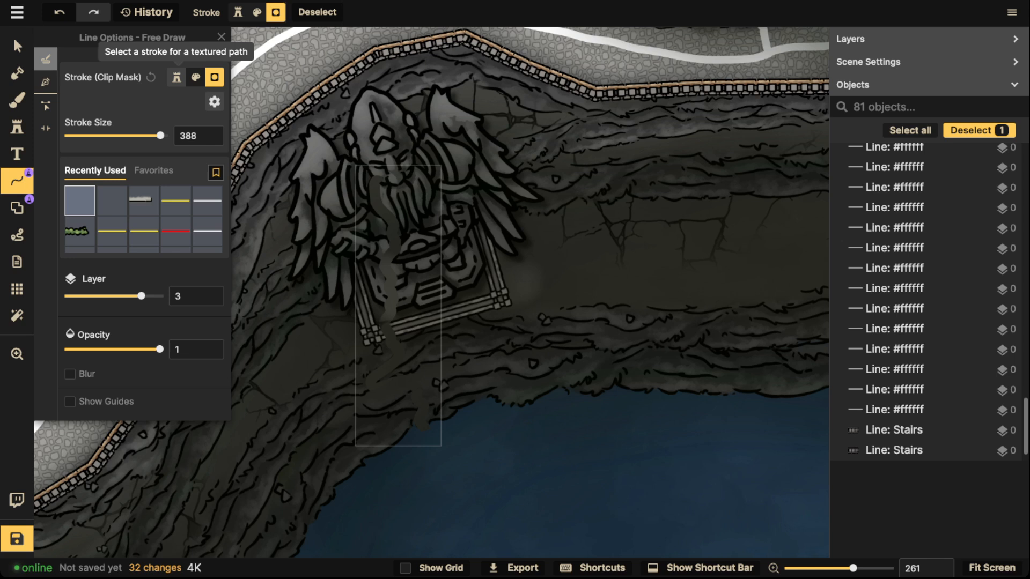
left_click(177, 76)
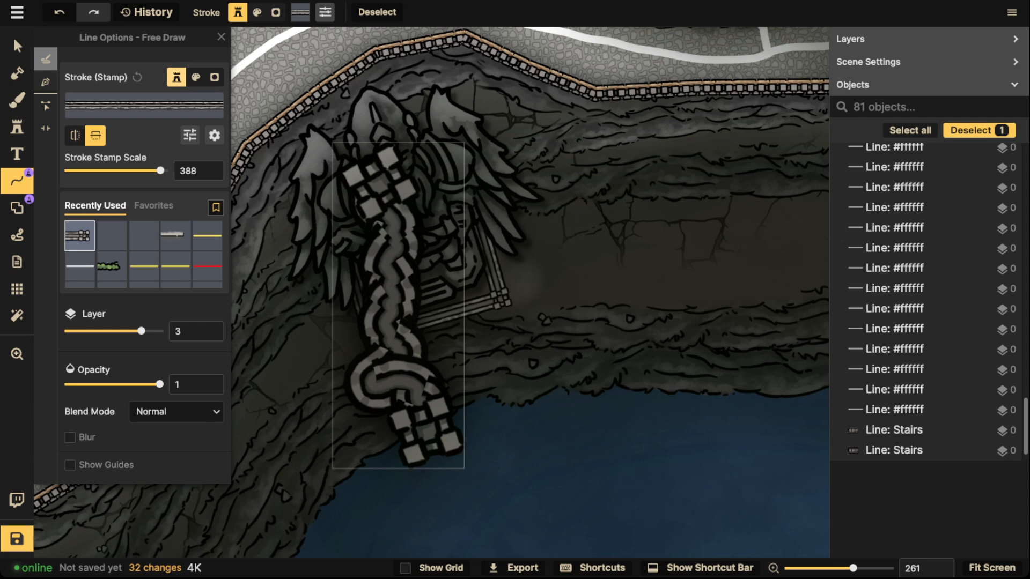
key("Delete")
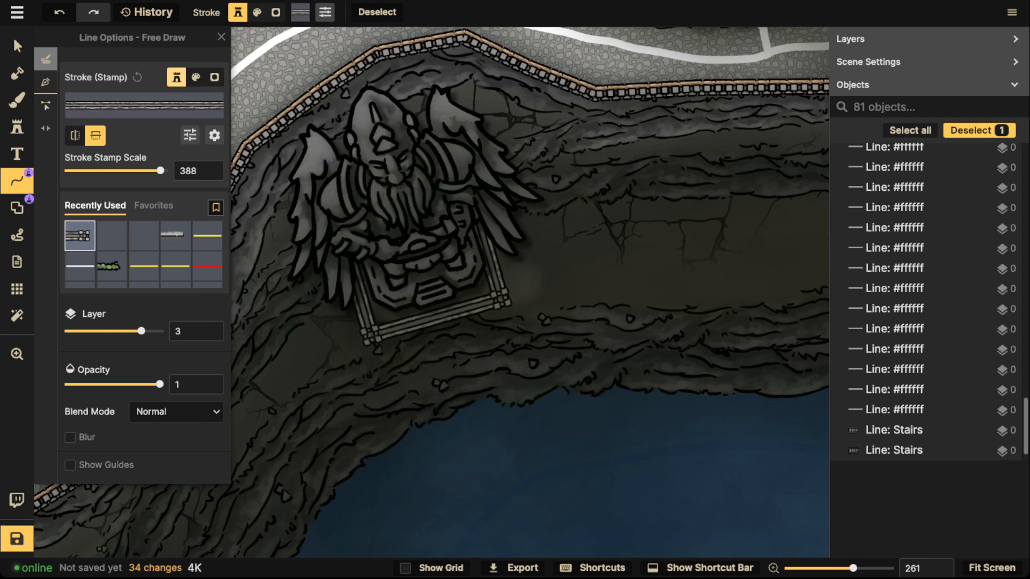
Set up the shape brush at size 5 in add mode with merging and stroke turned off.
left_click(17, 207)
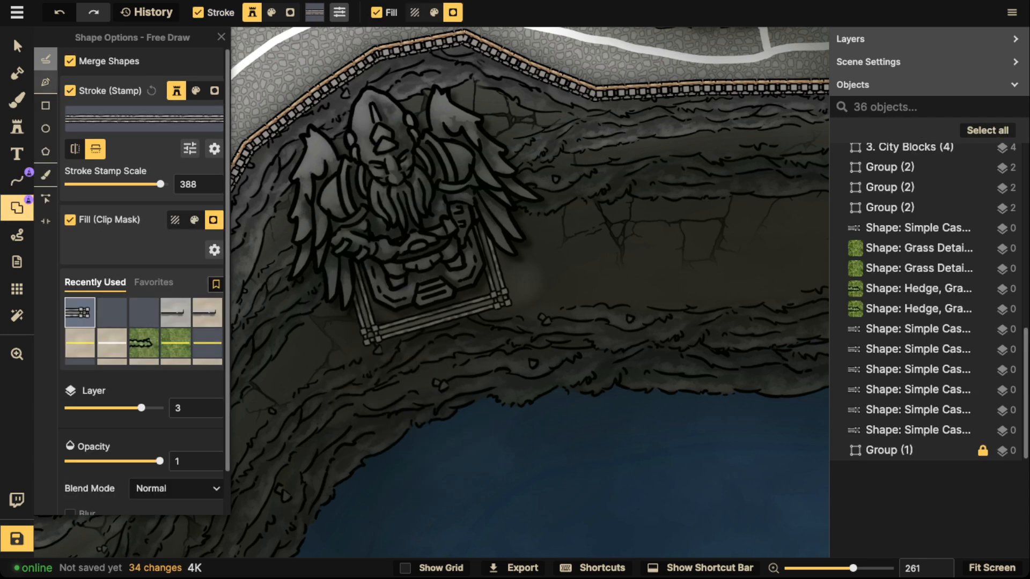
left_click(46, 174)
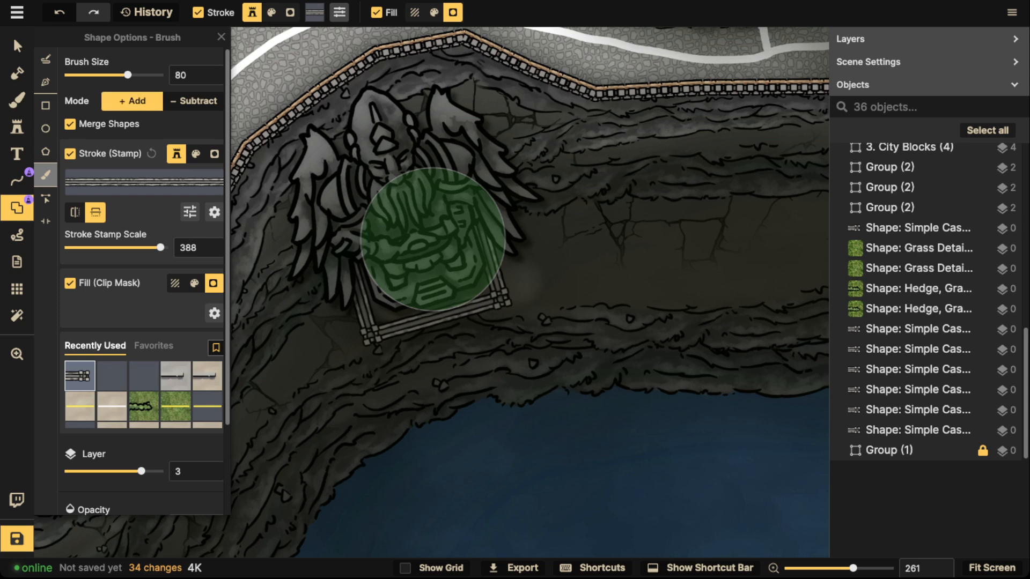
scroll(432, 240, "down", 5)
scroll(366, 280, "up", 4)
scroll(400, 255, "down", 4)
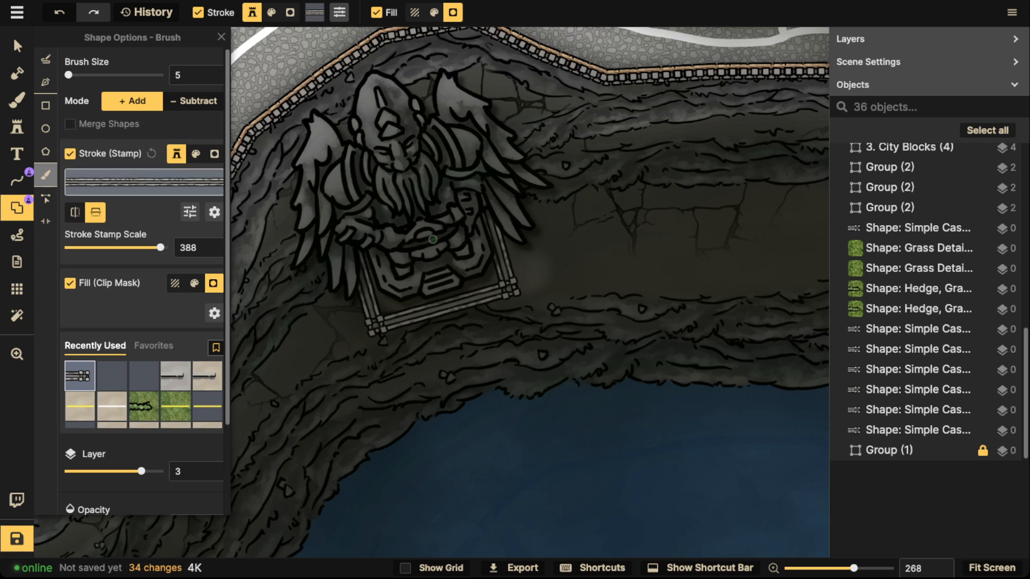
left_click(69, 153)
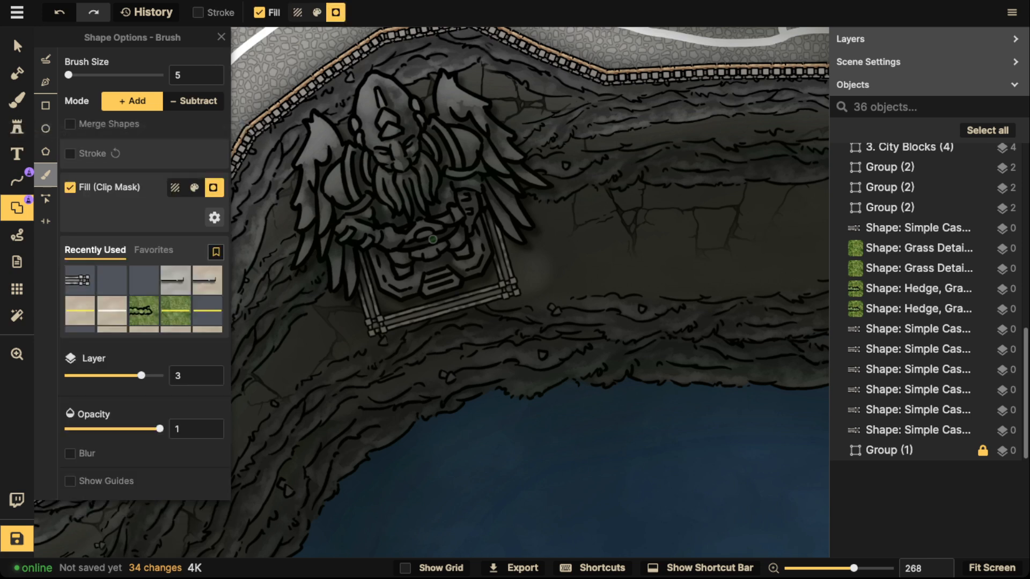
Switch the shape fill to a texture and choose the dark blue water texture from Watercolor Battlemaps.
left_click(175, 188)
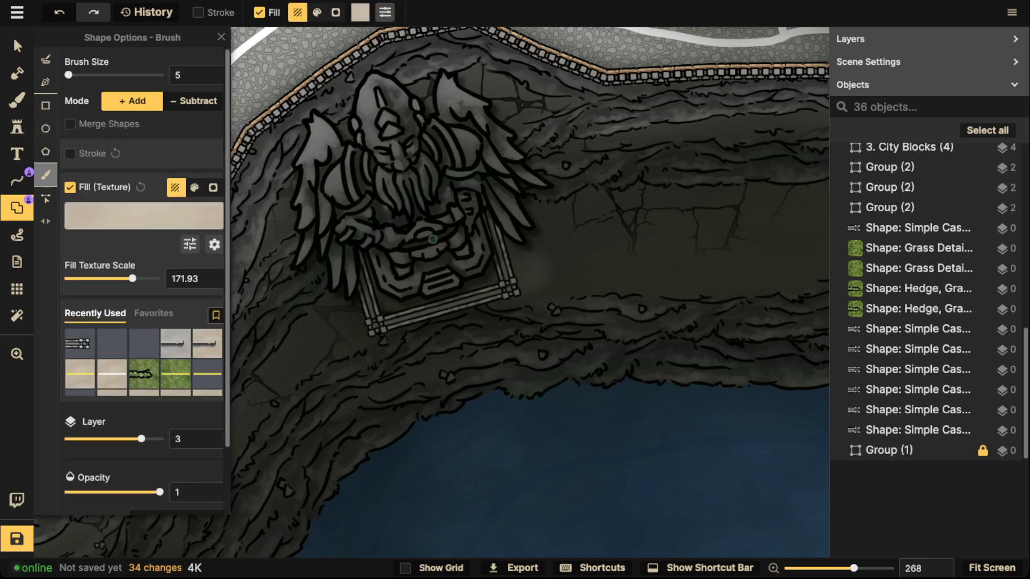
left_click(143, 214)
scroll(598, 343, "down", 15)
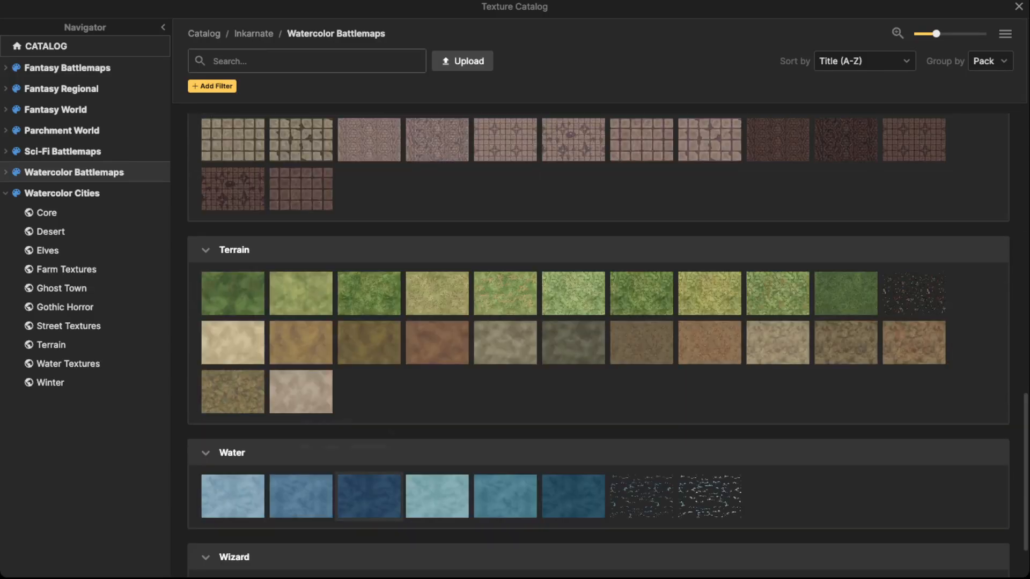
left_click(349, 494)
Paint two separate winding water streams from the statue's beard over its platform and down the cliff into the lake.
scroll(387, 338, "down", 2)
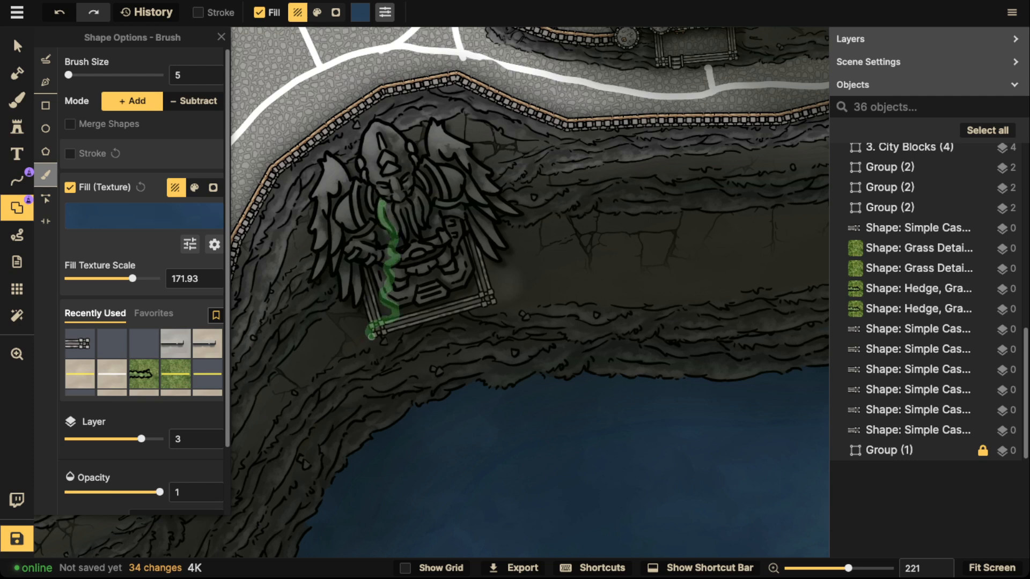
mouse_move(370, 337)
left_mouse_down()
mouse_move(340, 377)
mouse_move(393, 384)
mouse_move(391, 428)
left_mouse_up()
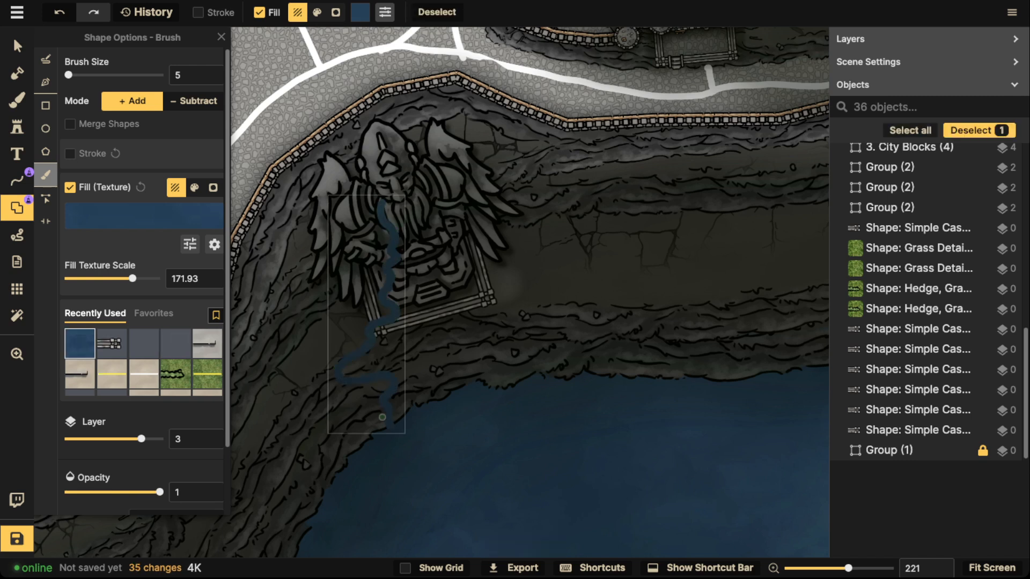
key("Escape")
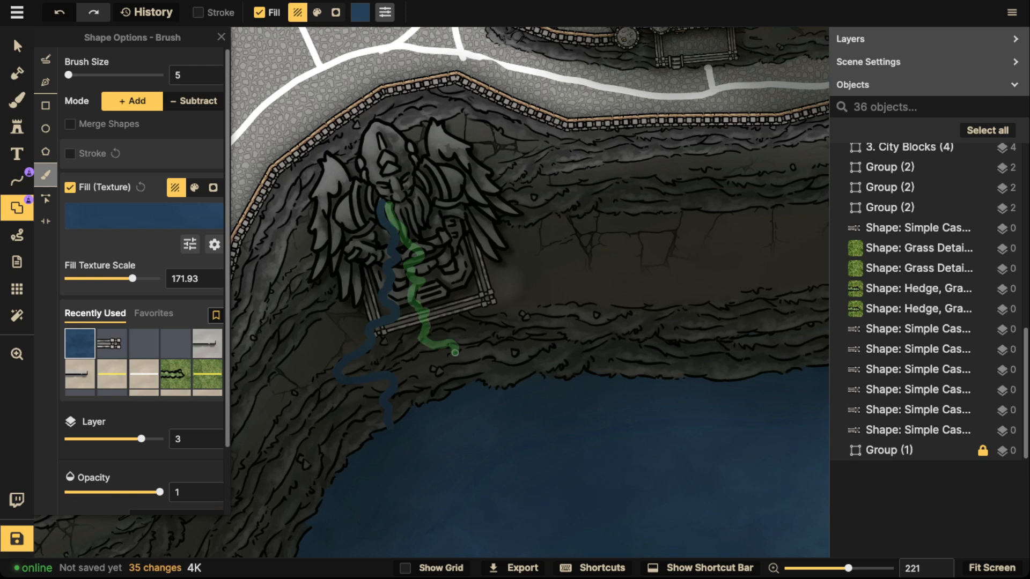
left_click_drag(451, 393, 451, 394)
key("Escape")
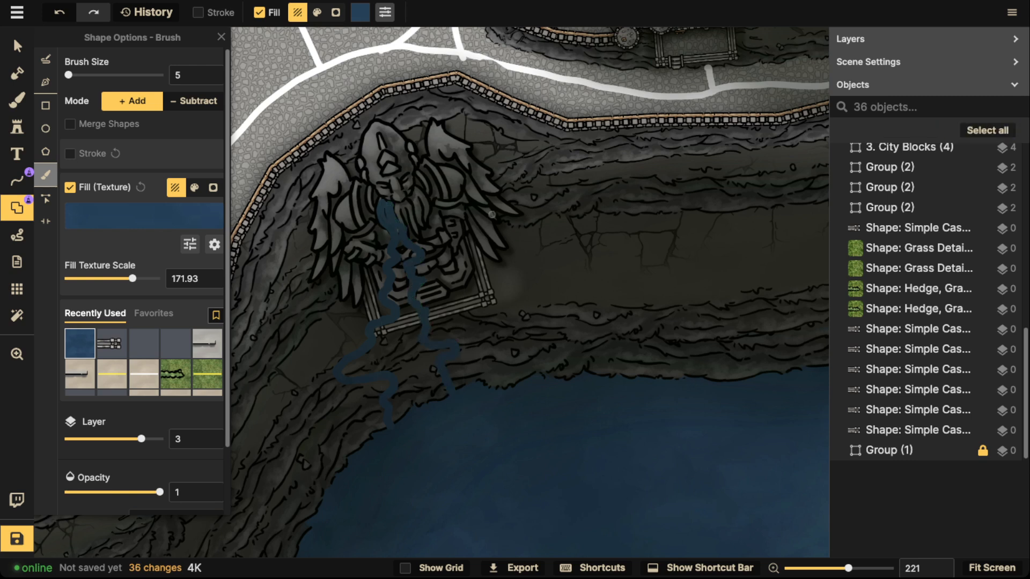
Fill out the water at the beard with short strokes and paint two more winding streams toward the lake on the statue's eastern side.
mouse_move(398, 208)
left_mouse_down()
mouse_move(405, 245)
mouse_move(416, 233)
mouse_move(417, 244)
left_mouse_up()
left_click_drag(416, 189, 429, 209)
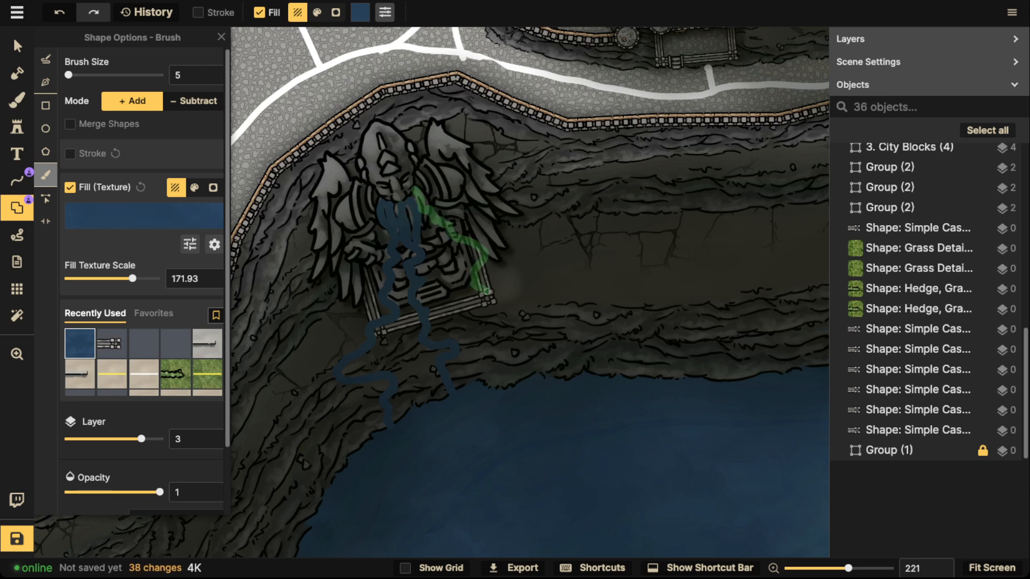
mouse_move(496, 329)
left_mouse_down()
mouse_move(526, 354)
mouse_move(524, 377)
left_mouse_up()
left_click_drag(420, 206, 448, 246)
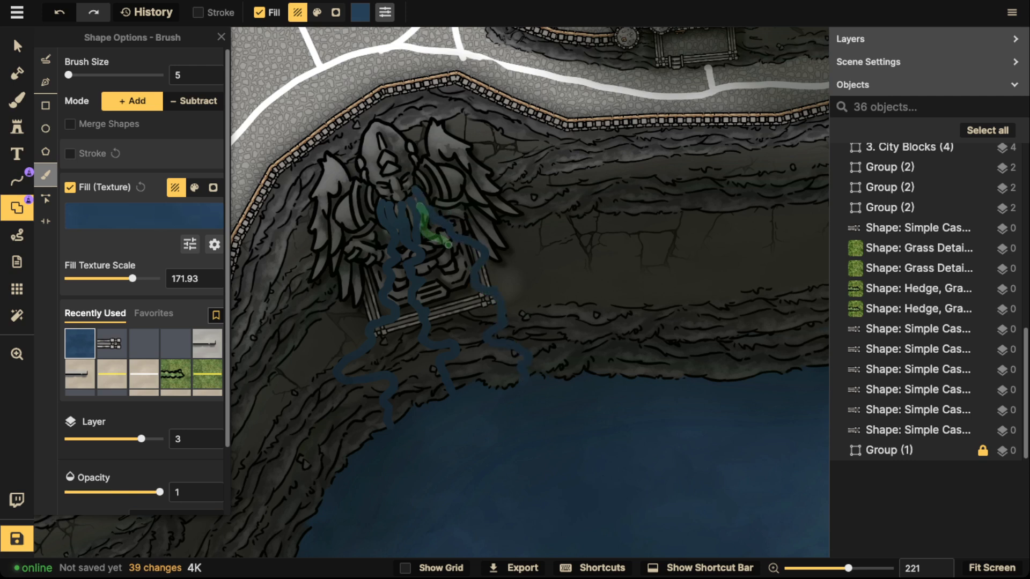
left_click_drag(442, 284, 466, 295)
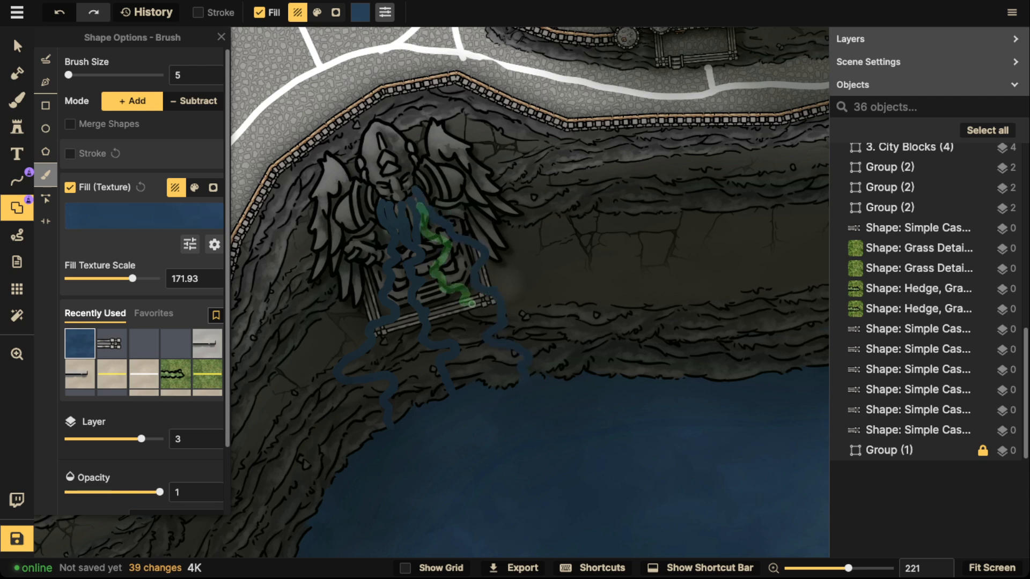
left_click_drag(477, 367, 473, 365)
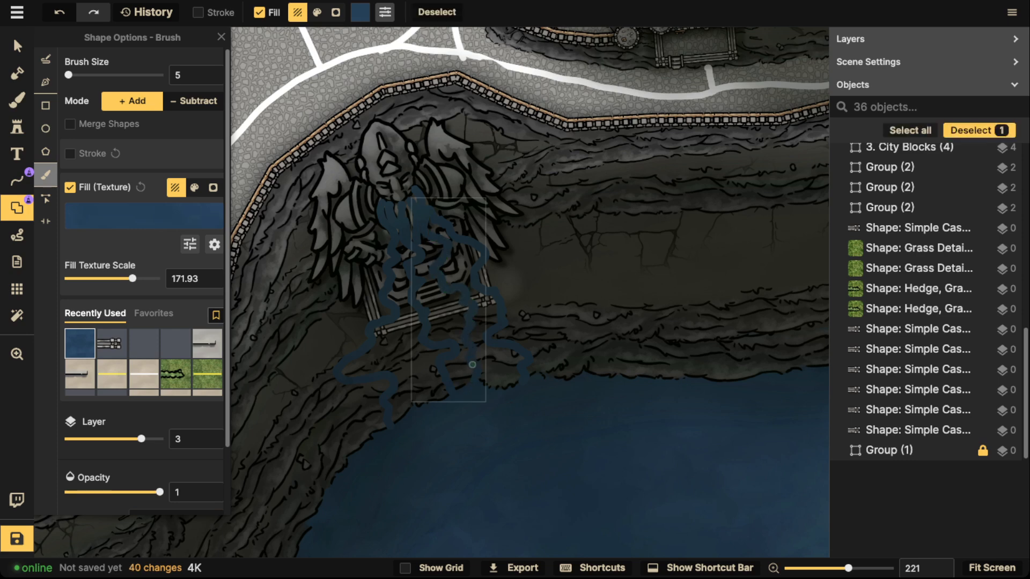
Examine the statue and its water streams in relation to the surrounding cliff, city wall and lake.
scroll(471, 241, "down", 4)
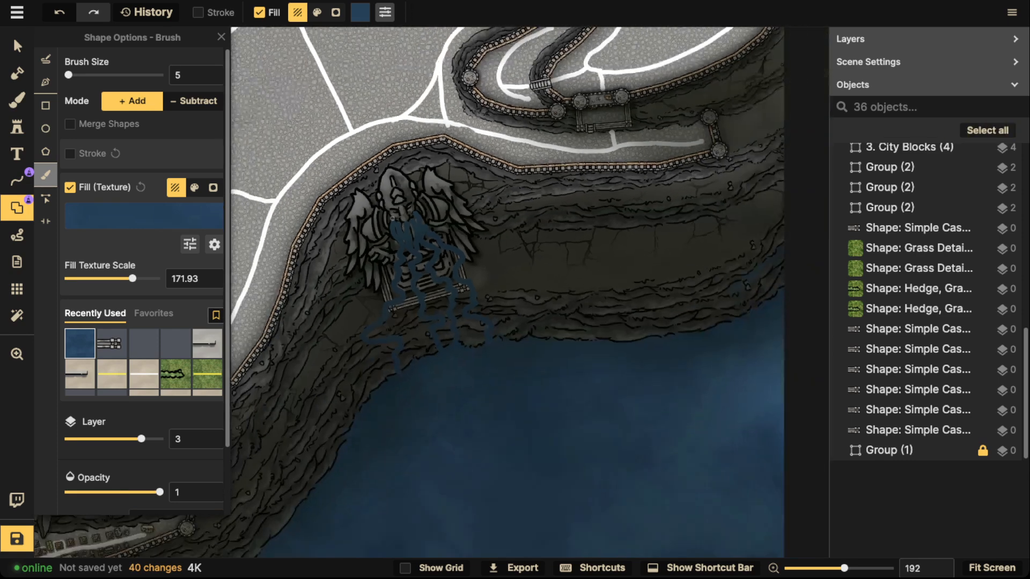
left_click_drag(414, 220, 510, 201)
scroll(548, 202, "up", 2)
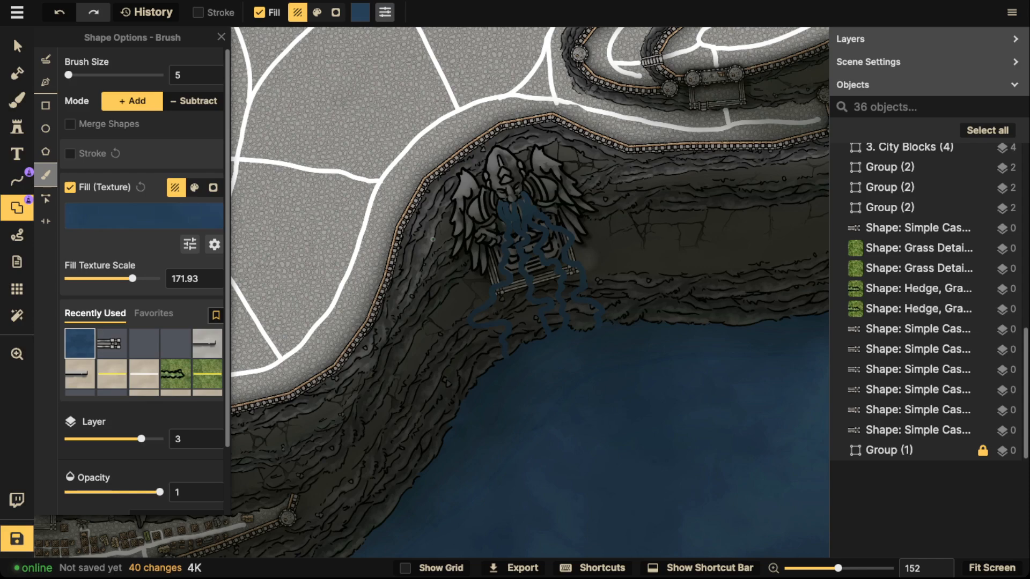
left_click(17, 46)
scroll(552, 185, "up", 1)
mouse_move(559, 198)
left_mouse_down()
mouse_move(554, 143)
mouse_move(683, 383)
mouse_move(593, 360)
mouse_move(413, 352)
mouse_move(523, 362)
left_mouse_up()
scroll(504, 198, "down", 2)
scroll(554, 143, "down", 3)
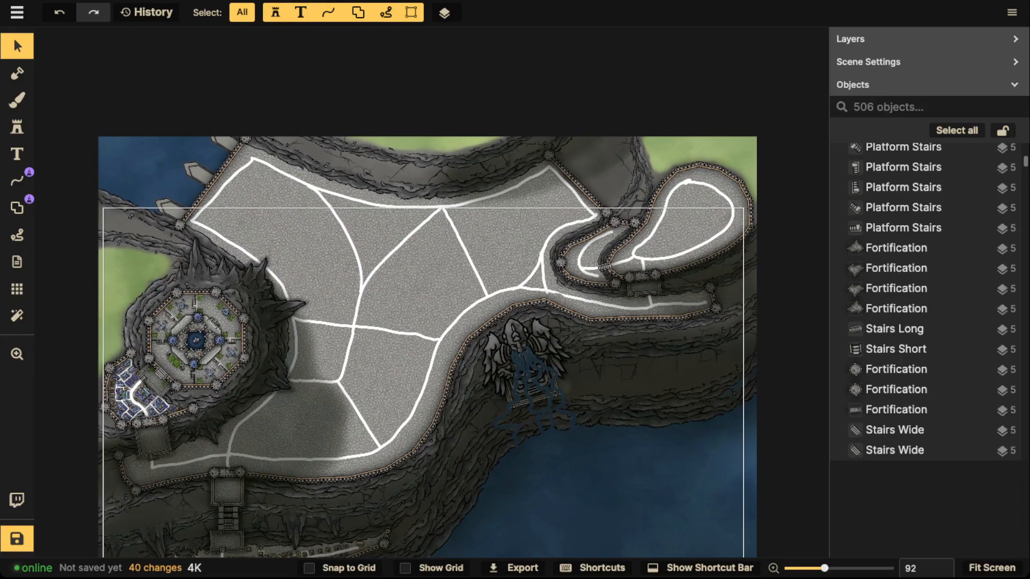
scroll(489, 477, "up", 2)
left_click_drag(489, 476, 500, 307)
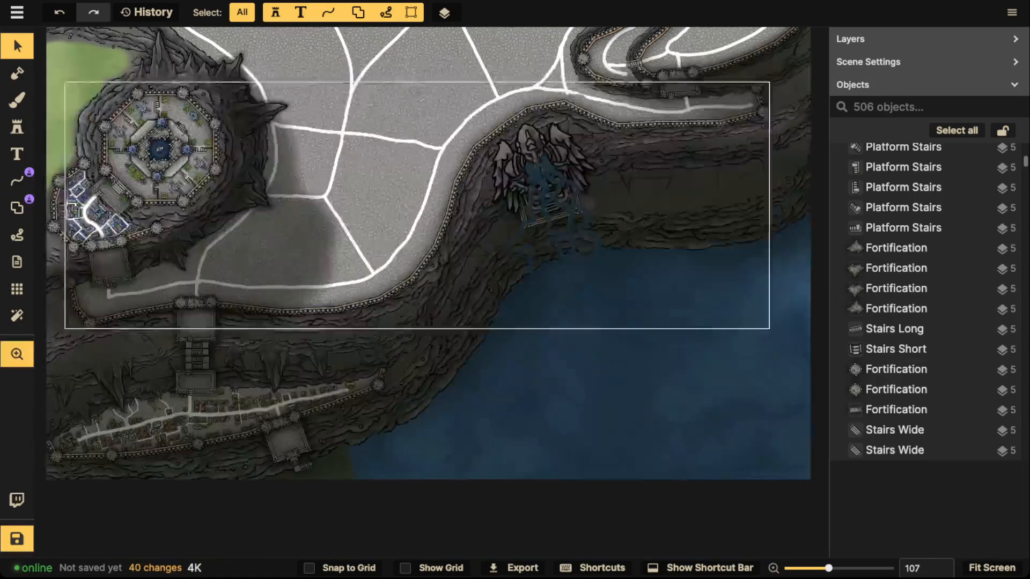
left_click(274, 369)
Place two Ice Rock stamps of variant 3 at scale 140 on the cliff southwest of the statue, rotated 105 and 135.
left_click(17, 127)
scroll(450, 228, "up", 4)
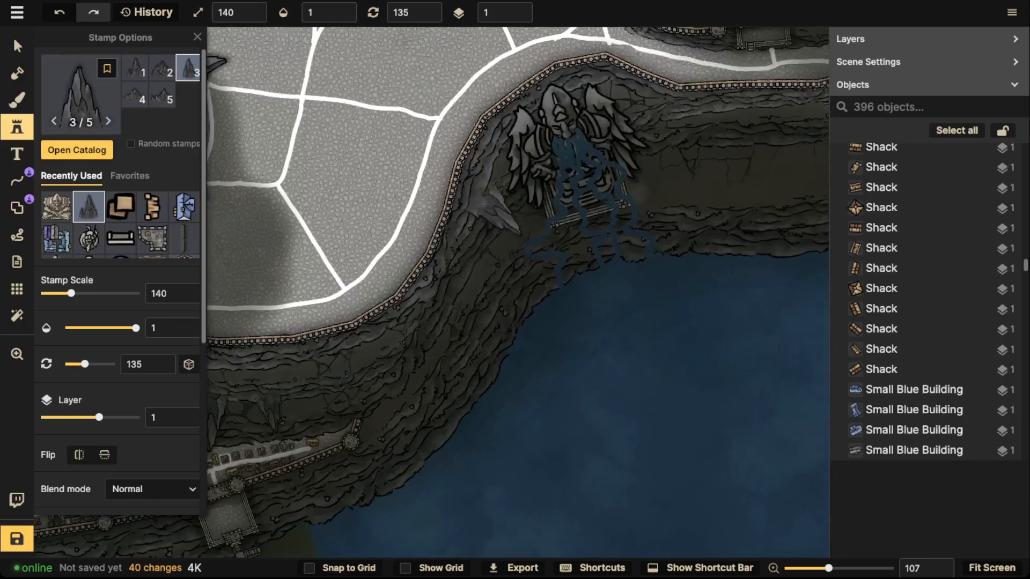
scroll(499, 198, "down", 2)
left_click(513, 184)
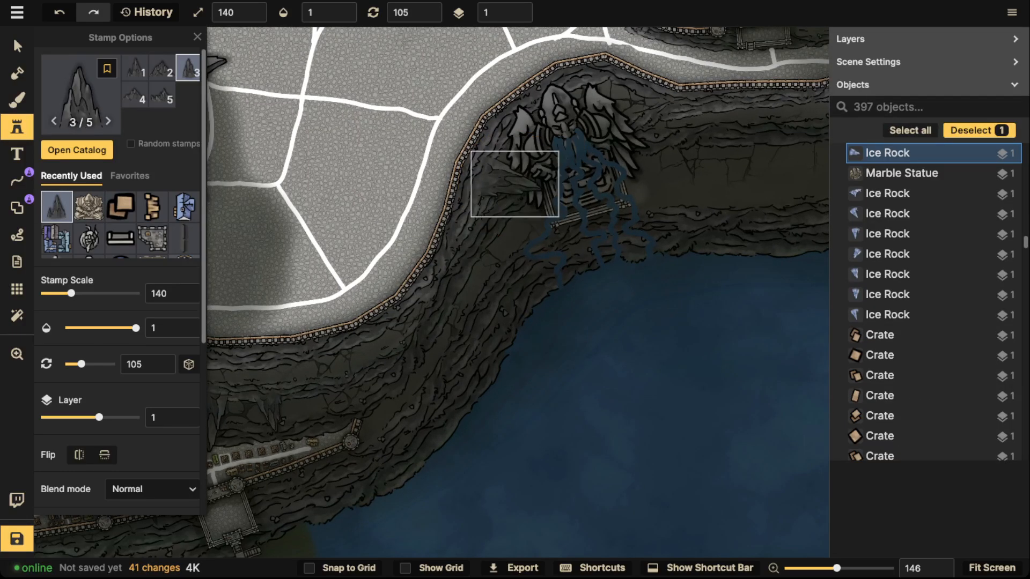
scroll(502, 231, "up", 2)
left_click(487, 248)
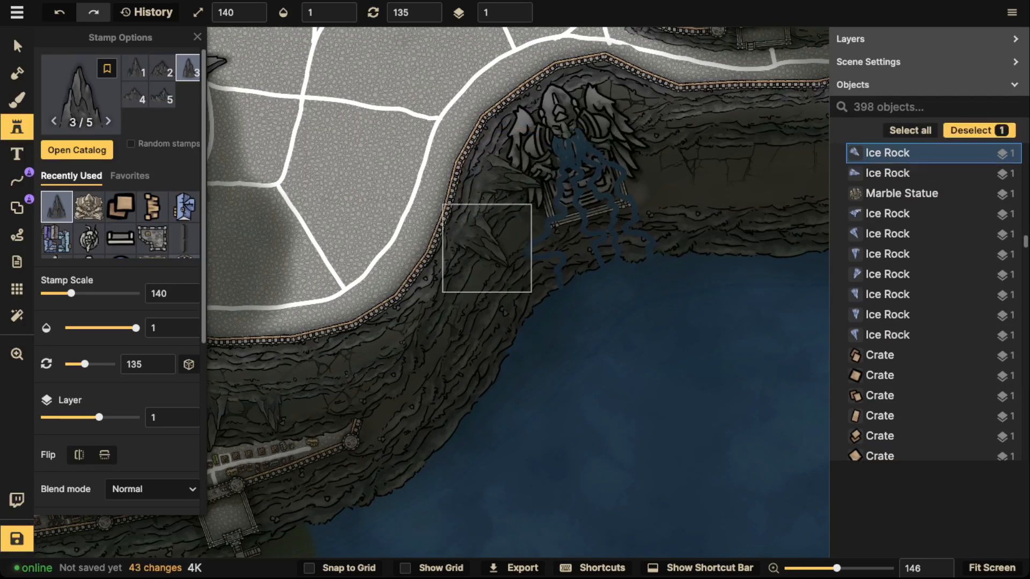
Place Ice Rock variant 2 at scale 140, rotated 180, and variant 1 at scale 100, rotated 210, beside the statue's northeastern wing.
key("2")
scroll(643, 124, "up", 2)
scroll(650, 123, "up", 3)
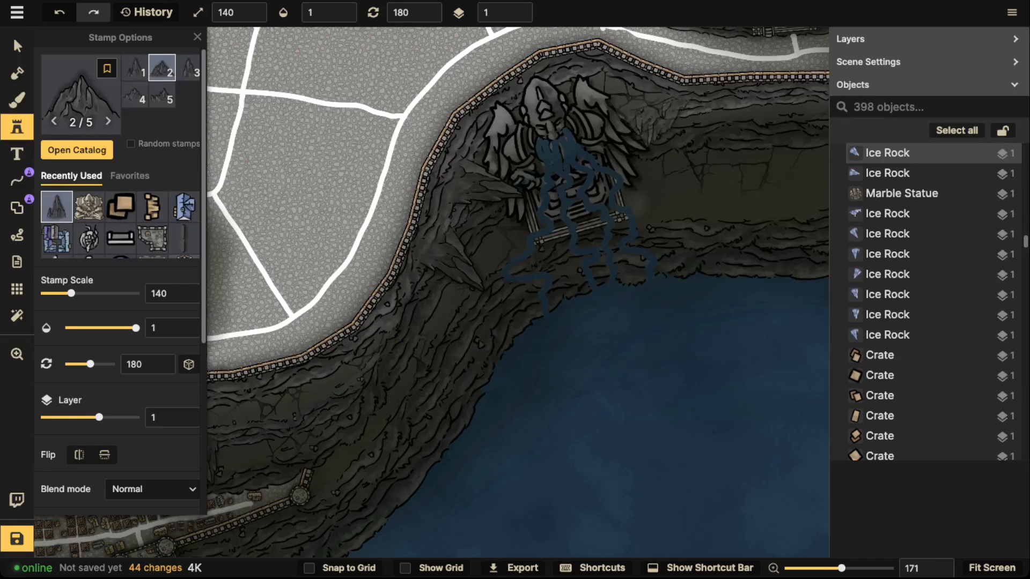
scroll(584, 85, "up", 2)
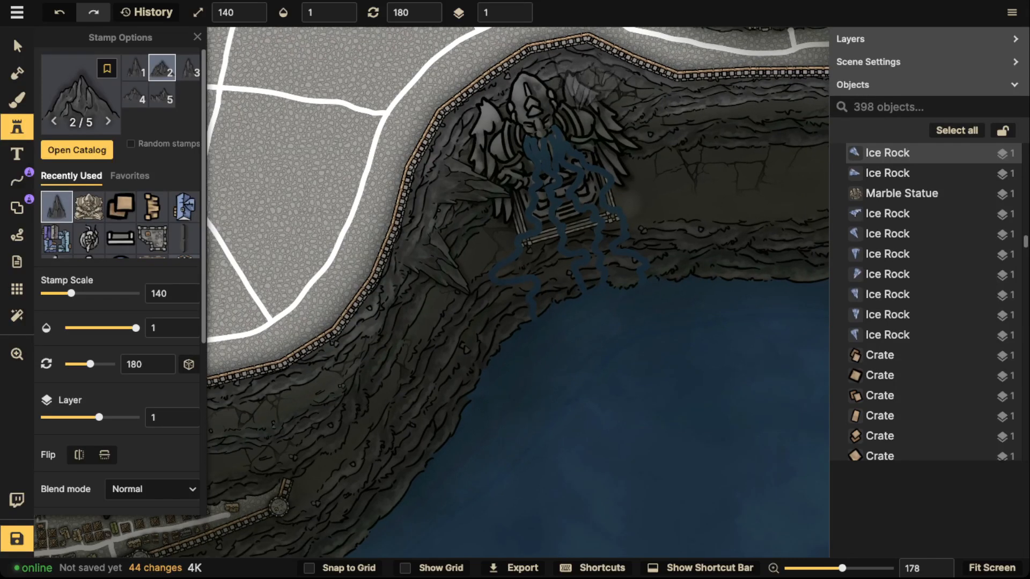
left_click(601, 102)
key("1")
scroll(665, 129, "up", 2)
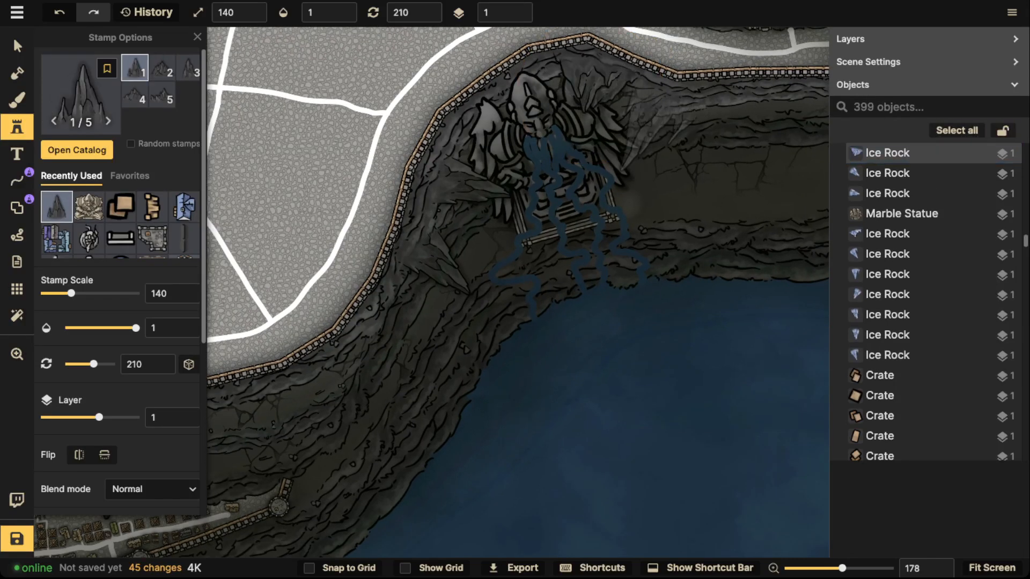
scroll(644, 124, "down", 4)
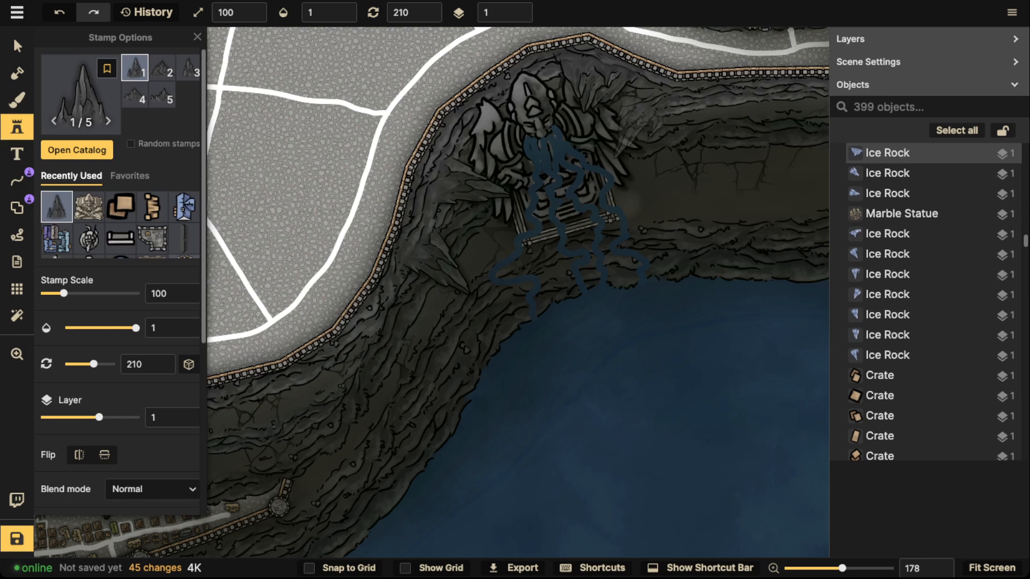
left_click(630, 133)
Place two Ice Rock variant 1 stamps on the shoreline below the statue, at scale 100 rotated 135 and scale 90 rotated 150.
scroll(432, 101, "down", 5)
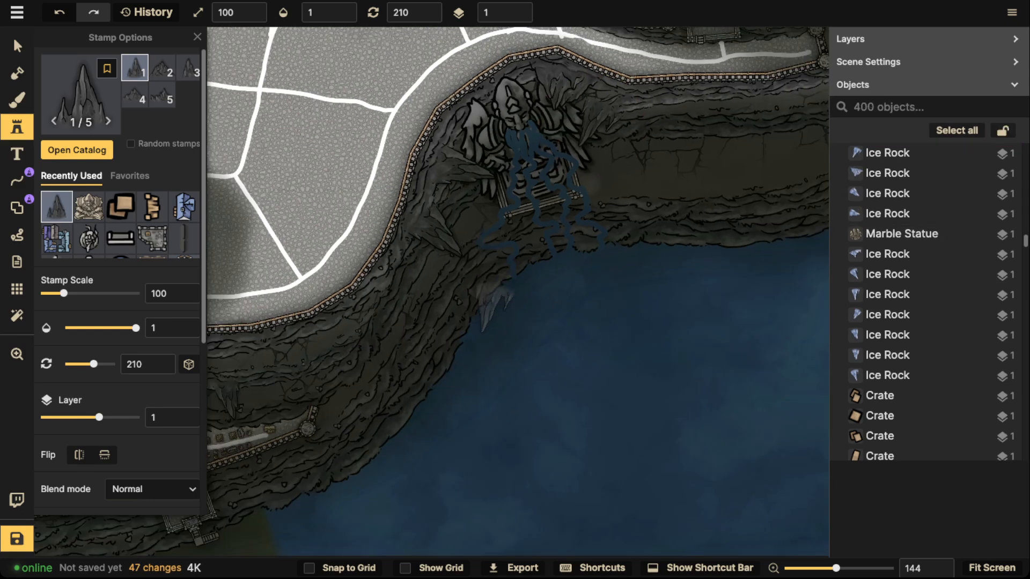
scroll(492, 305, "down", 5)
left_click(489, 302)
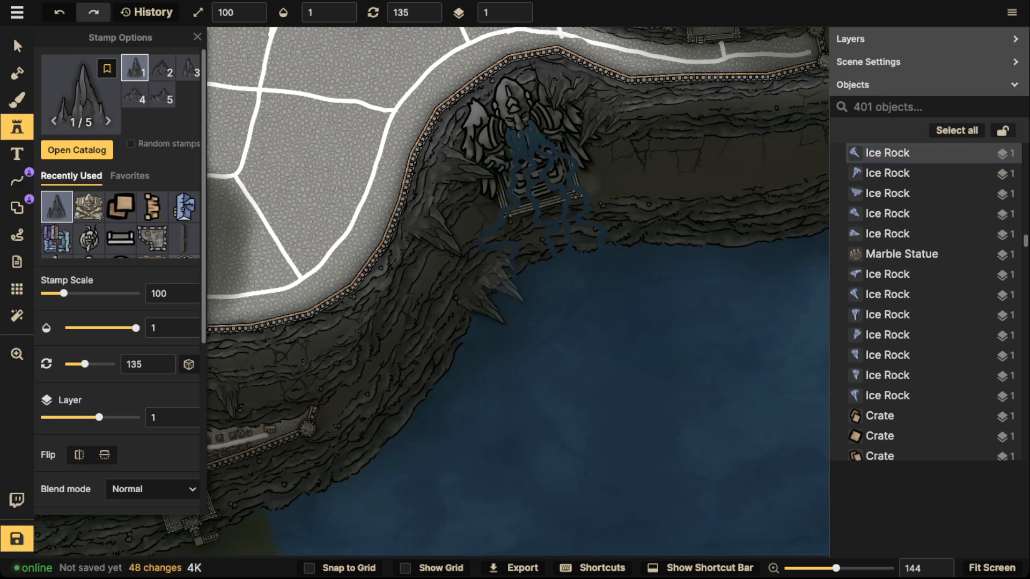
scroll(537, 257, "up", 4)
scroll(537, 258, "down", 1)
scroll(536, 257, "up", 1)
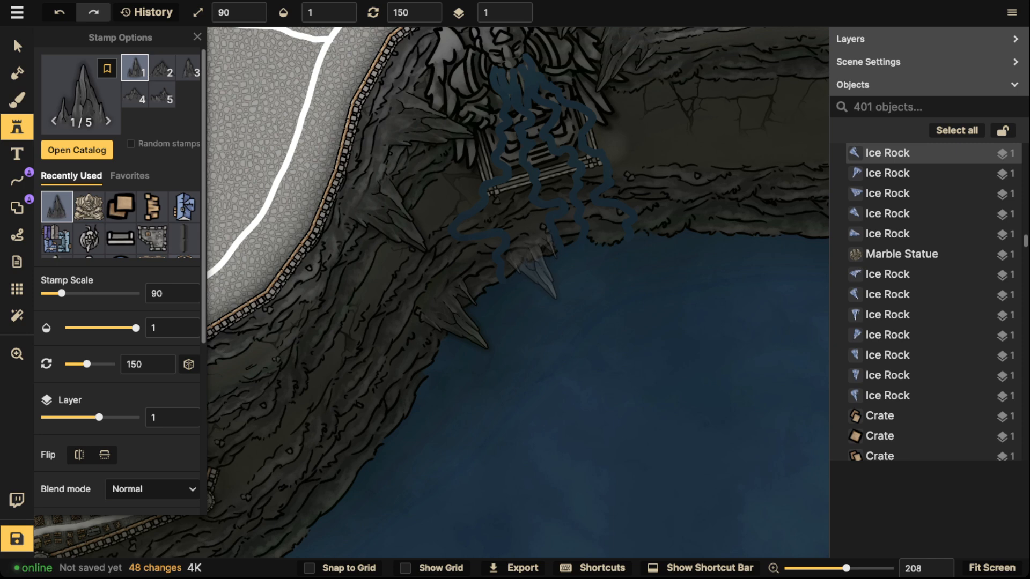
left_click(529, 259)
Place Ice Rock variant 5 at scale 110, rotated 180, on the shoreline just east of the water streams.
key("5")
scroll(615, 253, "down", 2)
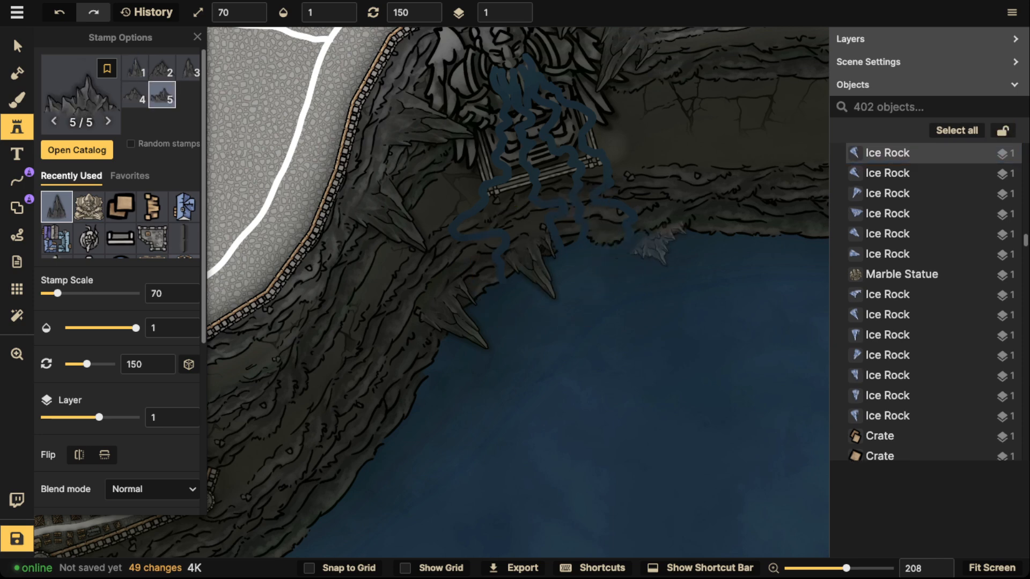
scroll(660, 242, "up", 2)
scroll(659, 241, "up", 4)
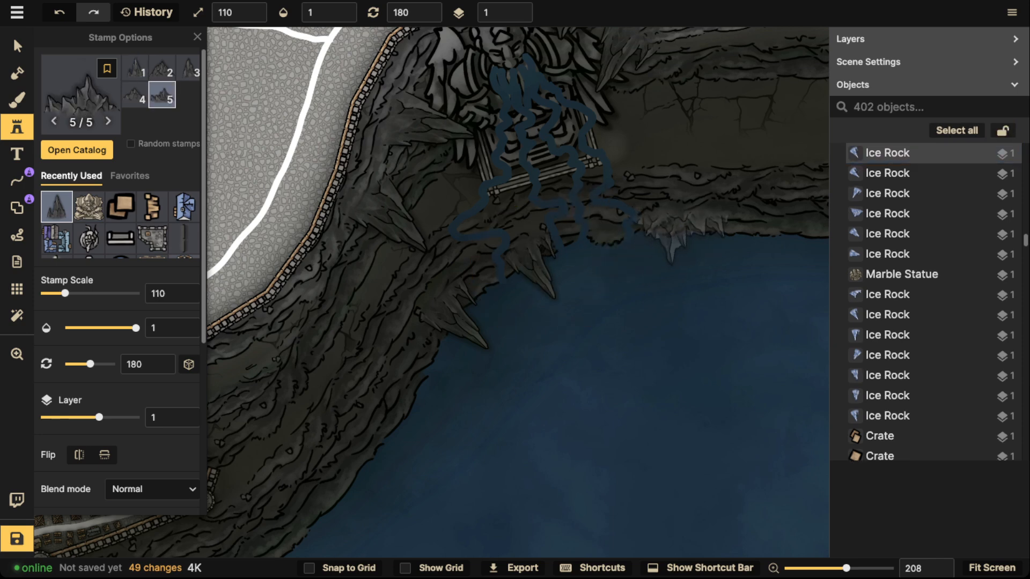
left_click(671, 244)
Place Ice Rock variant 3 at scale 100, rotated 180, on the cliff east of the statue, and at scale 60, rotated 135, southwest.
scroll(482, 214, "down", 3)
scroll(385, 271, "down", 4)
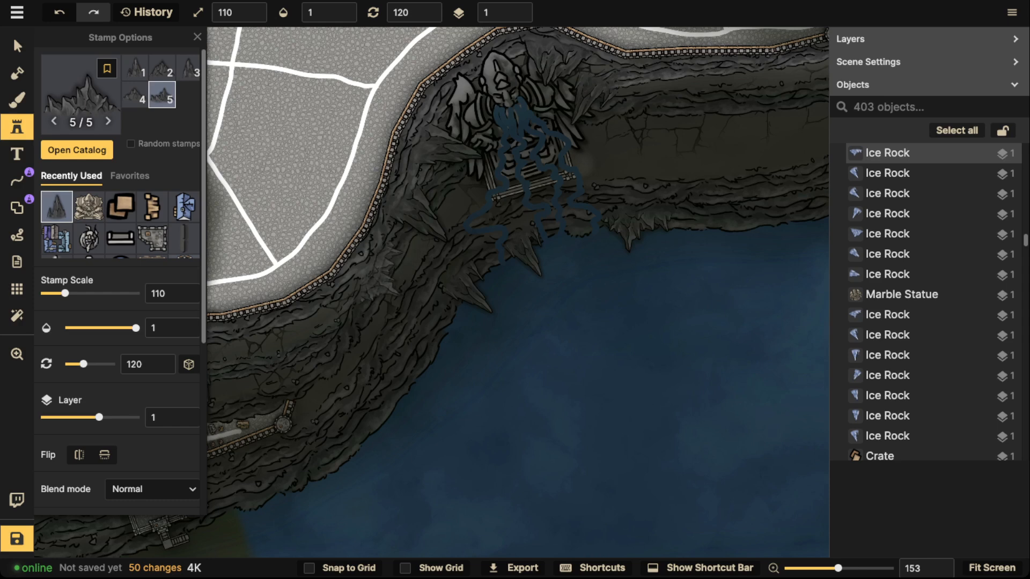
key("3")
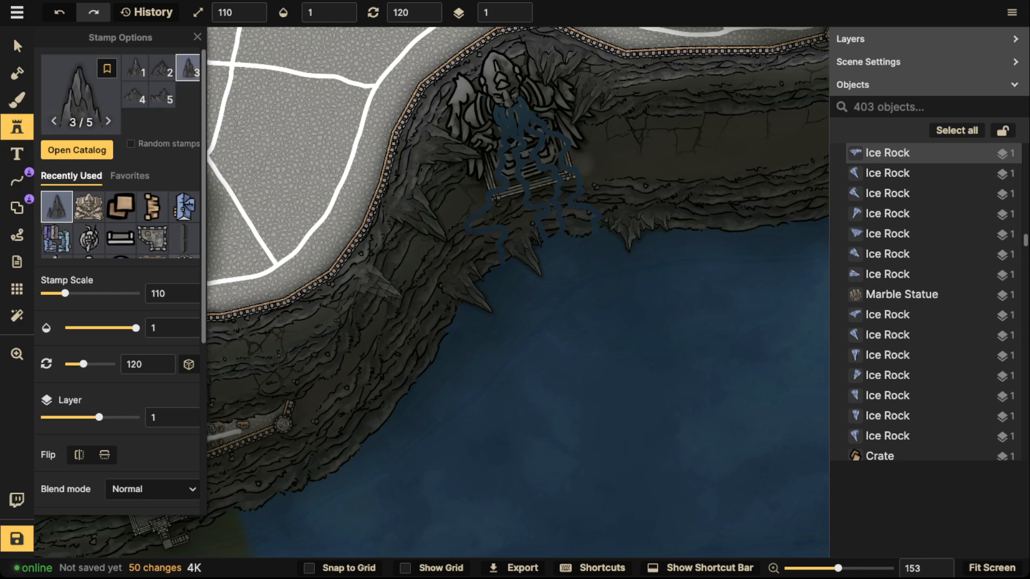
scroll(641, 159, "down", 1)
scroll(649, 123, "up", 4)
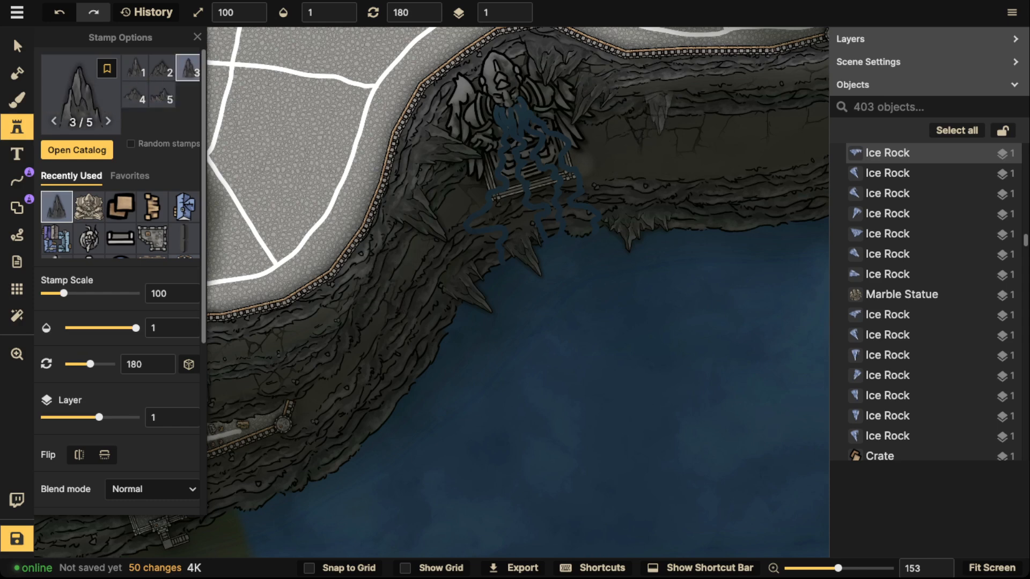
left_click(664, 128)
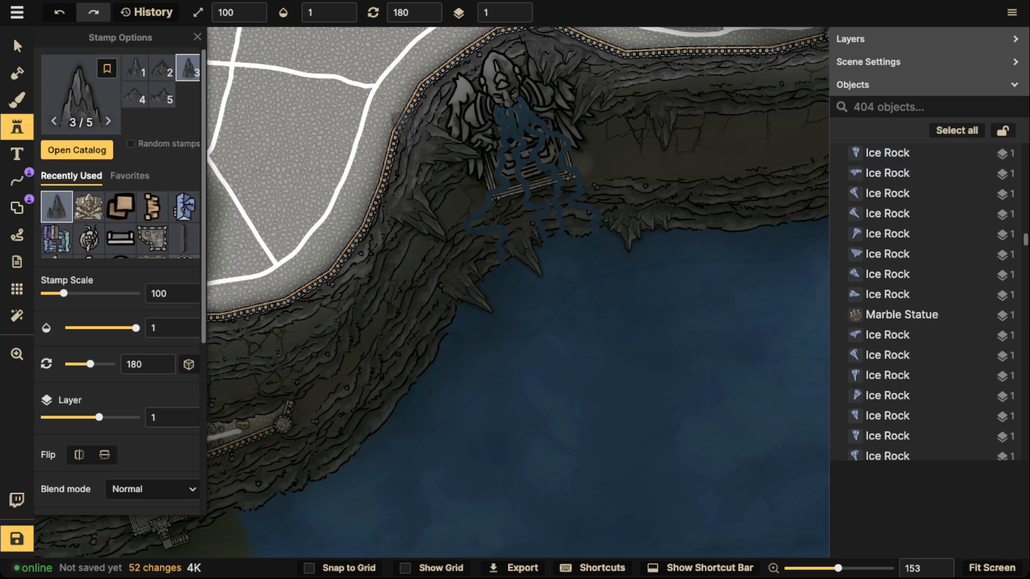
scroll(414, 265, "down", 2)
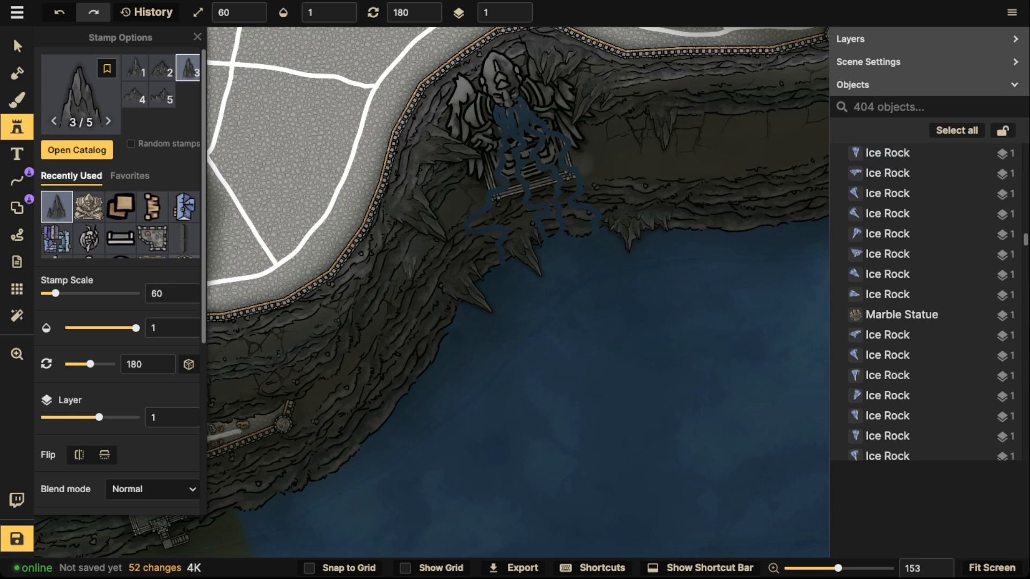
scroll(375, 273, "down", 3)
left_click(375, 281)
scroll(329, 186, "down", 3)
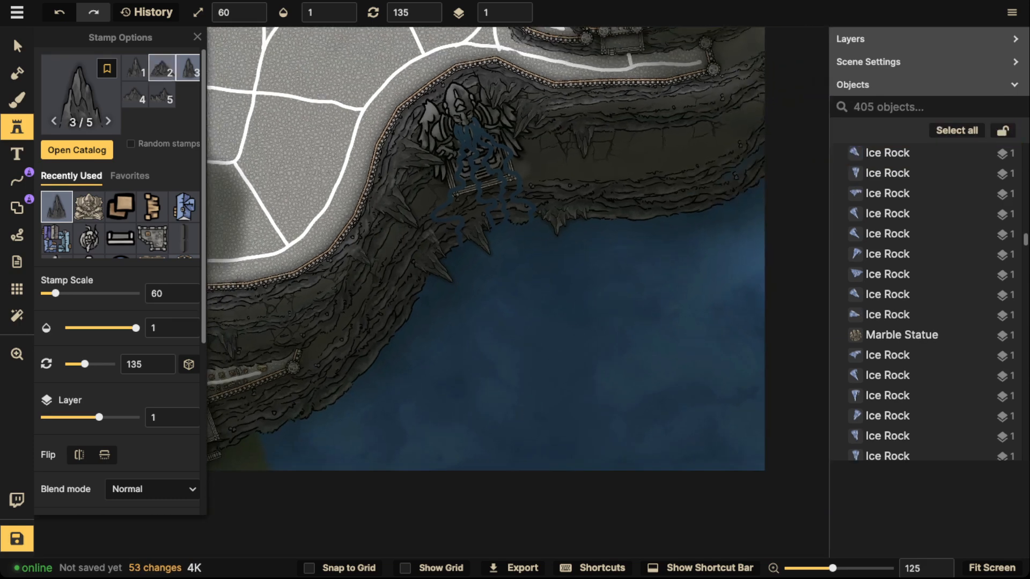
Examine the statue, its water streams and the surrounding rock spikes up close and within the wider cliff.
left_click(17, 46)
scroll(464, 199, "up", 10)
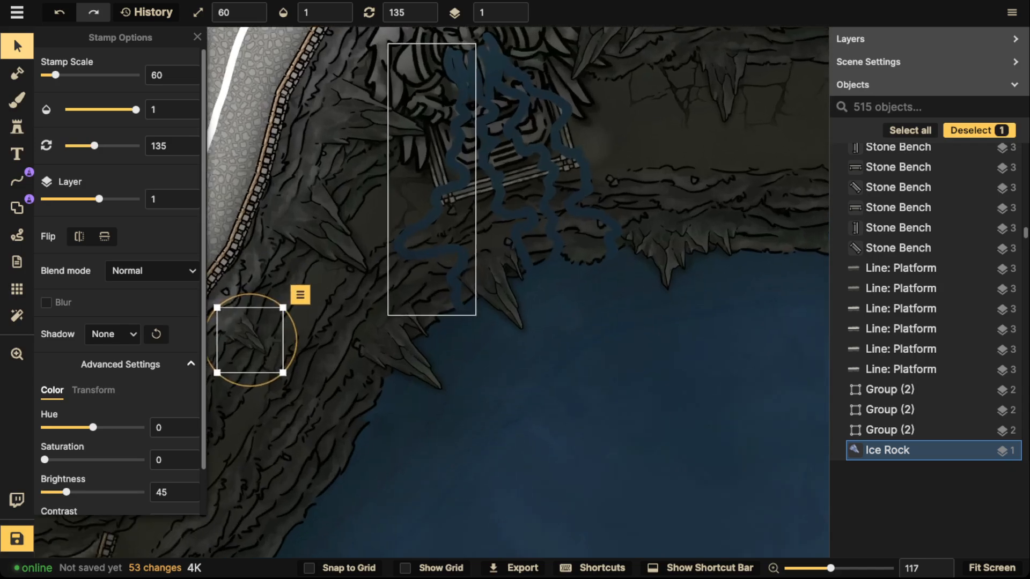
left_click_drag(469, 161, 422, 419)
left_click_drag(429, 242, 419, 99)
scroll(367, 209, "down", 5)
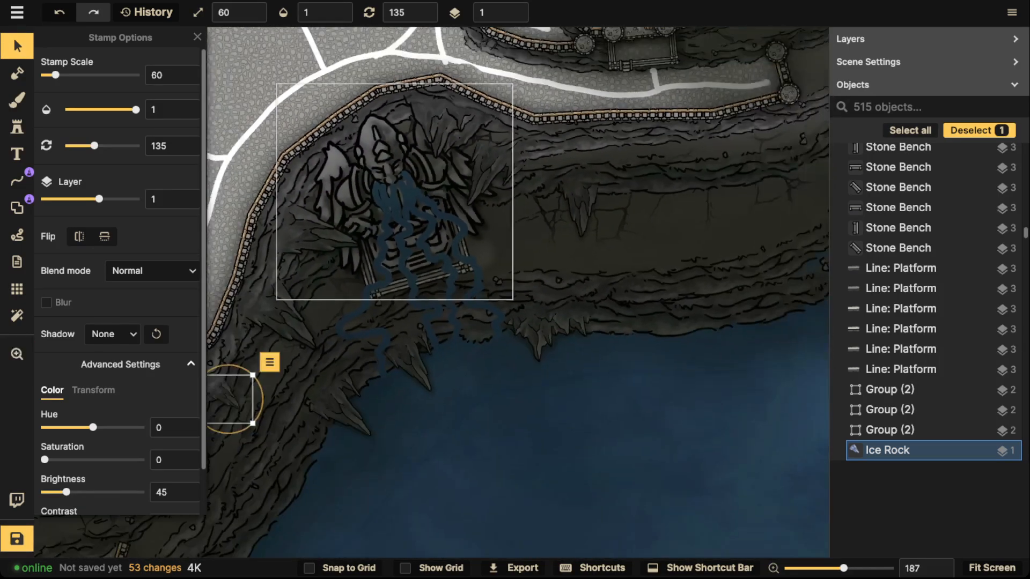
key("Escape")
scroll(350, 219, "down", 5)
scroll(349, 220, "down", 3)
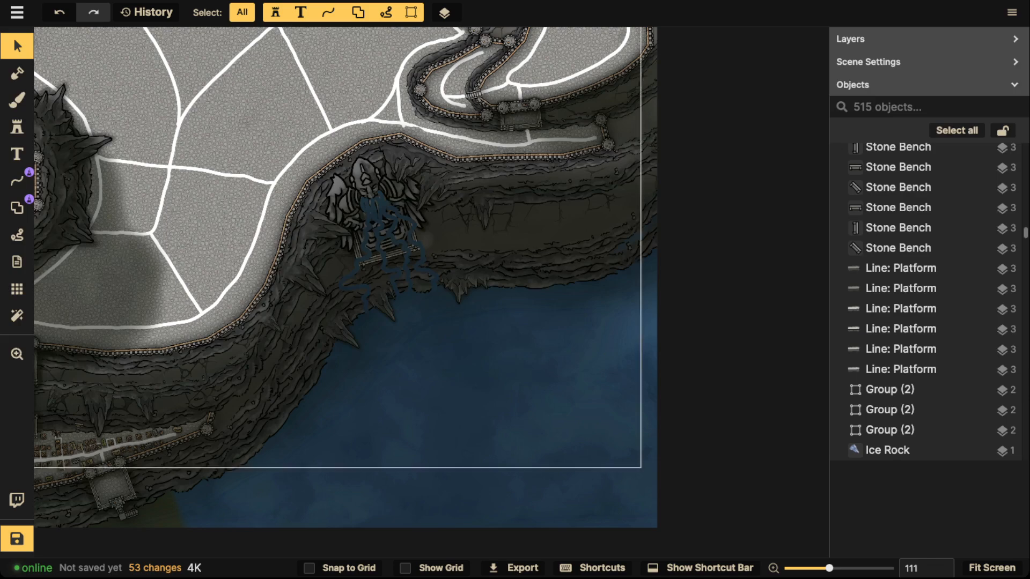
Examine the western half of the map, focusing on the octagonal castle with its central pool, gardens and courtyards.
left_click_drag(365, 209, 574, 289)
left_click_drag(387, 353, 547, 208)
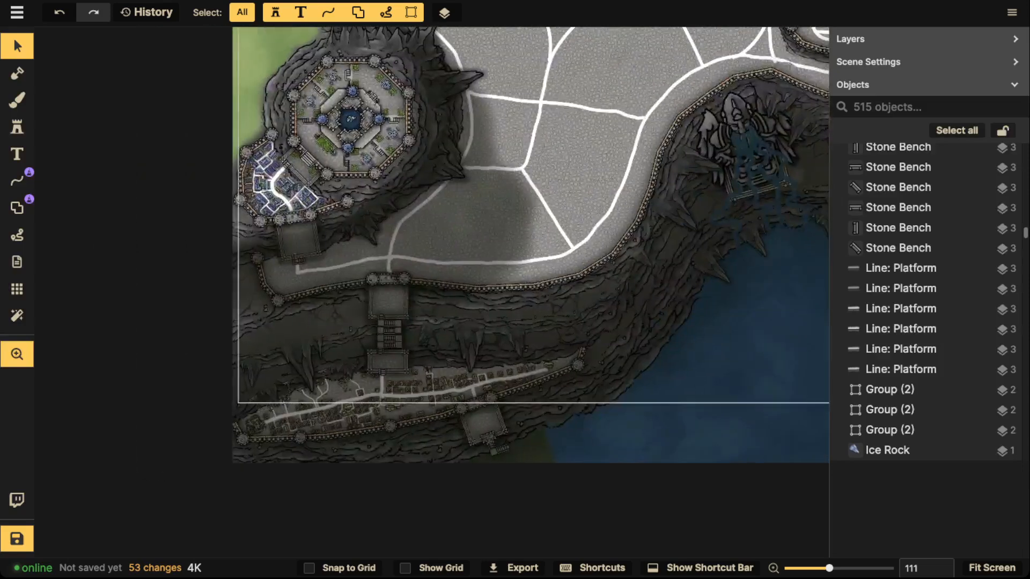
scroll(342, 187, "up", 3)
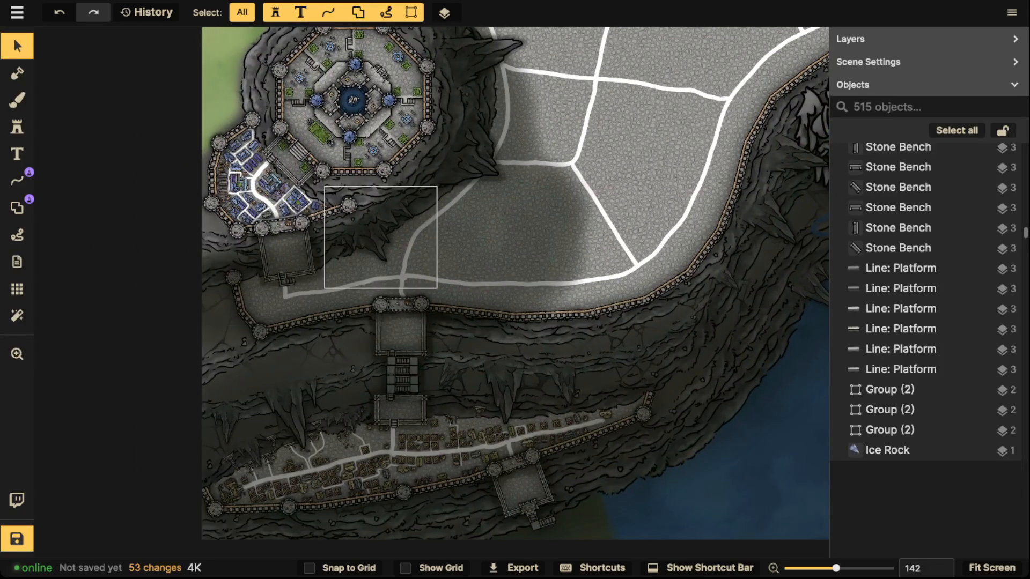
scroll(394, 232, "down", 4)
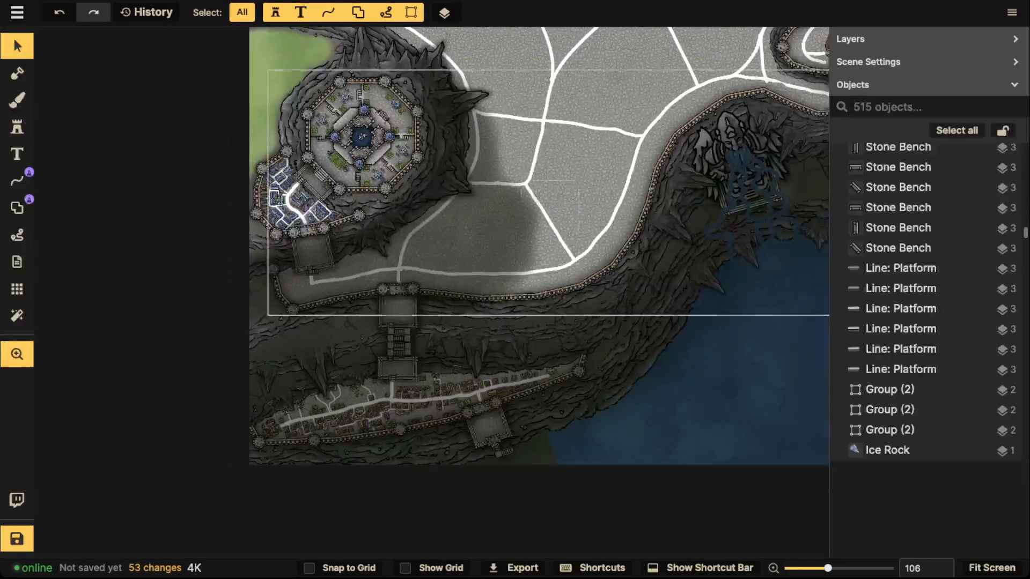
left_click_drag(395, 232, 467, 327)
scroll(466, 300, "up", 7)
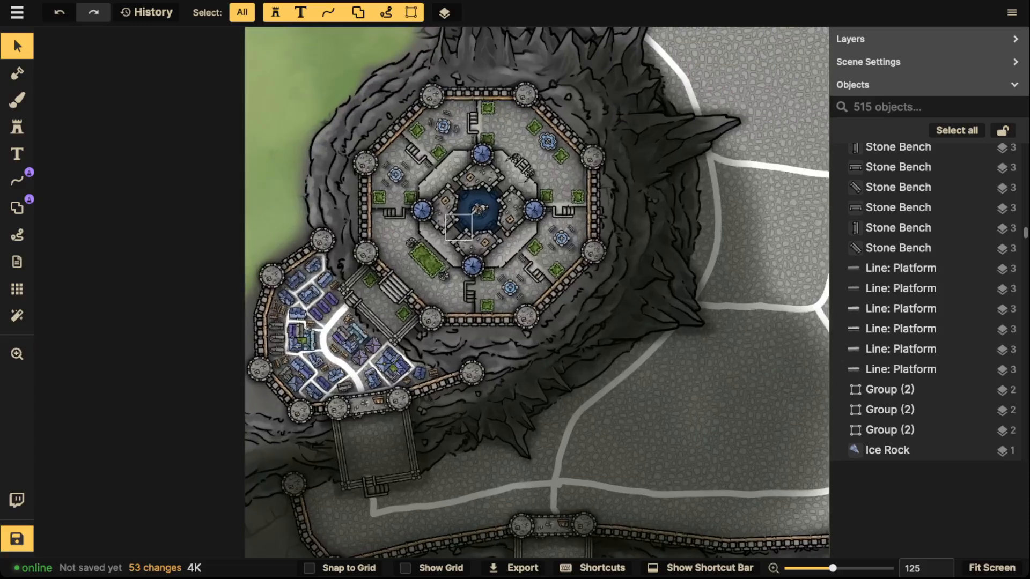
left_click_drag(459, 231, 377, 329)
scroll(328, 313, "up", 7)
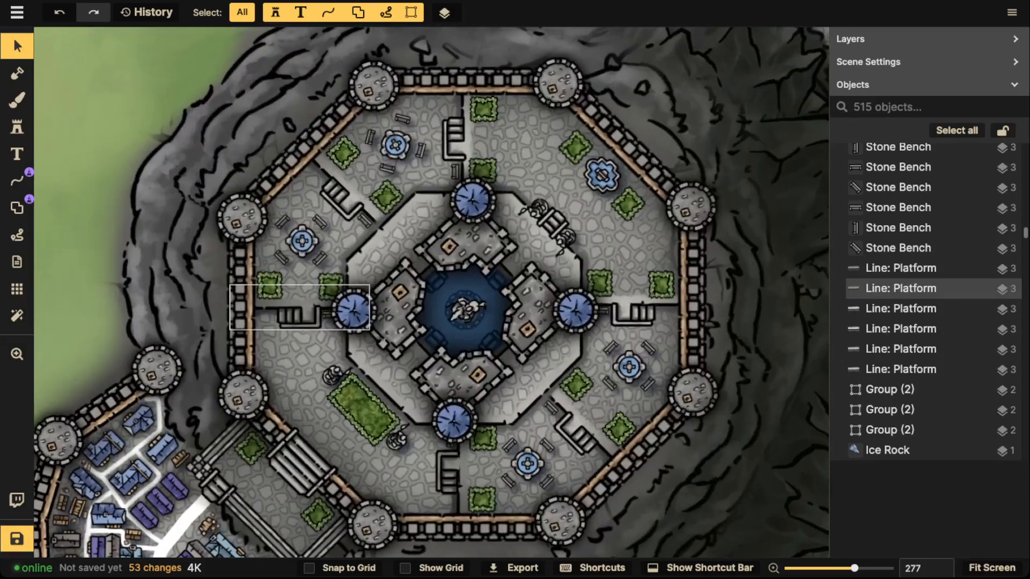
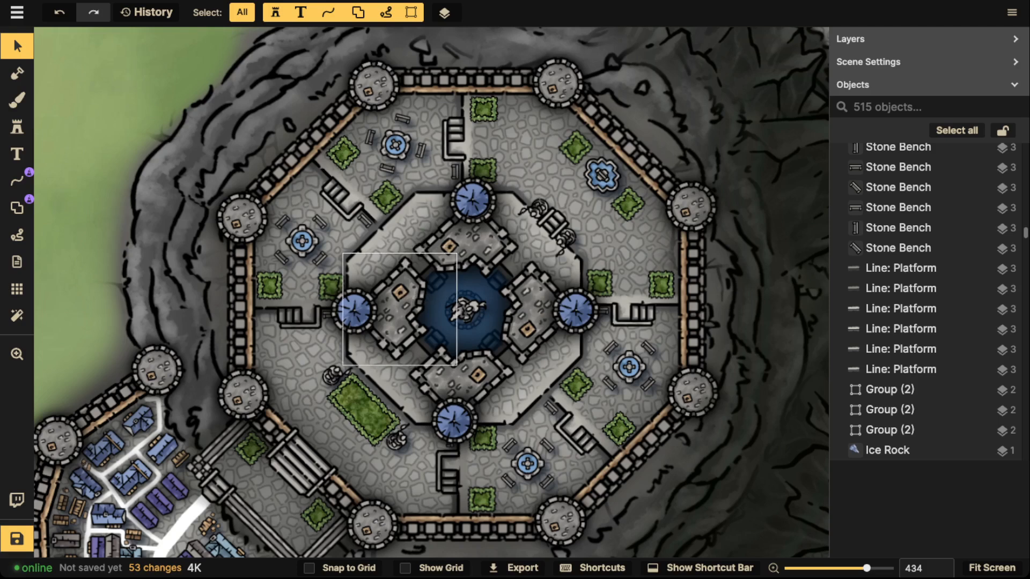
left_click_drag(428, 334, 427, 285)
scroll(427, 286, "down", 5)
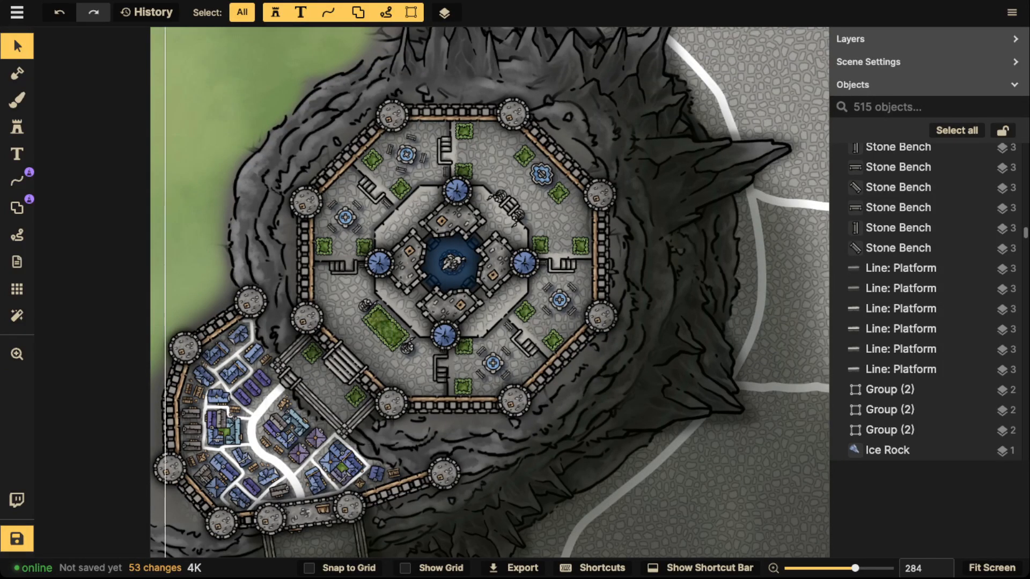
scroll(379, 262, "down", 2)
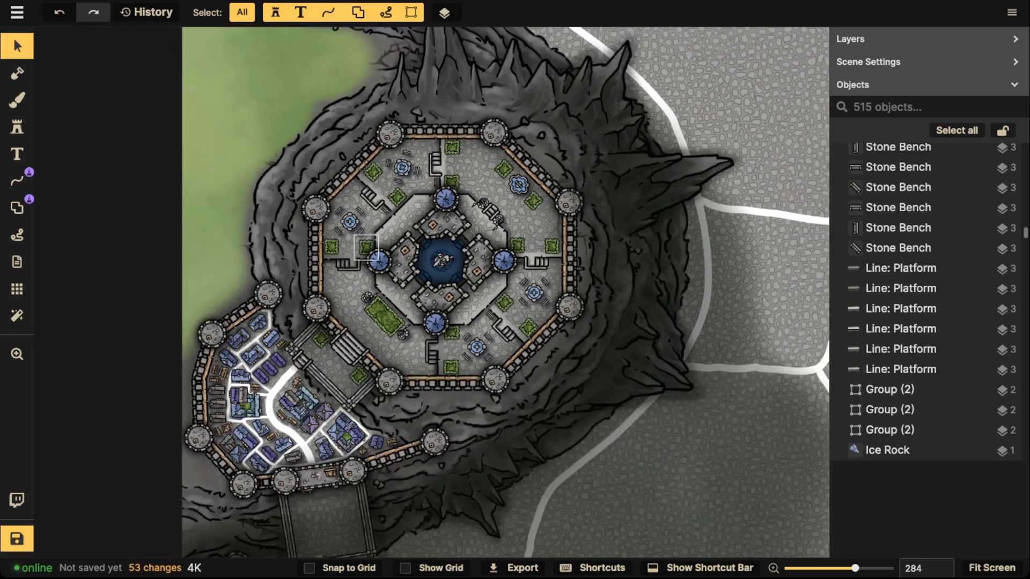
scroll(379, 263, "down", 4)
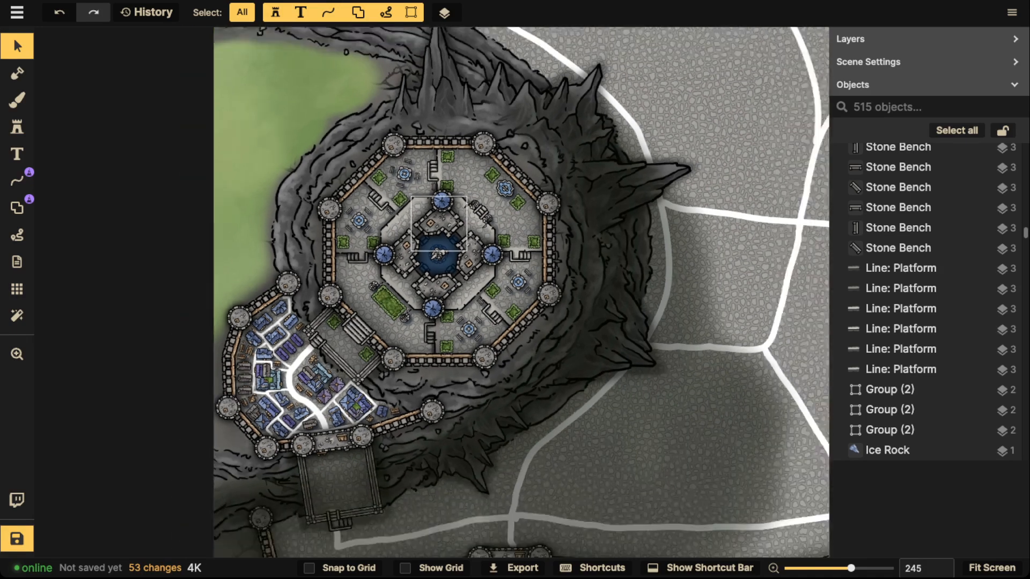
scroll(523, 267, "up", 7)
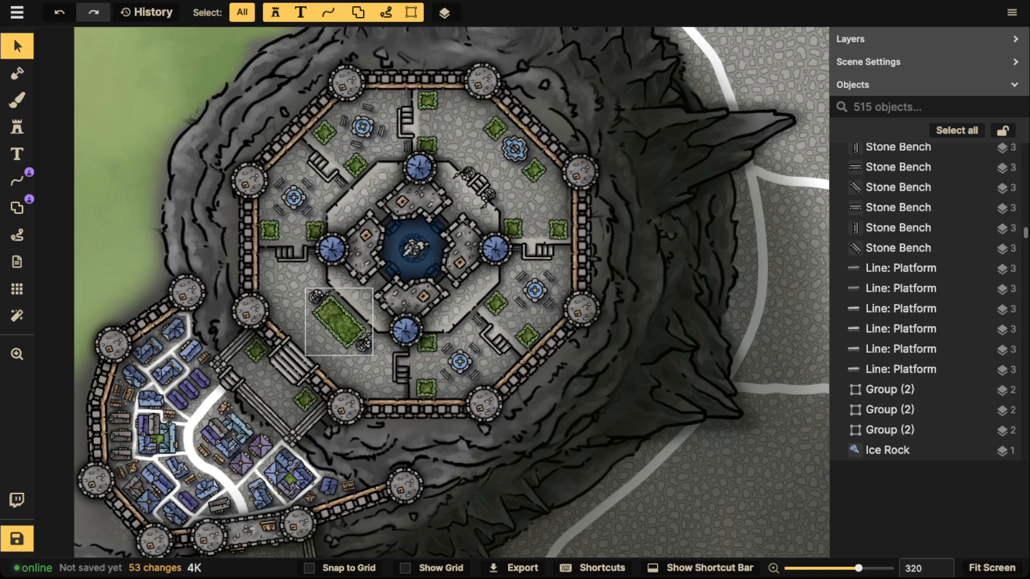
scroll(343, 325, "up", 5)
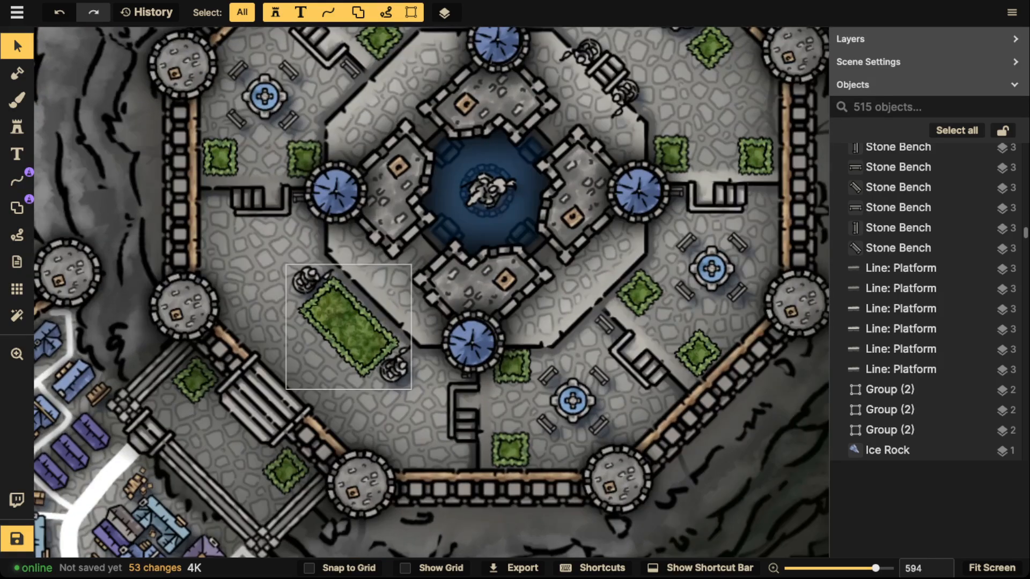
Examine the blue-roofed housing district beside the castle and the water streams flowing from the lakeside statue.
key("space")
left_click_drag(196, 382, 469, 259)
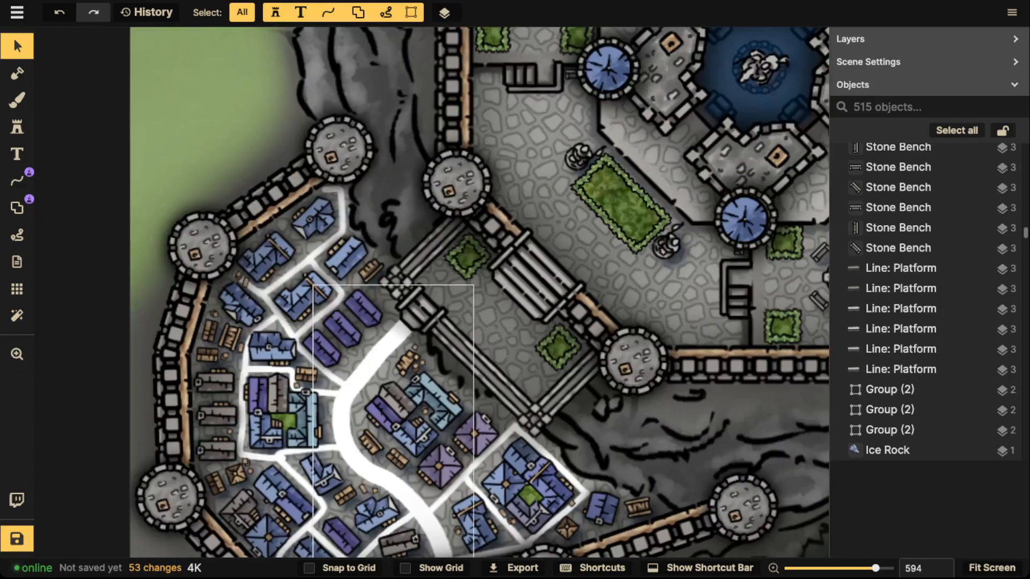
key("space")
left_click_drag(713, 472, 170, 219)
left_click_drag(537, 536, 190, 54)
left_click_drag(708, 429, 225, 145)
scroll(225, 145, "down", 5)
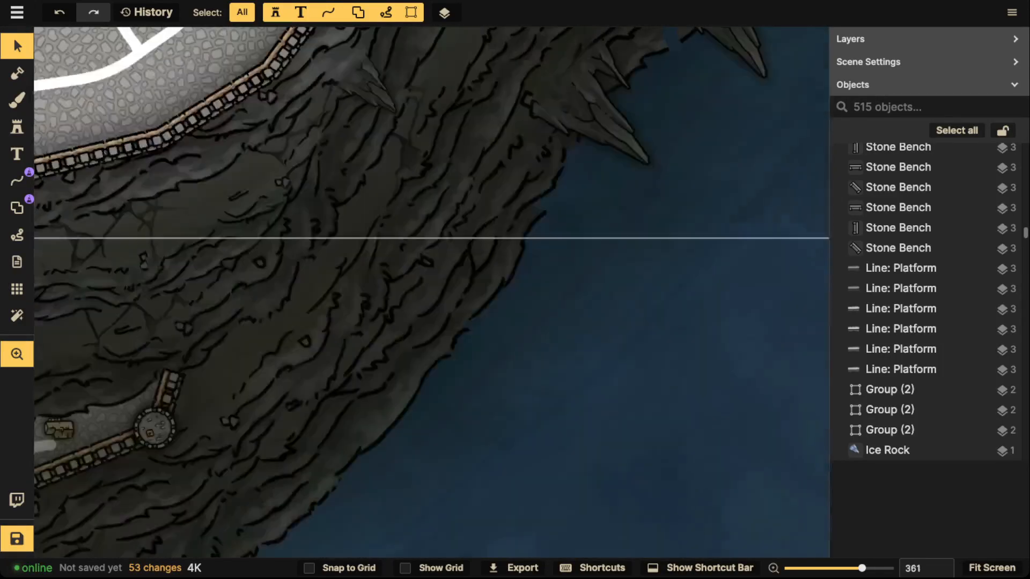
left_click_drag(483, 321, 358, 469)
left_click_drag(387, 125, 372, 242)
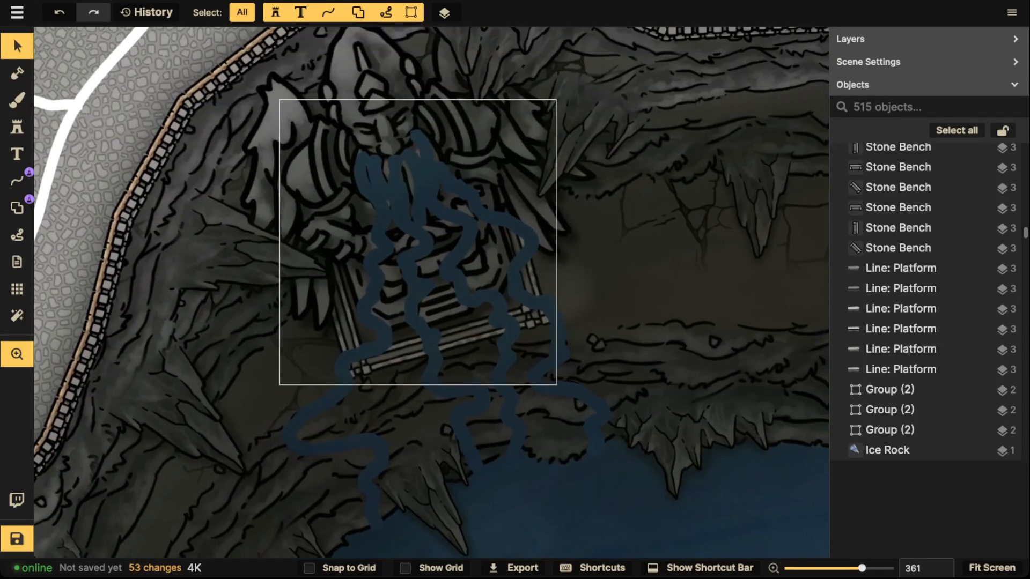
scroll(373, 241, "down", 1)
left_click_drag(395, 171, 391, 184)
scroll(392, 184, "down", 1)
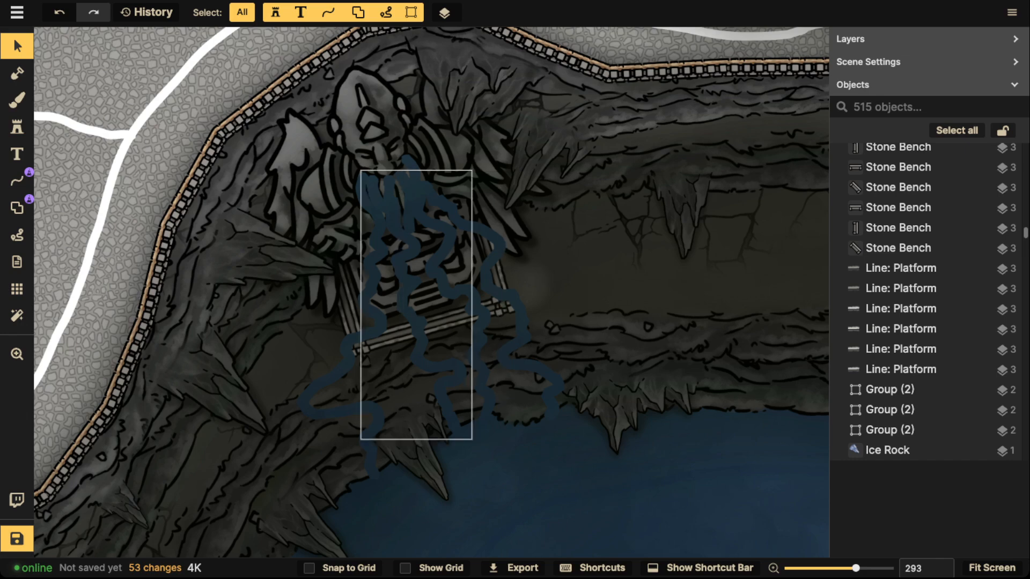
Search the stamp catalog for "cloud" and choose the first Cloud stamp of the Core pack.
left_click(16, 127)
key("f")
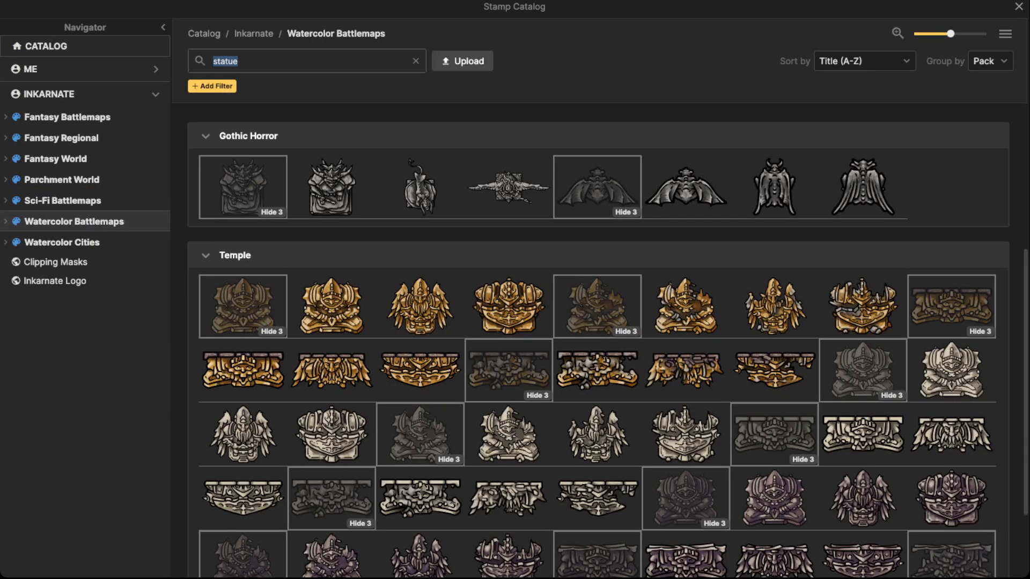
type("cloud")
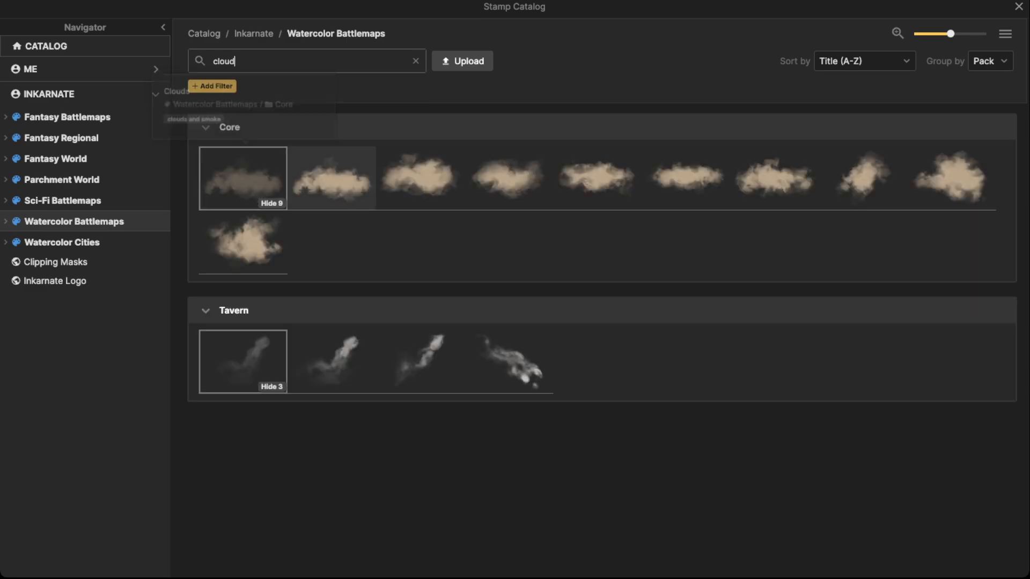
left_click(331, 178)
scroll(391, 289, "up", 2)
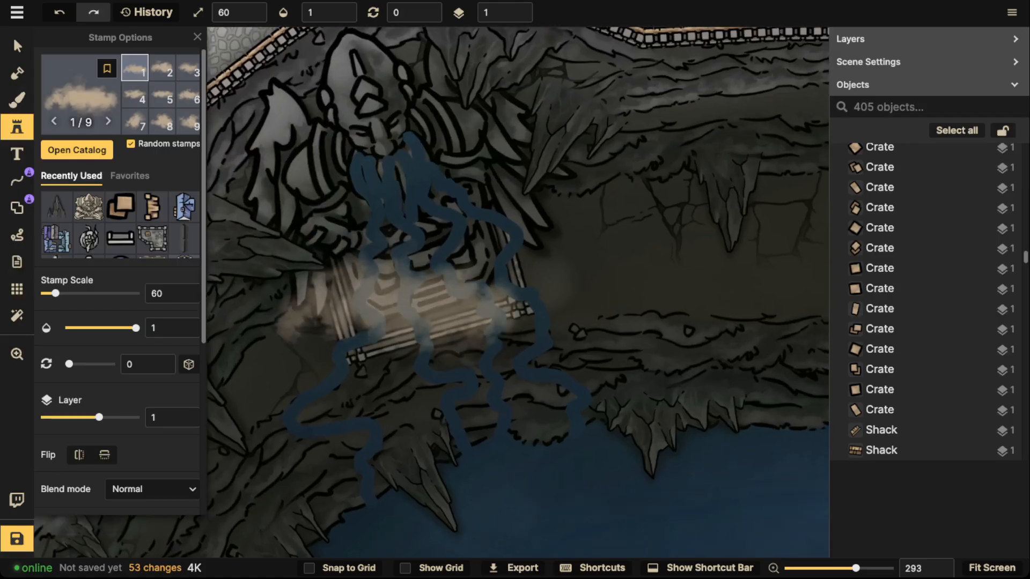
Set the cloud stamp's saturation to 0, opacity to 0.16, scale to 70 and rotation to 165.
scroll(121, 242, "down", 5)
left_click(105, 348)
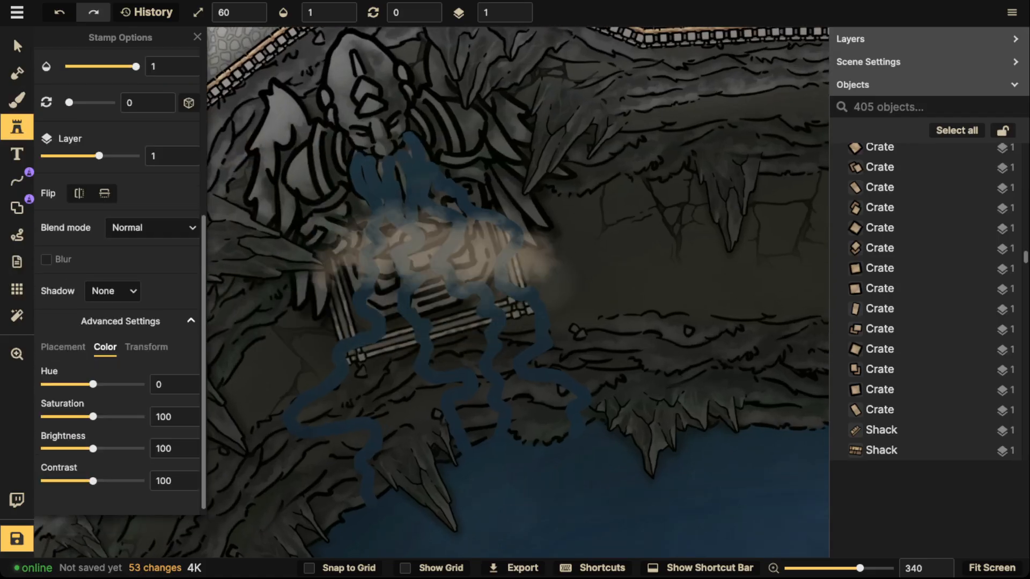
left_click_drag(93, 417, 45, 417)
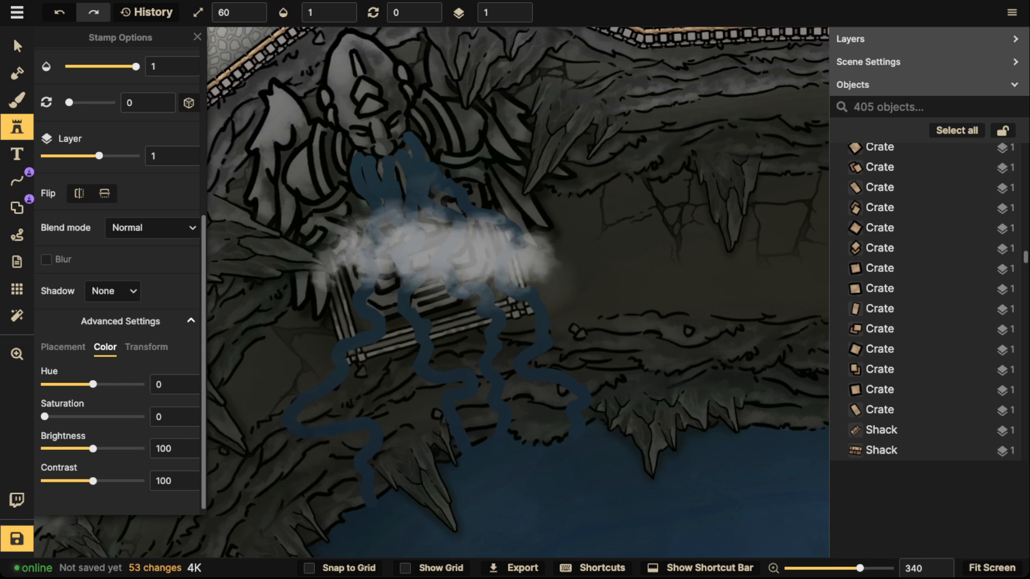
left_click_drag(136, 67, 92, 67)
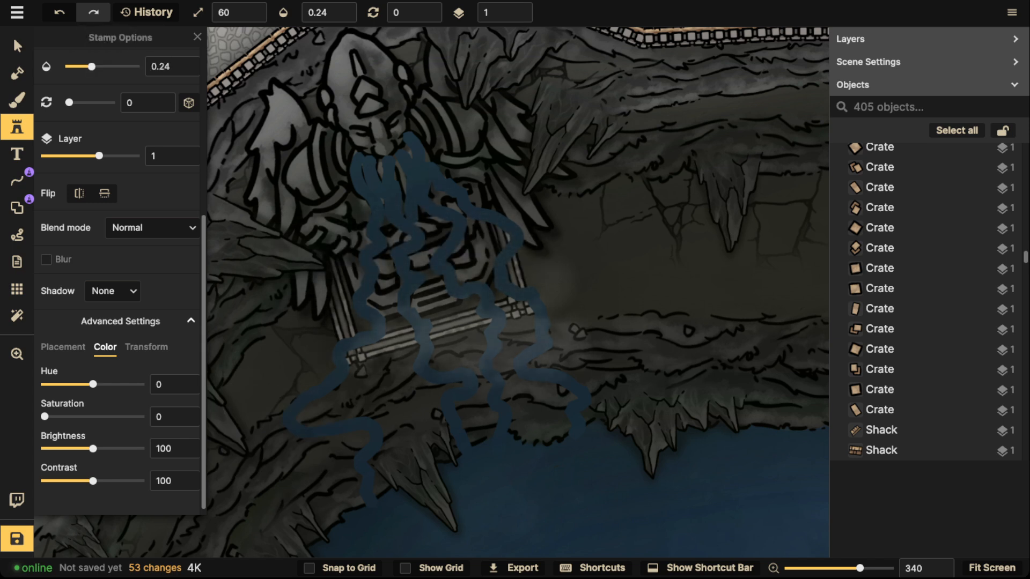
key("bracketright")
scroll(429, 300, "up", 11)
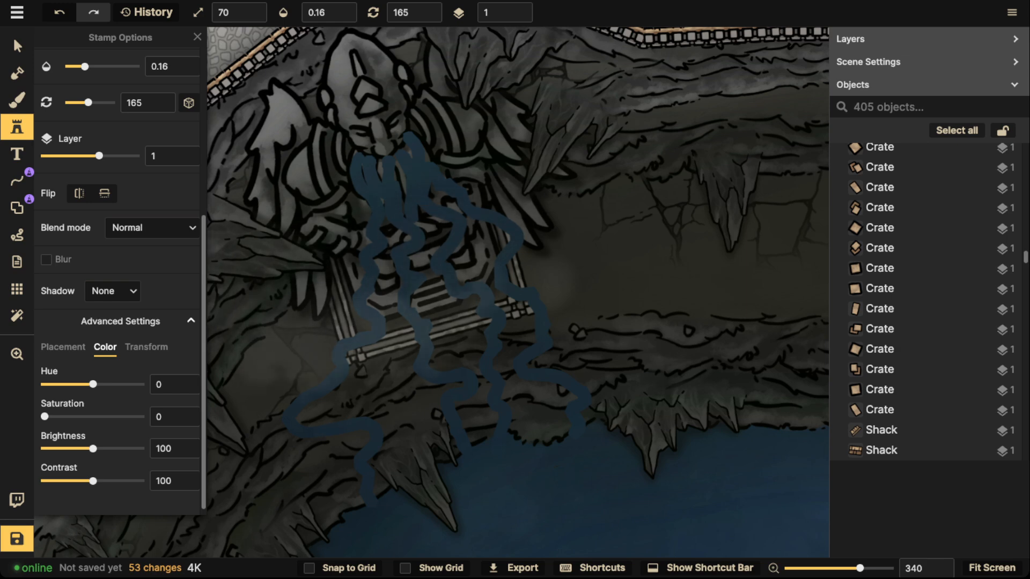
Place random cloud stamps on layer 5 along the shoreline where the statue's water streams meet the lake.
left_click(495, 12)
type("3")
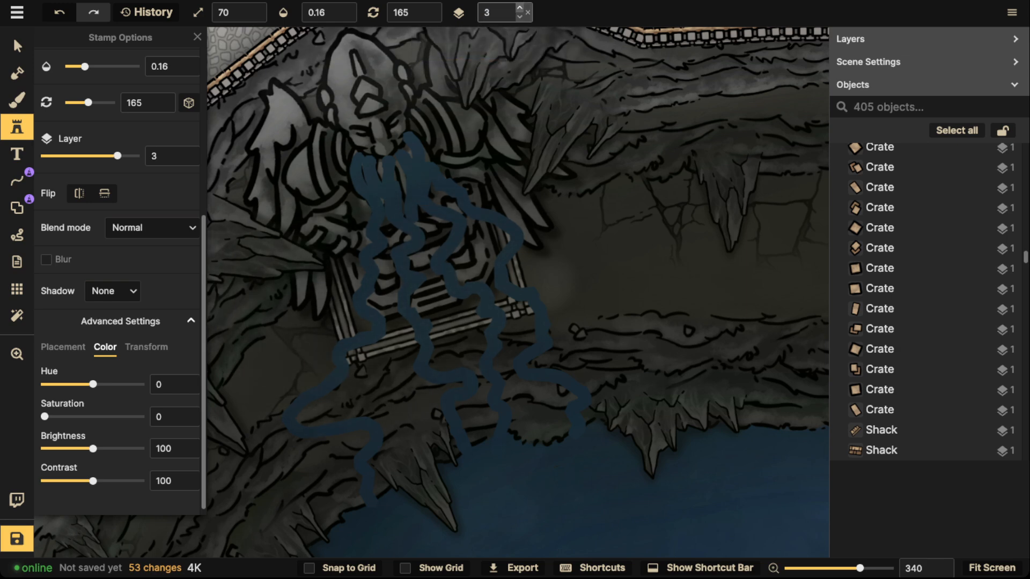
left_click_drag(477, 376, 483, 205)
left_click(404, 292)
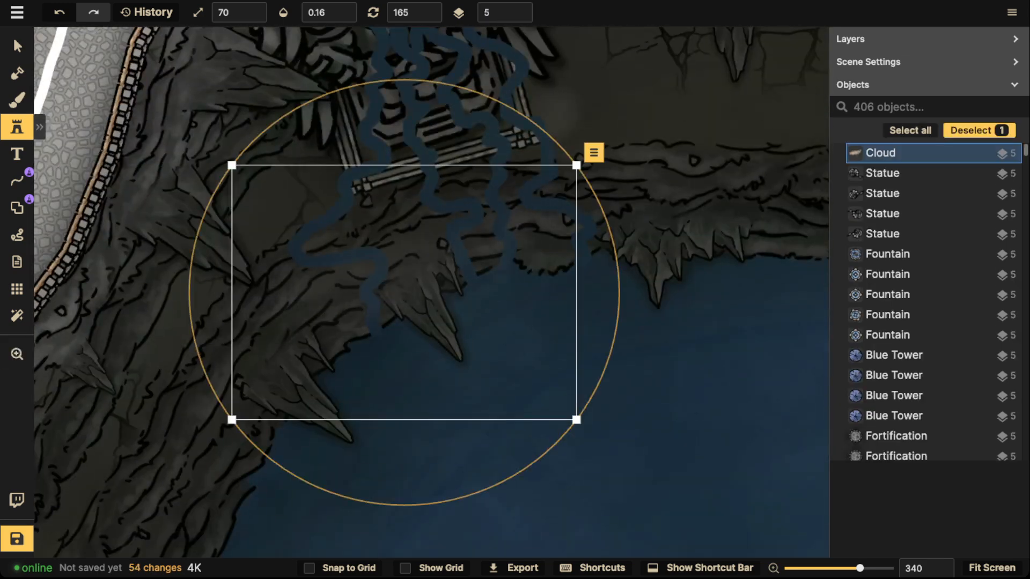
left_click(515, 279)
left_click(515, 276)
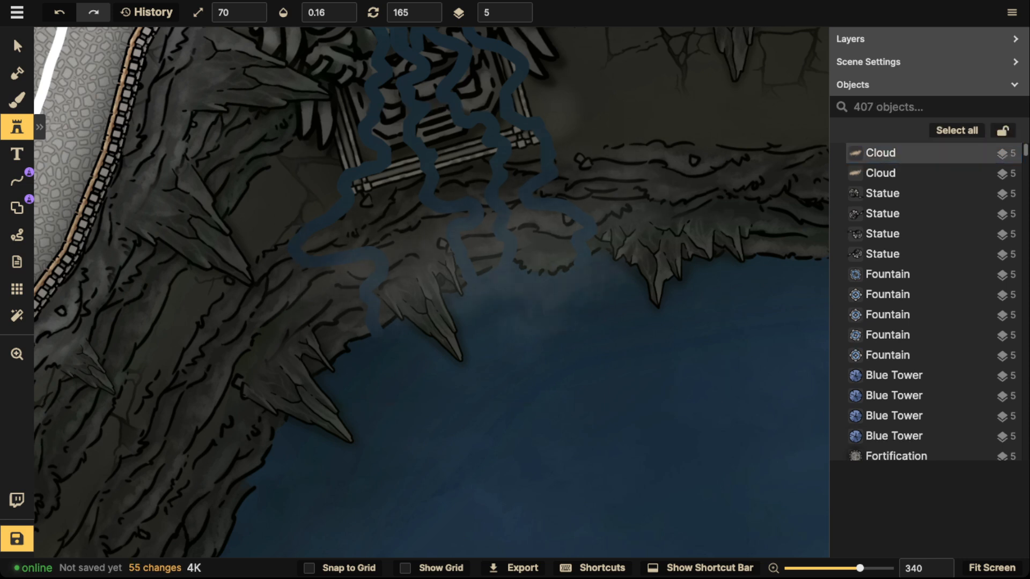
left_click(478, 270)
left_click(399, 303)
left_click(384, 311)
left_click(503, 276)
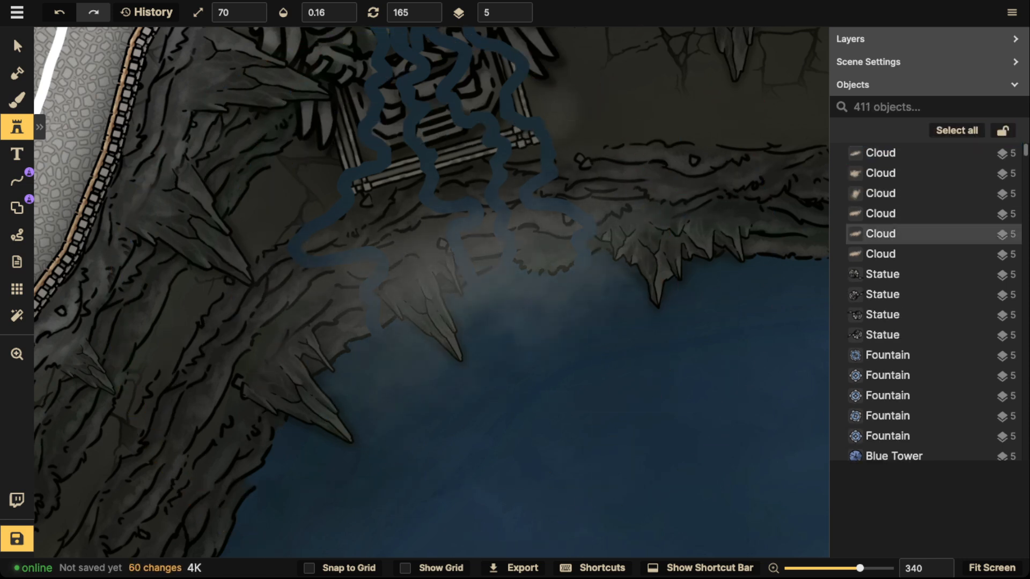
left_click(552, 263)
left_click(385, 300)
left_click(356, 323)
left_click(572, 238)
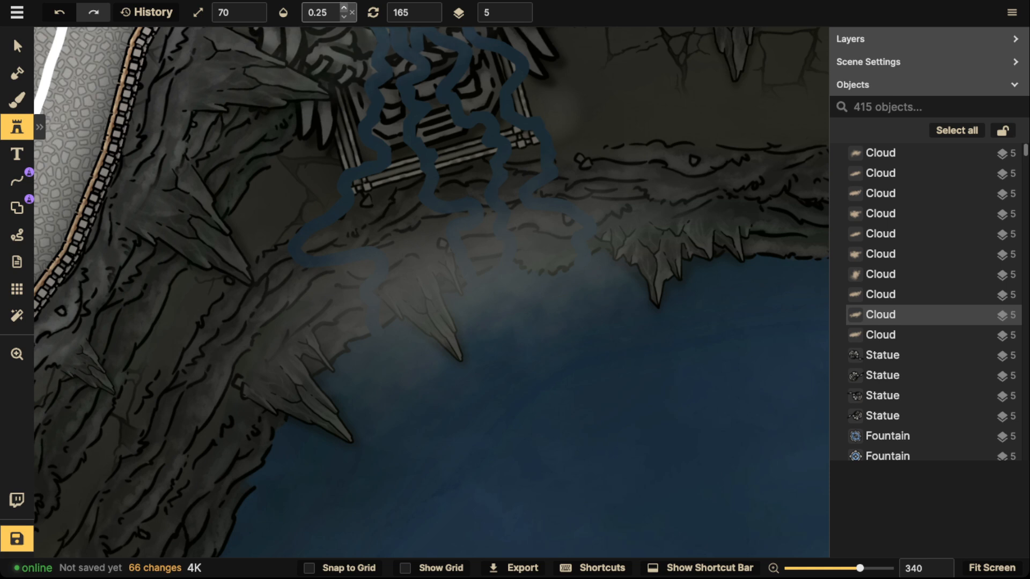
Place smaller clouds at scale 30 and opacity 0.25 over the lower streams, the statue's platform and the nearby cliff.
scroll(421, 266, "down", 4)
left_click(421, 267)
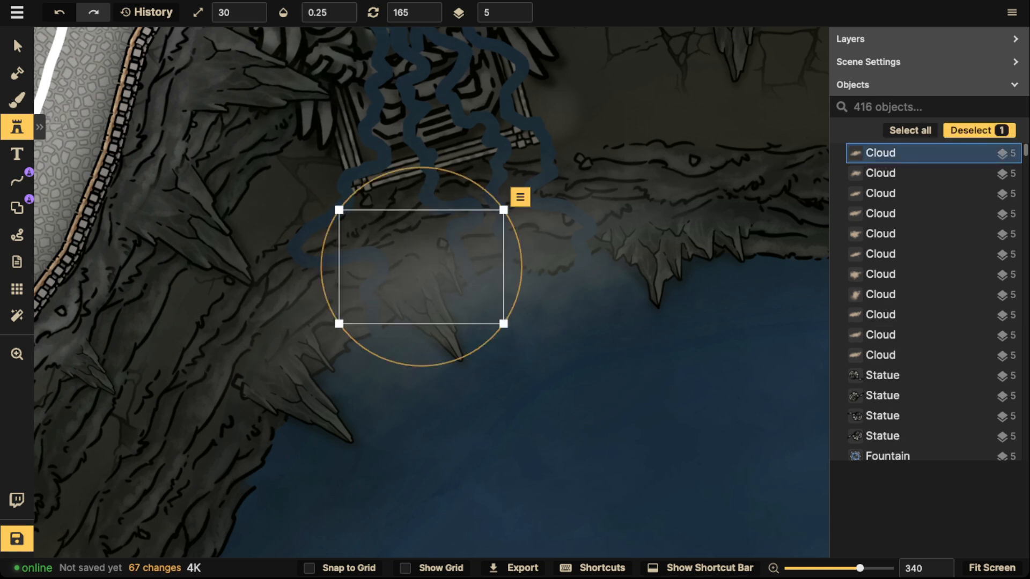
left_click(345, 275)
scroll(345, 276, "up", 5)
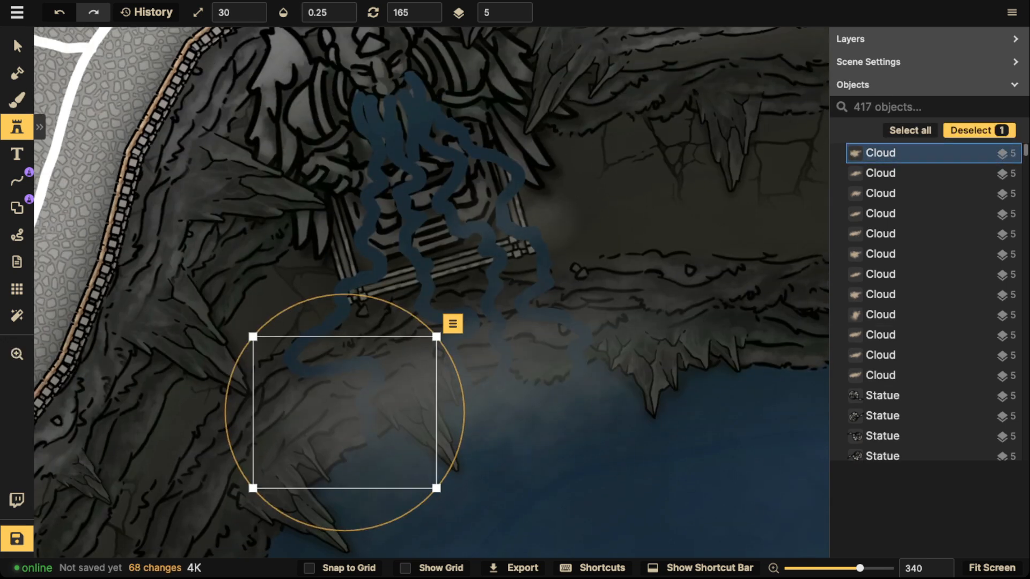
left_click(495, 222)
left_click(450, 250)
left_click(308, 285)
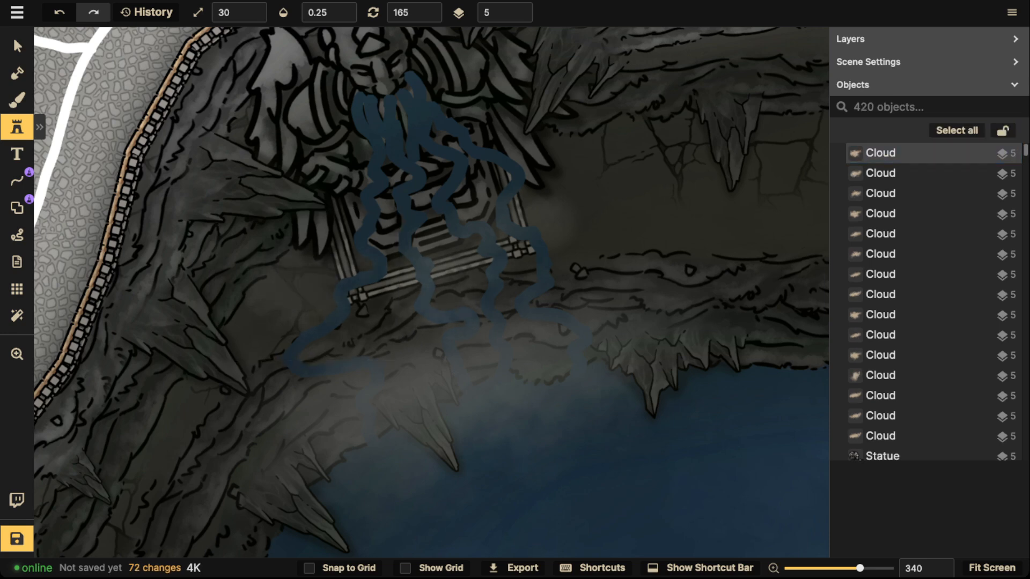
left_click(566, 289)
Add more scale 30 clouds over the statue, the streams and the shoreline, varying the rotation between 210, 165, 135 and 105.
scroll(409, 172, "down", 5)
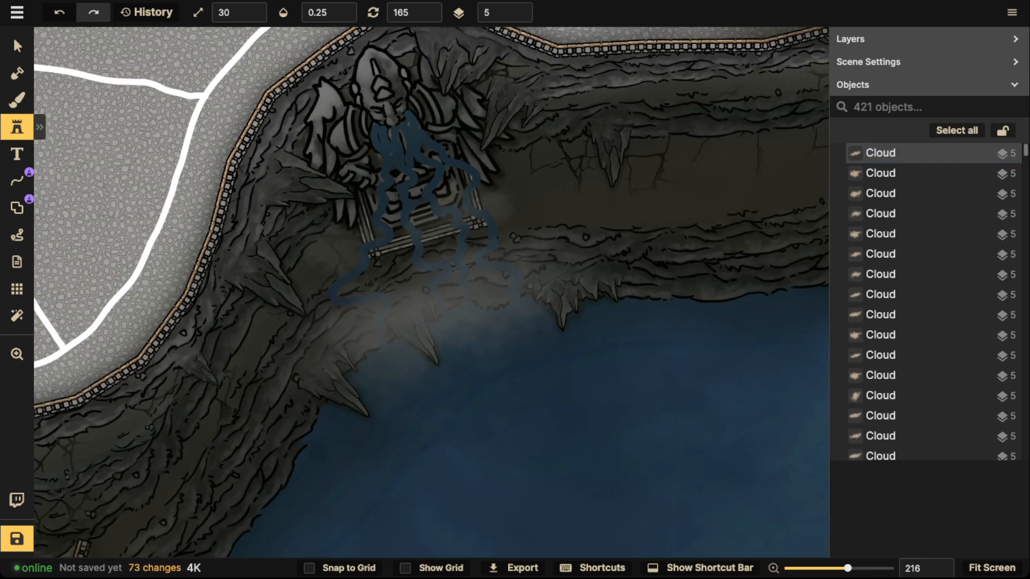
left_click(442, 253)
scroll(441, 252, "down", 2)
left_click(426, 166)
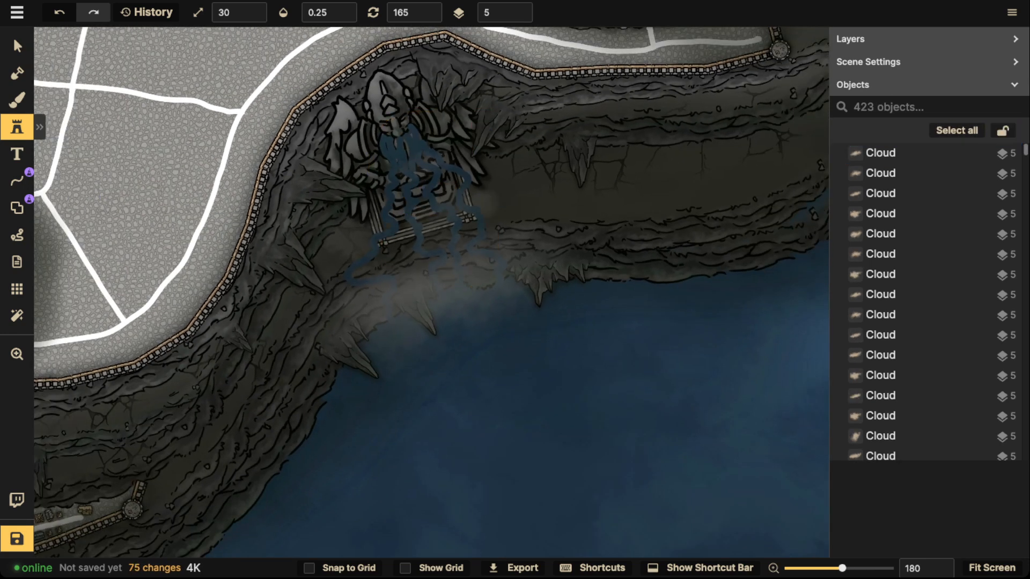
left_click(540, 261)
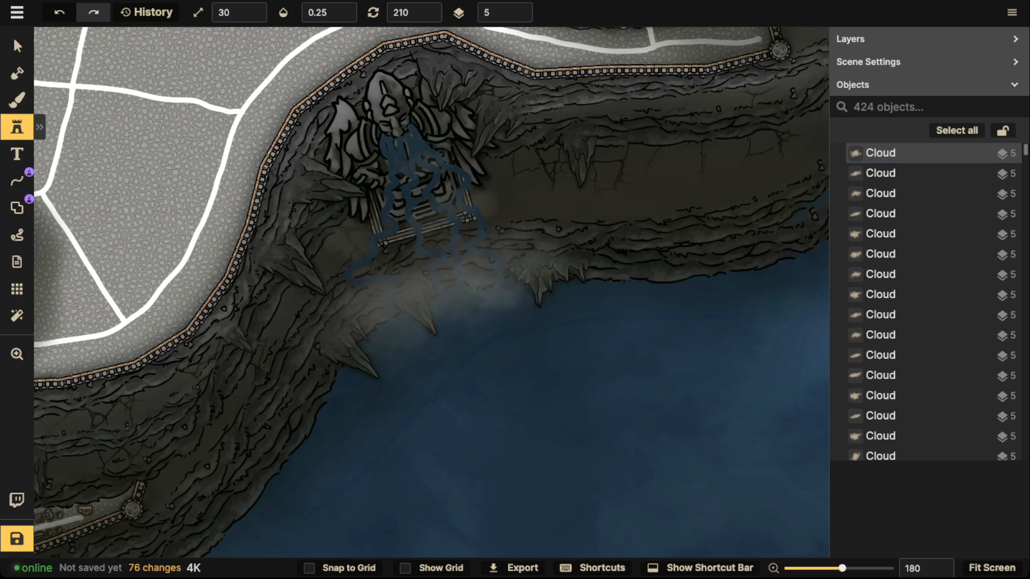
left_click(473, 292)
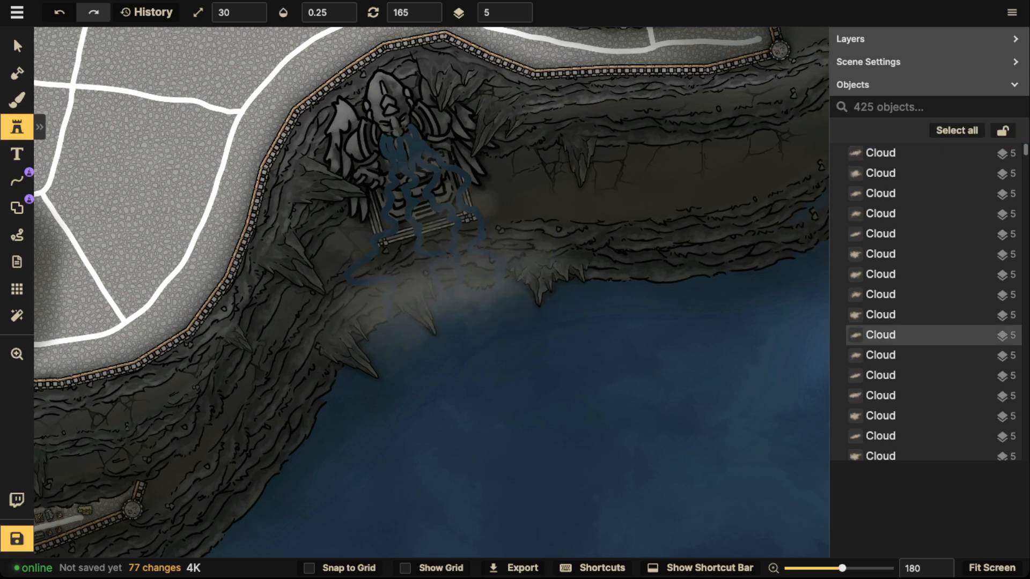
left_click(376, 316)
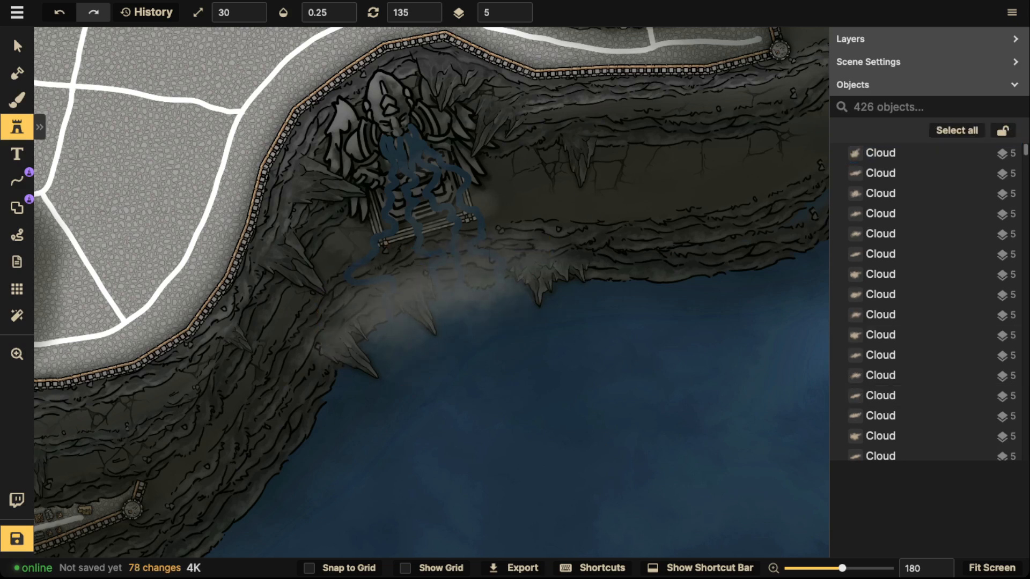
left_click(327, 355)
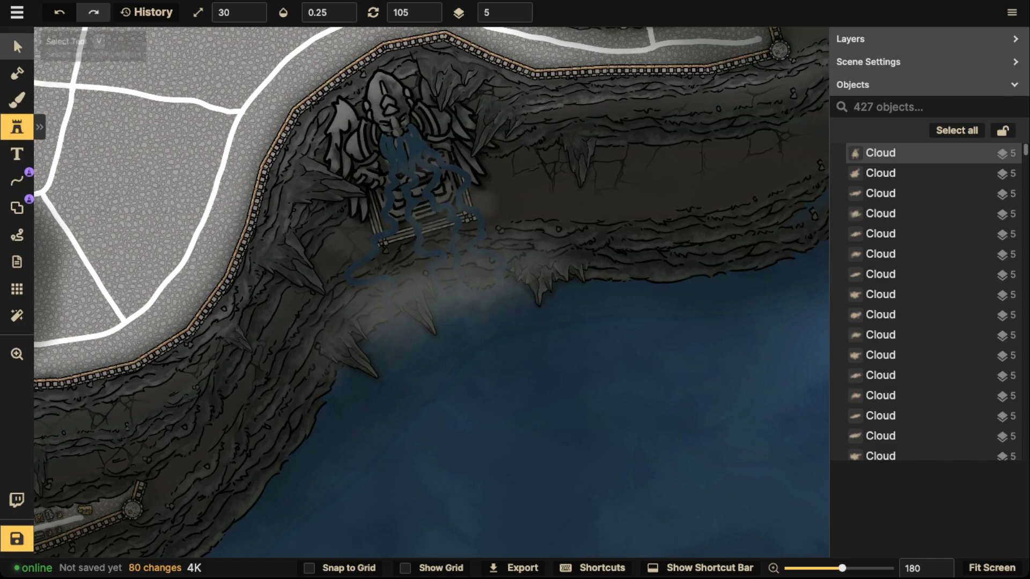
Delete the small cloud lying over the shoreline just below the statue's eastern water streams.
left_click(17, 46)
scroll(348, 207, "down", 2)
scroll(343, 204, "down", 5)
left_click_drag(343, 204, 543, 260)
left_click_drag(509, 118, 390, 195)
left_click(488, 399)
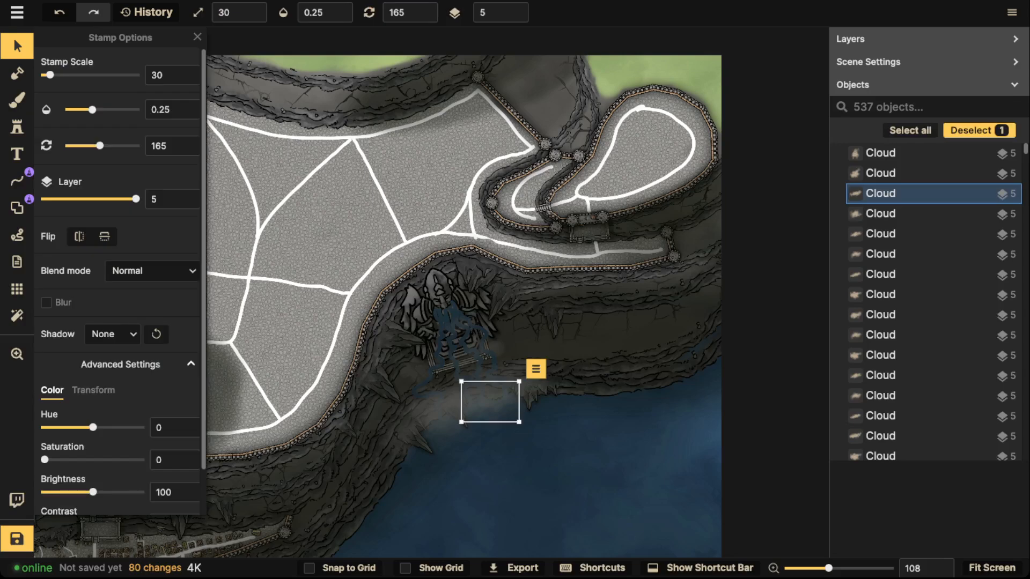
key("Delete")
left_click(480, 397)
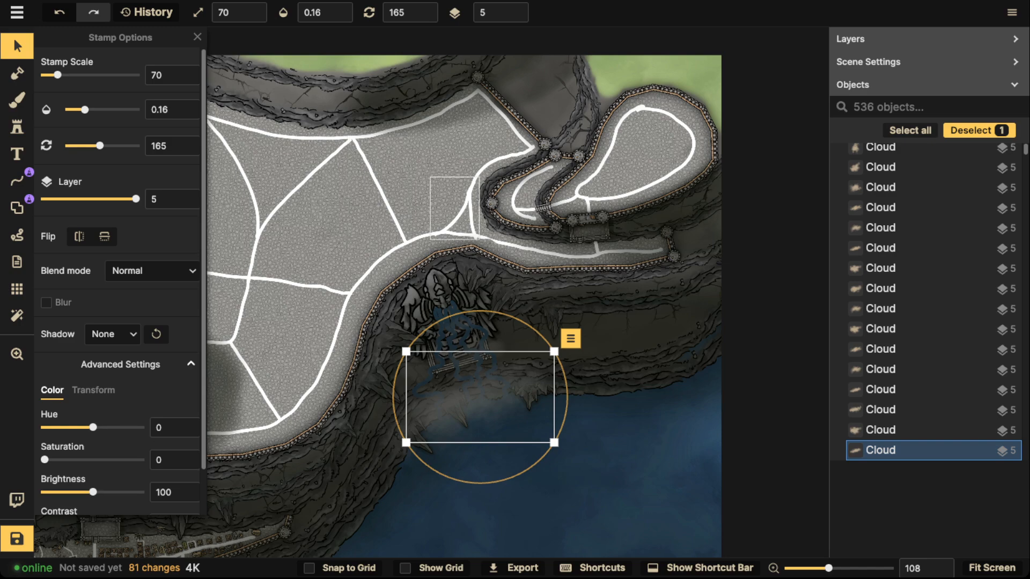
key("Escape")
Examine the misty shoreline and the statue within the wider city map and up close.
scroll(421, 183, "up", 2)
left_click_drag(408, 129, 650, 93)
left_click_drag(610, 300, 478, 281)
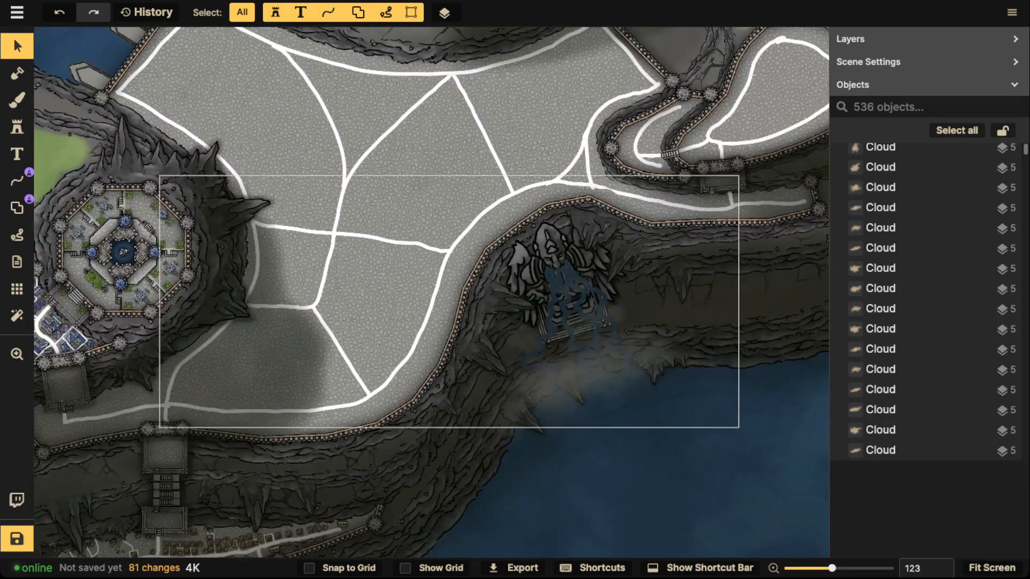
scroll(478, 282, "down", 4)
scroll(541, 280, "up", 4)
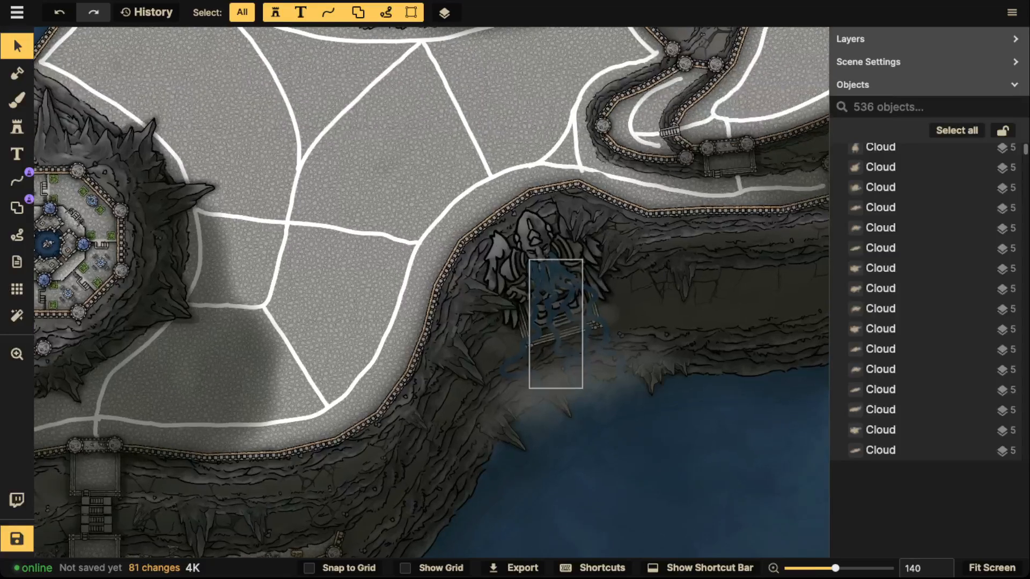
left_click(540, 280)
scroll(539, 240, "up", 5)
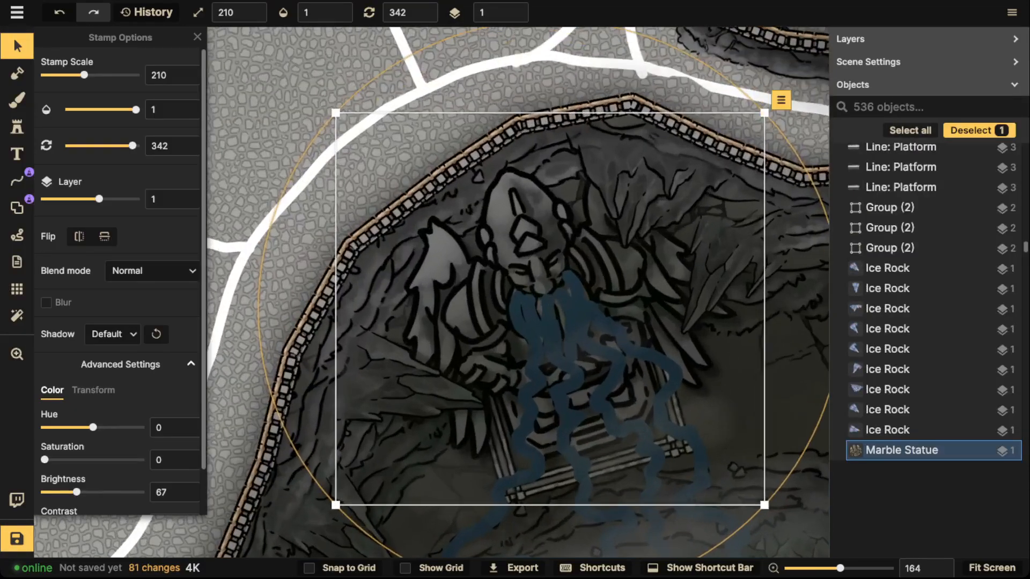
Search the stamp catalog for "light" and choose the teal Spooky Light stamp from Watercolor Cities.
left_click(17, 128)
left_click(80, 96)
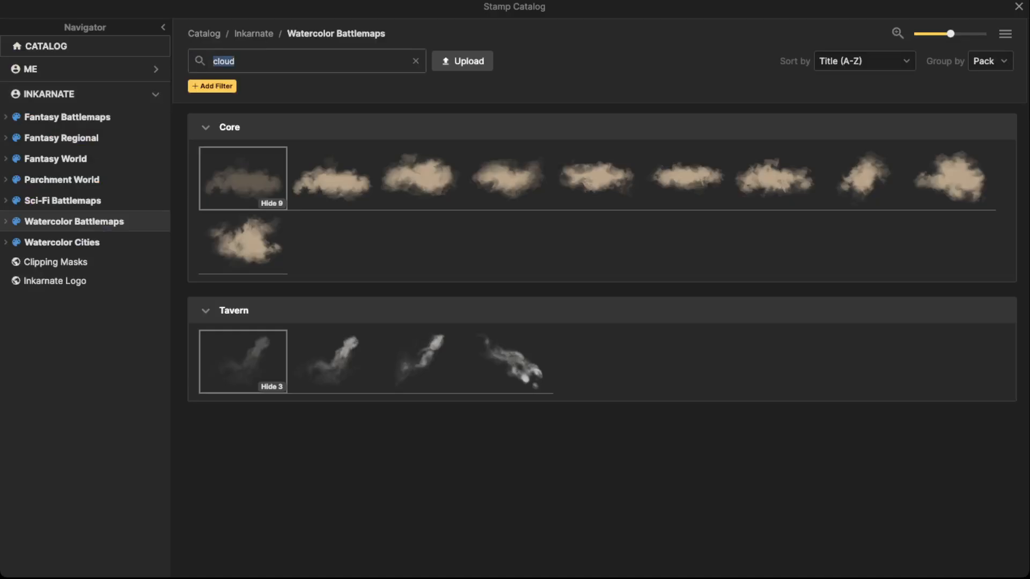
type("light")
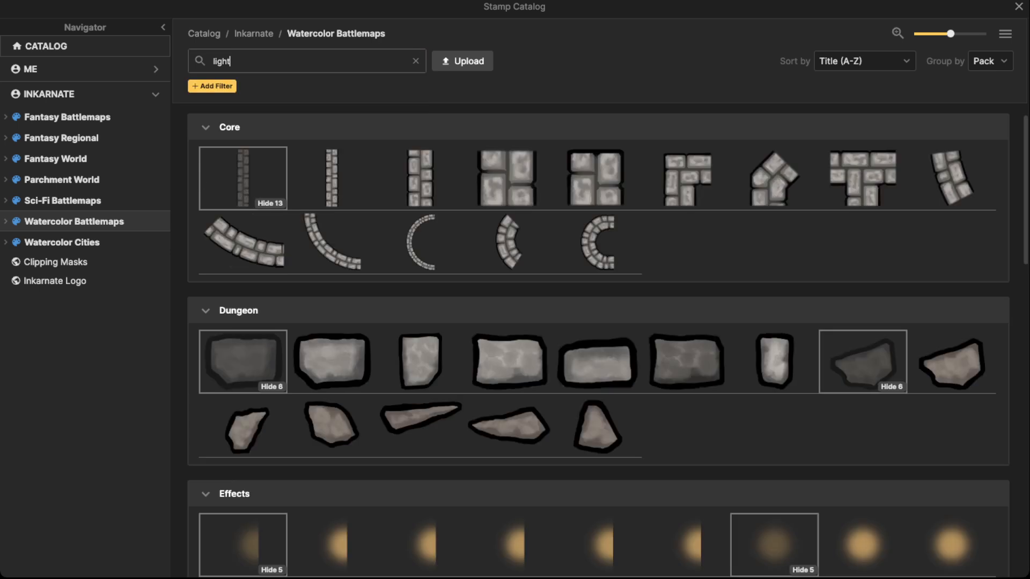
scroll(420, 277, "down", 15)
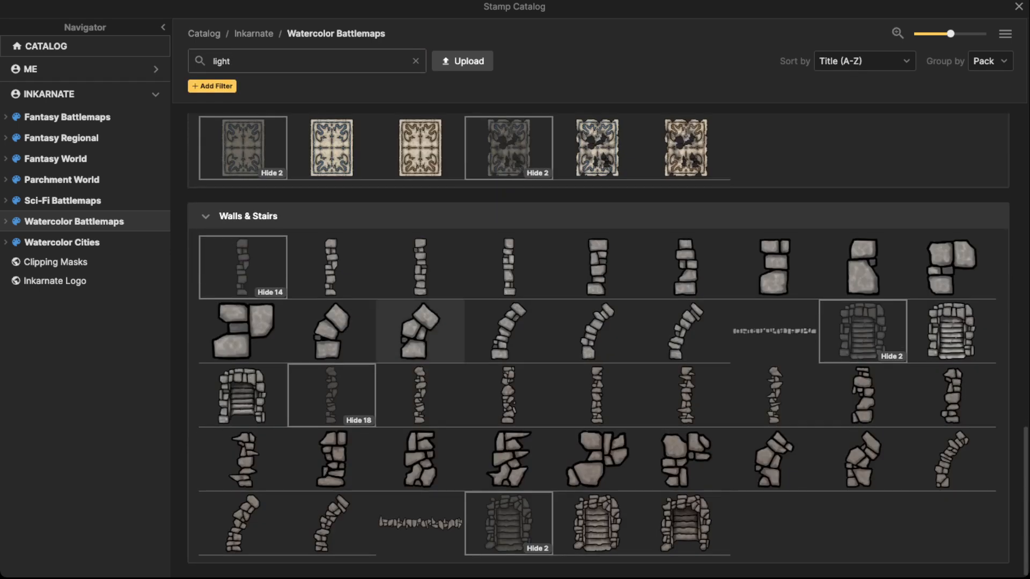
scroll(420, 277, "up", 15)
scroll(420, 277, "down", 5)
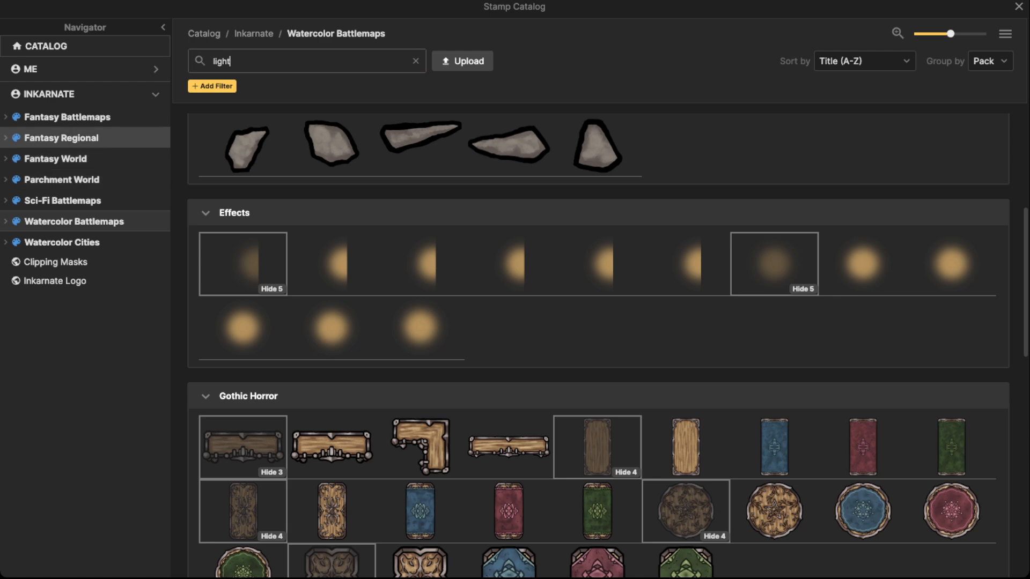
left_click(62, 242)
left_click(243, 417)
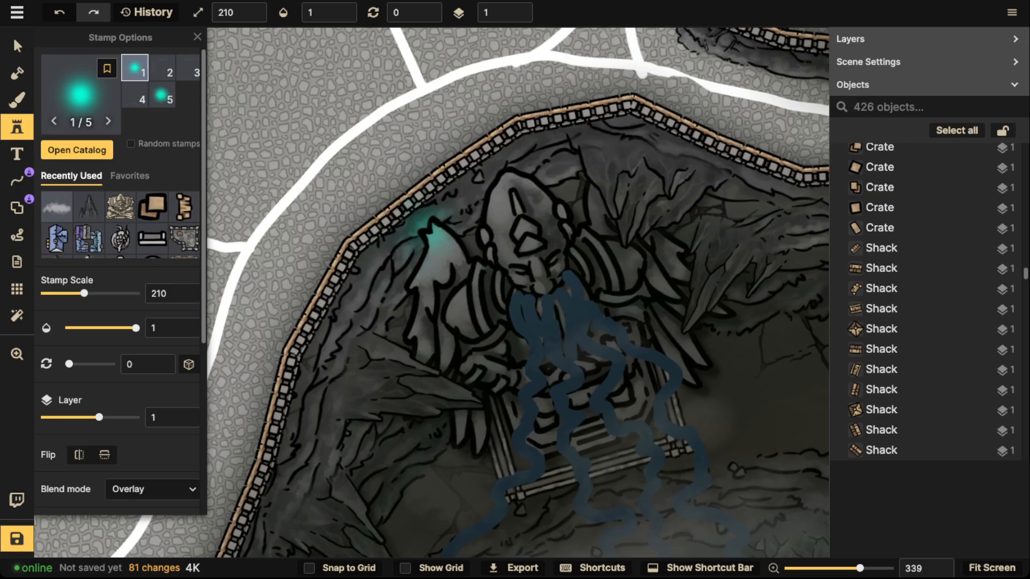
Place Spooky Light stamps at scale 30 on both eyes of the statue, doubling them up for a stronger glow.
scroll(539, 241, "up", 10)
scroll(485, 262, "down", 9)
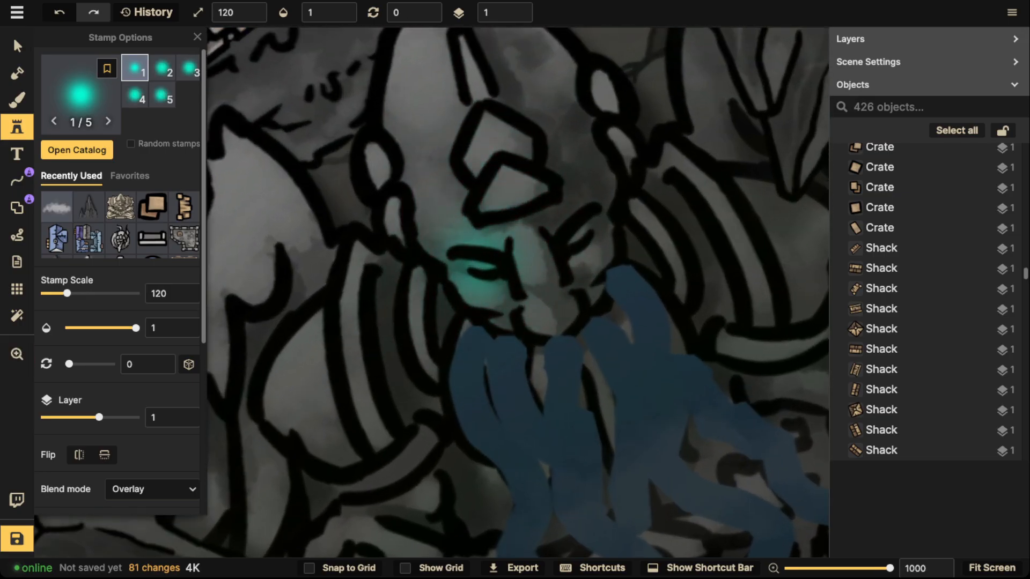
left_click(481, 264)
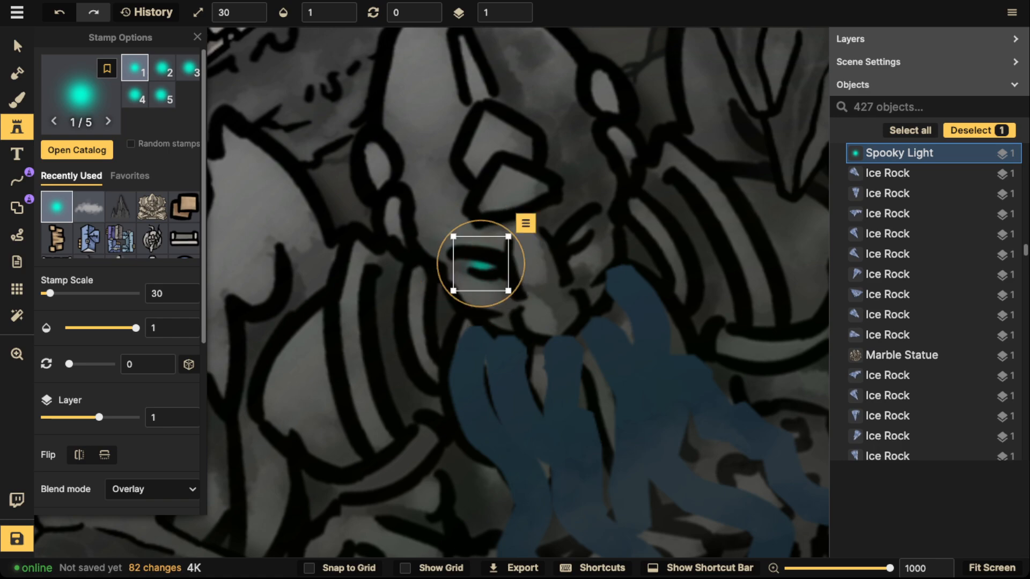
left_click(547, 261)
left_click(579, 237)
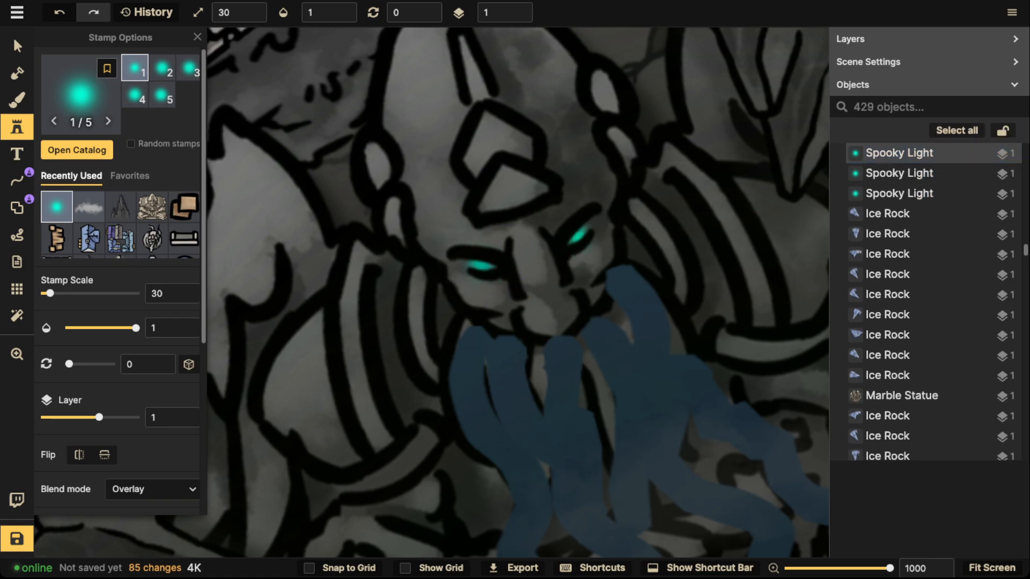
left_click(579, 237)
Survey the octagonal citadel's courtyards and fountains up close, then review the glowing-eyed statue within the surrounding cliffs.
scroll(396, 234, "down", 10)
scroll(429, 240, "down", 3)
left_click_drag(429, 242, 722, 153)
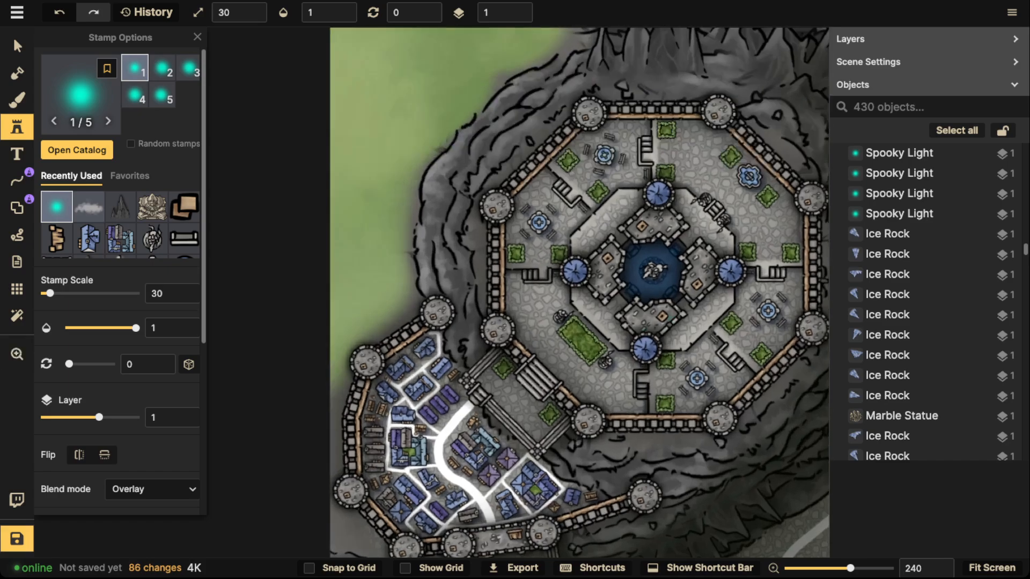
scroll(662, 297, "up", 5)
scroll(457, 322, "up", 2)
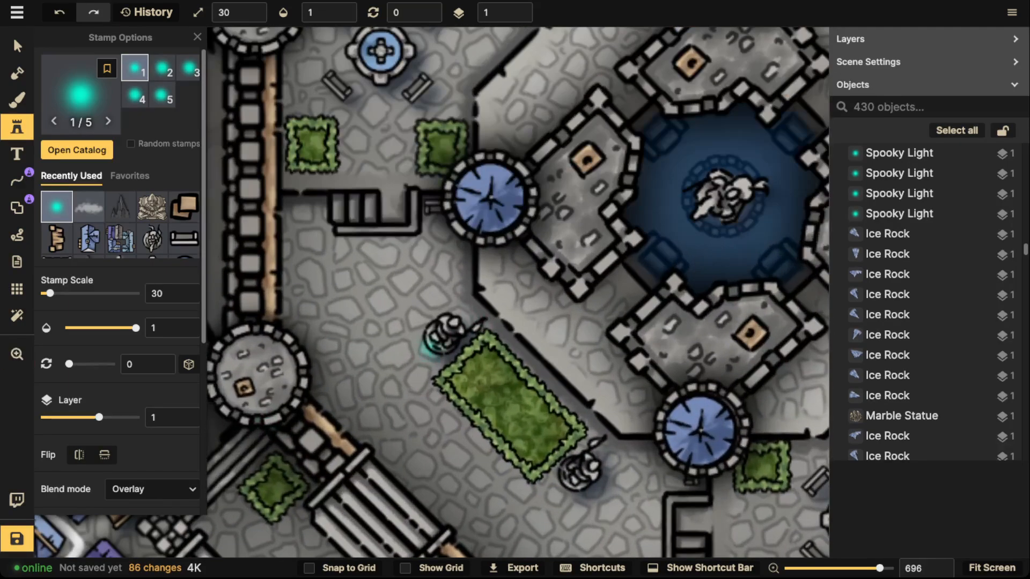
scroll(421, 338, "down", 3)
left_click_drag(644, 322, 405, 303)
left_click_drag(778, 402, 371, 228)
scroll(494, 241, "down", 4)
scroll(488, 250, "down", 5)
left_click_drag(778, 322, 236, 335)
left_click_drag(500, 182, 498, 185)
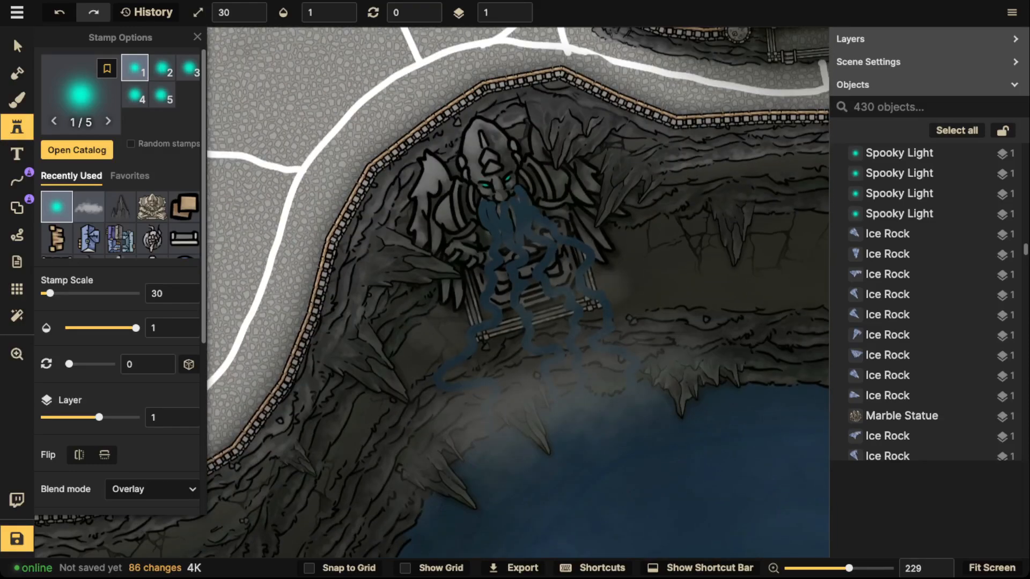
scroll(497, 185, "down", 4)
Place the fifth Spooky Light variant at scale 30 over the round pool at the centre of the octagonal citadel.
left_click_drag(322, 193, 821, 351)
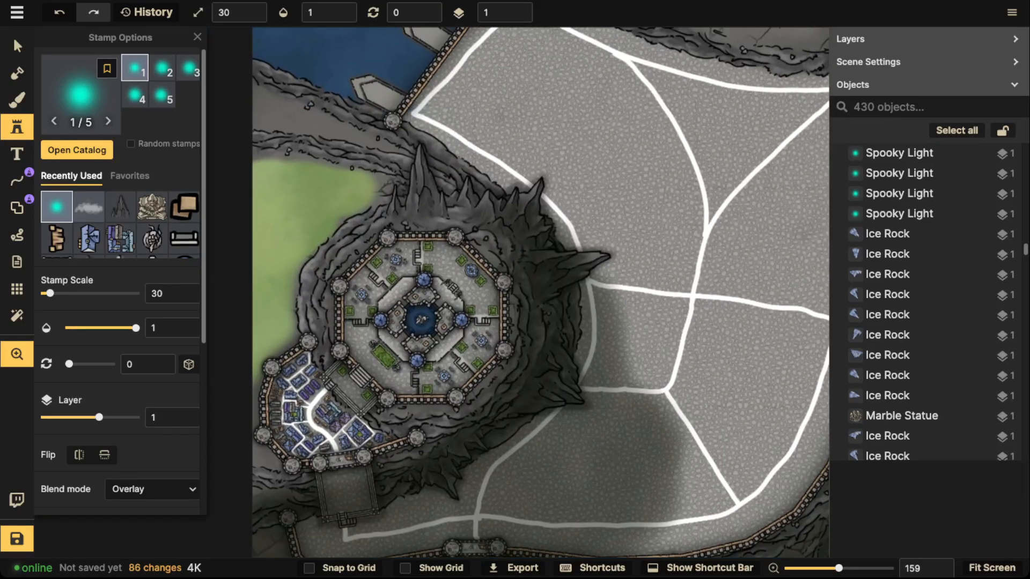
scroll(434, 320, "up", 7)
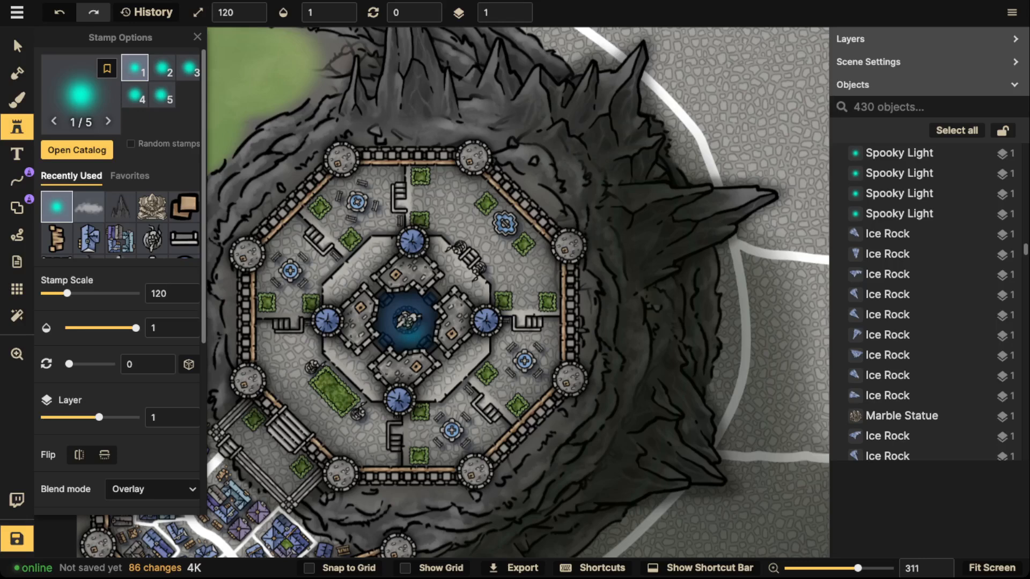
scroll(408, 336, "up", 4)
left_click(162, 96)
scroll(370, 316, "down", 9)
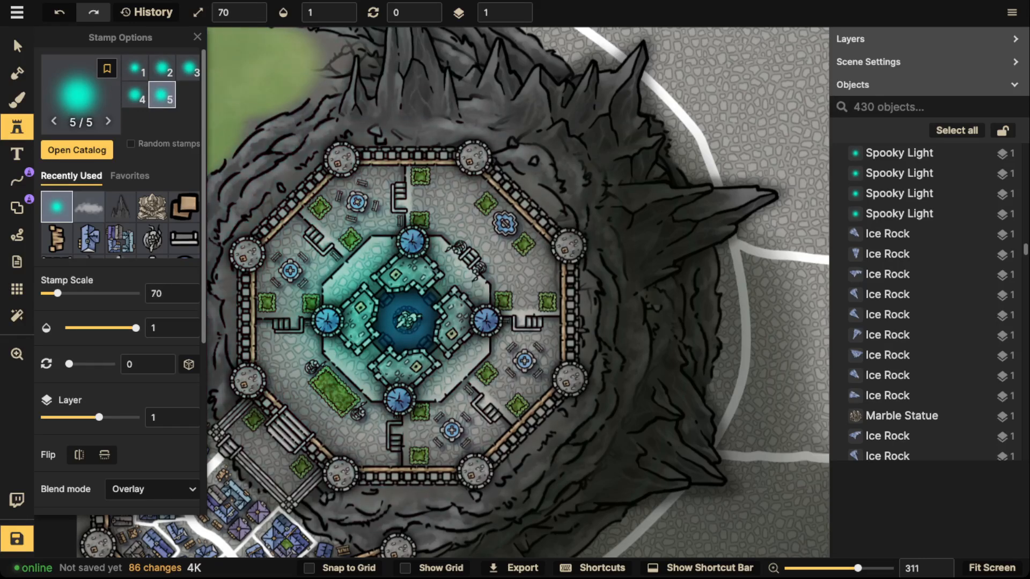
scroll(376, 311, "down", 5)
left_click(408, 320)
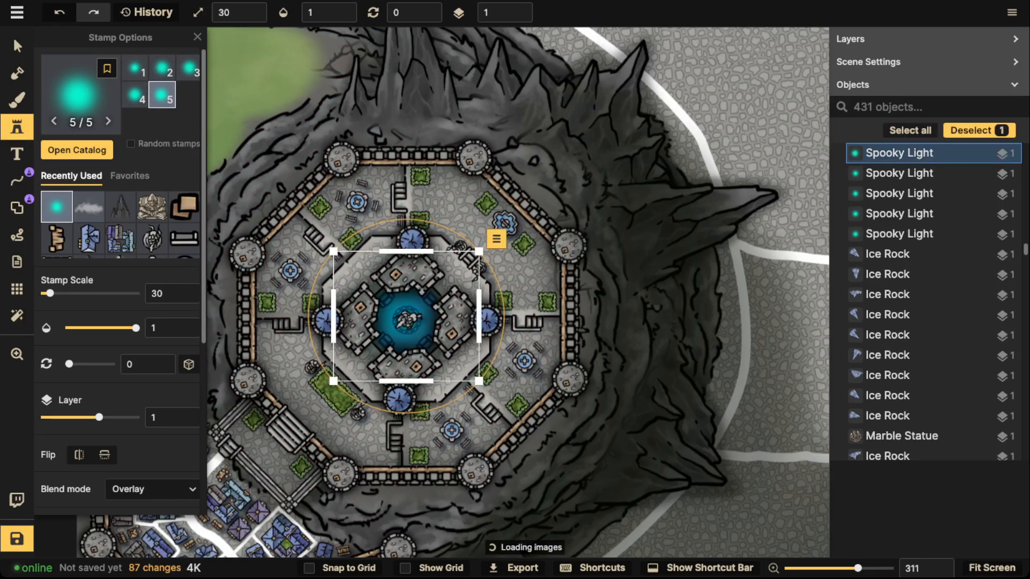
Select the citadel pool's Spooky Light and raise it to layer 5.
key("v")
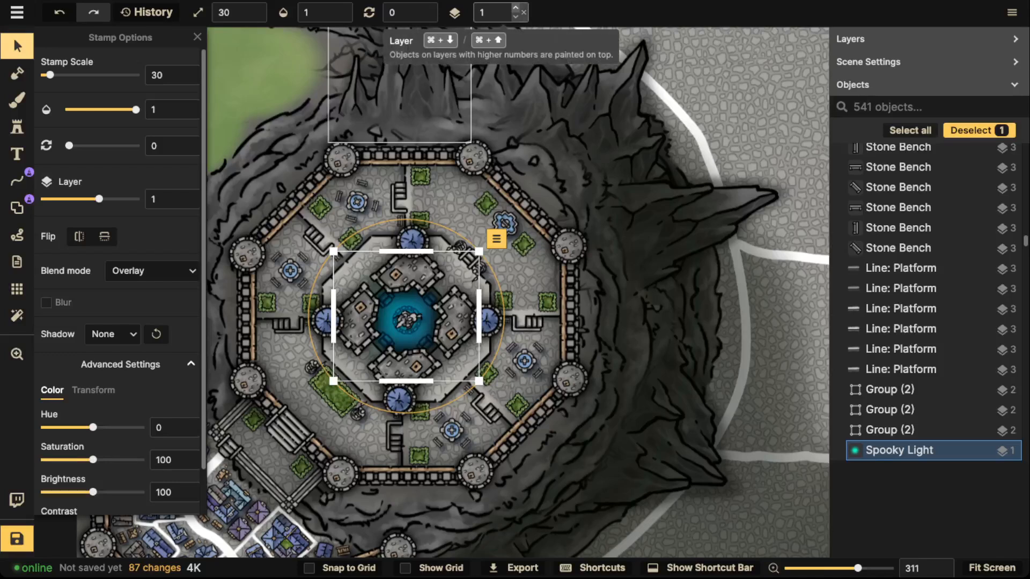
left_click(516, 8)
left_click(515, 8)
left_click(515, 8)
left_click(516, 8)
Shrink the pool's Spooky Light to scale 29, nudge it into place over the citadel's central statue, and deselect it.
left_click_drag(406, 318, 410, 320)
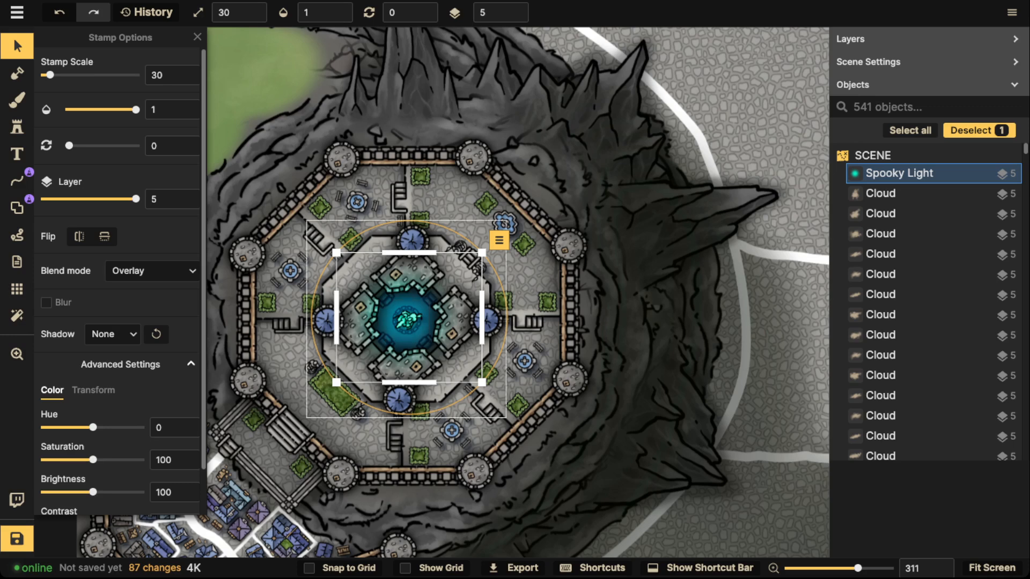
left_click_drag(336, 252, 342, 258)
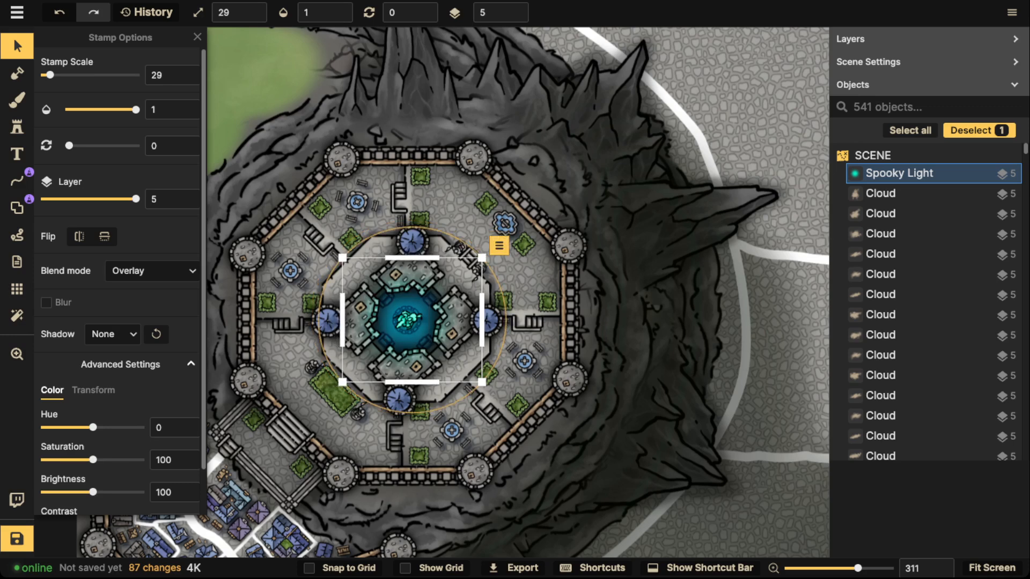
left_click_drag(410, 322, 412, 320)
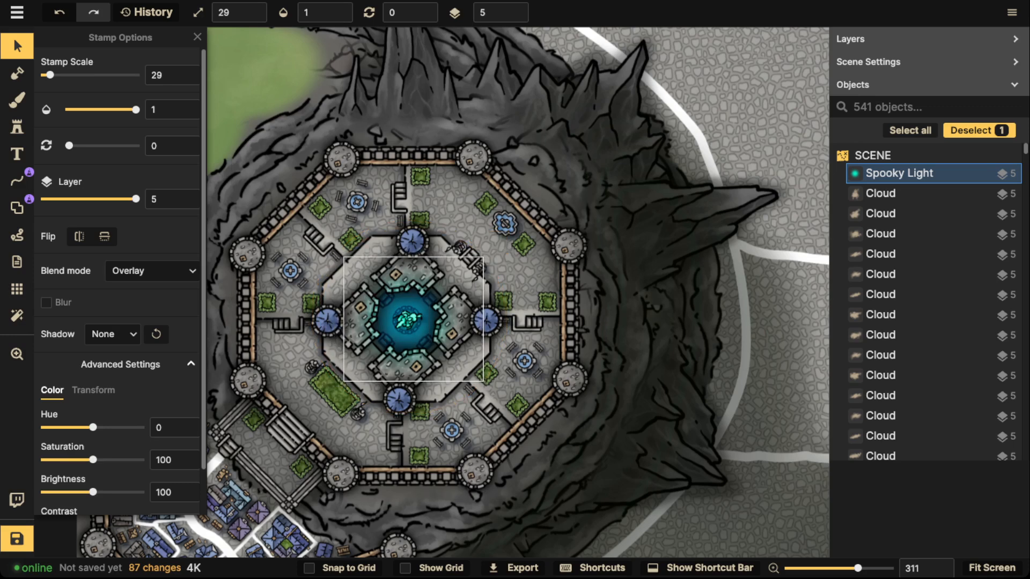
left_click(336, 389)
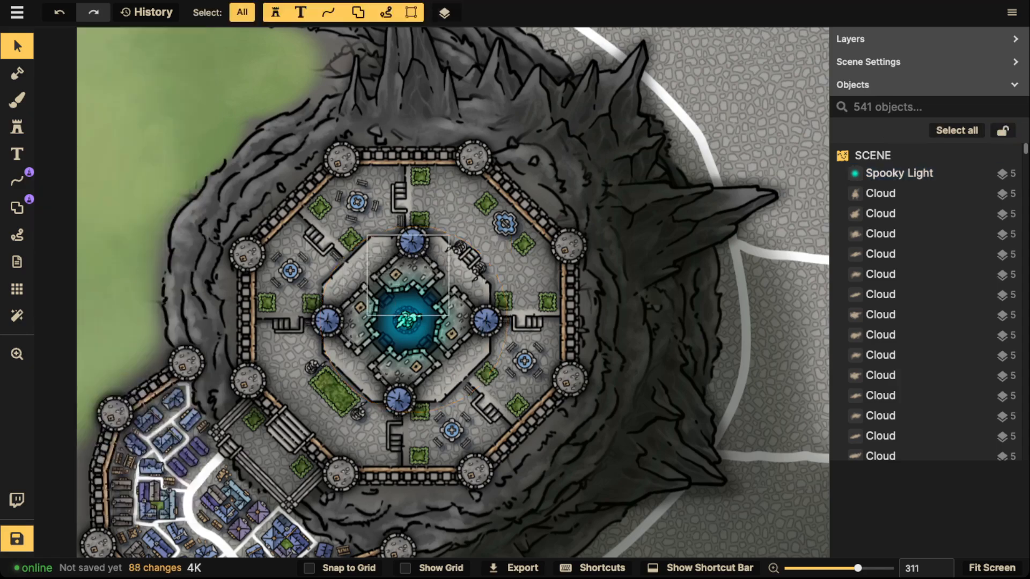
Examine the citadel glow within the whole city map, along with the empty districts, the statue's shoreline and the open water.
scroll(334, 391, "down", 3)
left_click_drag(334, 390, 425, 265)
scroll(423, 258, "down", 3)
left_click_drag(465, 219, 433, 238)
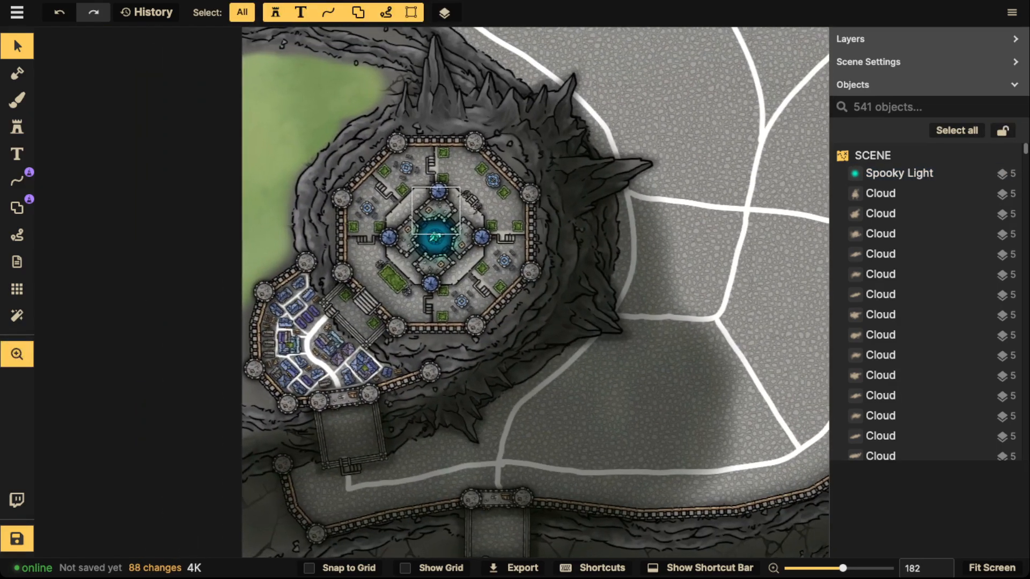
scroll(440, 311, "up", 2)
scroll(441, 317, "down", 2)
scroll(441, 316, "down", 4)
left_click_drag(600, 308, 319, 339)
scroll(468, 276, "down", 2)
scroll(414, 213, "down", 1)
left_click_drag(412, 215, 476, 236)
scroll(405, 240, "down", 2)
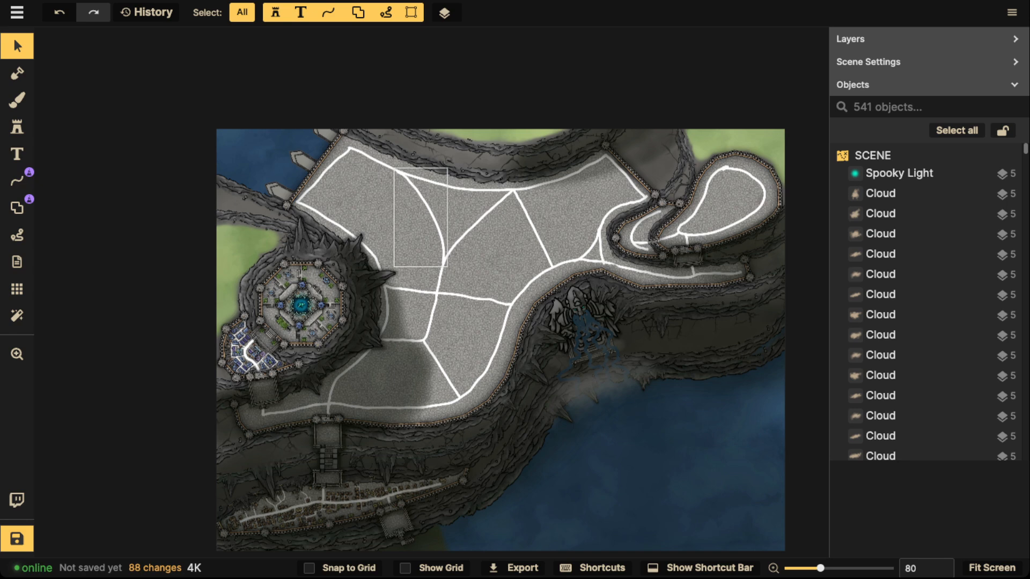
left_click_drag(603, 421, 473, 240)
scroll(474, 240, "up", 6)
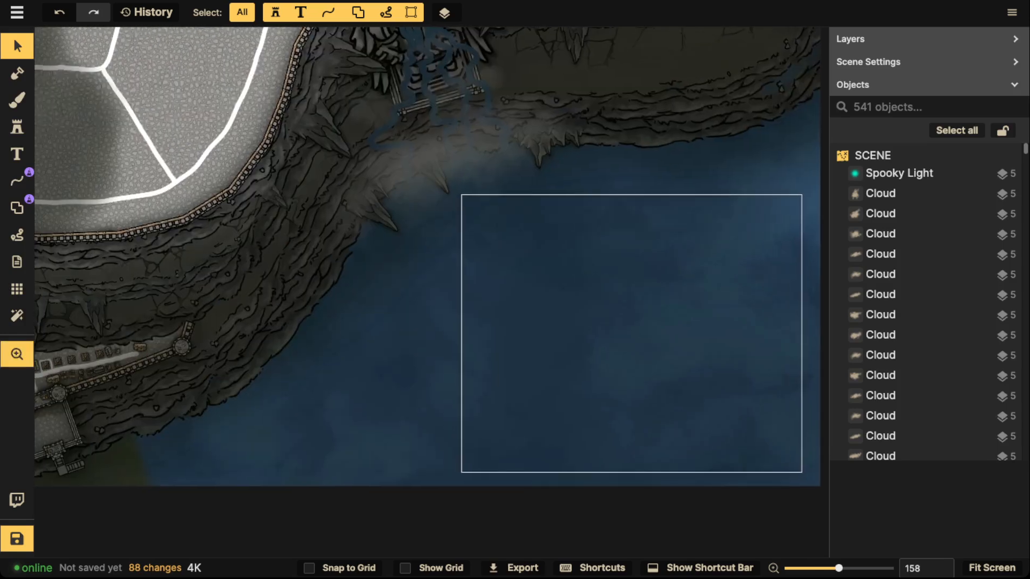
scroll(422, 228, "down", 6)
left_click_drag(378, 183, 470, 314)
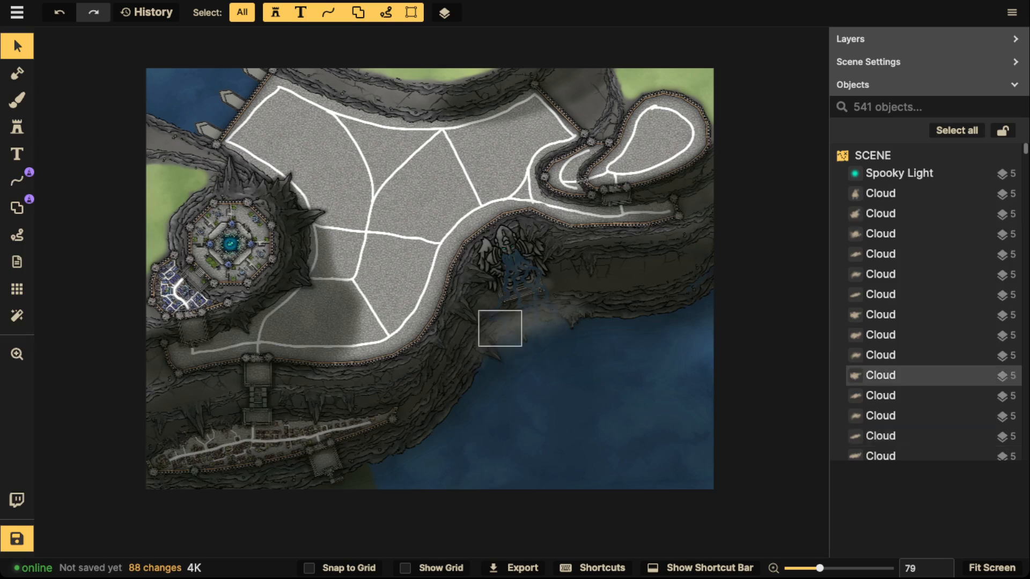